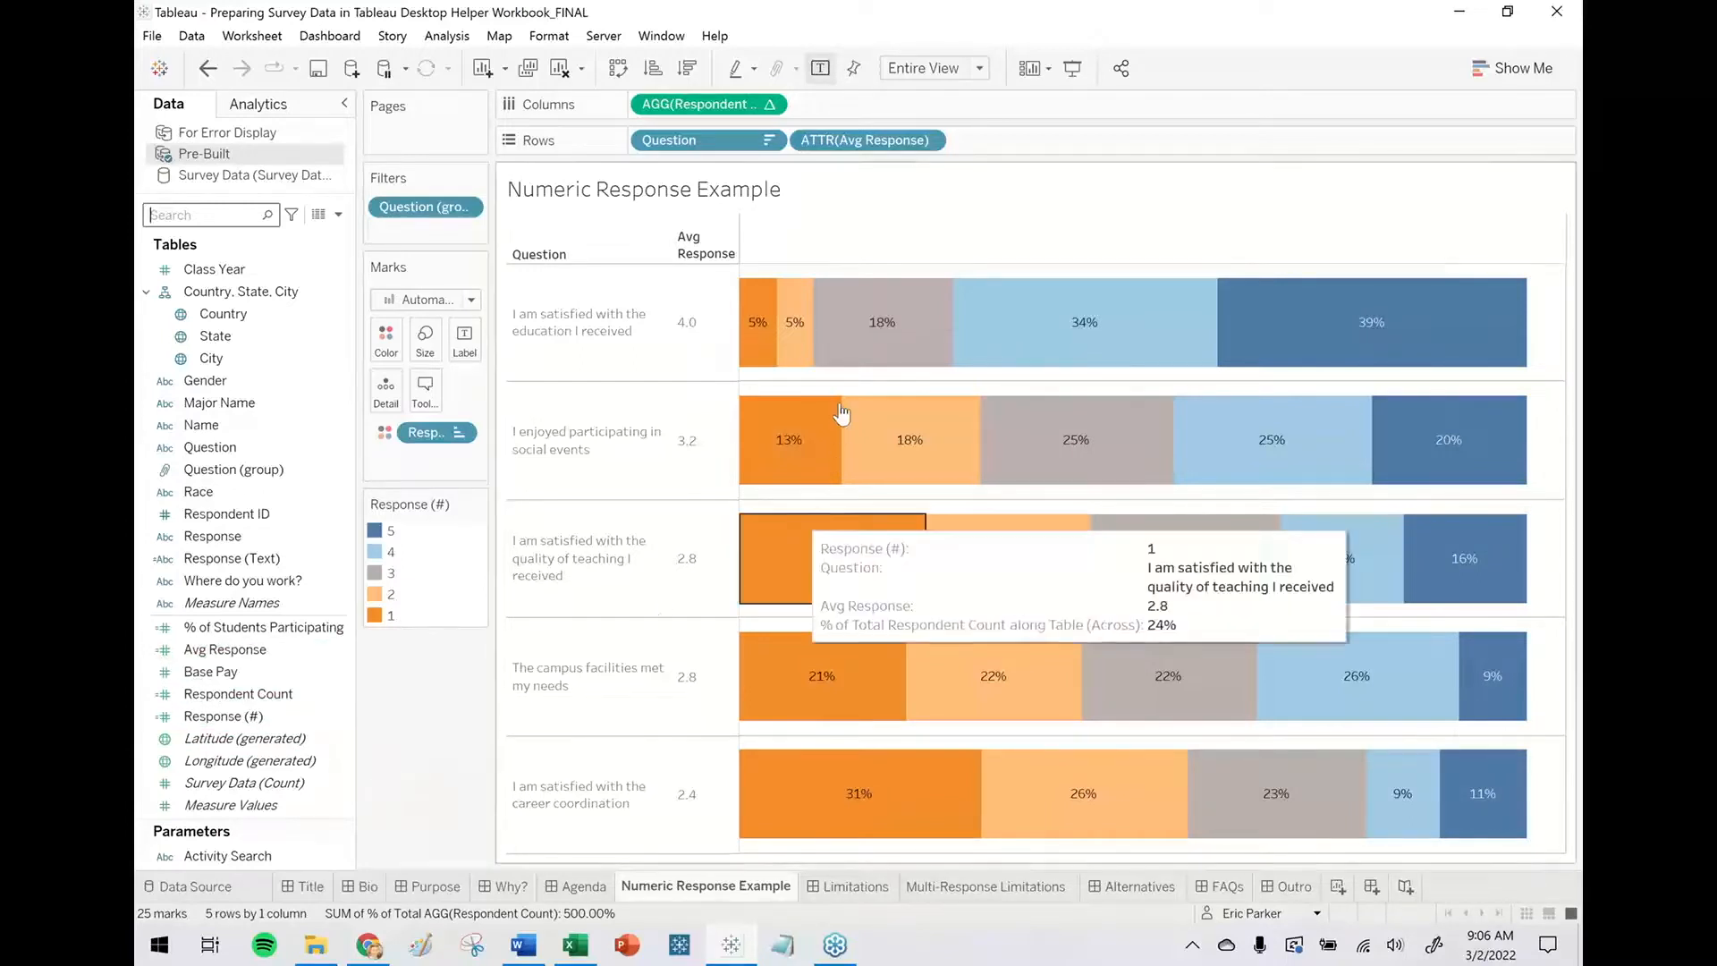
Examine the response distributions for the education satisfaction and career coordination questions in the Numeric Response Example chart.
left_click(541, 303)
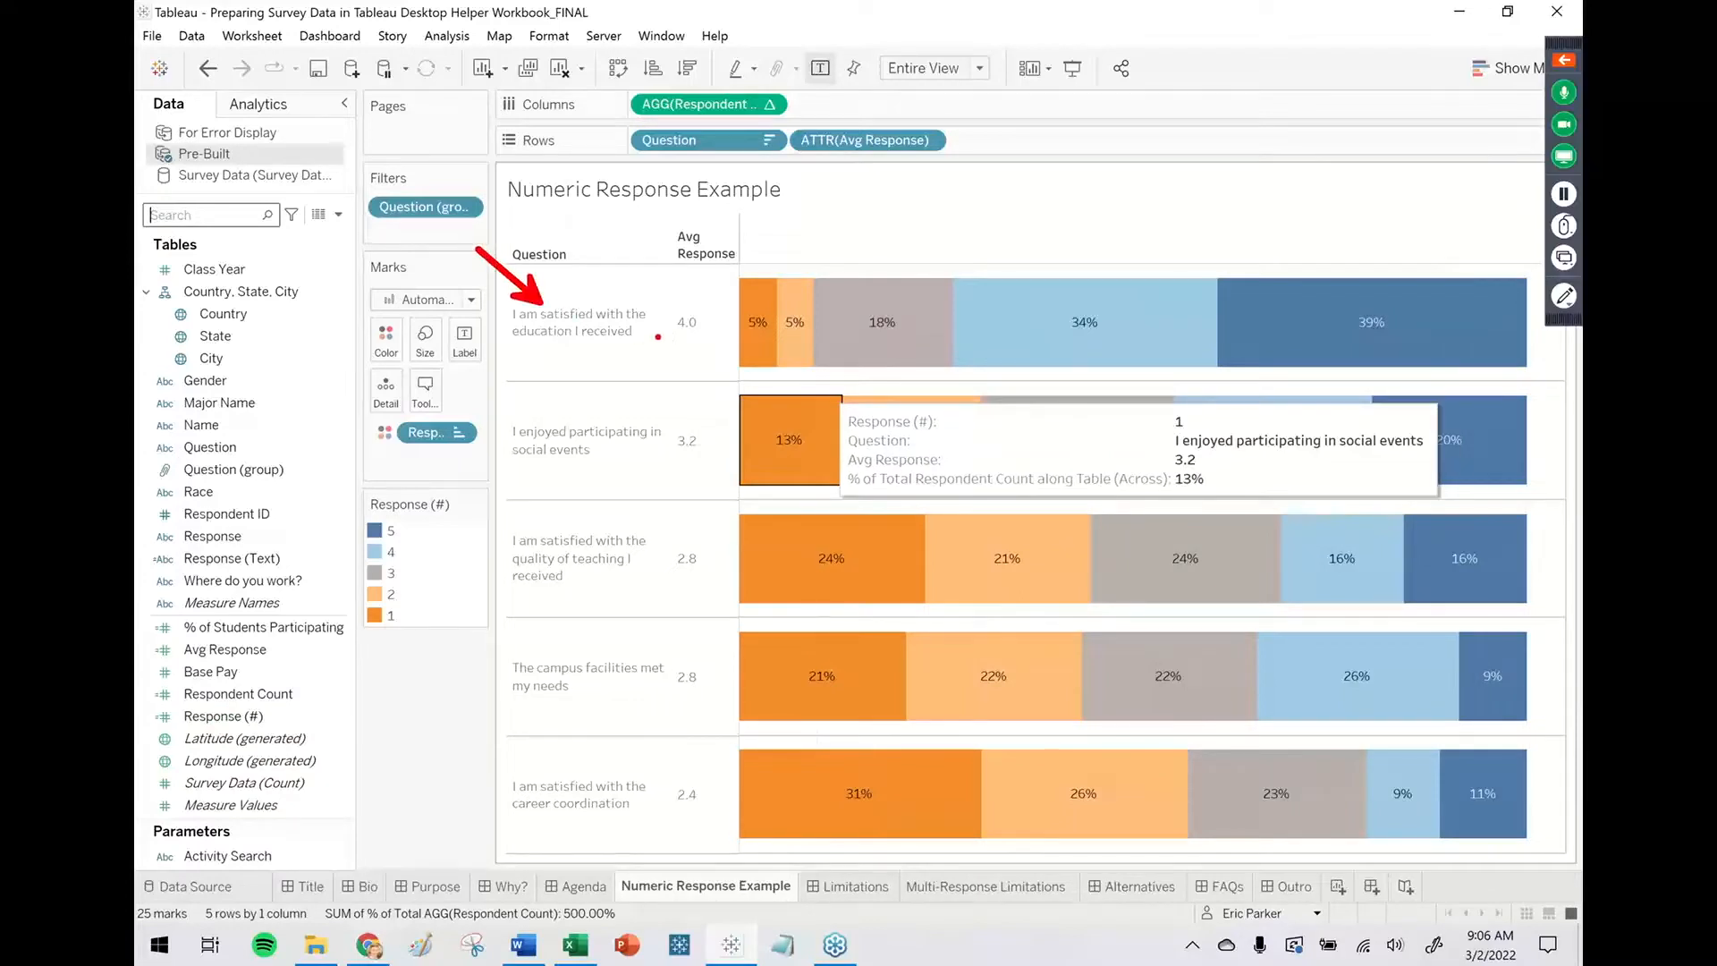
mouse_move(951, 271)
left_mouse_down()
mouse_move(950, 244)
mouse_move(1436, 235)
mouse_move(1534, 264)
left_mouse_up()
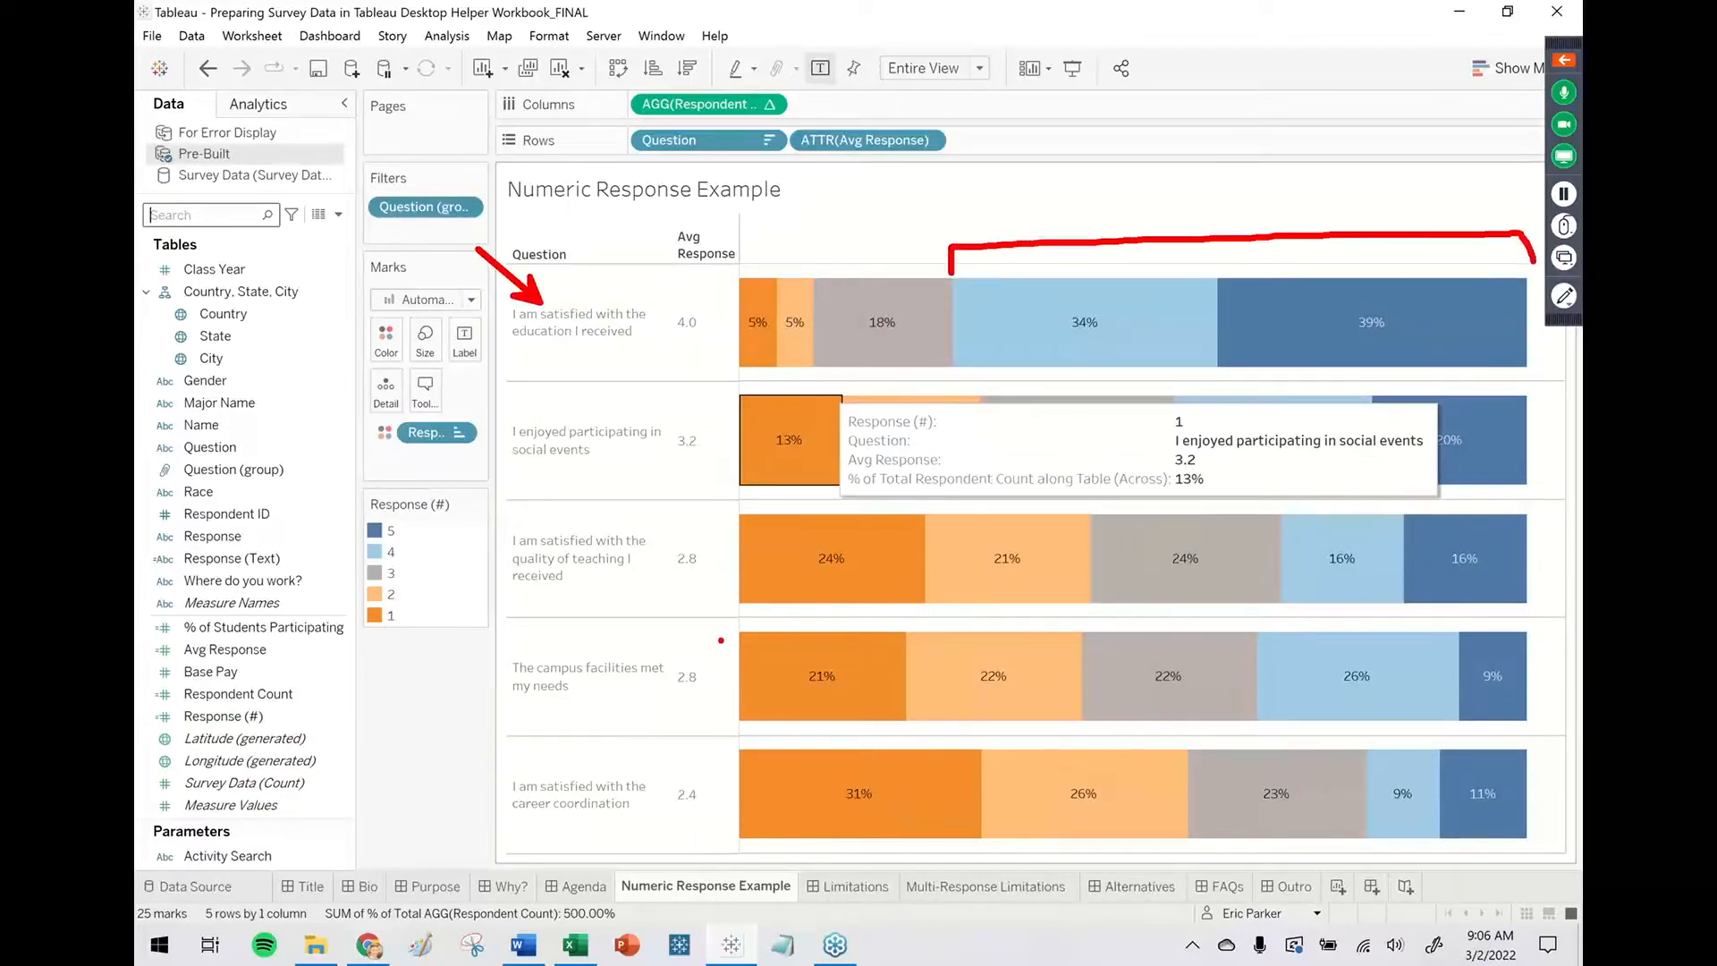
left_click(500, 799)
mouse_move(733, 831)
left_mouse_down()
mouse_move(735, 854)
mouse_move(1002, 859)
mouse_move(1172, 857)
mouse_move(1197, 839)
left_mouse_up()
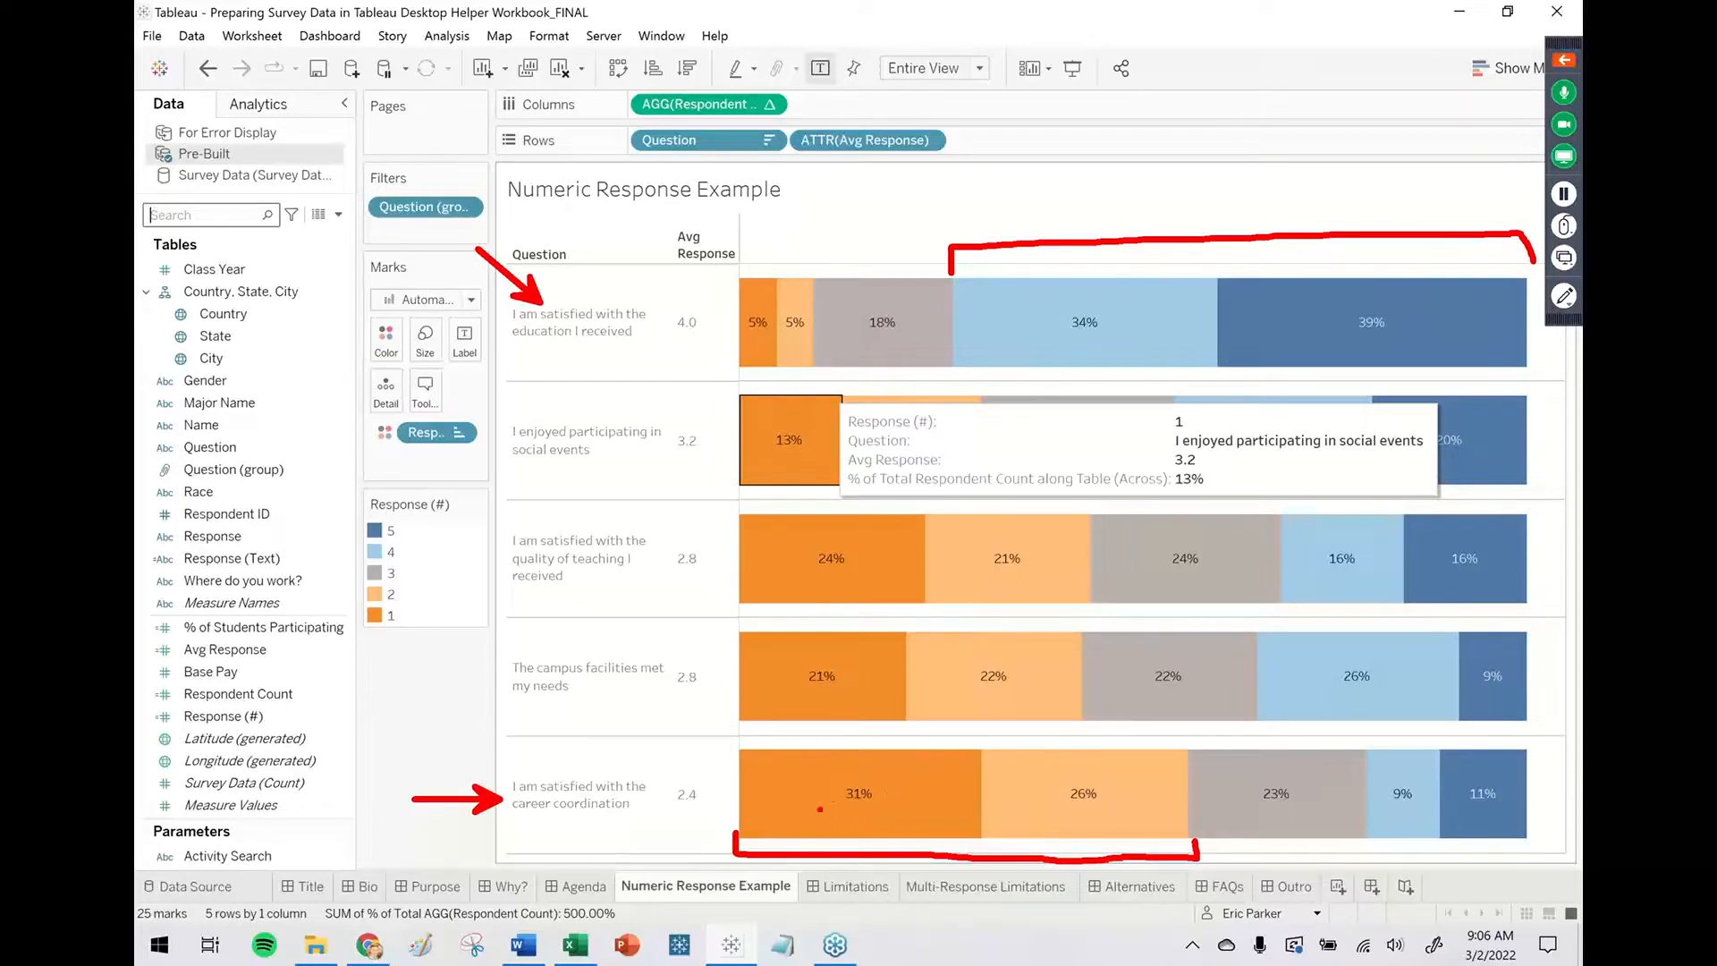
key("Escape")
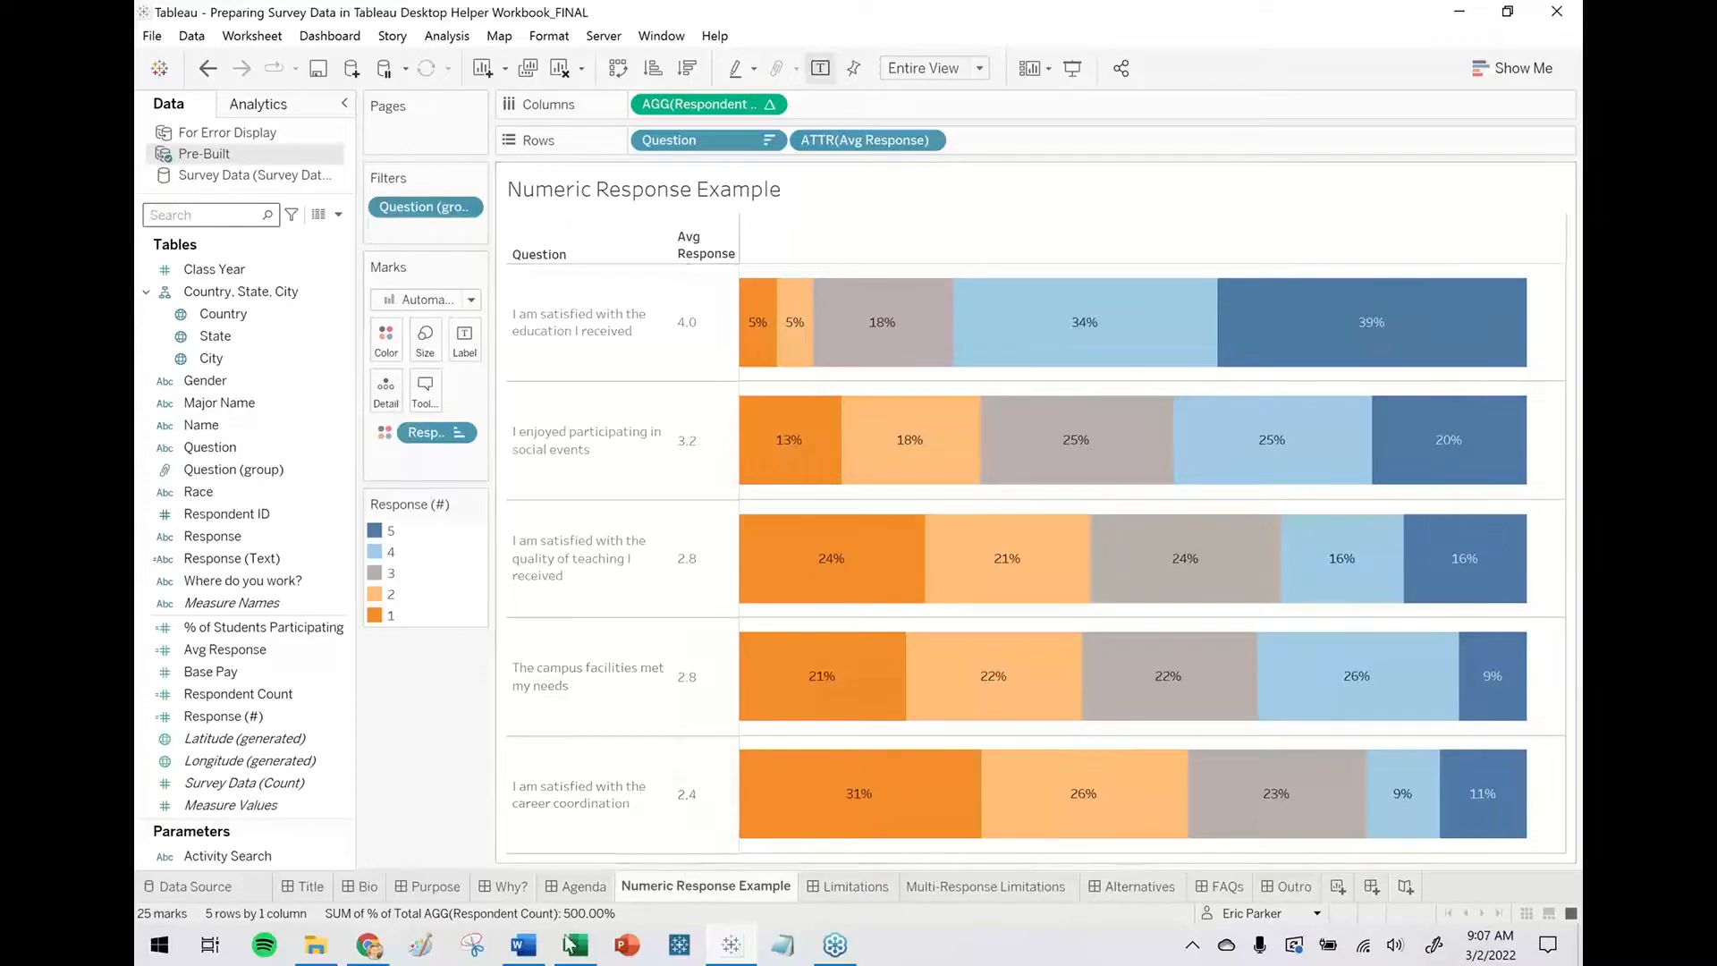
mouse_move(826, 336)
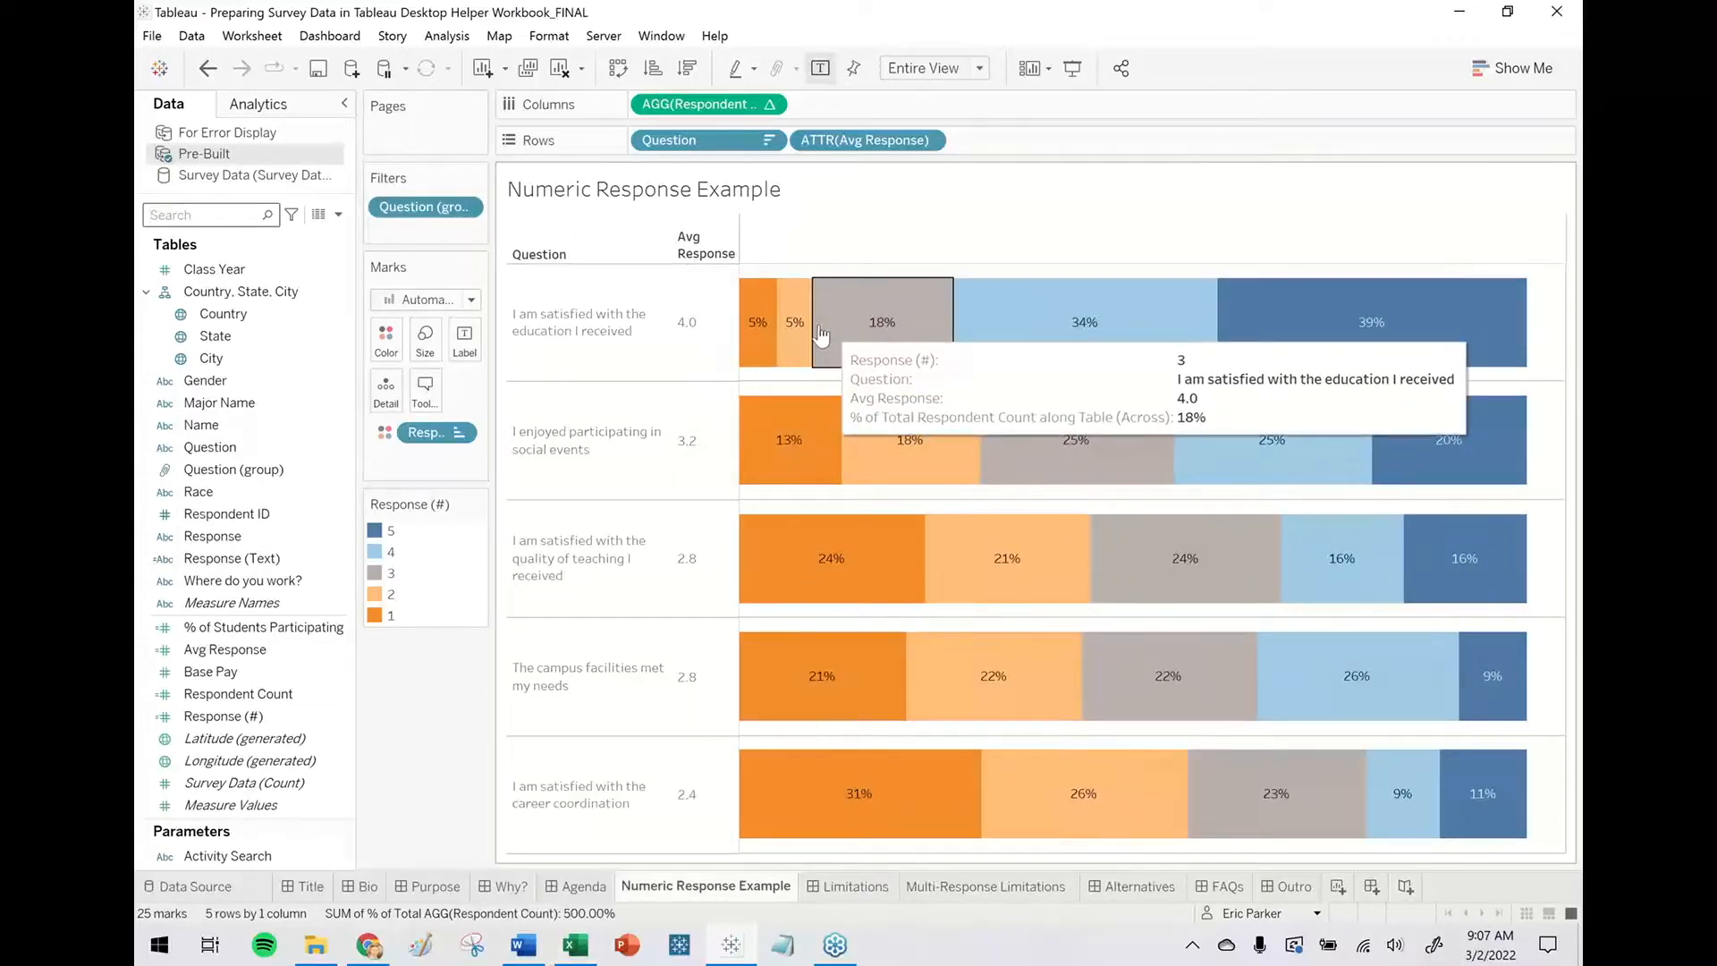
mouse_move(786, 715)
Switch to the Survey Data Final workbook in Excel and review the first respondent's row, including location, employer, major and base pay.
left_click(575, 945)
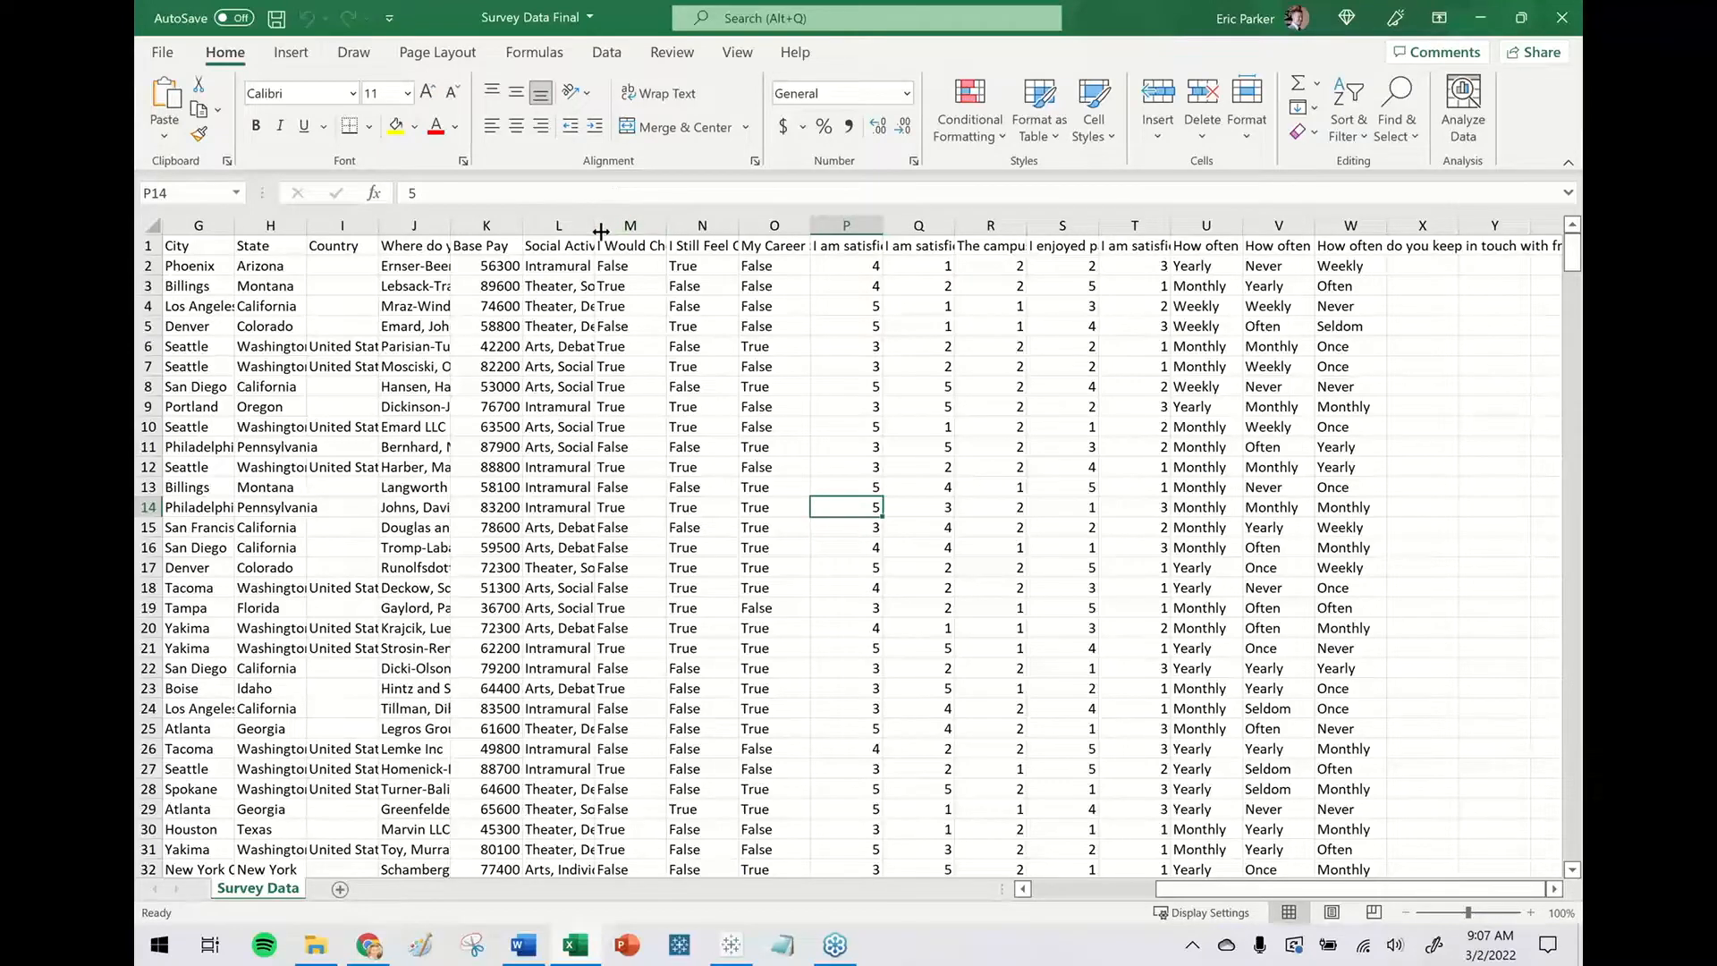
left_click_drag(1257, 890, 936, 897)
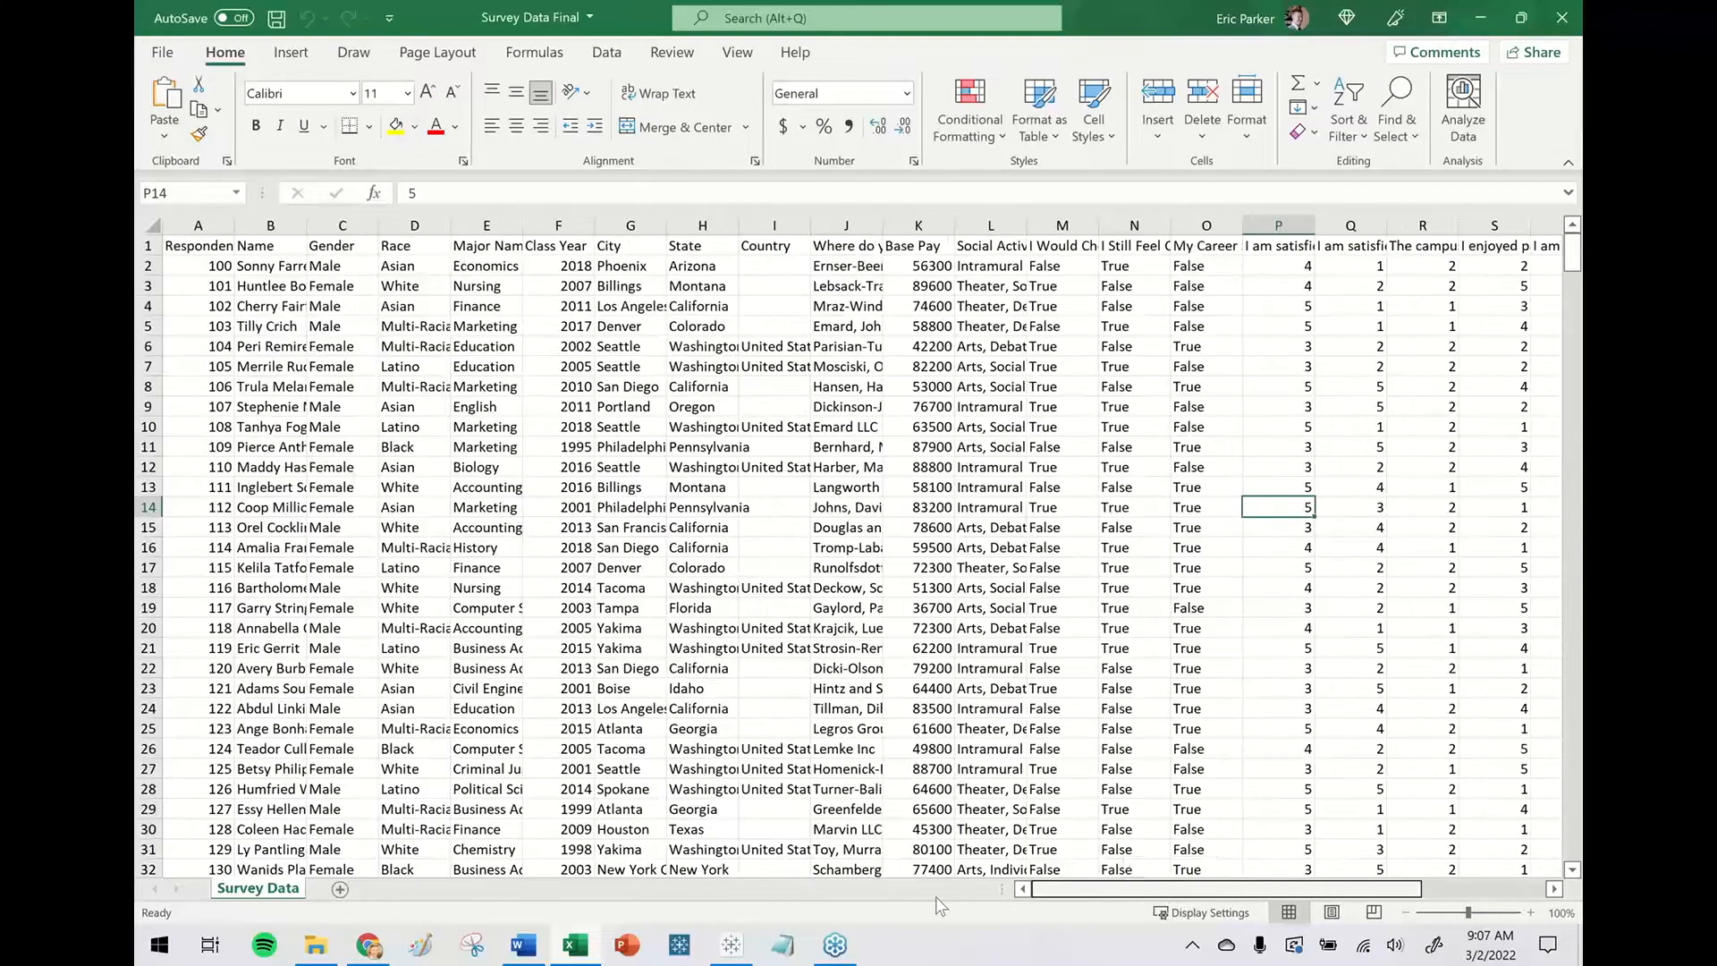
left_click(151, 266)
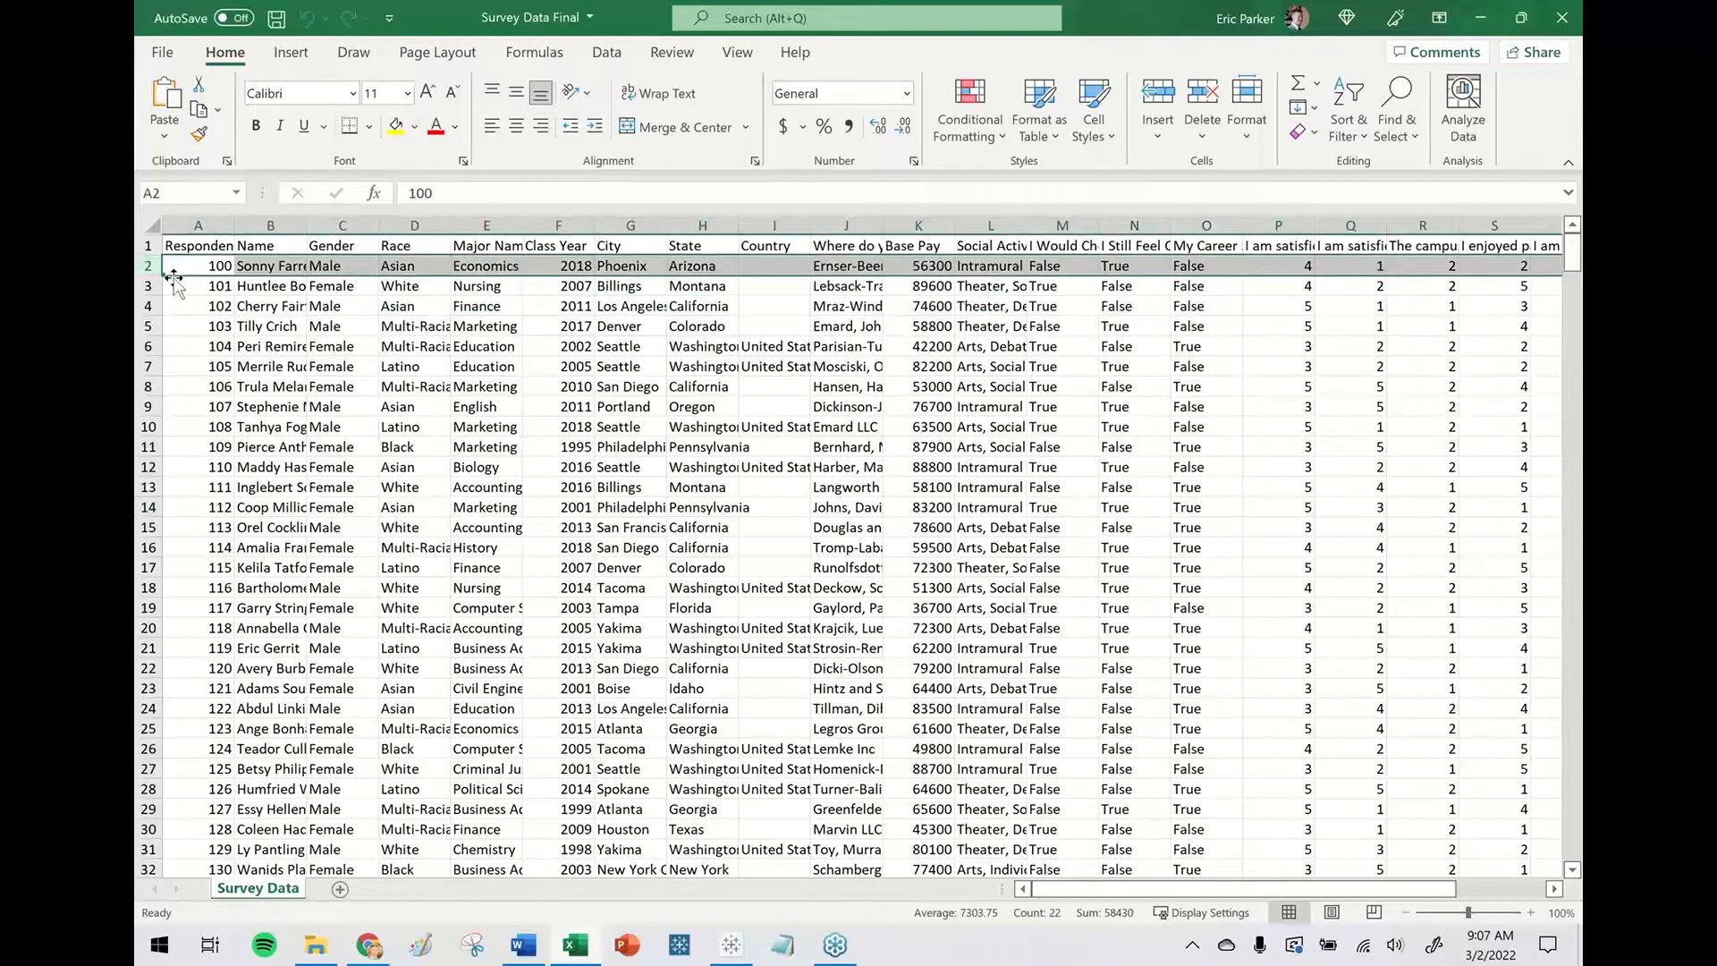
left_click_drag(611, 266, 693, 265)
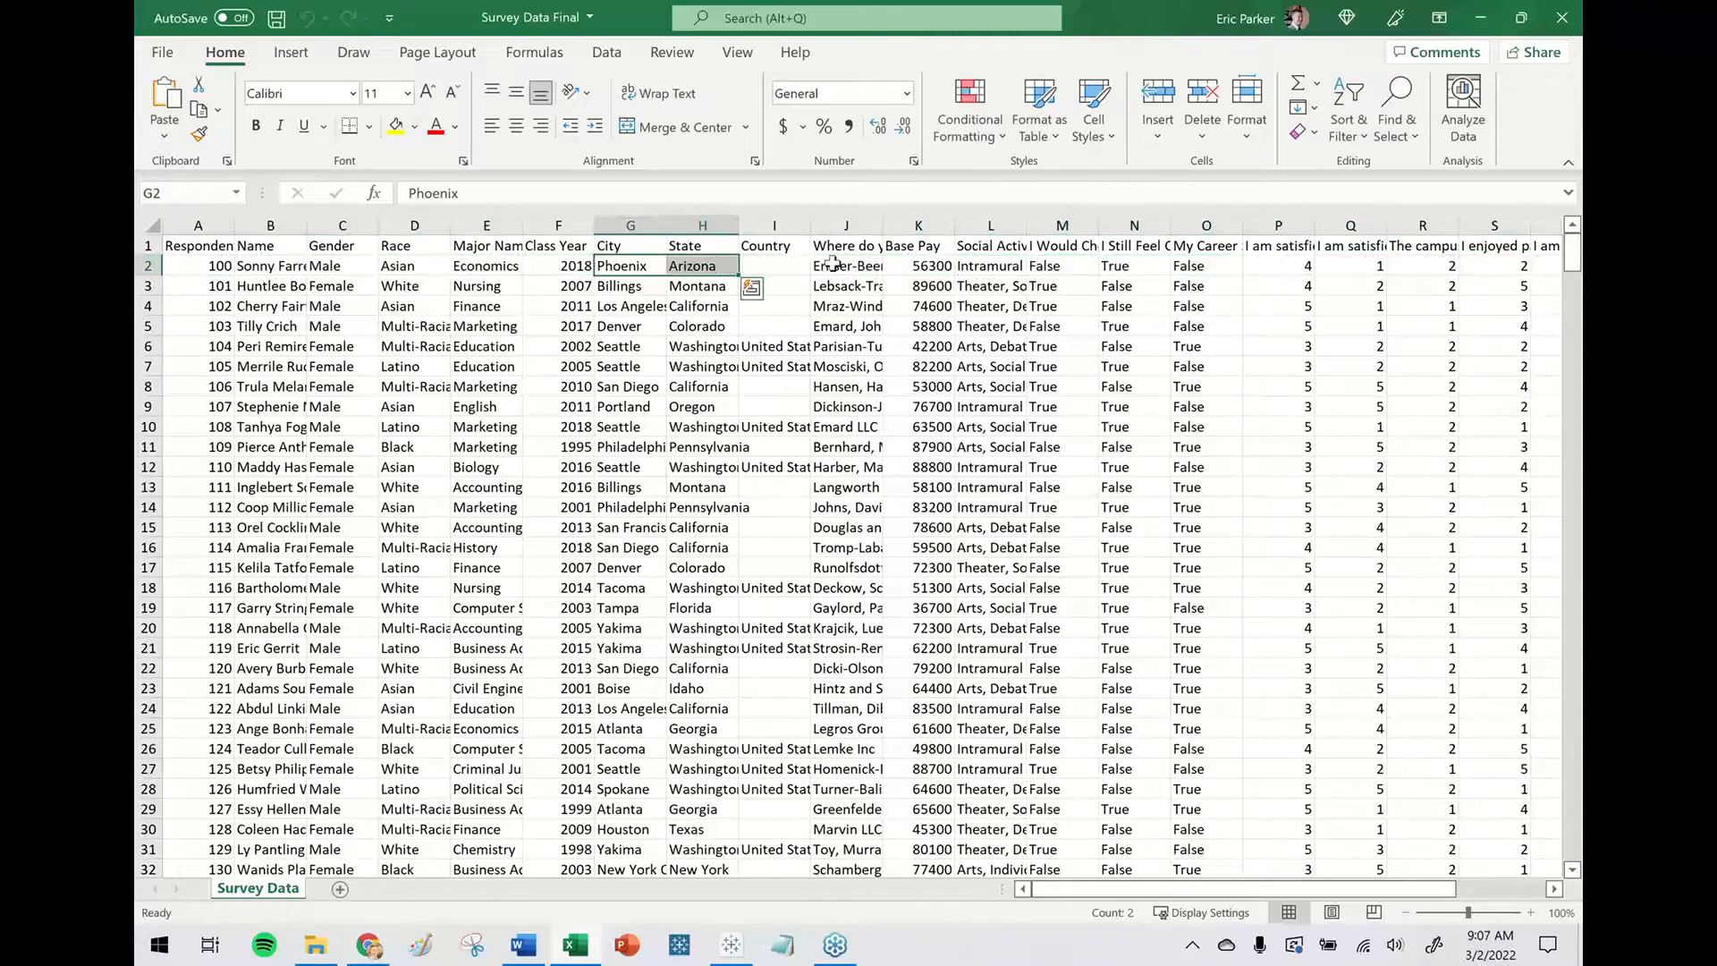
left_click(833, 264)
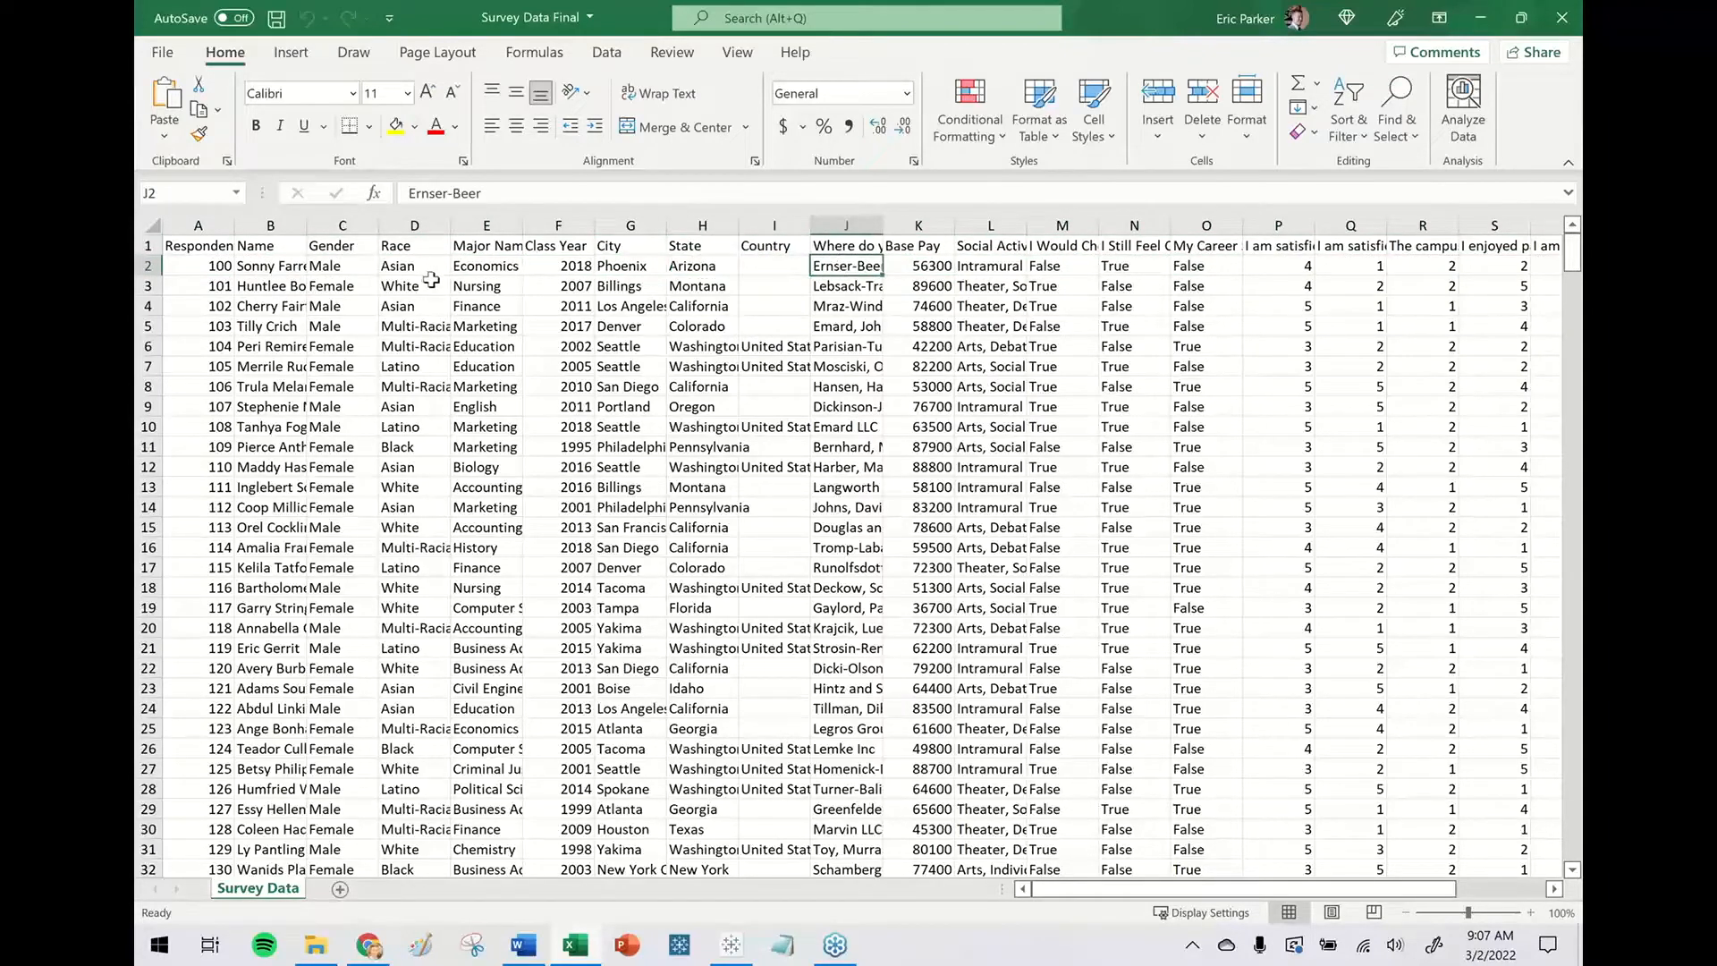
left_click(488, 265)
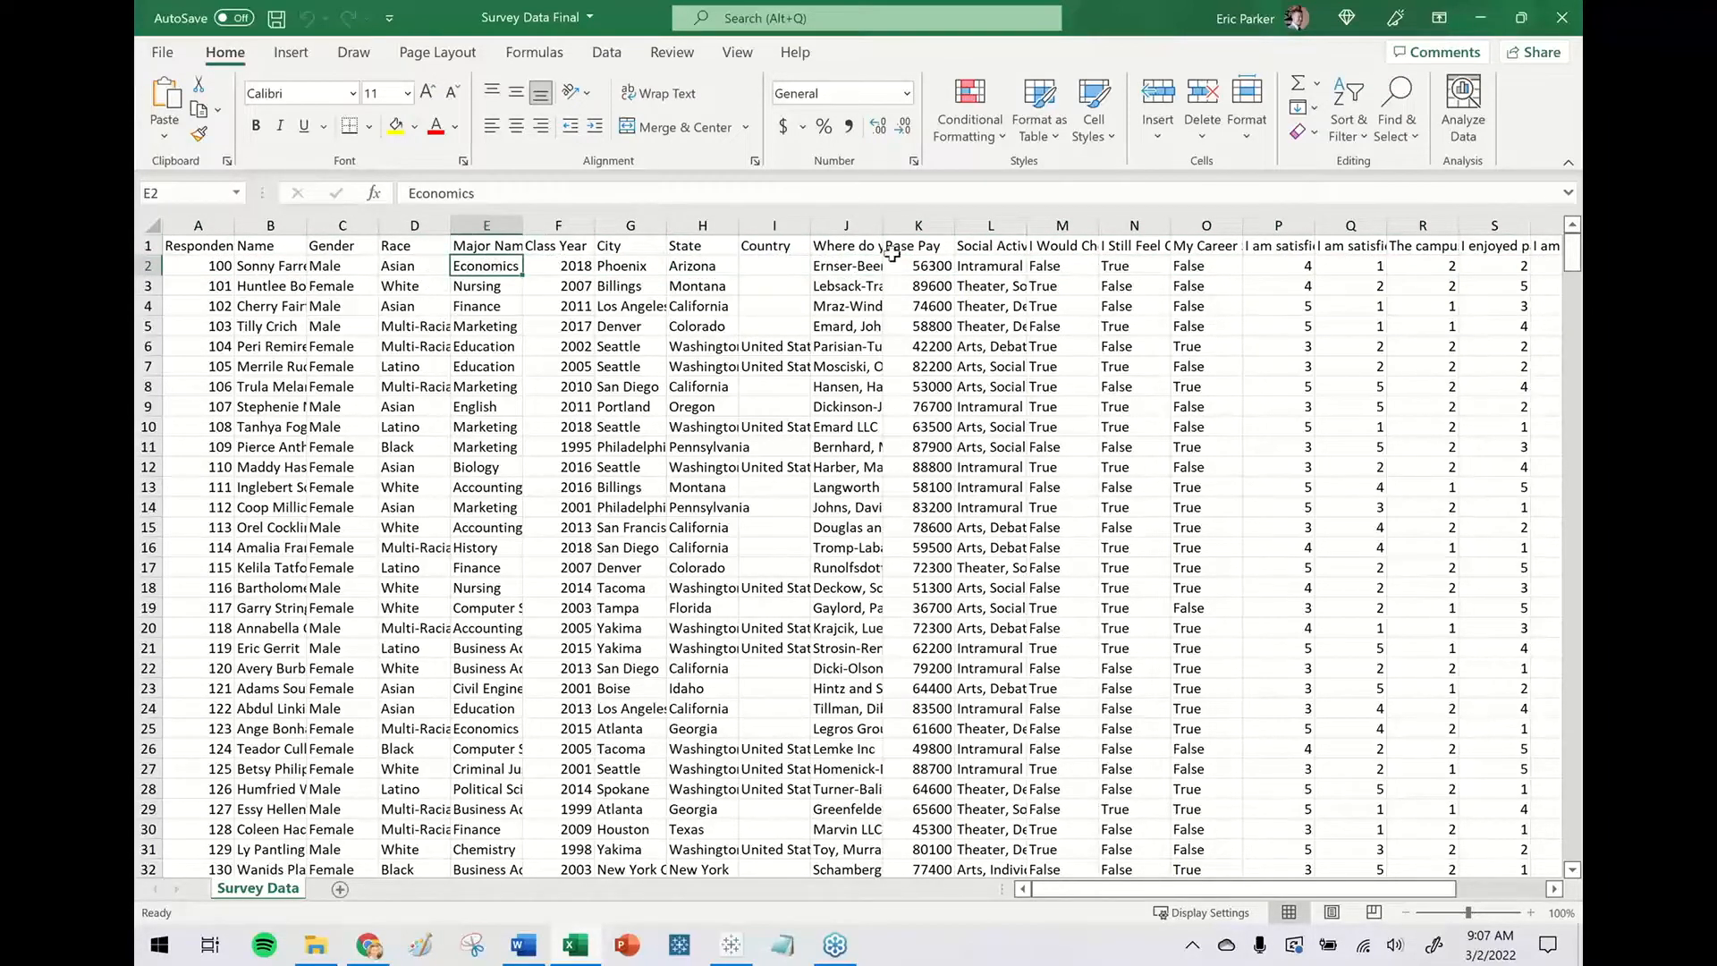
left_click(930, 266)
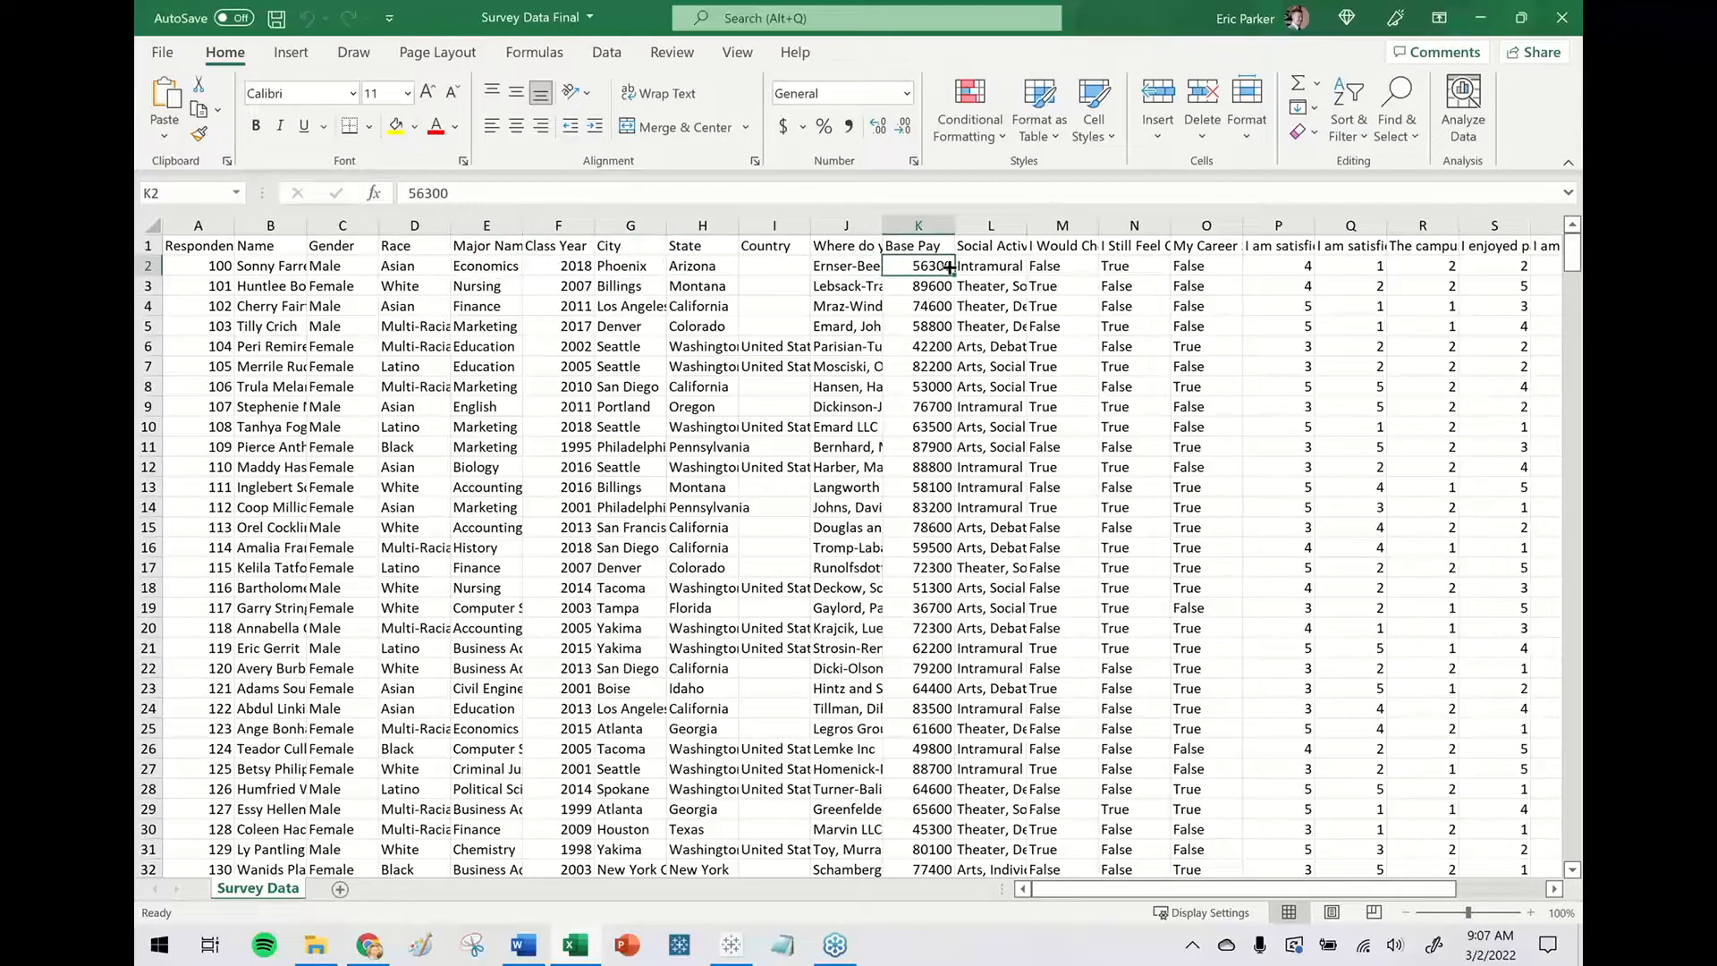
Inspect the full comma-separated list of social activities in the first respondent's cell, L2.
left_click(1001, 265)
left_click(833, 194)
left_click_drag(833, 194, 407, 195)
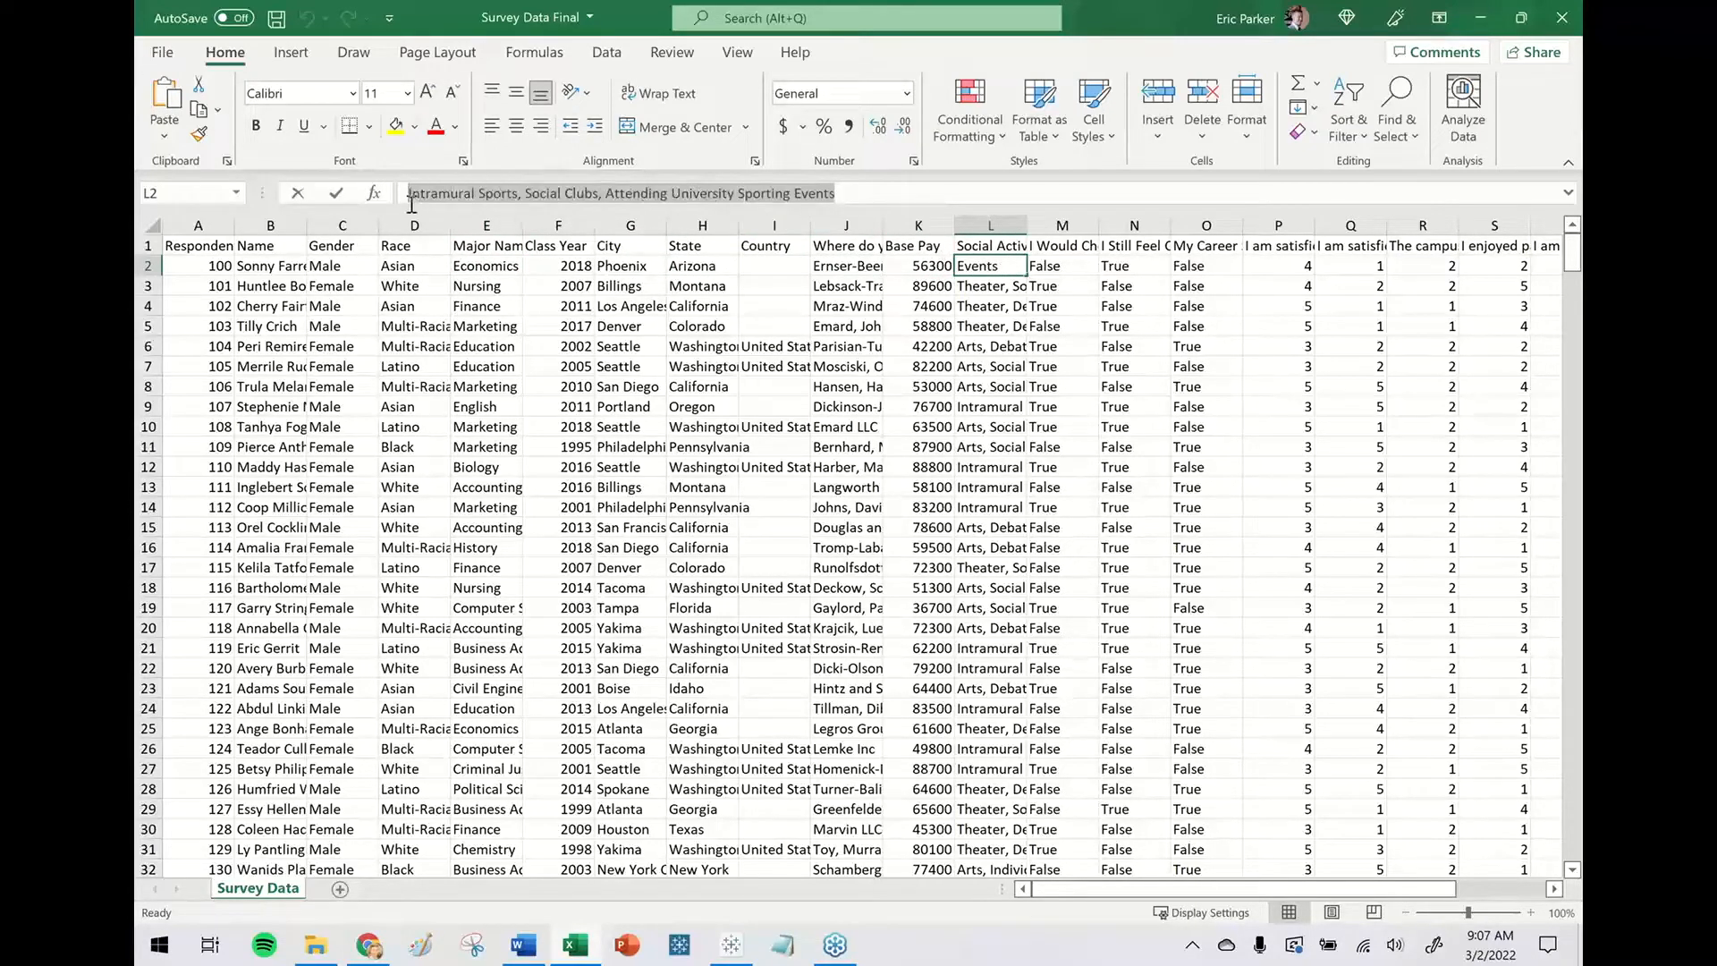
left_click(1015, 269)
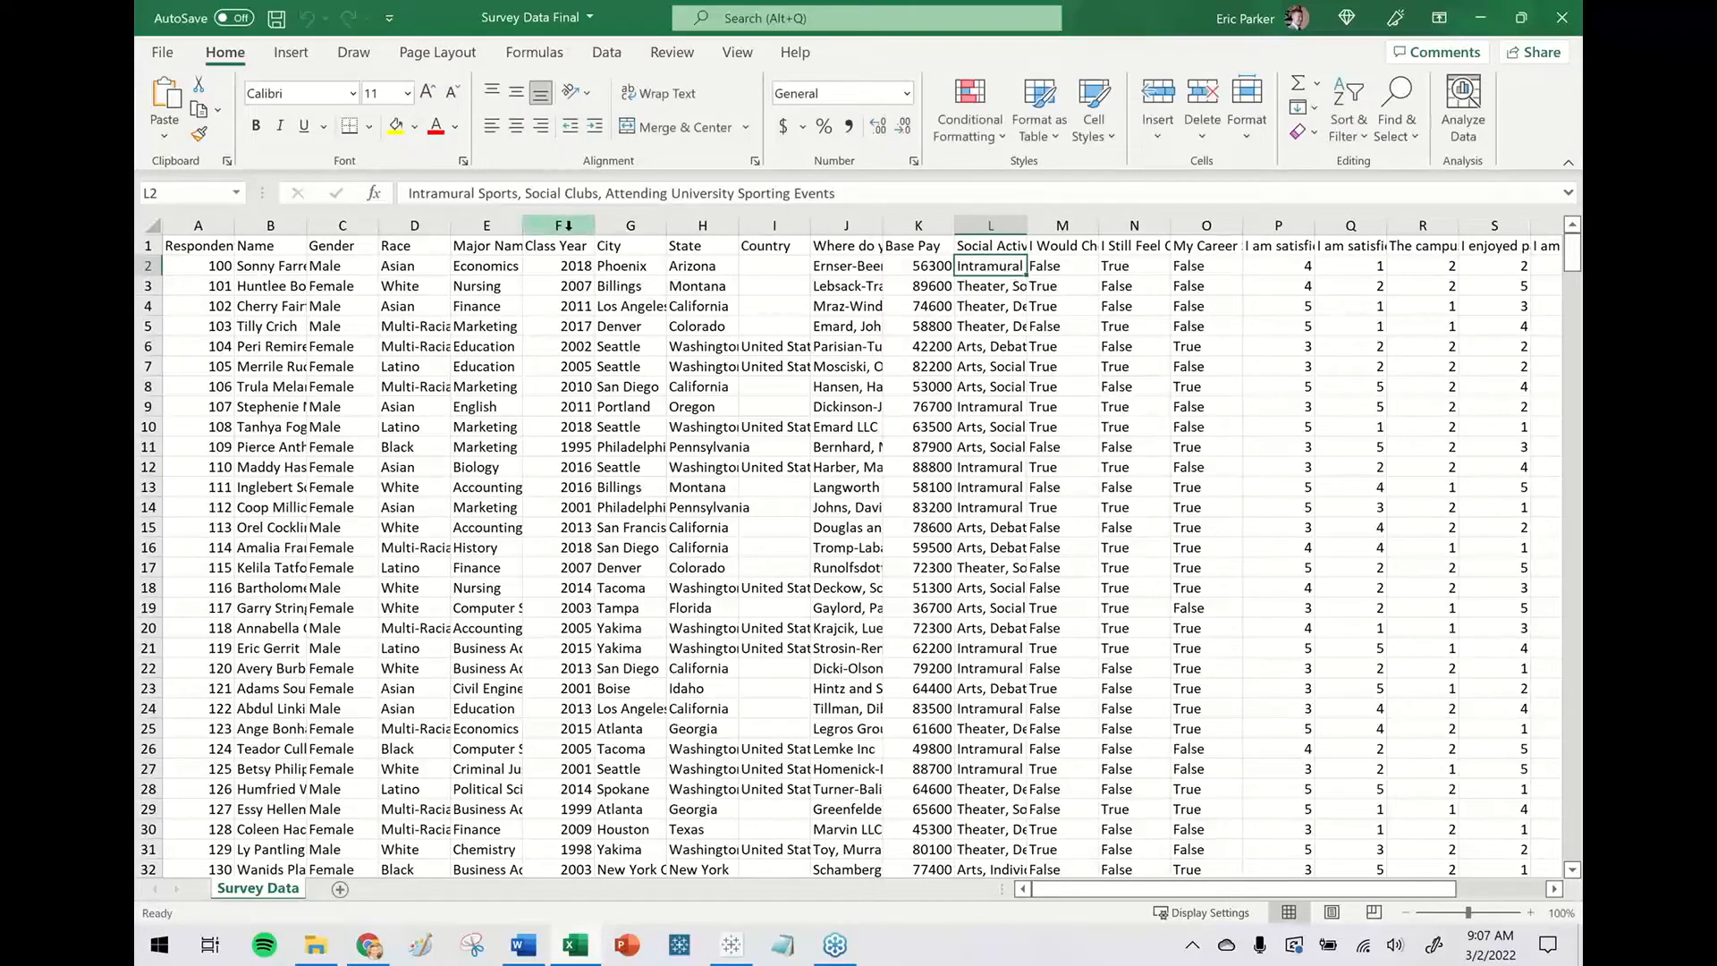
left_click_drag(488, 269, 488, 204)
left_click_drag(592, 236, 581, 205)
left_click_drag(757, 304, 727, 205)
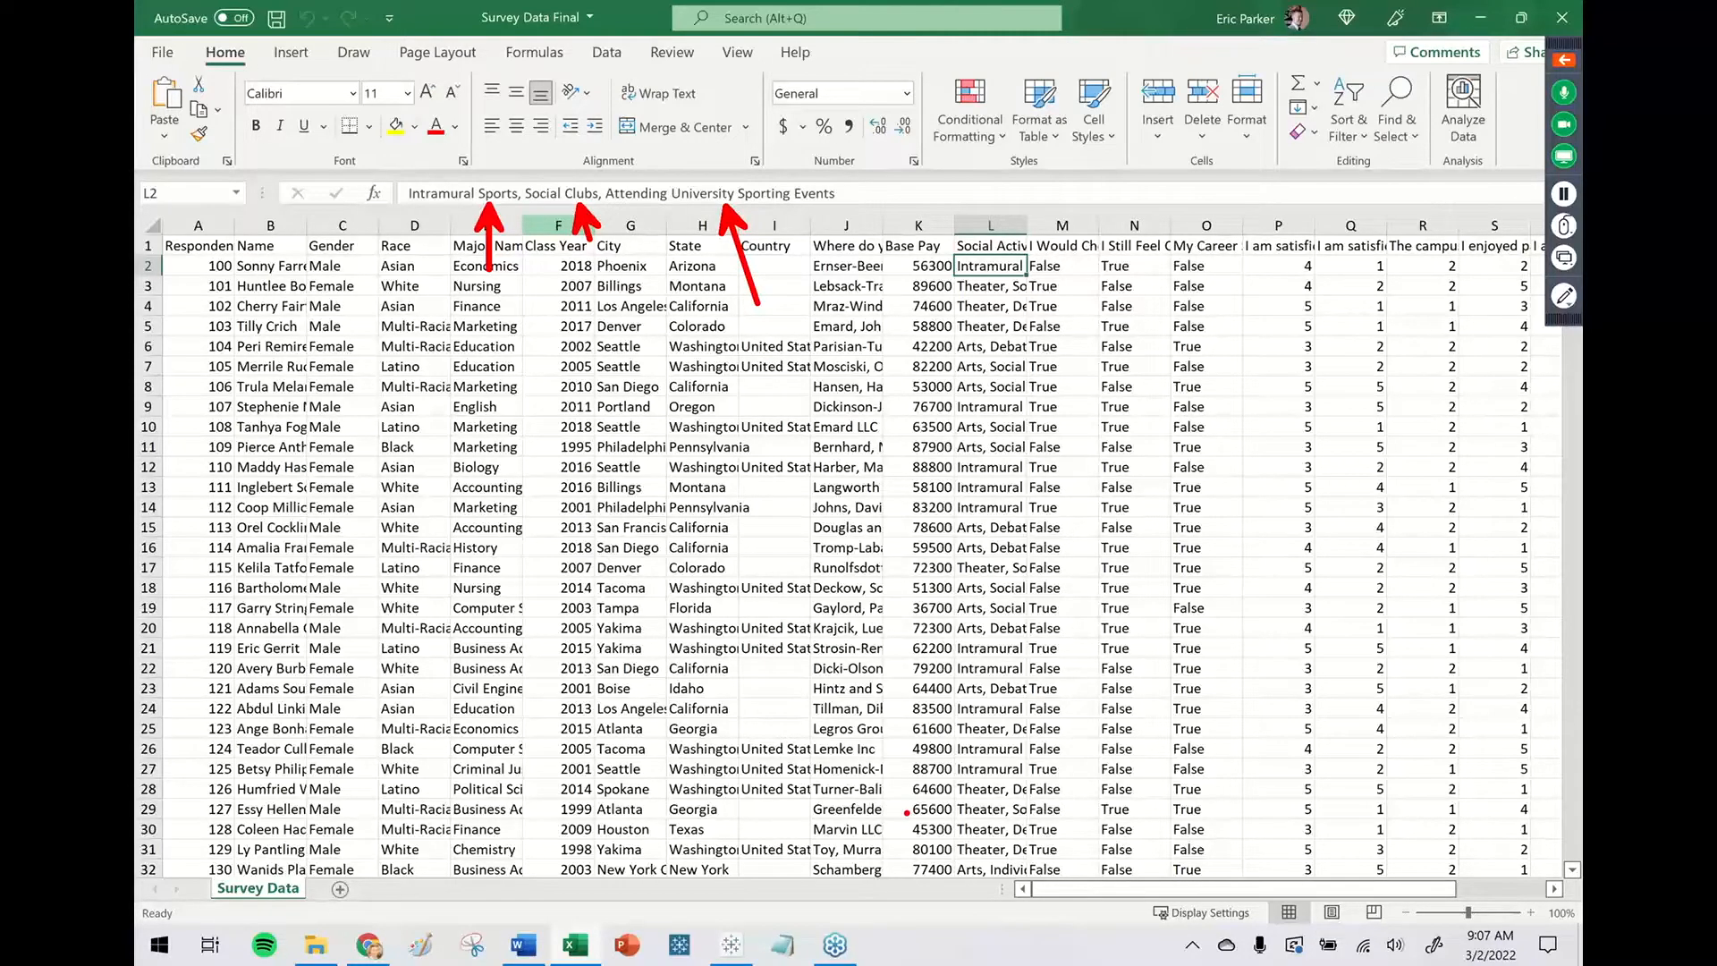
key("Escape")
Review the true/false, numeric rating and frequency question columns M through W of the survey sheet.
left_click_drag(1292, 893, 1408, 895)
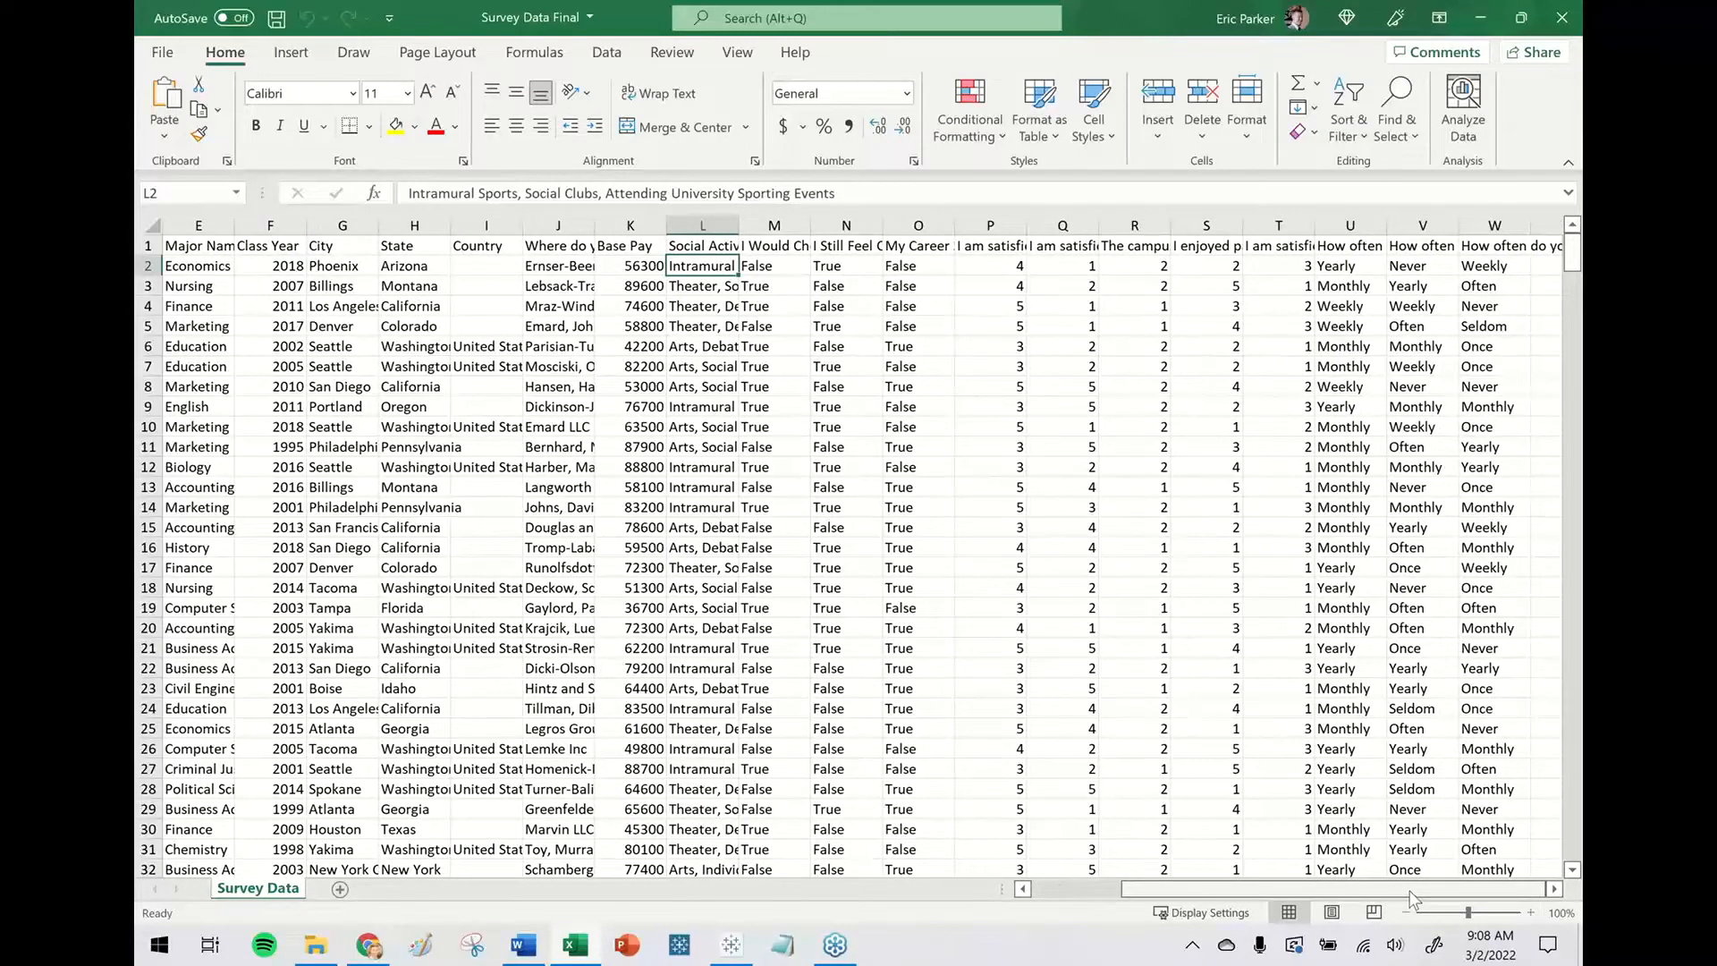
key("ctrl+alt+a")
mouse_move(735, 212)
left_mouse_down()
mouse_move(972, 407)
mouse_move(957, 414)
left_mouse_up()
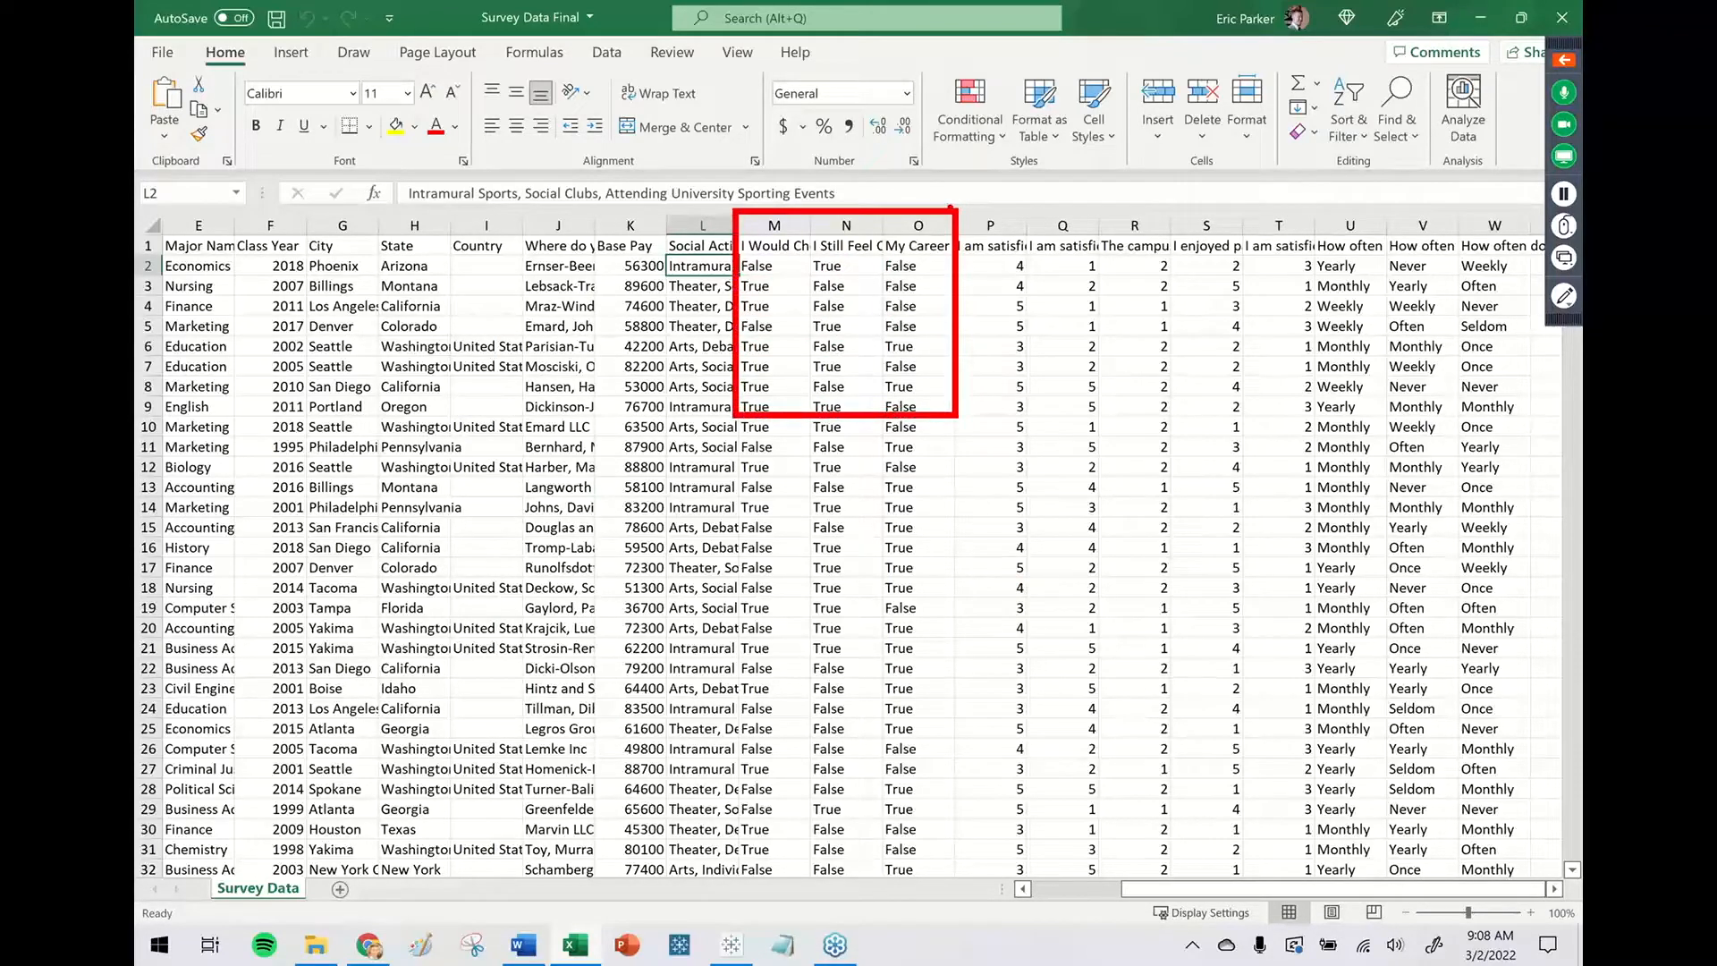
mouse_move(955, 207)
left_mouse_down()
mouse_move(996, 288)
mouse_move(1088, 376)
mouse_move(1257, 422)
mouse_move(1317, 415)
left_mouse_up()
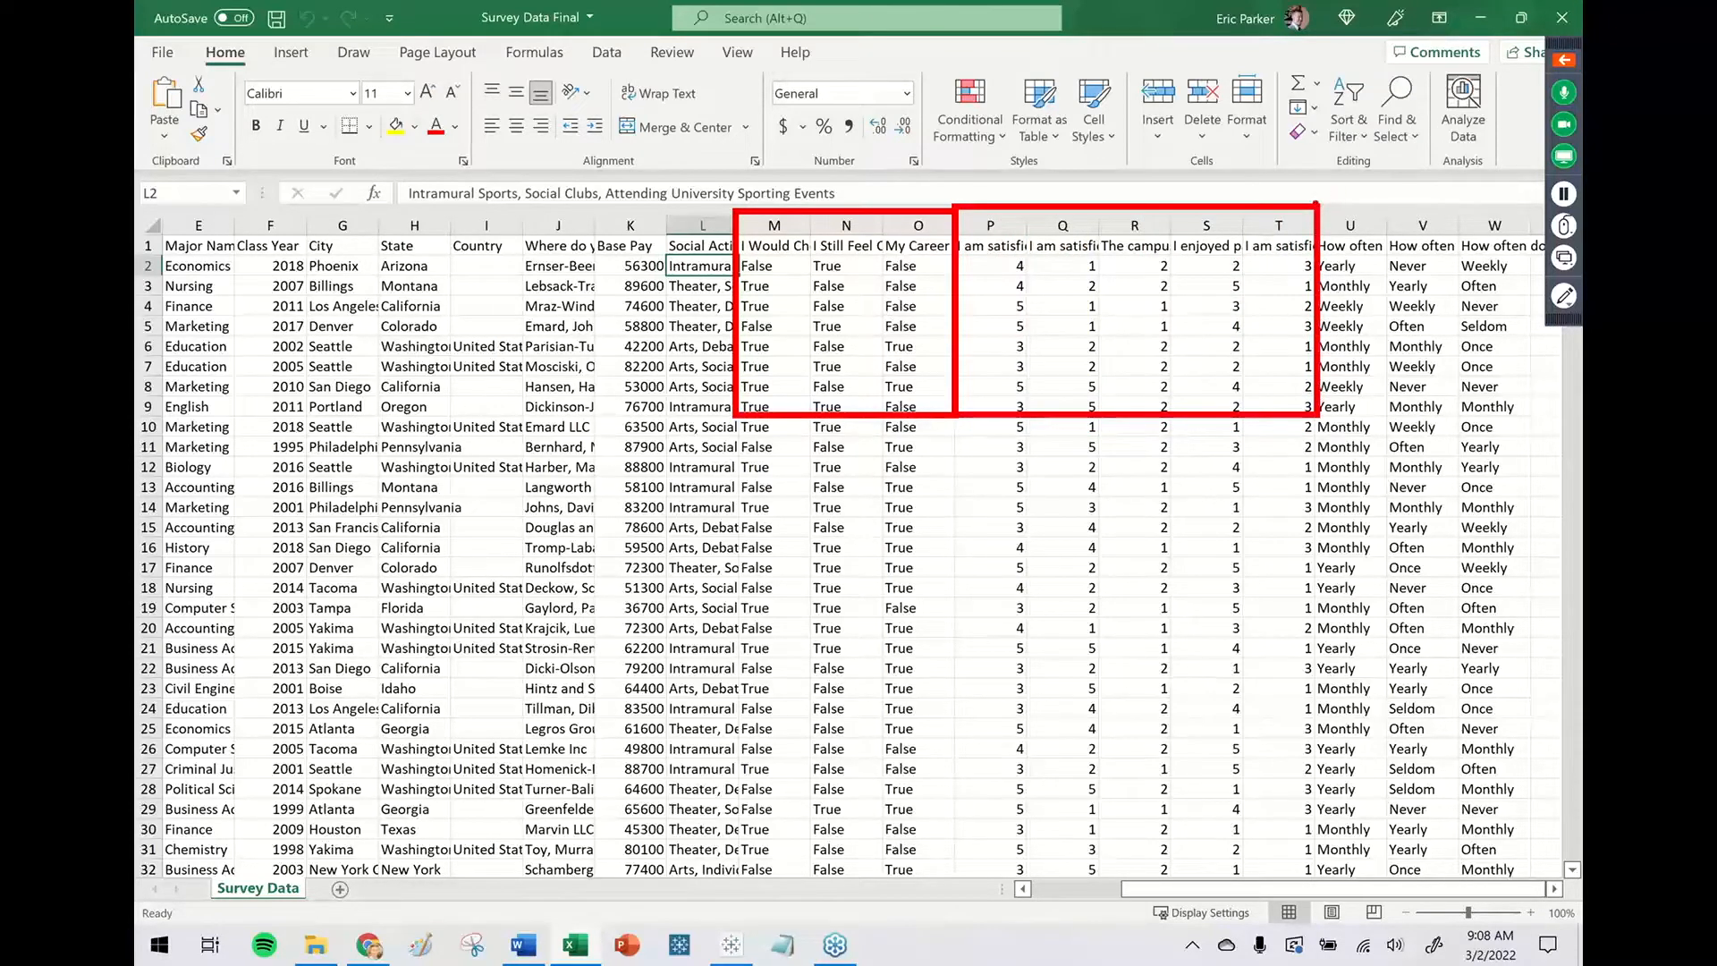
mouse_move(1316, 203)
left_mouse_down()
mouse_move(1474, 386)
mouse_move(1545, 436)
mouse_move(1538, 417)
left_mouse_up()
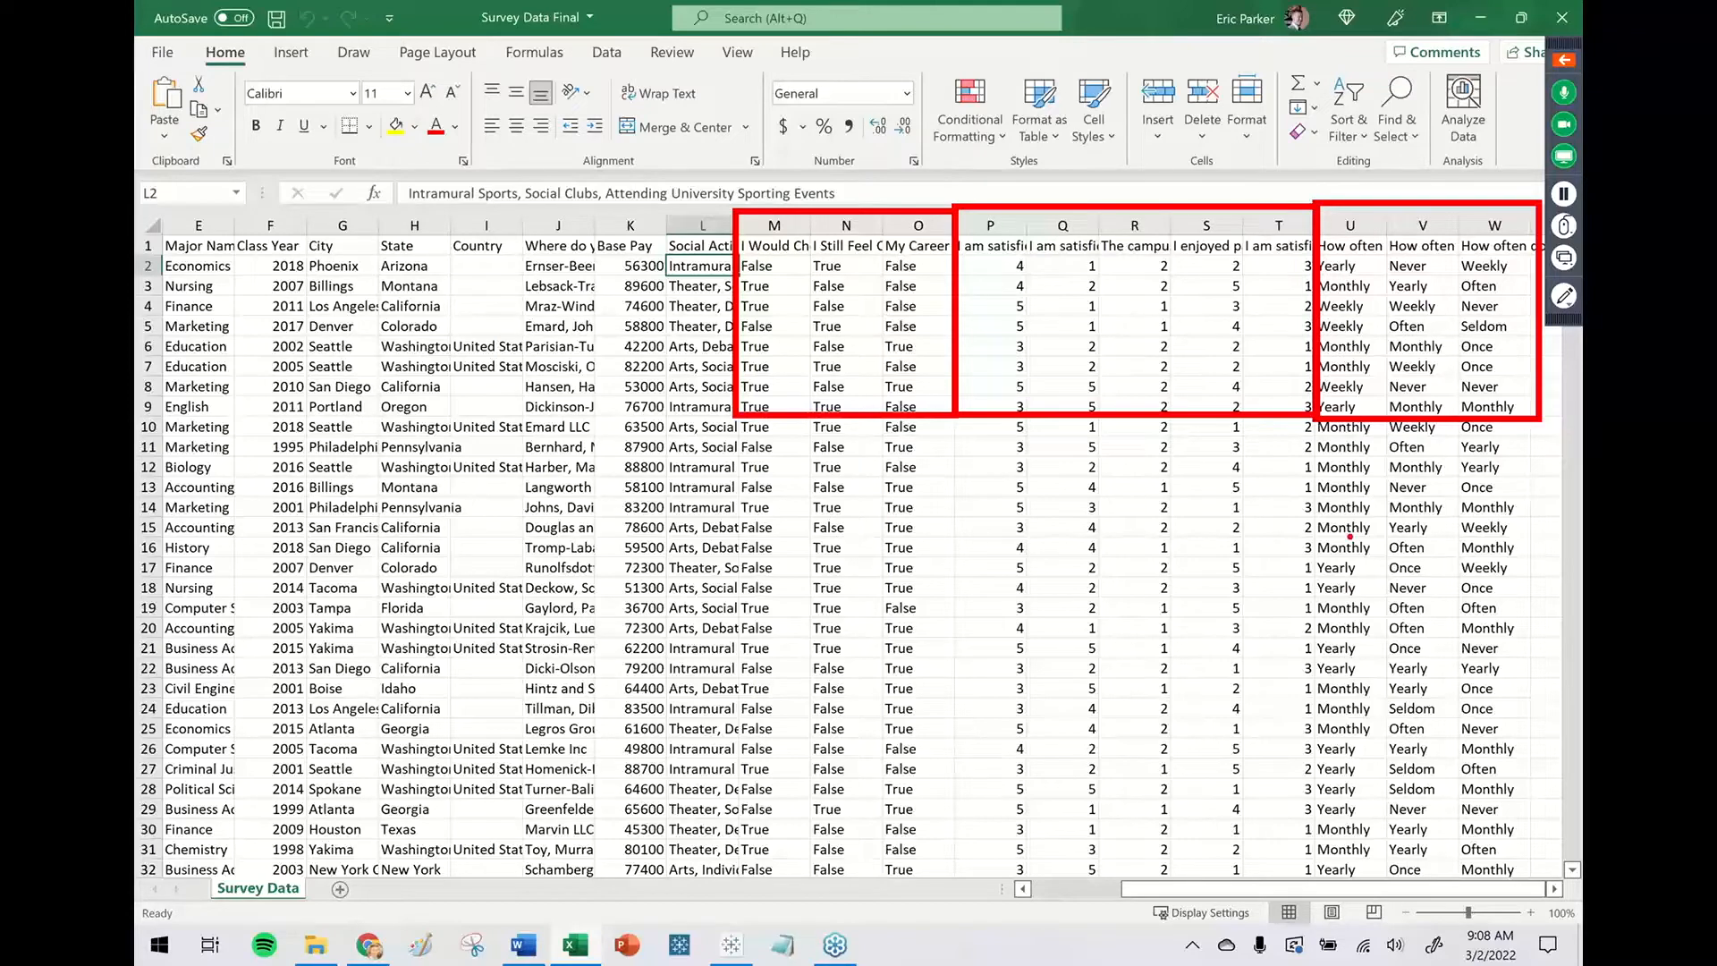
Switch back to Tableau and insert a new worksheet directly before the Limitations dashboard.
left_click(732, 946)
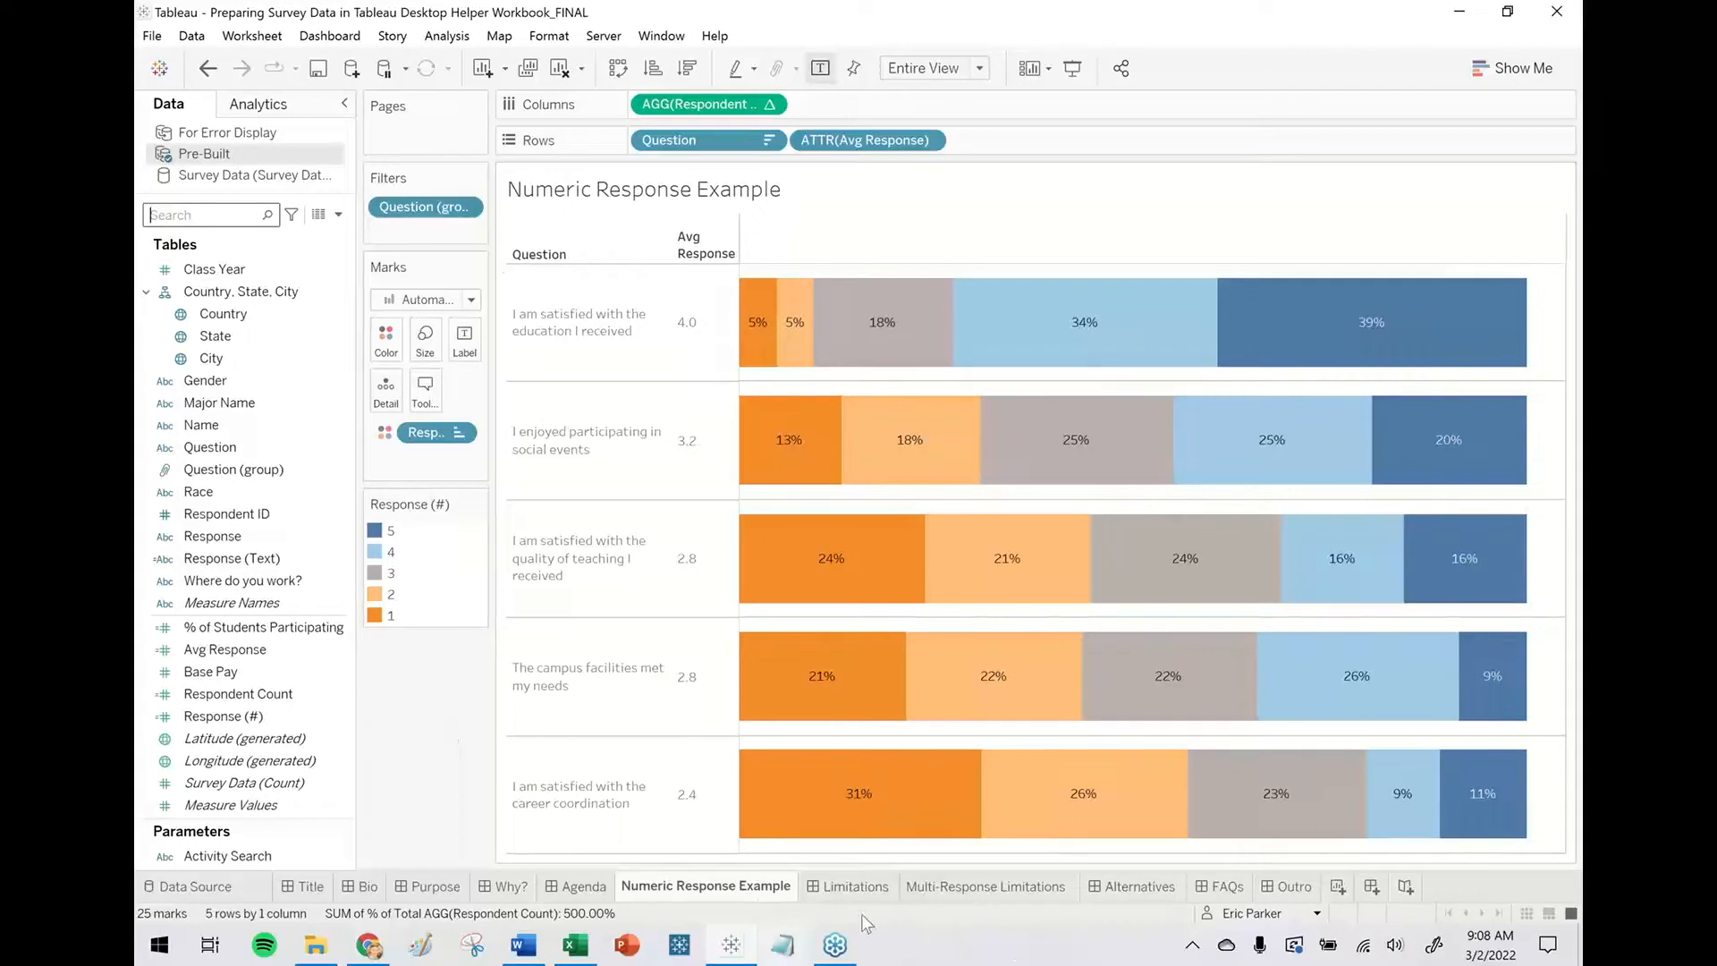
right_click(788, 890)
left_click(855, 524)
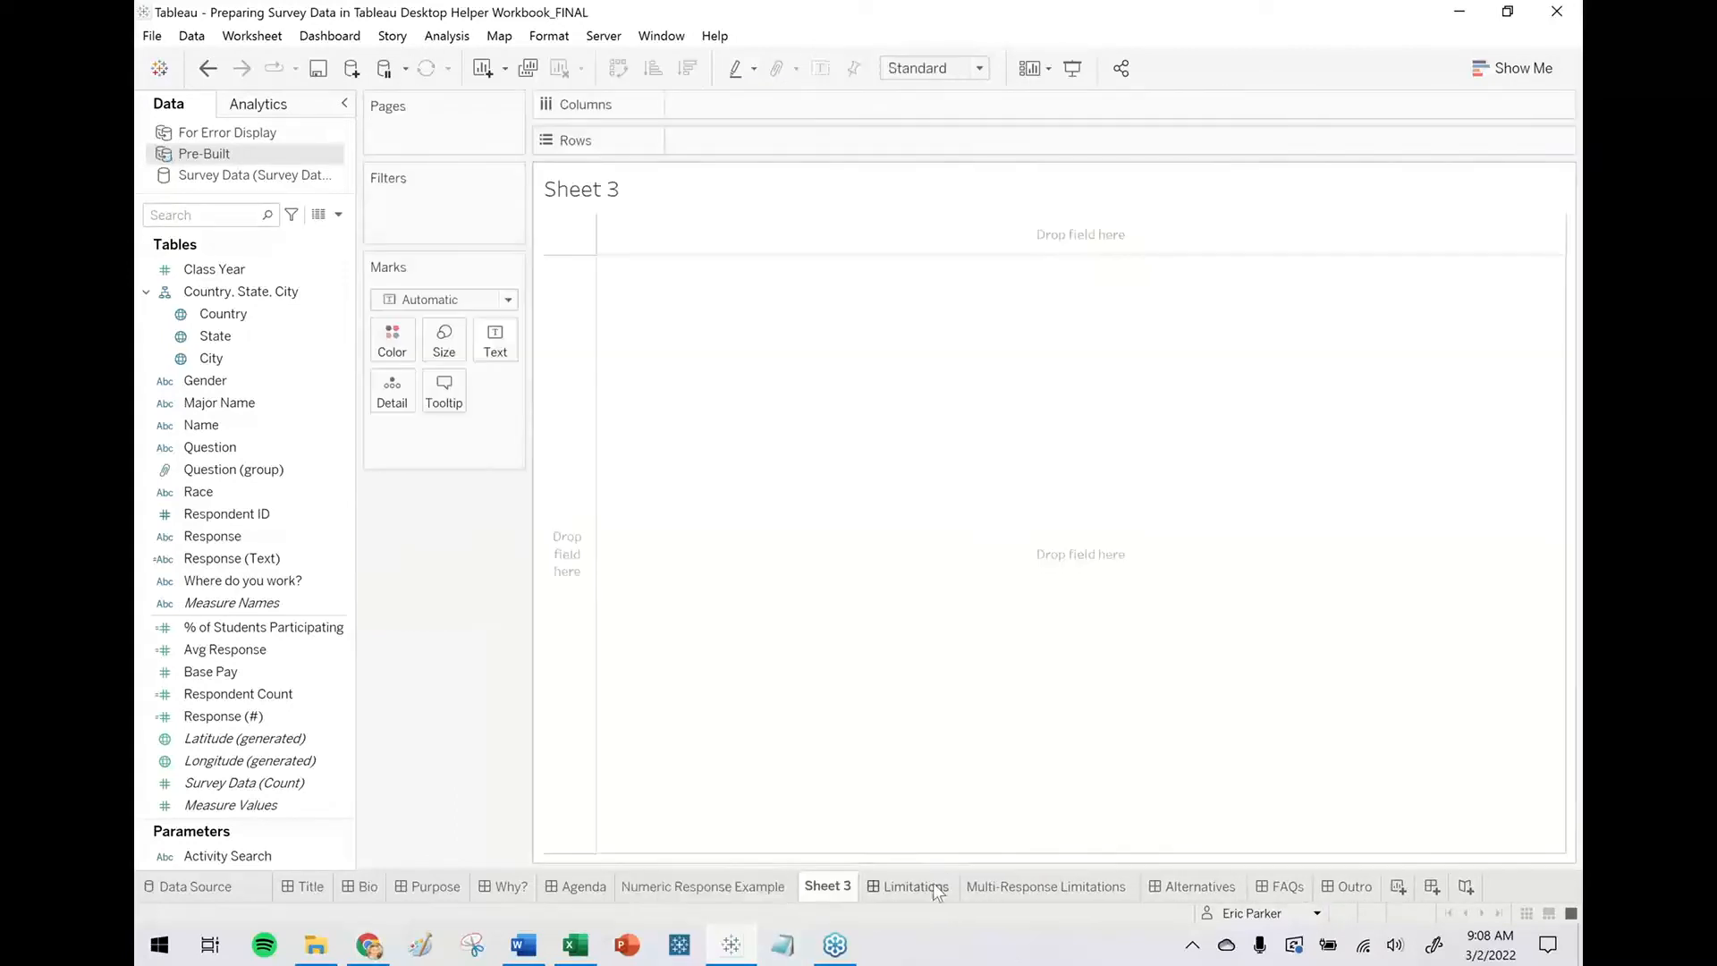
Revisit the Numeric Response Example, return to the empty Sheet 3 and select the Survey Data data source for it.
left_click(739, 887)
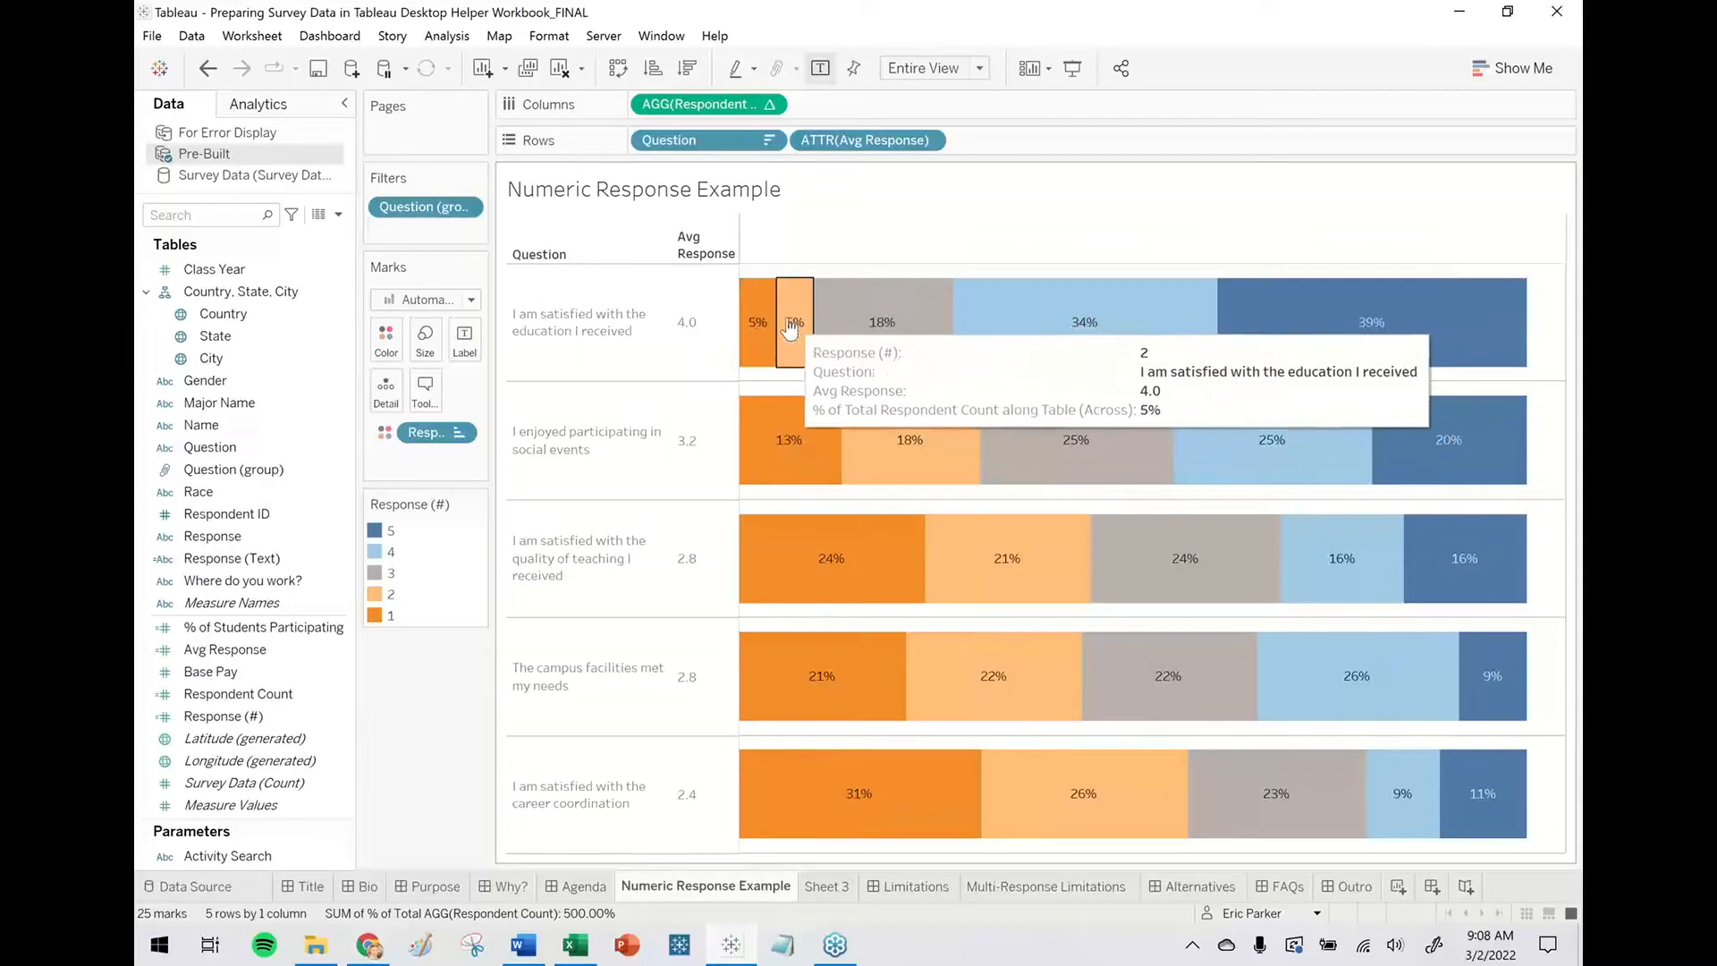
mouse_move(830, 889)
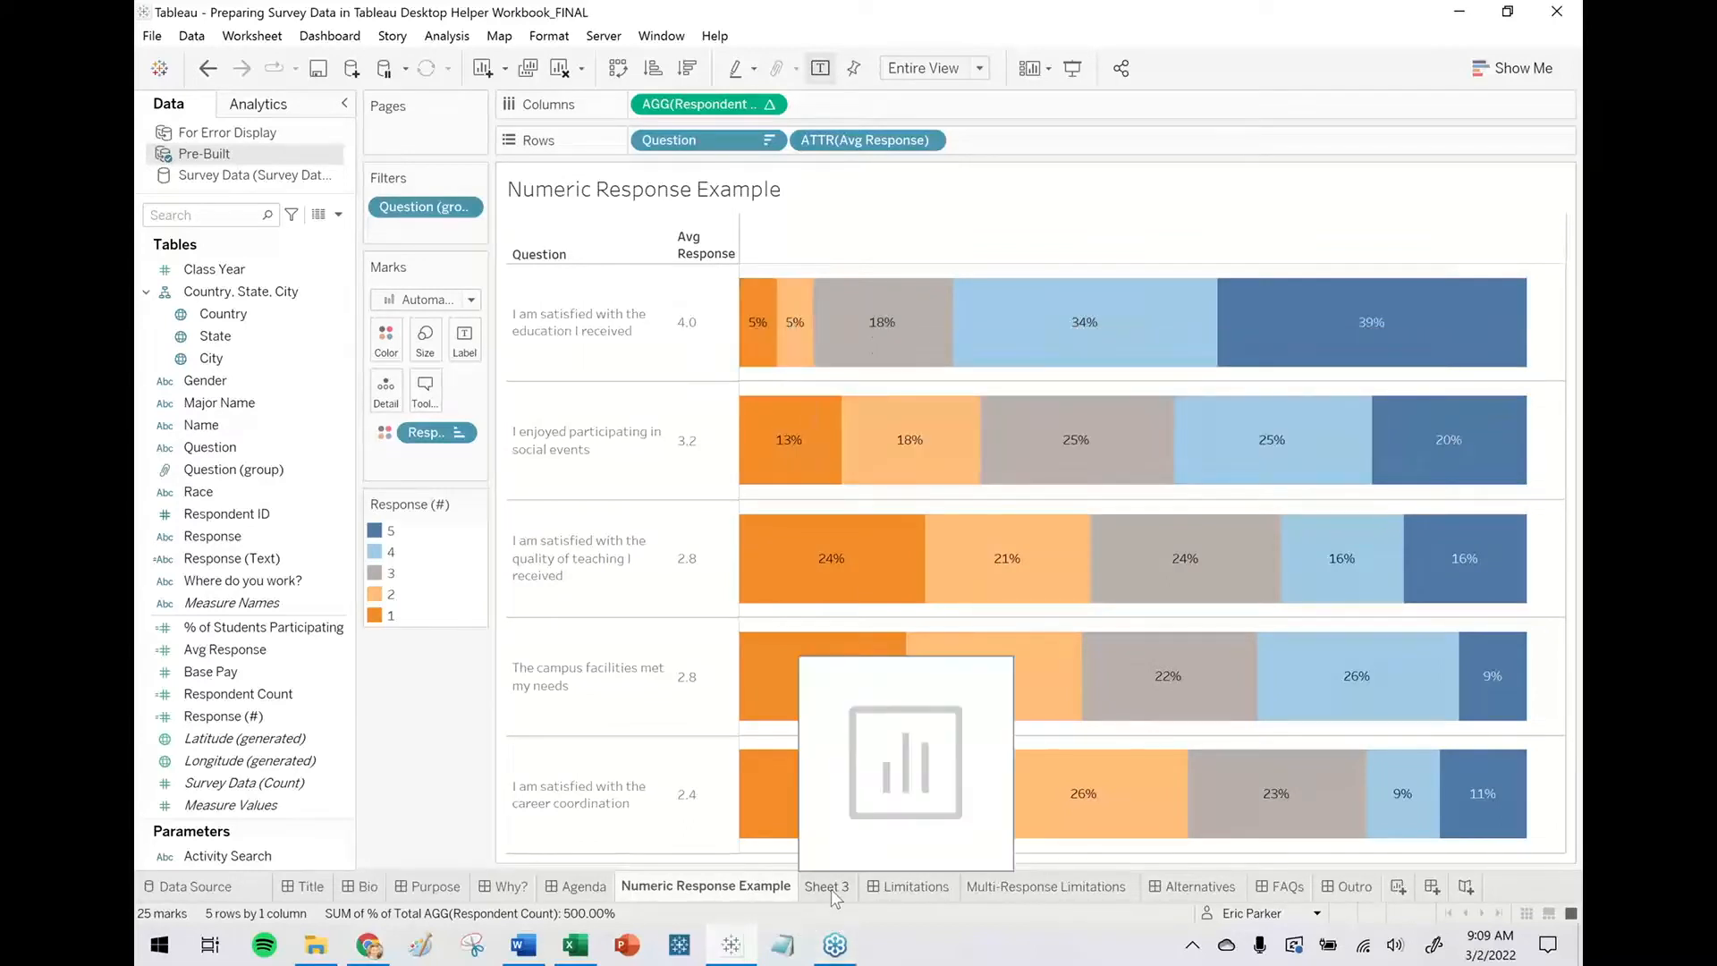
left_click(830, 889)
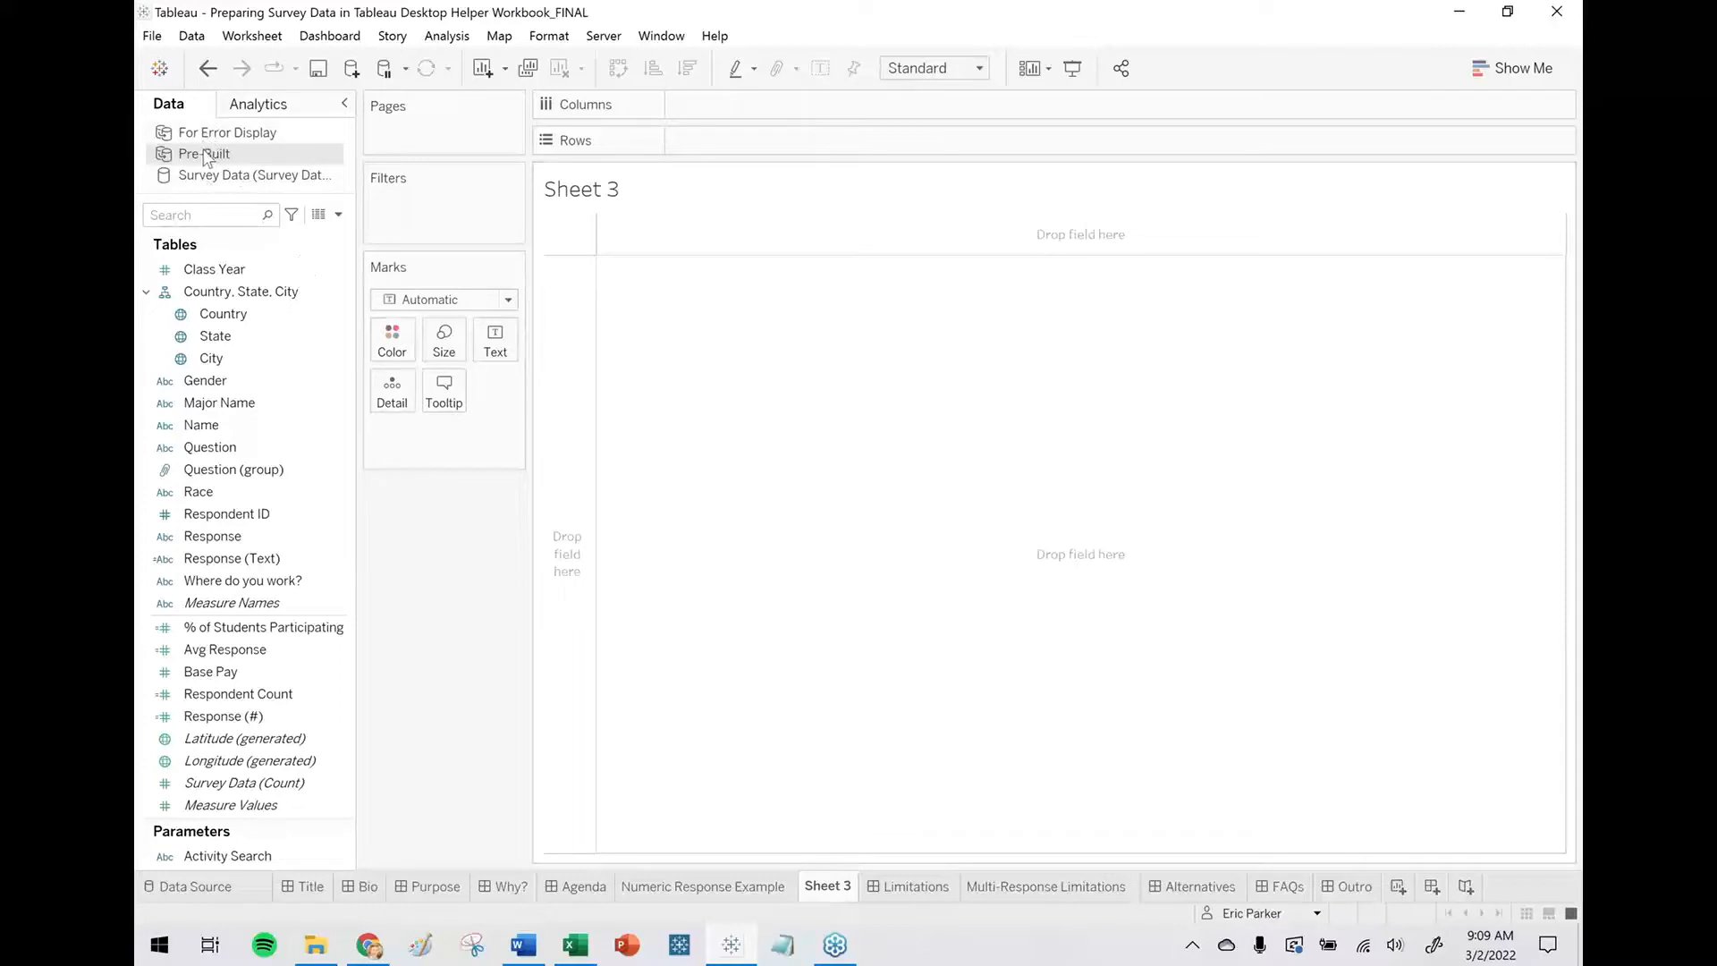
left_click(284, 177)
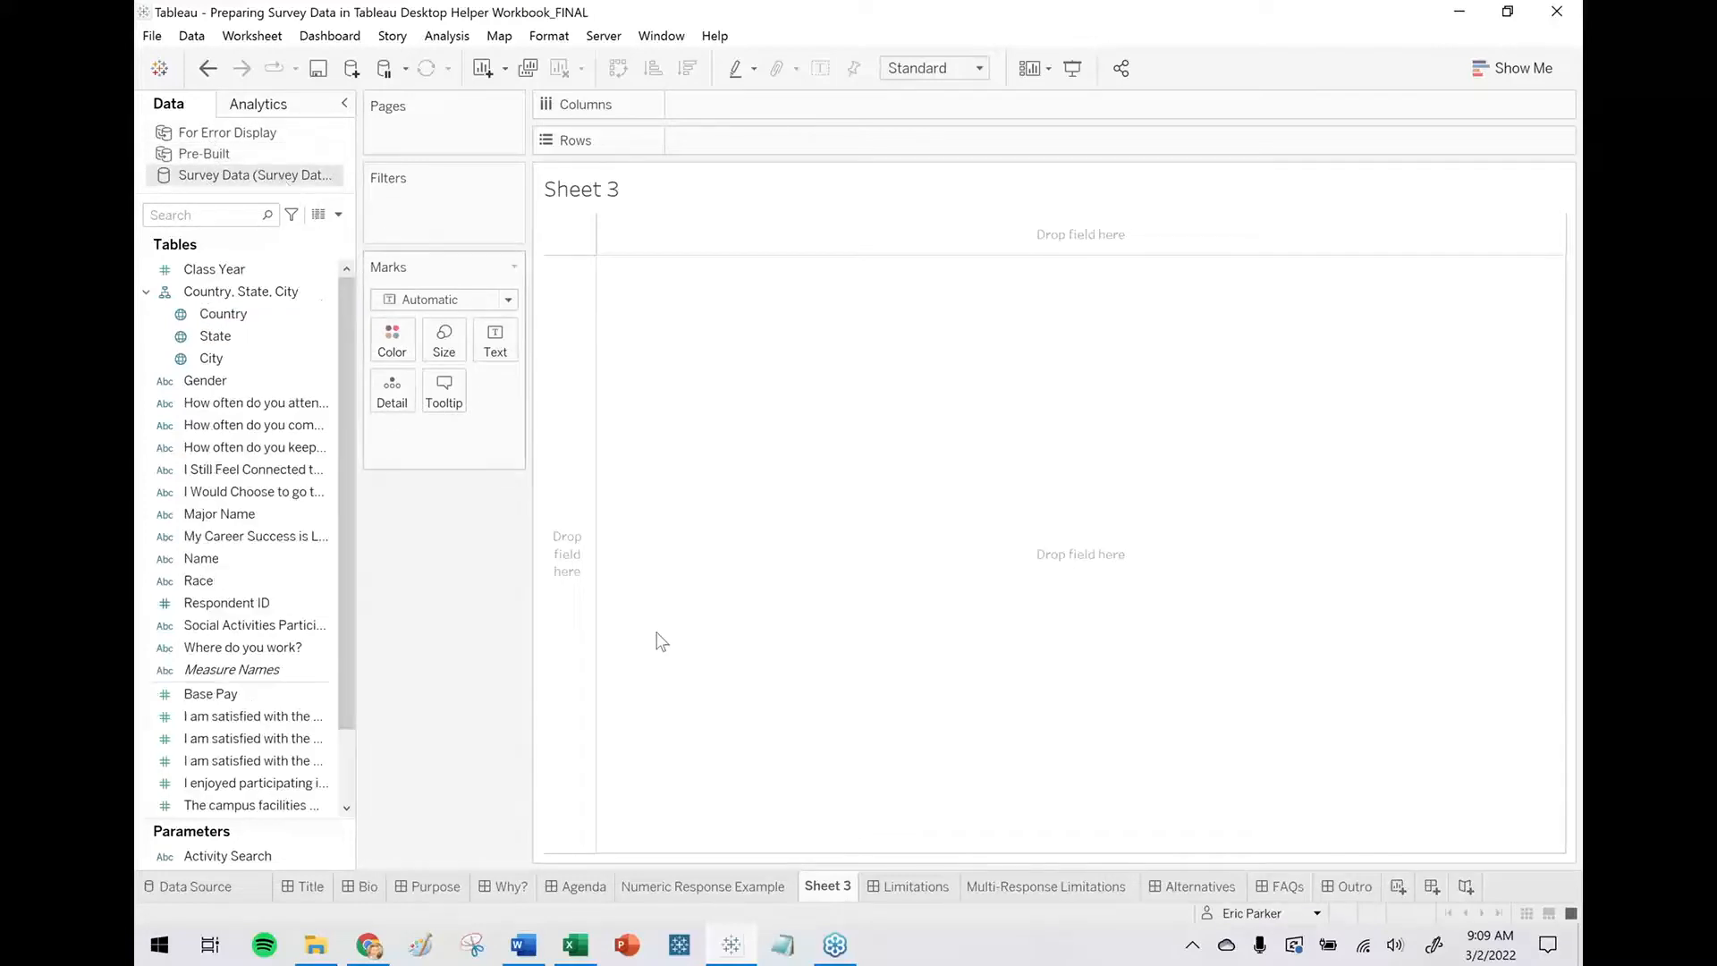
Open the Survey Data source page, collapse the table details and enlarge the data preview grid.
left_click(173, 888)
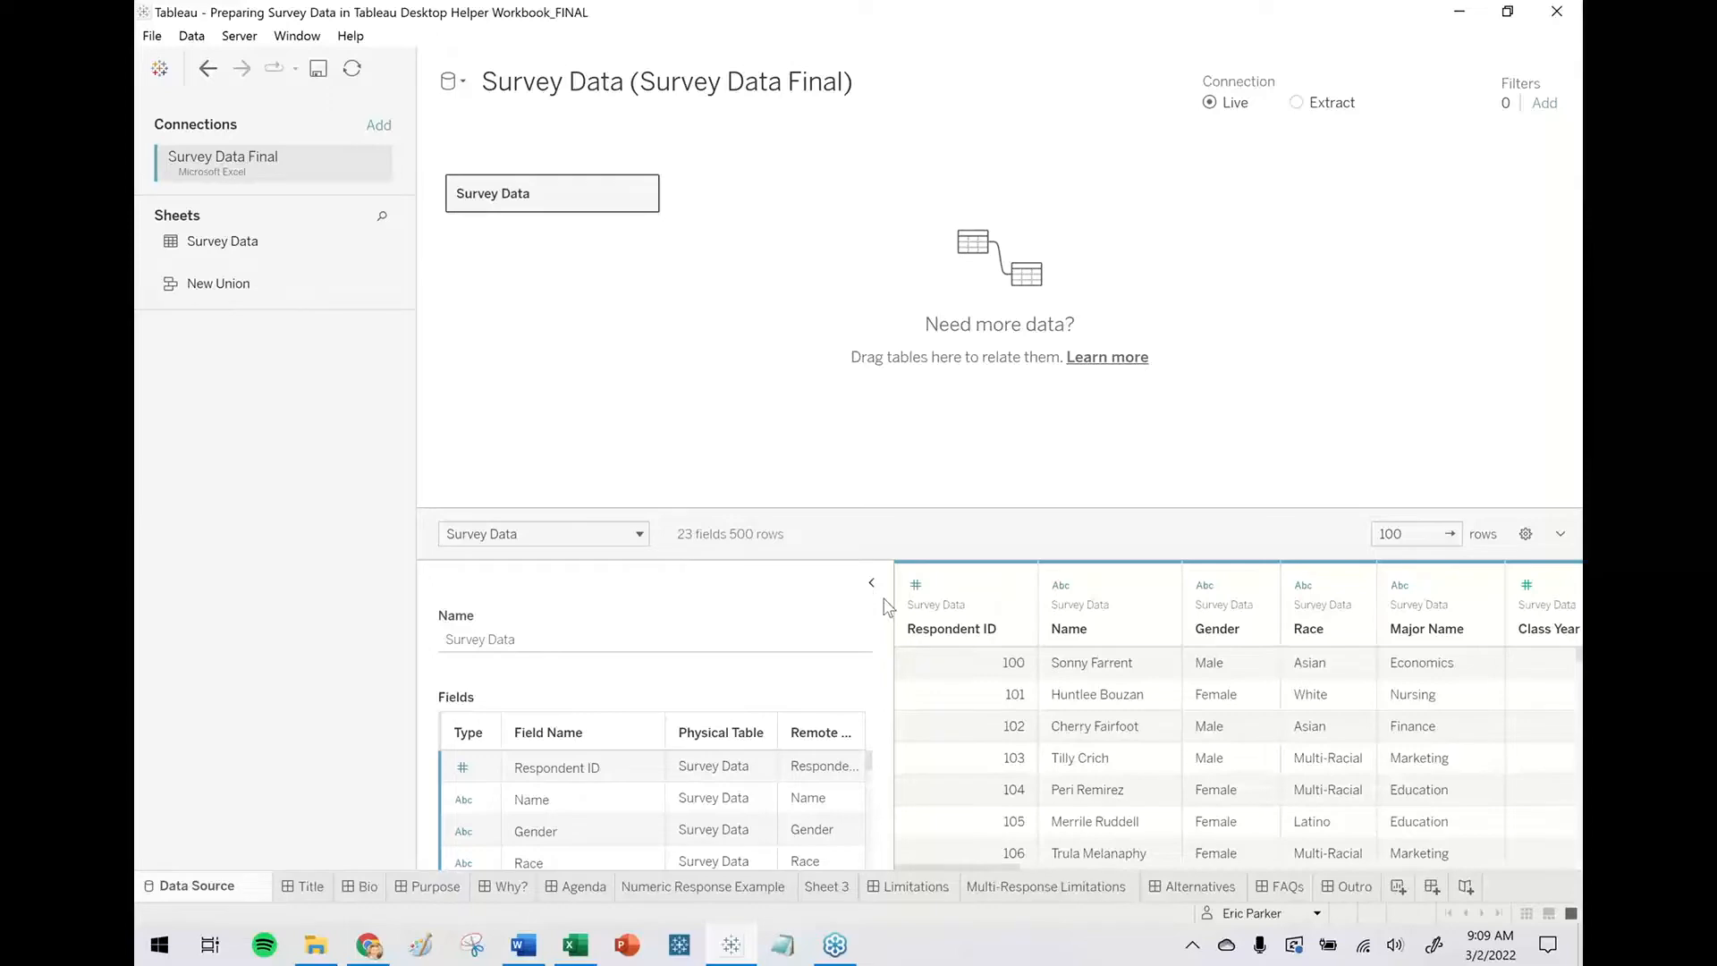
left_click(872, 582)
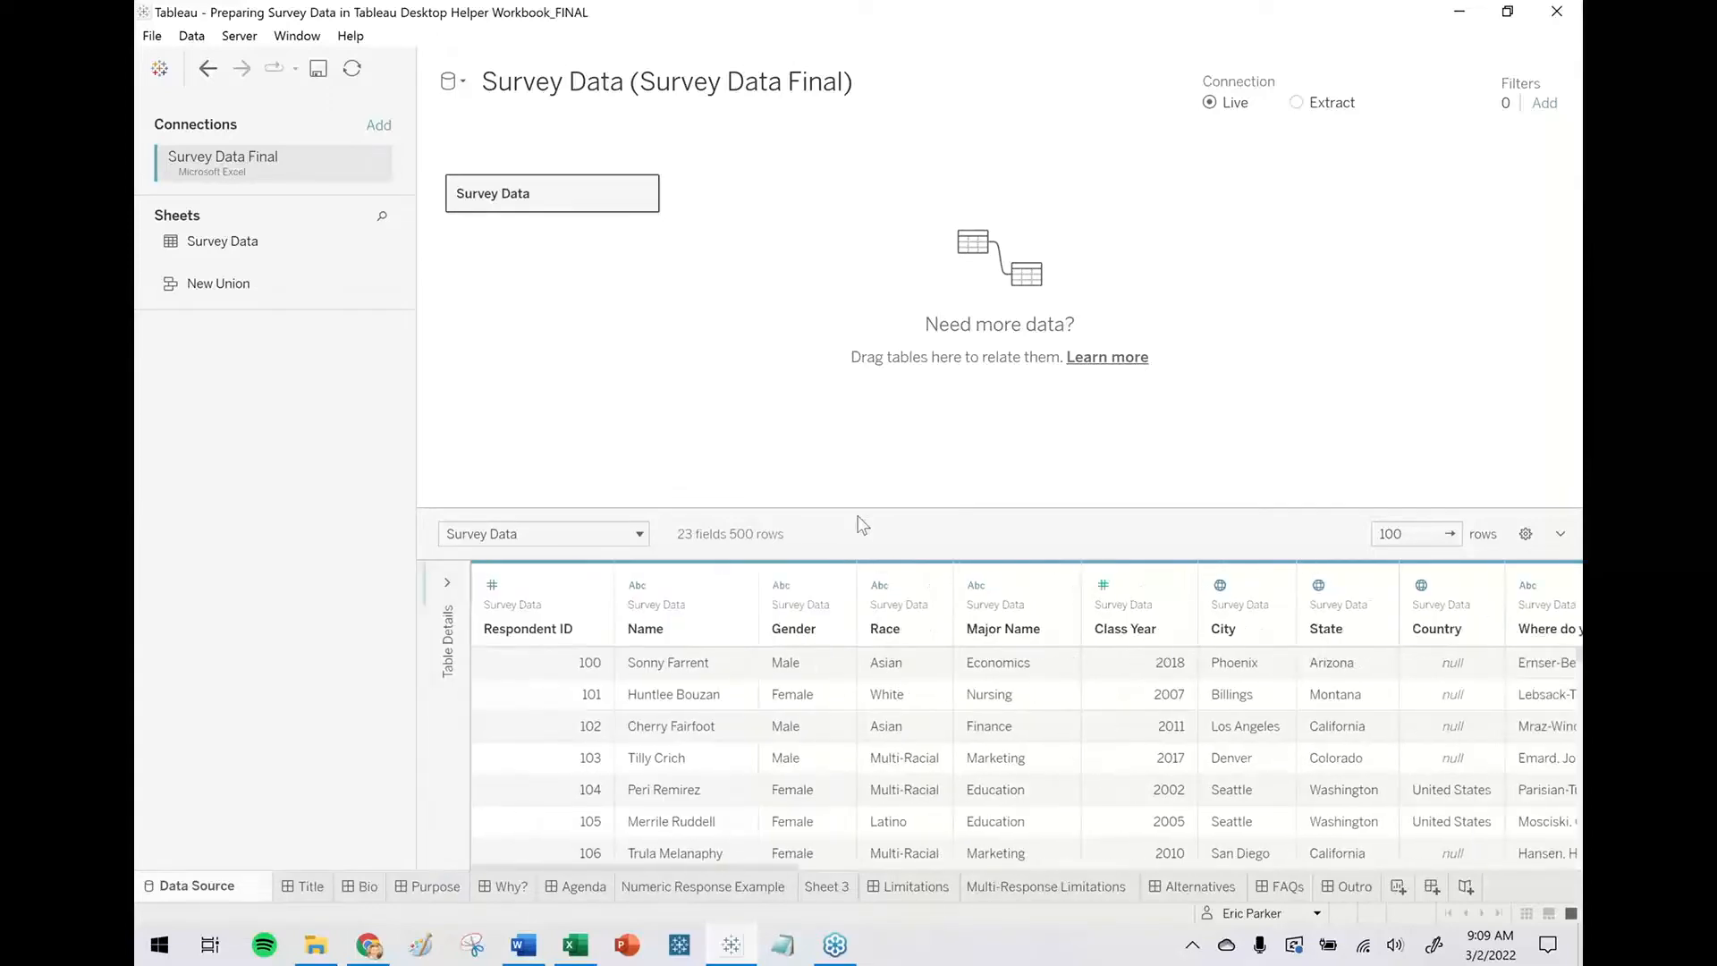
left_click_drag(850, 510, 835, 285)
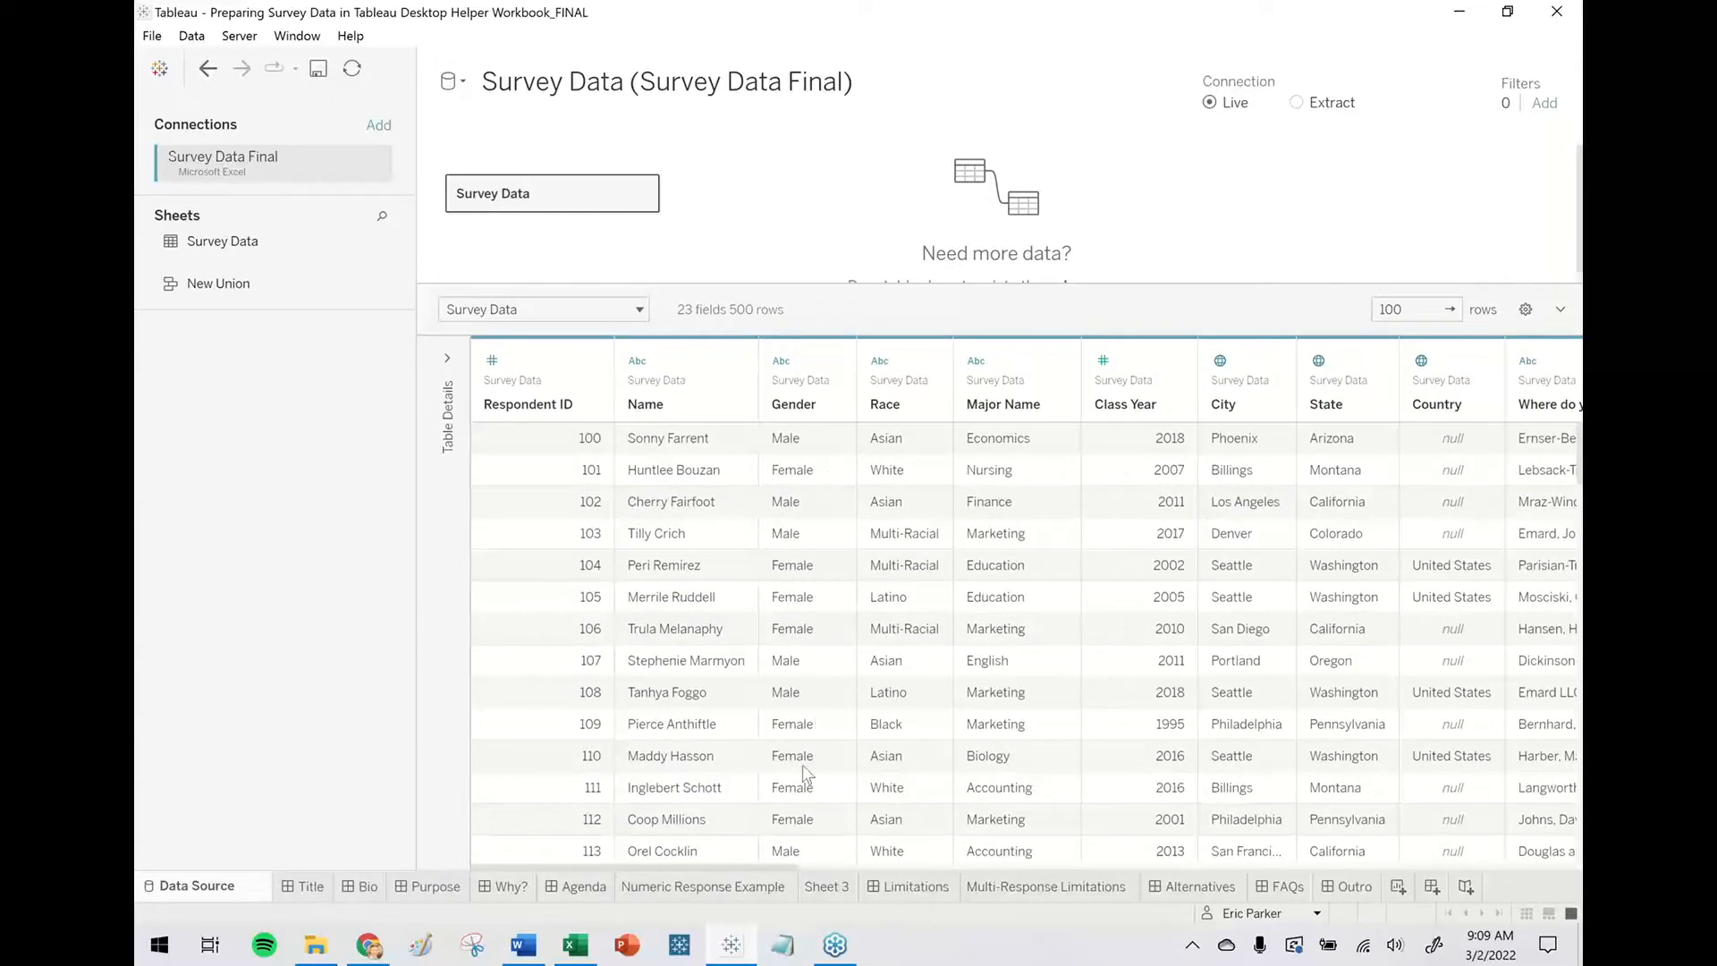
Pivot all question columns from Social Activities Participated In through the last one, How often do you keep in touch.
left_click_drag(781, 869, 1581, 816)
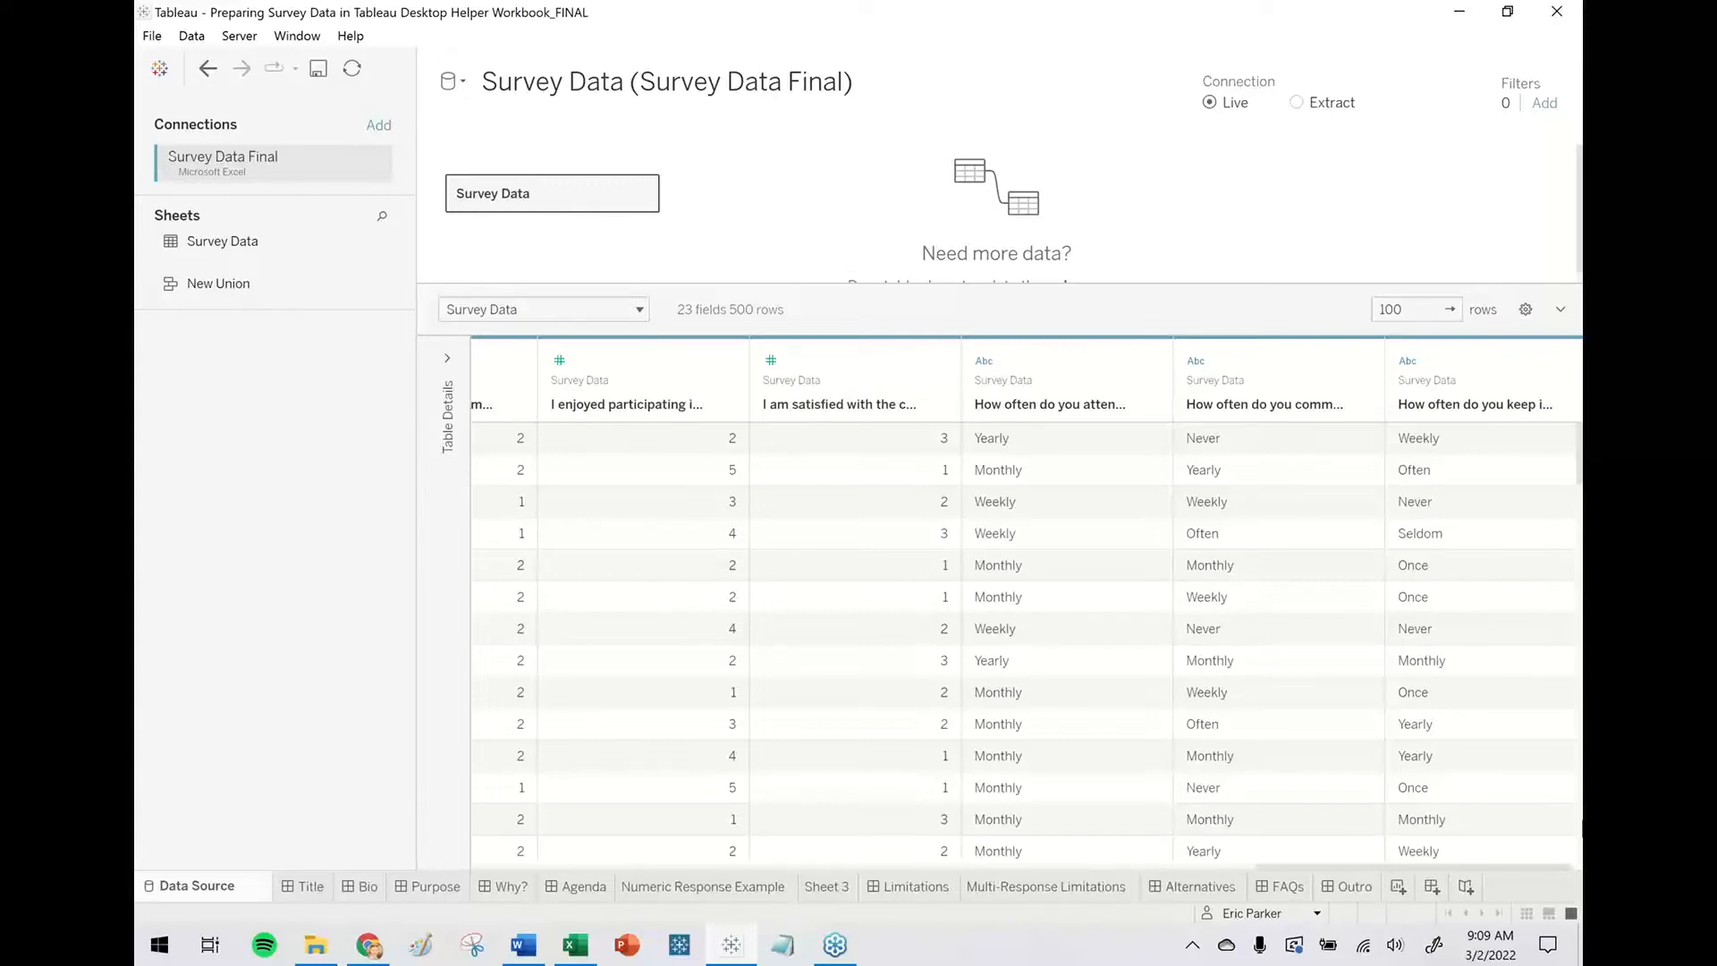
left_click(1274, 862)
left_click_drag(1237, 867, 799, 867)
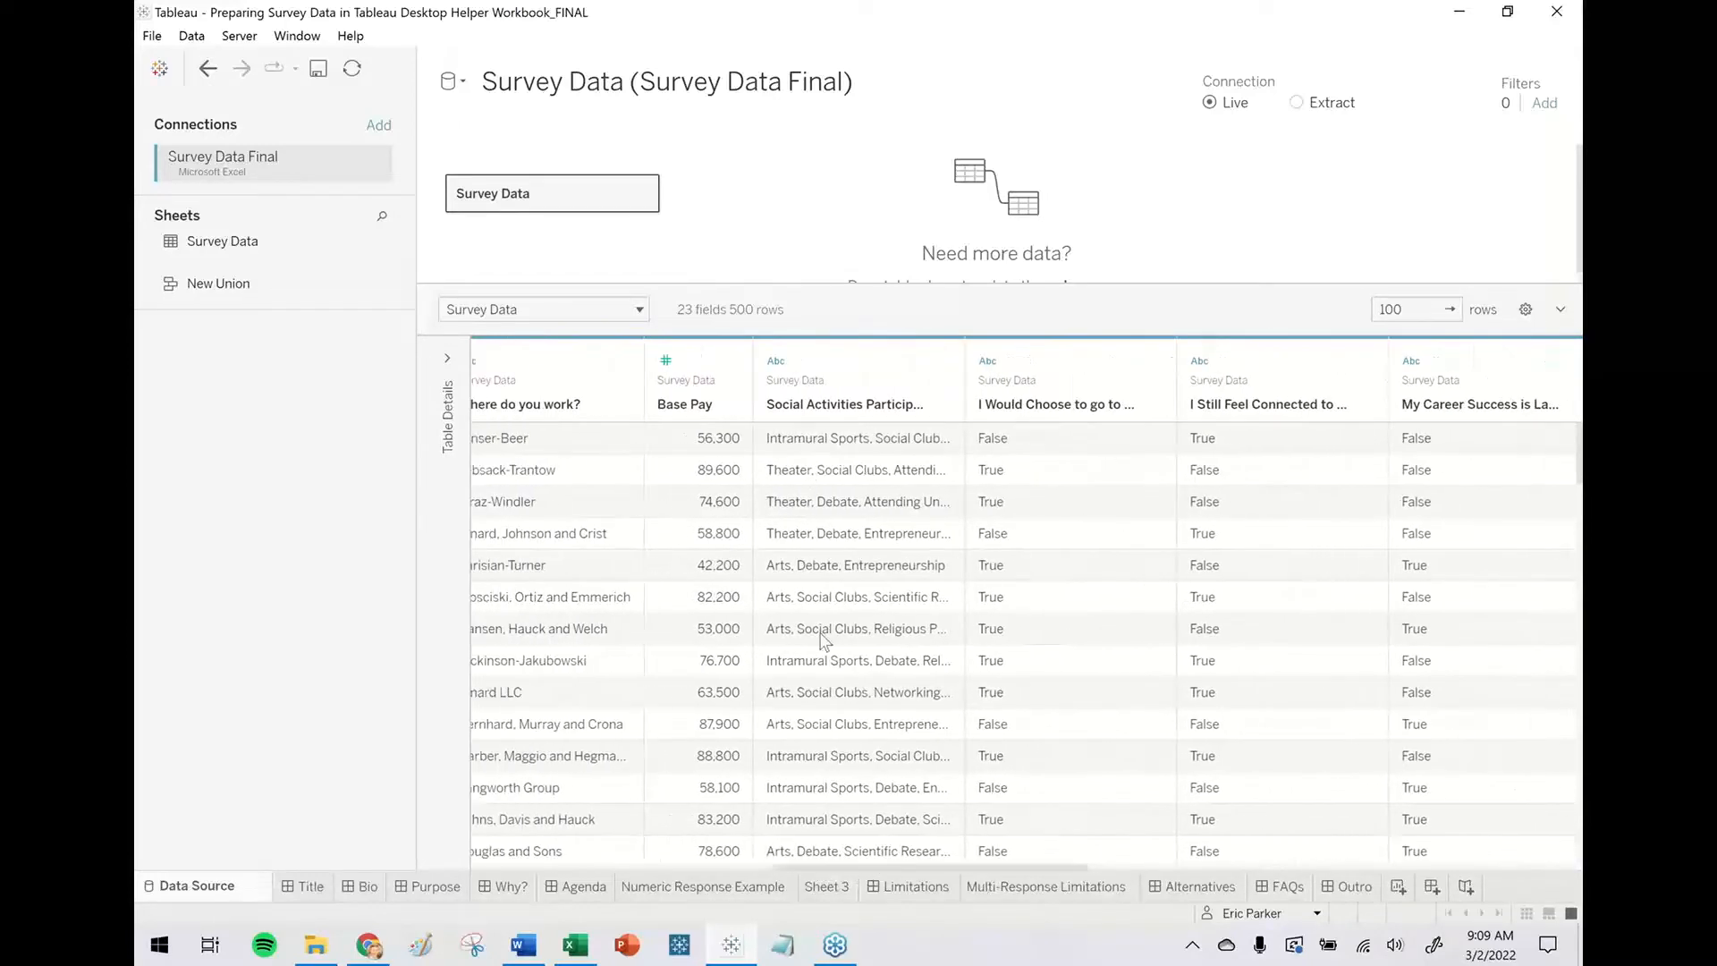
left_click(856, 363)
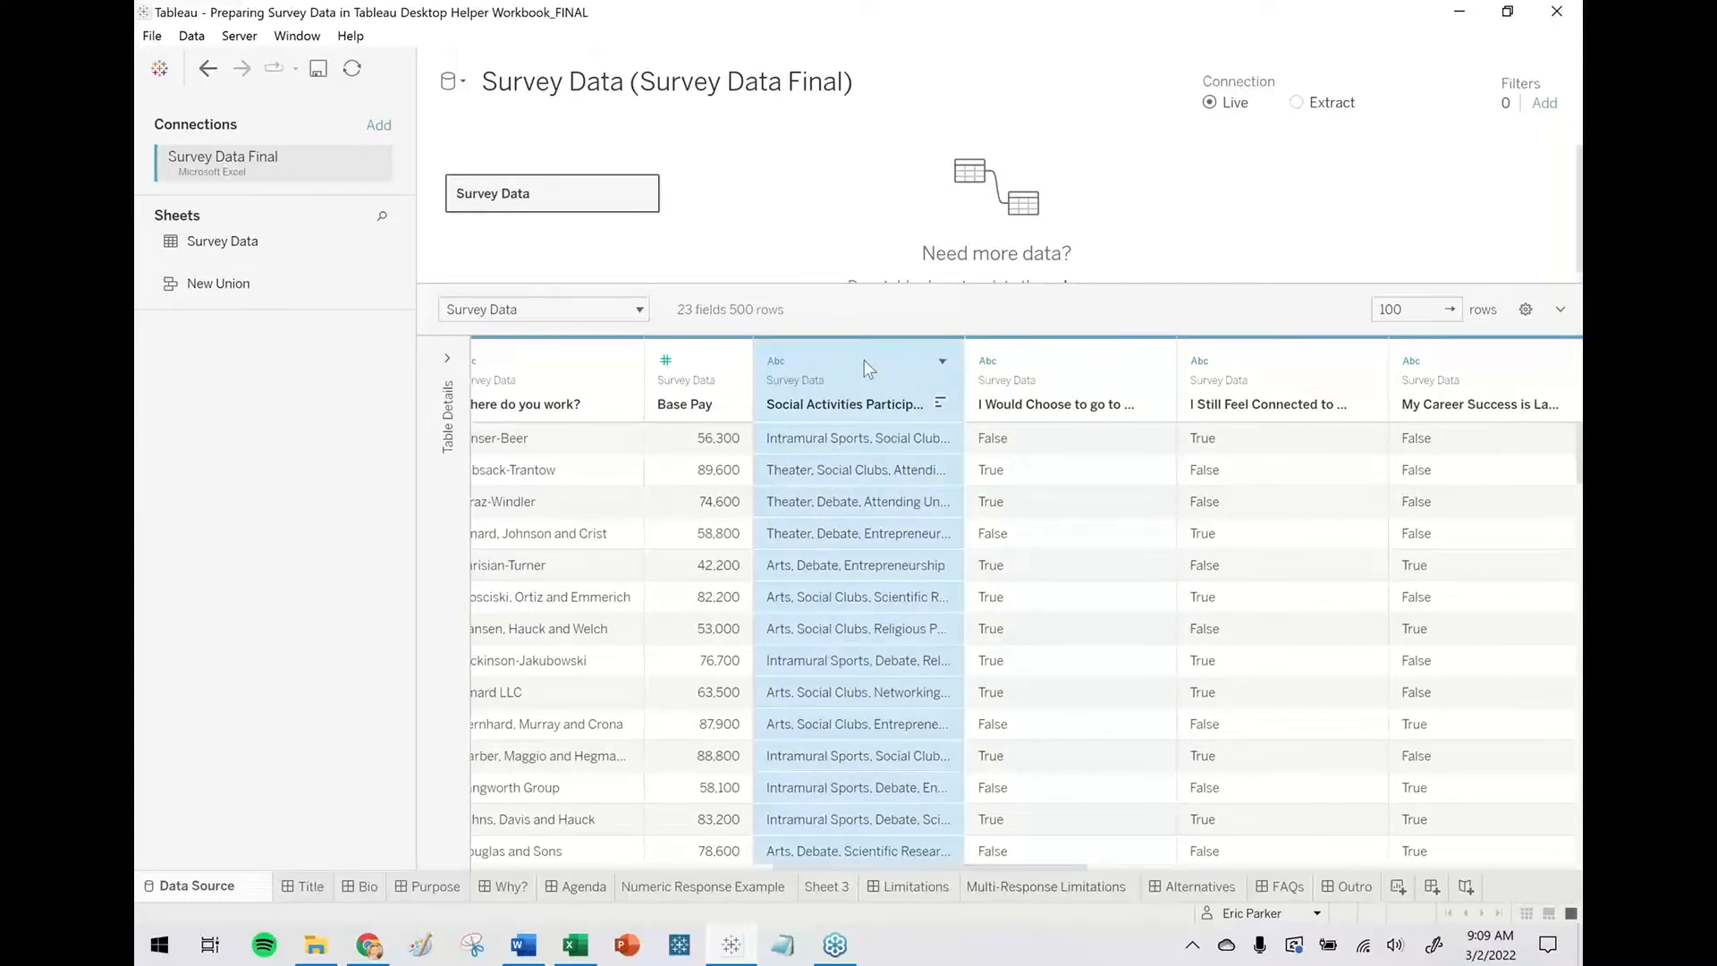
left_click_drag(1009, 866, 1543, 877)
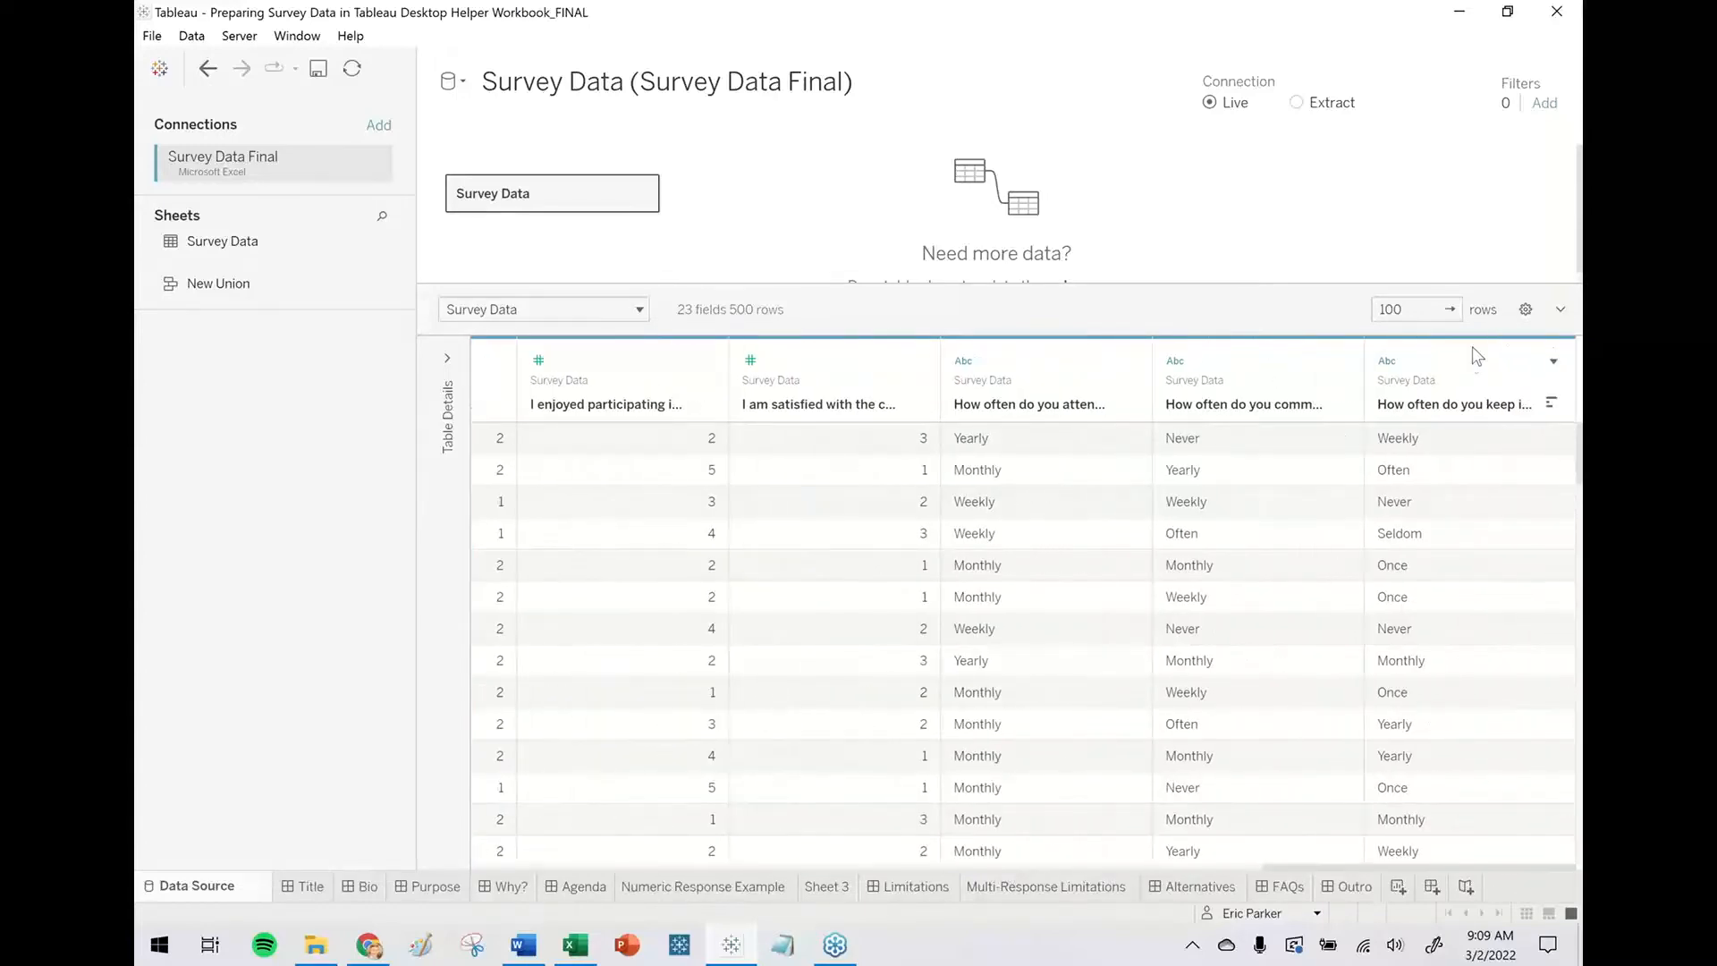
left_click(1468, 372, "shift")
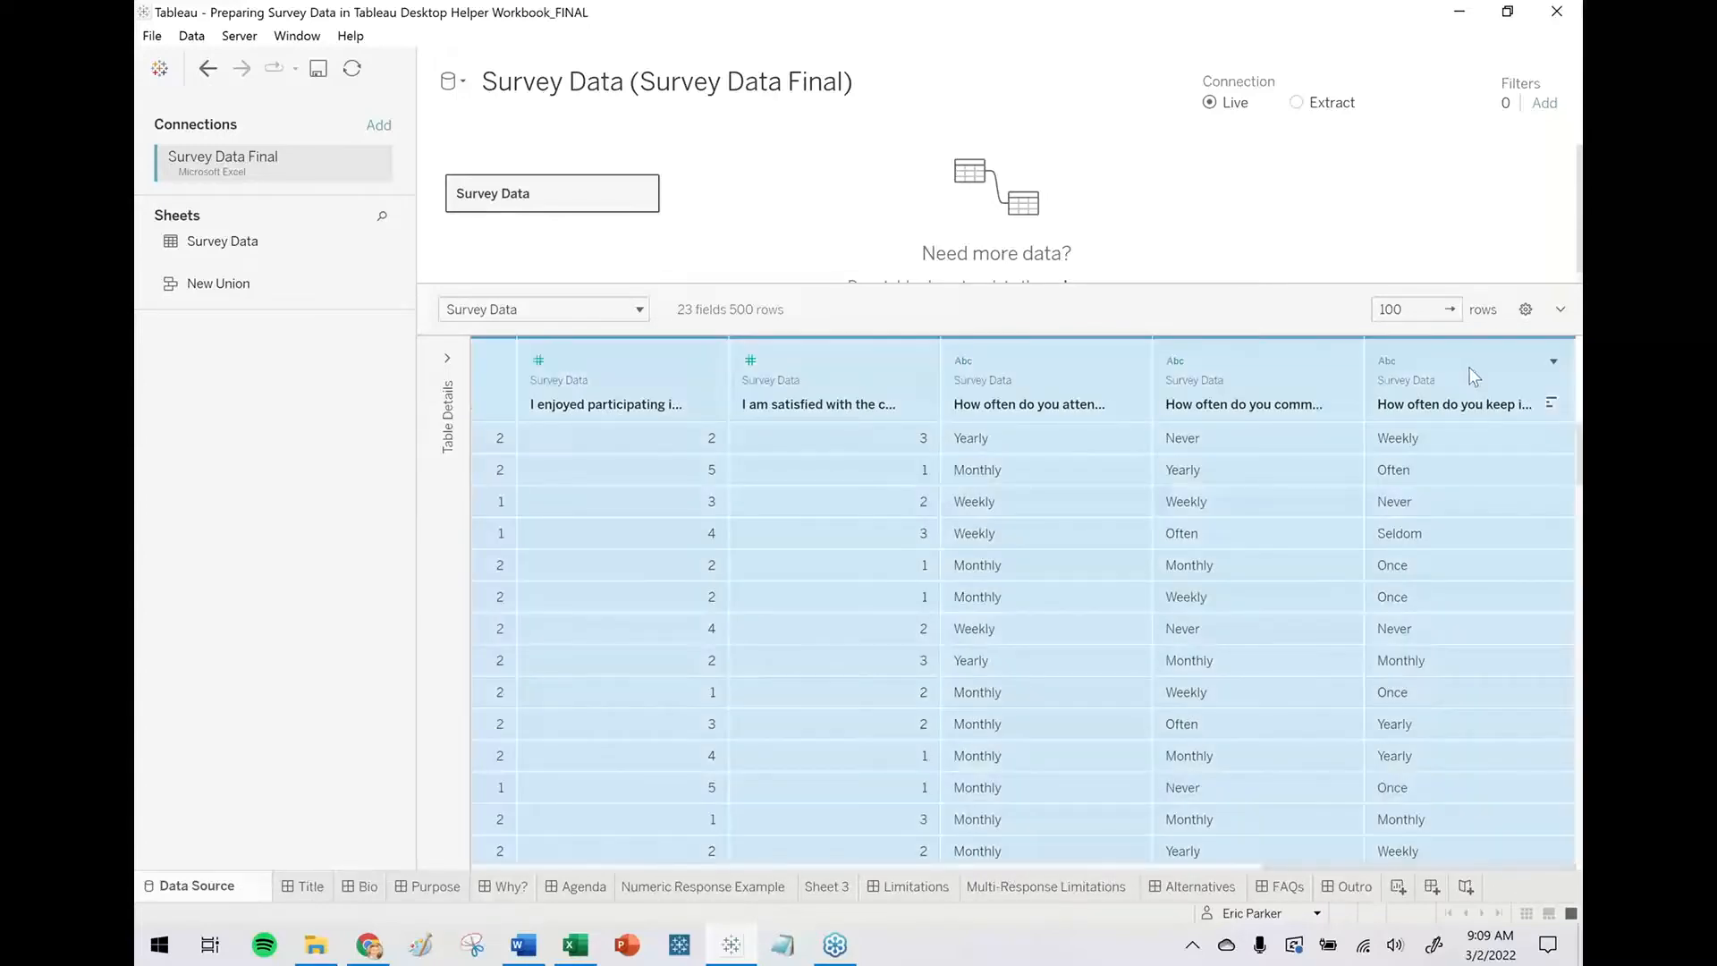
left_click(1554, 361)
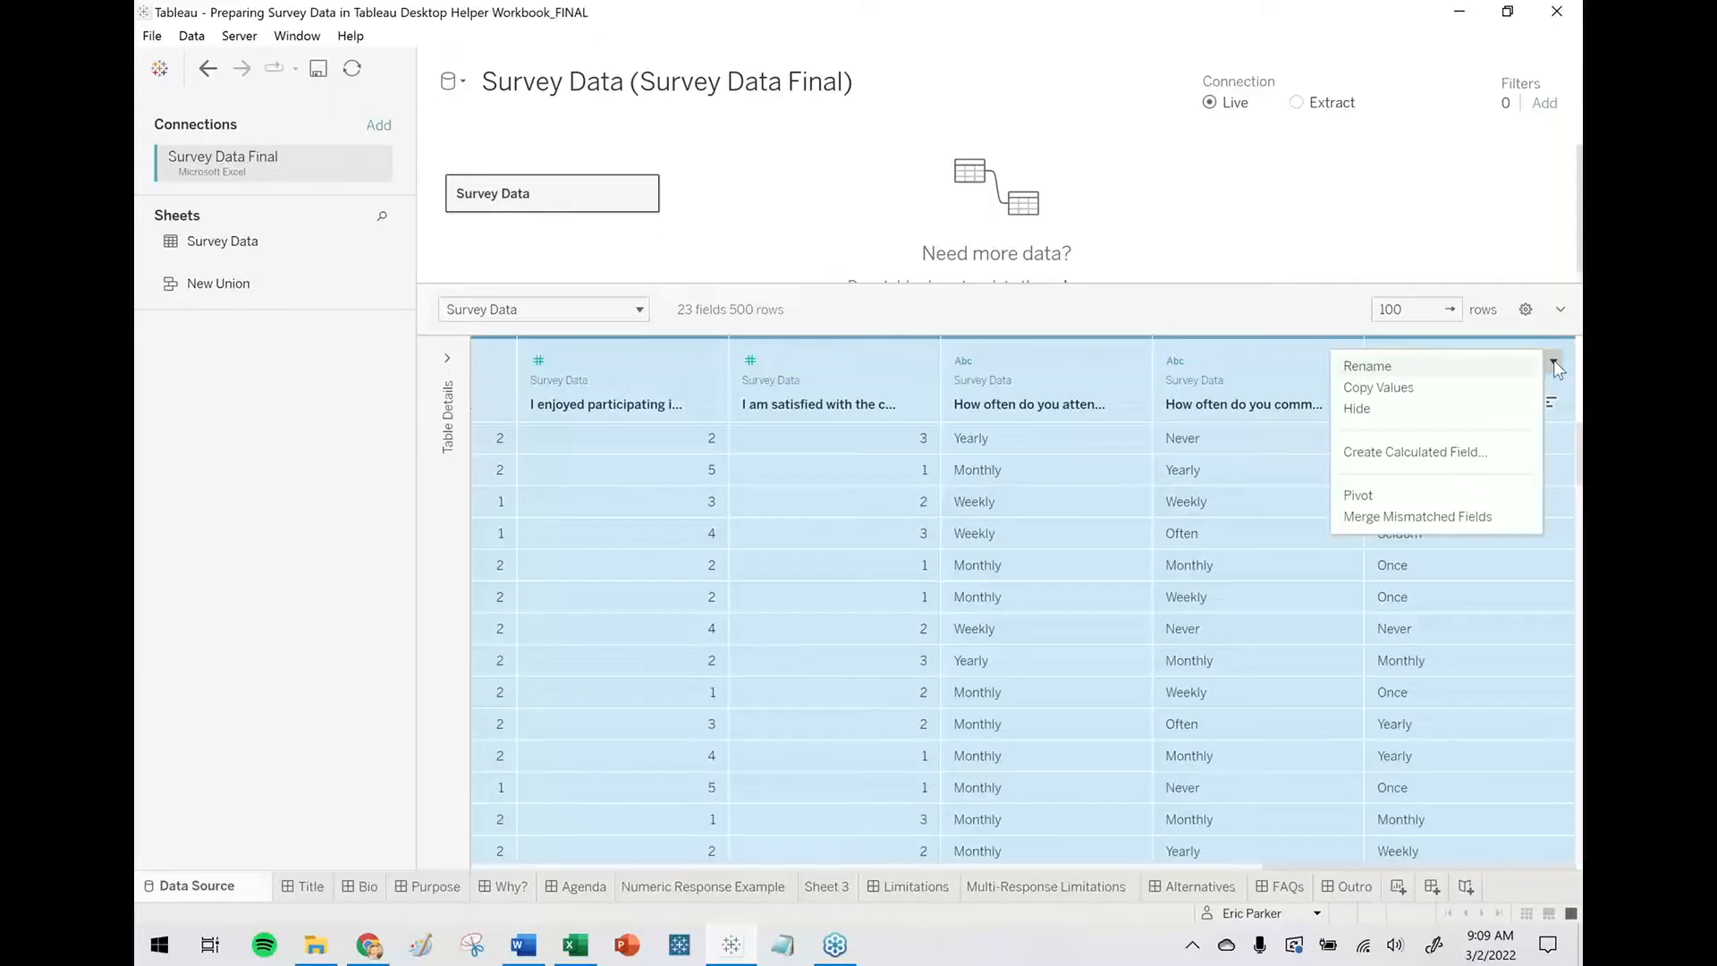
left_click(1394, 494)
Rename the Pivot Field Names column to Question Name.
left_click_drag(1093, 866, 1270, 716)
left_click(1297, 369)
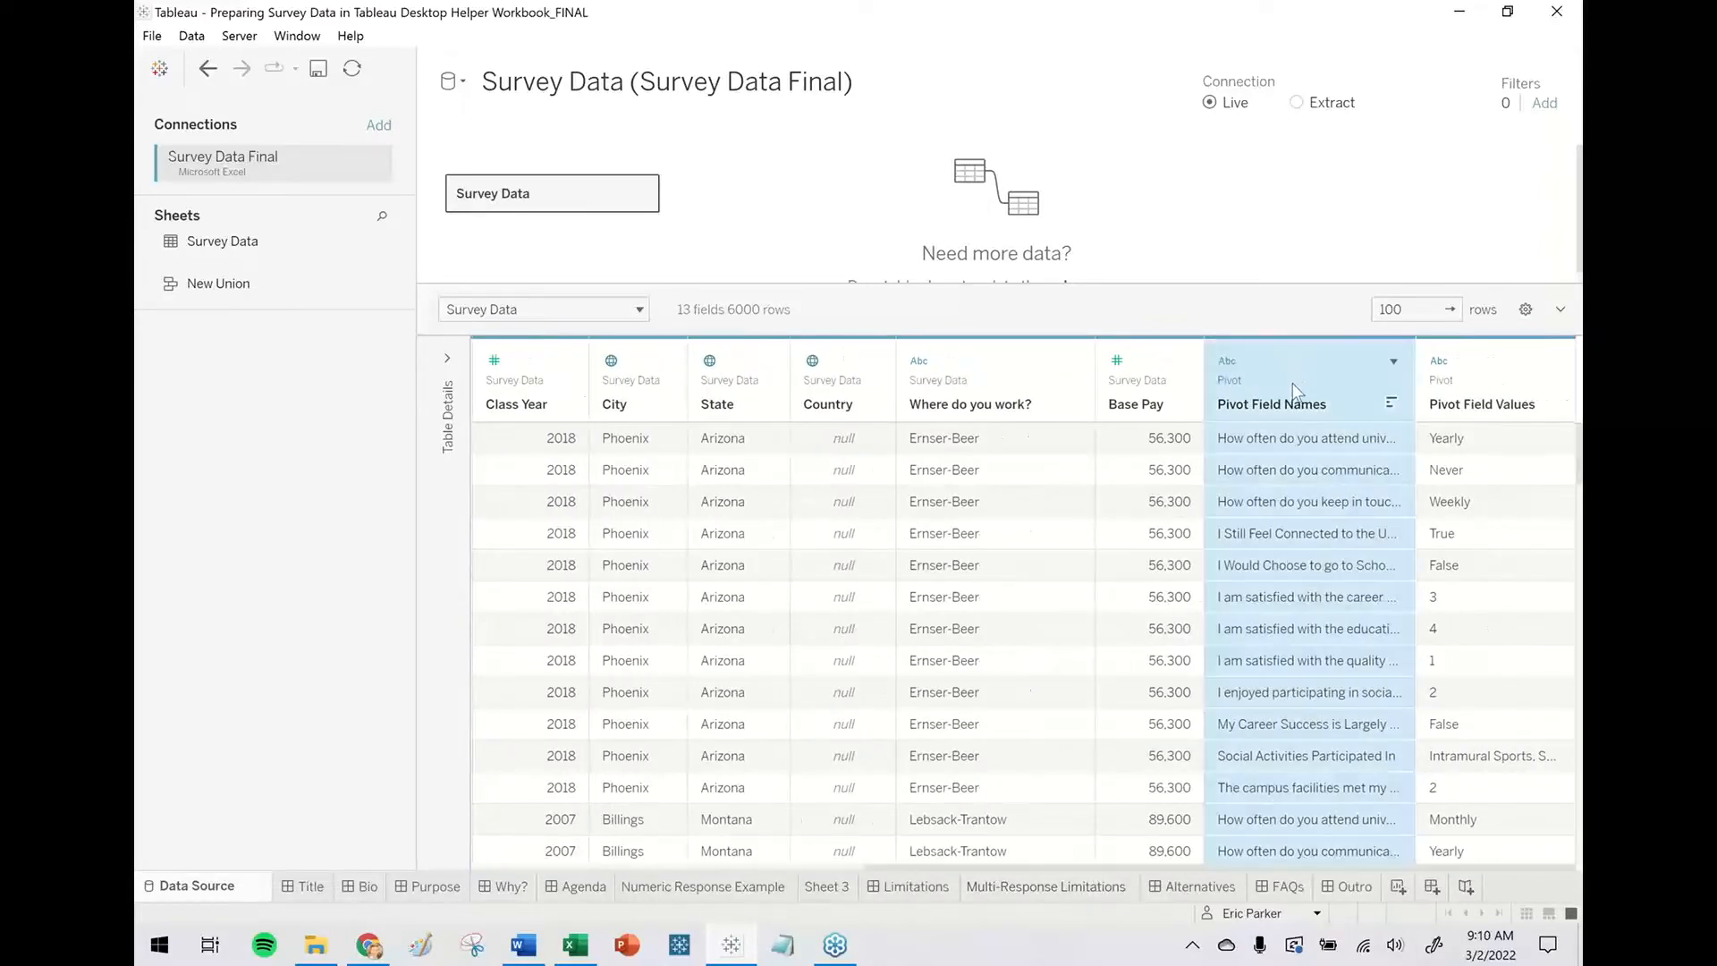
left_click(1510, 370)
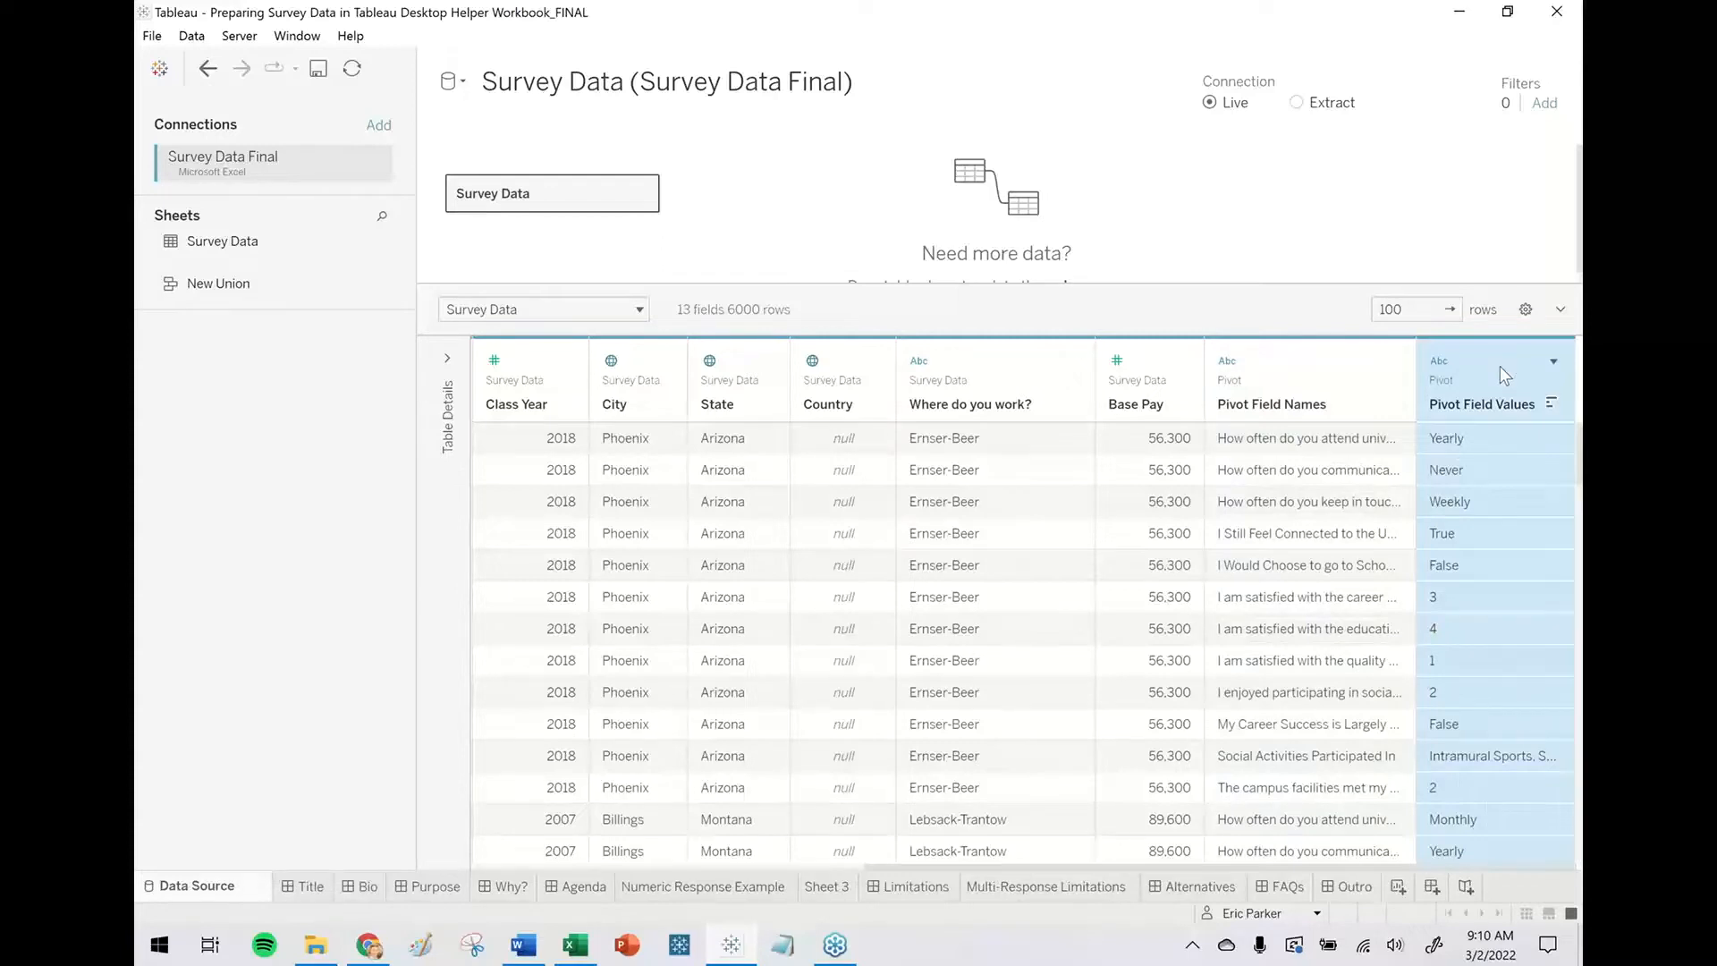
left_click(1451, 436)
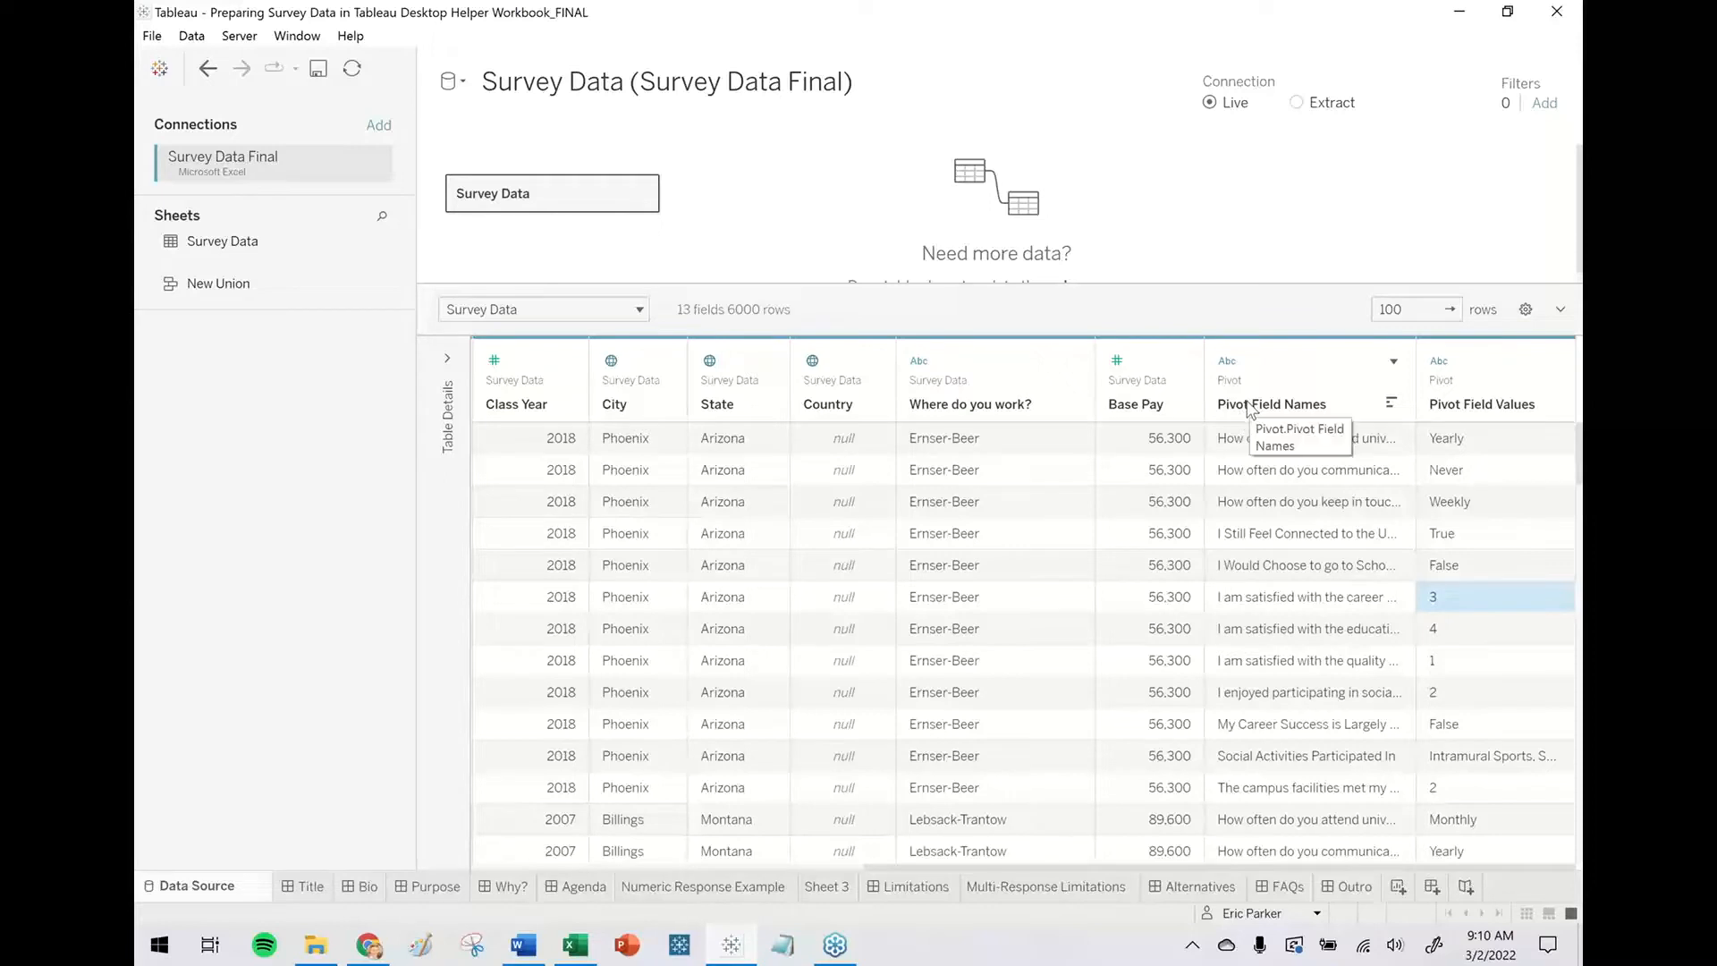
left_click(1393, 361)
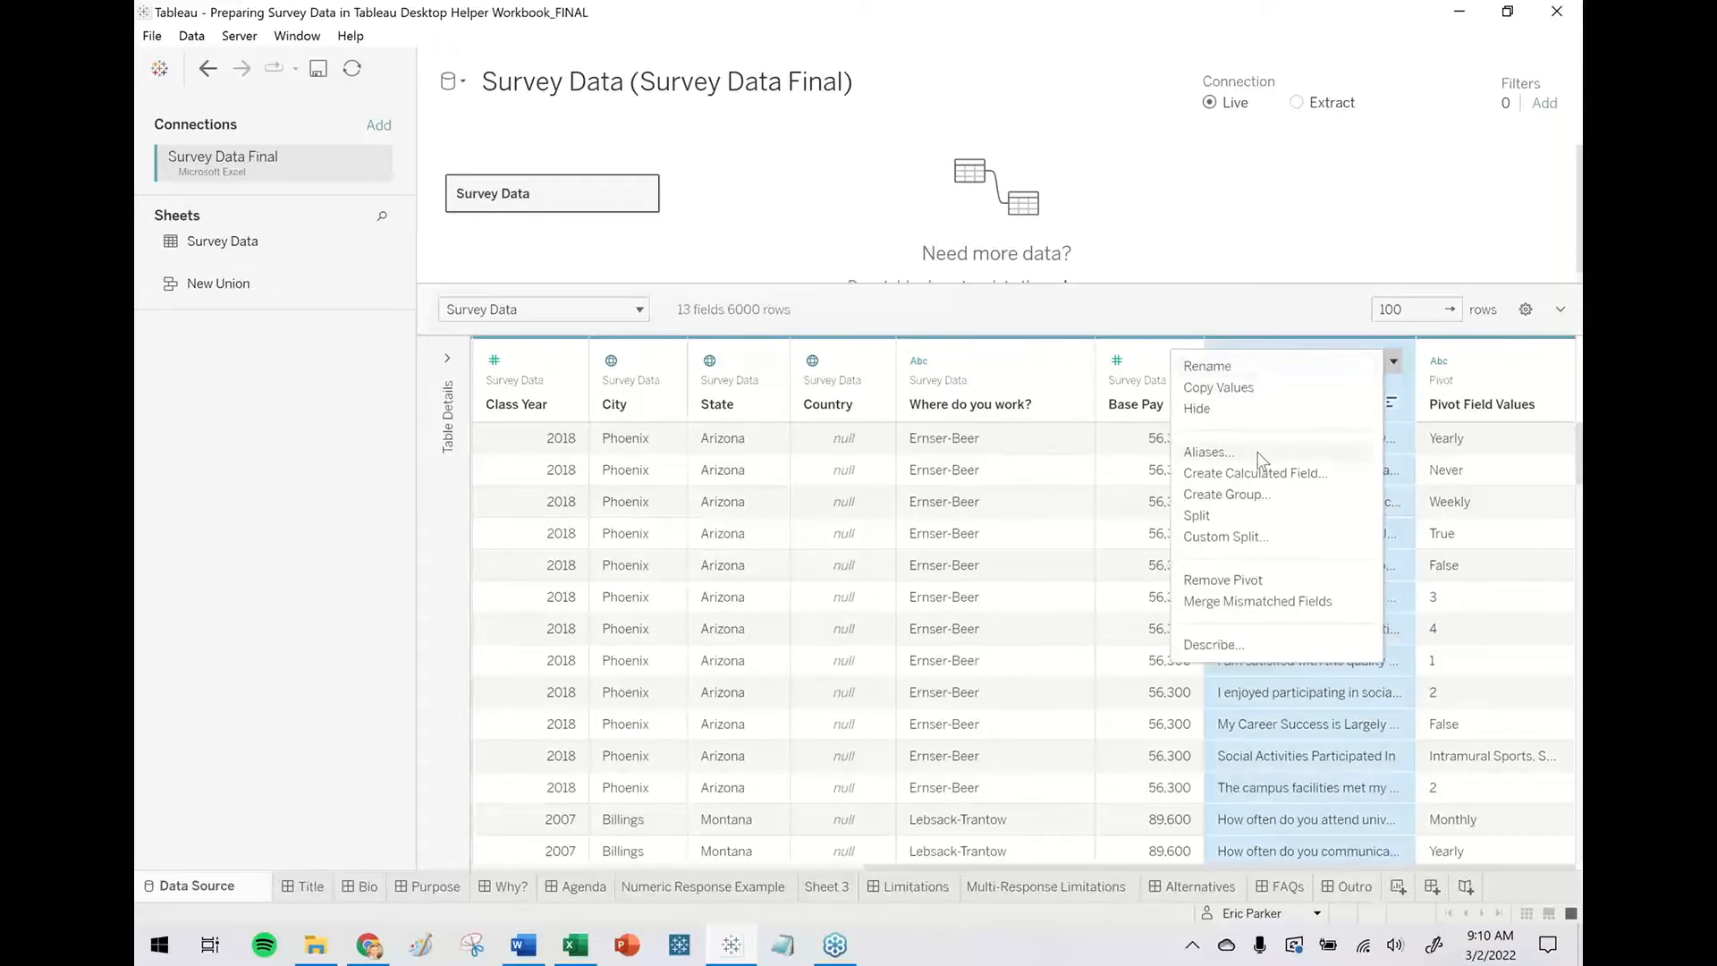
left_click(1254, 366)
type("Question Name")
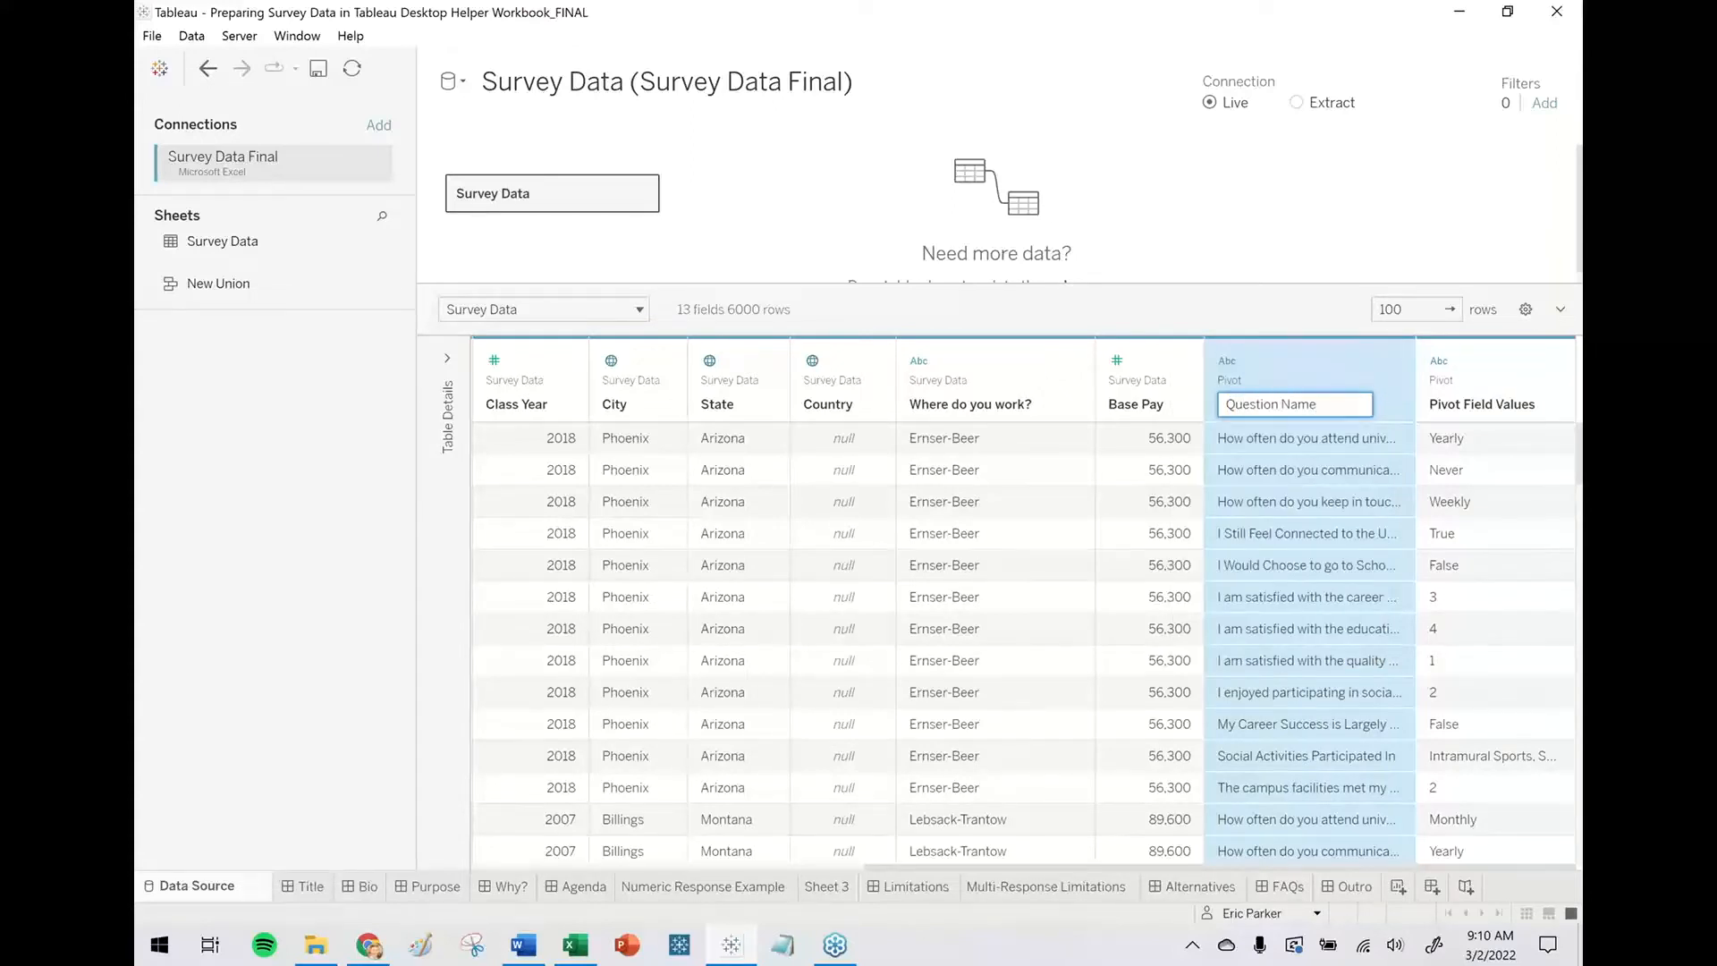
key("Return")
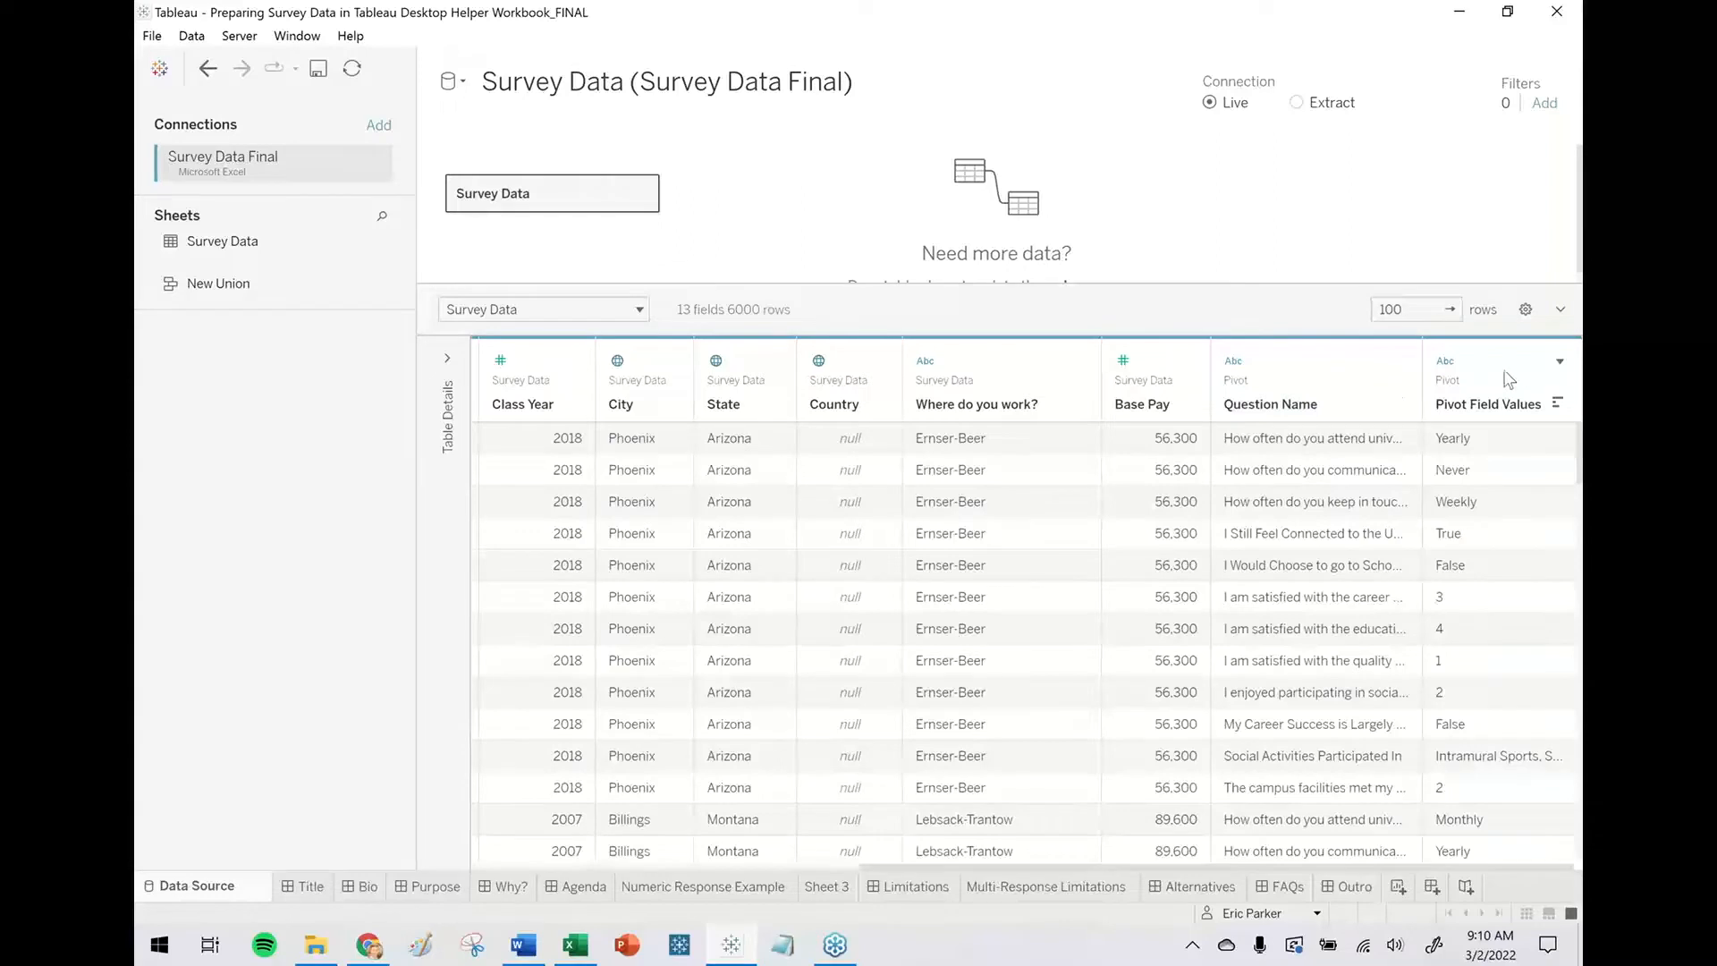
Rename the Pivot Field Values column to Response (All).
left_click(1508, 380)
left_click(1559, 361)
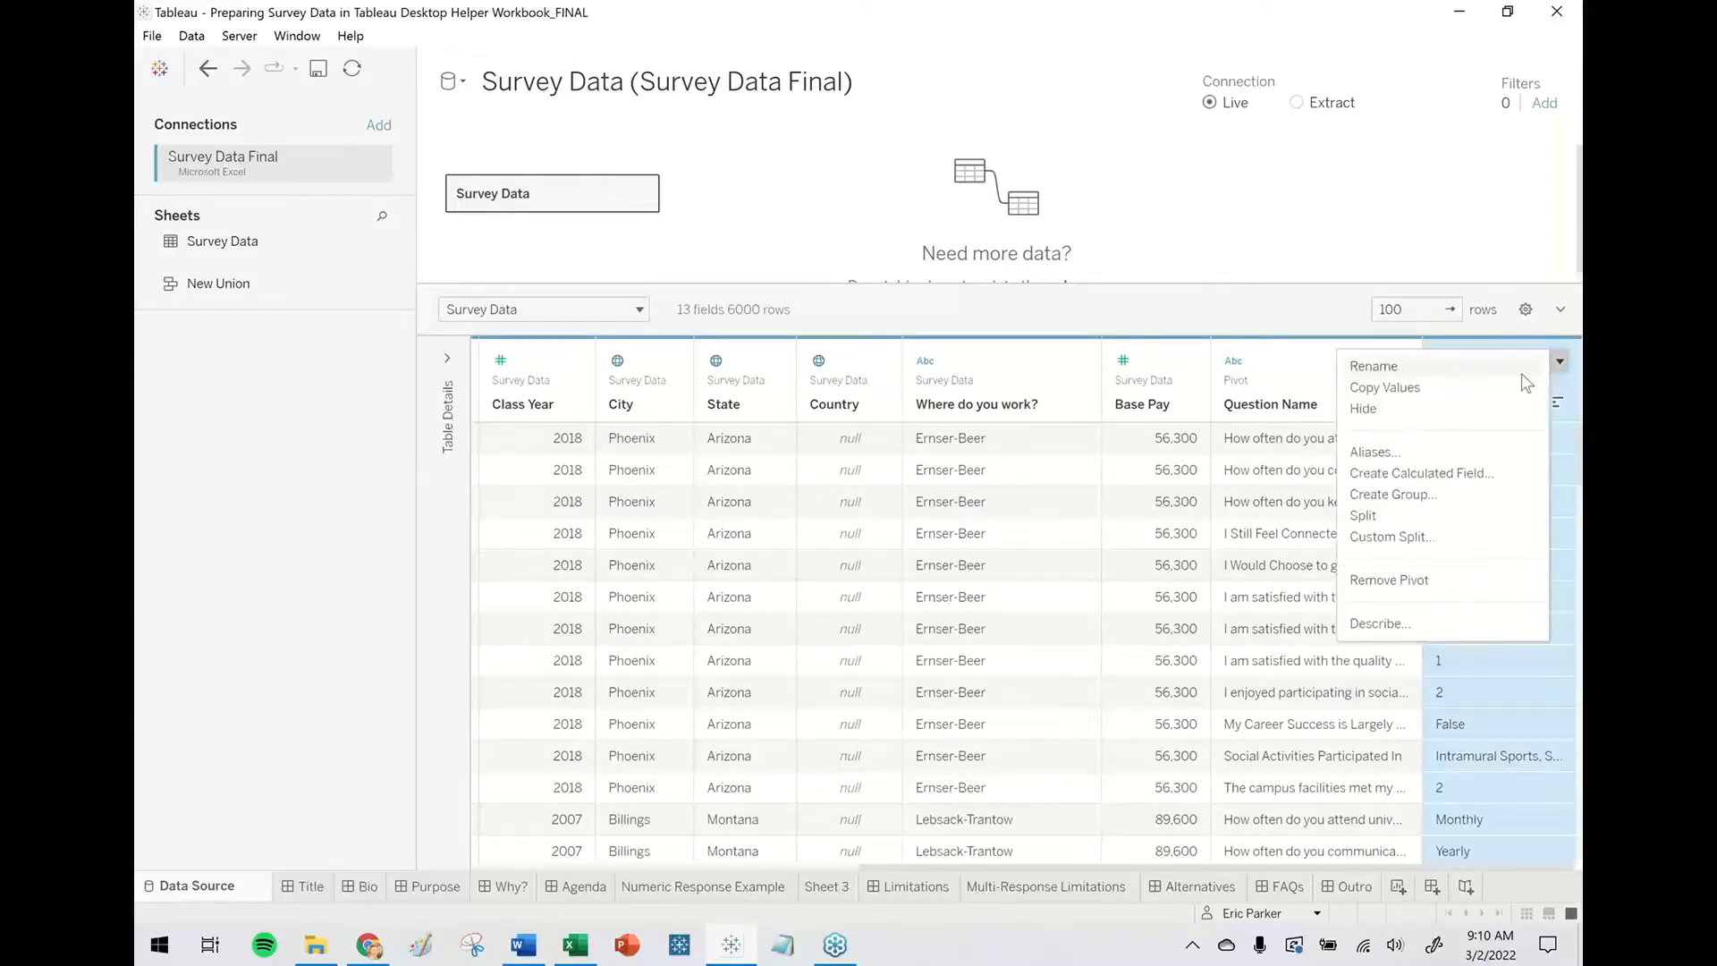
left_click(1474, 372)
type("Response (")
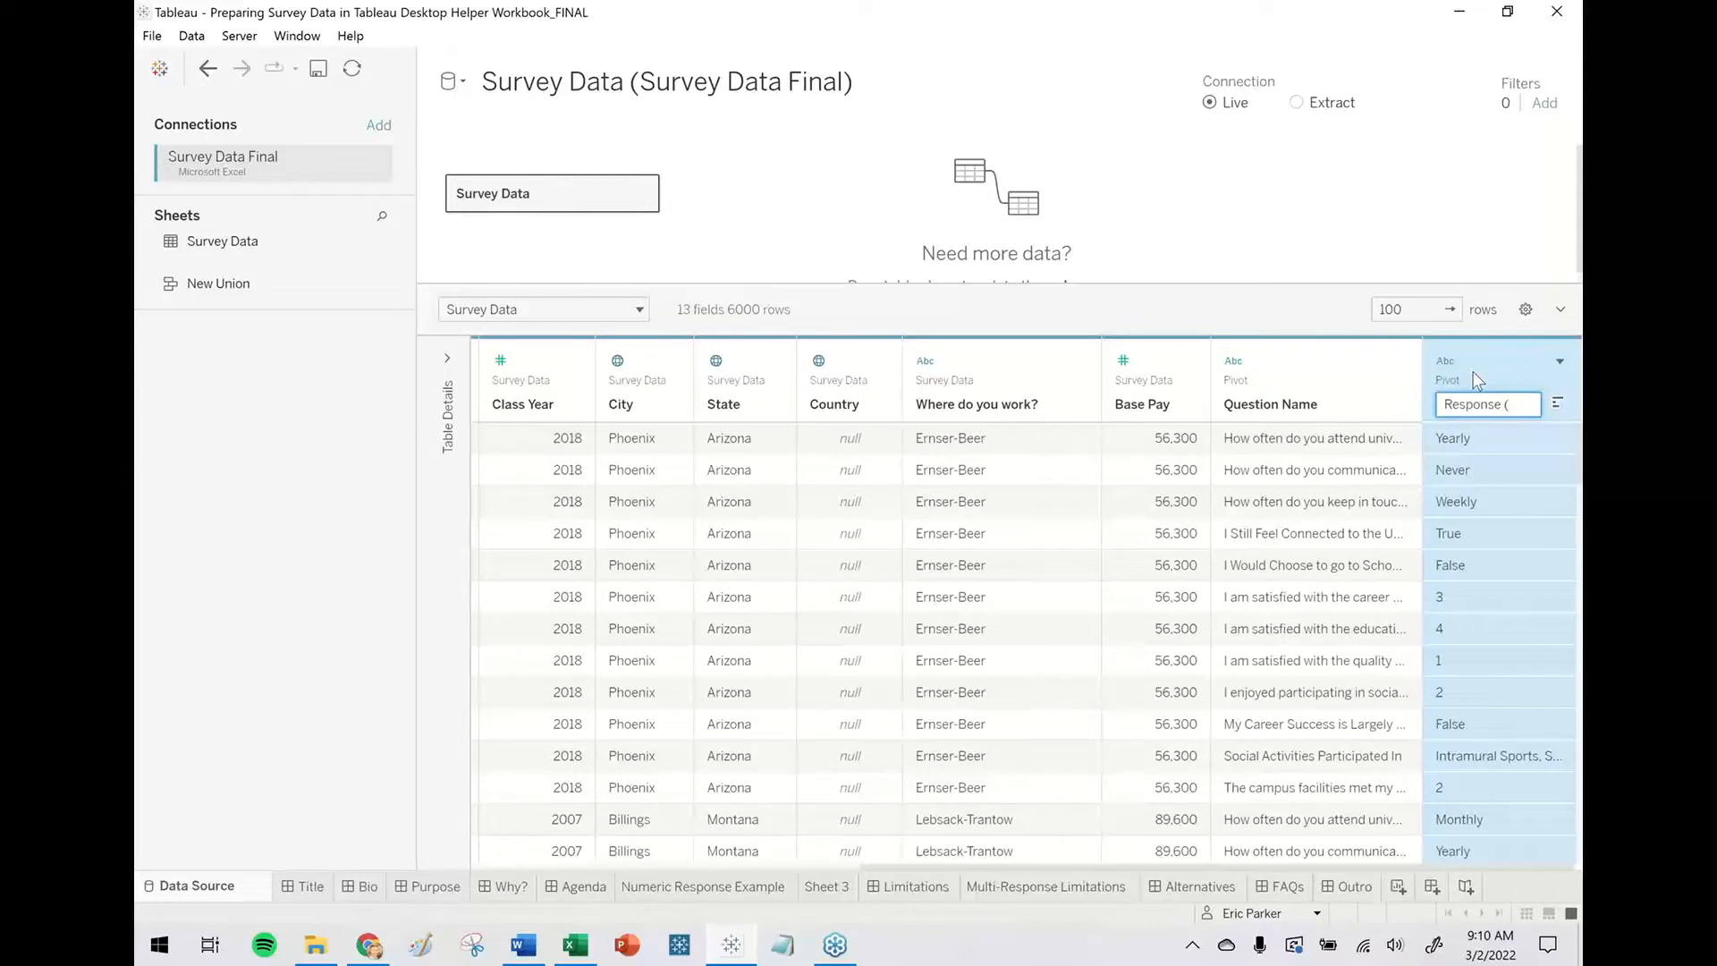
type("All)")
key("Return")
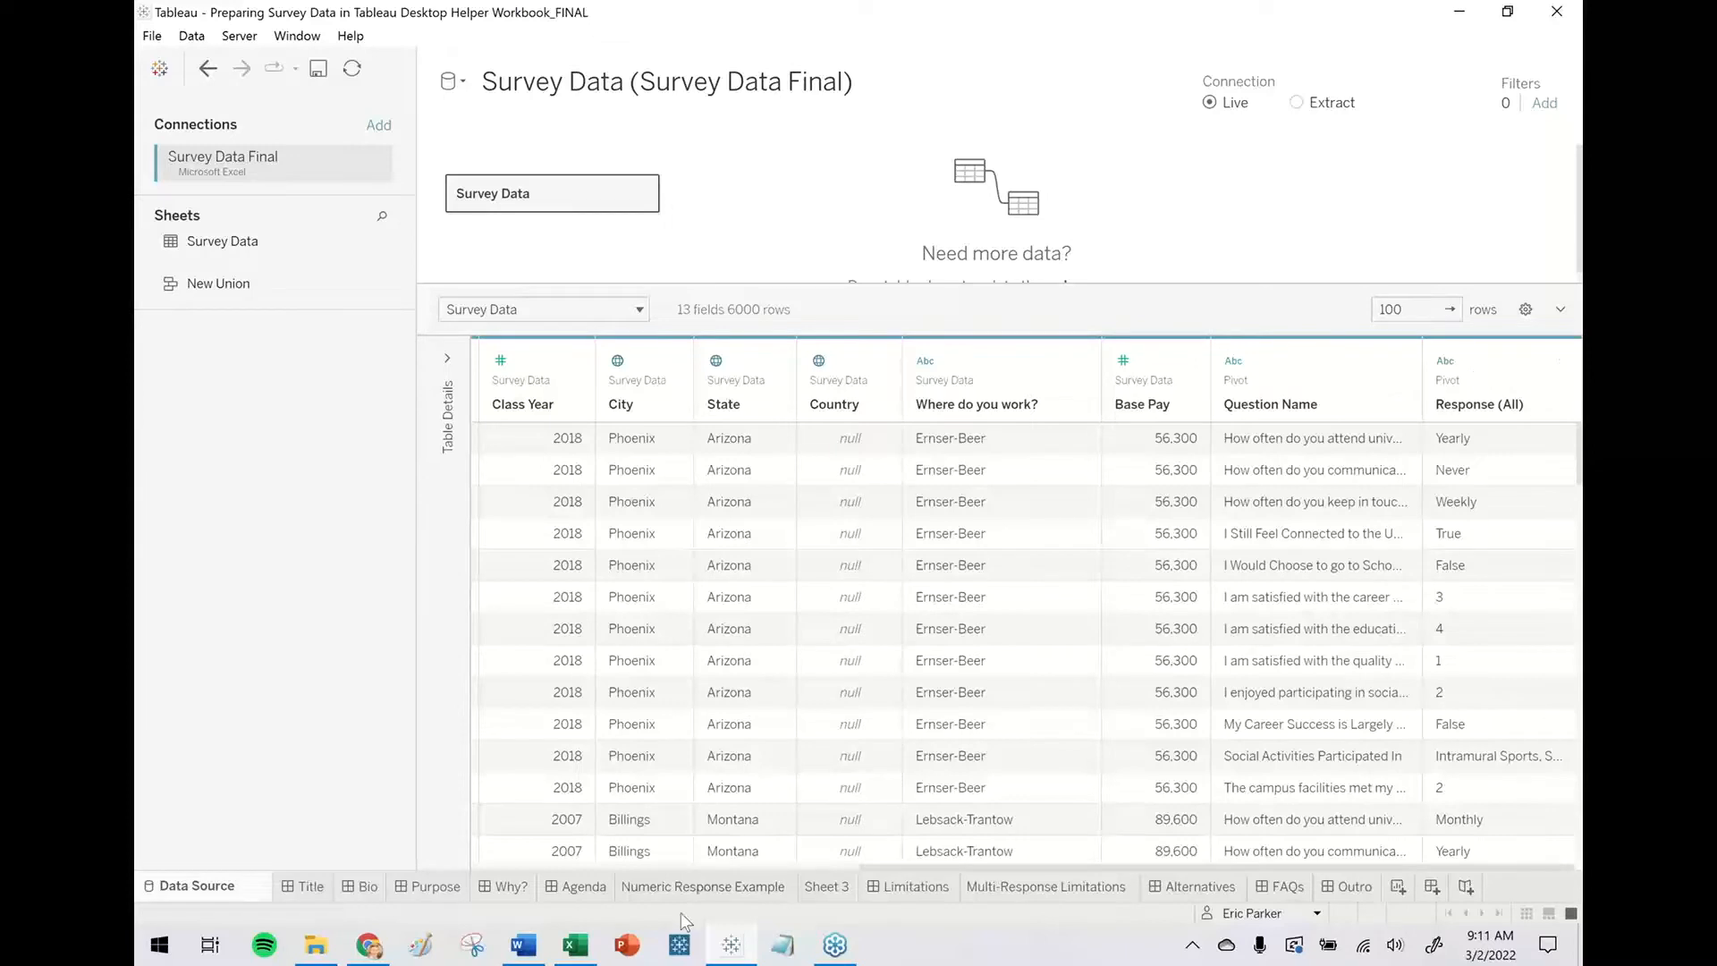
On Sheet 3, place Respondent ID, Name and Question Name on Rows and widen the Question Name column until the questions are readable.
left_click(834, 888)
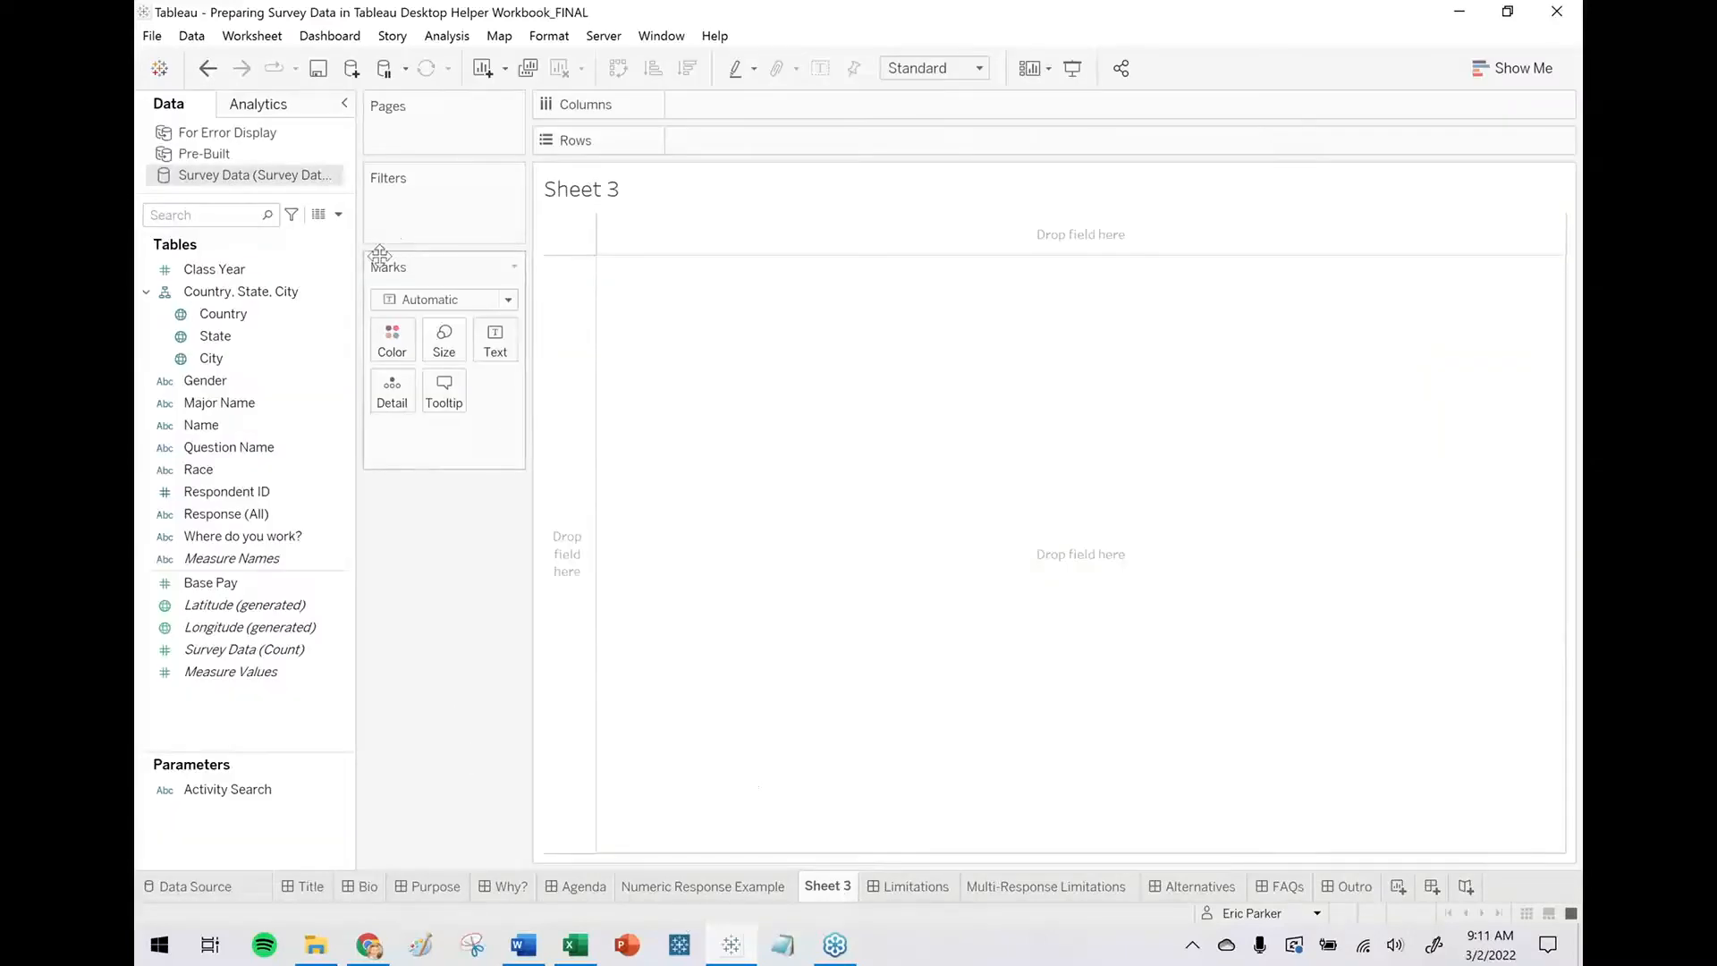
left_click(221, 493)
left_click_drag(221, 493, 565, 415)
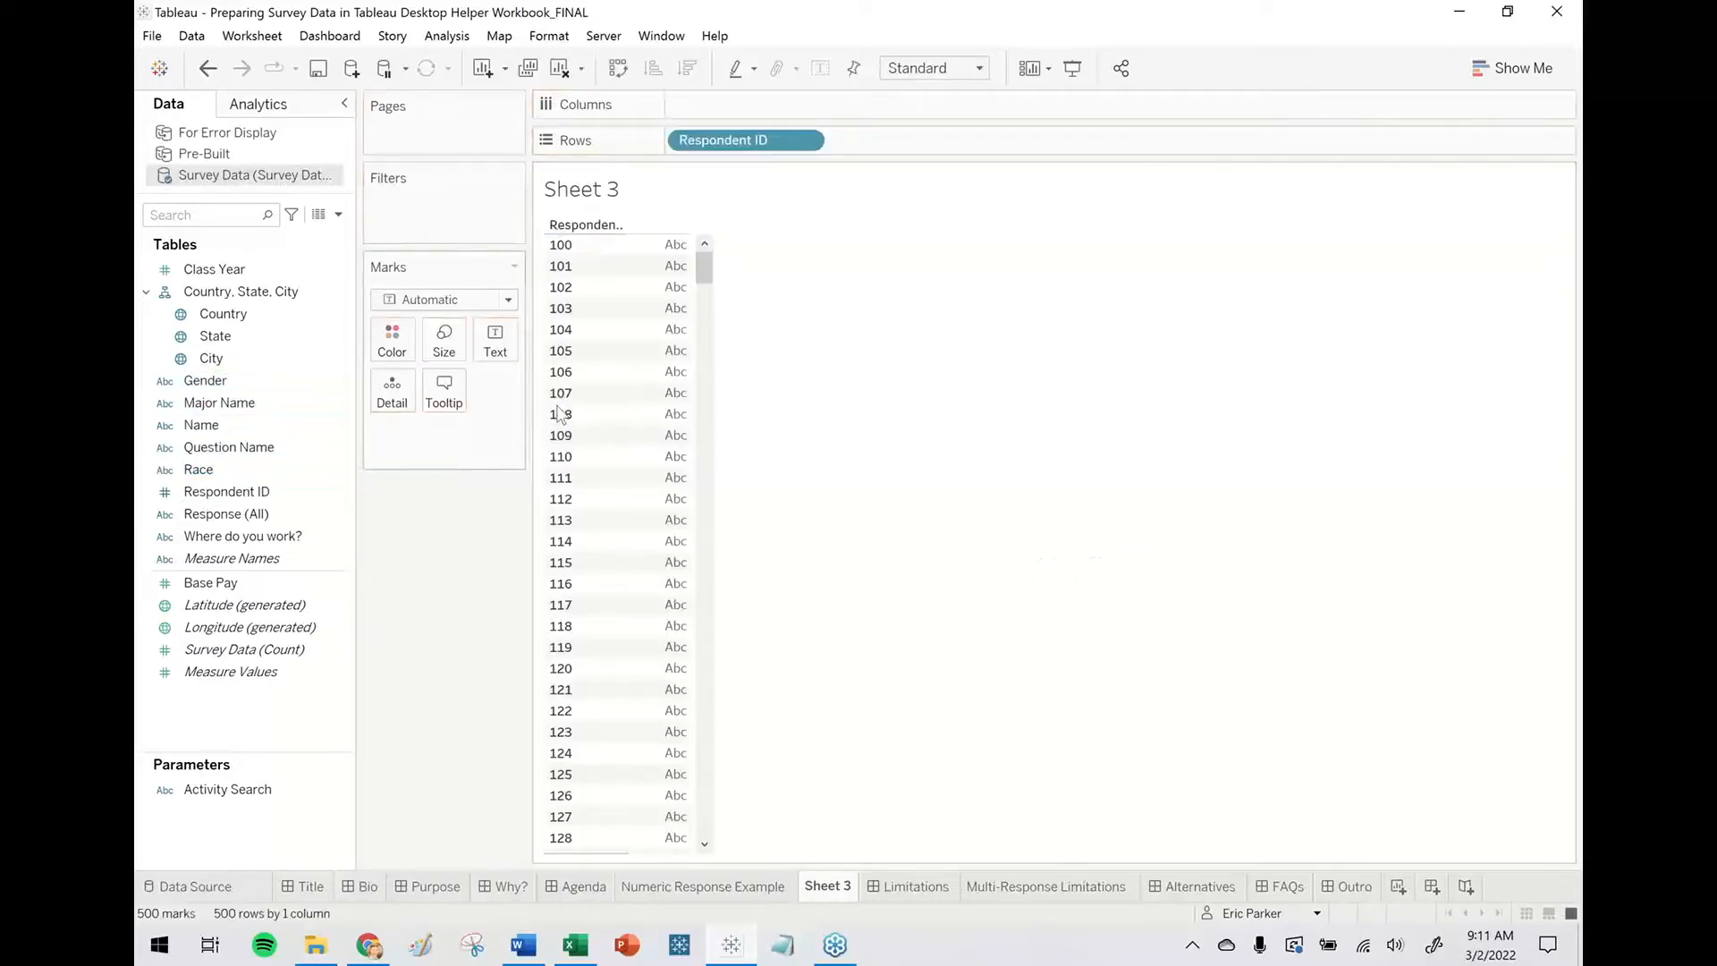
left_click_drag(215, 425, 872, 152)
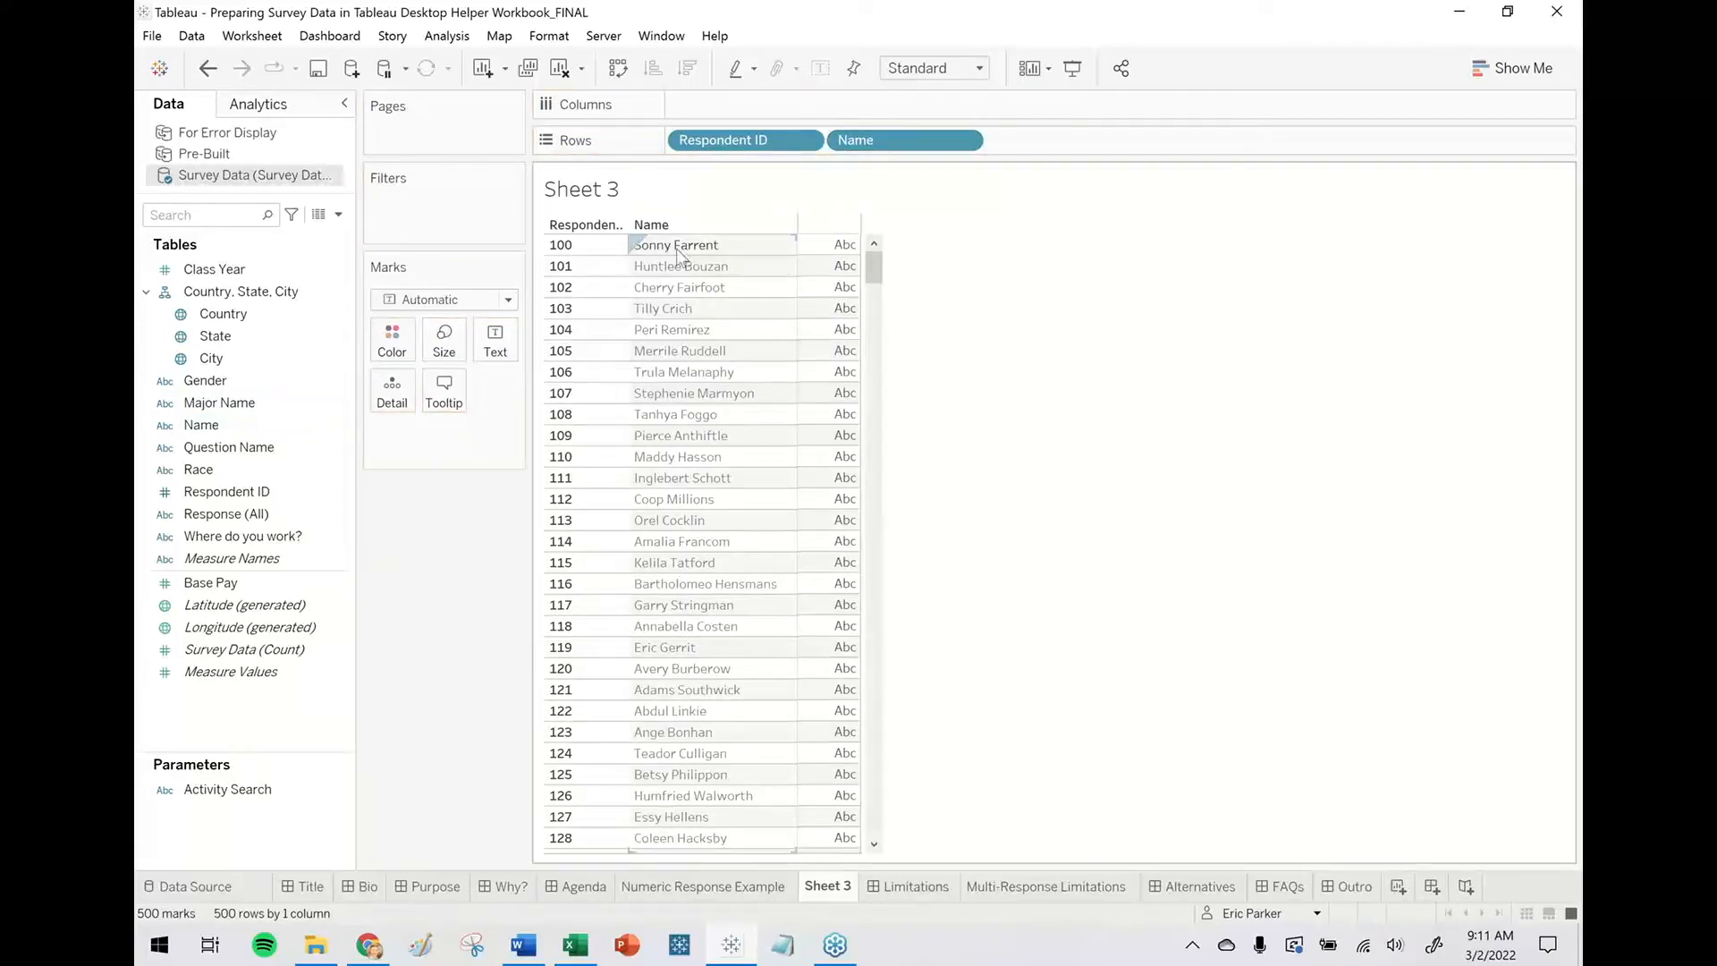
left_click_drag(287, 447, 1145, 143)
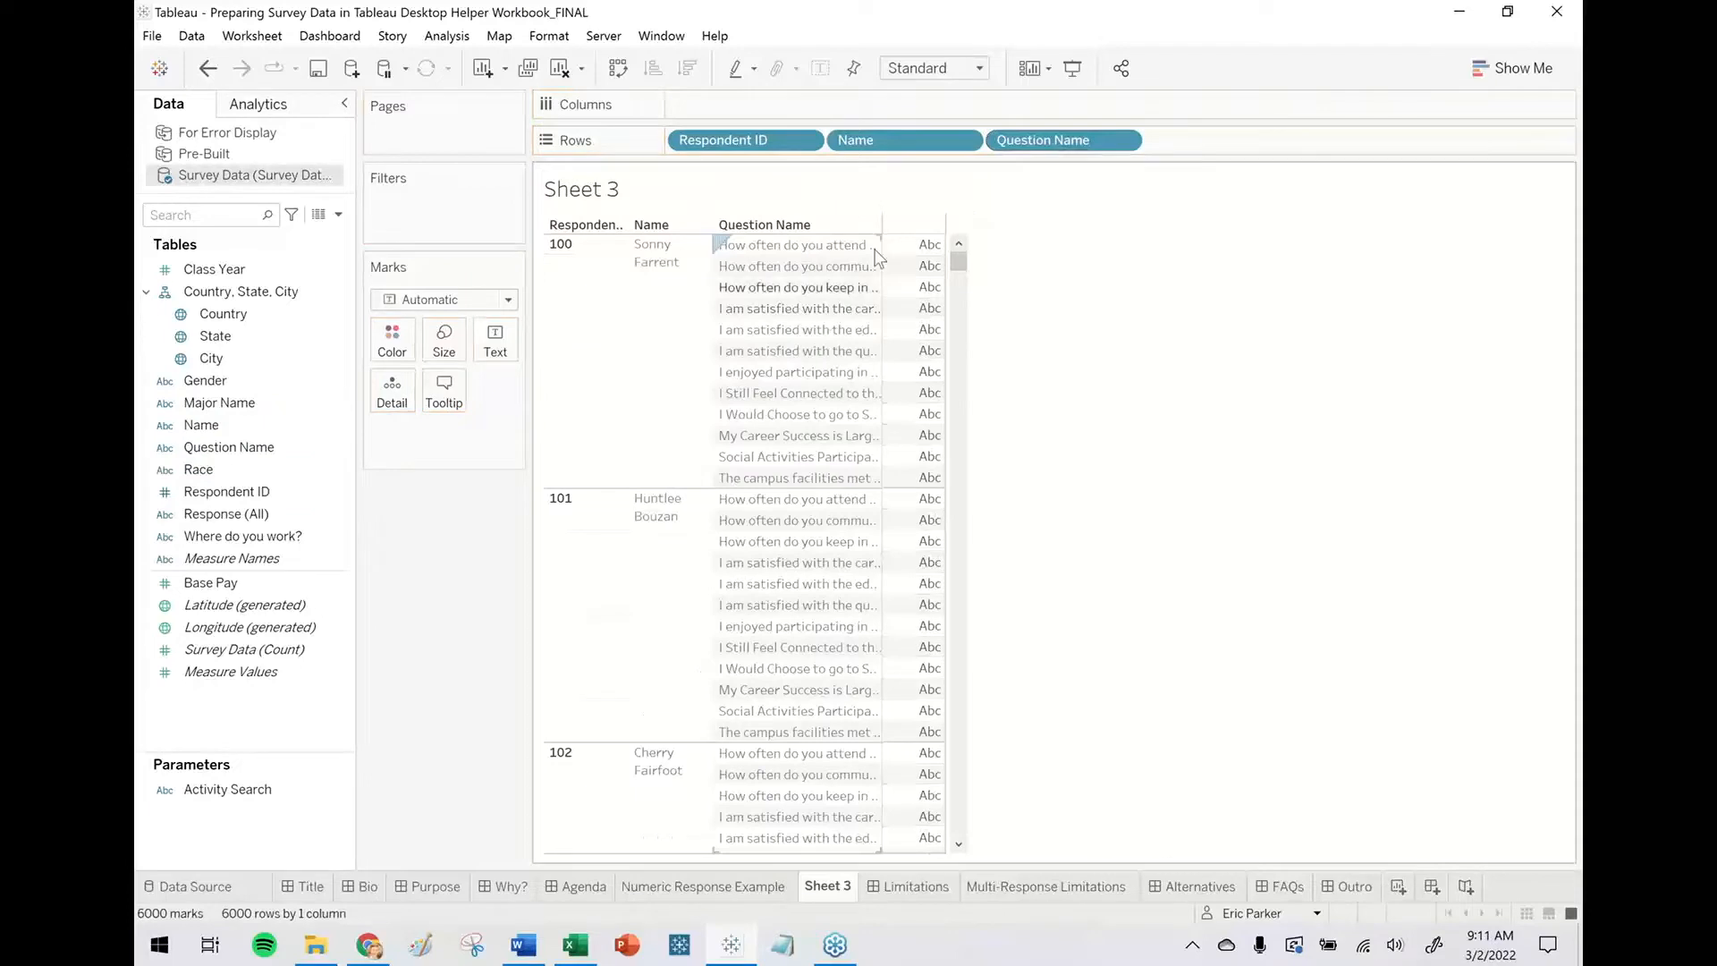
left_click_drag(883, 283, 1064, 313)
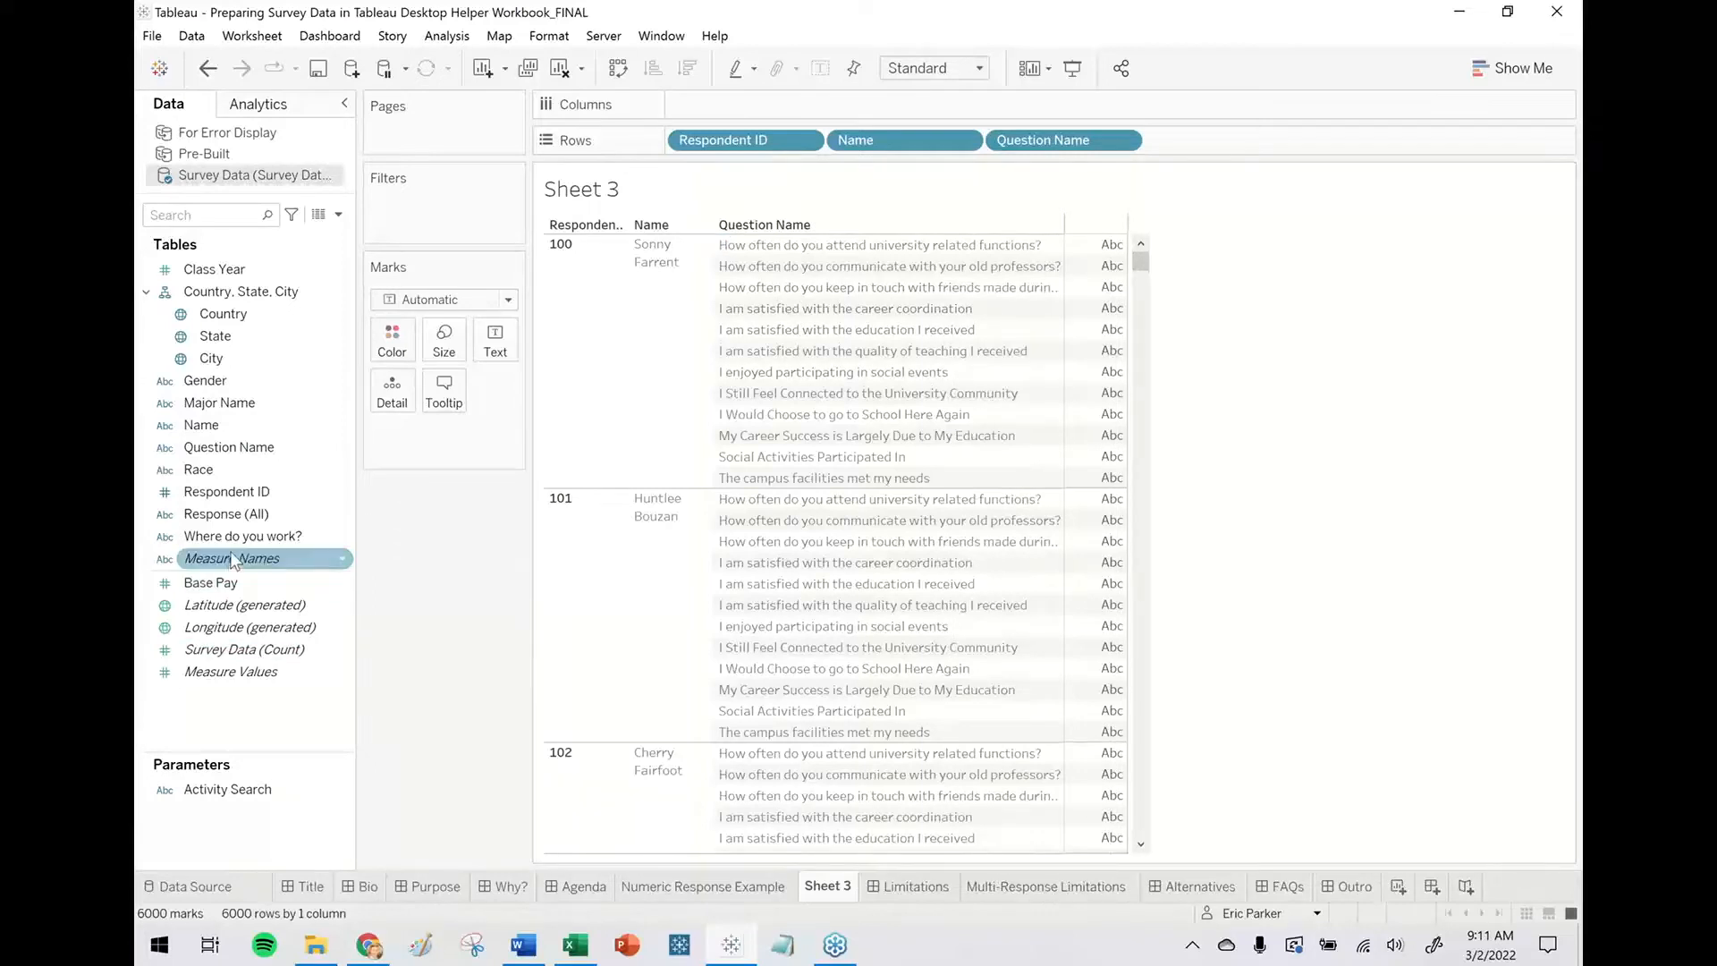
left_click(224, 514)
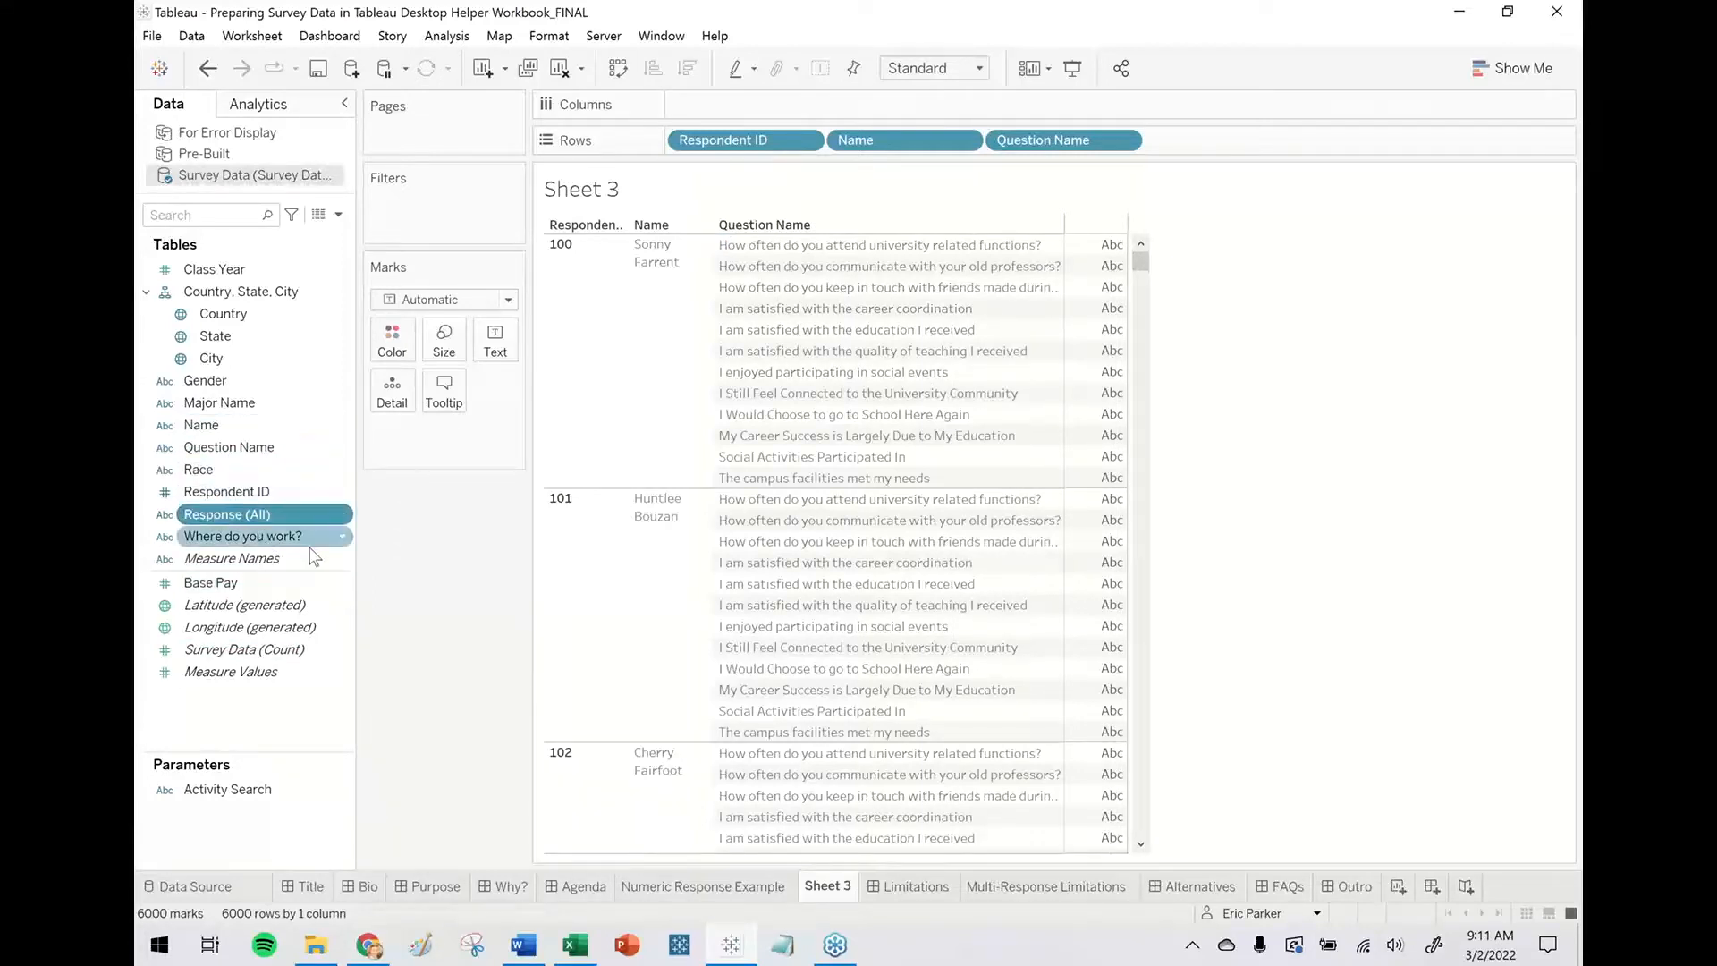
key("ctrl+1")
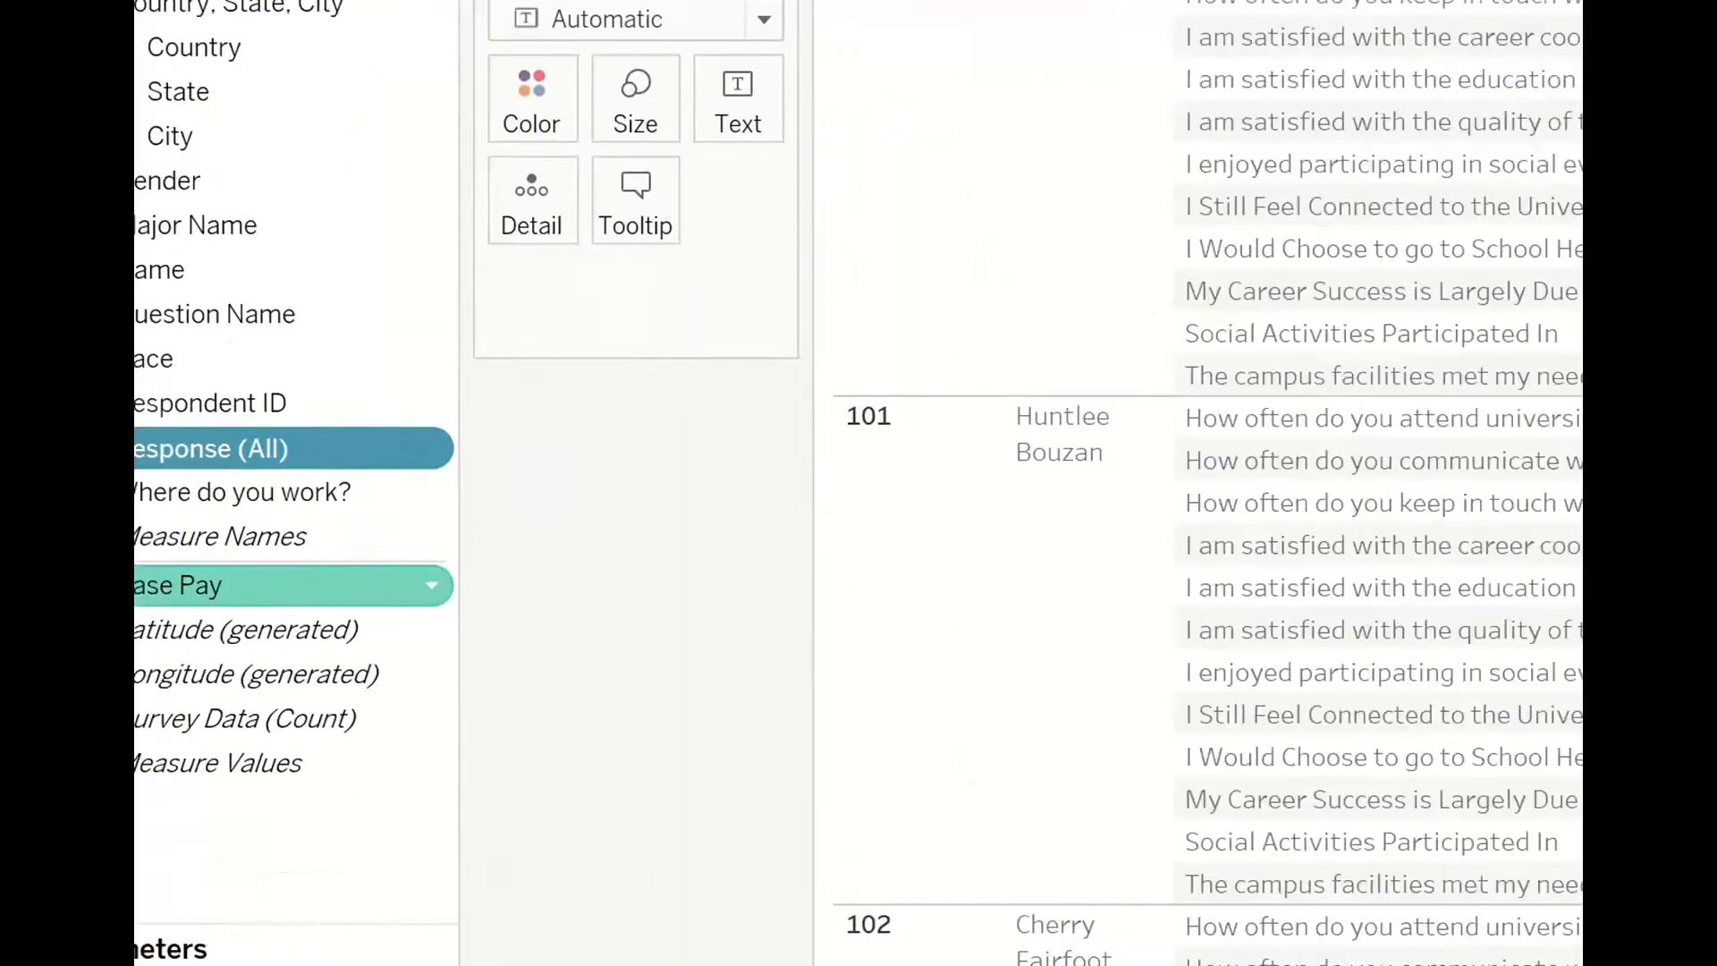
left_click(226, 547)
left_click_drag(150, 424, 633, 504)
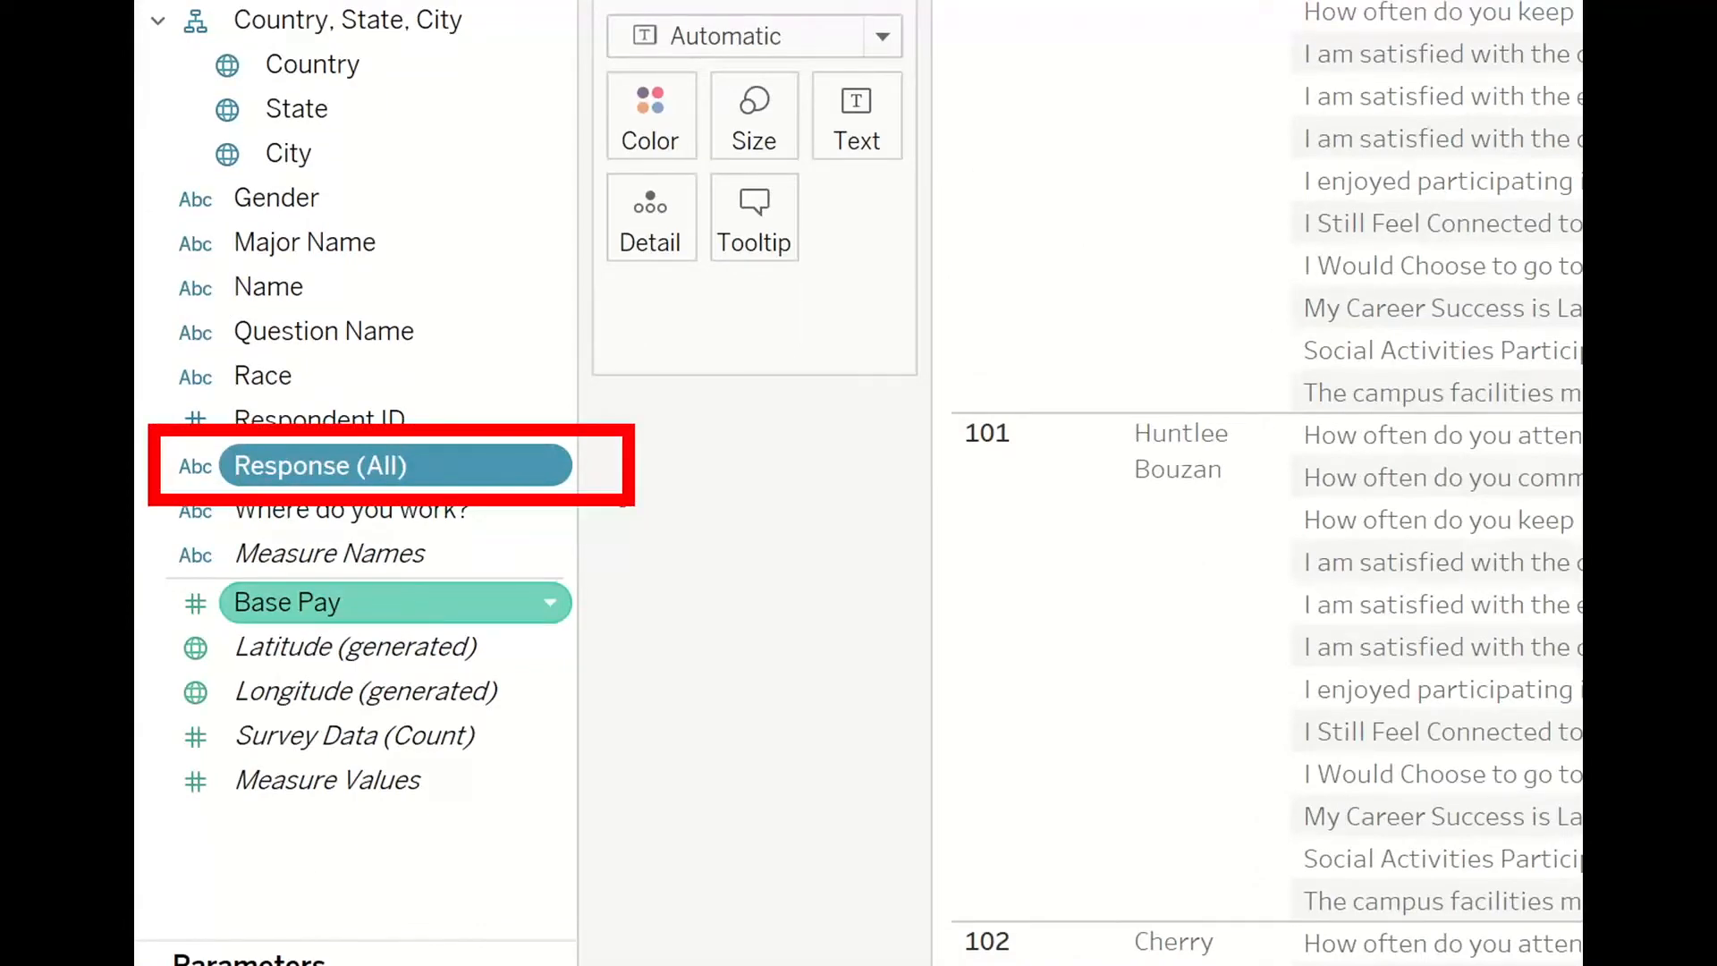
left_click_drag(183, 488, 138, 605)
key("Escape")
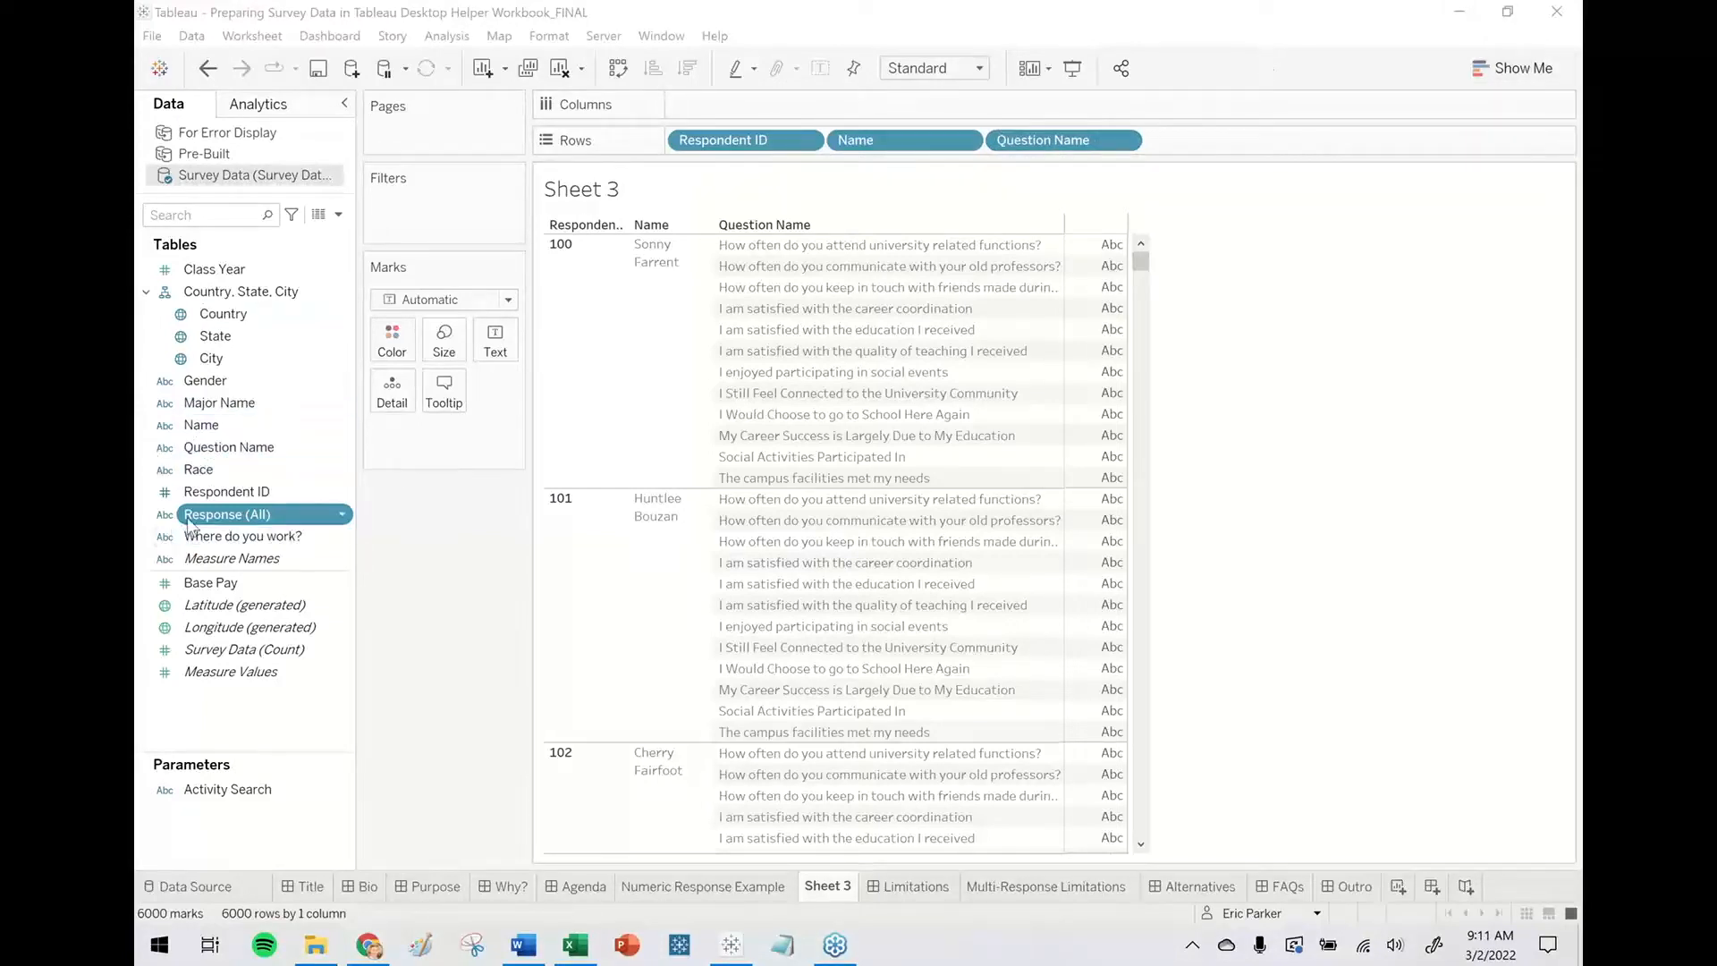
Add Response (All) to Rows after Question Name so each question is listed with its answer.
left_click_drag(200, 523, 1274, 150)
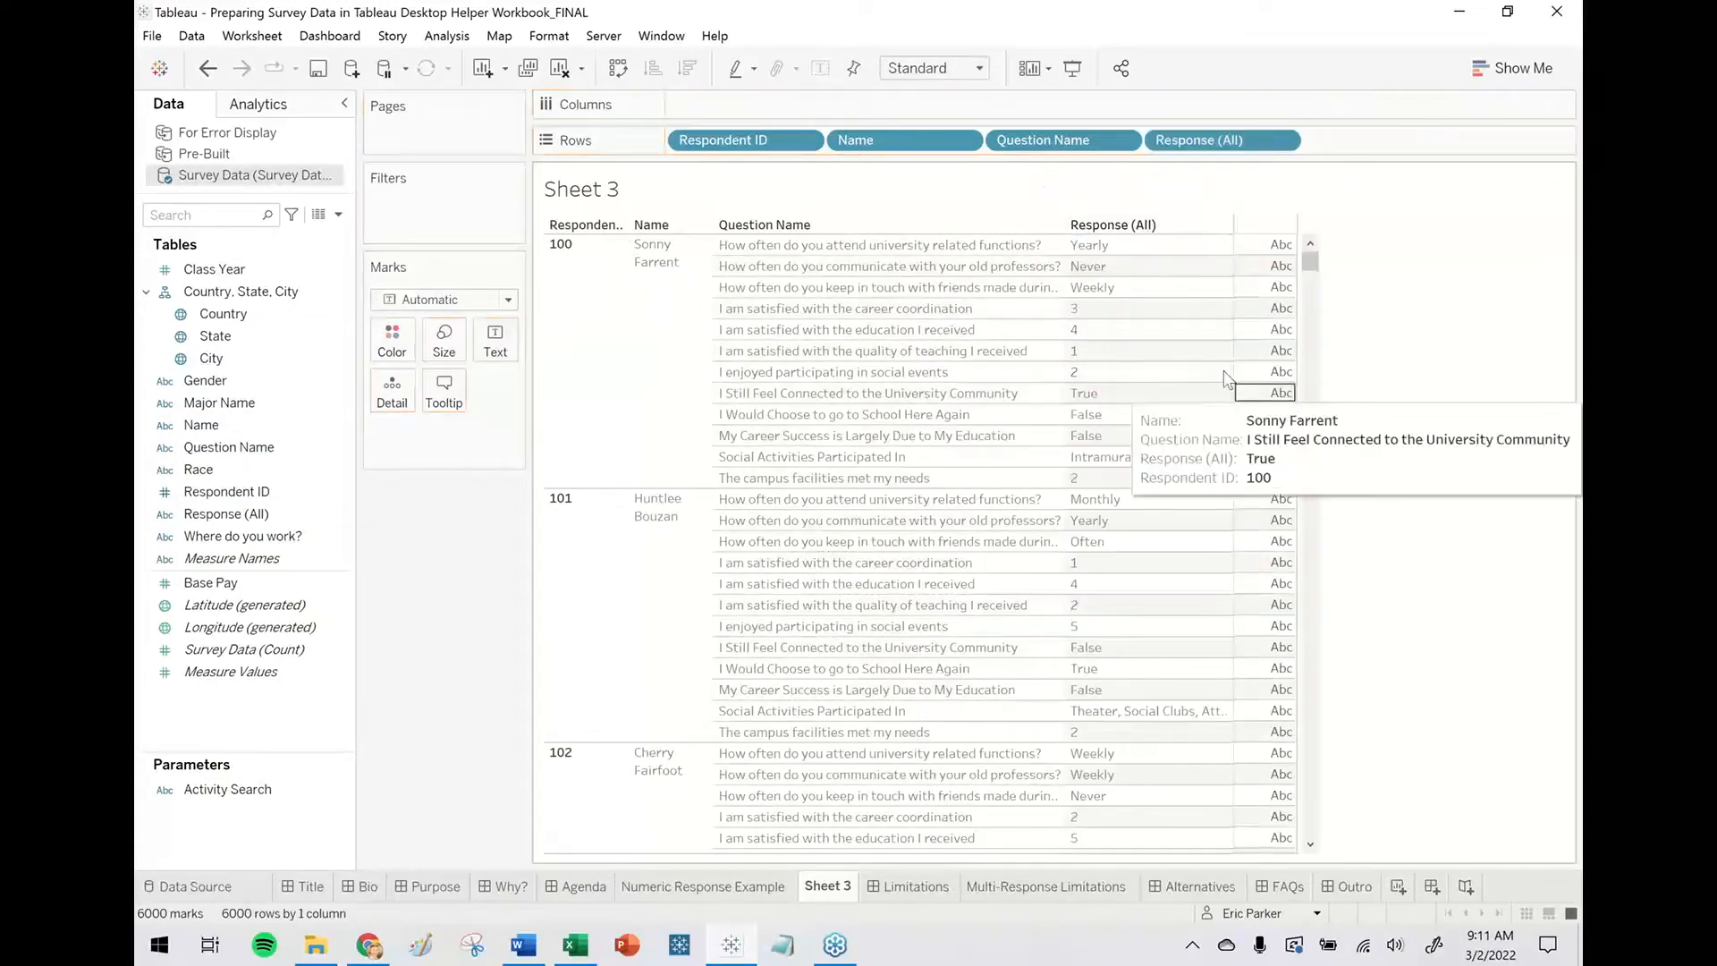
left_click(640, 304)
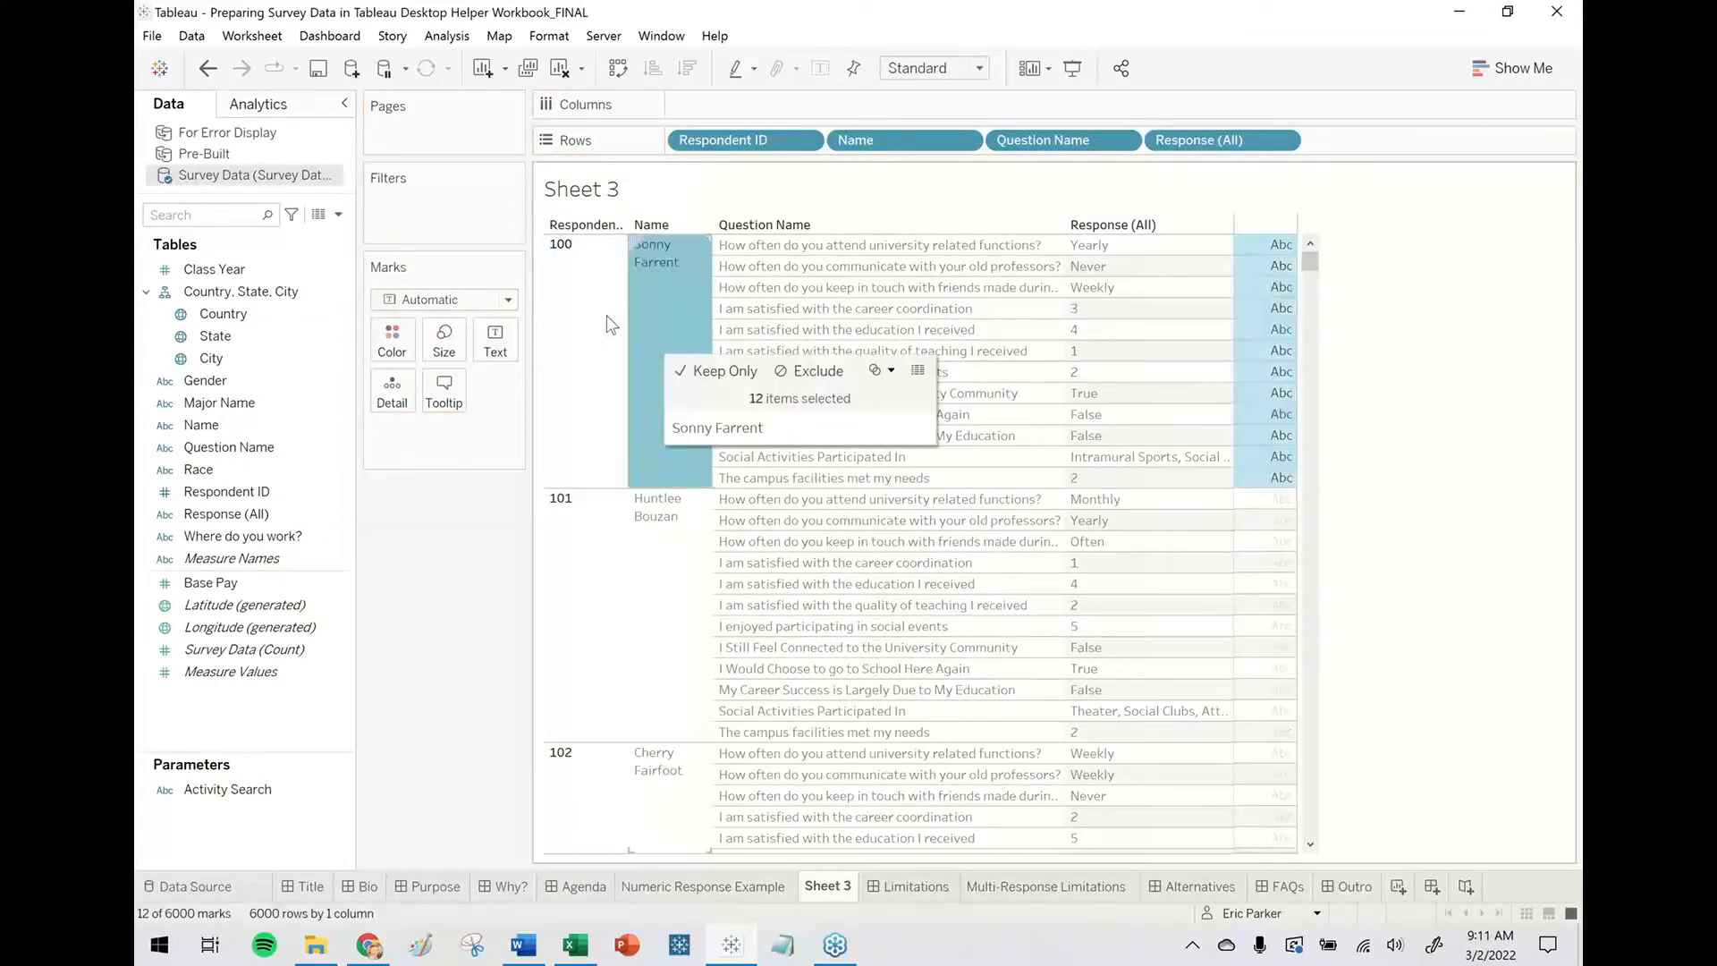
left_click(645, 330)
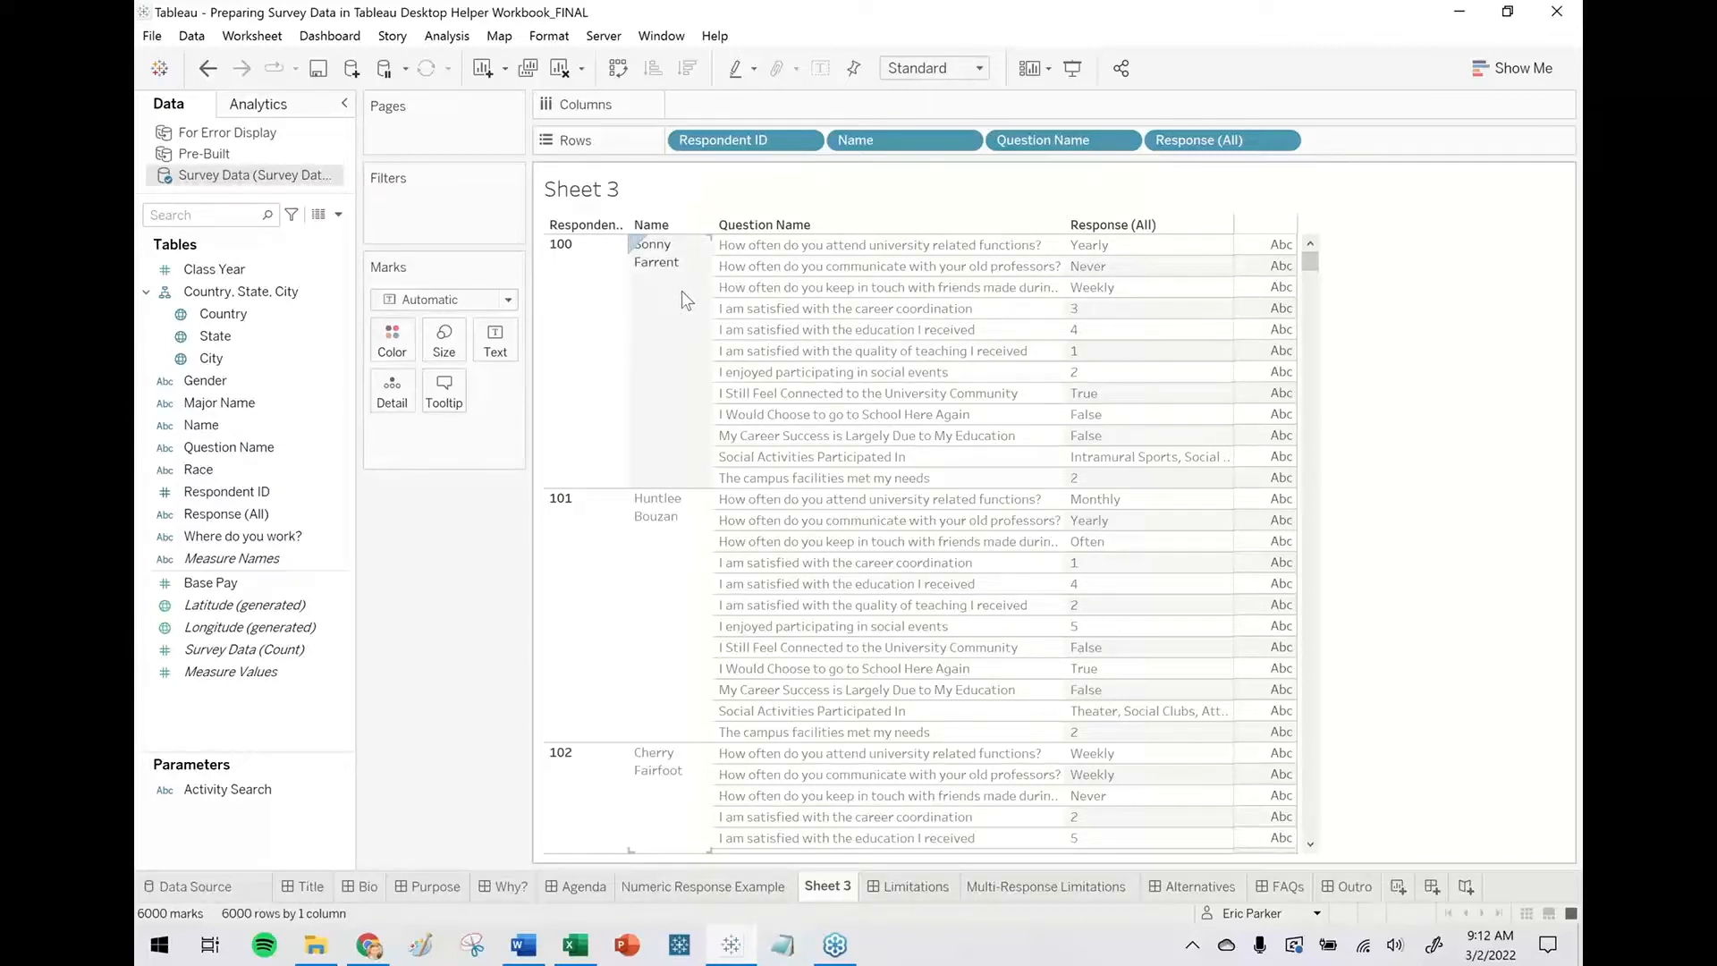
Try filtering the sheet by Question Name to only the three "How often" questions, and undo the filter.
left_click_drag(1043, 140, 429, 198)
left_click(750, 536)
left_click_drag(726, 311, 723, 351)
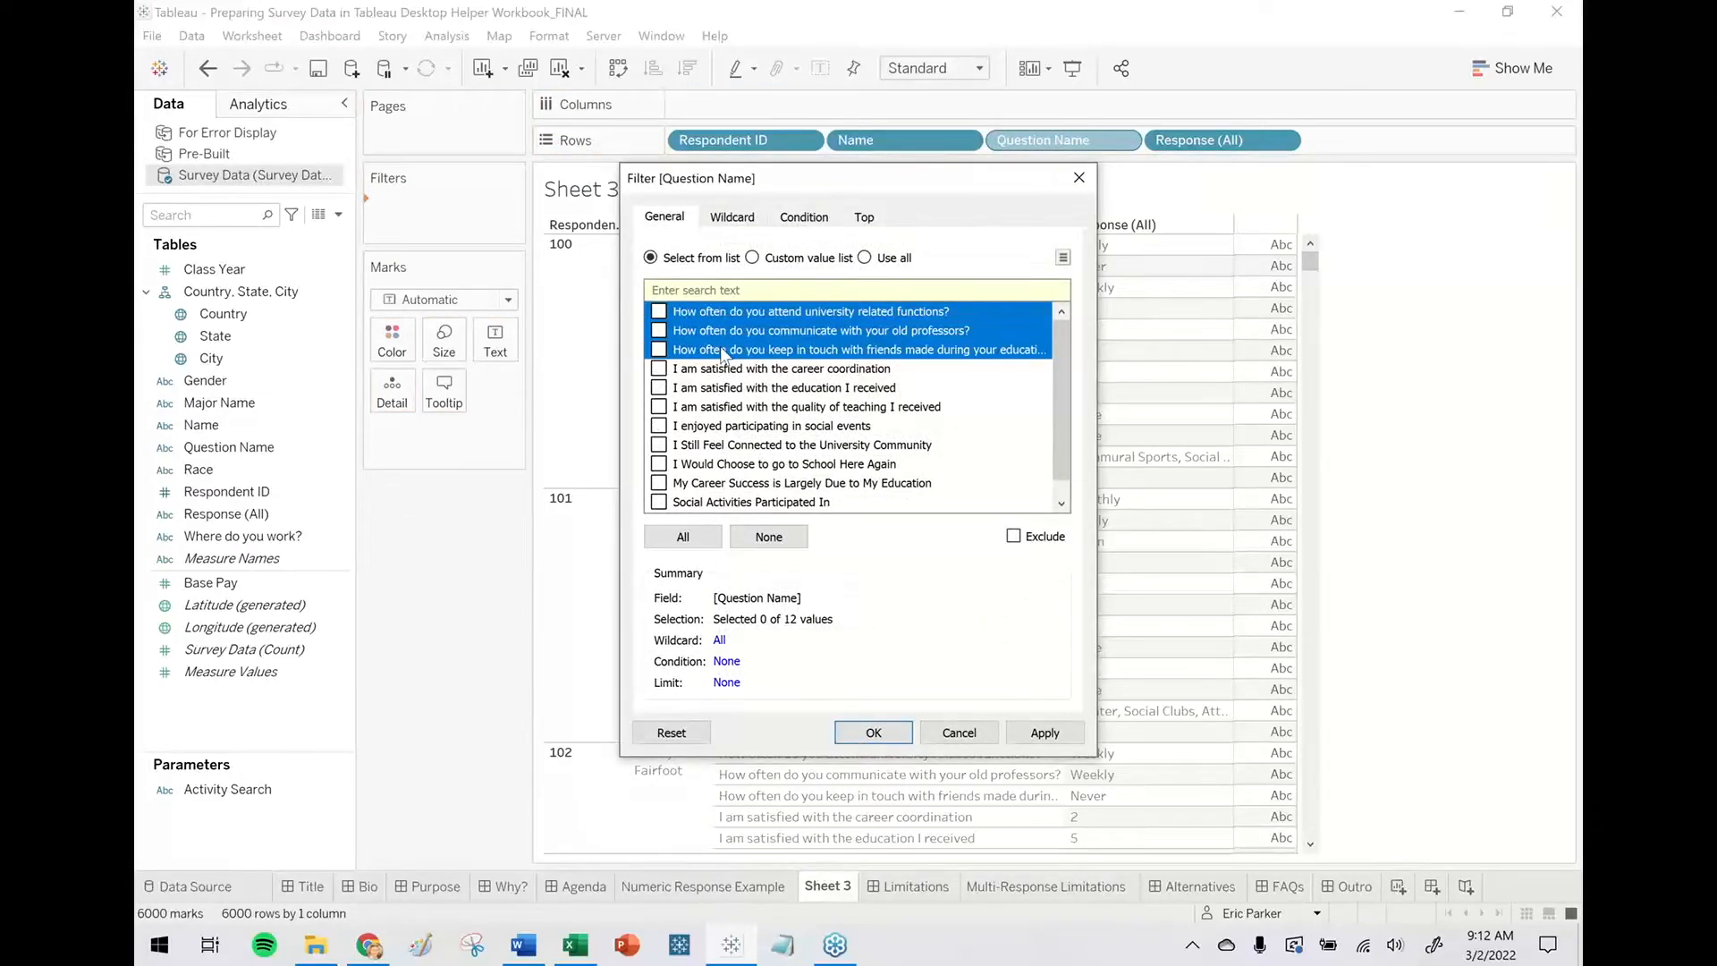
left_click(659, 330)
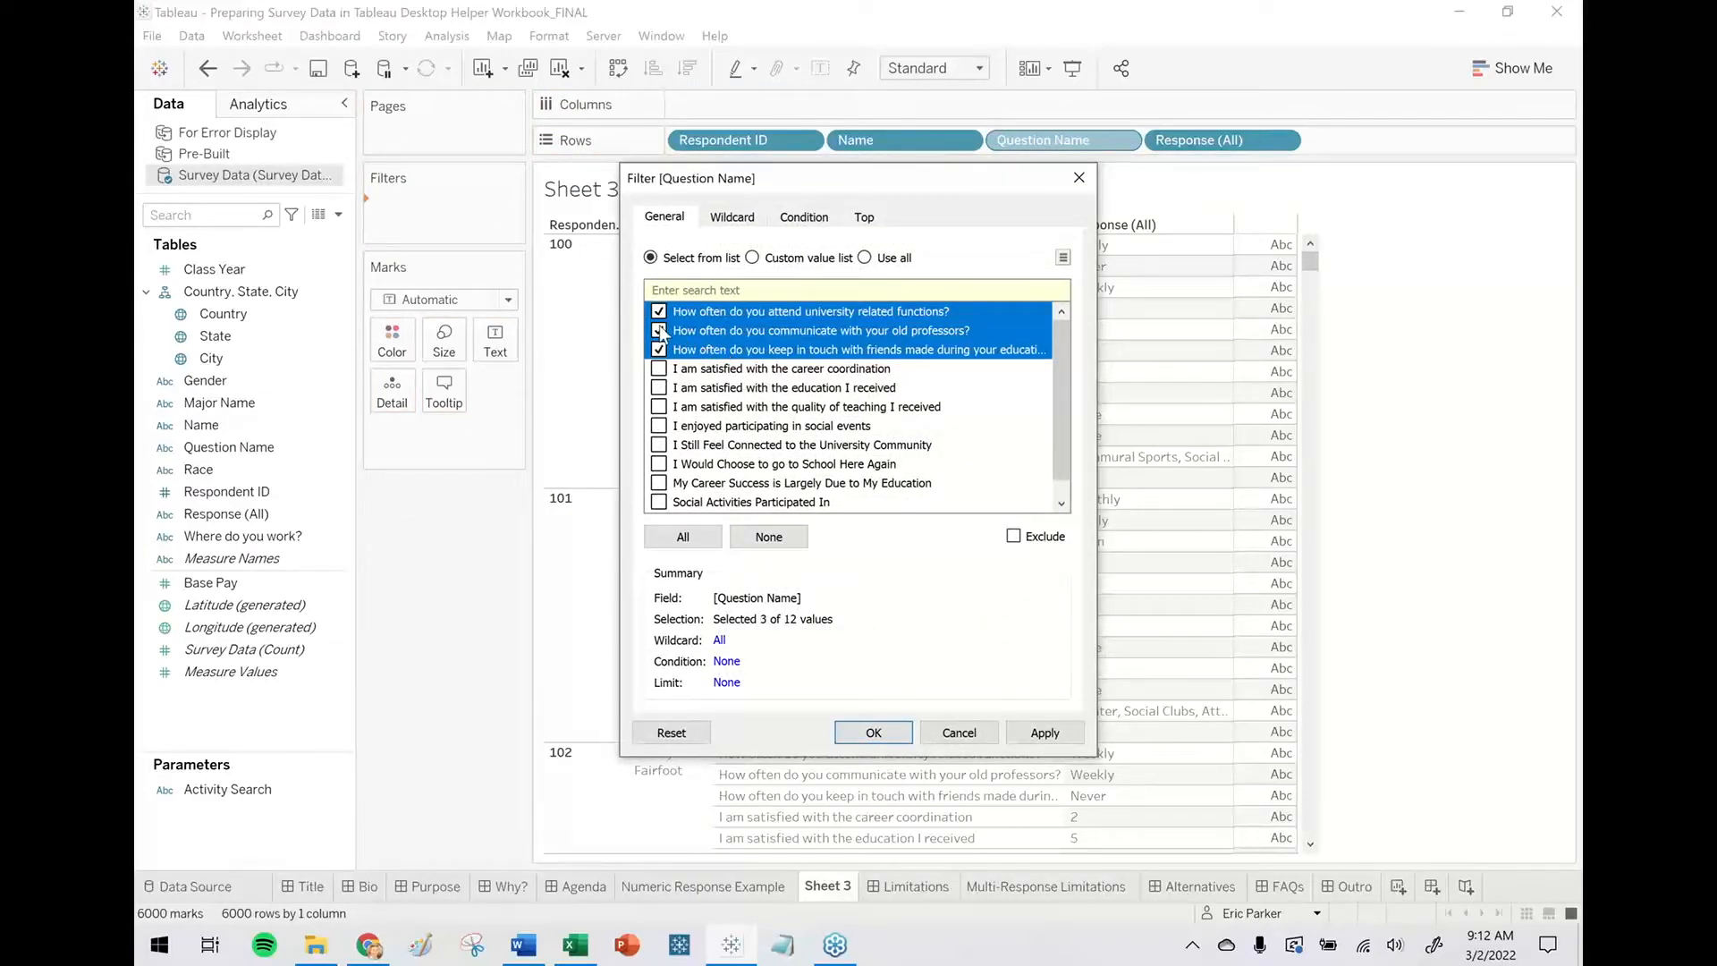
left_click(874, 734)
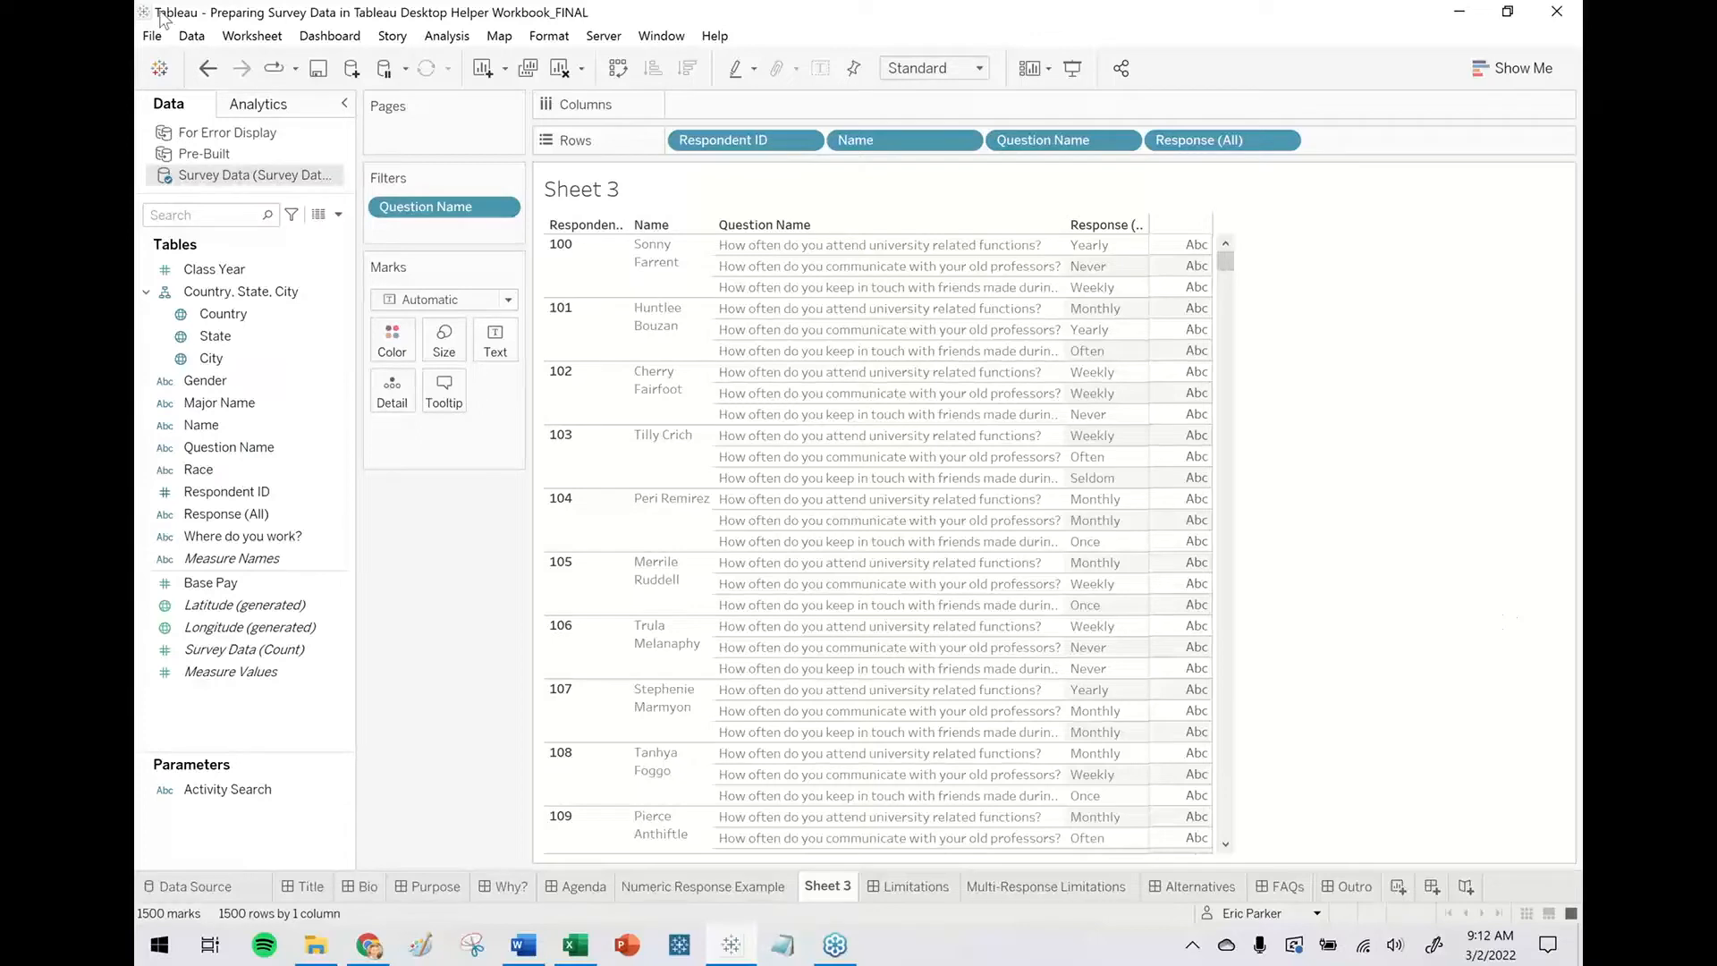
left_click(208, 68)
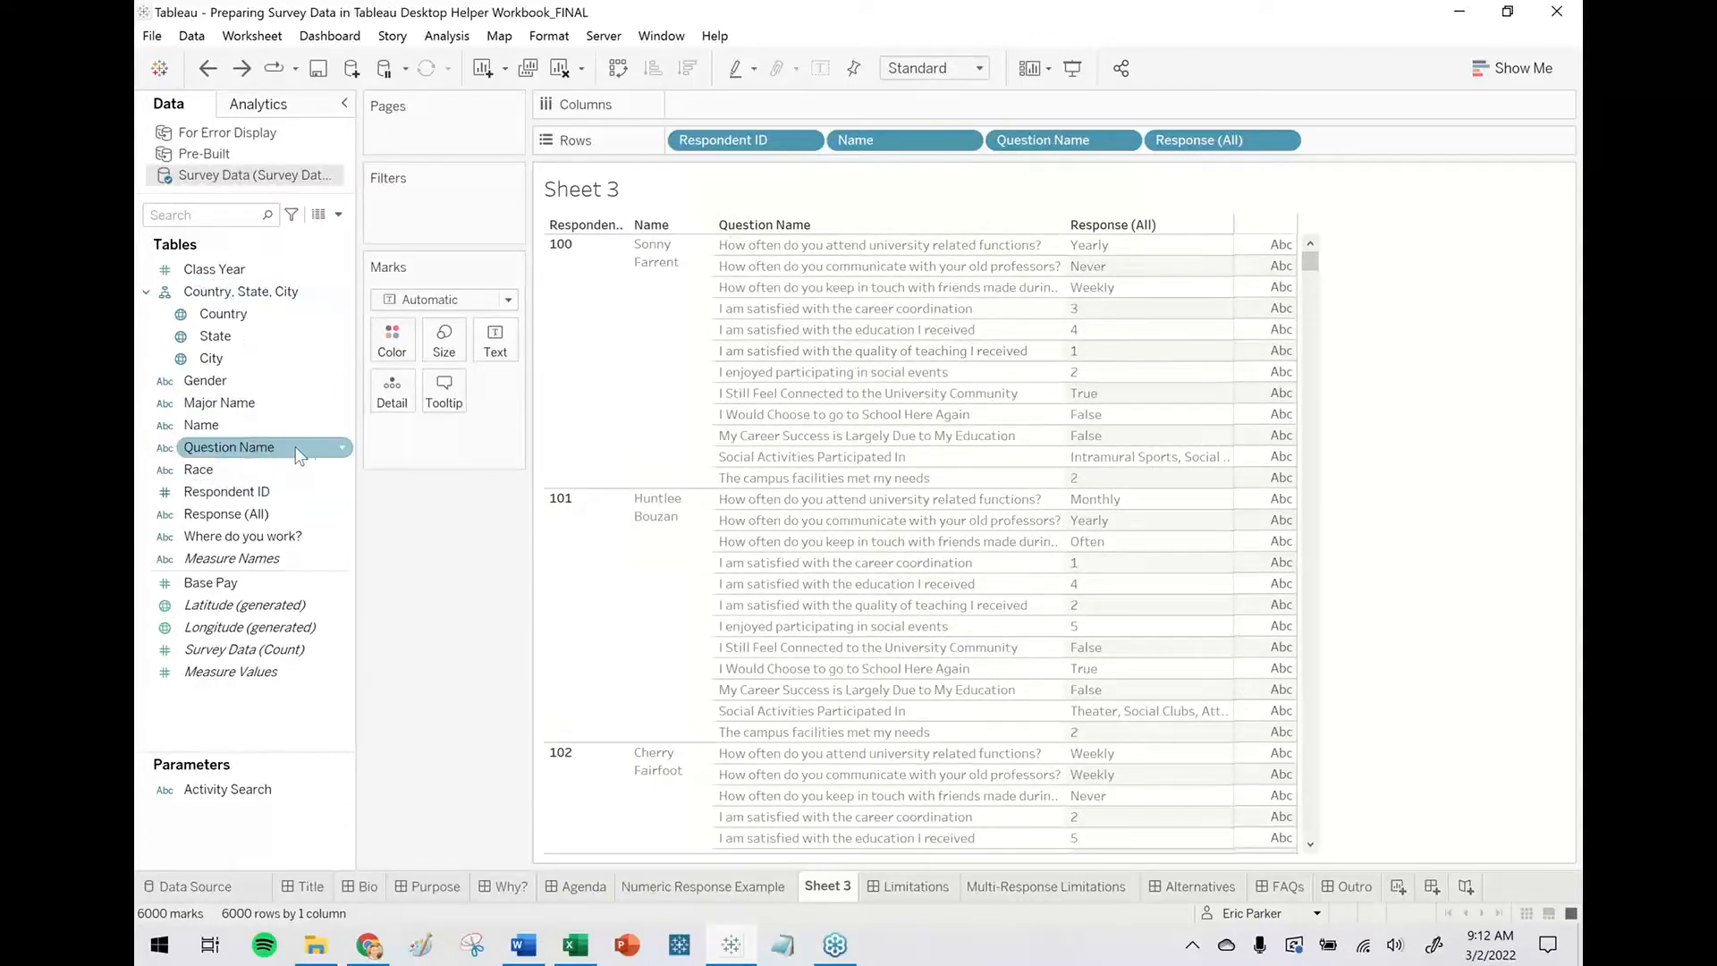
Start creating a group from the Question Name field and set its field name to Question Type.
left_click(343, 449)
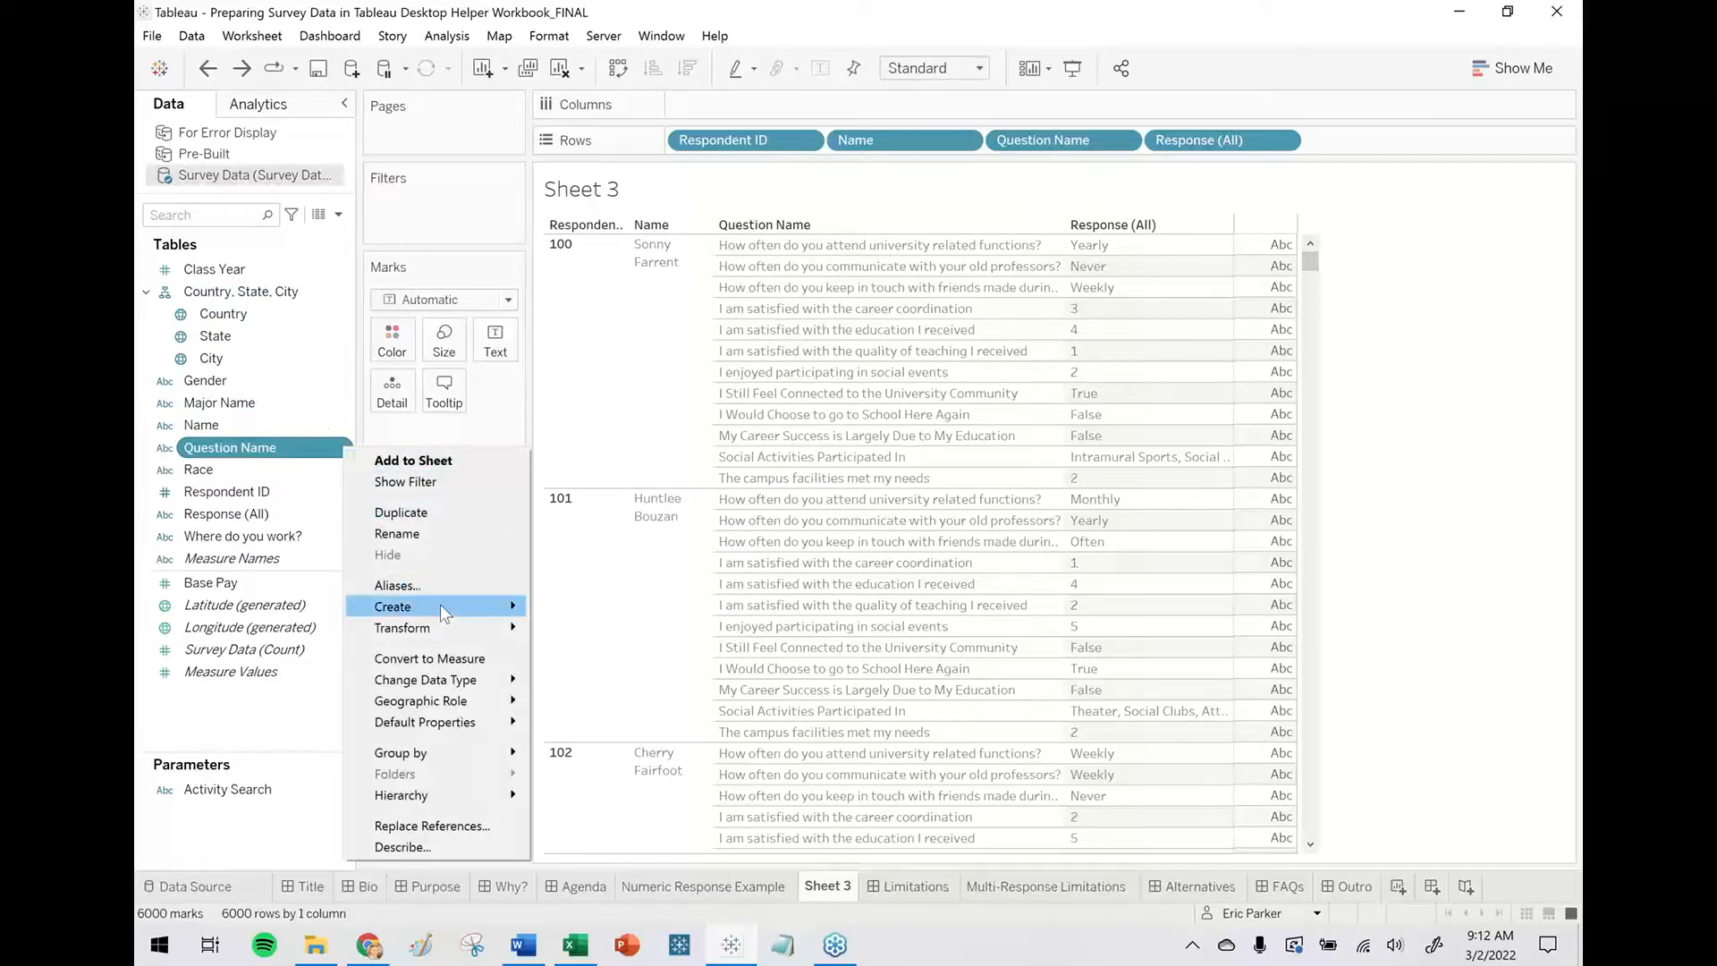
mouse_move(462, 606)
left_click(565, 631)
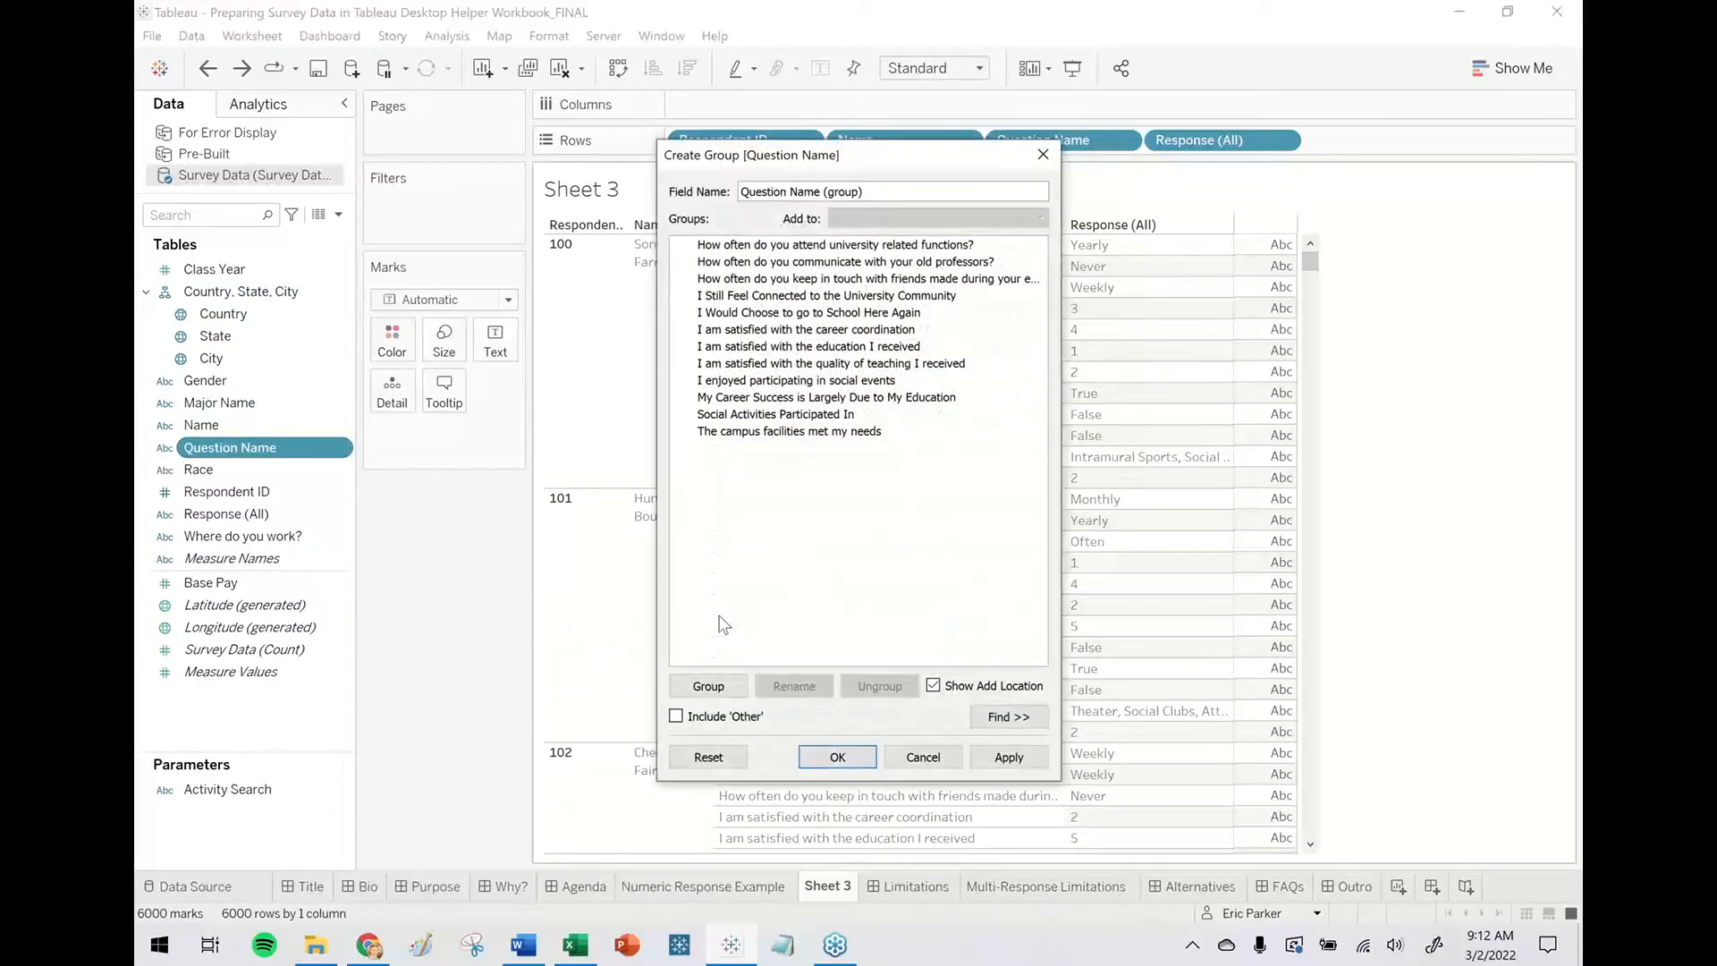
left_click_drag(785, 192, 1055, 191)
type("Type")
Group the three "How often do you" questions under the name Frequency and collapse that group.
left_click(930, 246)
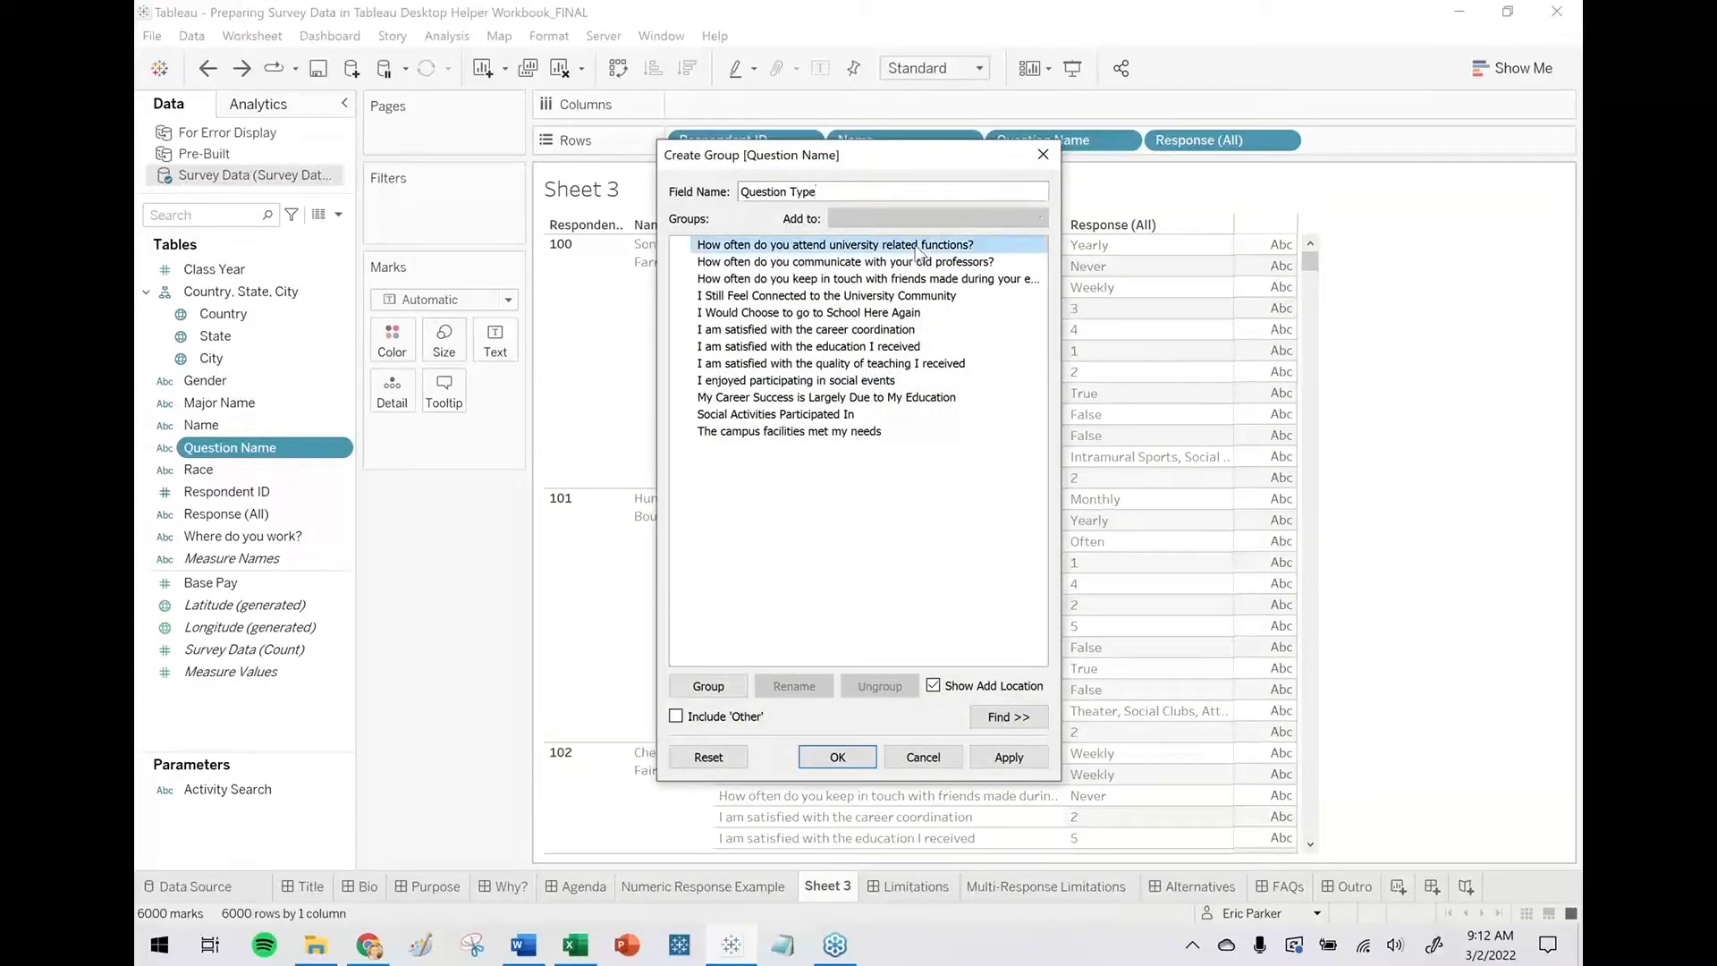
left_click(840, 261, "ctrl")
left_click(906, 280, "ctrl")
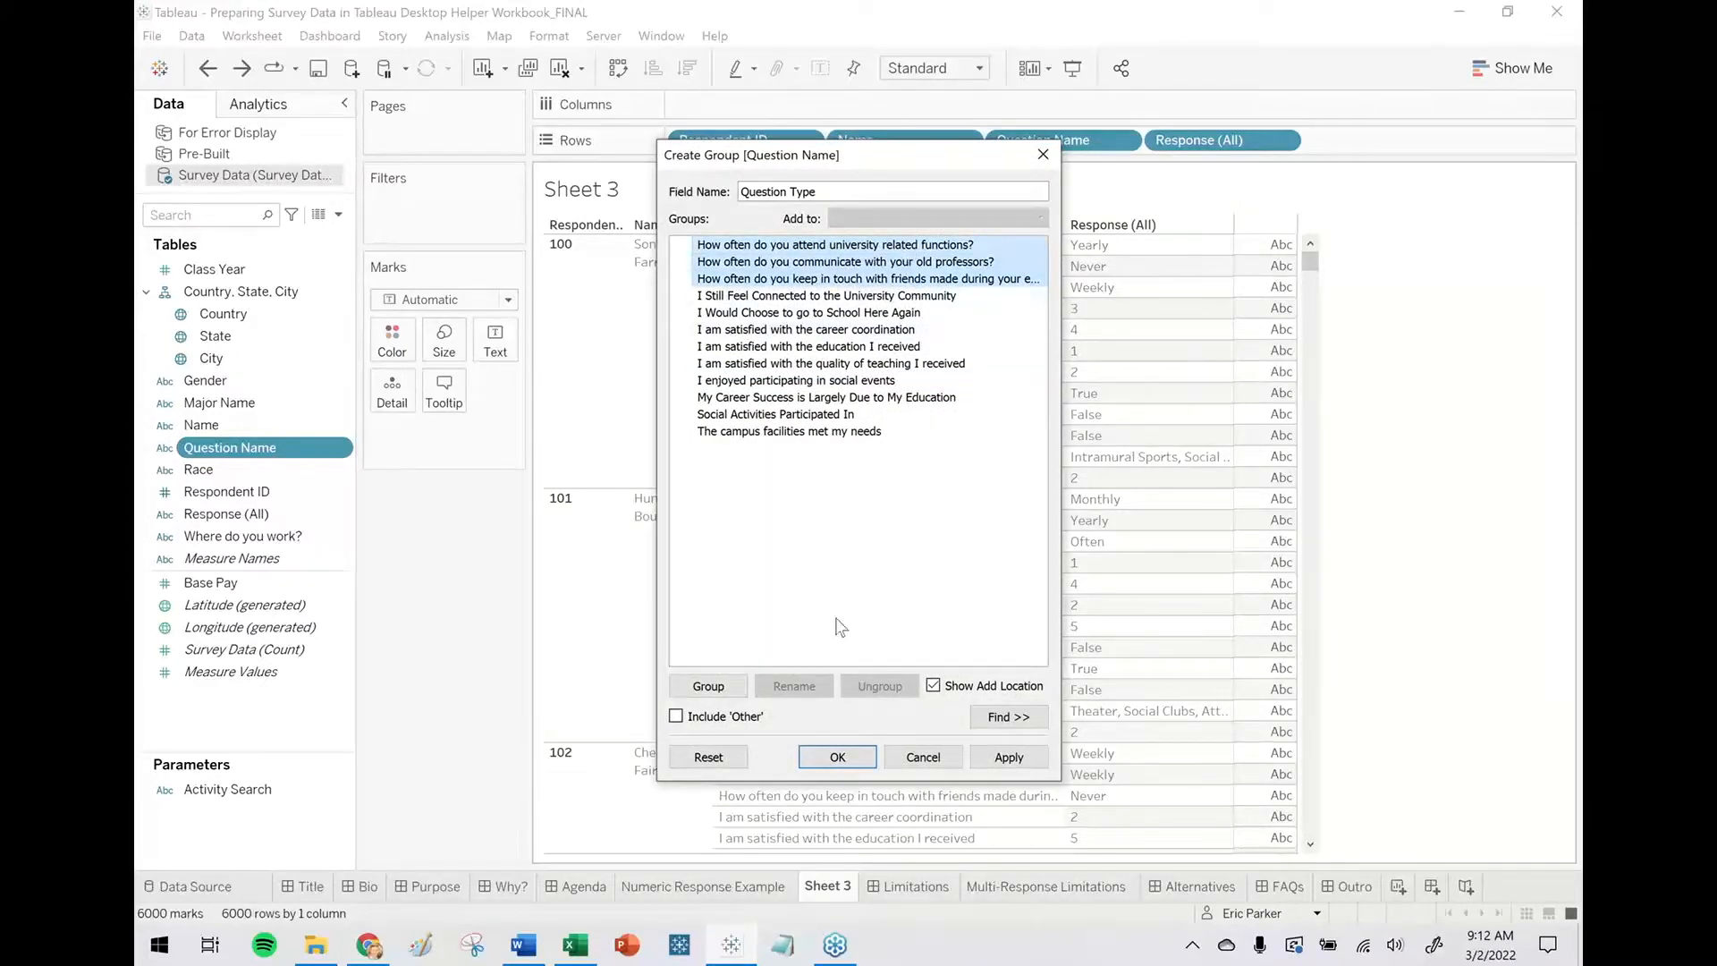
left_click(709, 686)
type("Fre")
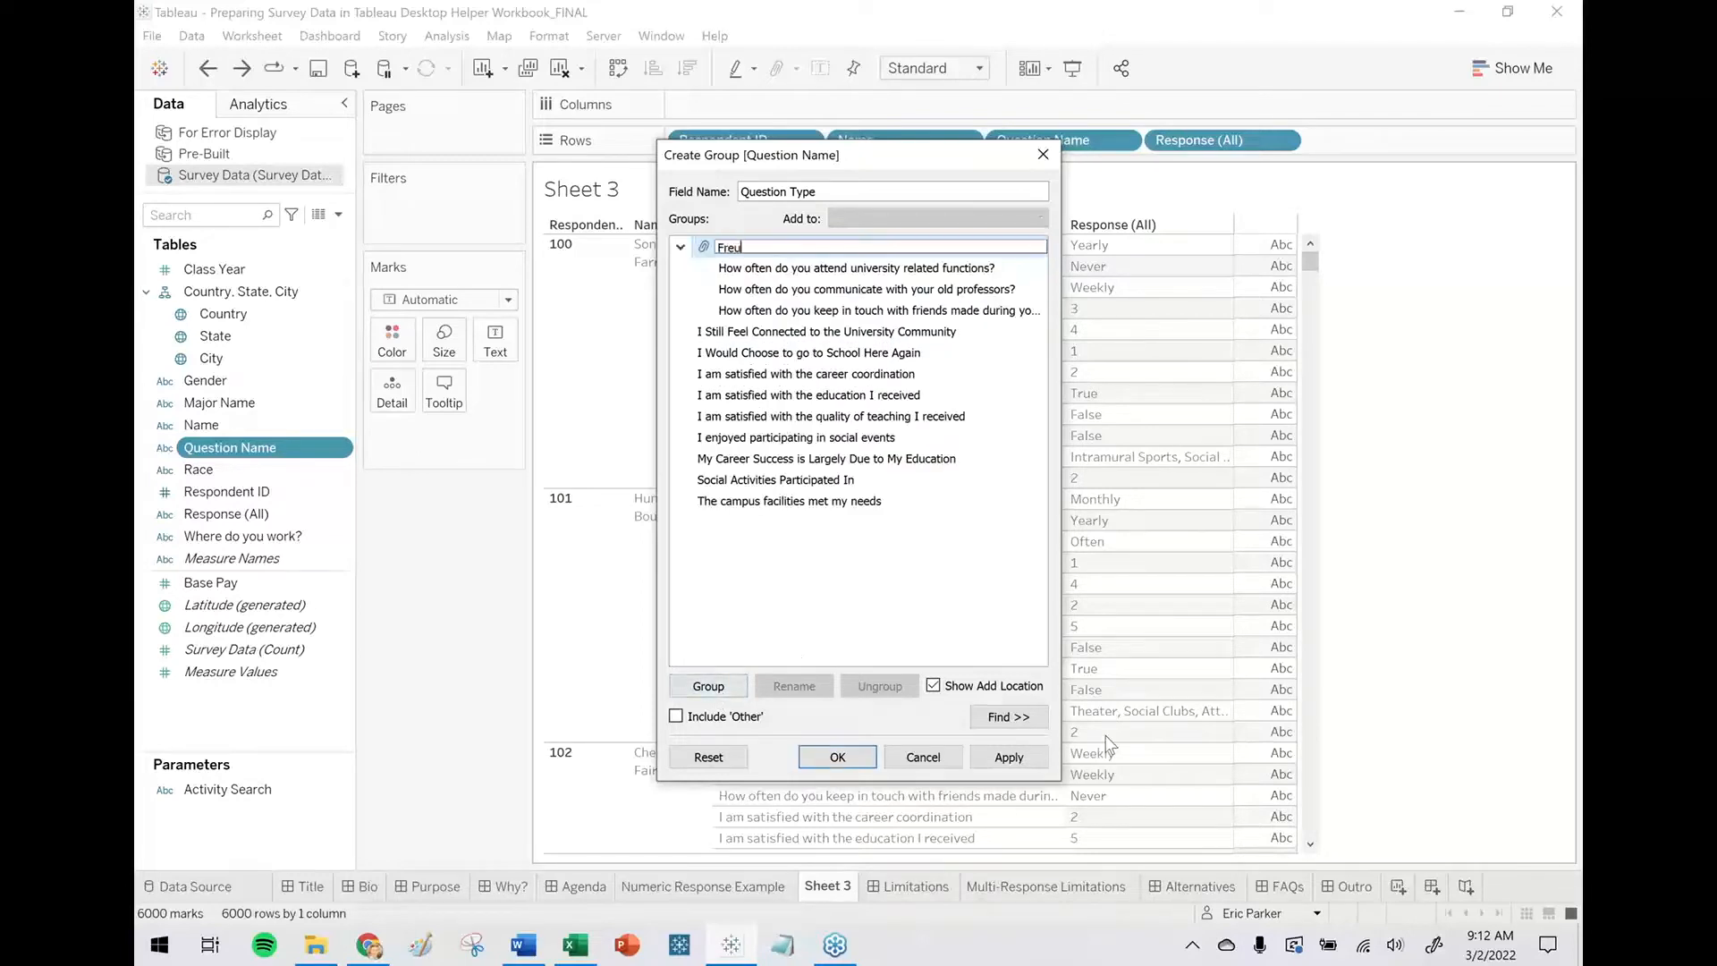
type("quency")
key("Return")
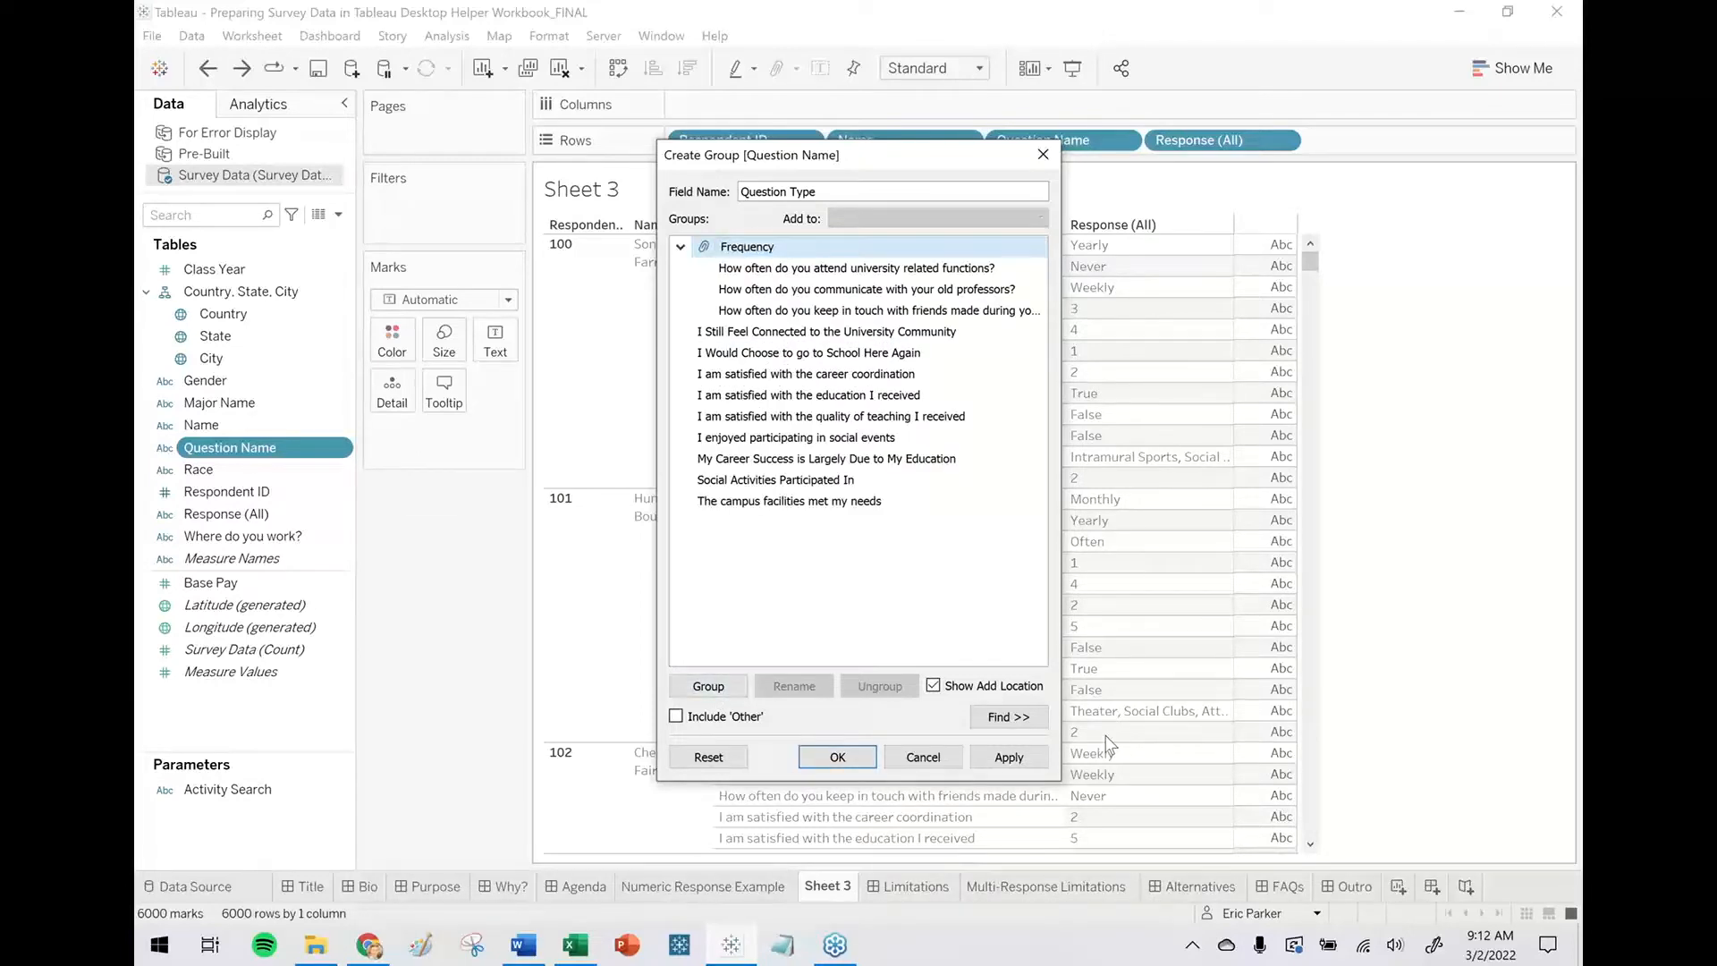
left_click(681, 249)
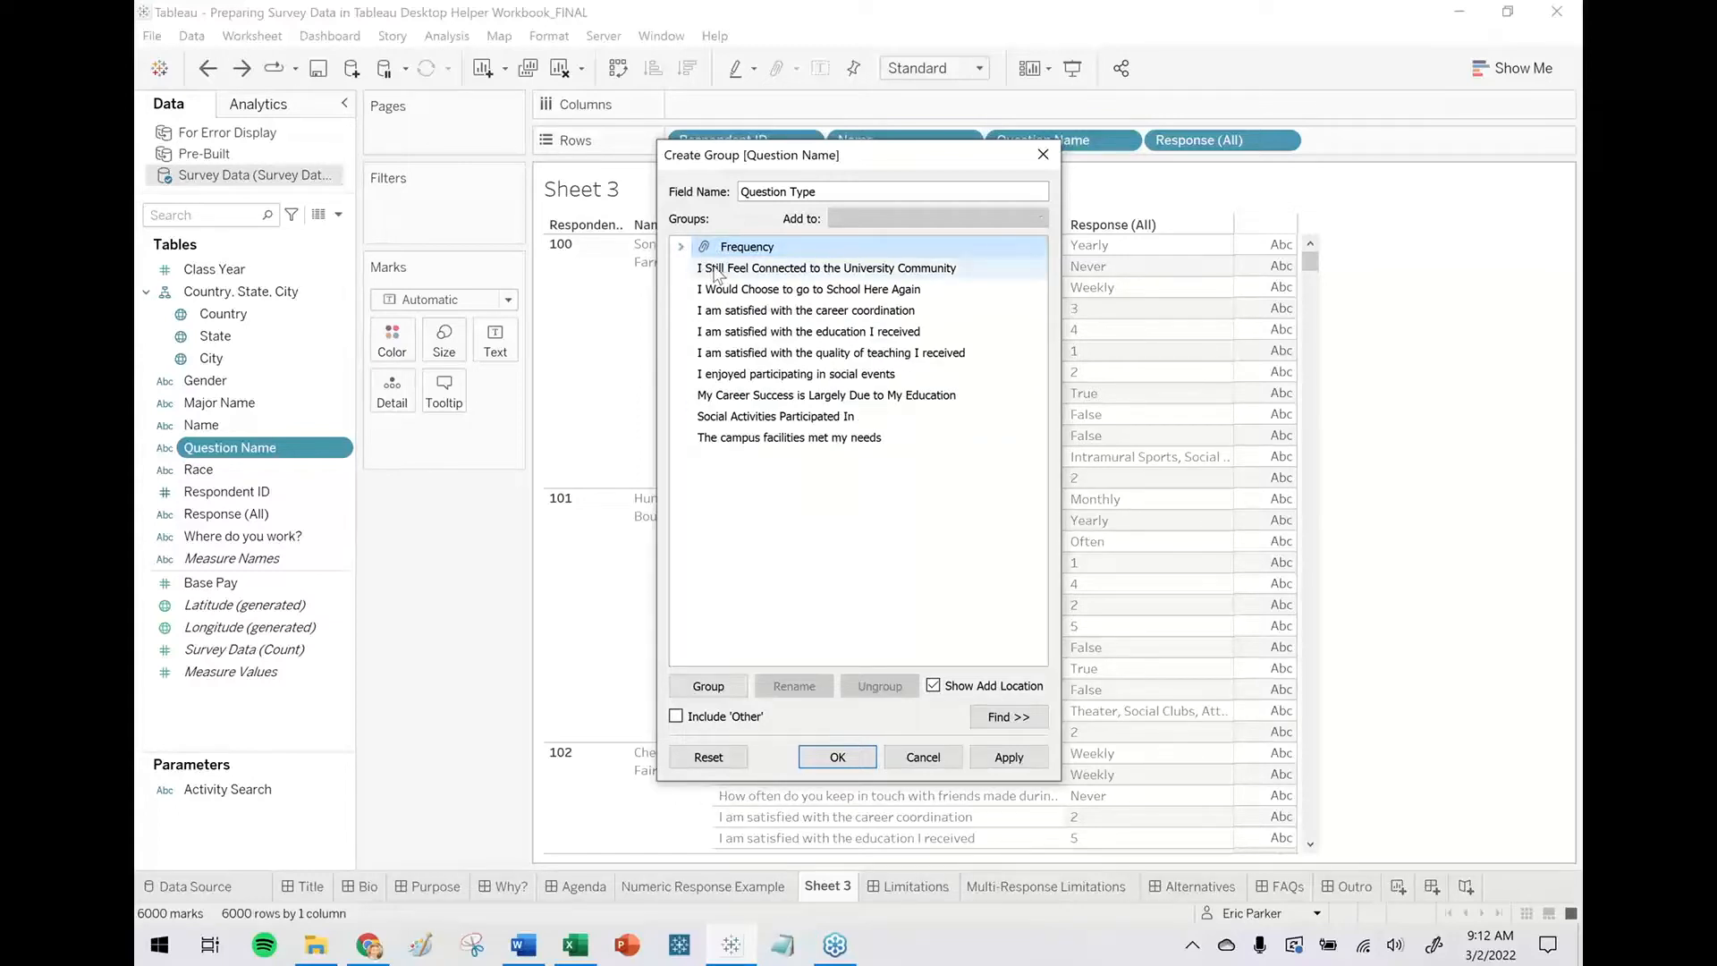
Group Social Activities Participated In as Multi-Response, collapse it, and move the group dialog clear of the response table.
left_click(771, 417)
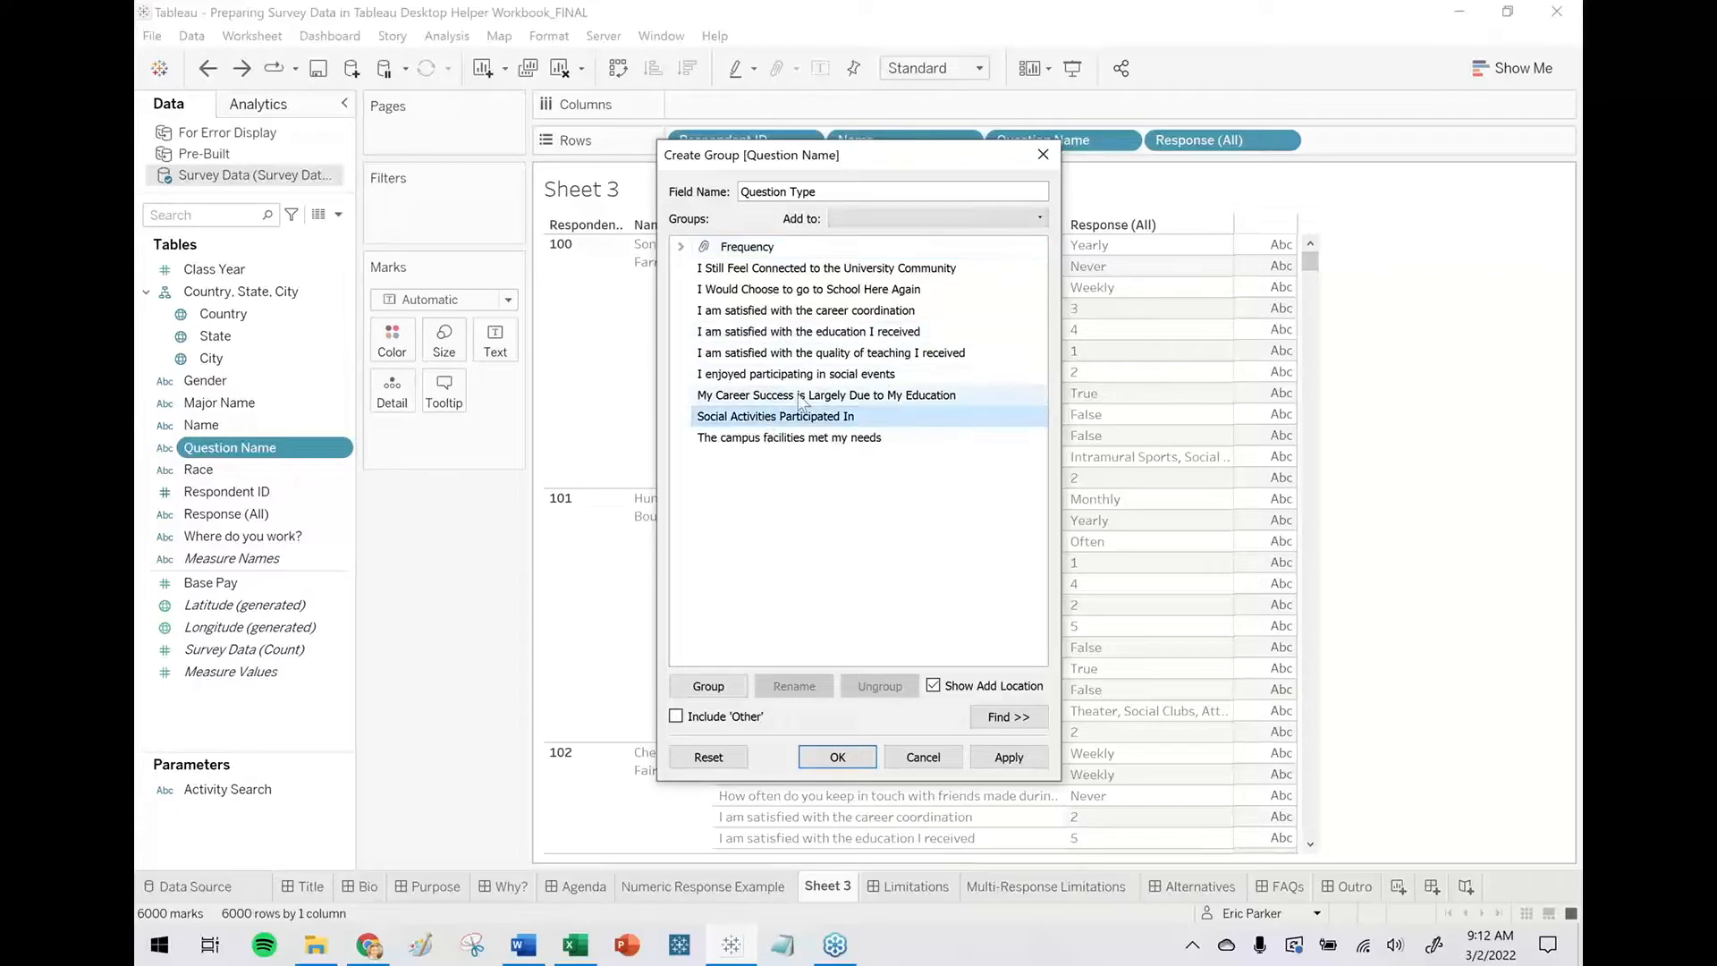
left_click(714, 696)
type("Multi-Response")
key("Return")
left_click(680, 416)
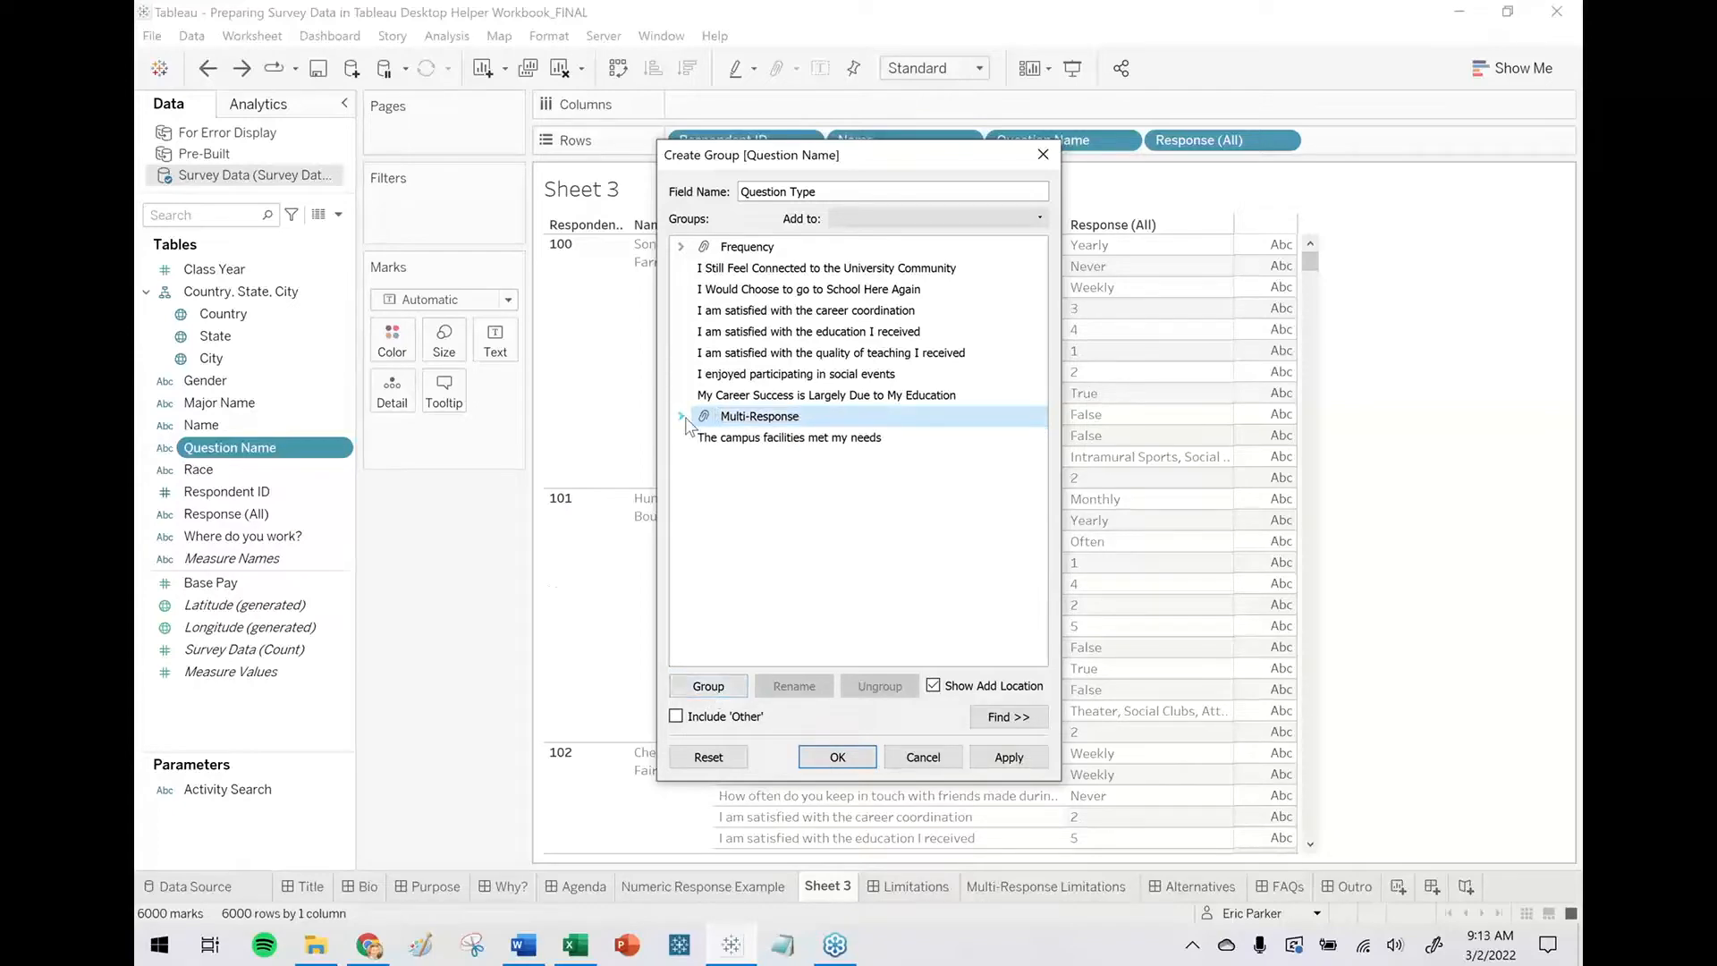
left_click_drag(798, 163, 287, 300)
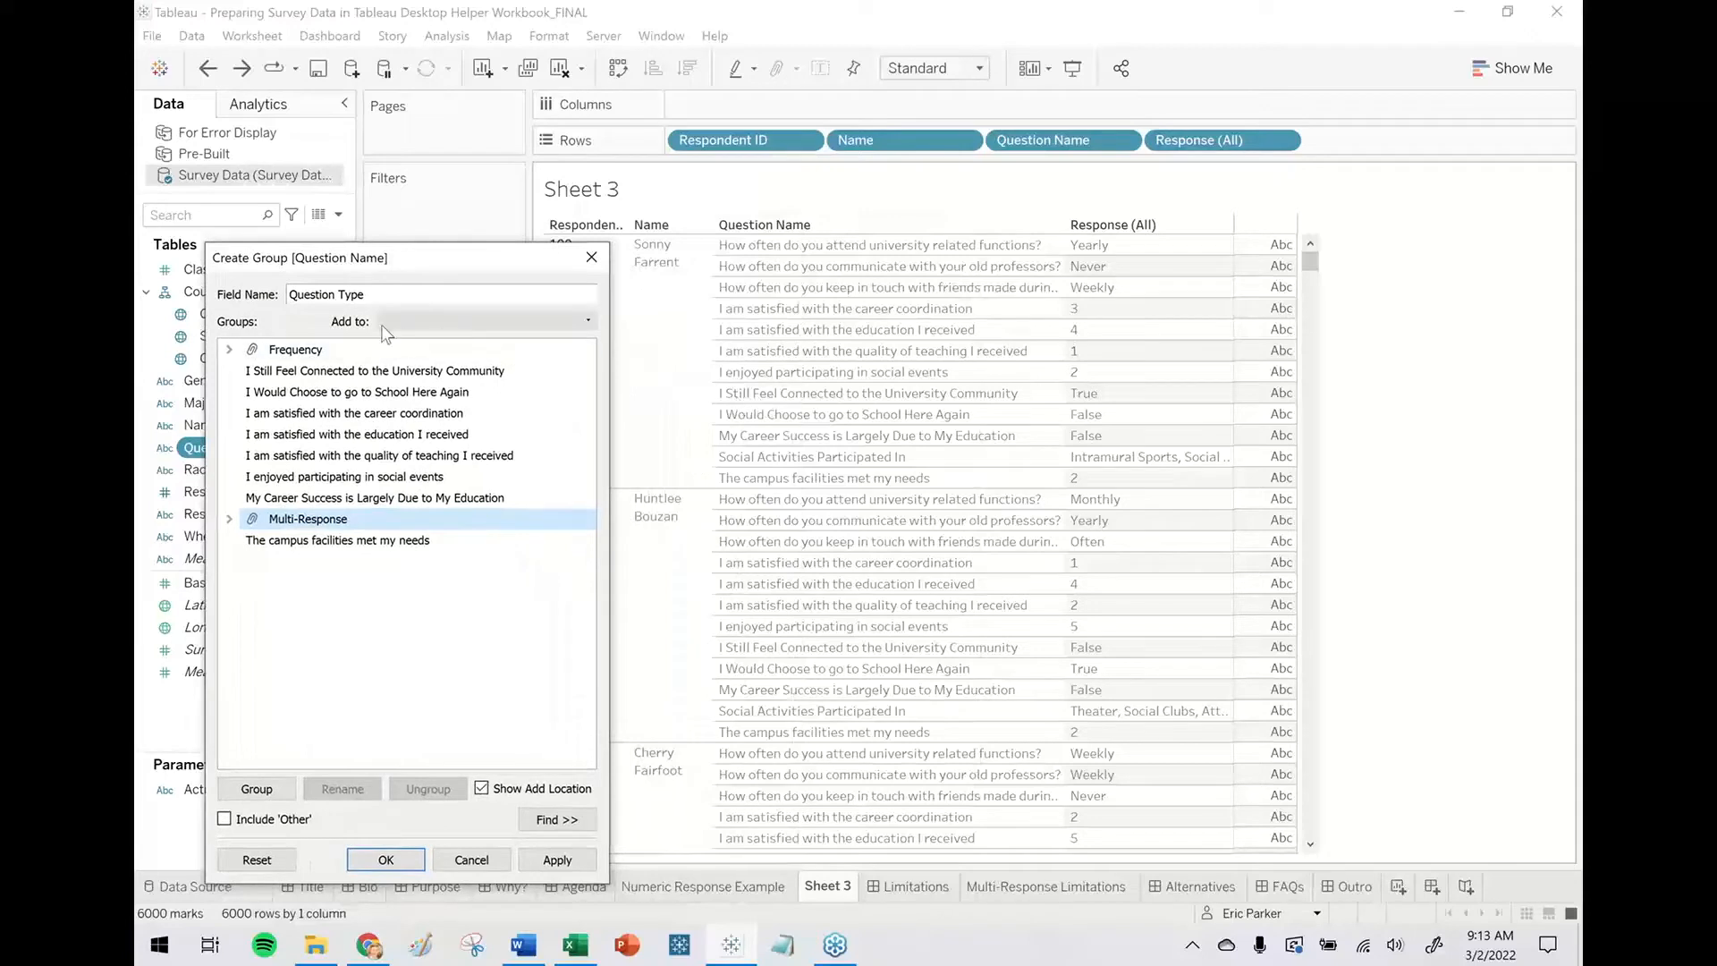
Group the two "I Still Feel Connected" and "I Would Choose" questions with the Career Success question as T/F, and collapse the group.
left_click(288, 373)
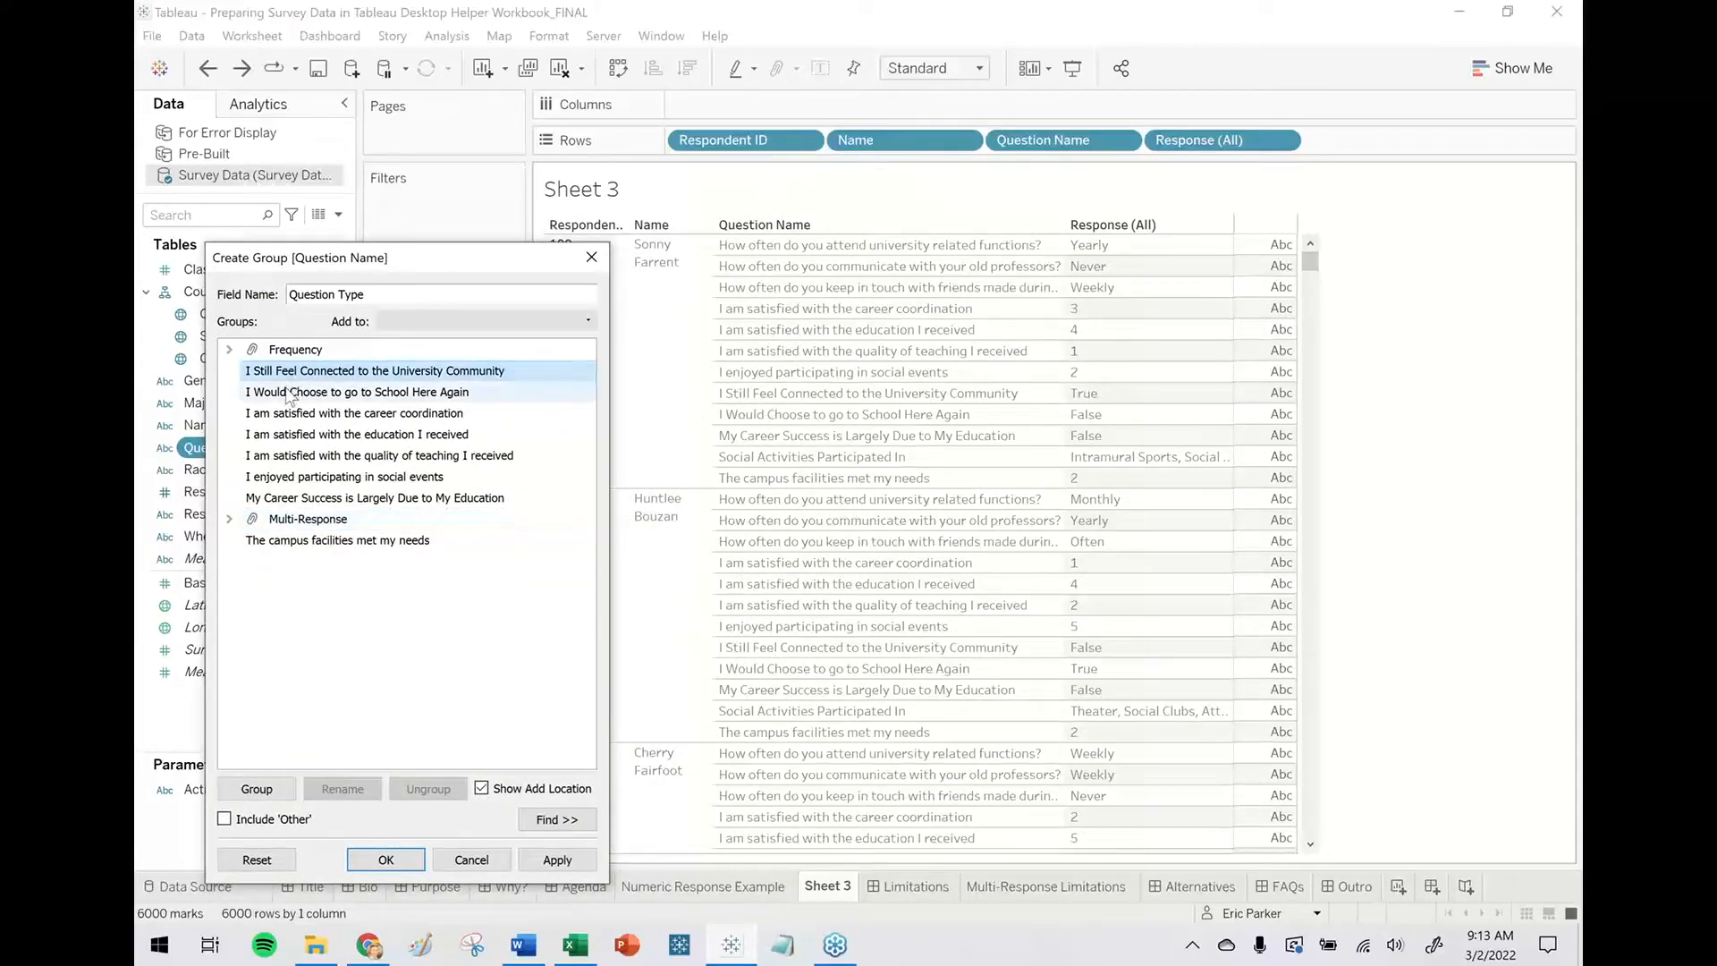
left_click(288, 393, "ctrl")
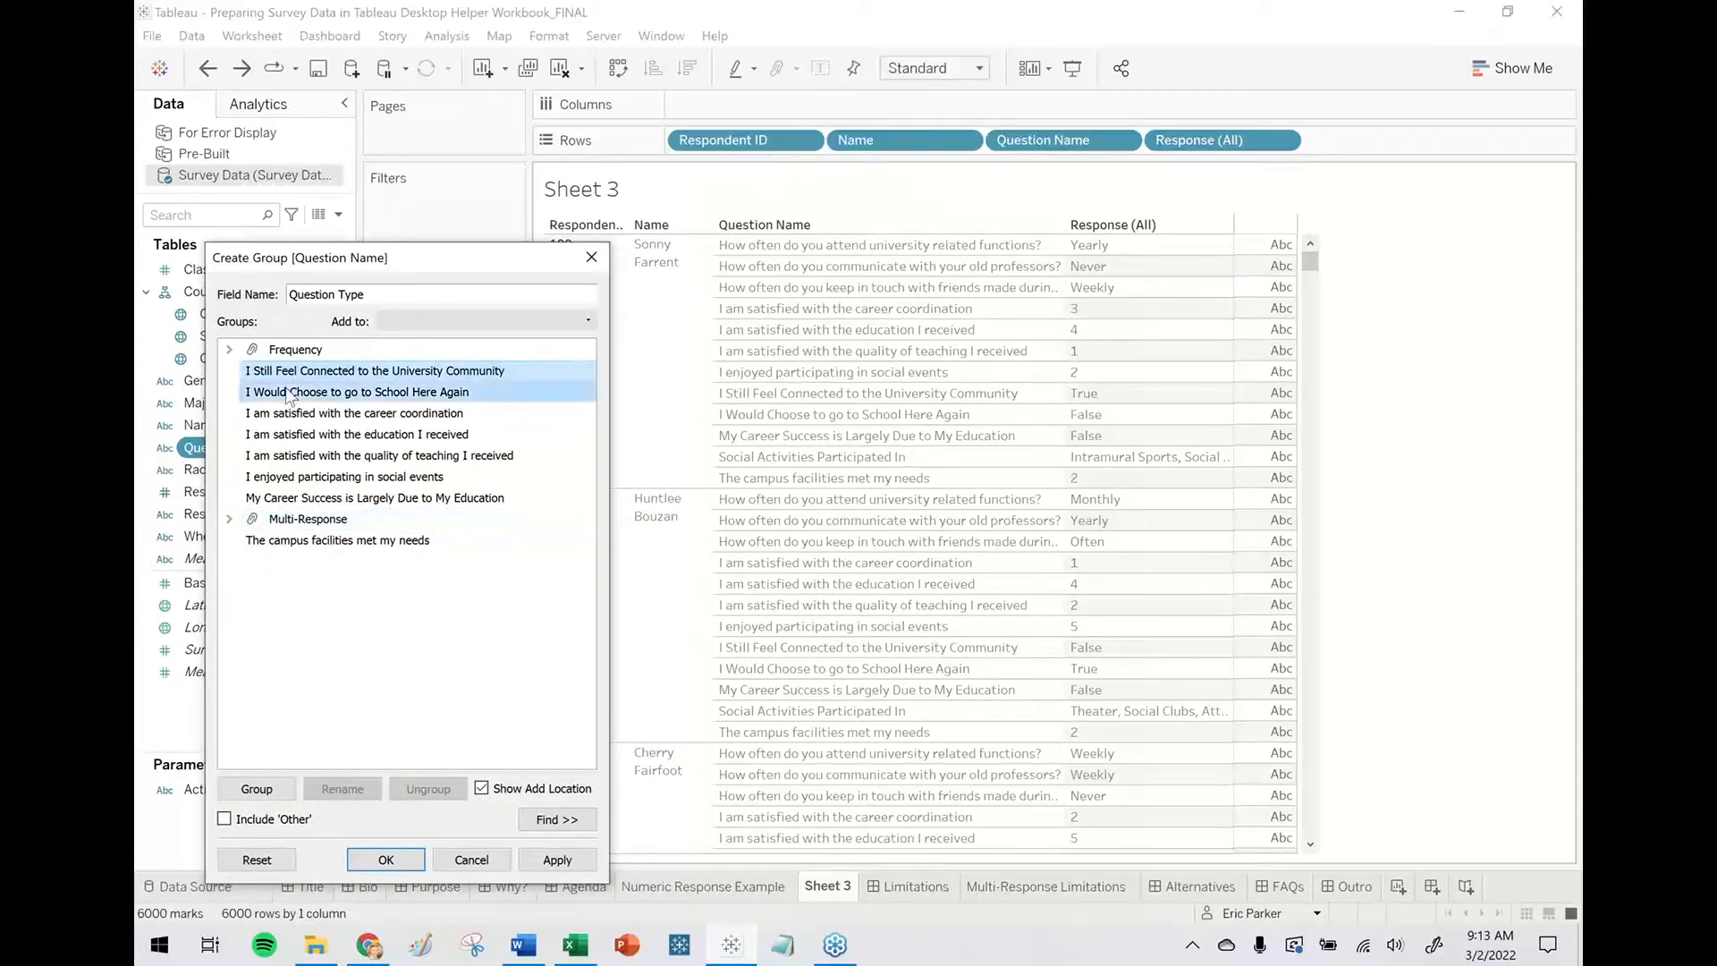
left_click(327, 499, "ctrl")
left_click(260, 790)
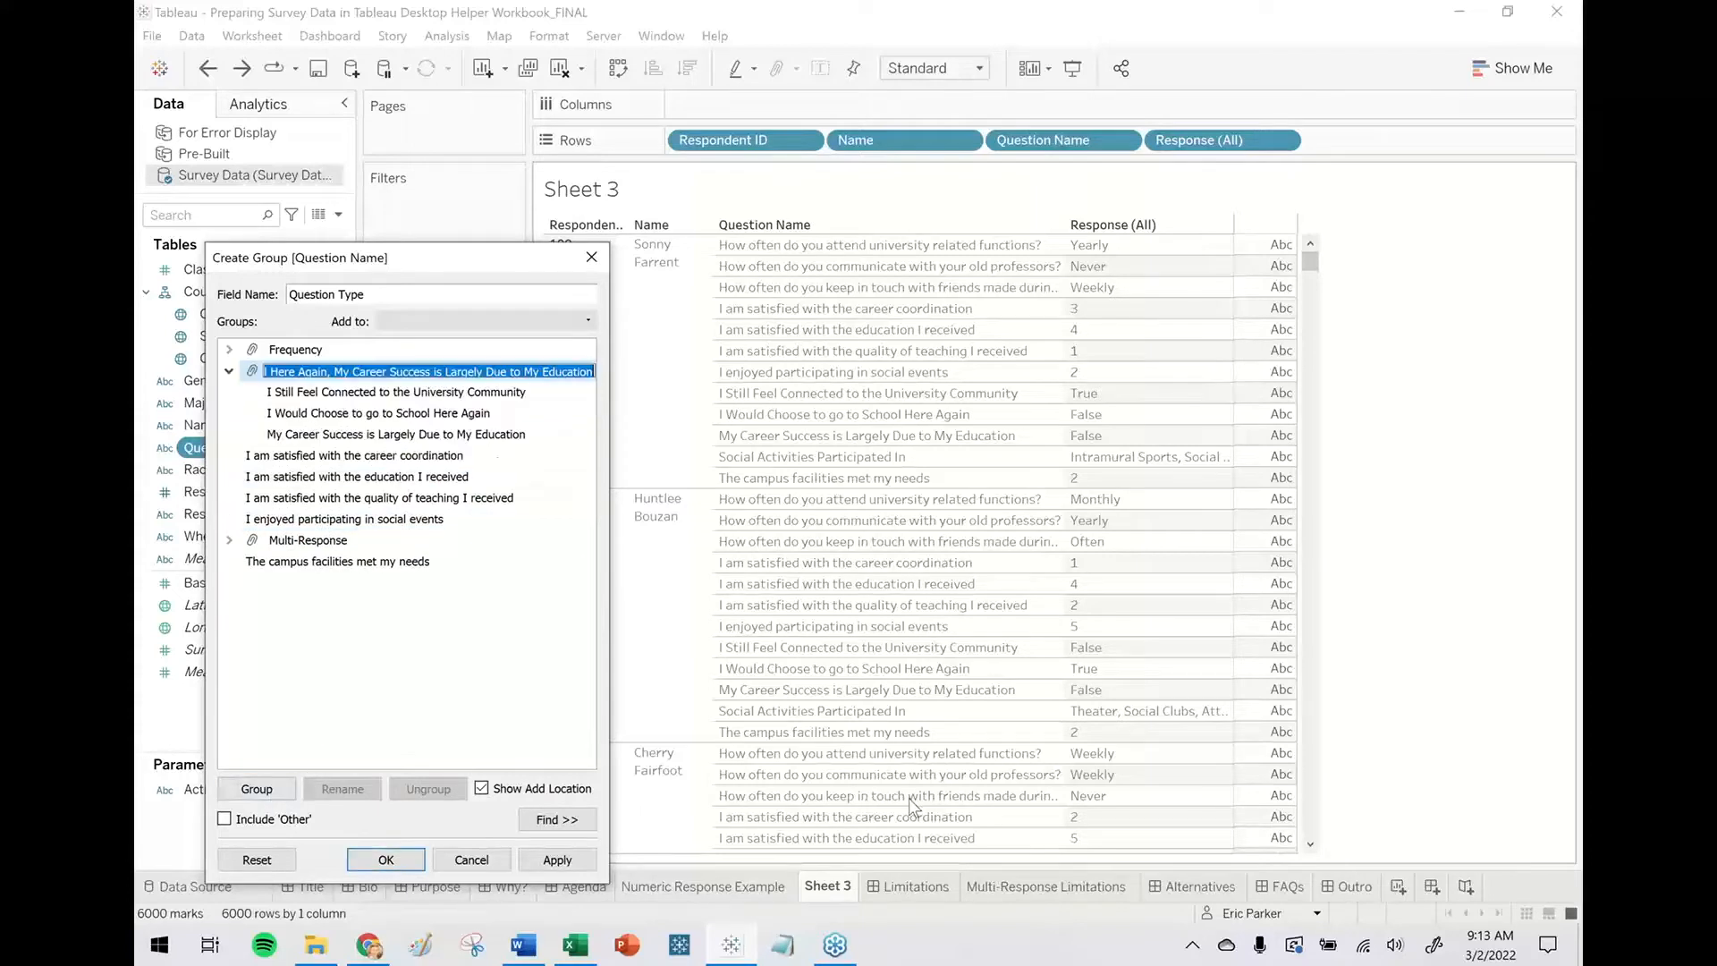
type("T/F")
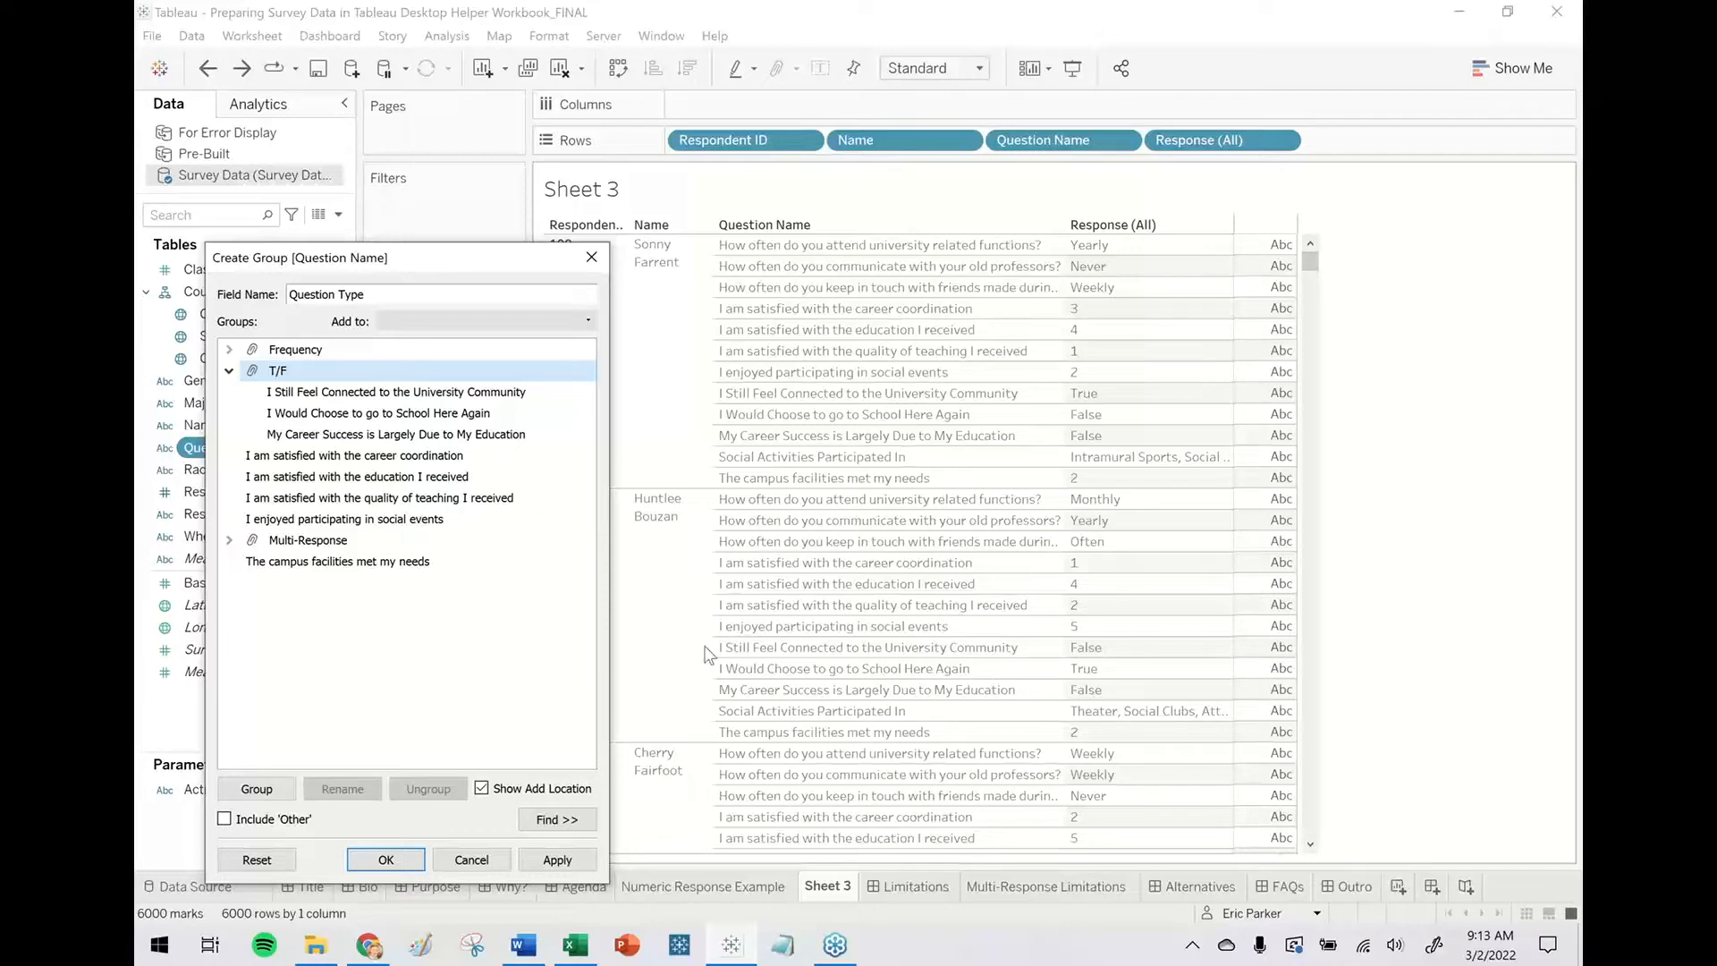
key("Return")
left_click(230, 370)
Group the four satisfaction and social events questions with the campus facilities question as 1-5, collapse the group, and save the Question Type field.
left_click(251, 397)
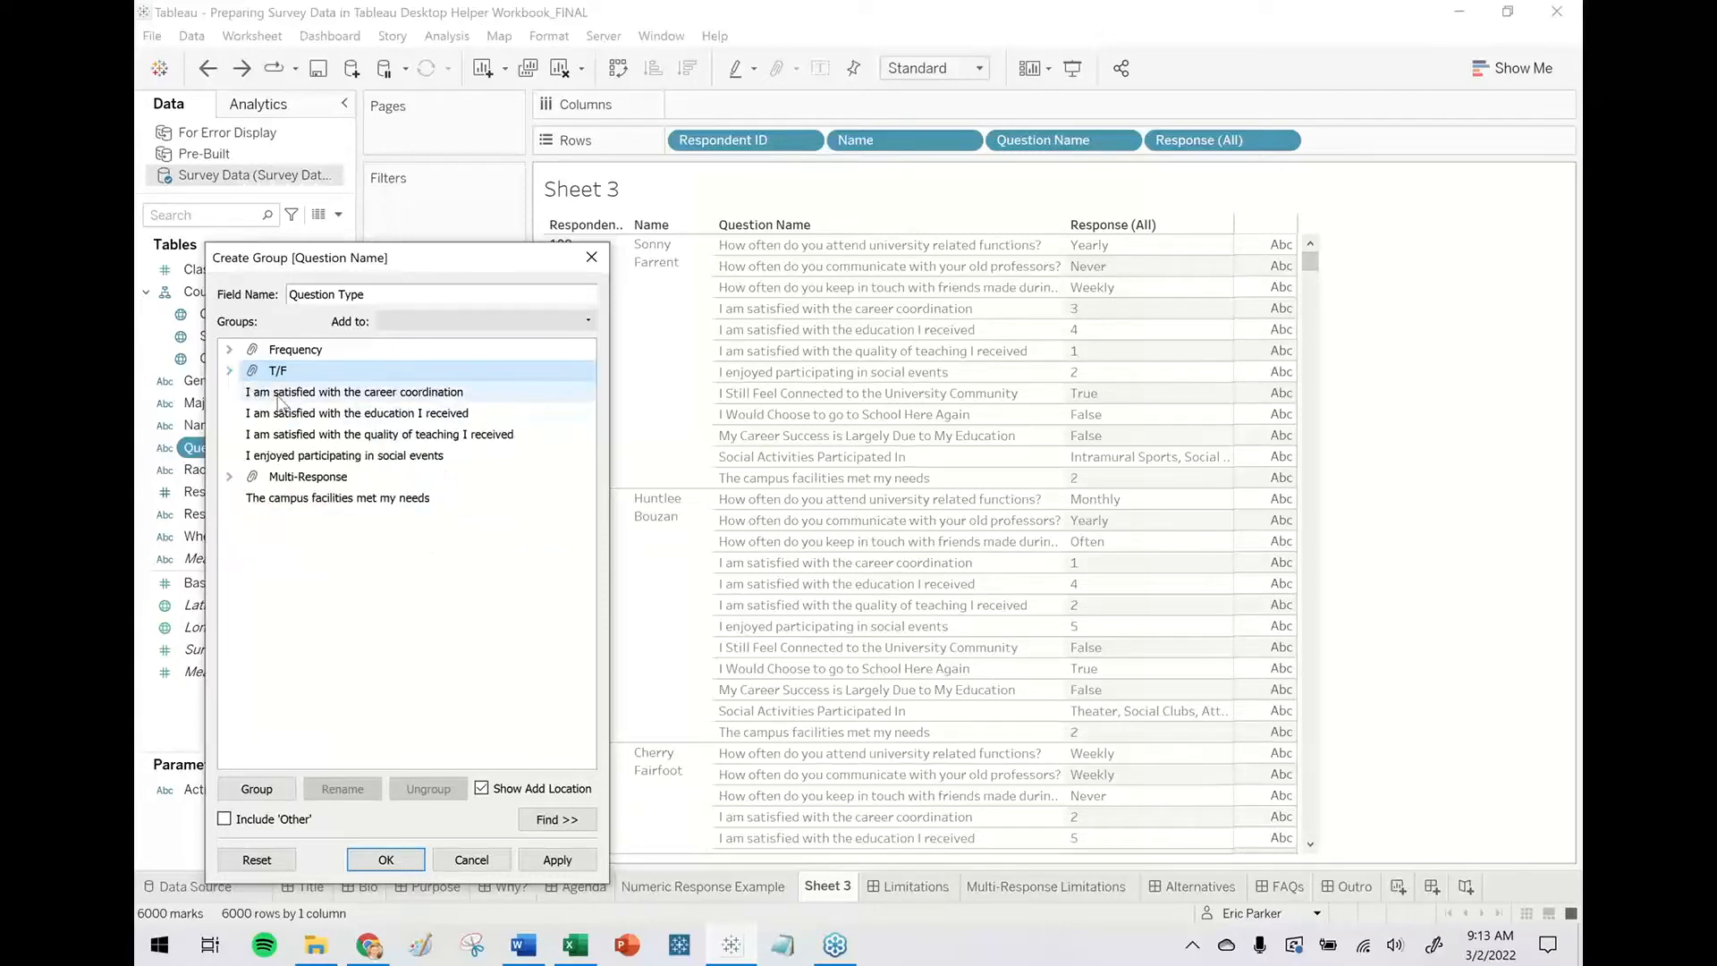
left_click(282, 457, "shift")
left_click(282, 499, "ctrl")
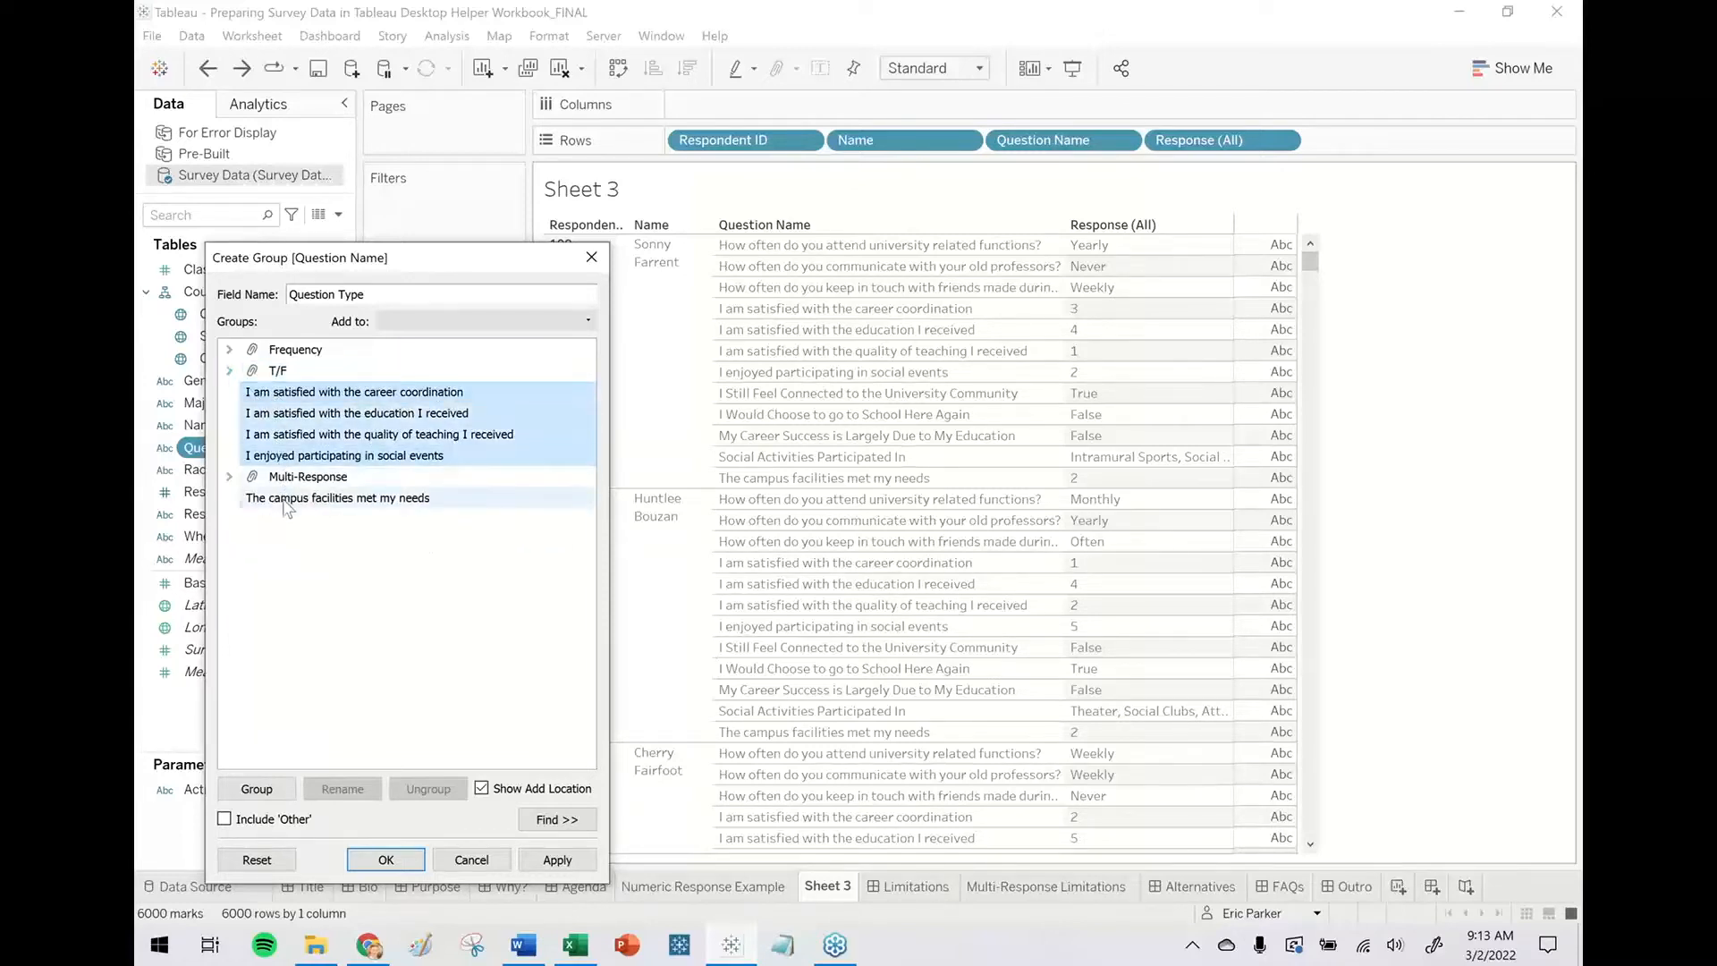
left_click(256, 788)
type("1-5")
key("Return")
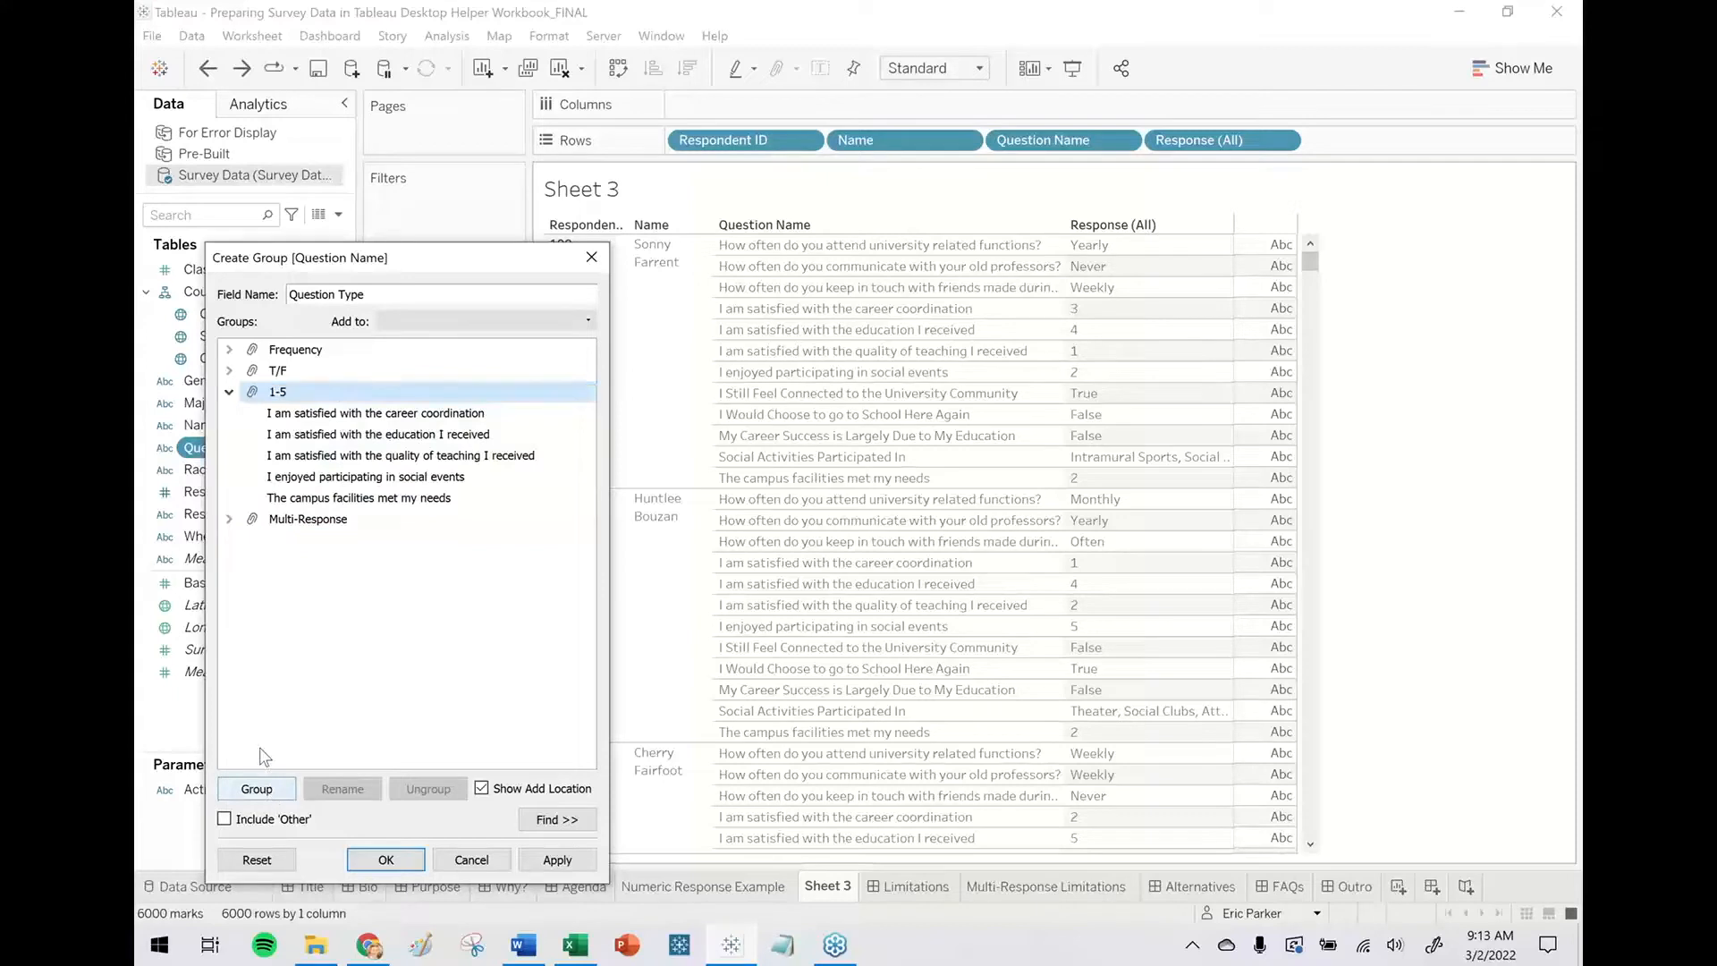
left_click(229, 391)
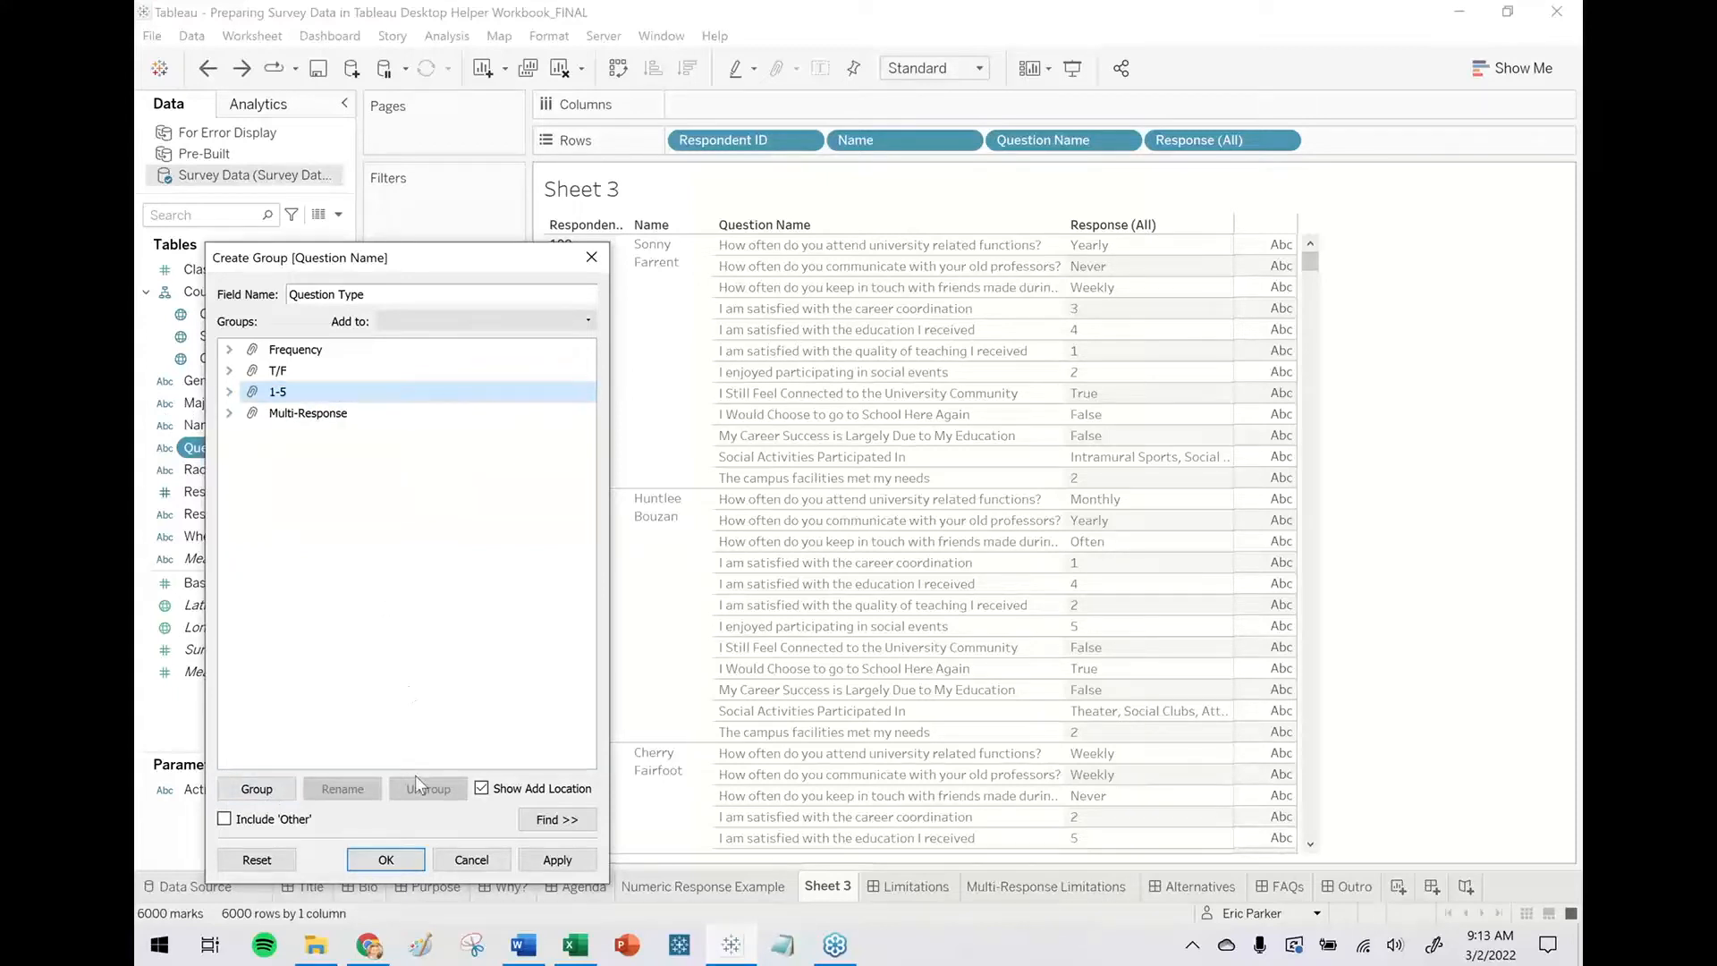
left_click(385, 859)
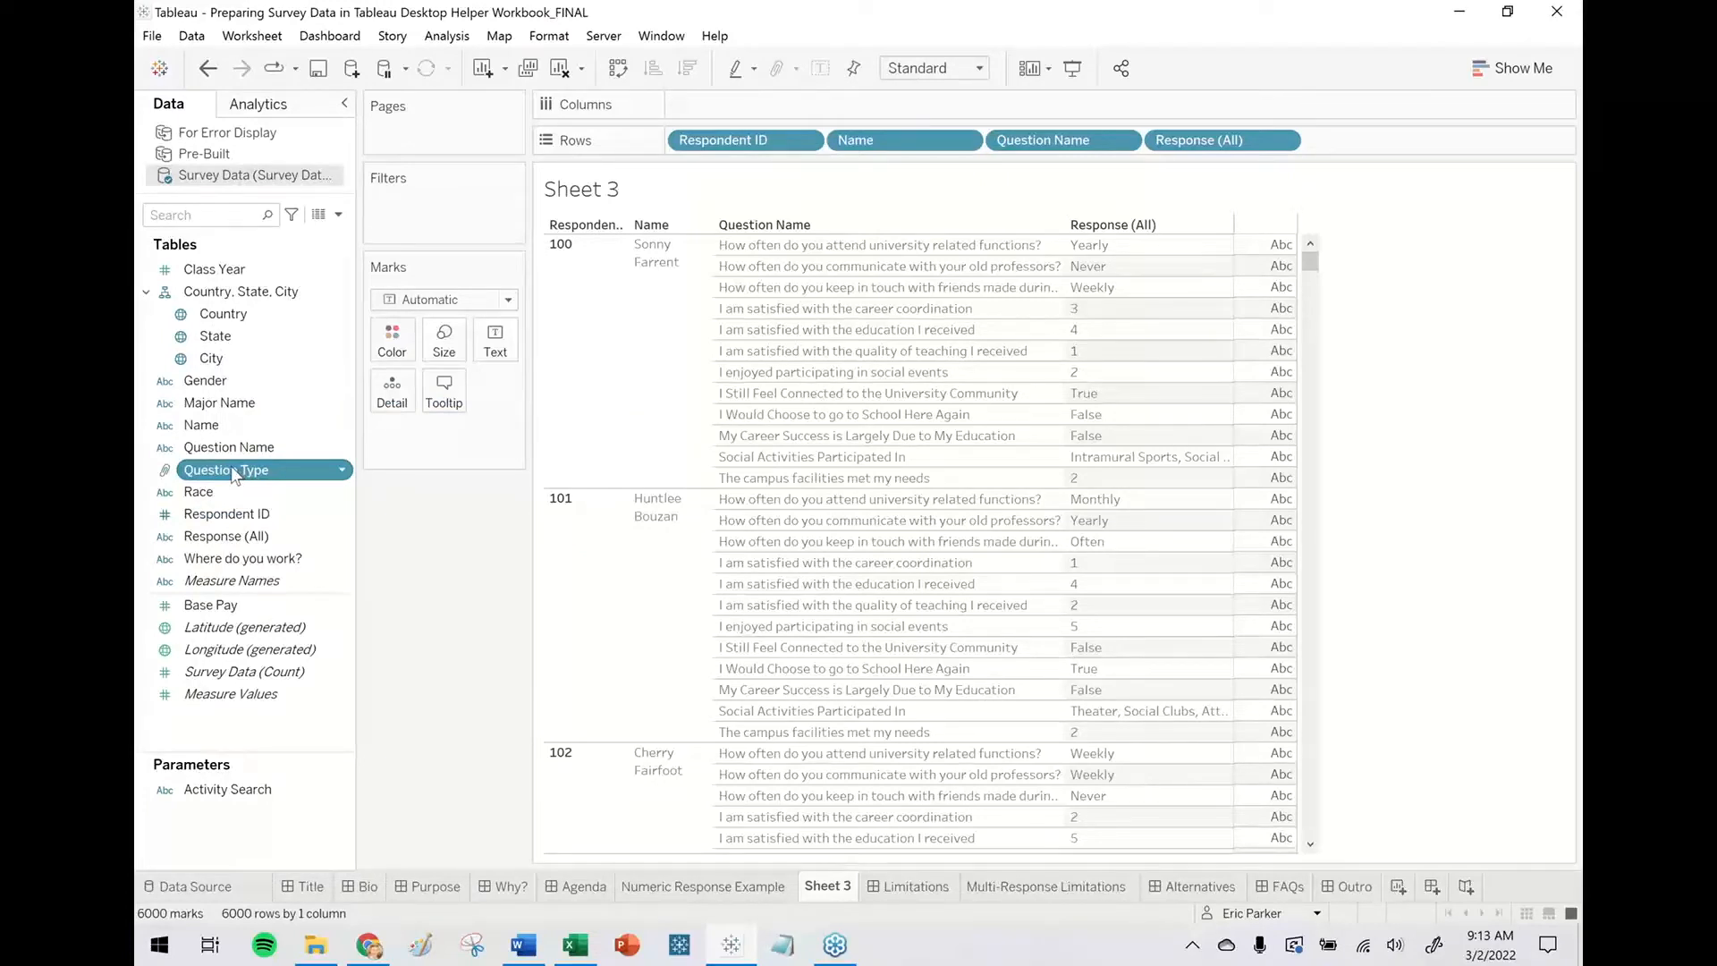
Filter Sheet 3 by Question Type to show only the T/F questions.
left_click_drag(262, 469, 423, 214)
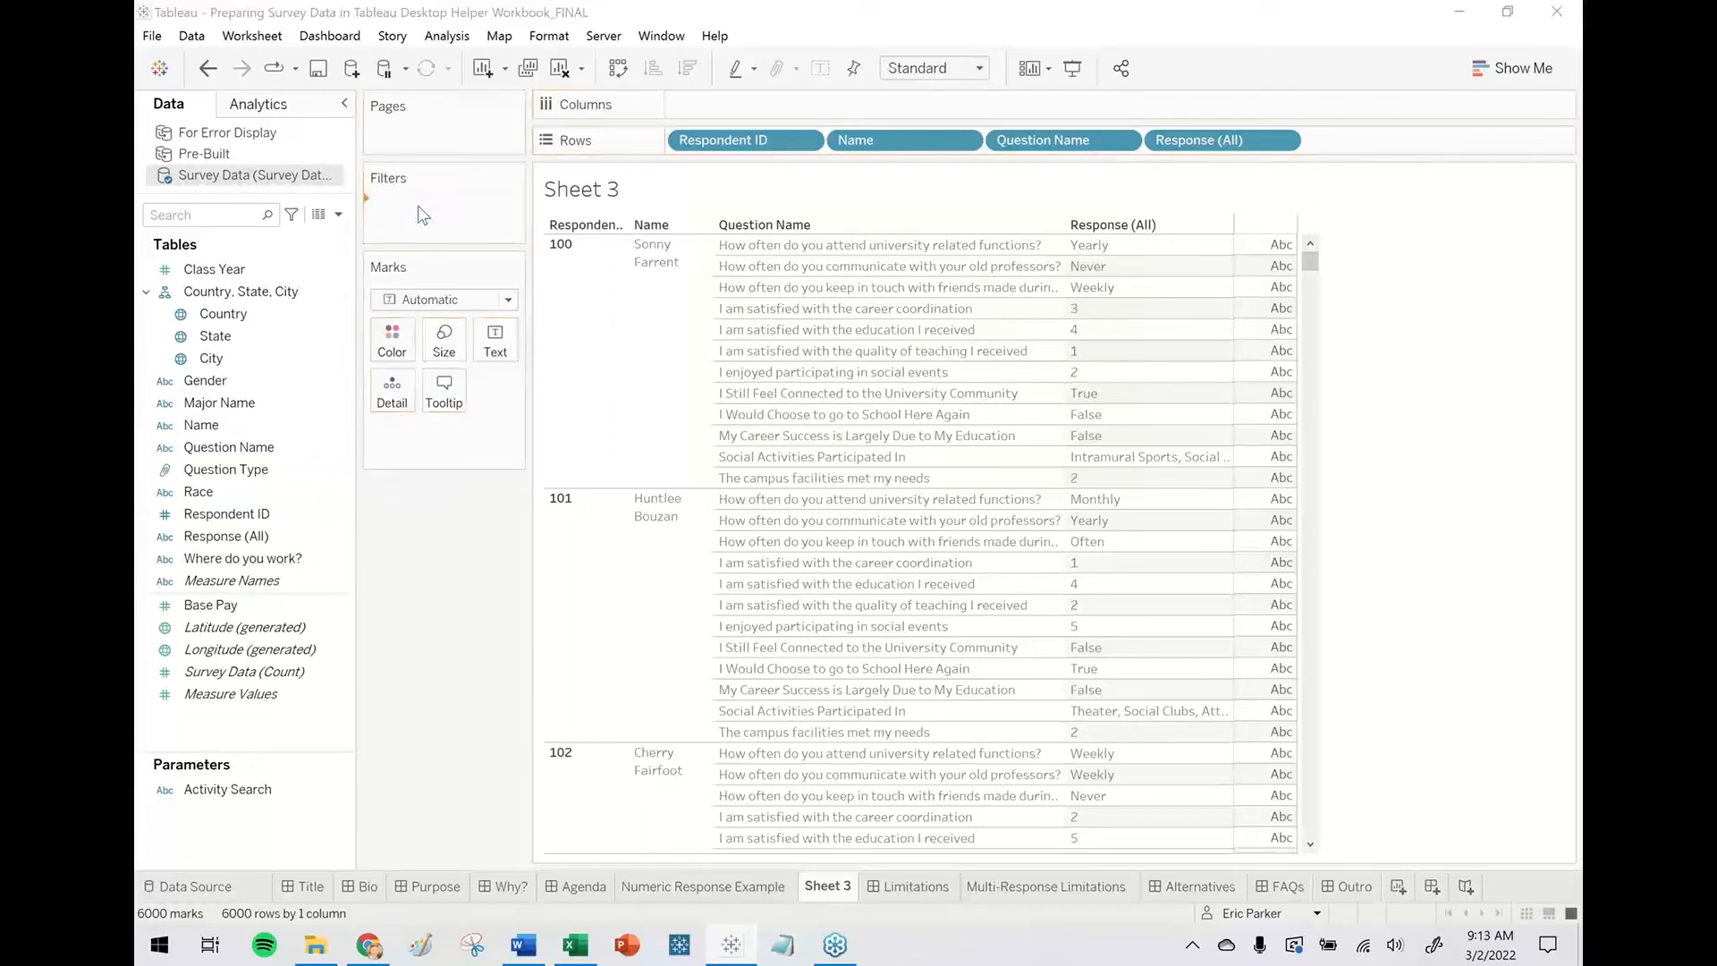
left_click(660, 368)
left_click(874, 733)
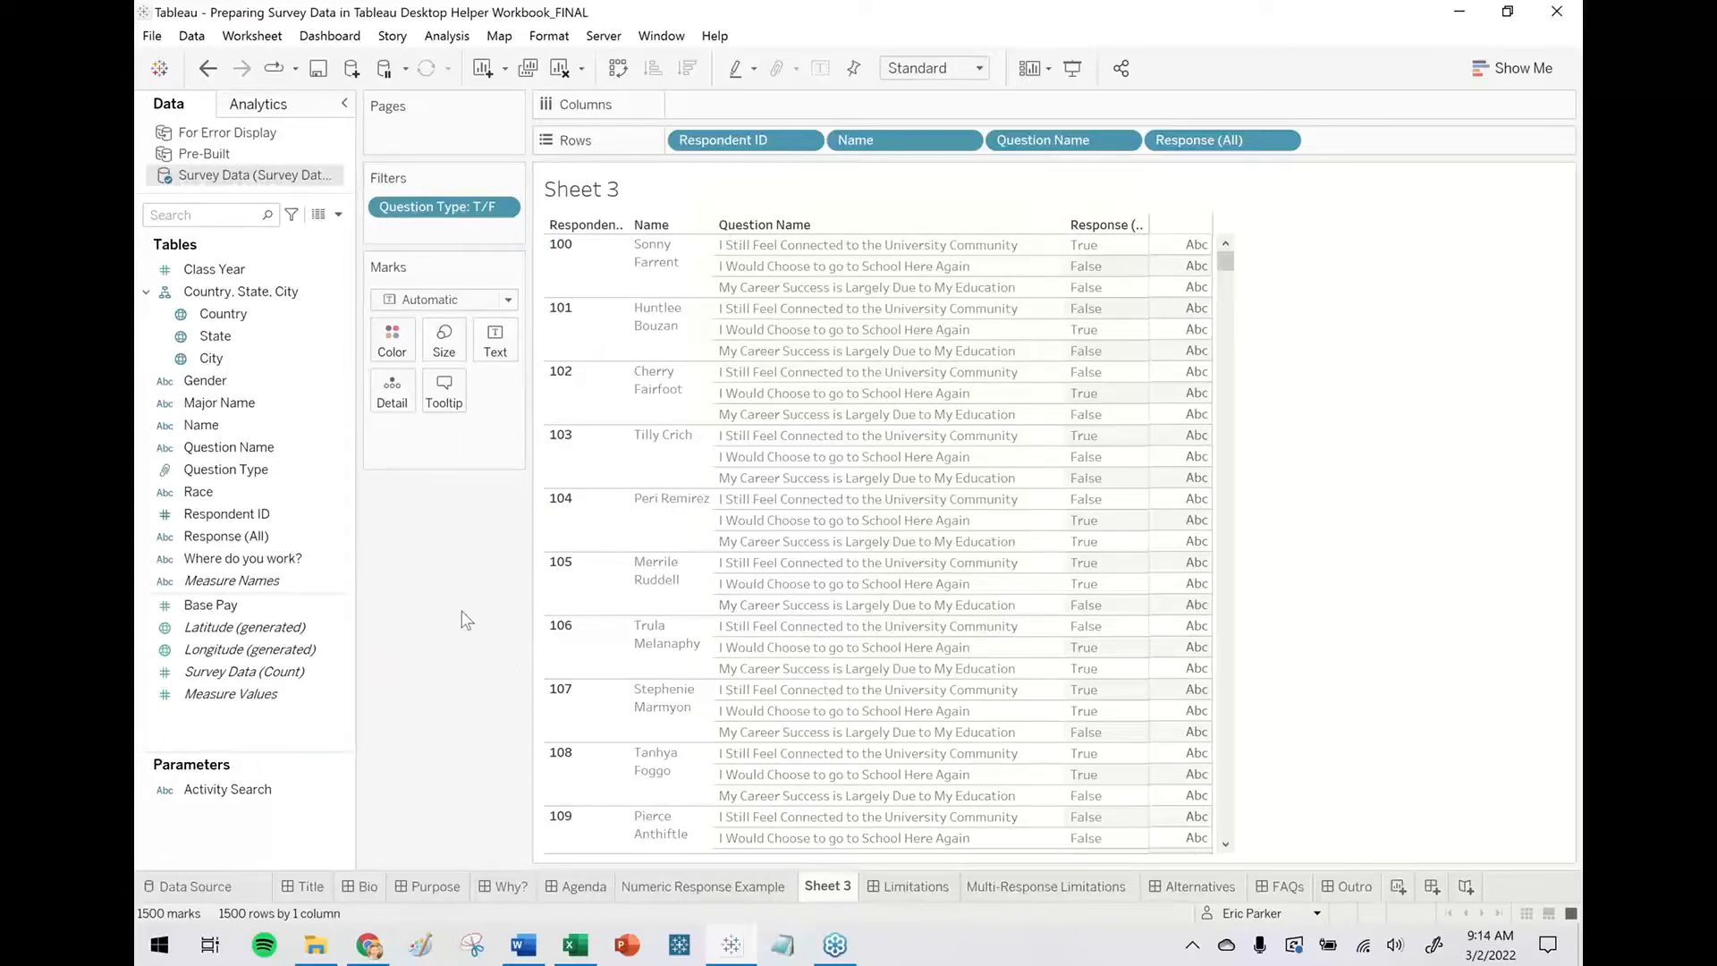
Review the Numeric Response Example sheet's response chart and return to Sheet 3.
left_click(670, 888)
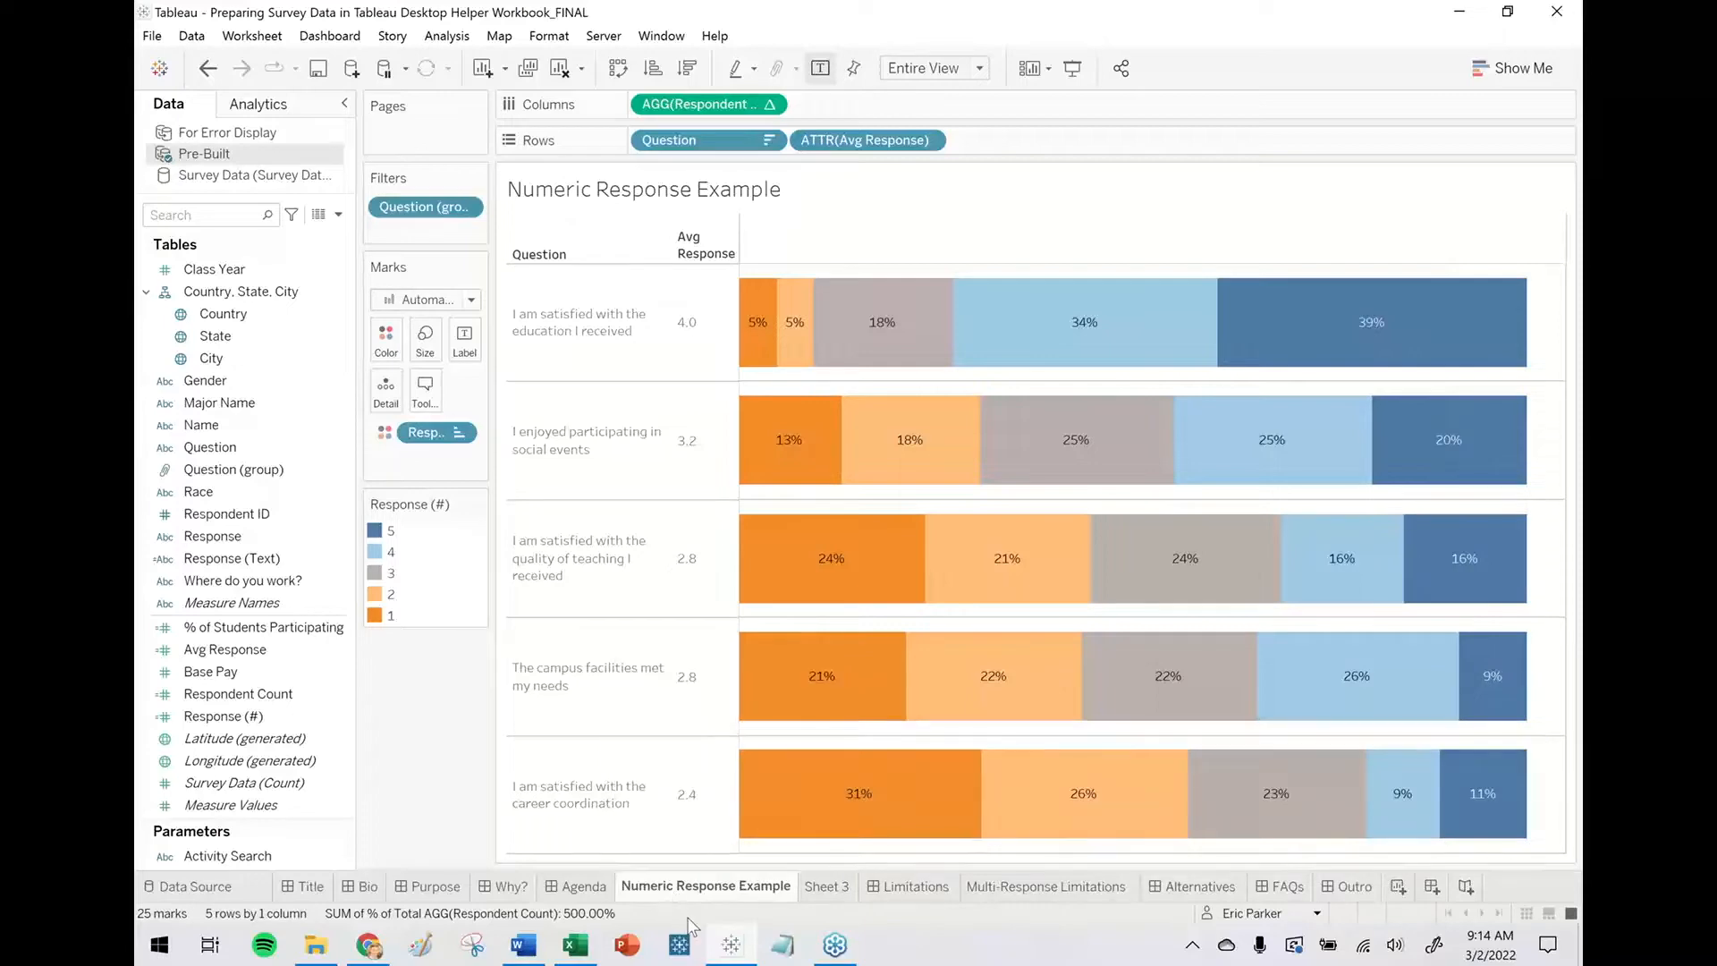
left_click(828, 891)
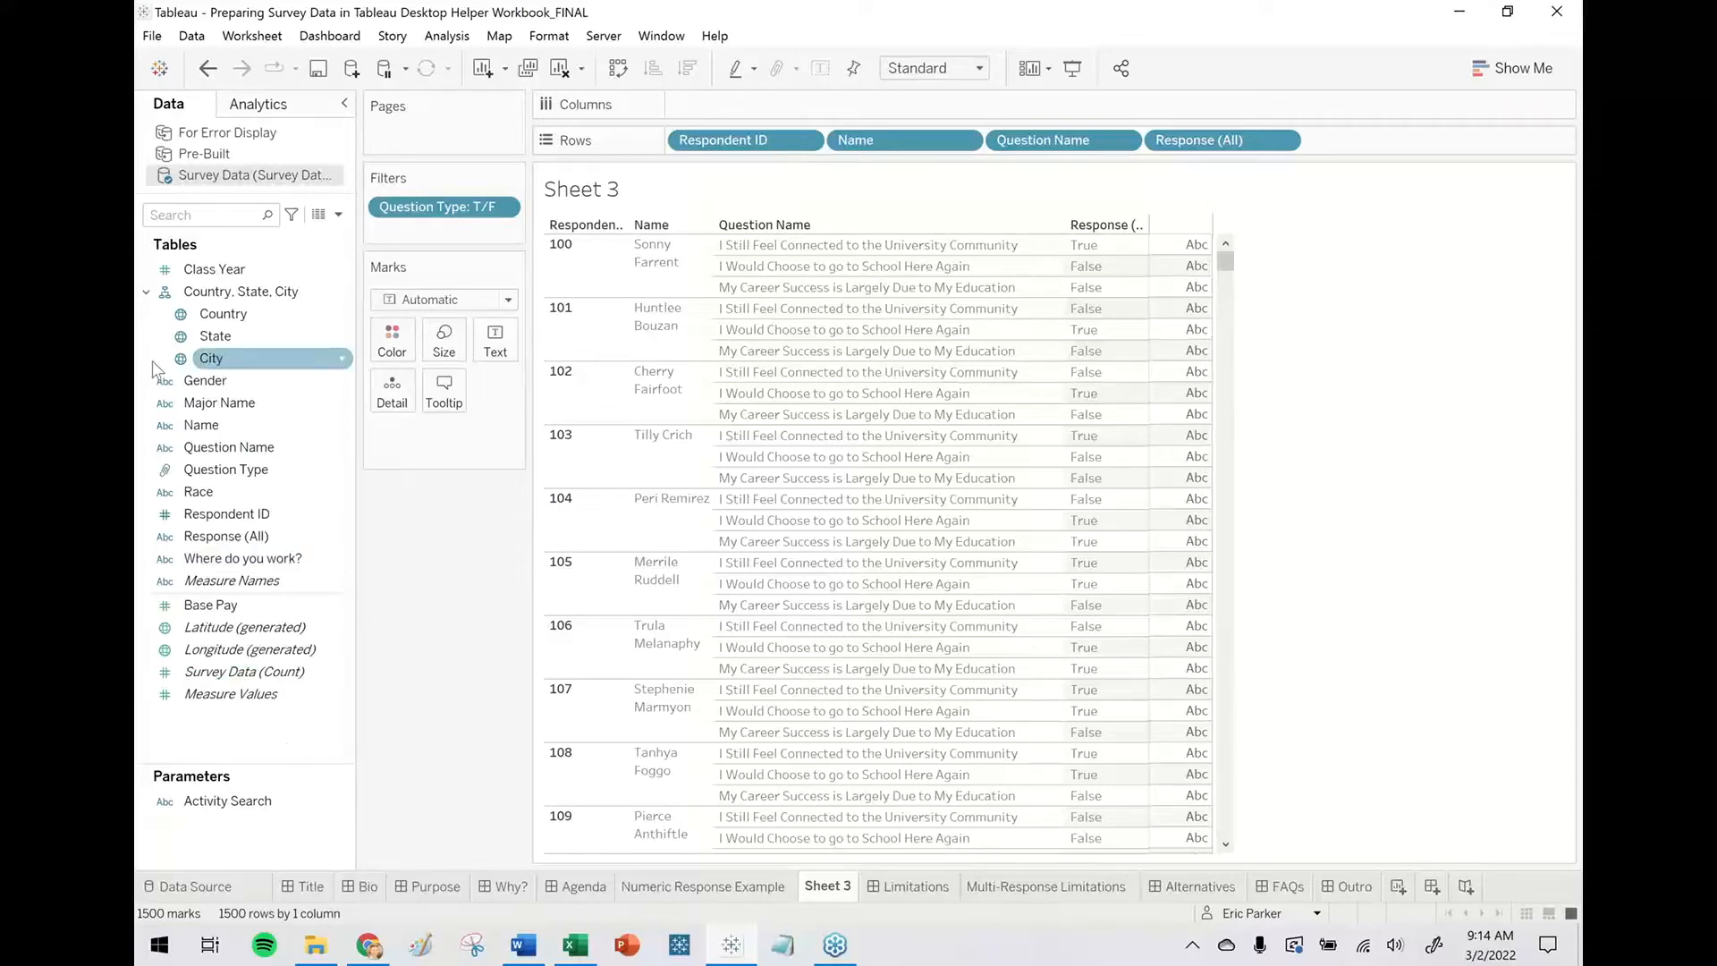
right_click(224, 481)
left_click(470, 658)
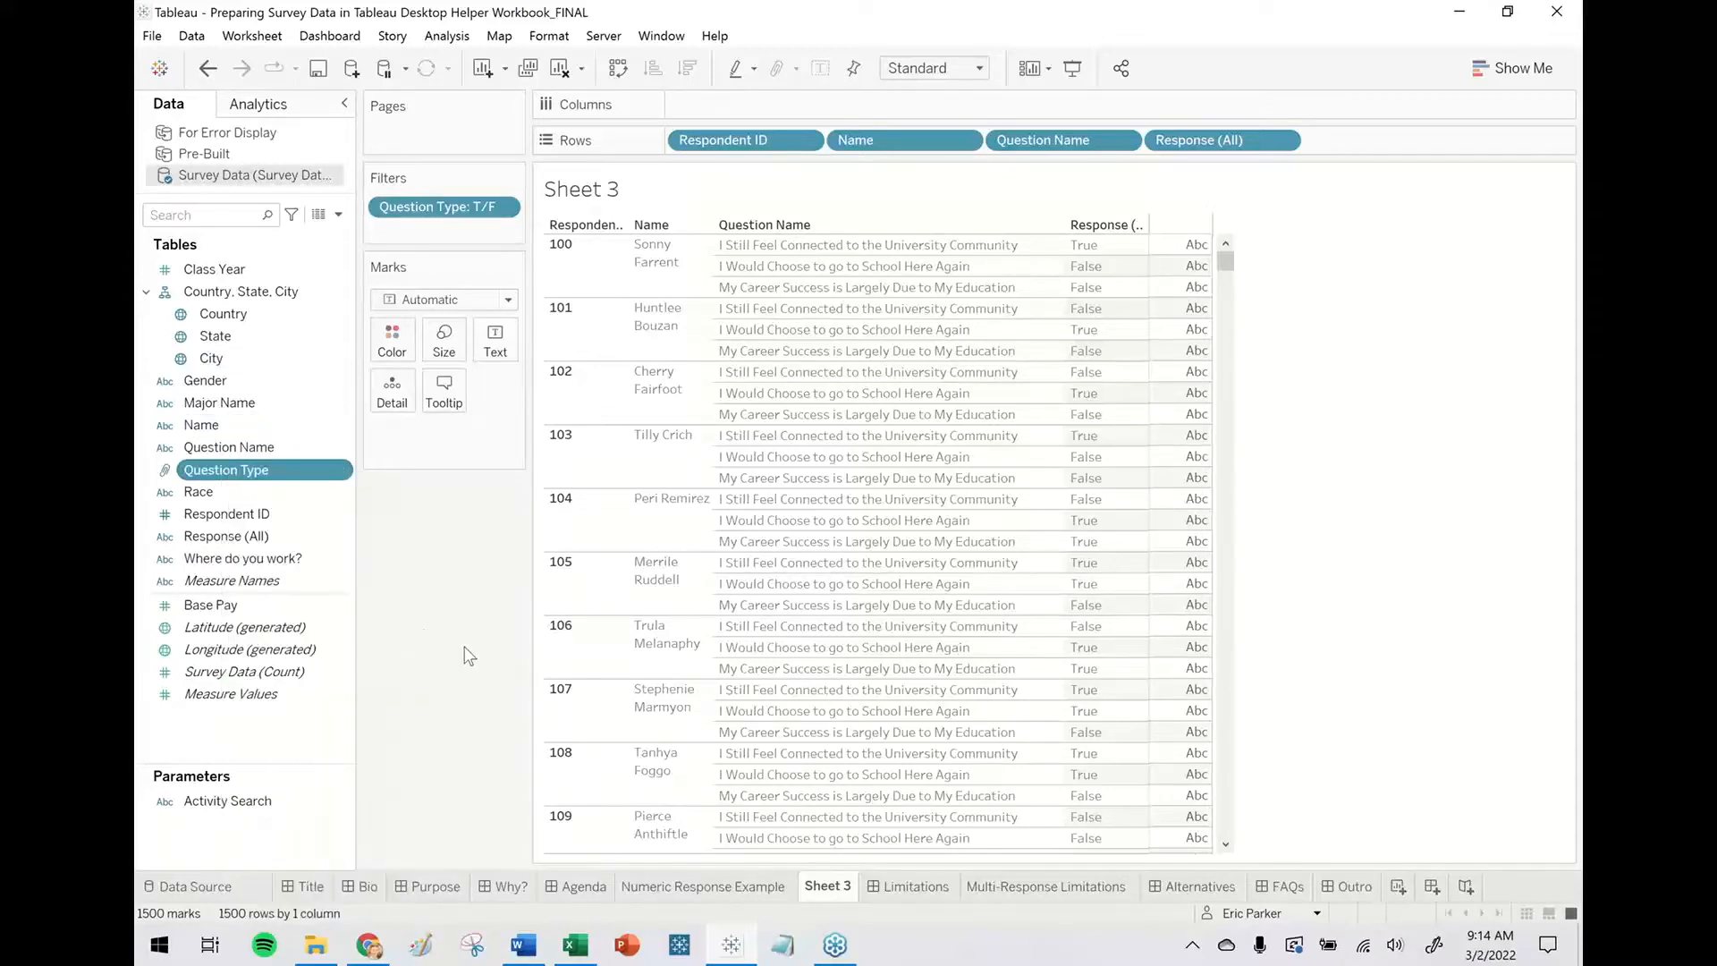
Insert a new worksheet after Sheet 3 and list the Question Type values on its rows.
right_click(841, 886)
left_click(912, 522)
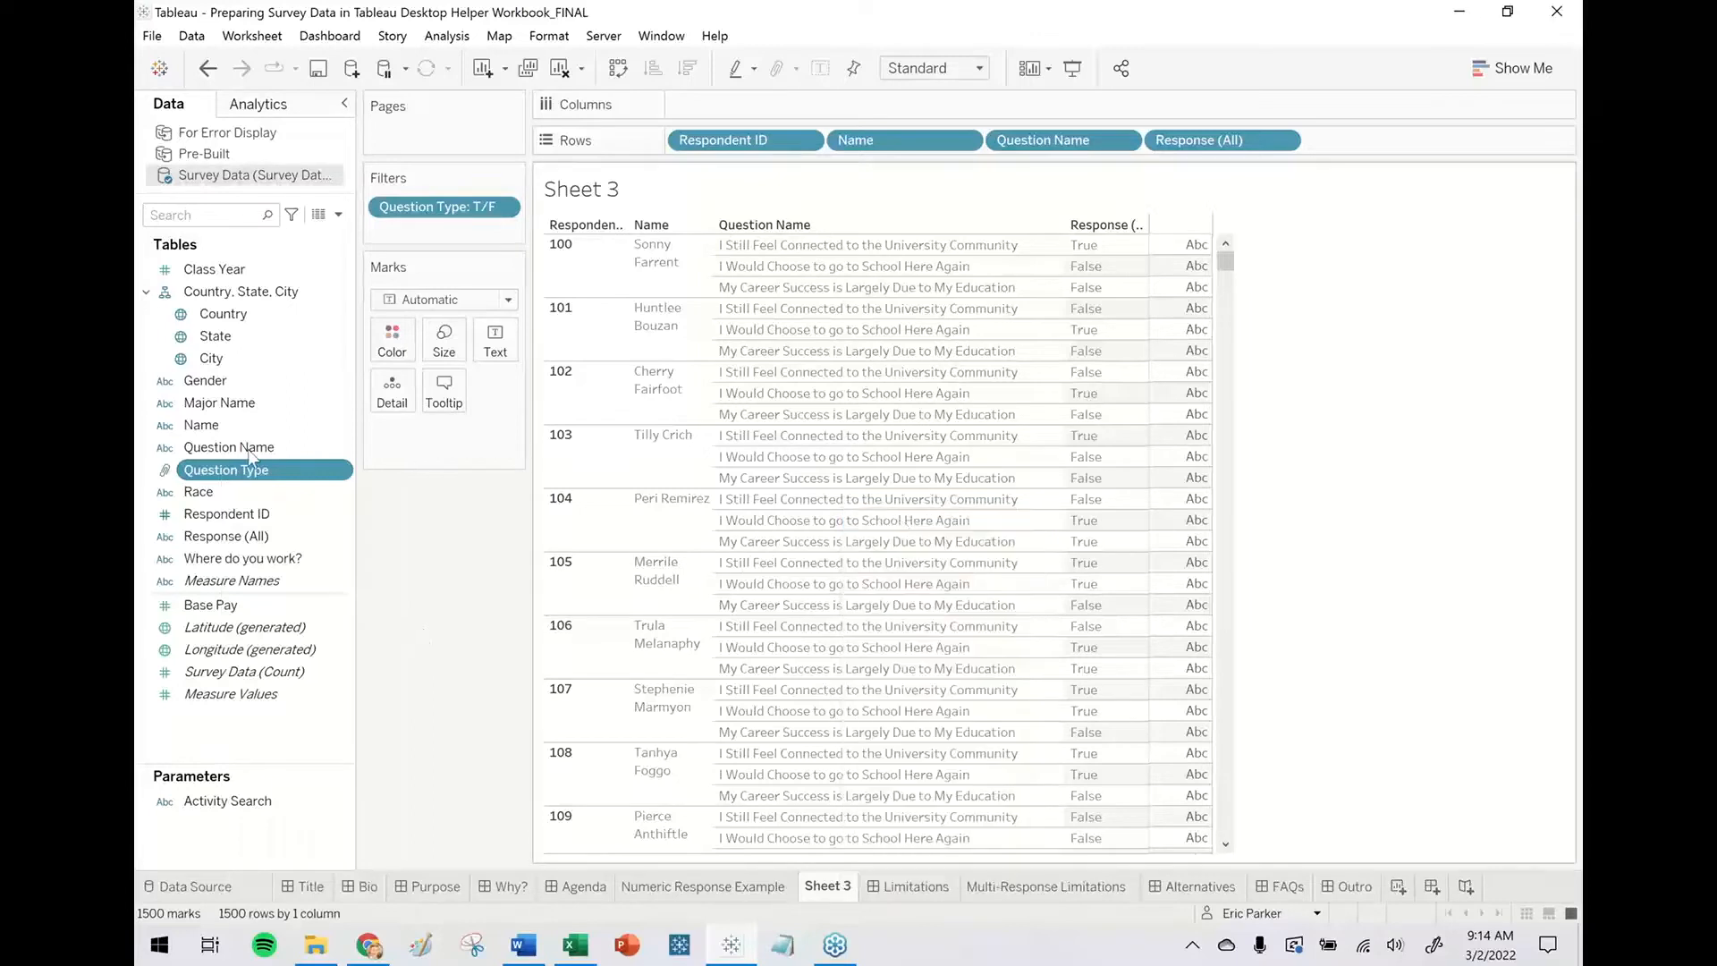
left_click_drag(541, 439, 550, 447)
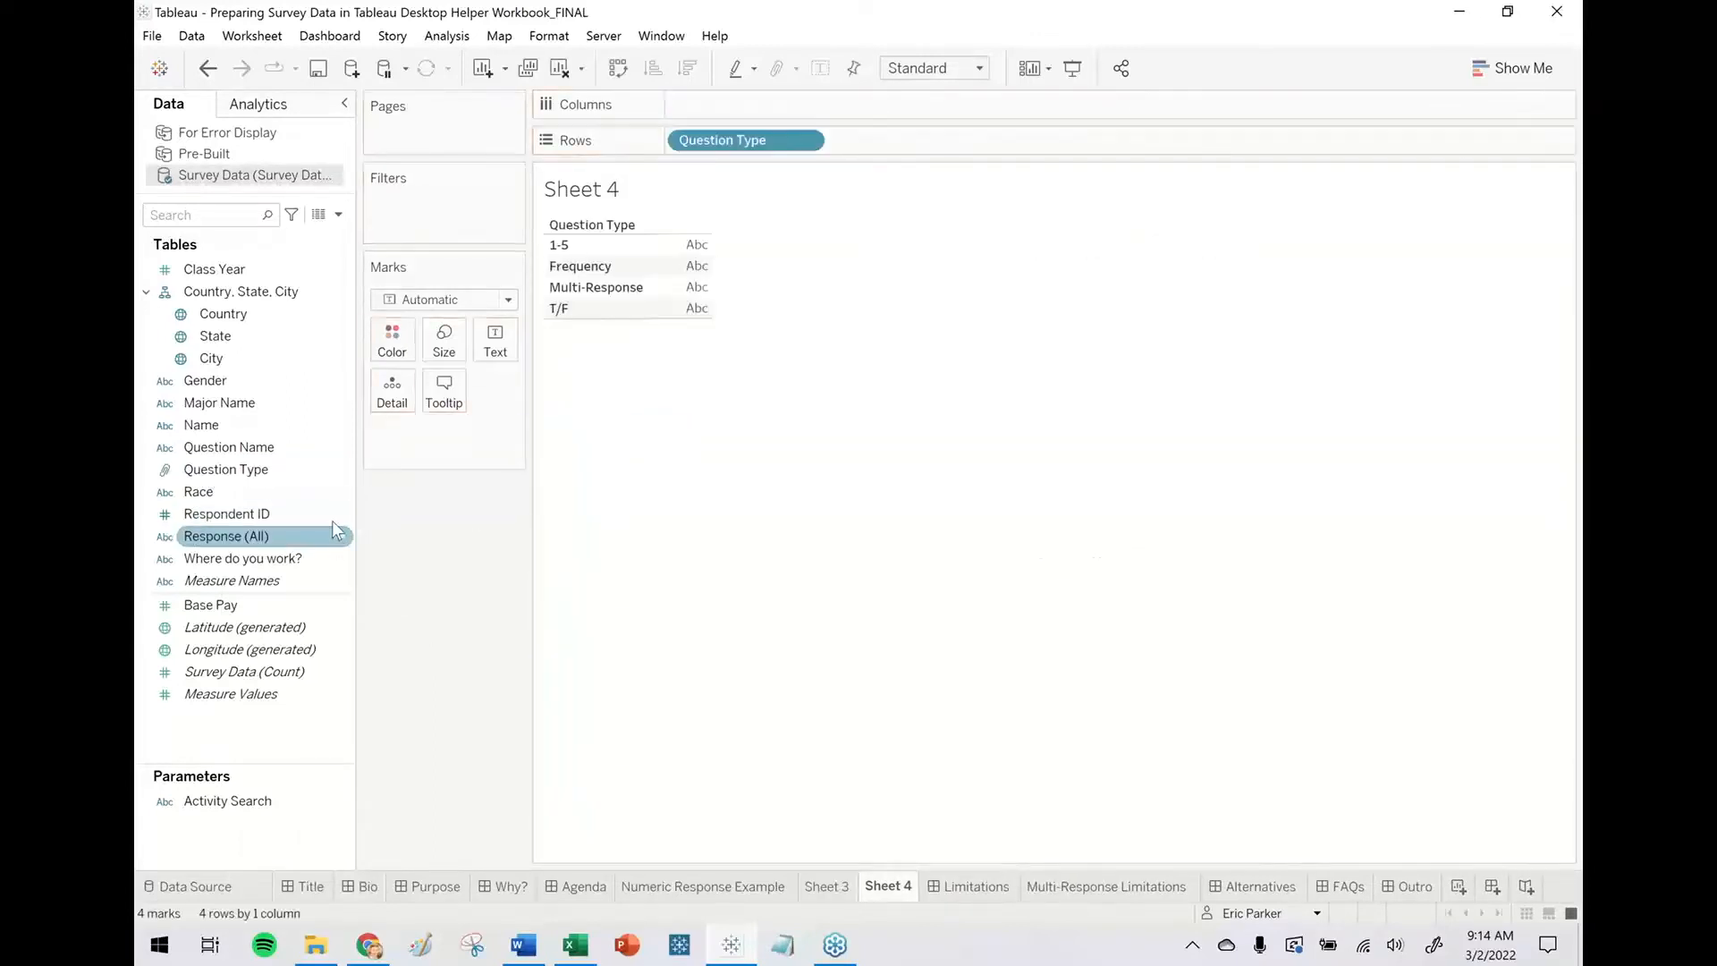
Start a calculated field from Question Type and name it Response (#).
left_click(260, 468)
right_click(254, 469)
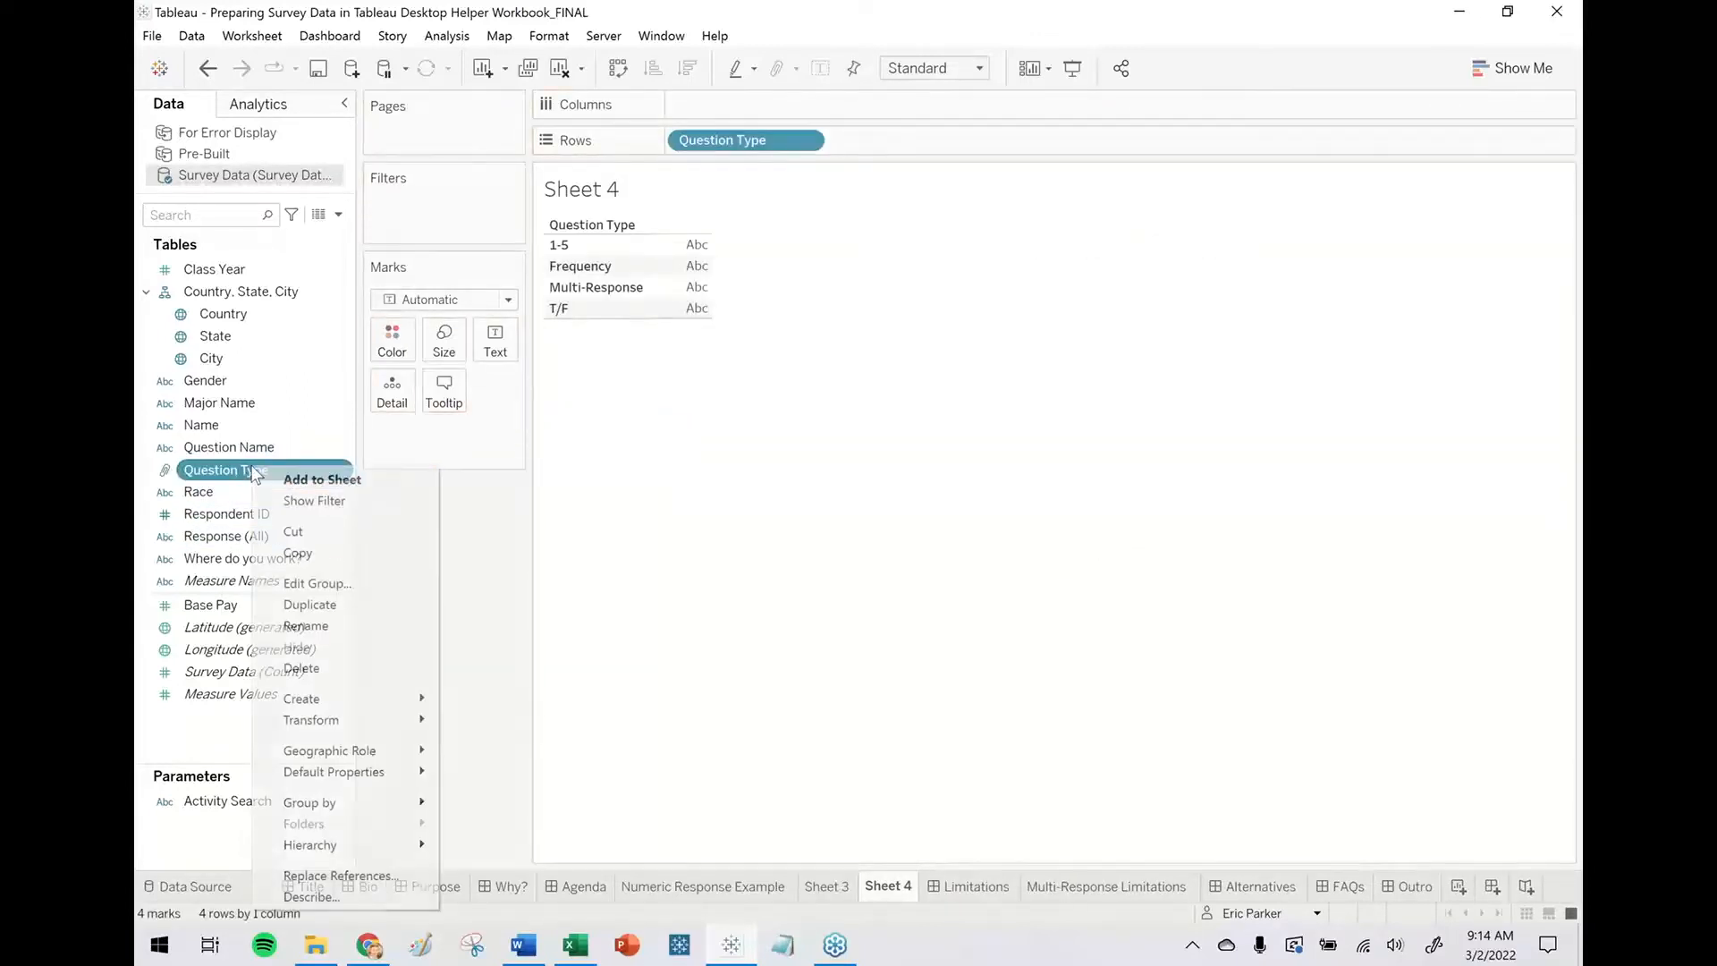
mouse_move(382, 699)
left_click(499, 702)
type("Response (#")
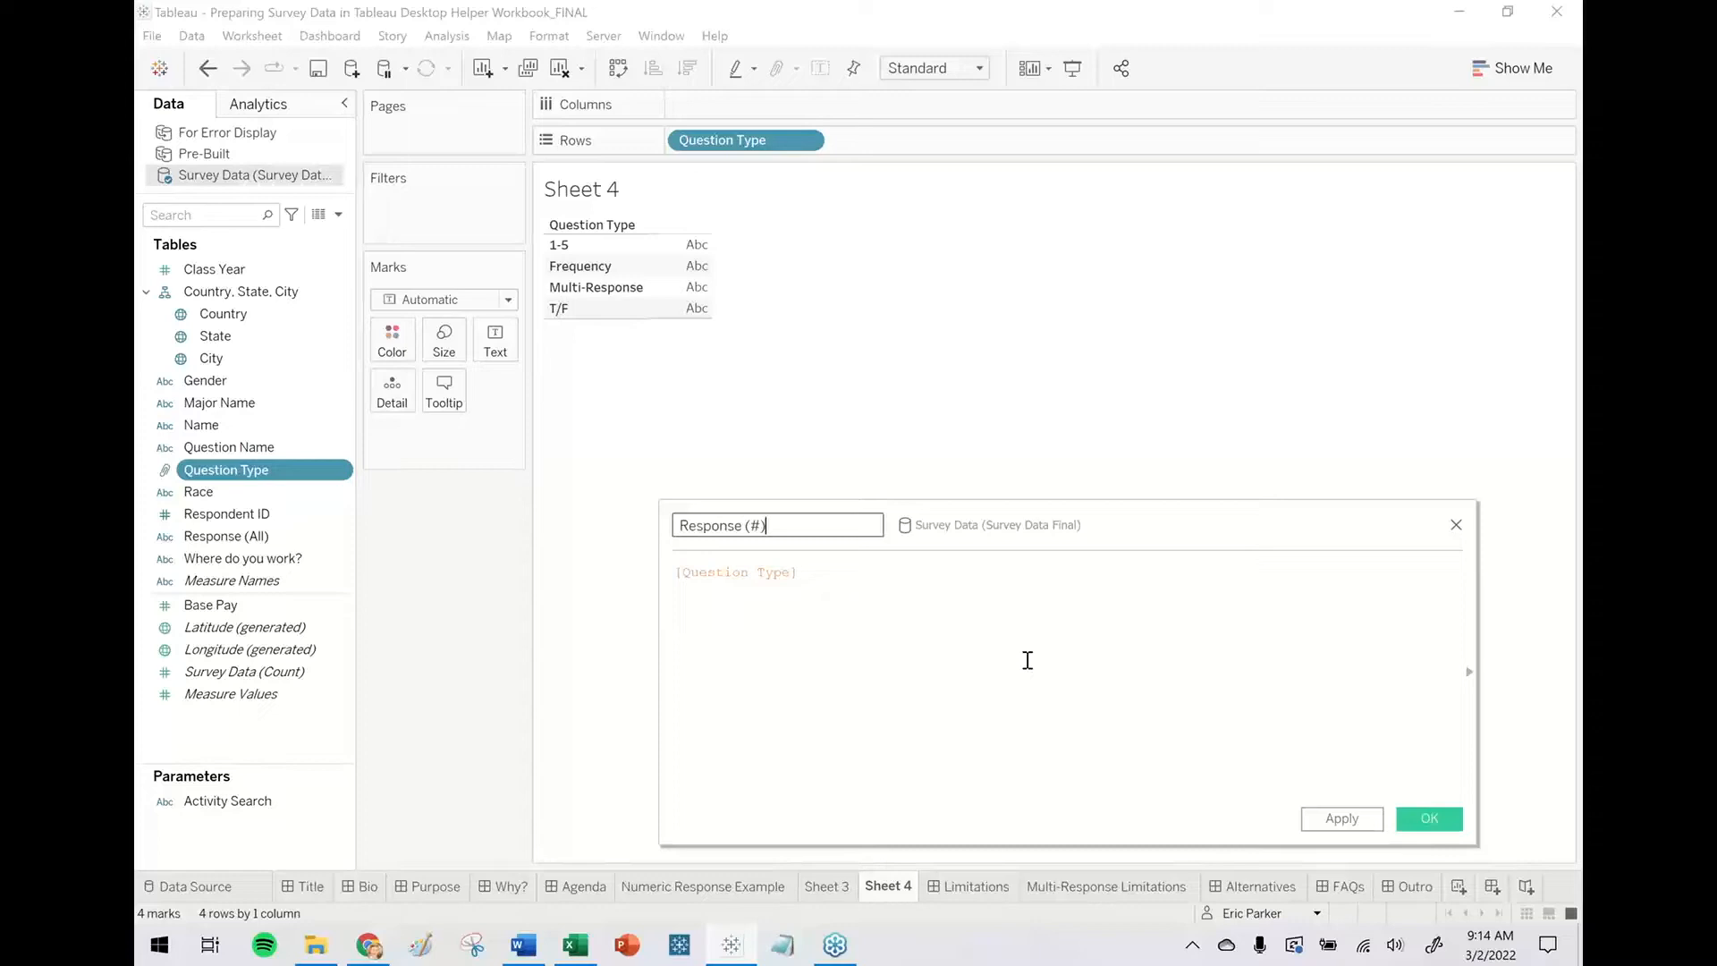
Write the Response (#) formula as IF [Question Type] = "1-5" THEN [Response (All)] END.
left_click(677, 577)
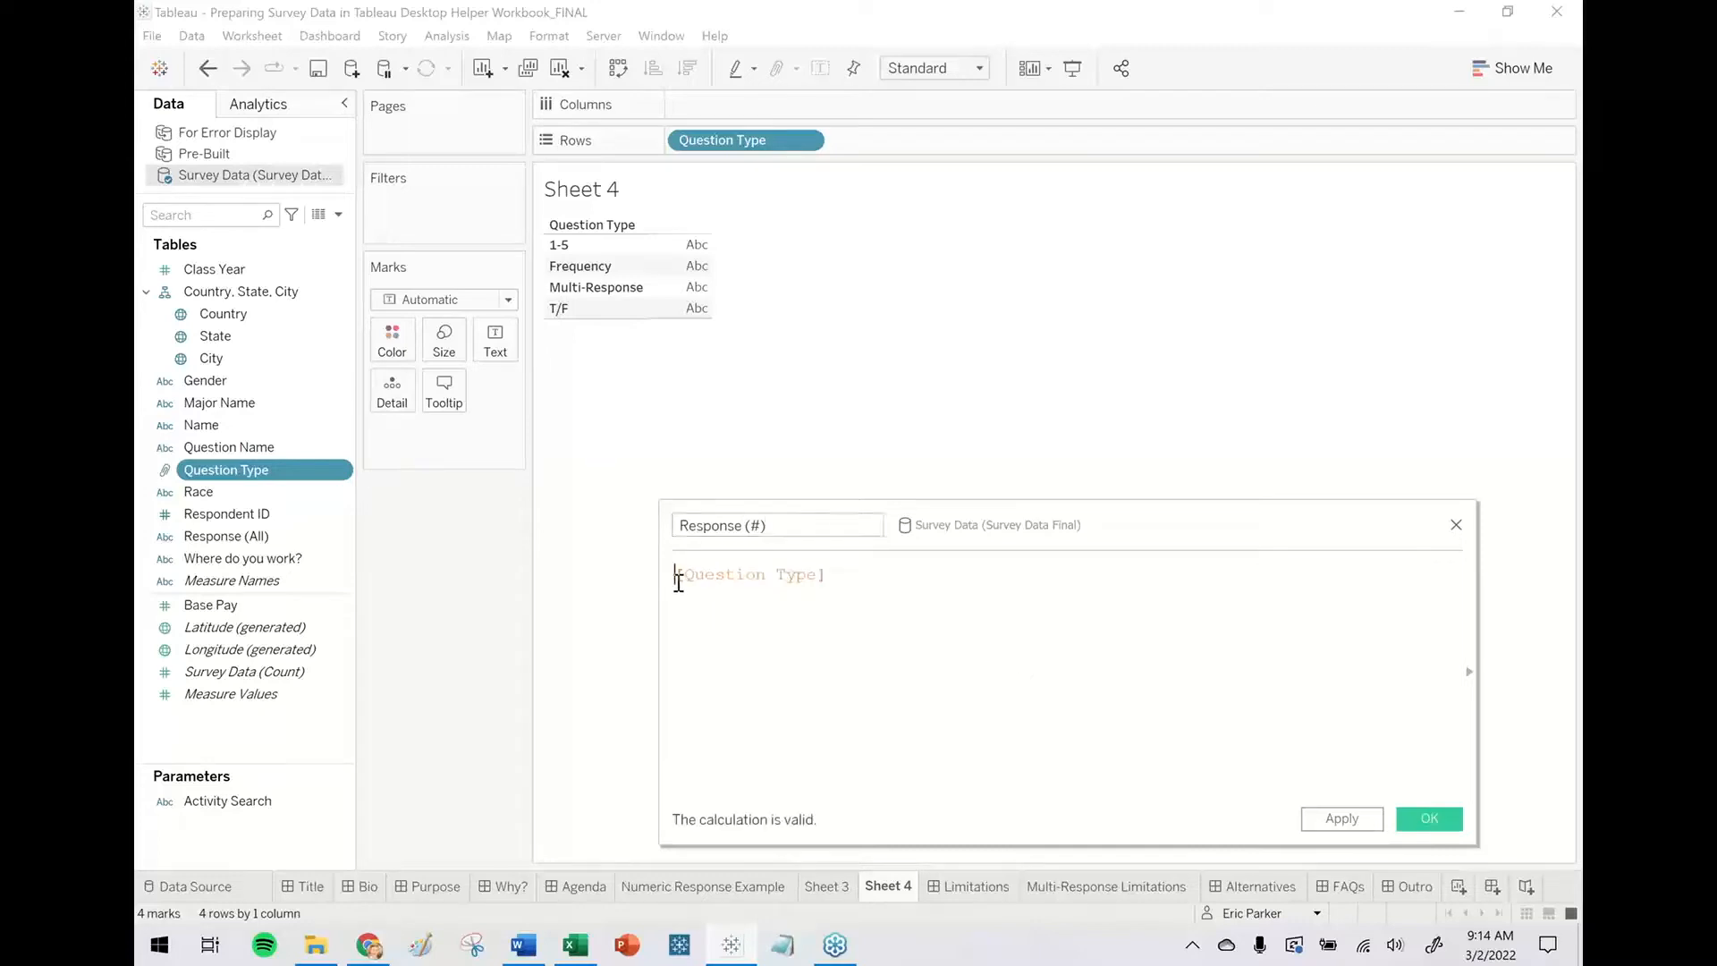
type("IF ")
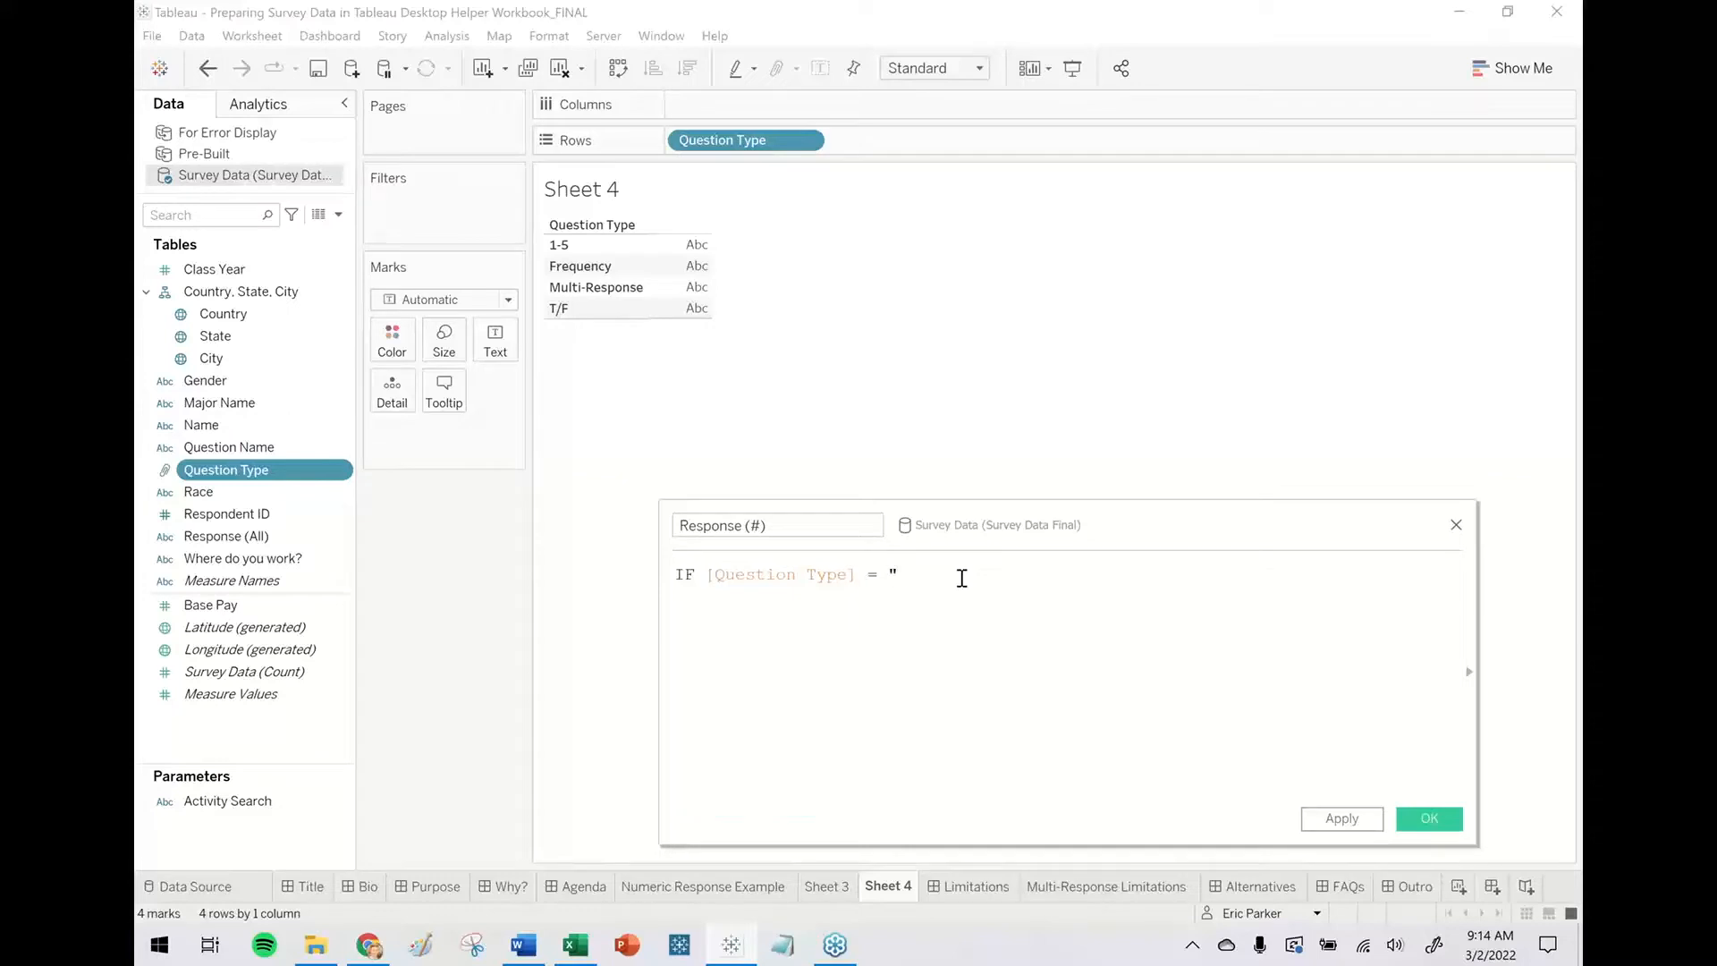
type("\" THEN")
left_click_drag(253, 534, 1179, 690)
type("END")
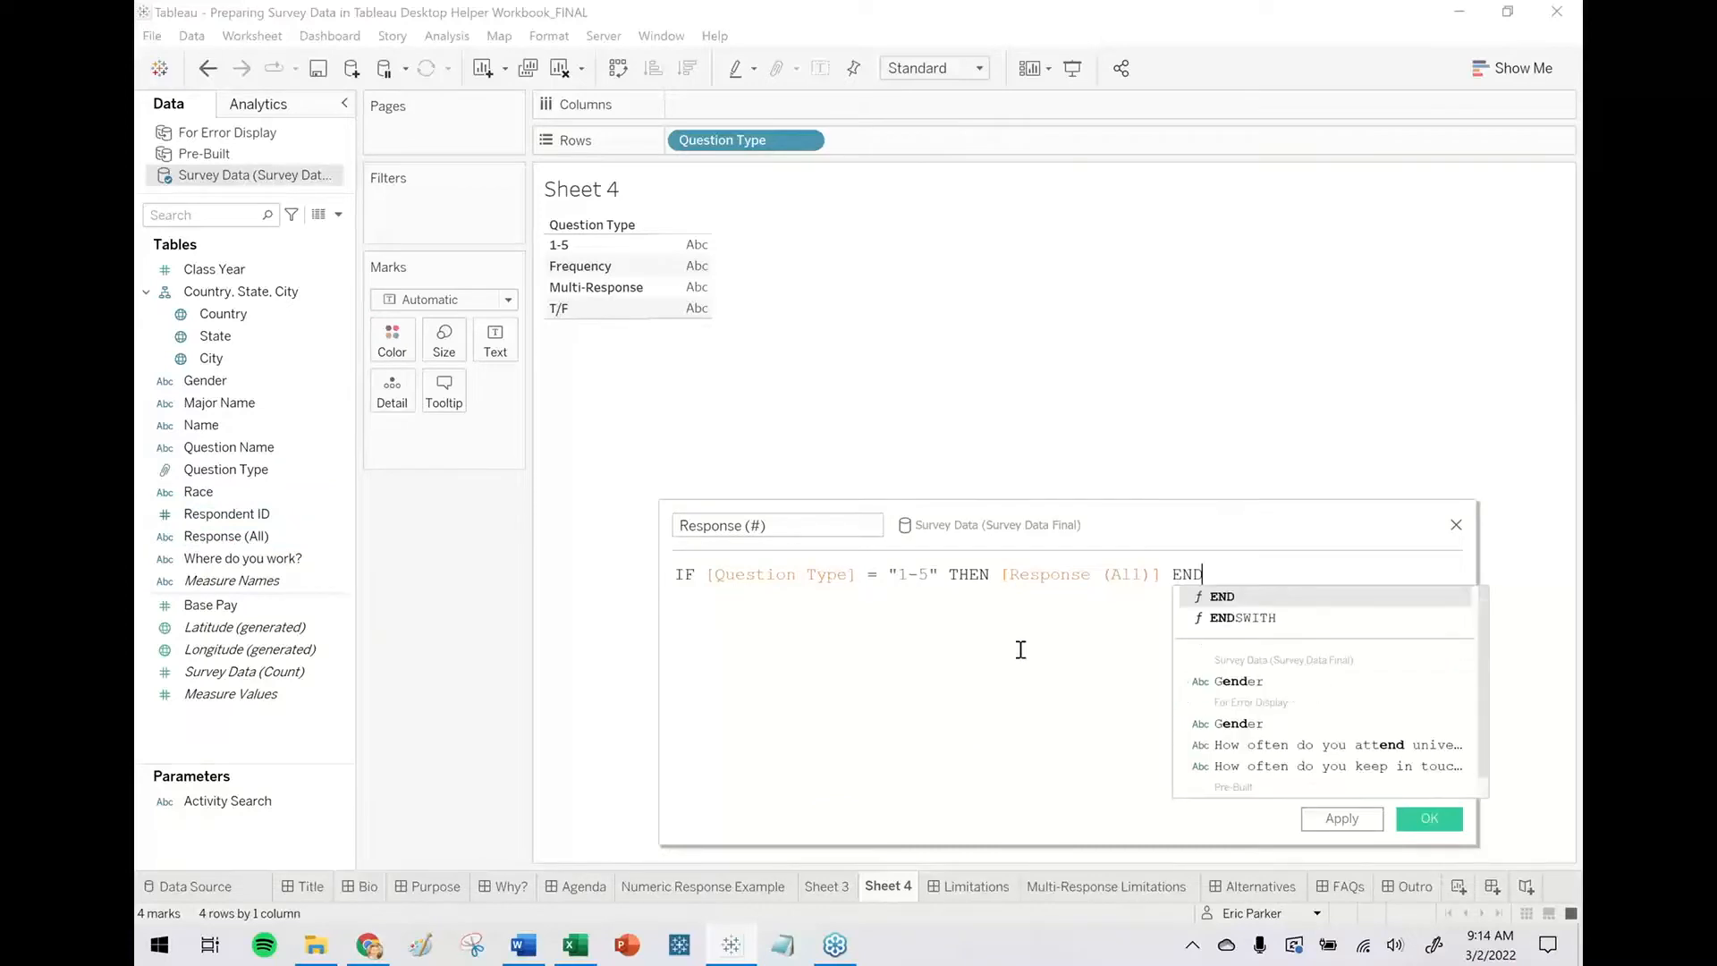
Wrap the whole Response (#) formula in INT( ) and save the calculated field.
left_click(678, 575)
type("INT(")
left_click(1296, 587)
type(")")
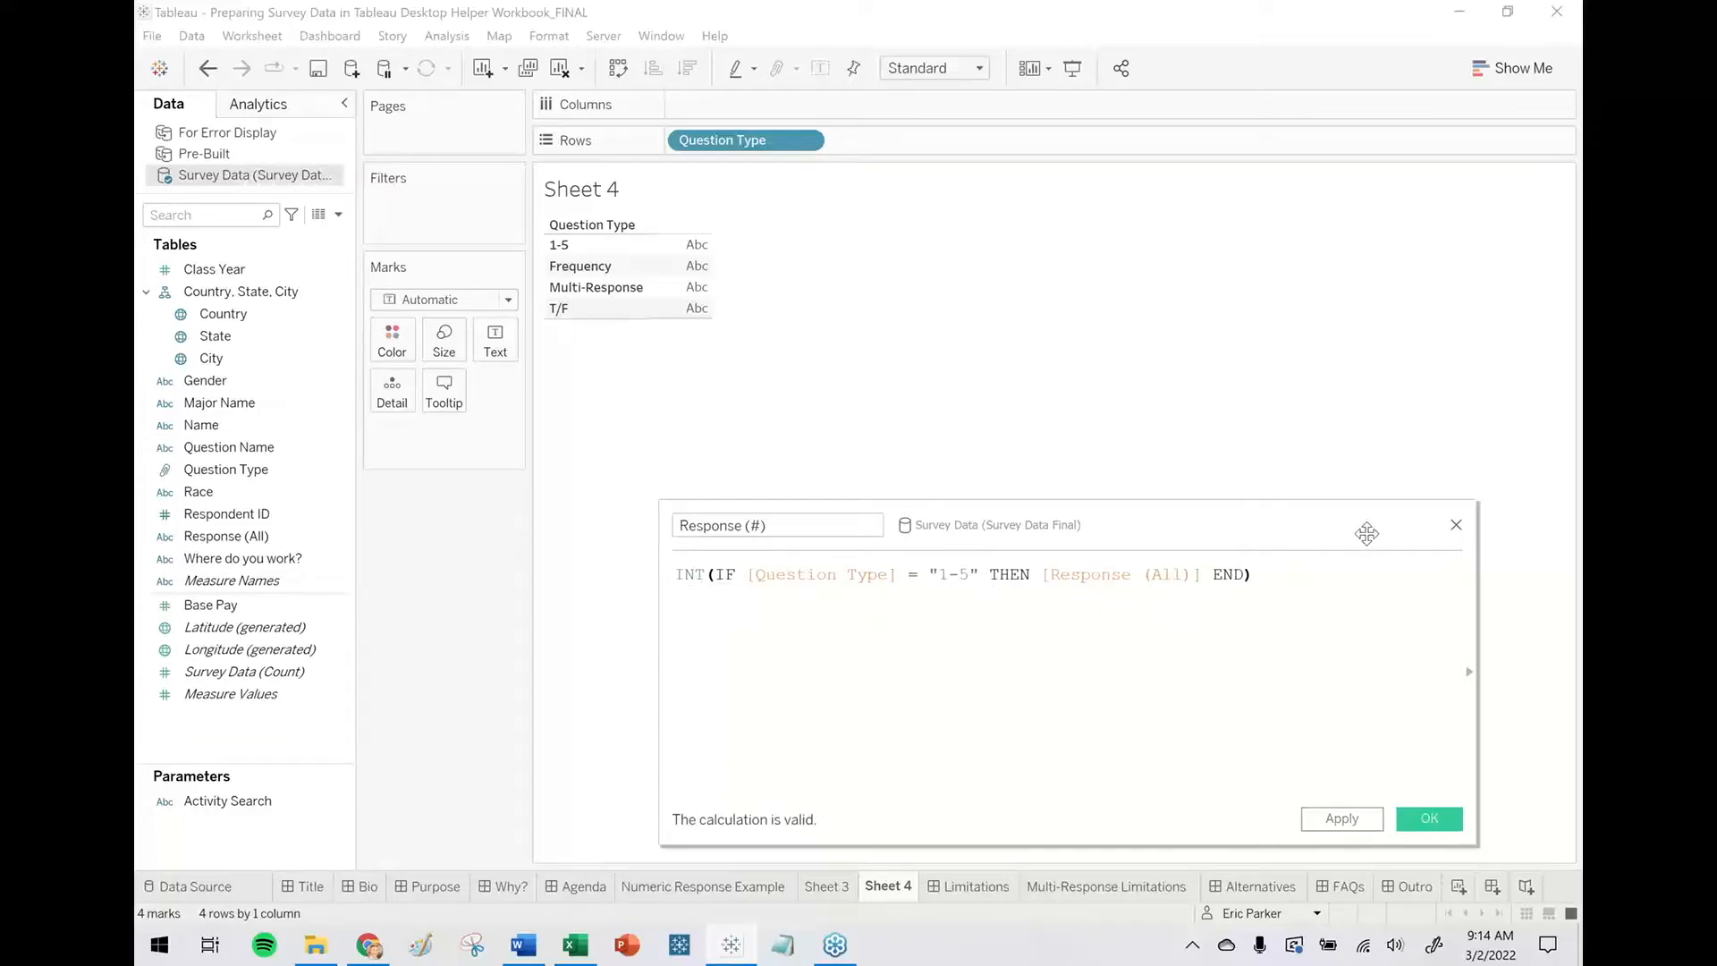
left_click(1429, 818)
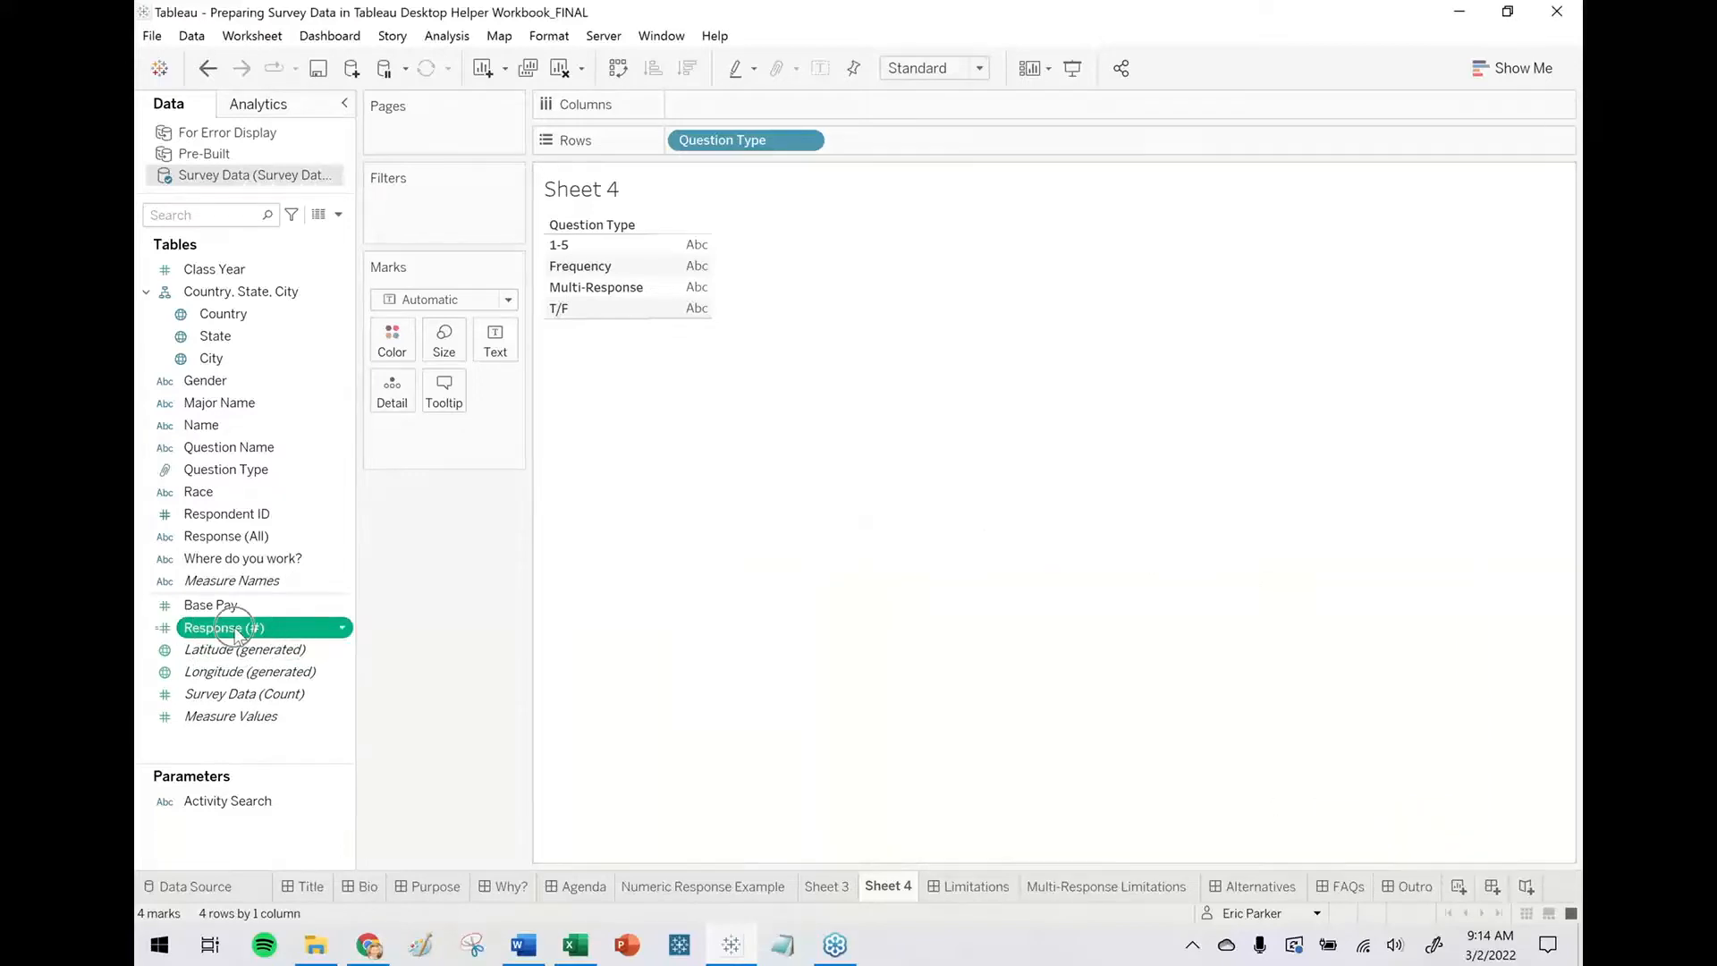
Show the sum of Response (#) as text for each question type and check the values per row.
left_click_drag(237, 632, 487, 350)
mouse_move(679, 255)
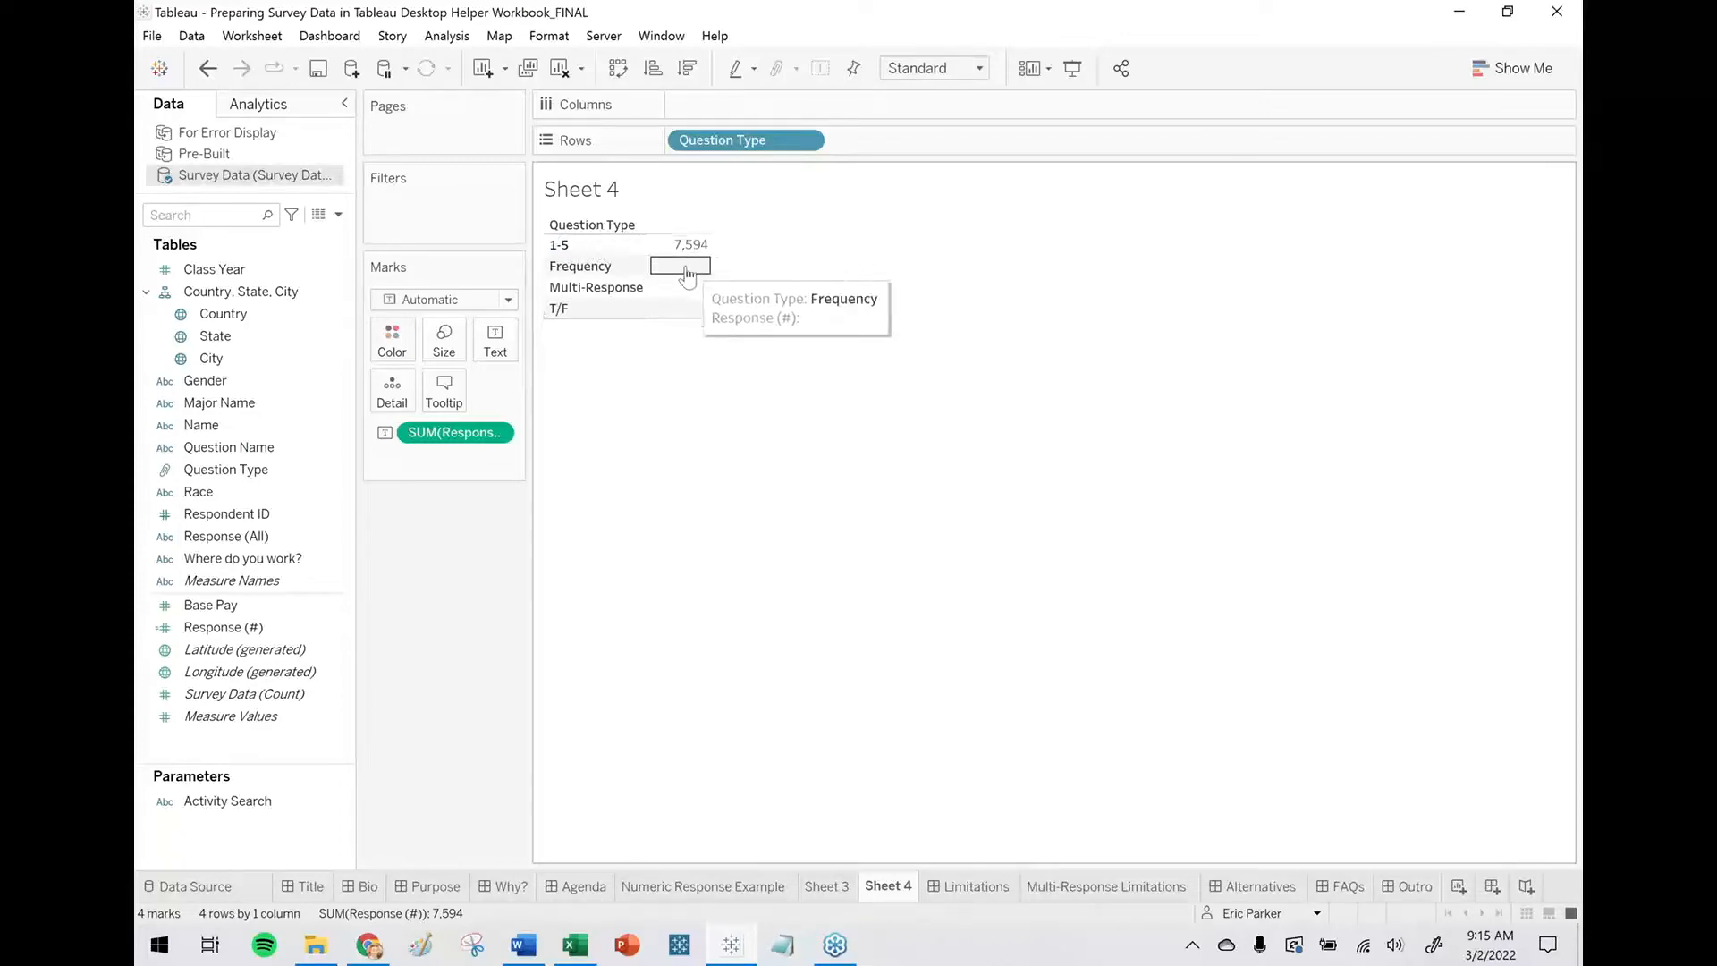
mouse_move(686, 295)
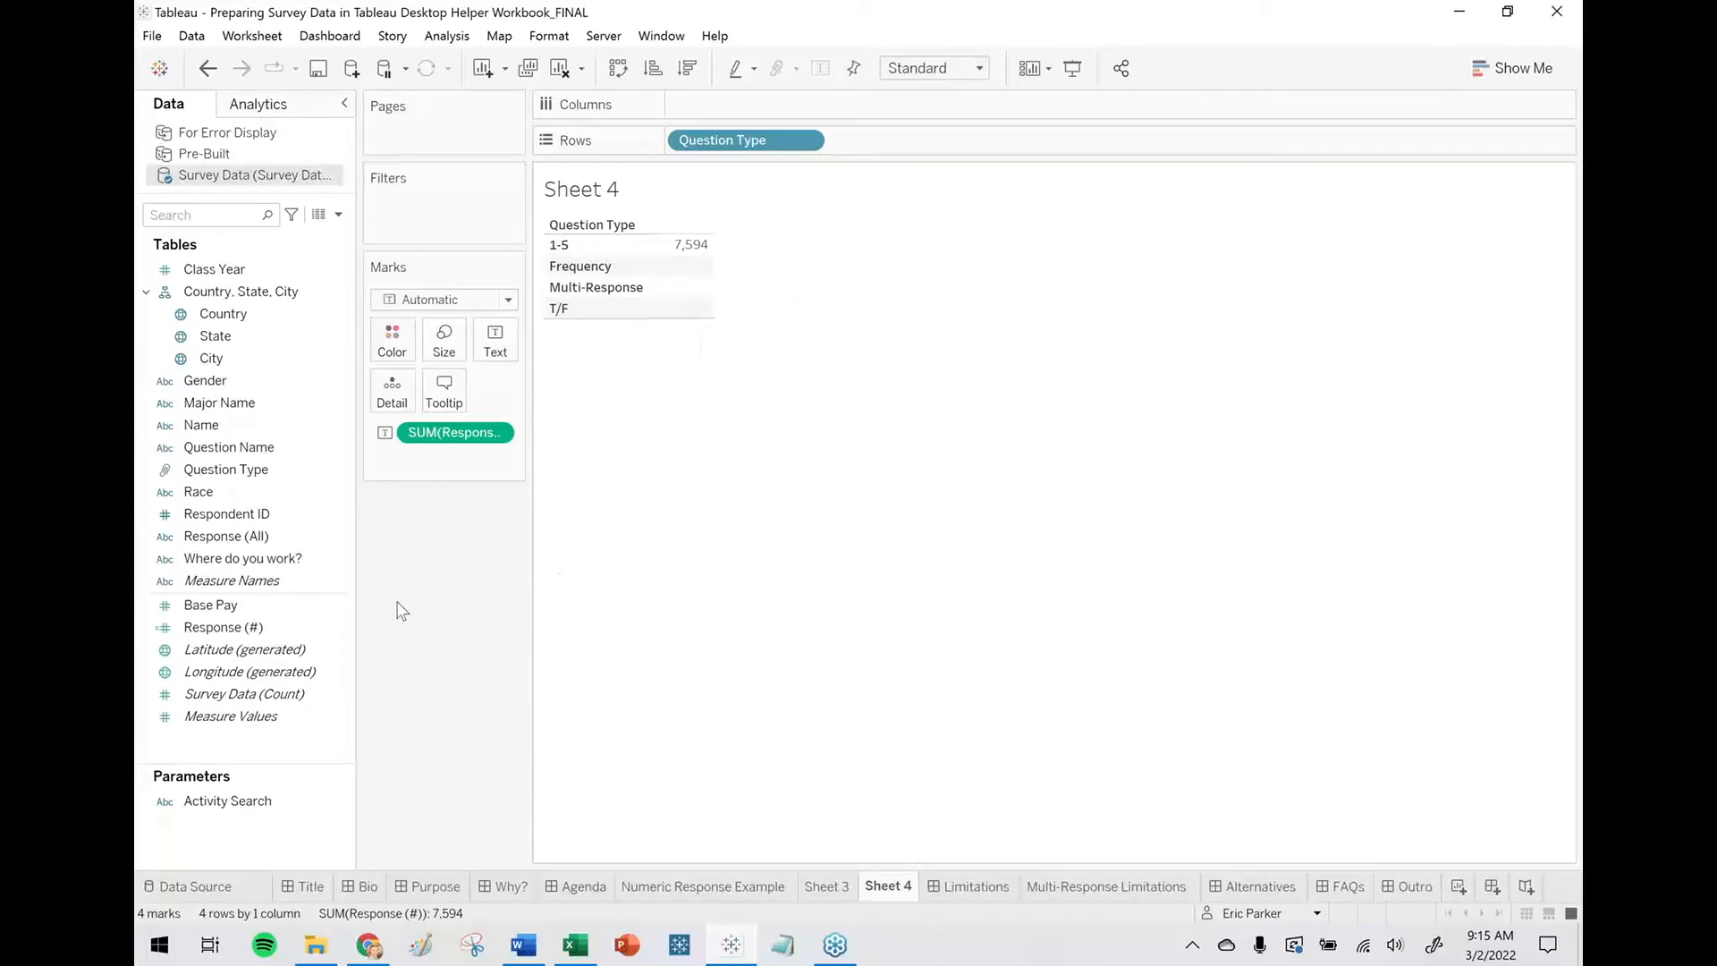
Duplicate the Response (#) field, open the copy for editing, and rename it Response (Text).
left_click(268, 627)
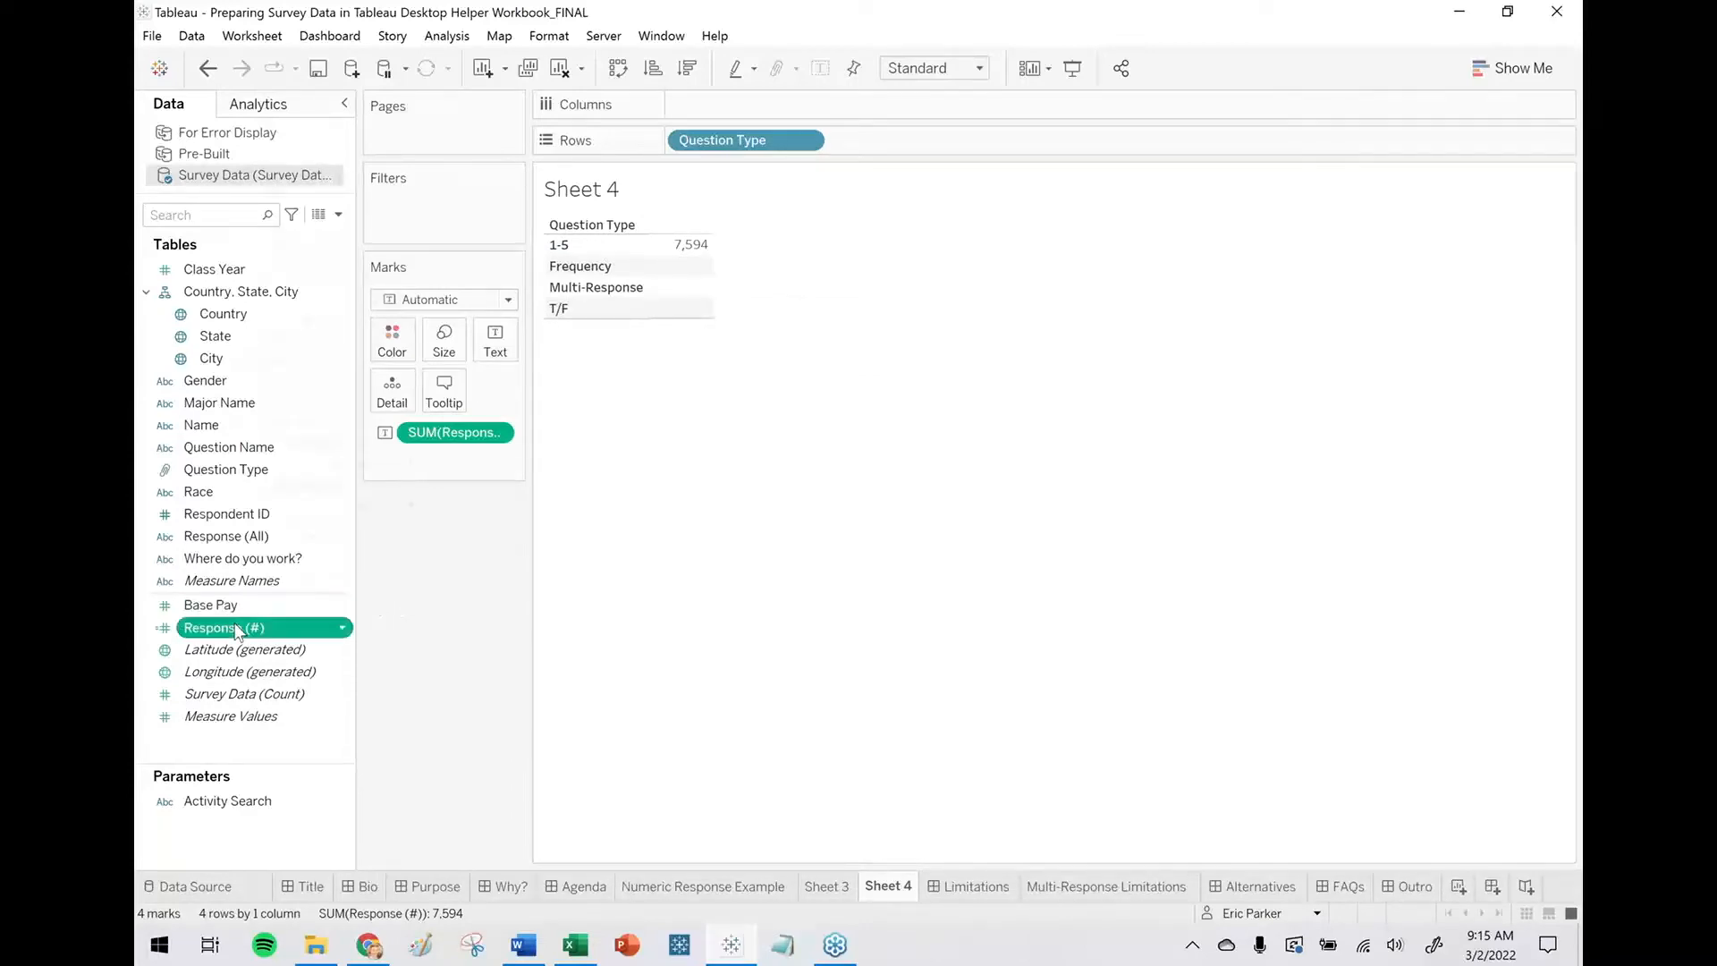
right_click(238, 627)
left_click(304, 297)
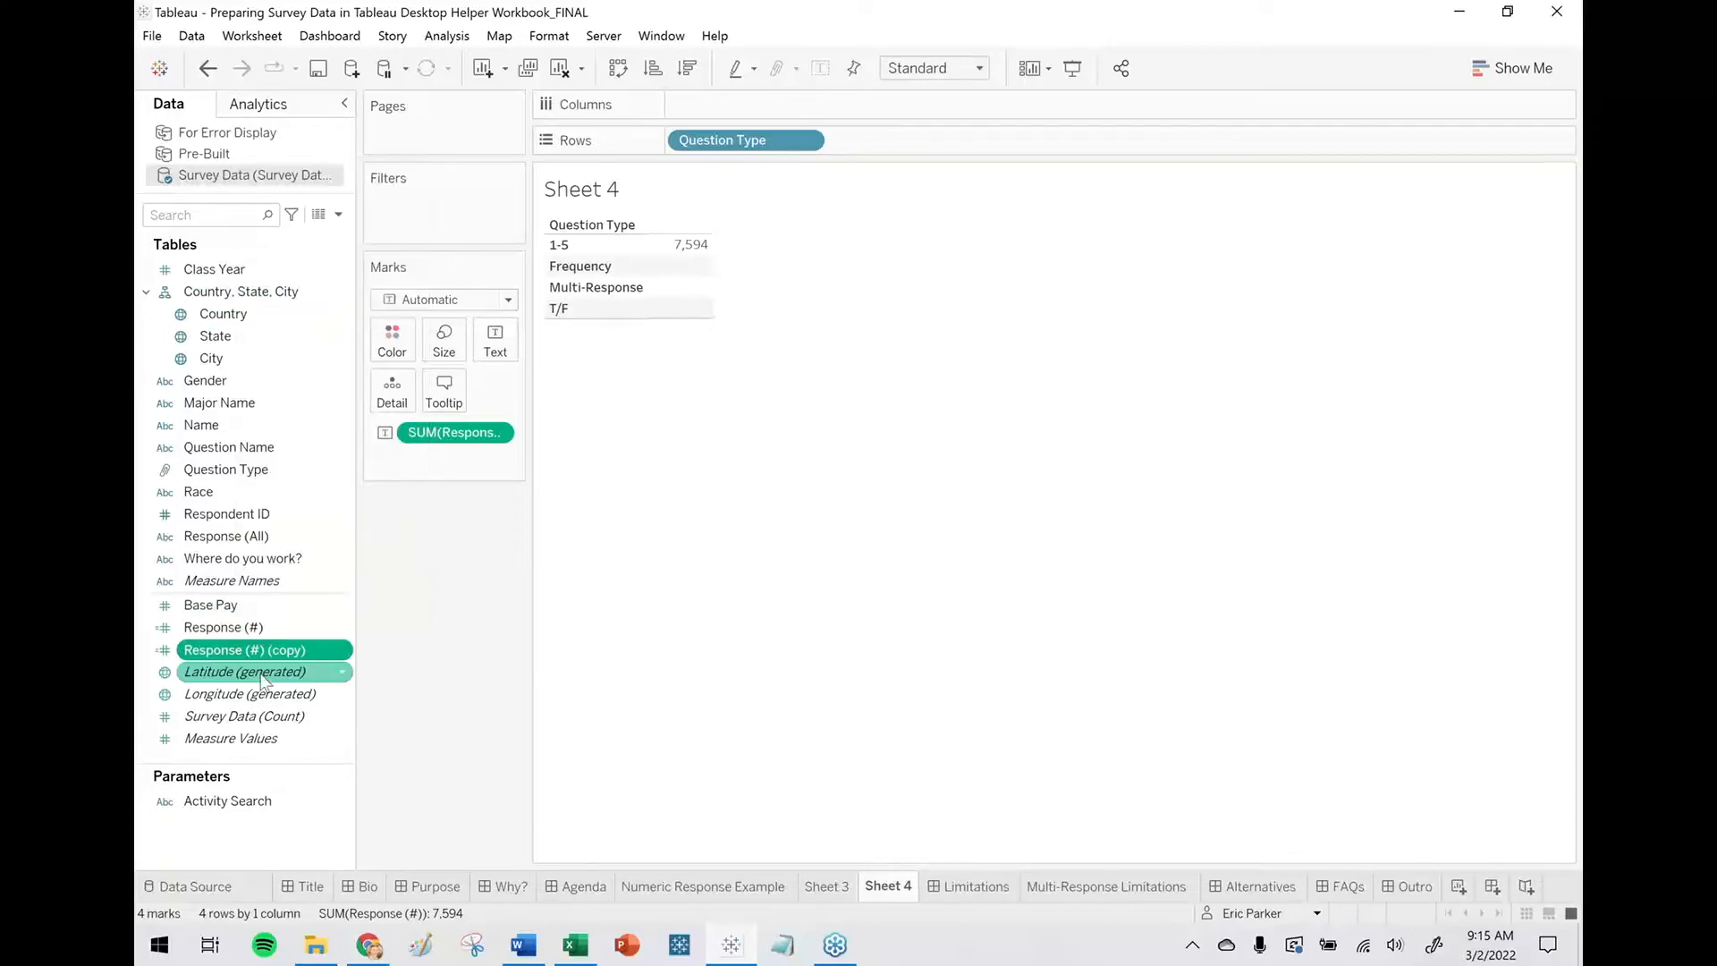
right_click(269, 660)
left_click(315, 304)
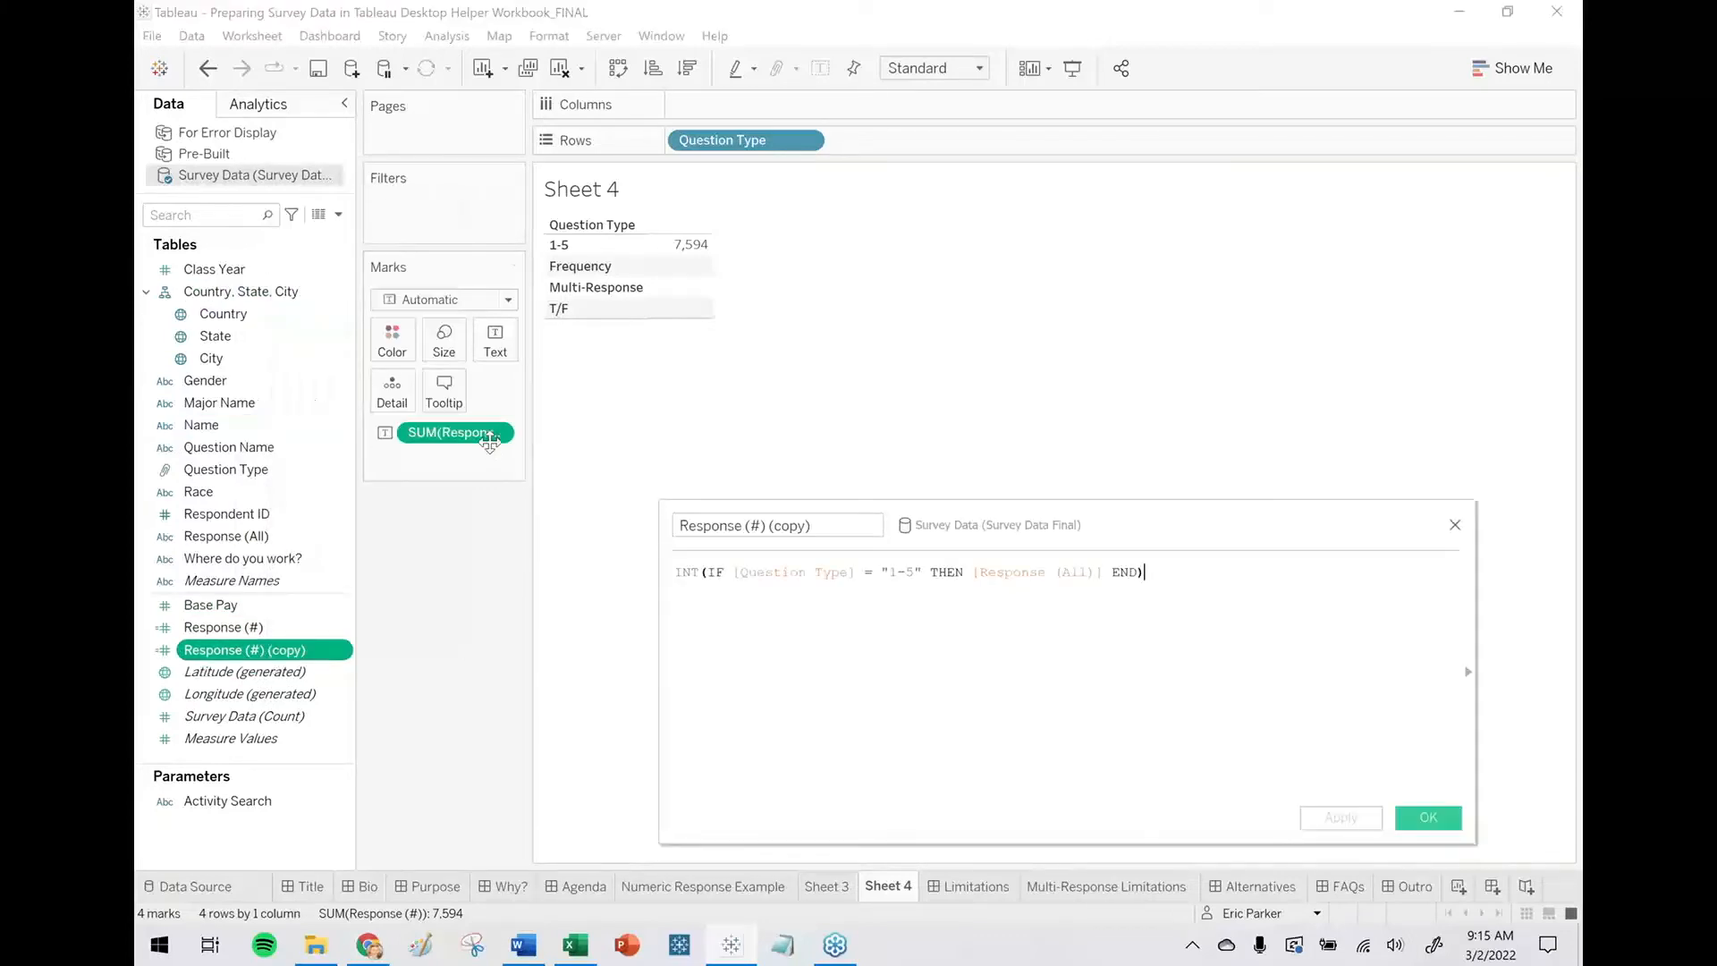
left_click_drag(751, 525, 1098, 515)
type("Te")
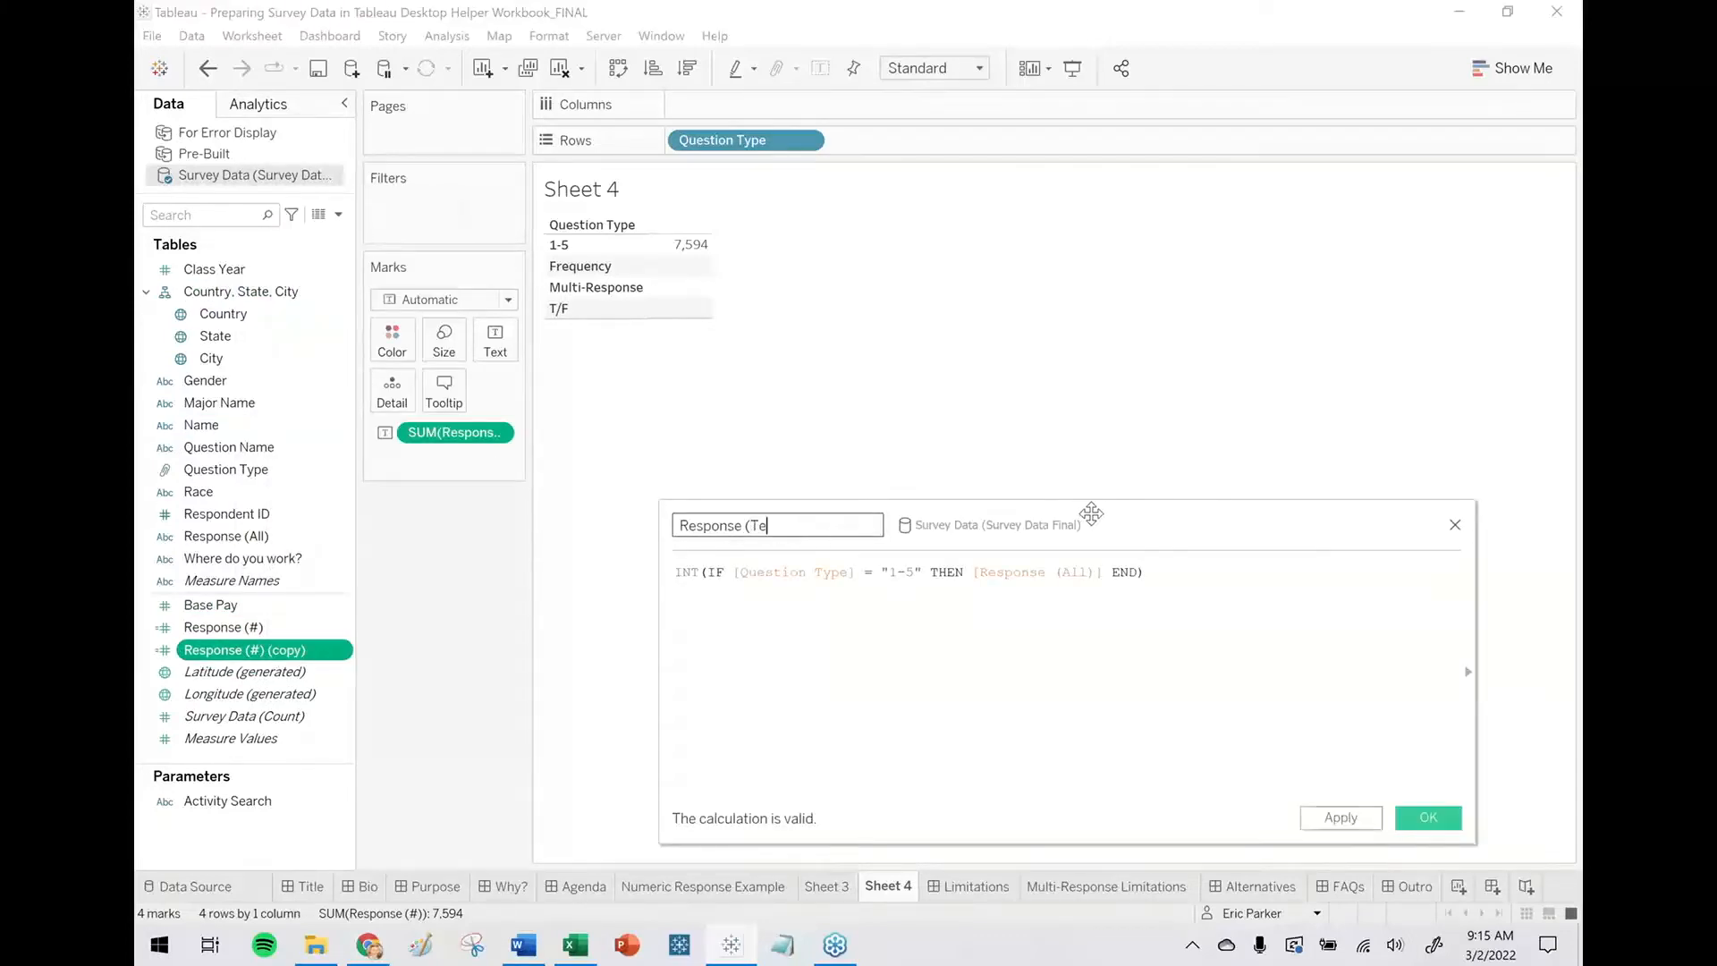
type("xt)")
Remove the INT wrapper from the Response (Text) formula, change its comparison with "1-5" to <>, and save the field.
double_click(687, 572)
key("Delete")
key("Delete")
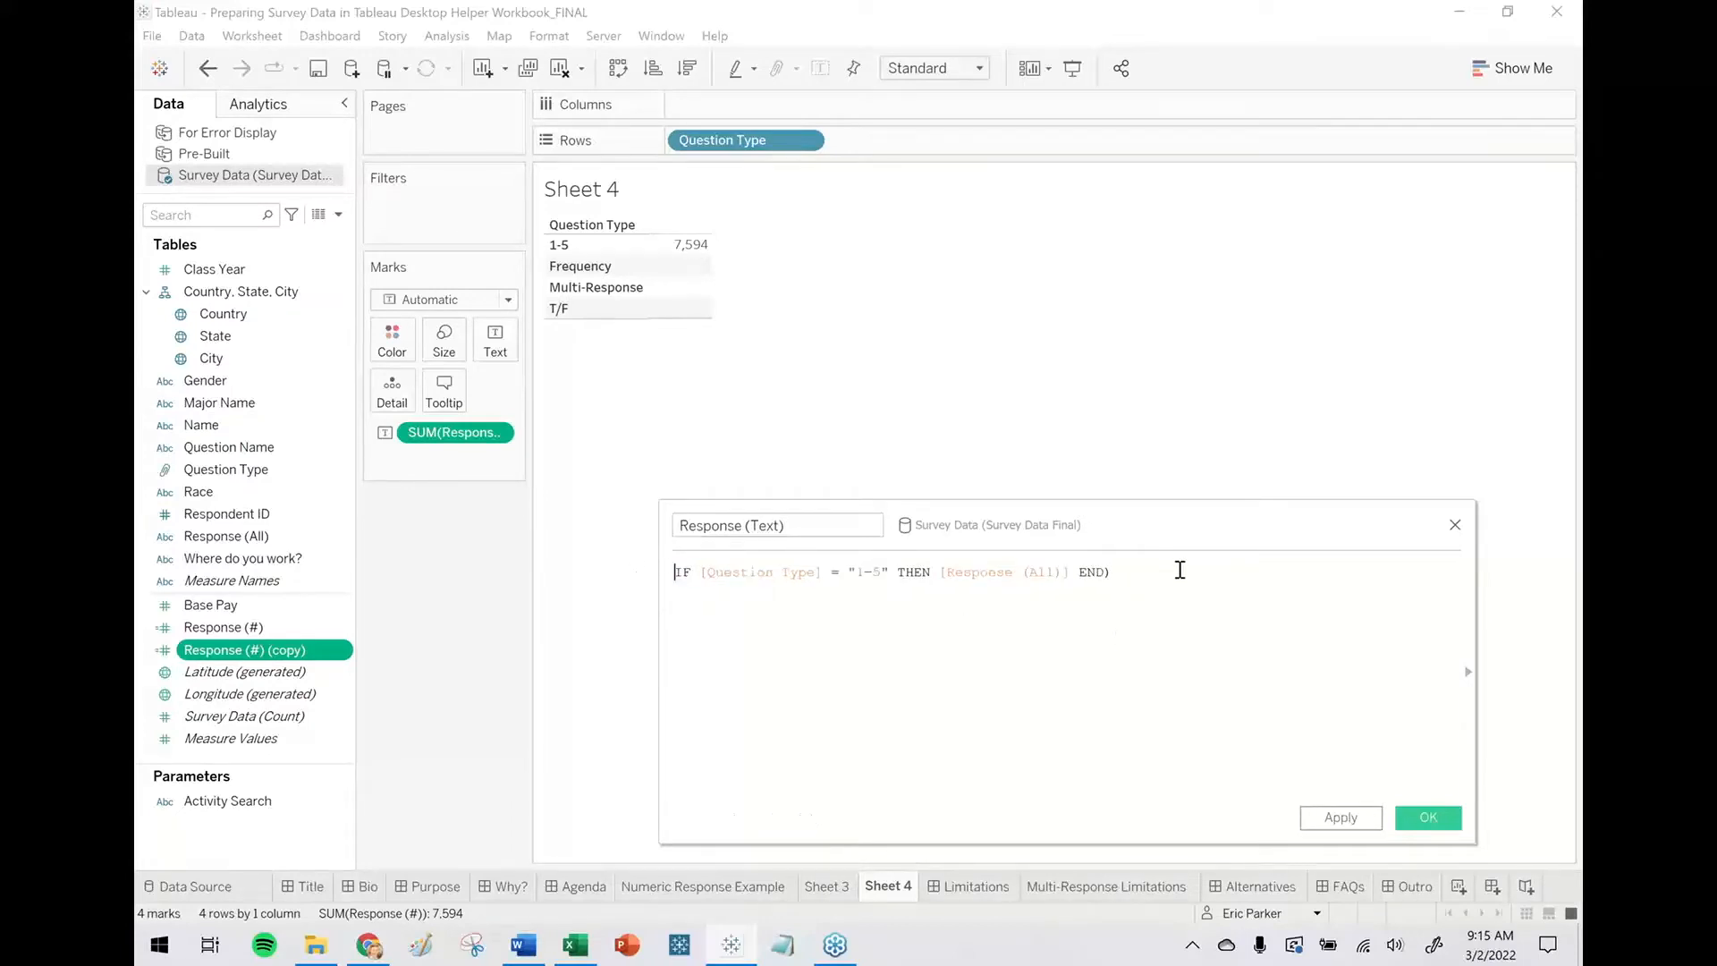
left_click(1177, 575)
key("BackSpace")
key("Escape")
scroll(877, 672, "up", 3)
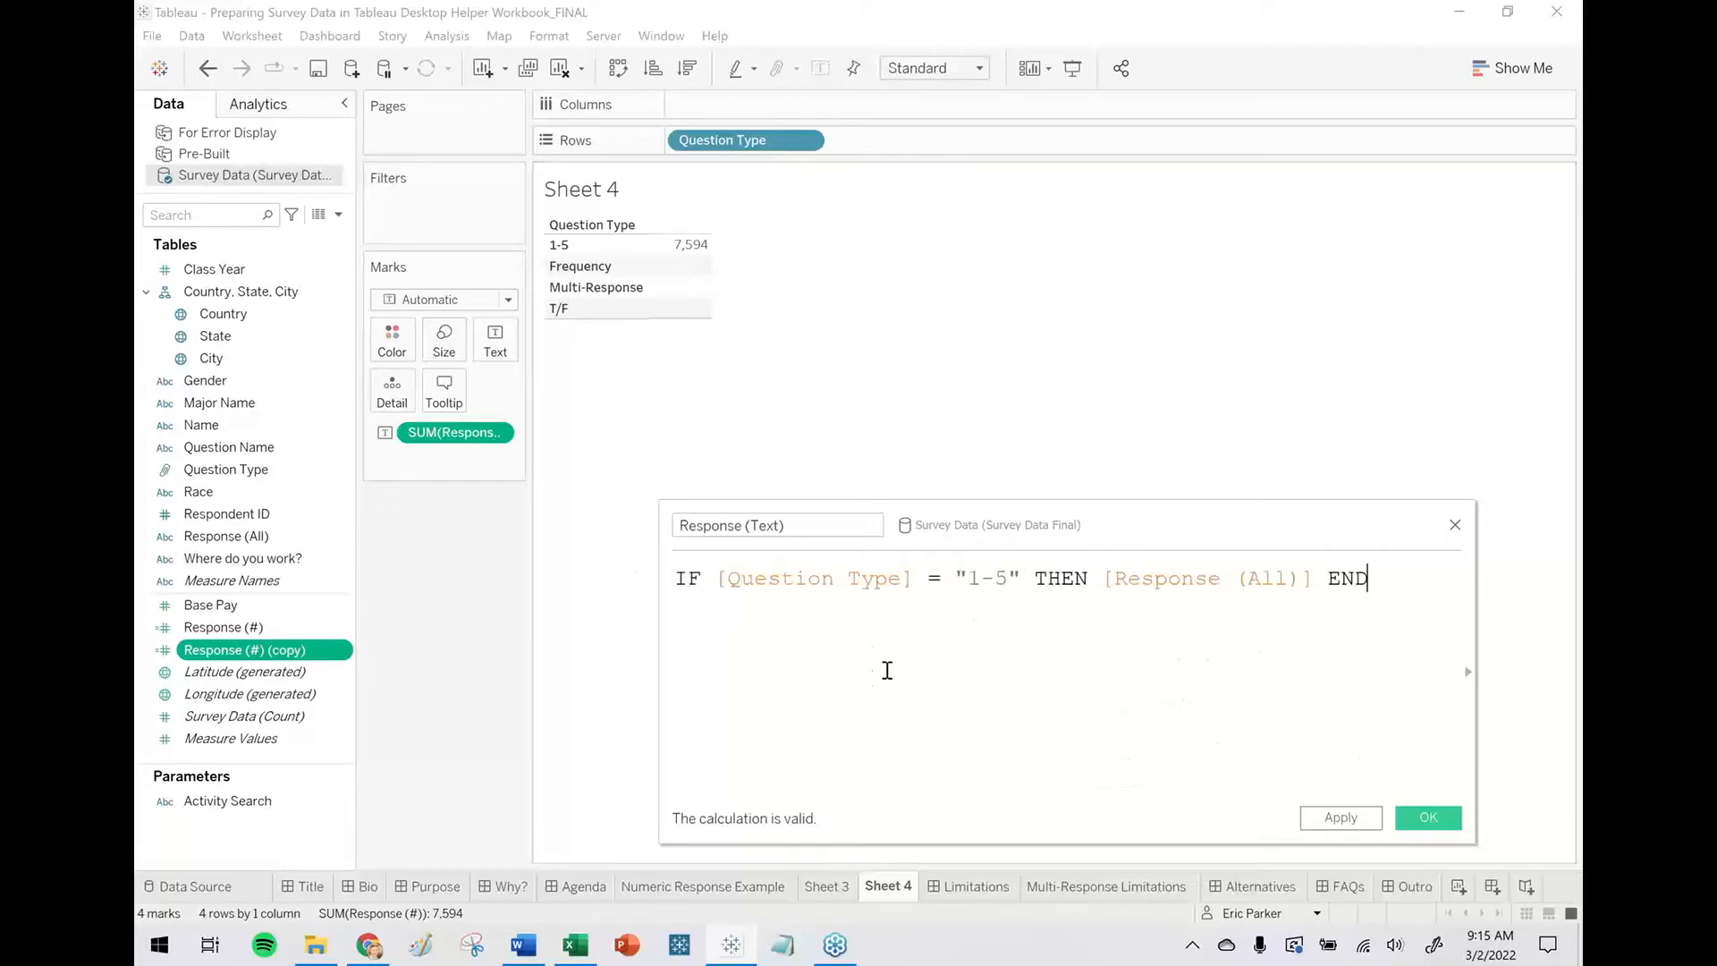
left_click_drag(941, 581, 930, 578)
type("<>")
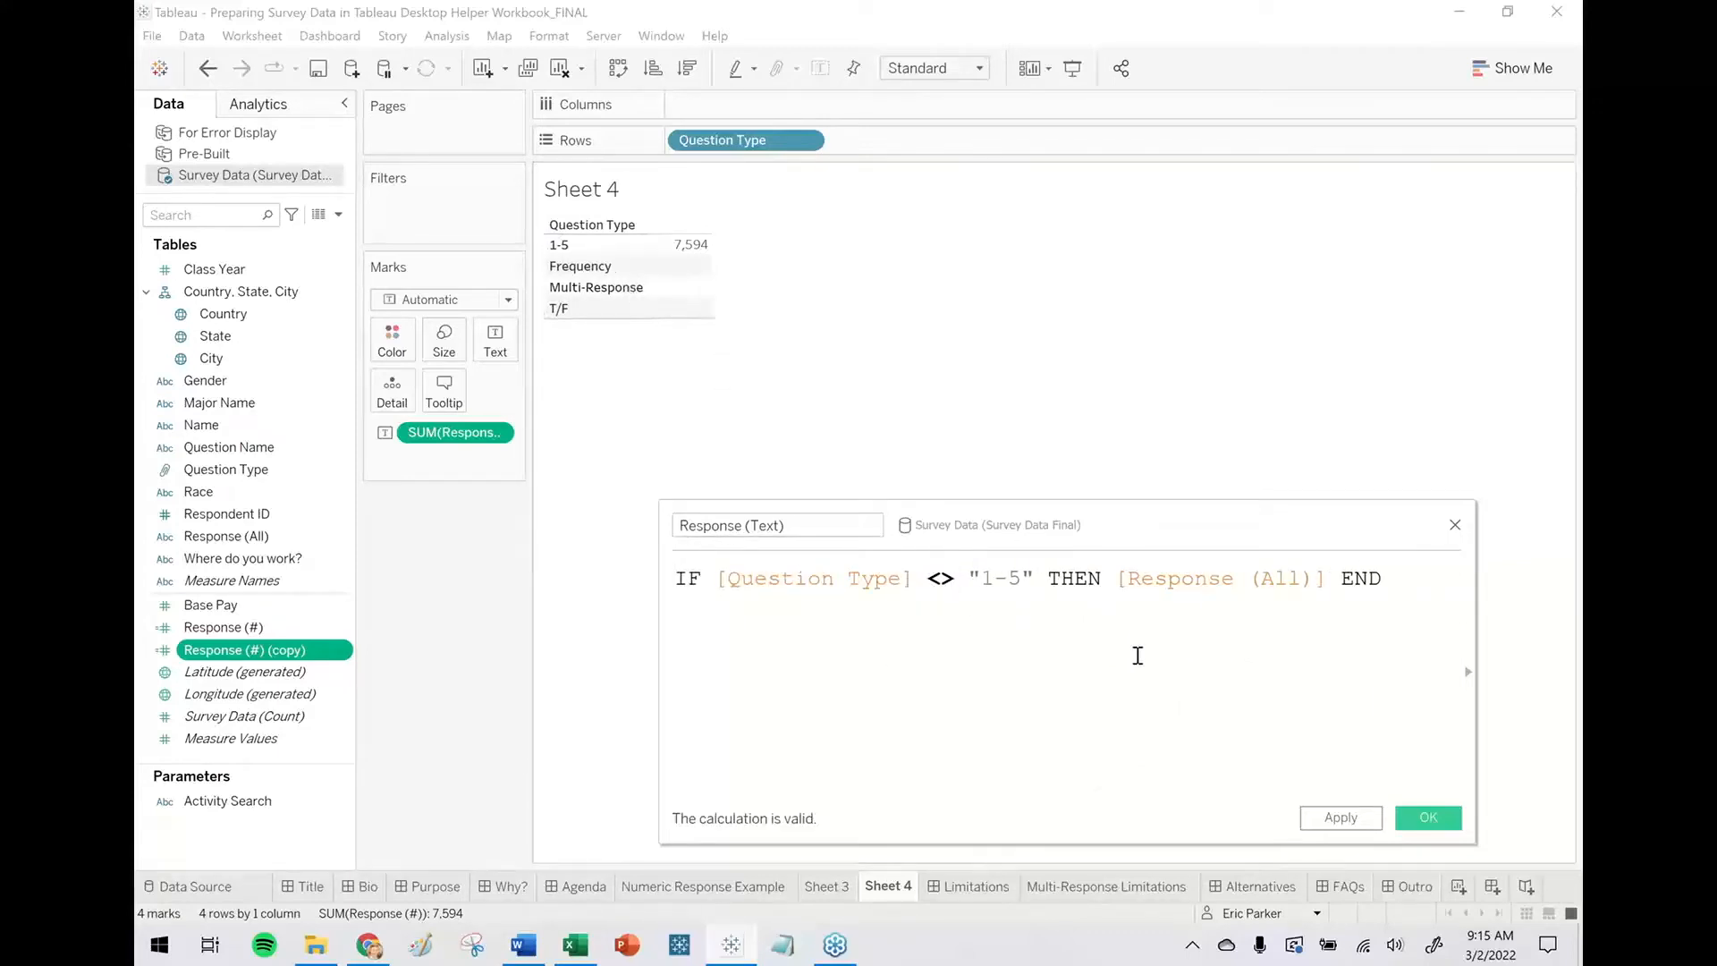
left_click(1431, 818)
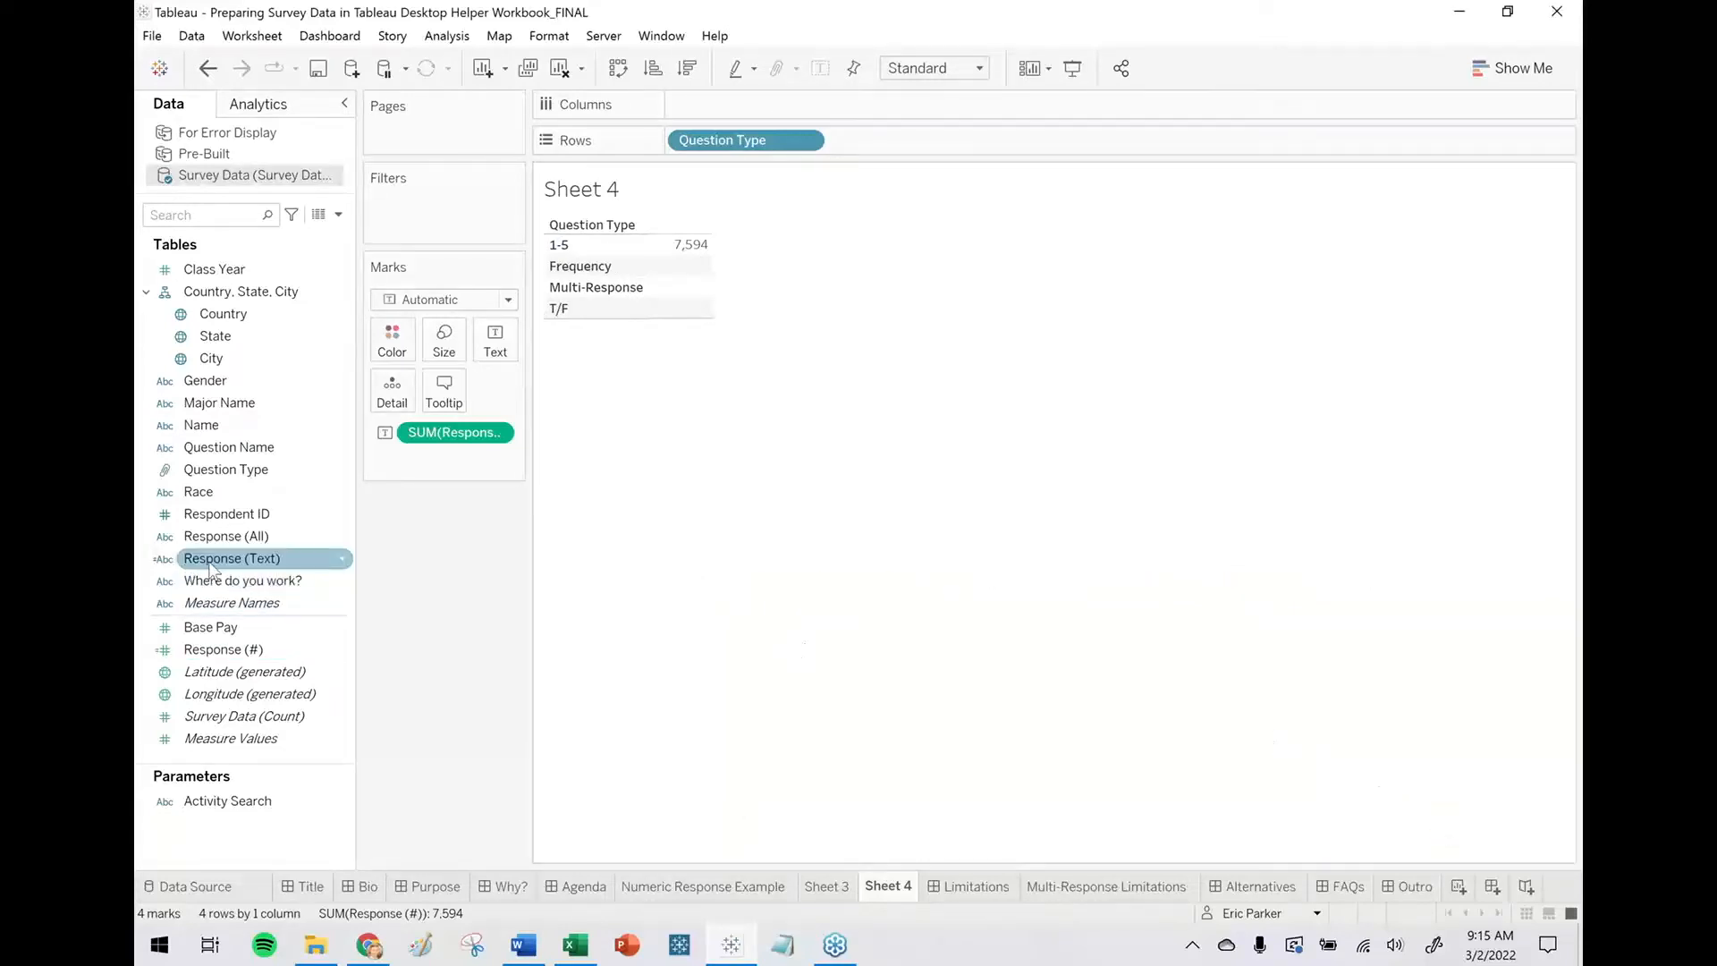
Add Response (Text) to the rows beside Question Type to check its values per question type, and remove it again.
left_click_drag(212, 569, 1011, 140)
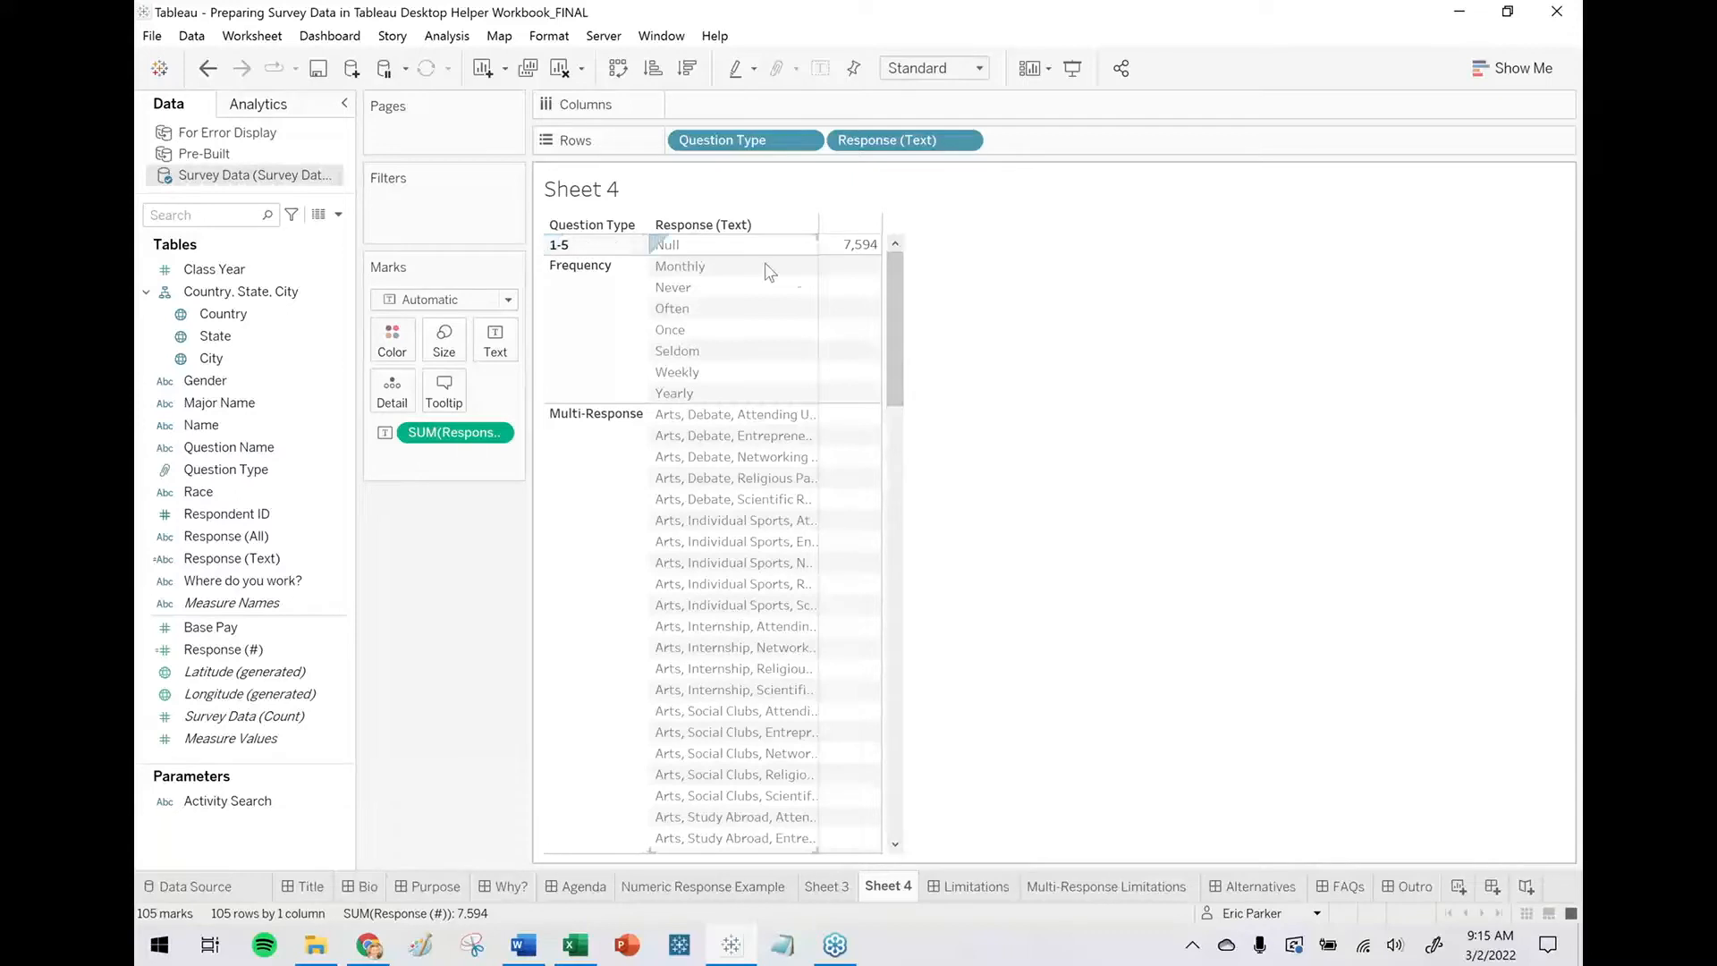
left_click_drag(896, 330, 376, 617)
left_click_drag(719, 142, 441, 613)
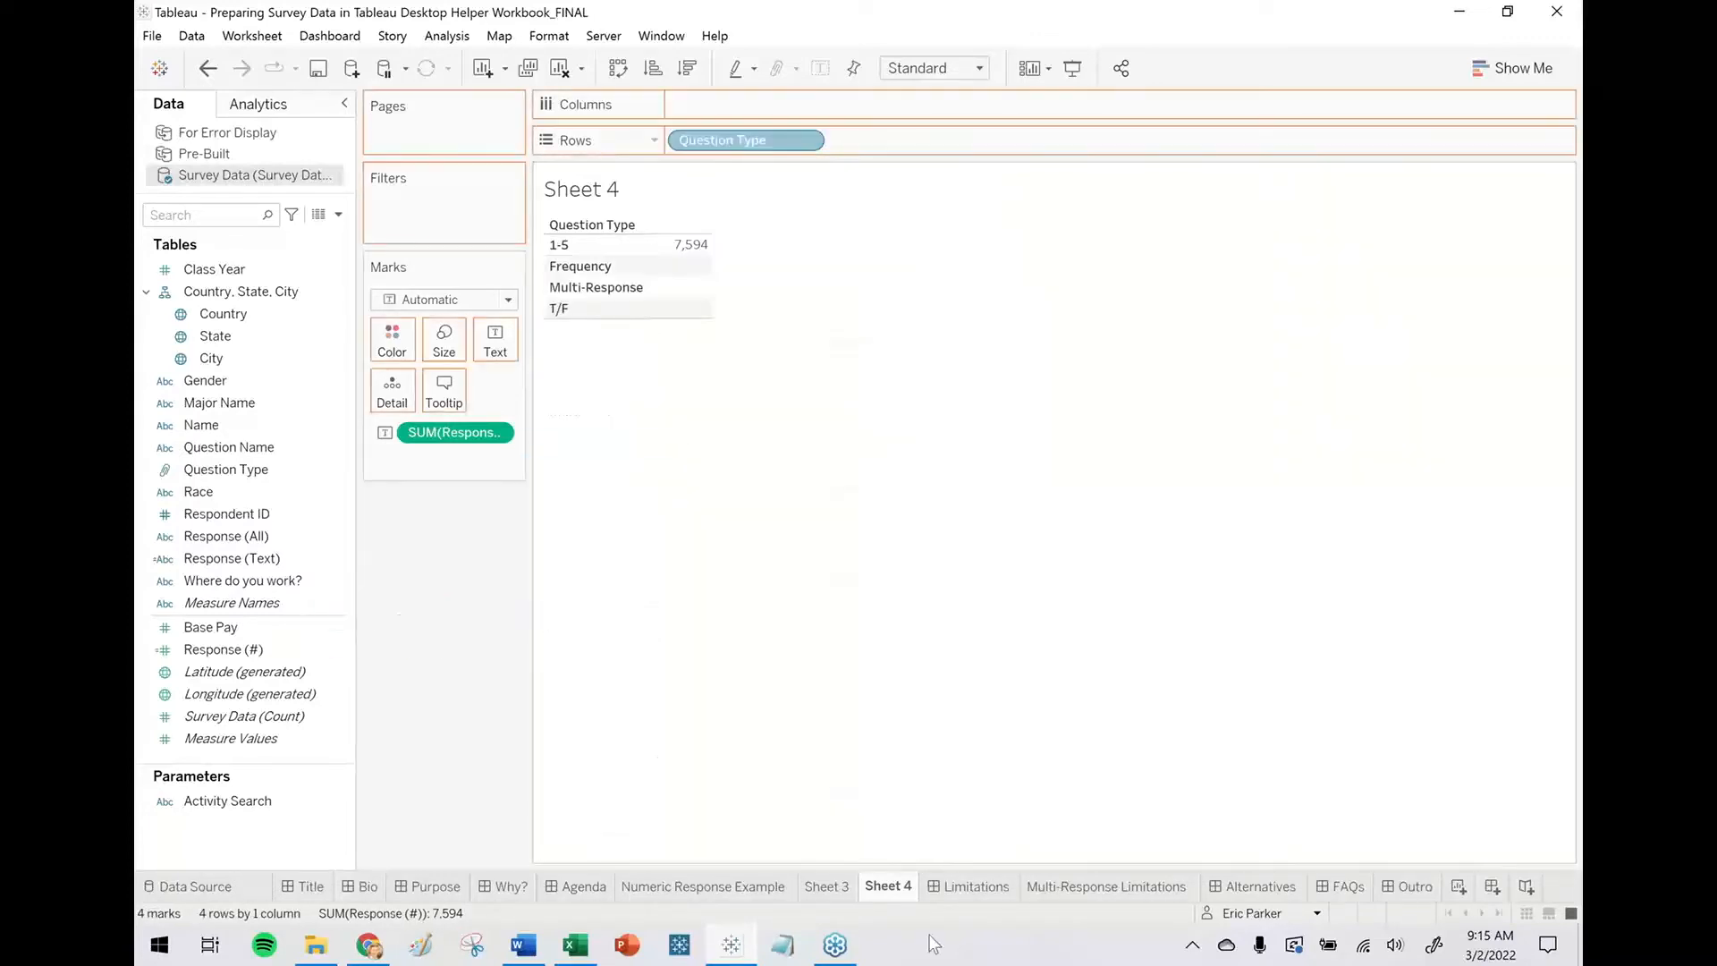
Clear all fields and filters from Sheet 3 and rename the sheet Numeric Question Analysis.
left_click(731, 890)
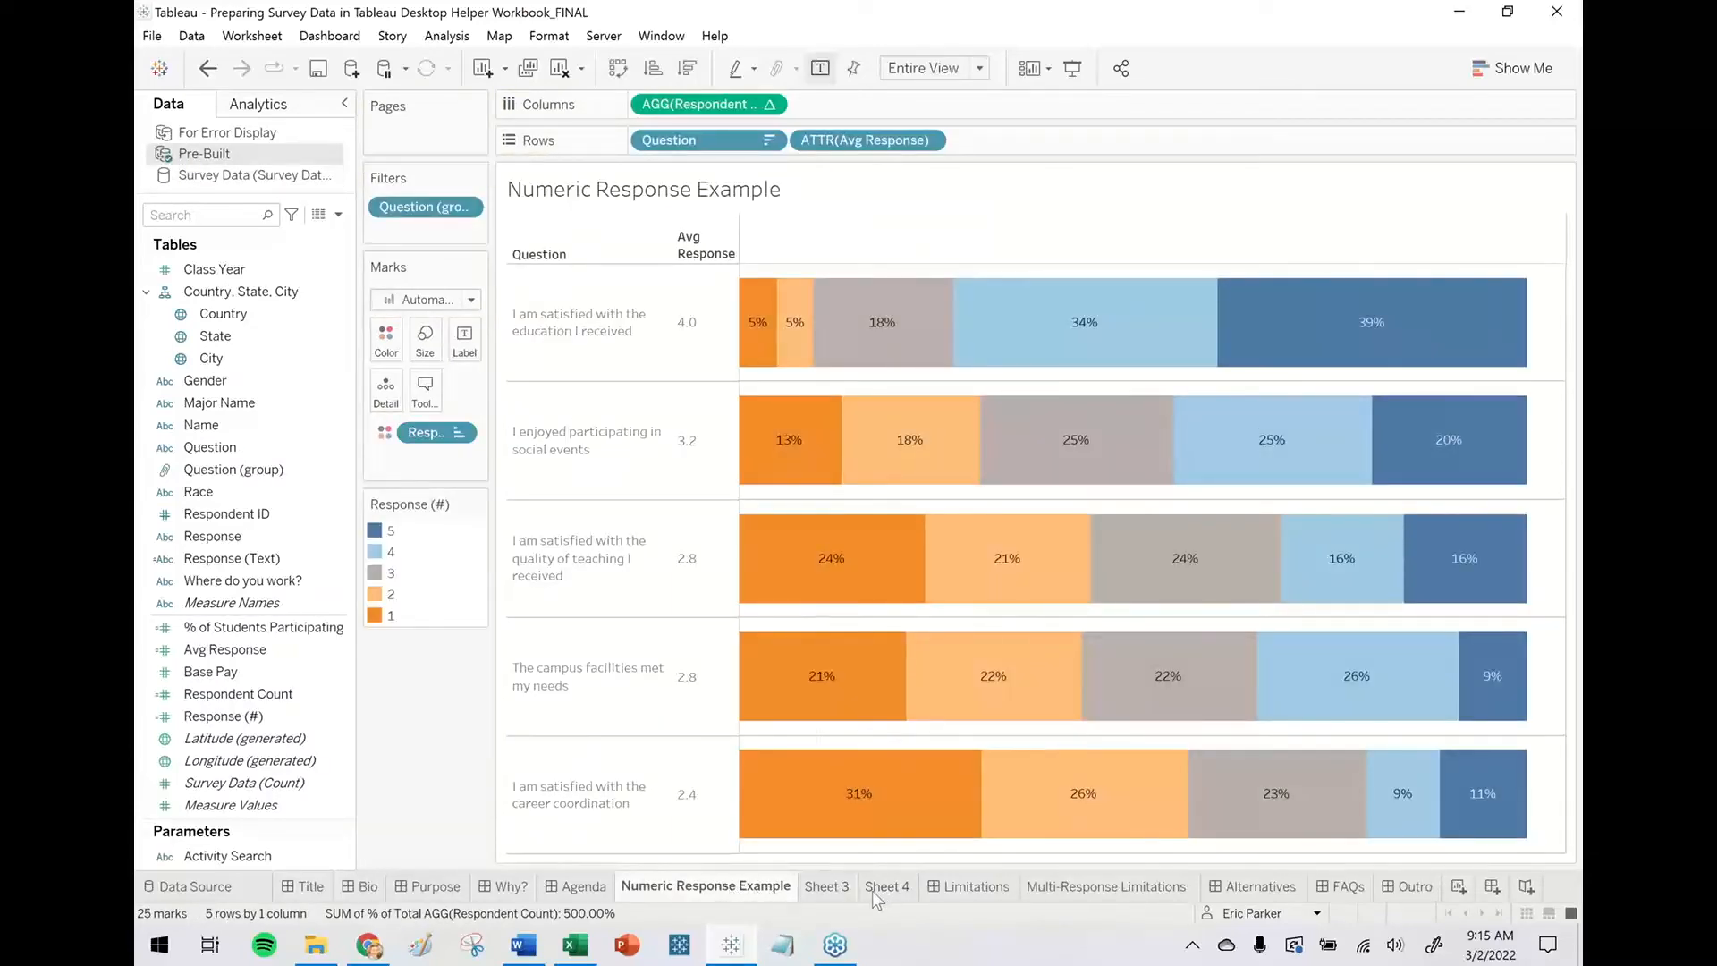
left_click(833, 893)
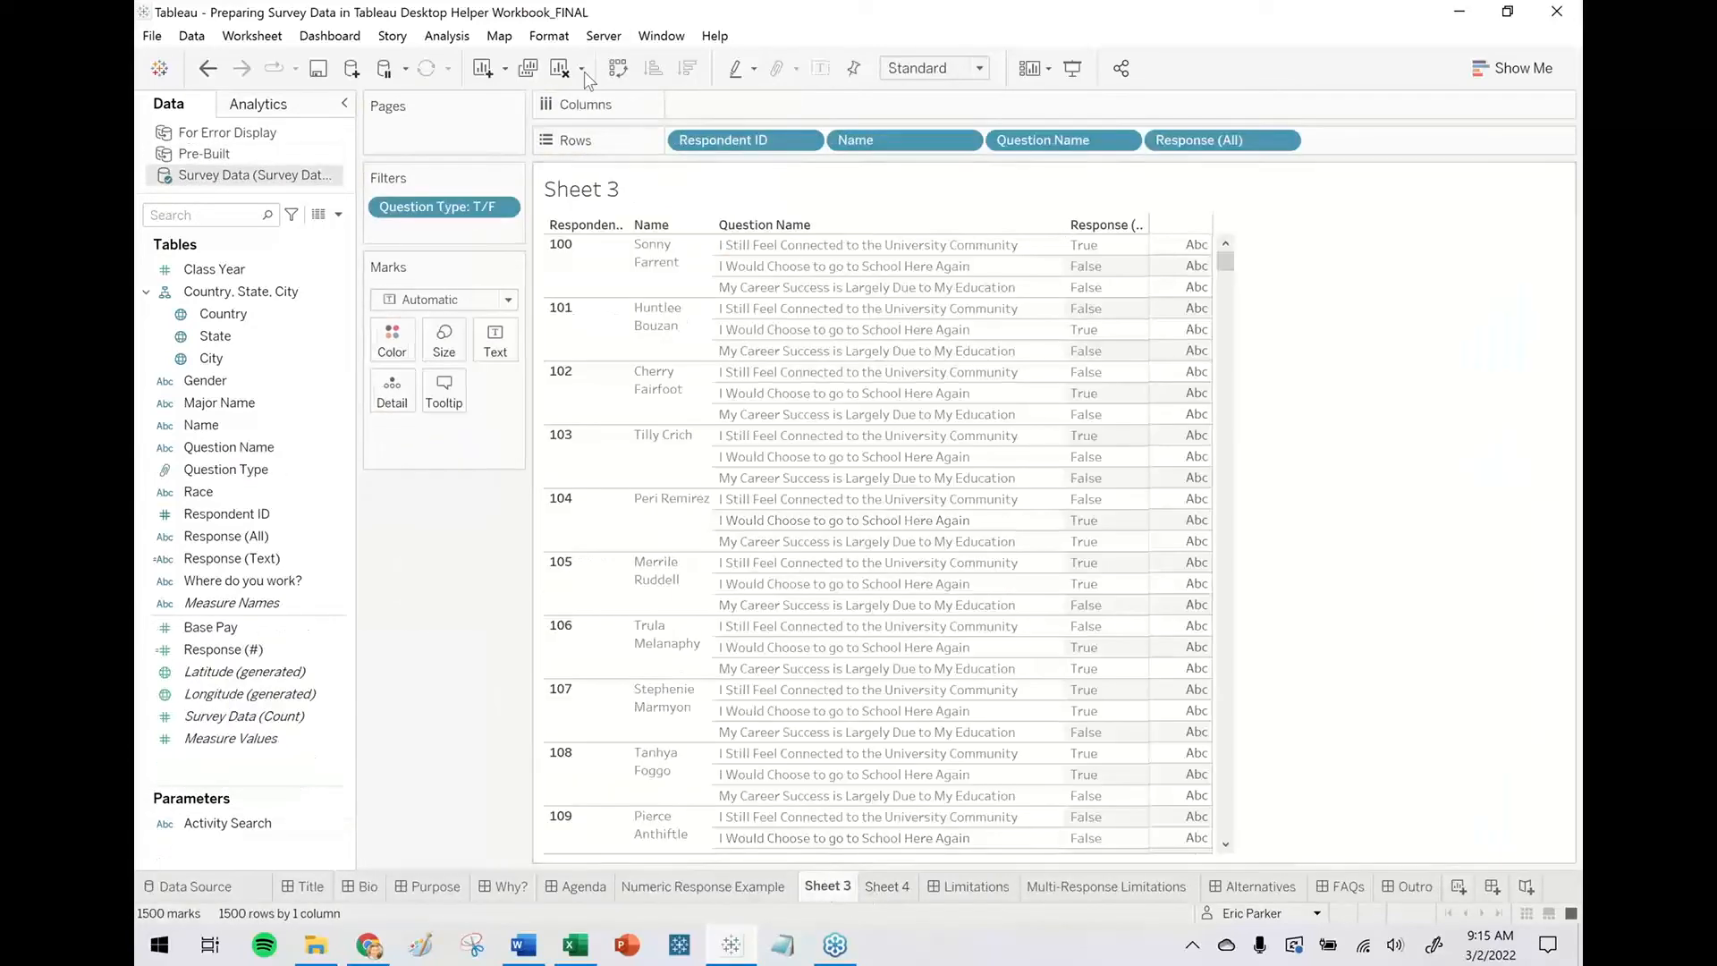
left_click(560, 68)
double_click(833, 888)
type("Nemeric")
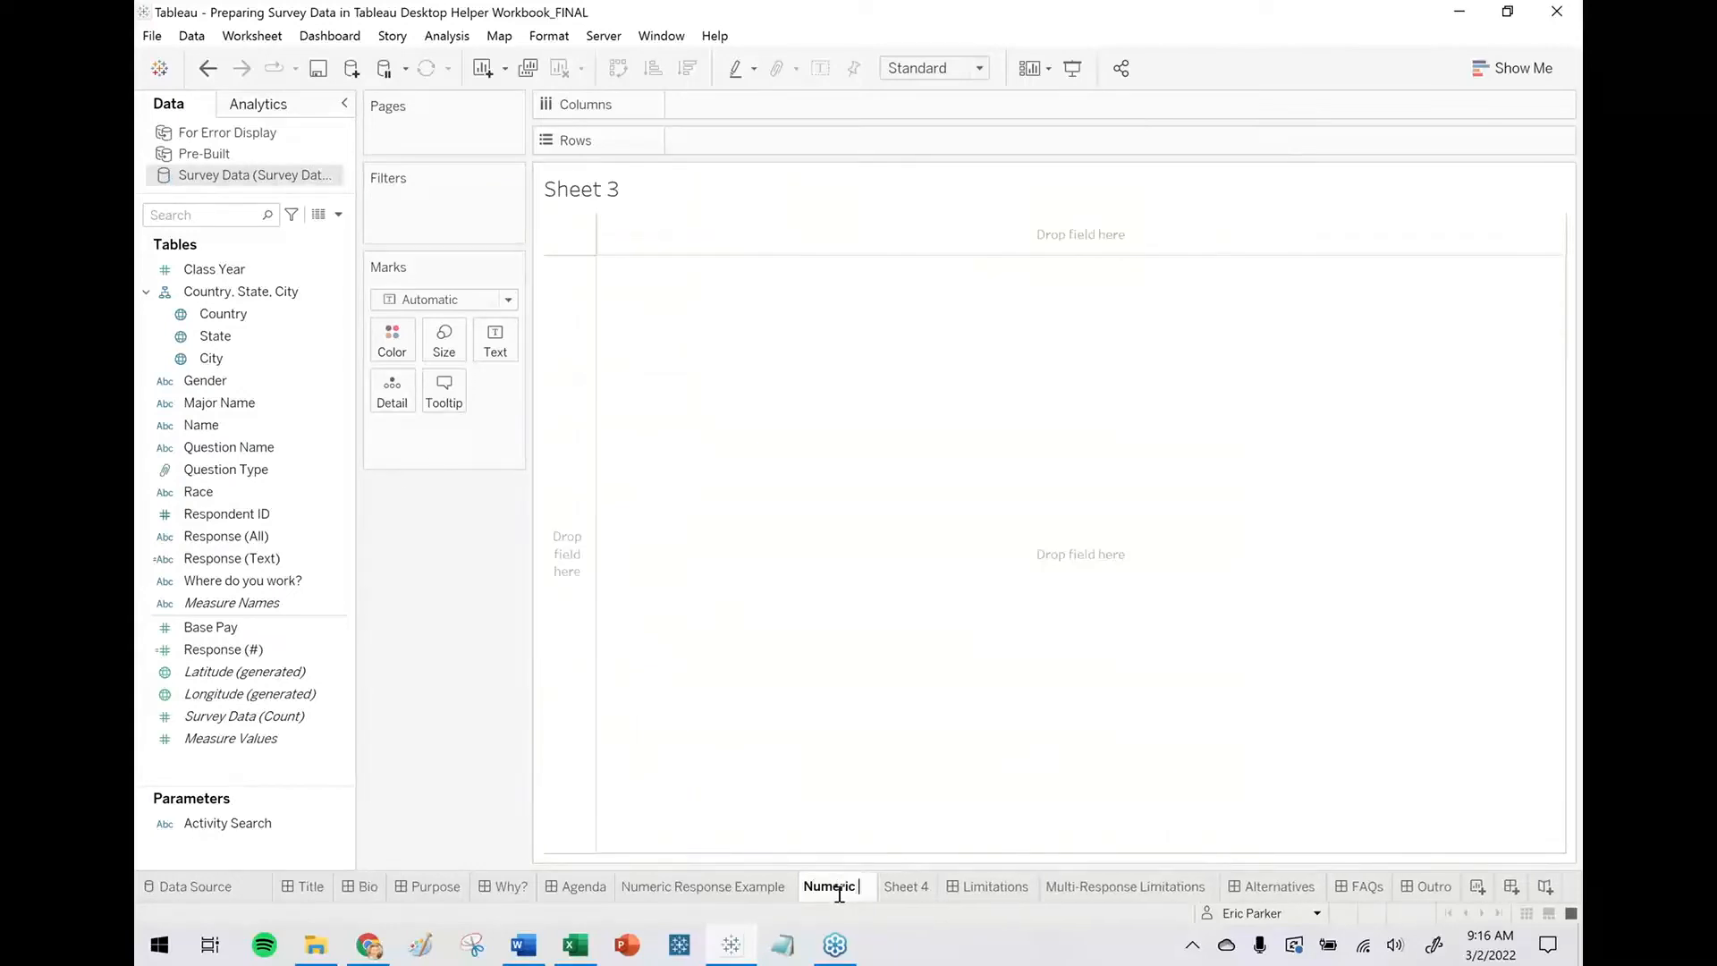
type(" Question Analysis")
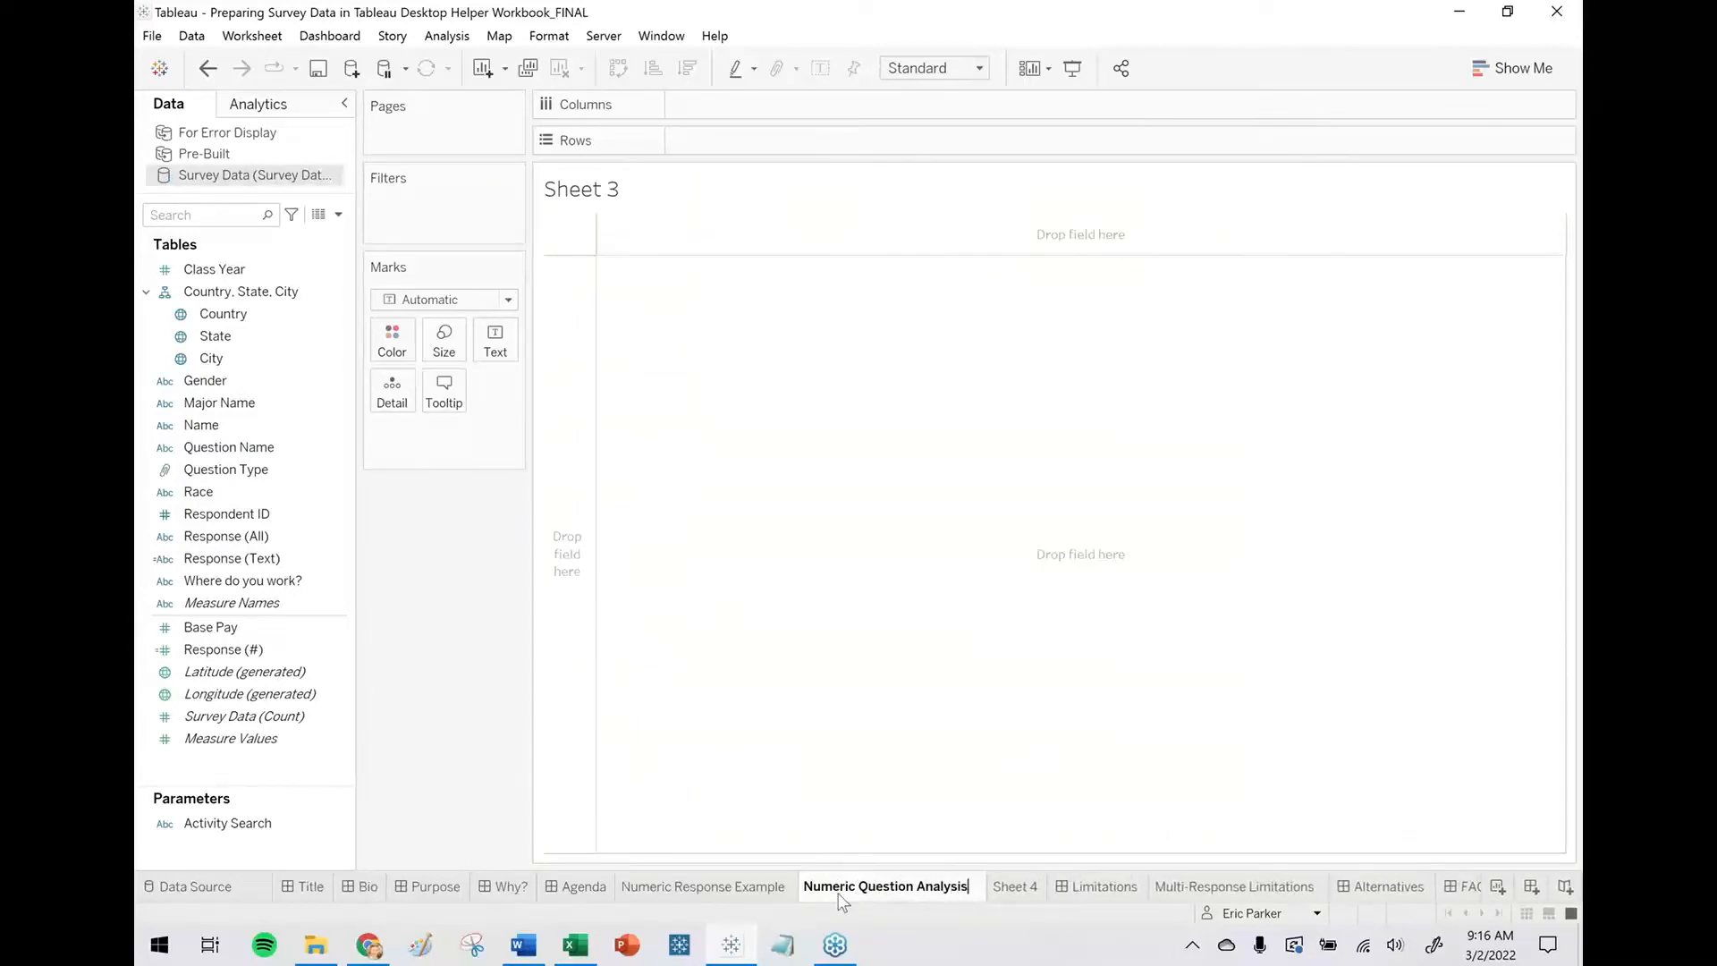
key("Return")
Place Question Name on the rows with a wider label column, and filter Question Type to 1-5.
left_click_drag(238, 447, 891, 142)
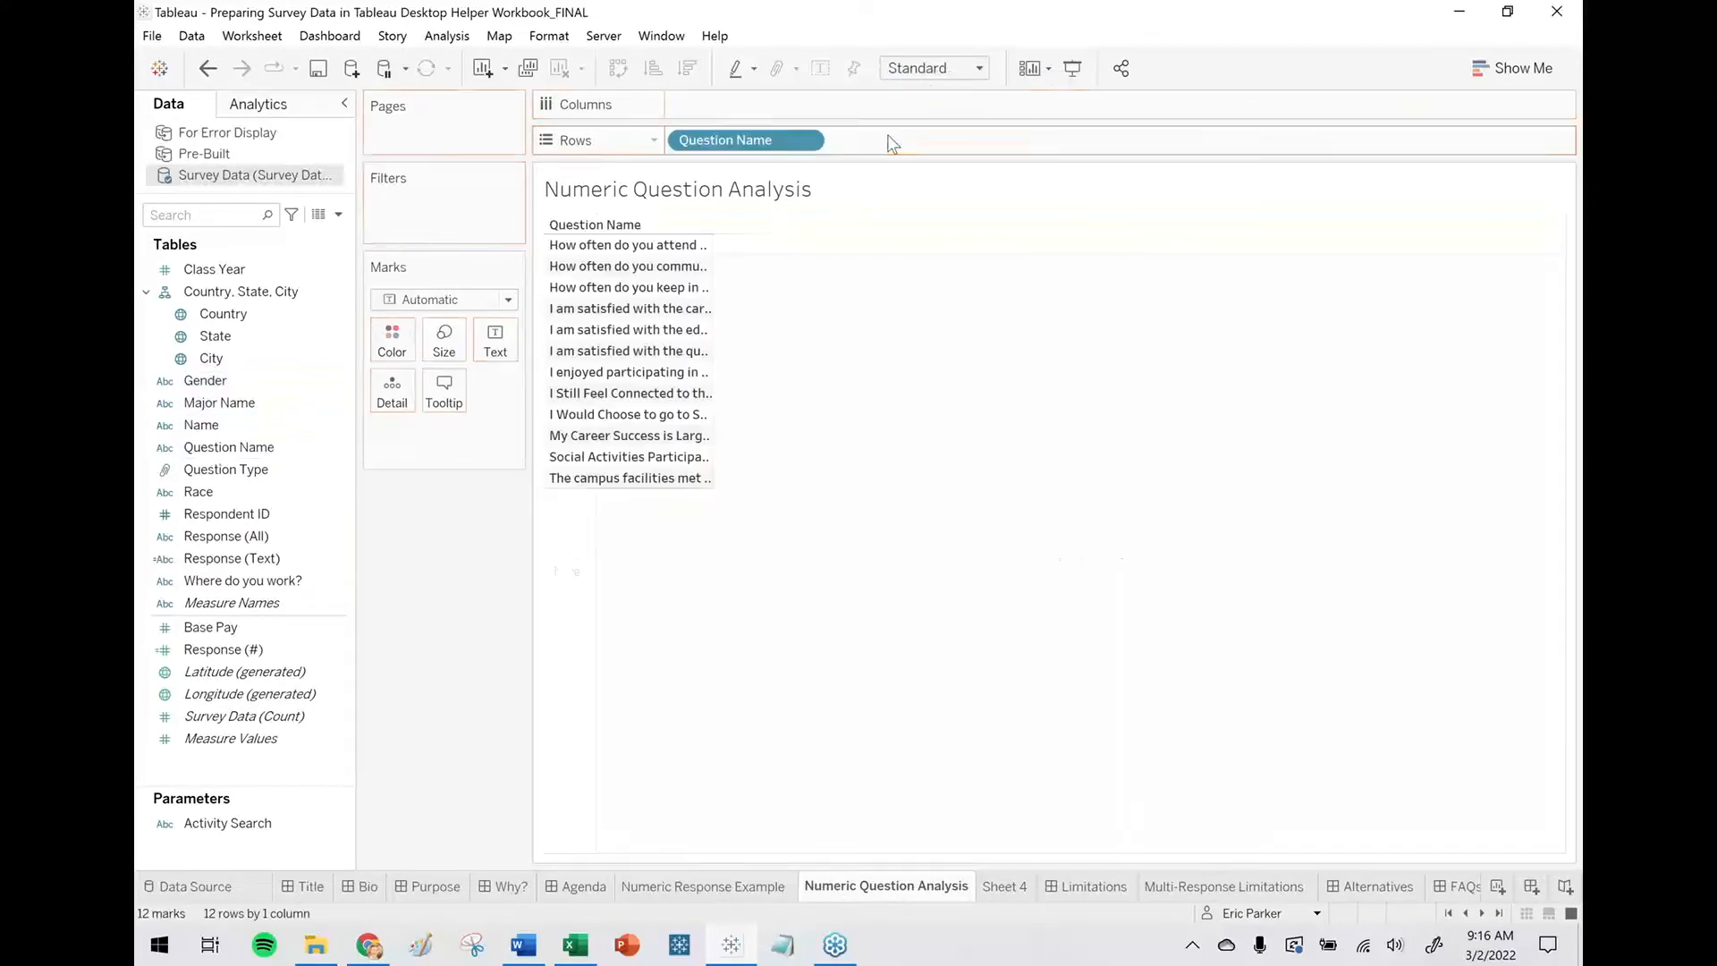
left_click(204, 478)
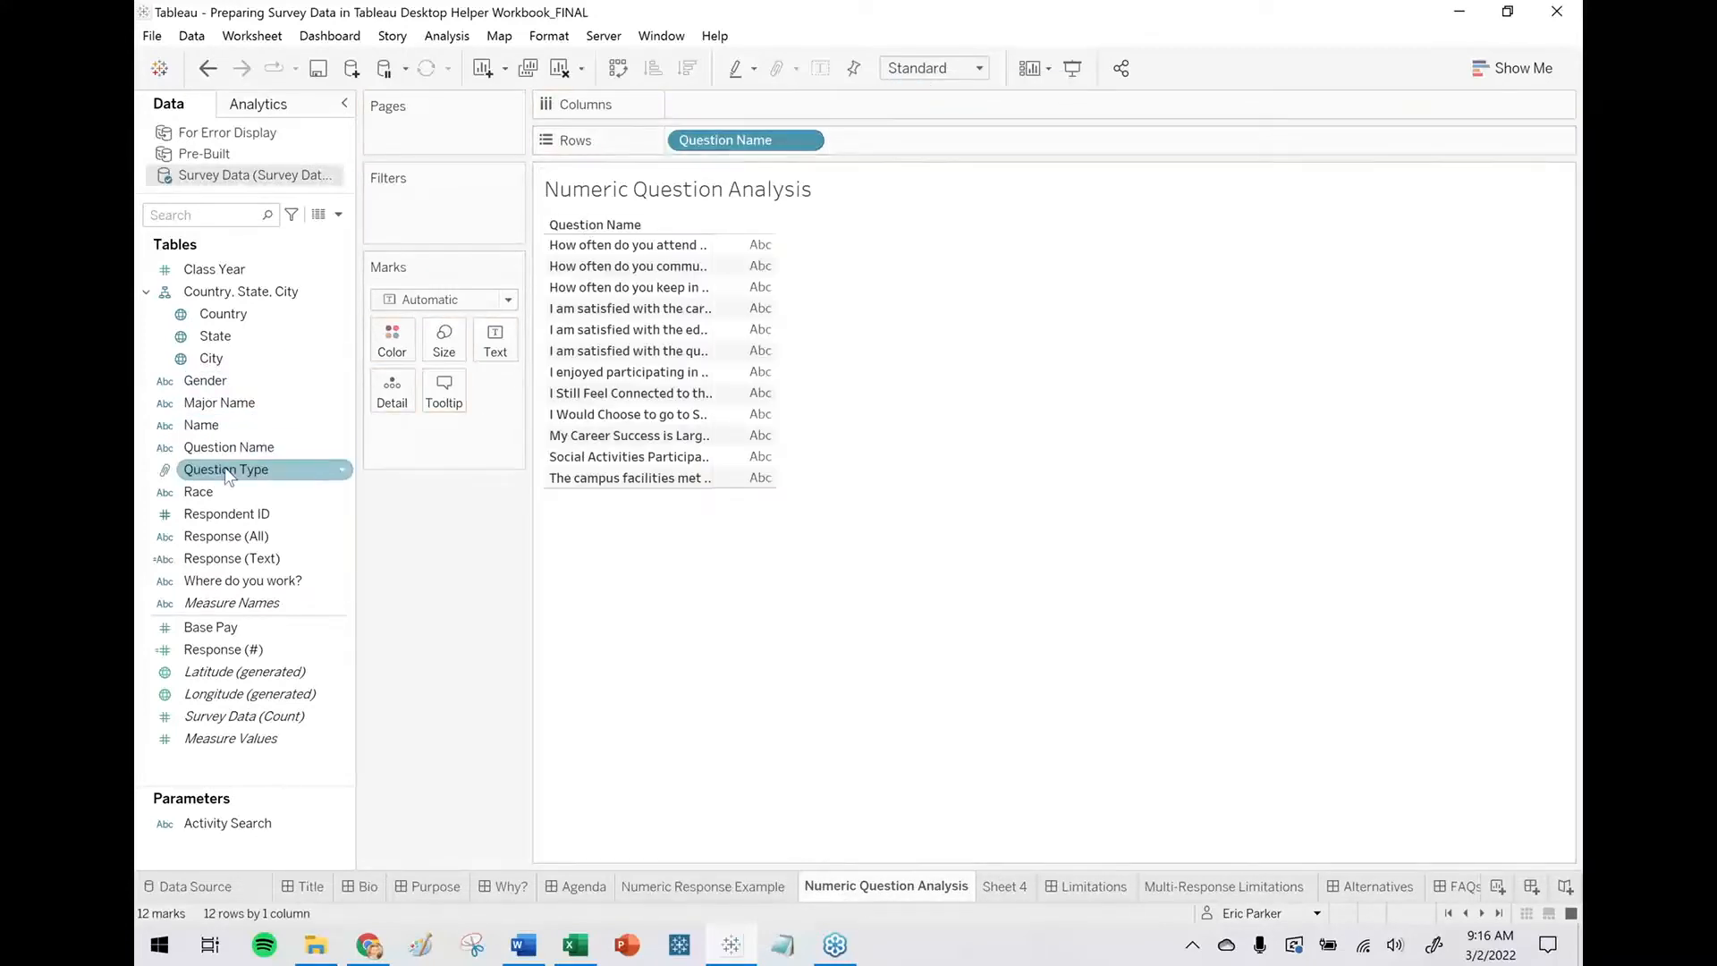
left_click_drag(204, 479, 435, 220)
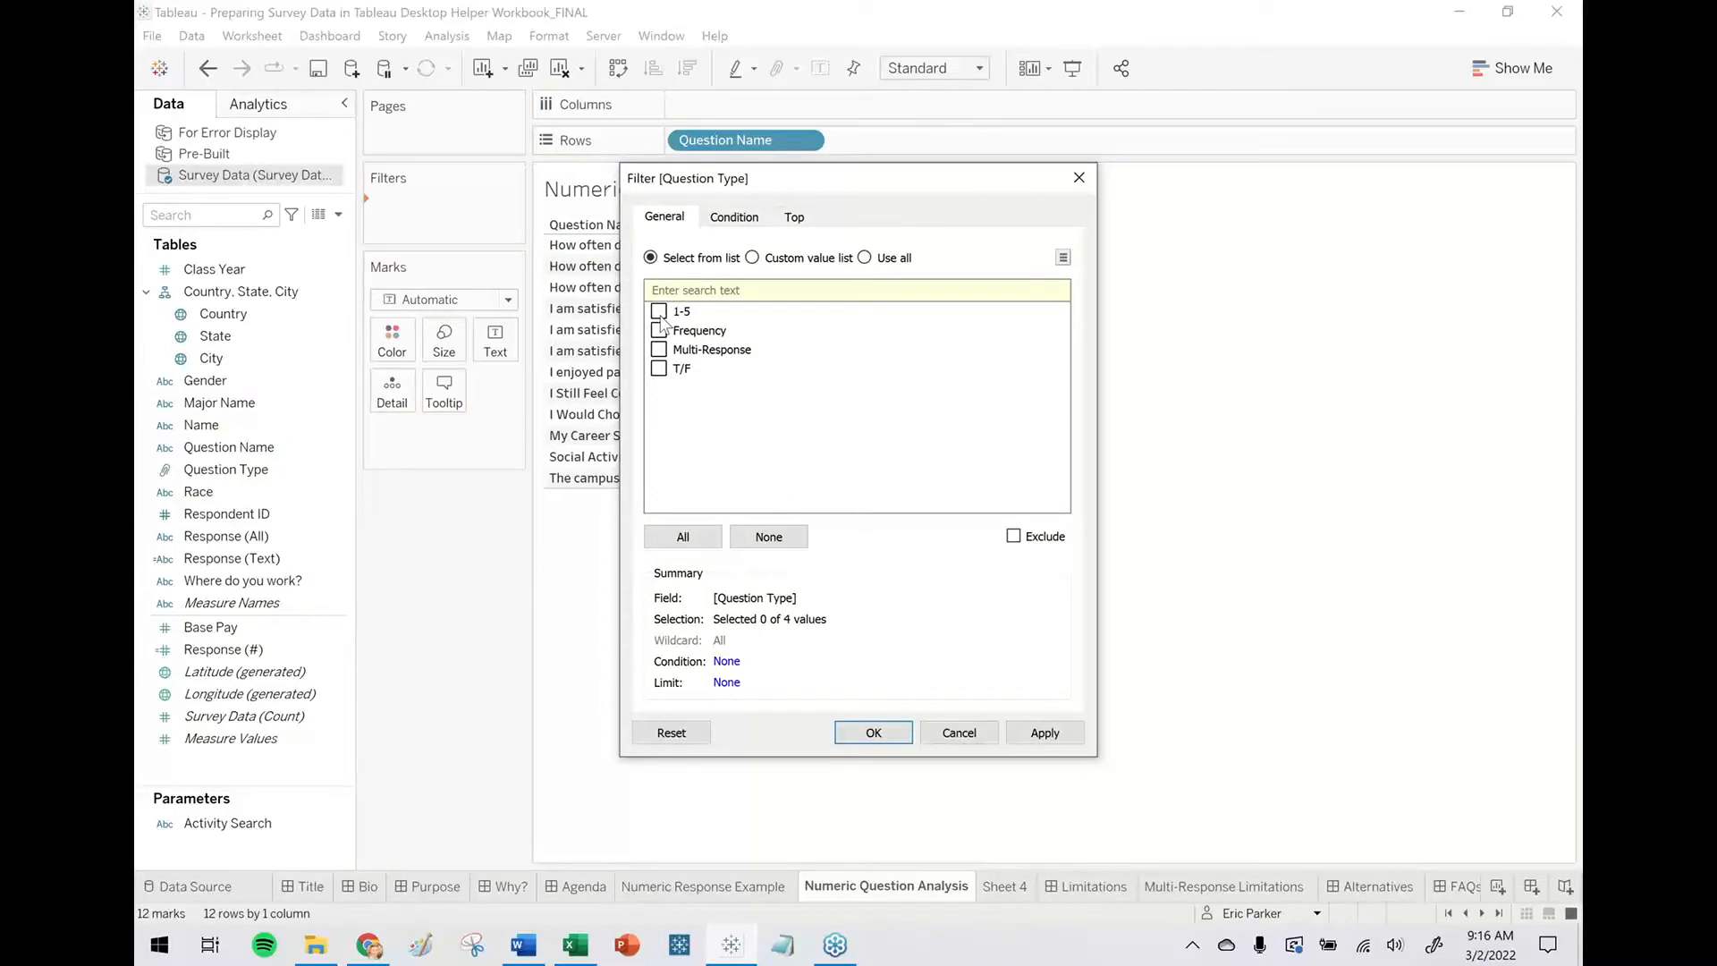
left_click(873, 732)
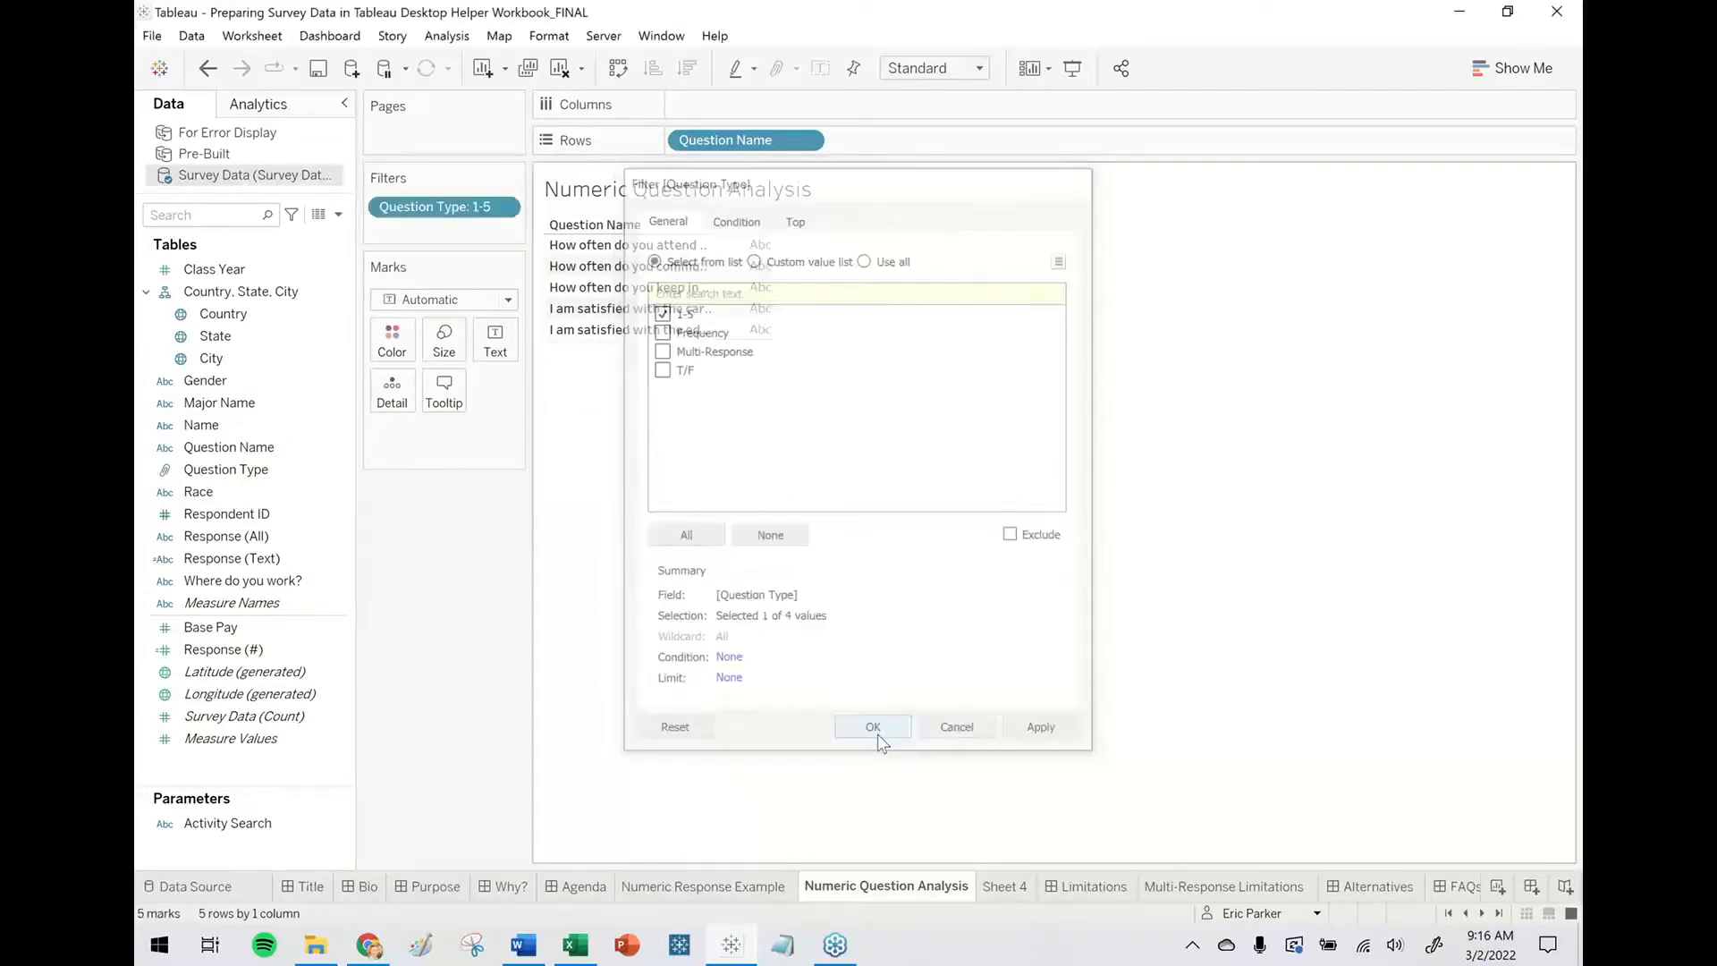
left_click_drag(712, 277, 805, 284)
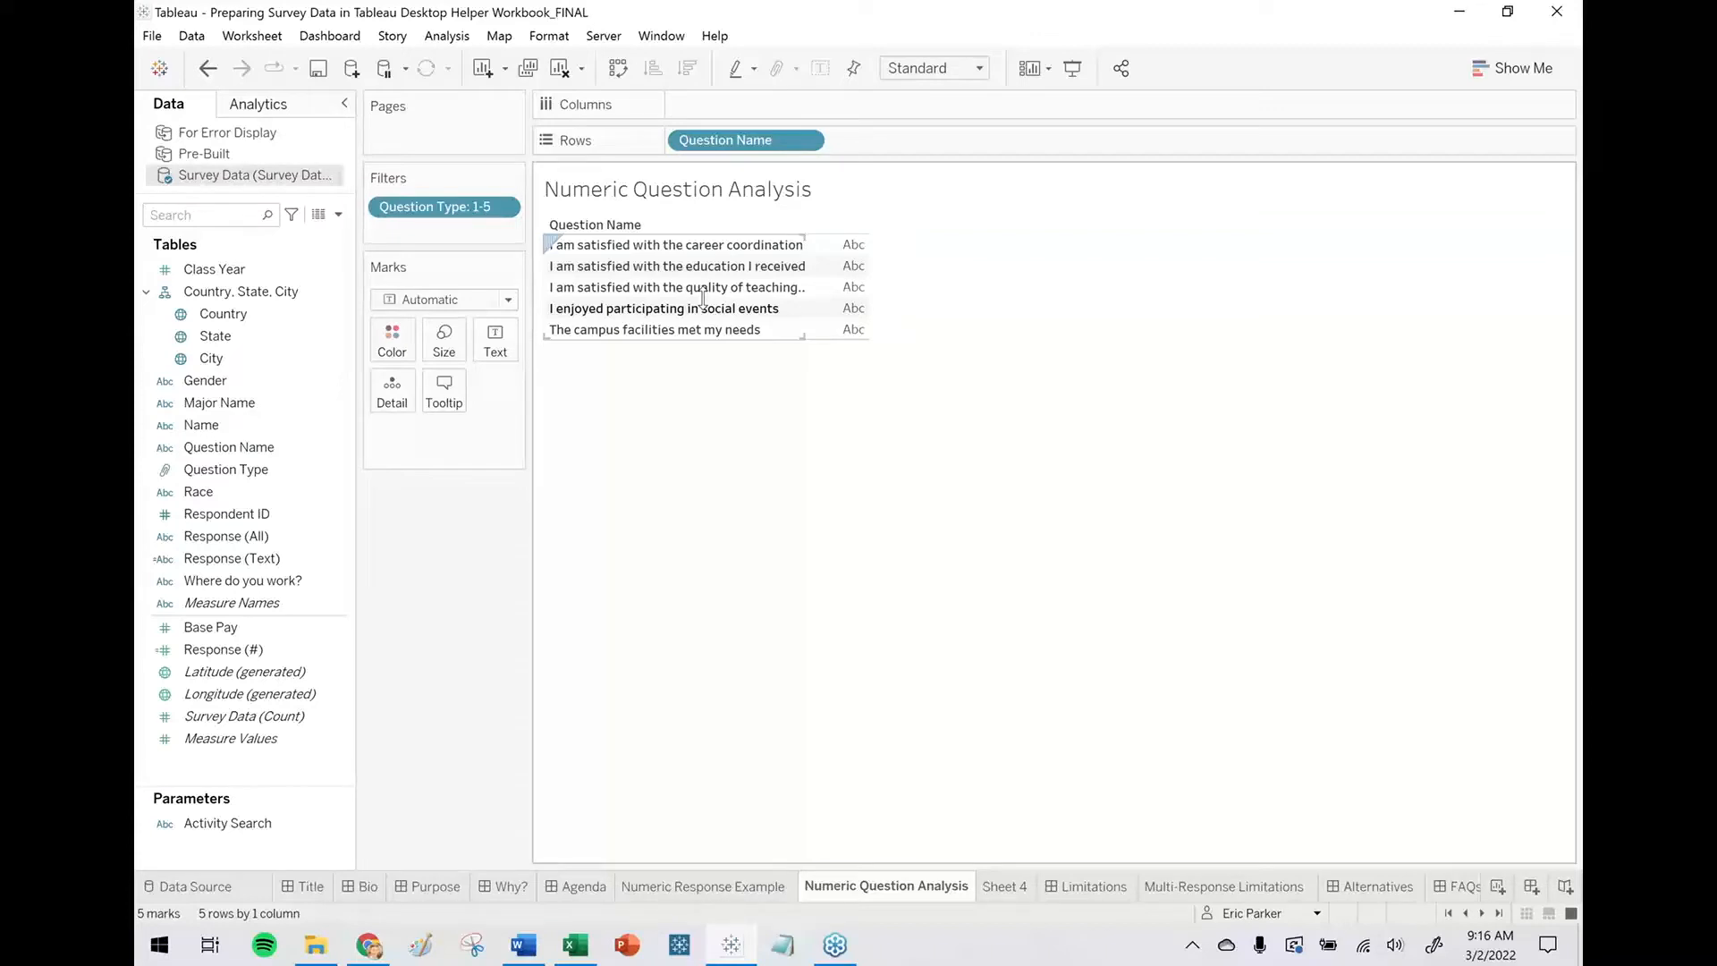
Create a calculated field named # of Responses with the formula COUNTD([Respondent ID]).
left_click(338, 215)
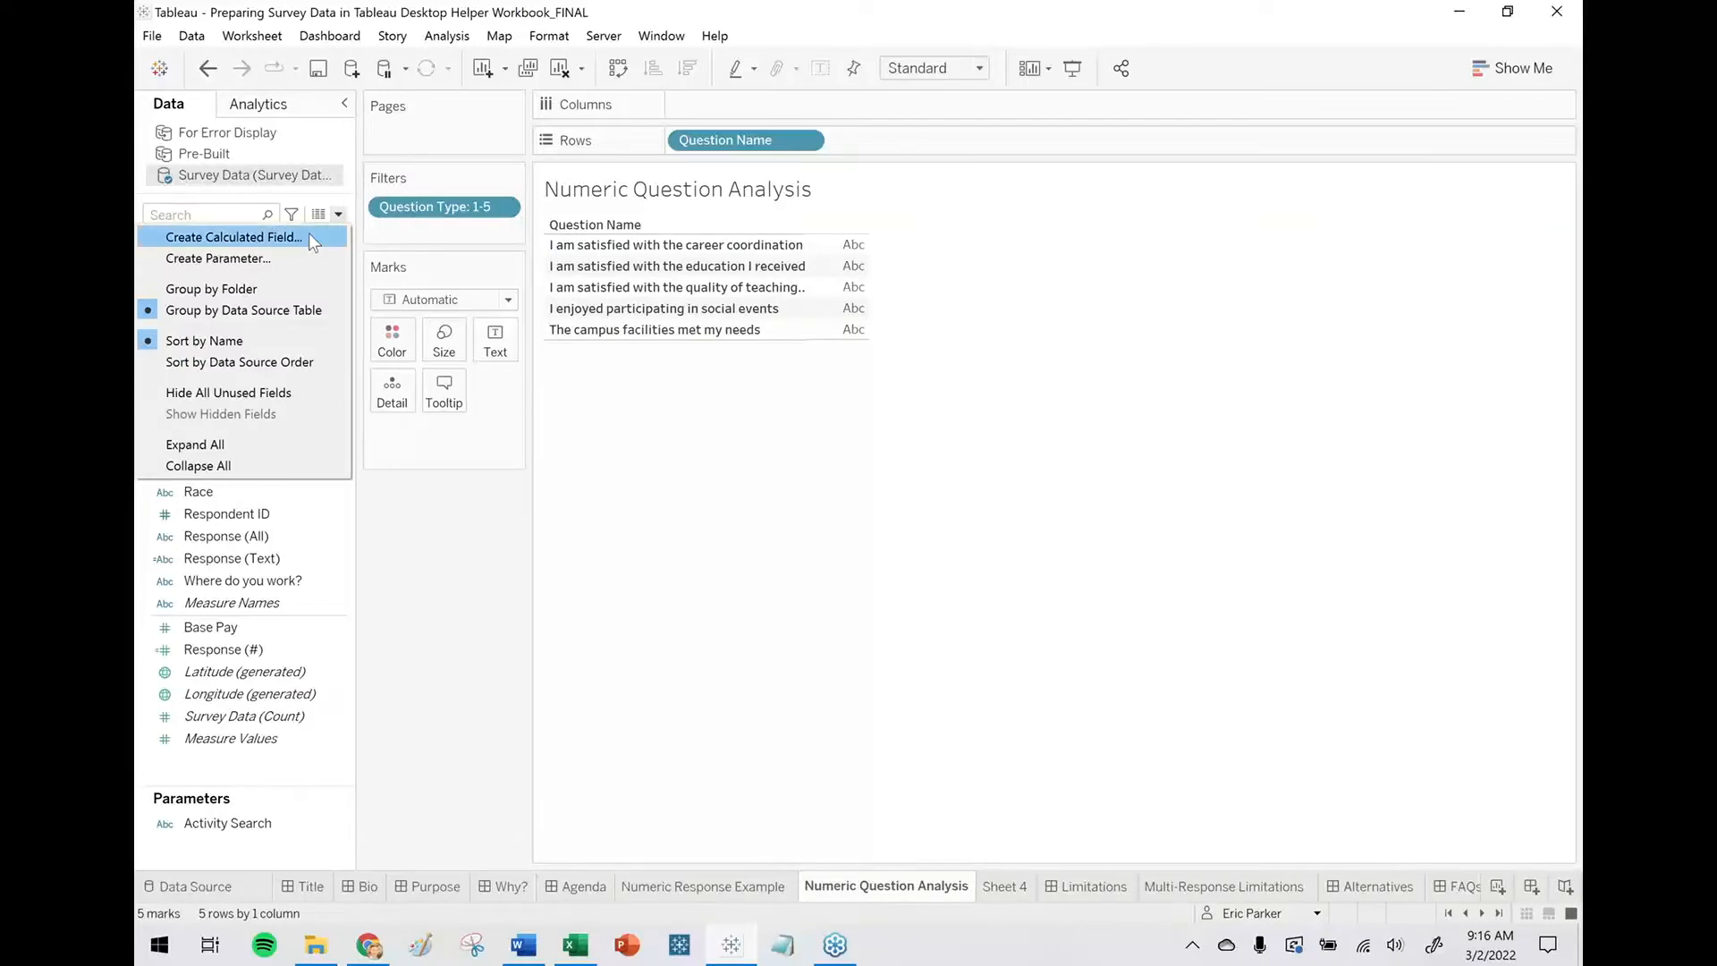
left_click(309, 232)
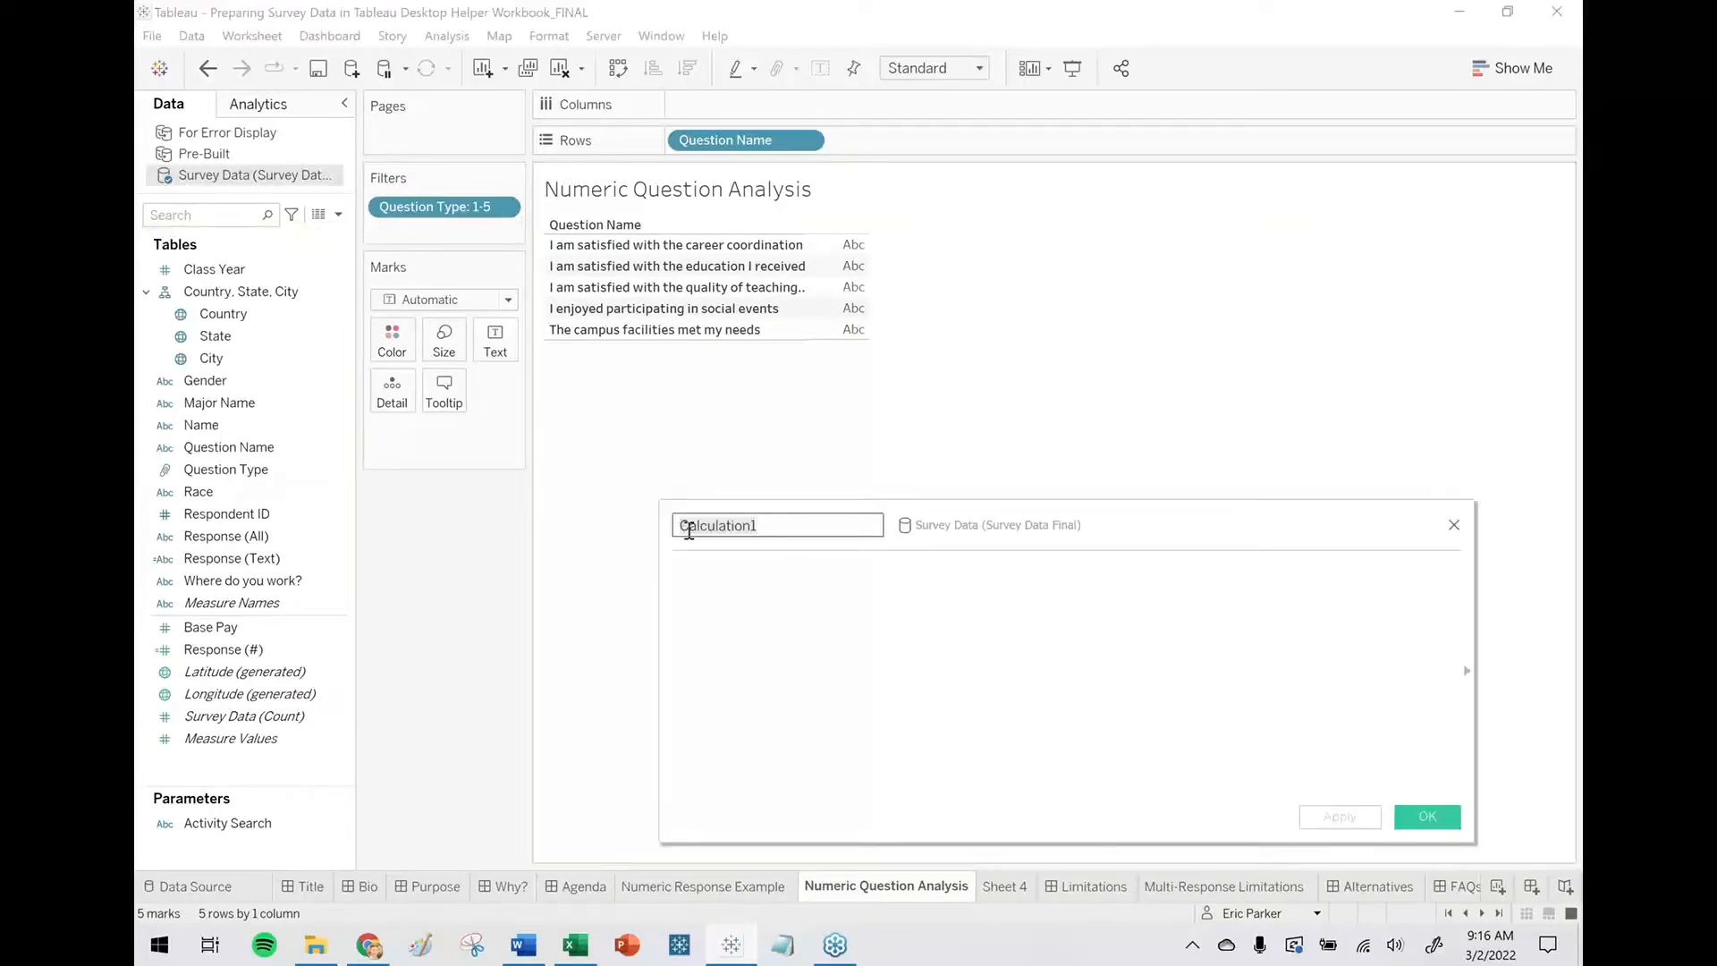
type("# of Responses")
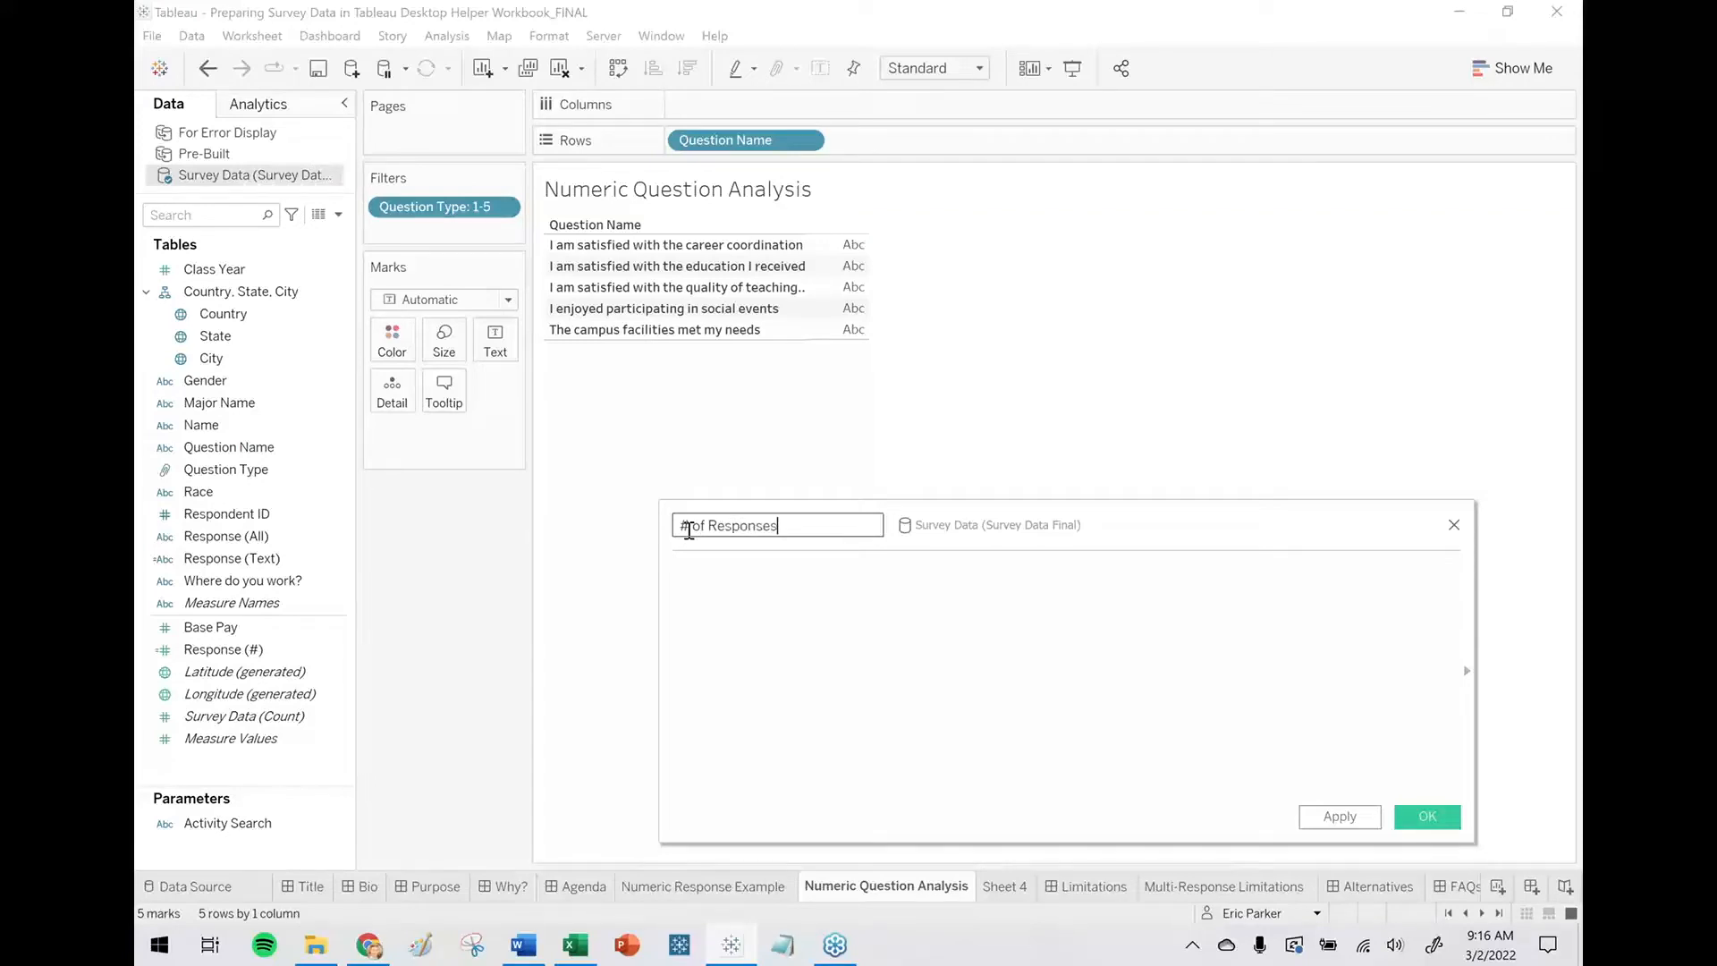
left_click(801, 679)
type("COUNTD(")
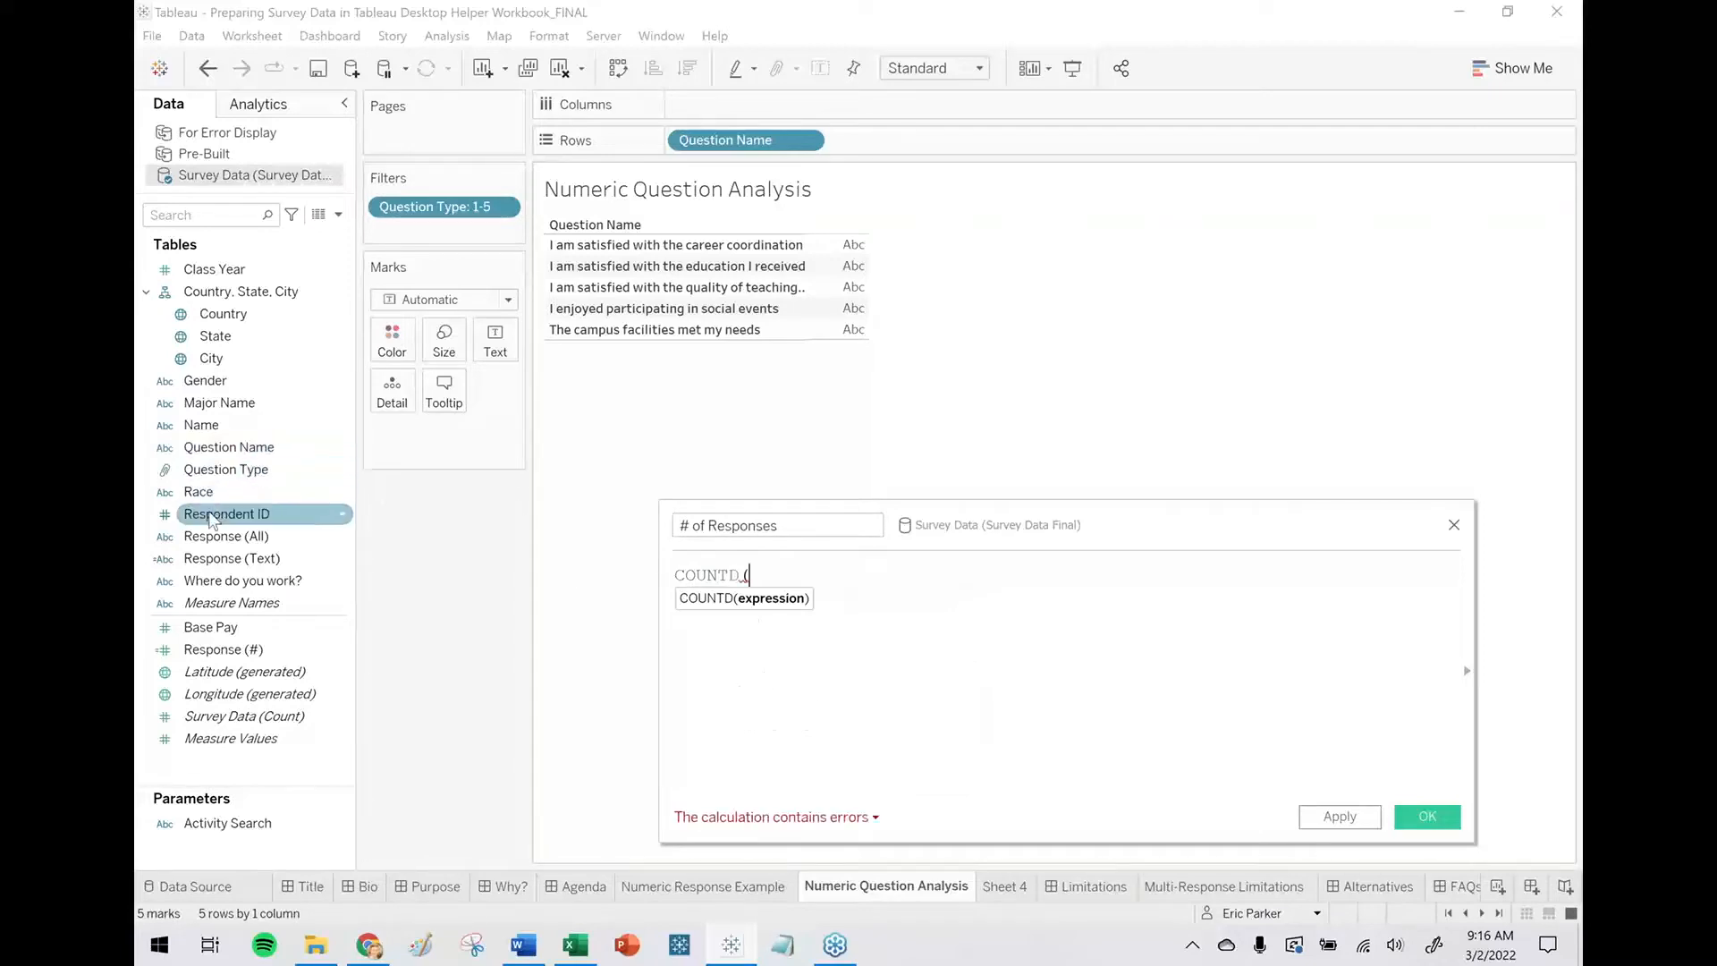
left_click_drag(226, 513, 881, 636)
type(")")
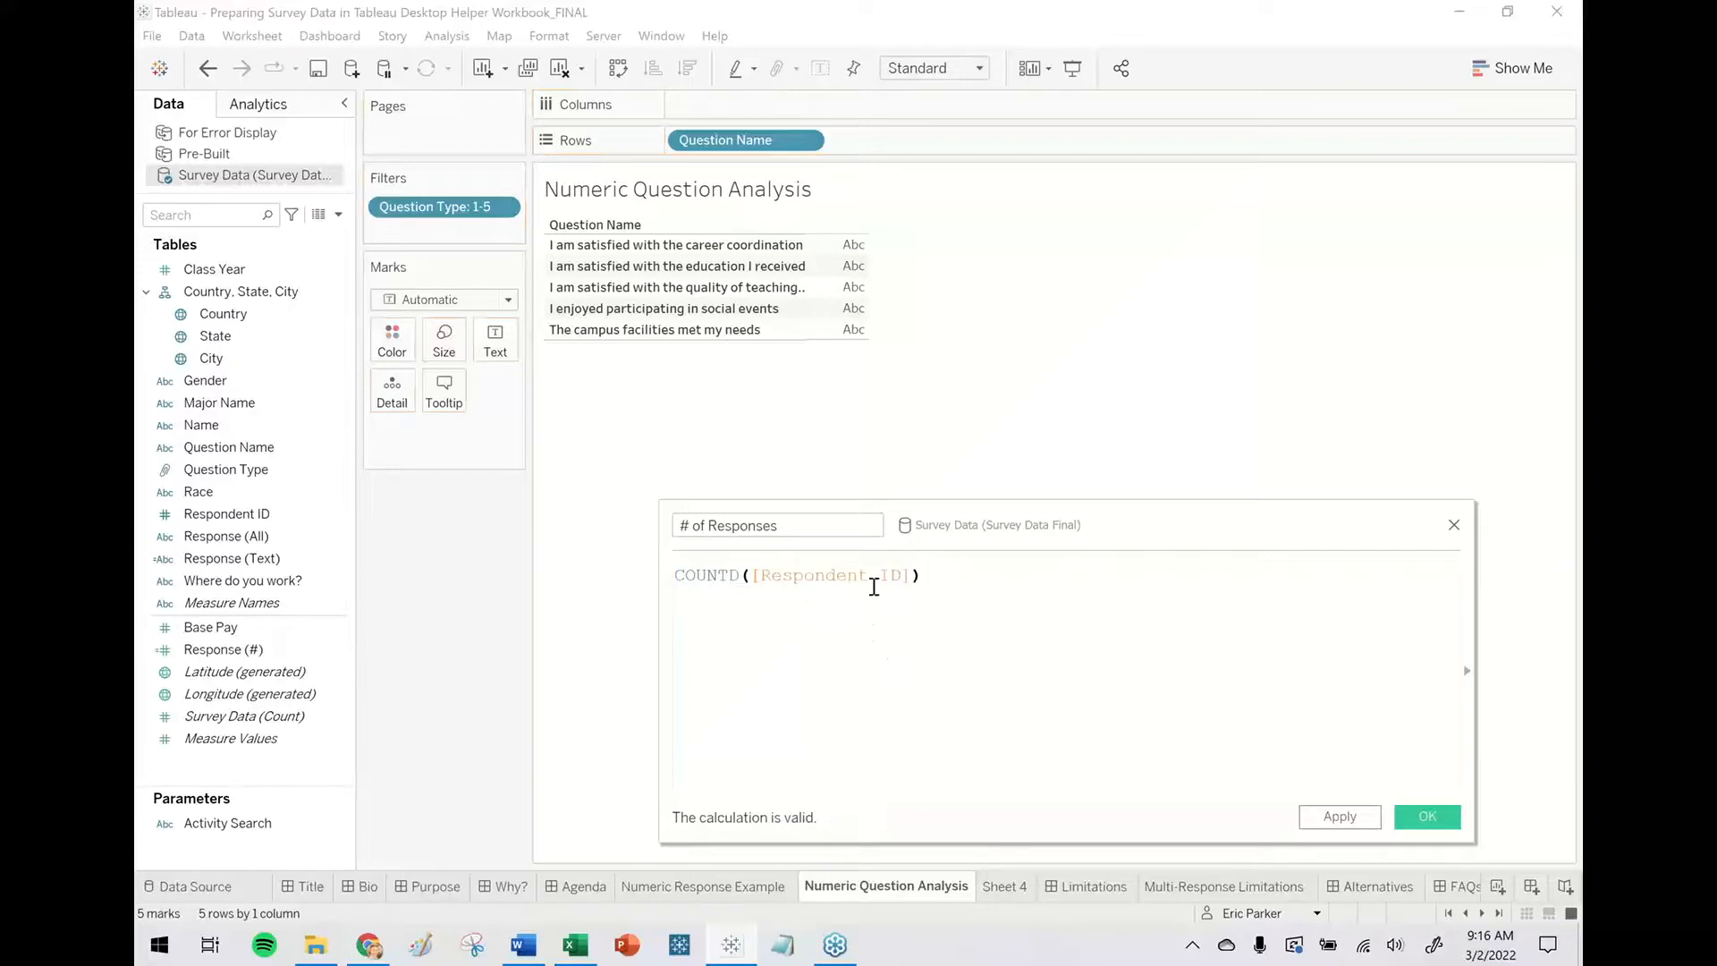
left_click(1428, 816)
Chart # of Responses as horizontal bars per question, with full question labels, and fit the chart to Entire View.
left_click_drag(268, 634, 928, 105)
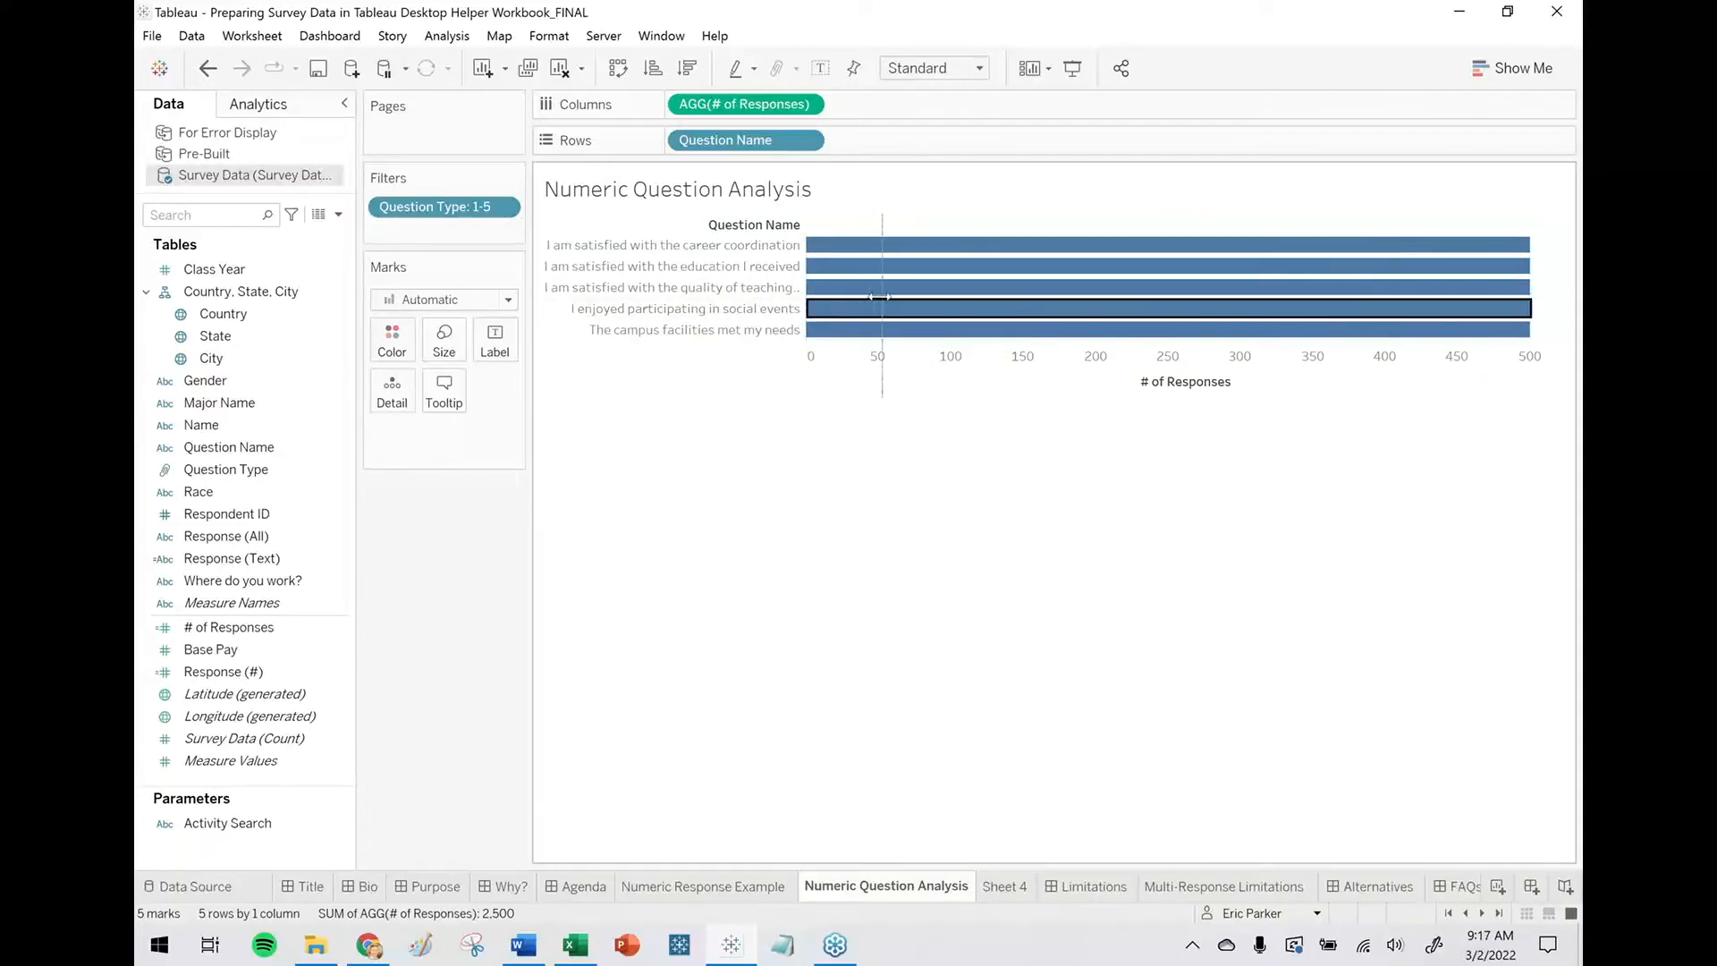
left_click_drag(880, 296, 882, 296)
left_click(925, 73)
left_click(930, 145)
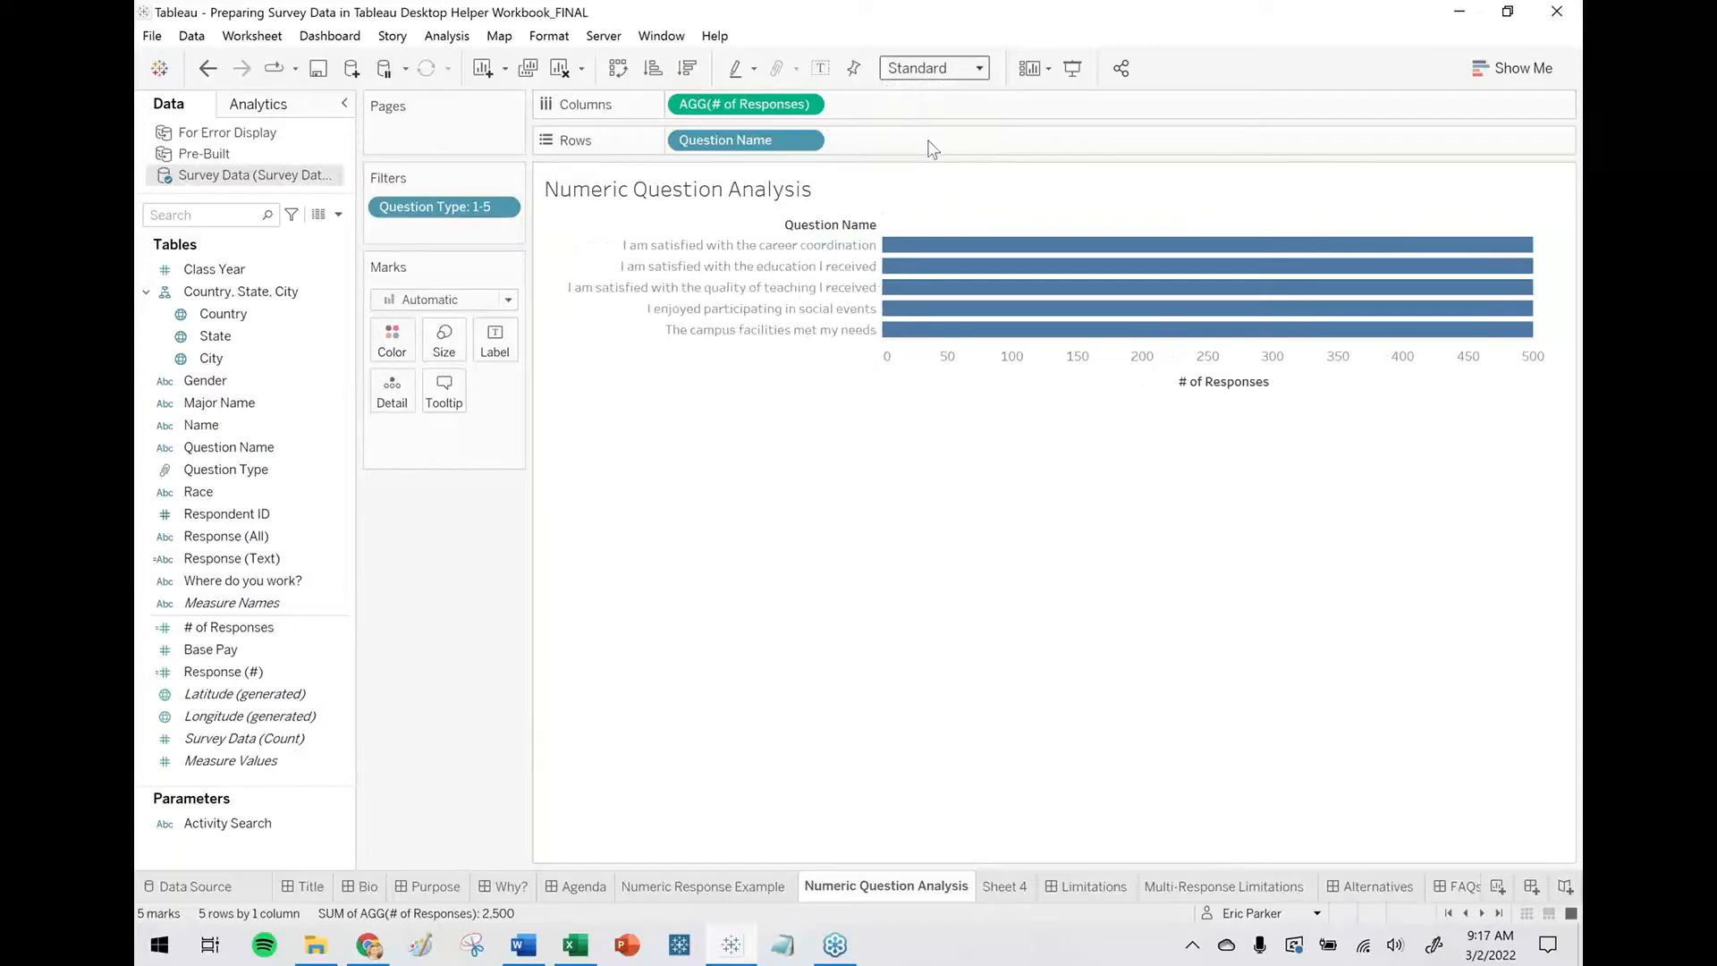
Format the Question Name header labels with Left horizontal alignment.
right_click(661, 393)
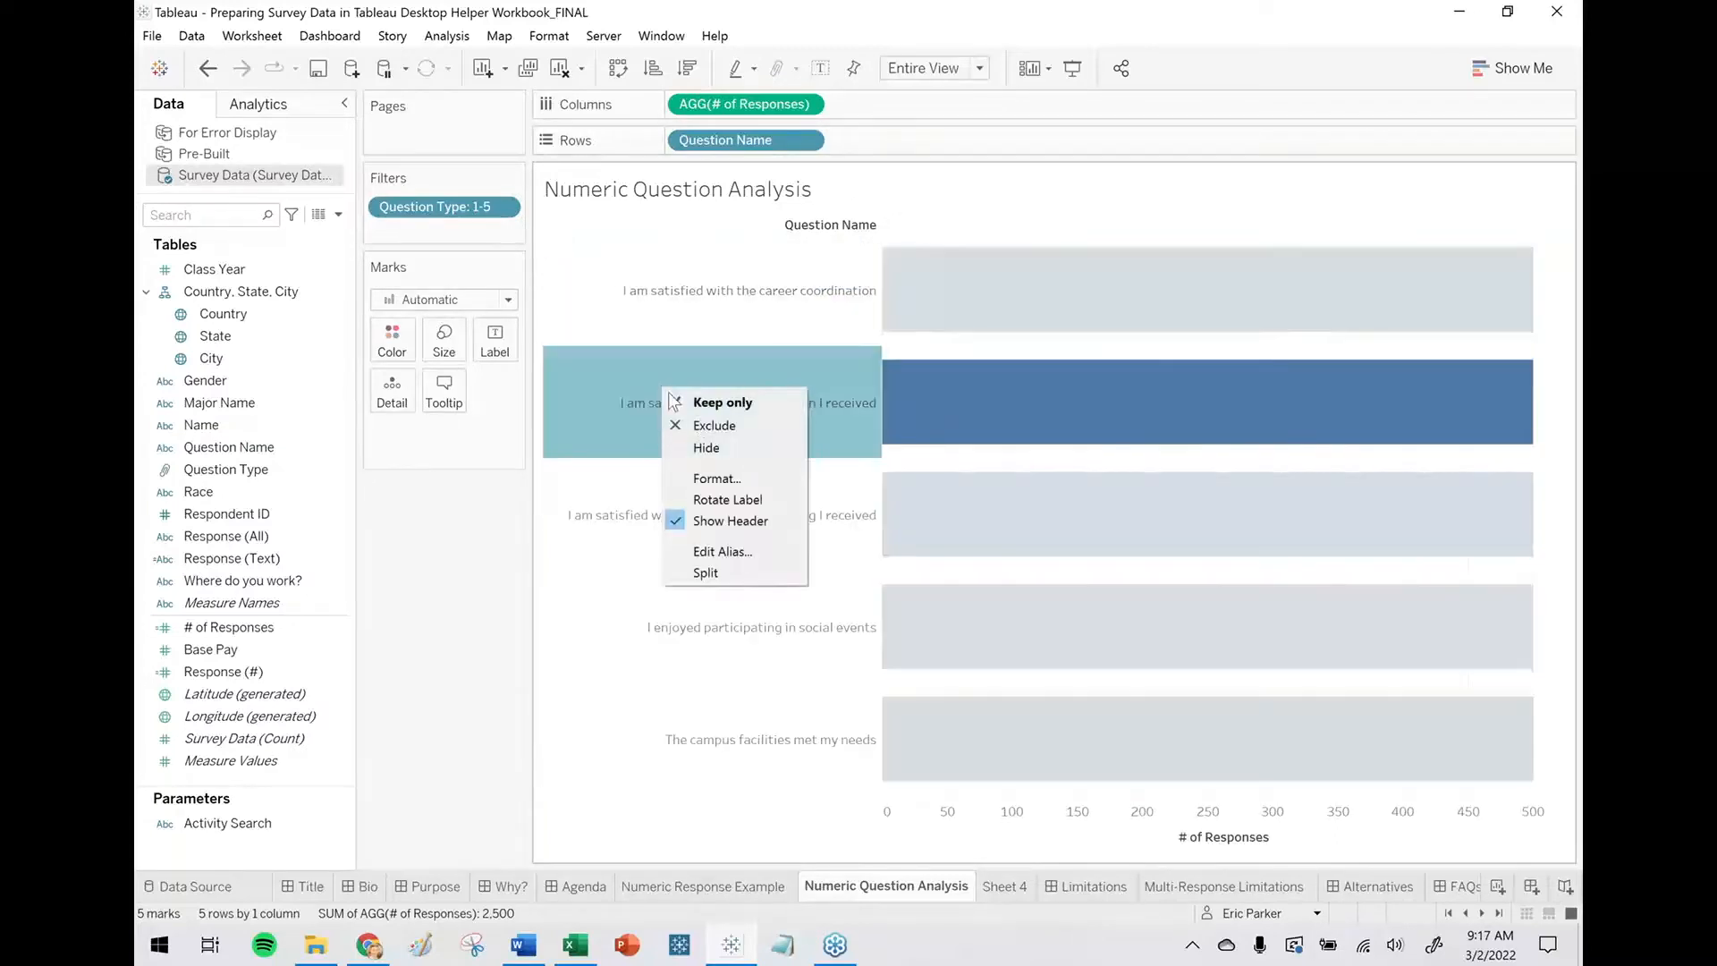
left_click(725, 479)
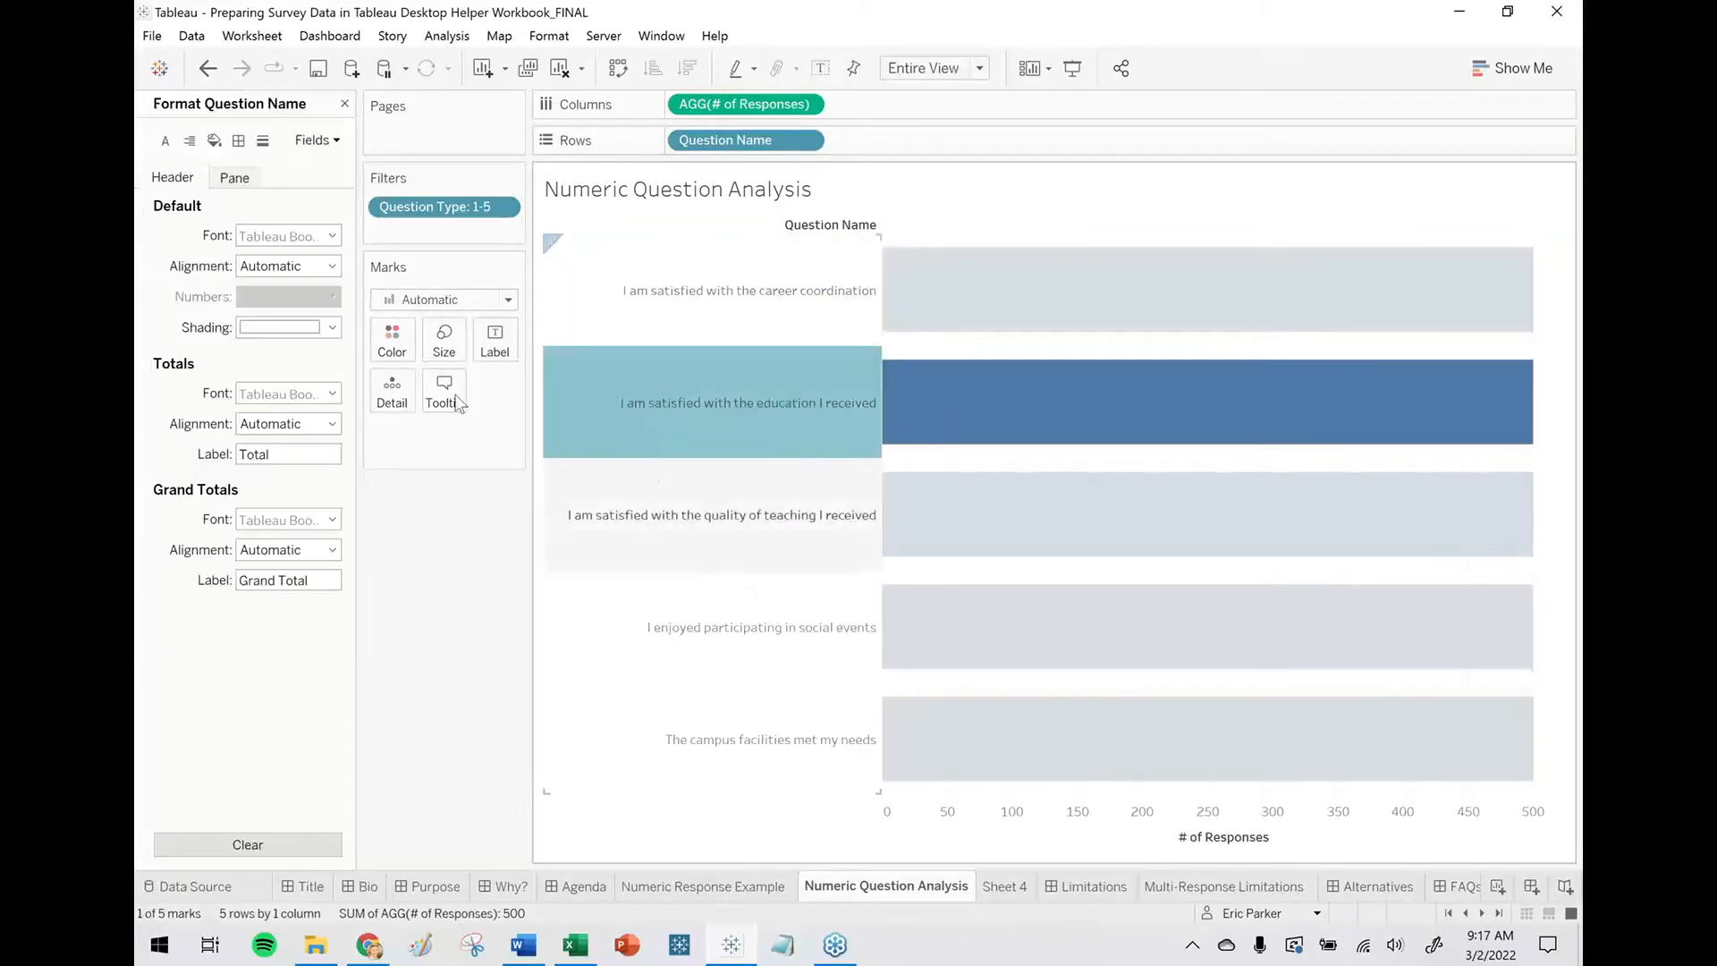
left_click(257, 267)
left_click(265, 349)
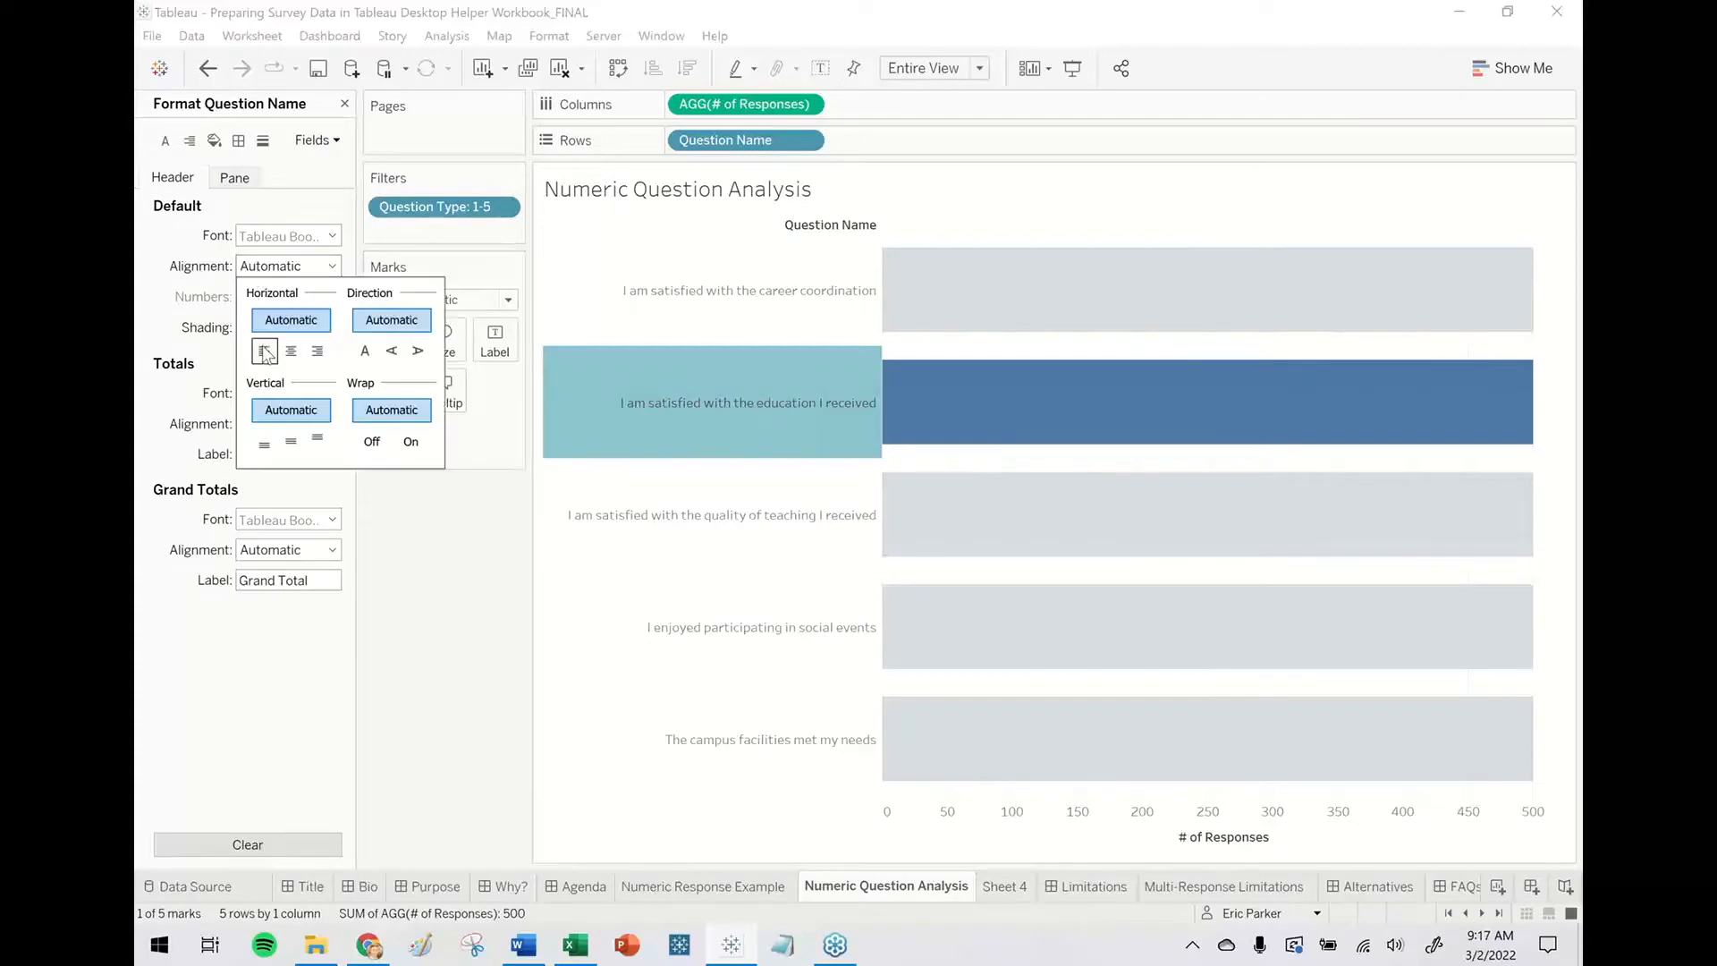
left_click(652, 424)
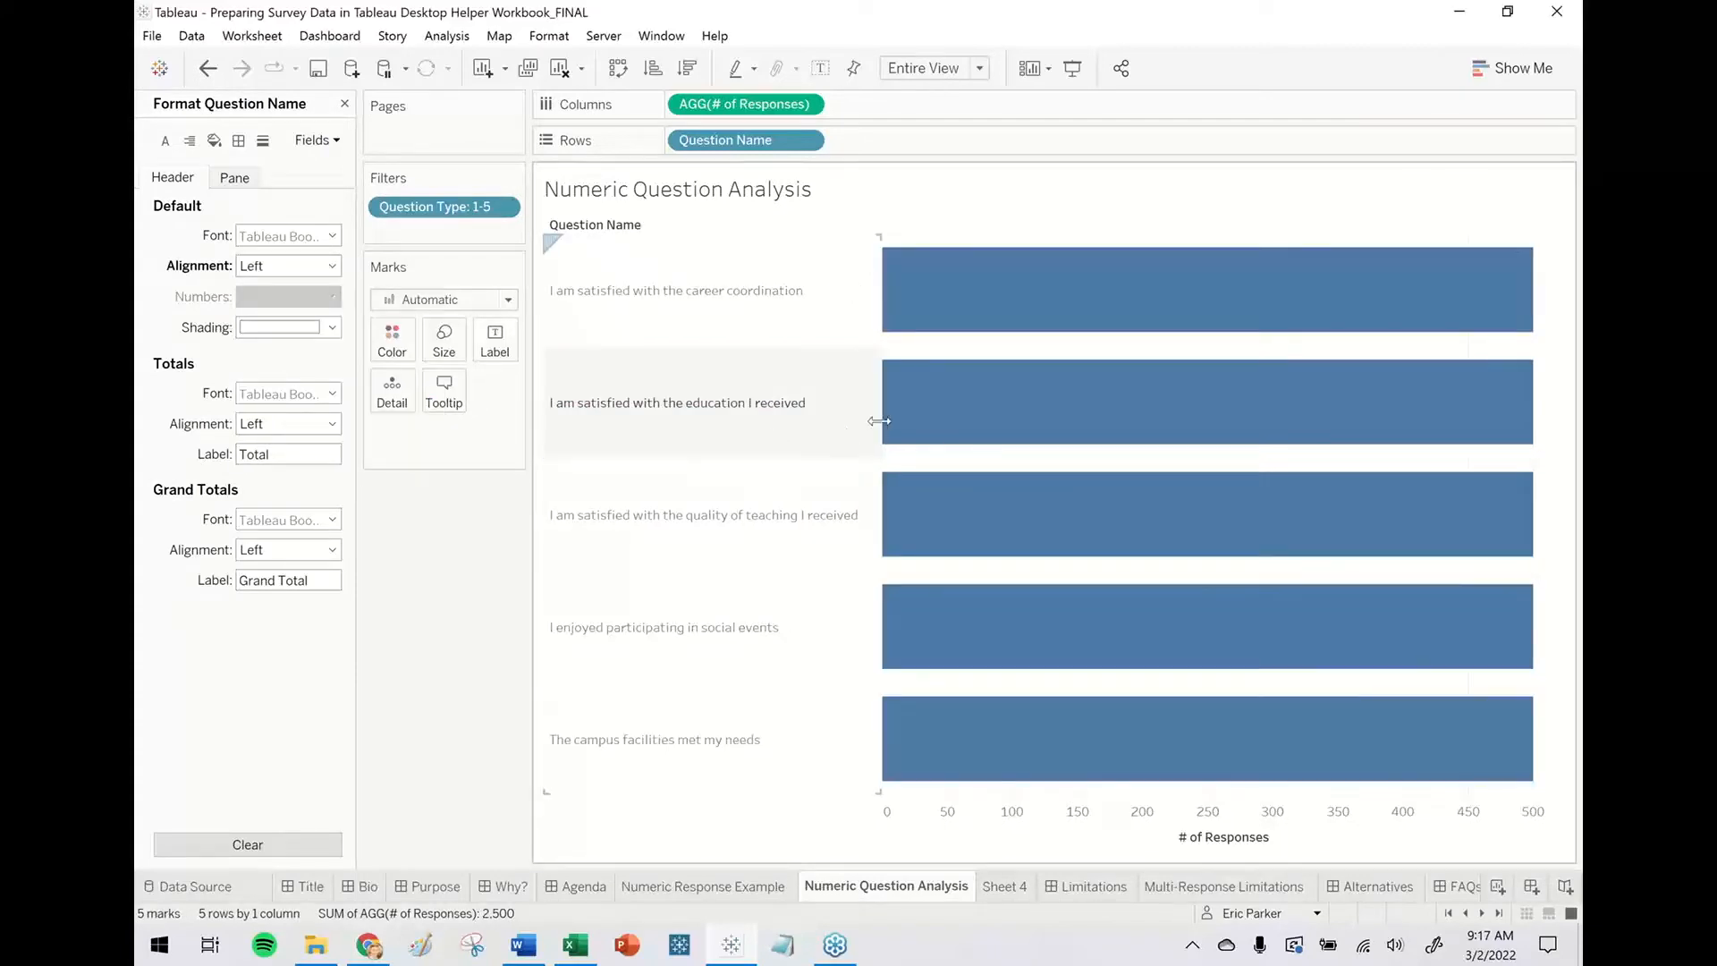
left_click(344, 103)
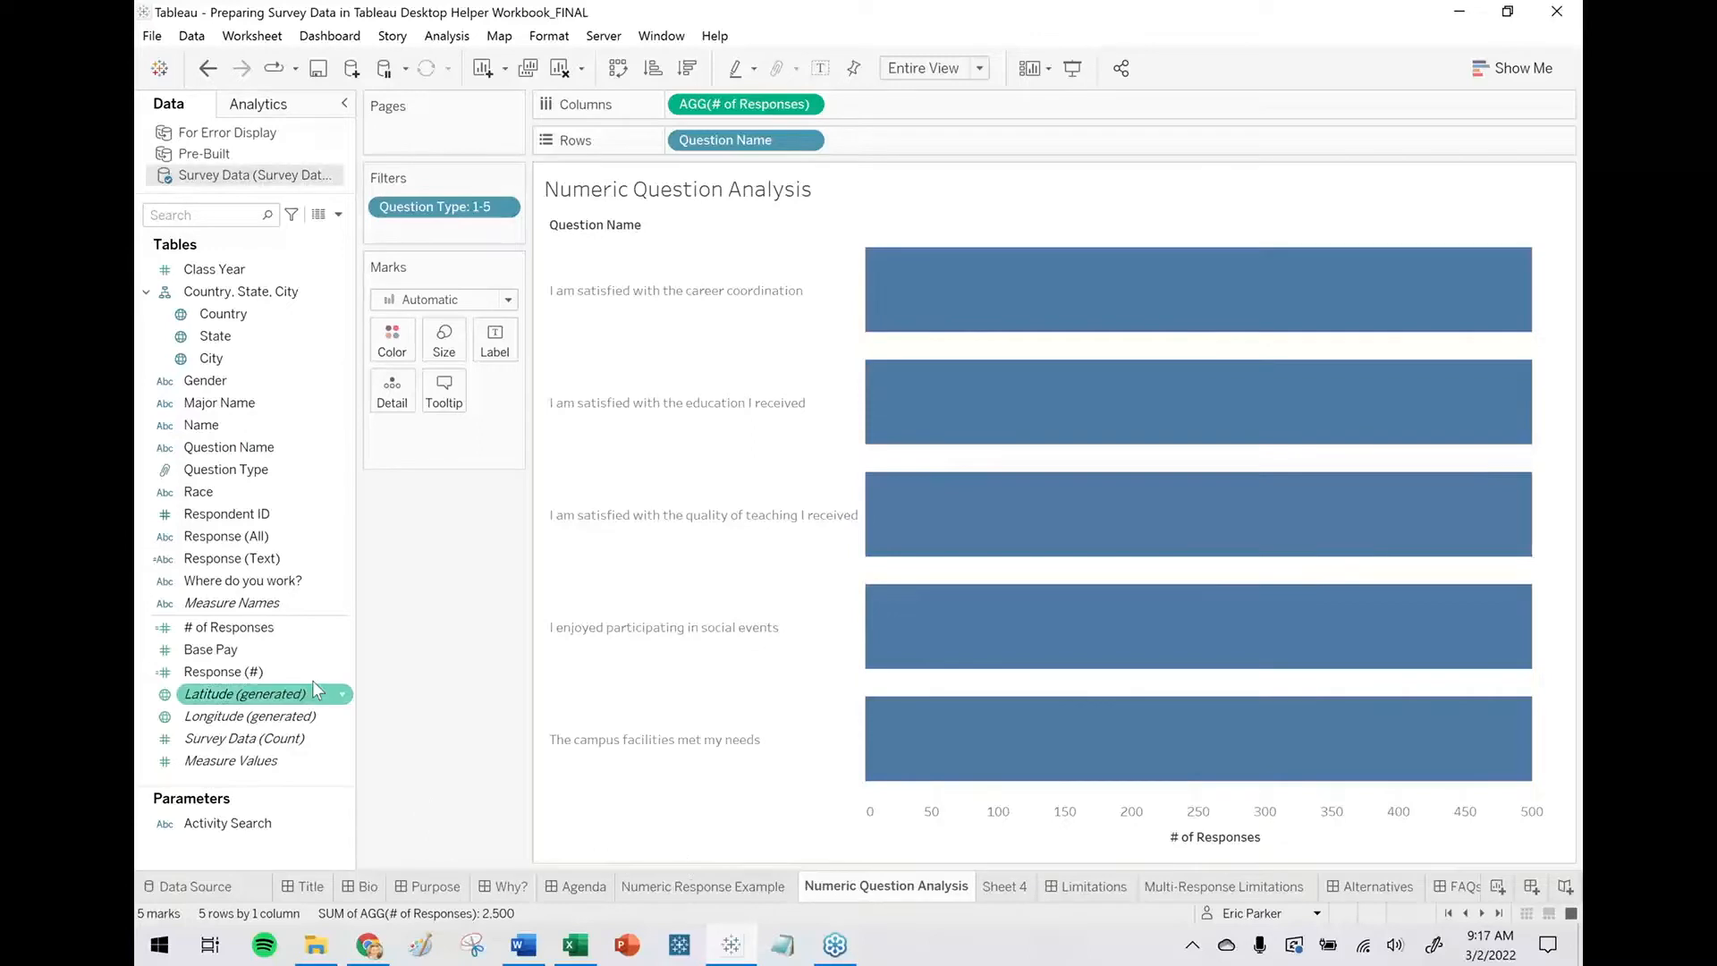
Add Response (#) to the bars as a detail field.
left_click(246, 675)
left_click_drag(204, 680, 407, 440)
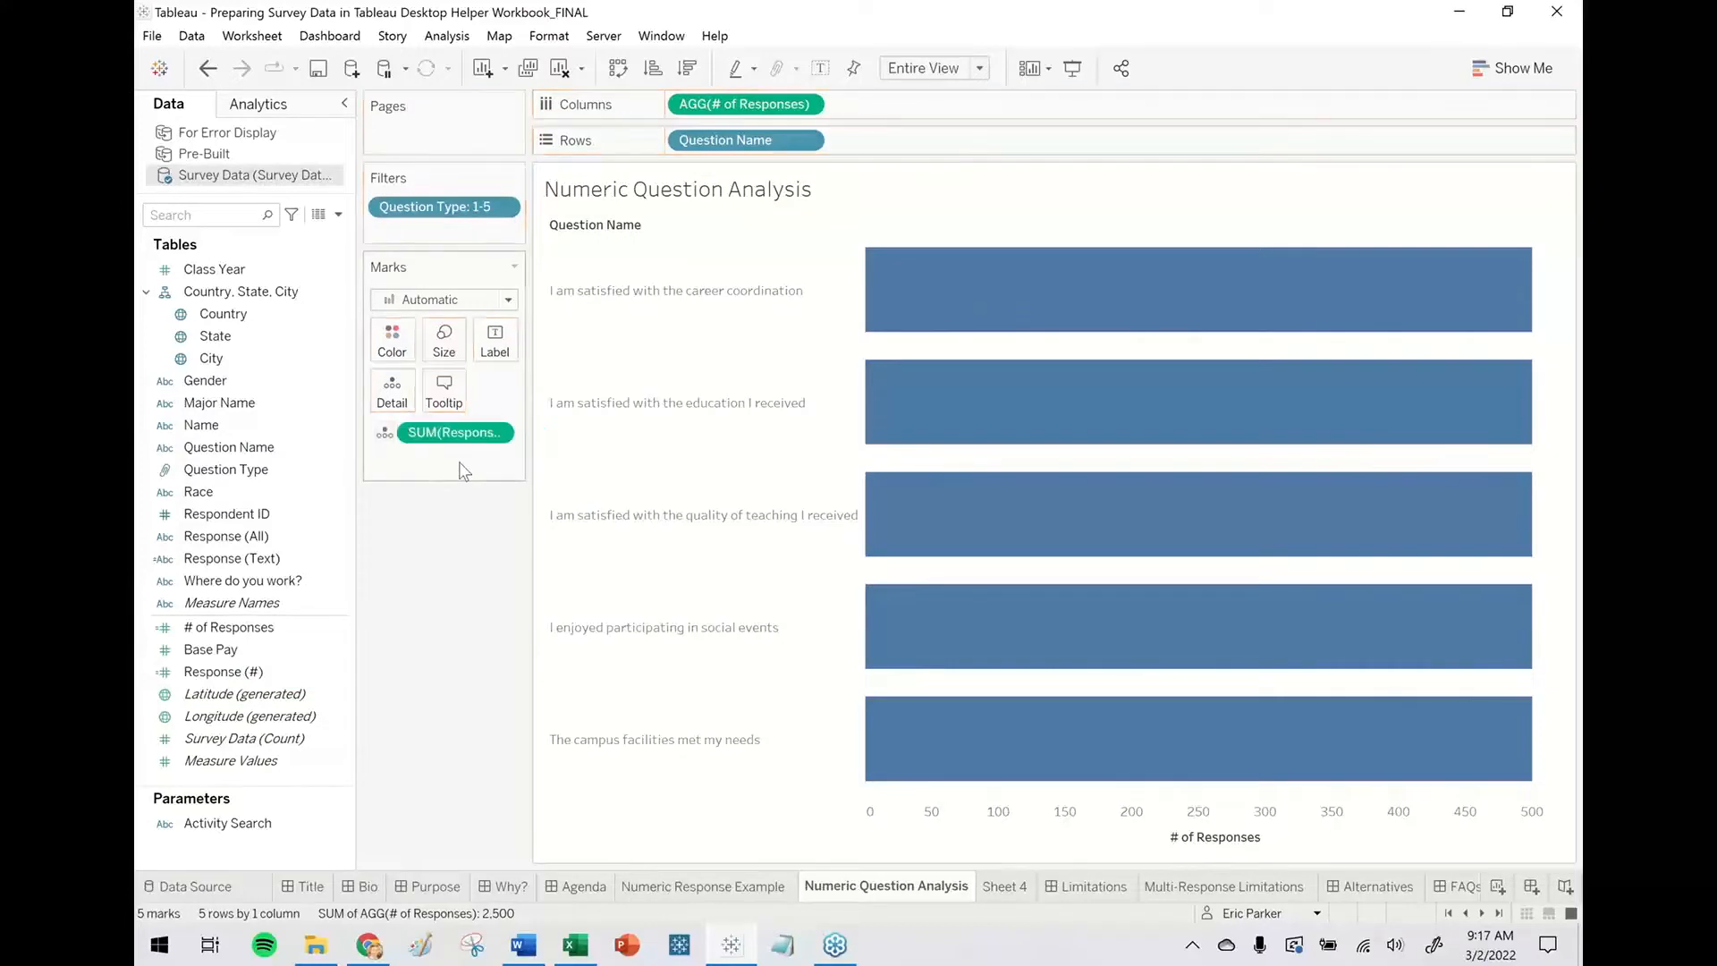
Try coloring the bars by the sum of Response (#), and return the field to detail.
mouse_move(441, 432)
left_mouse_down()
mouse_move(417, 434)
mouse_move(390, 309)
mouse_move(393, 342)
left_mouse_up()
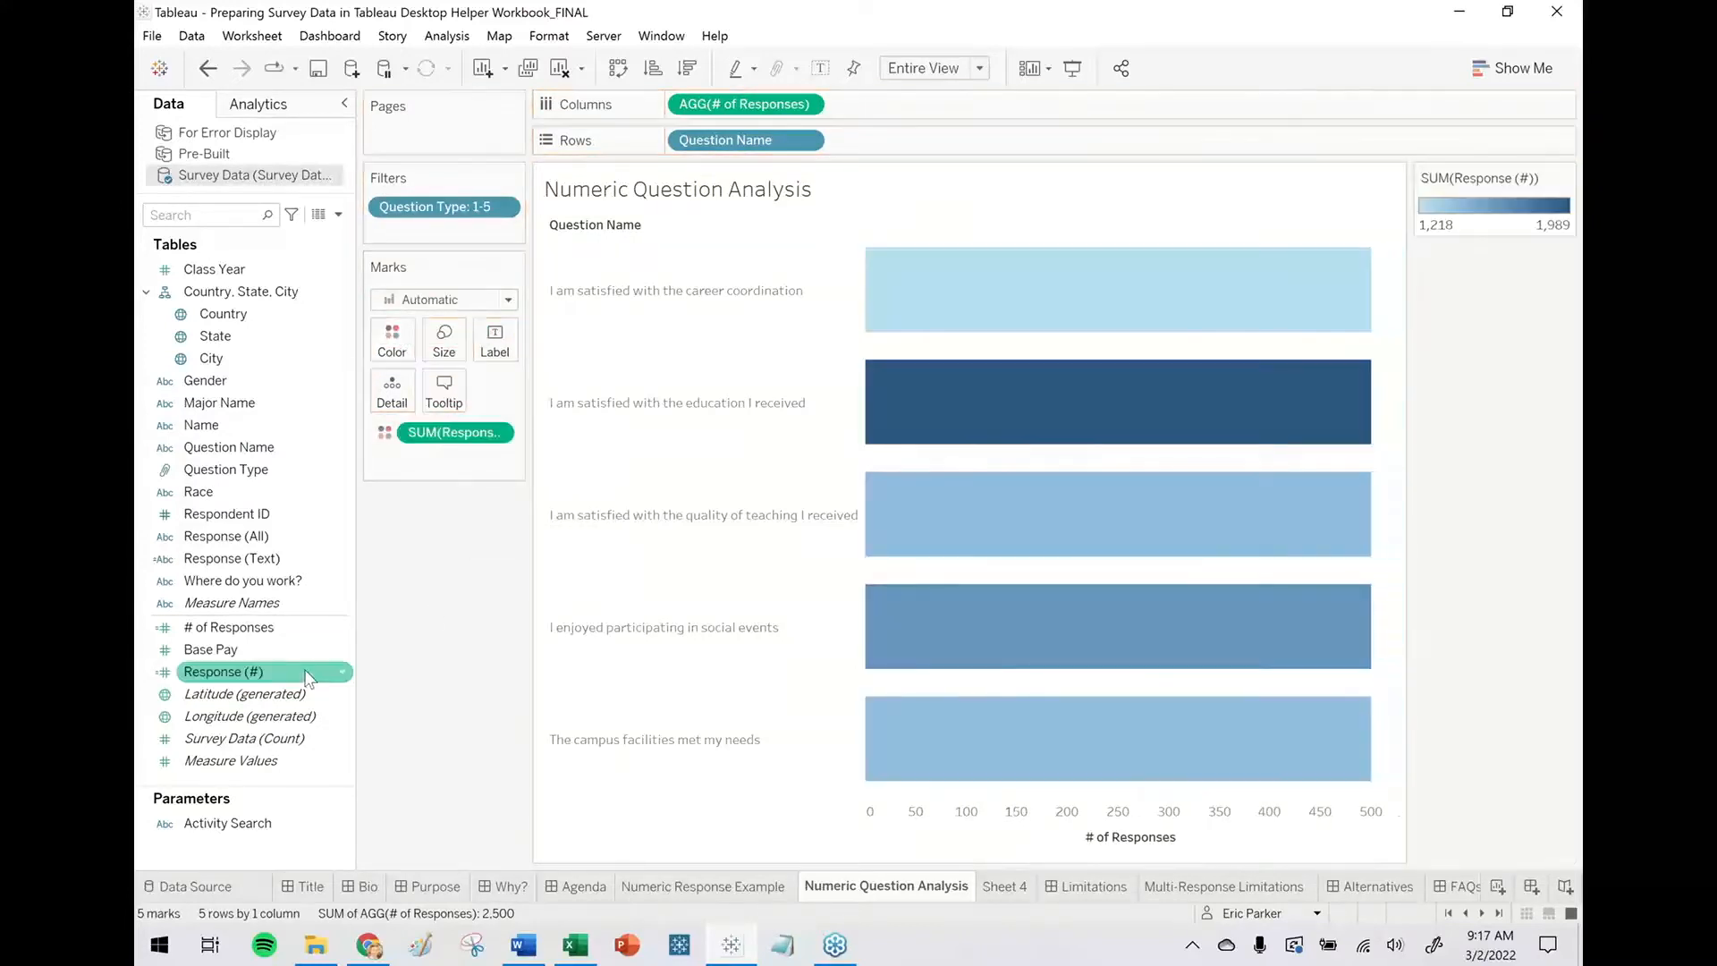
left_click(1564, 54)
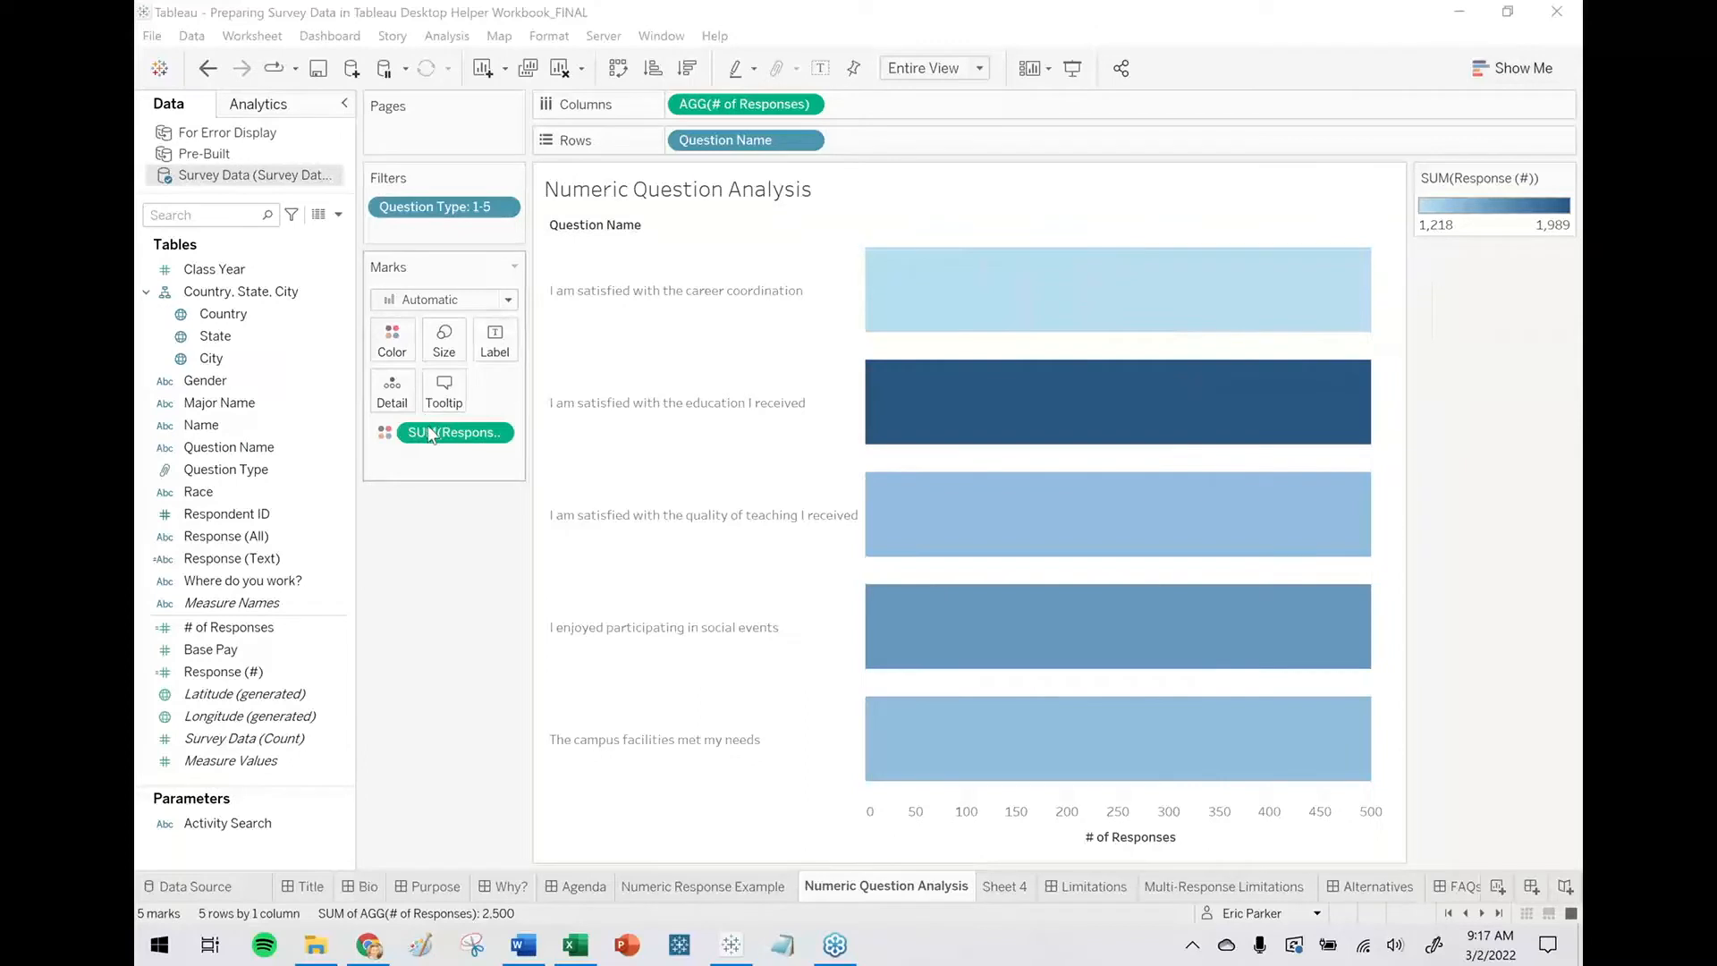
left_click_drag(463, 436, 392, 391)
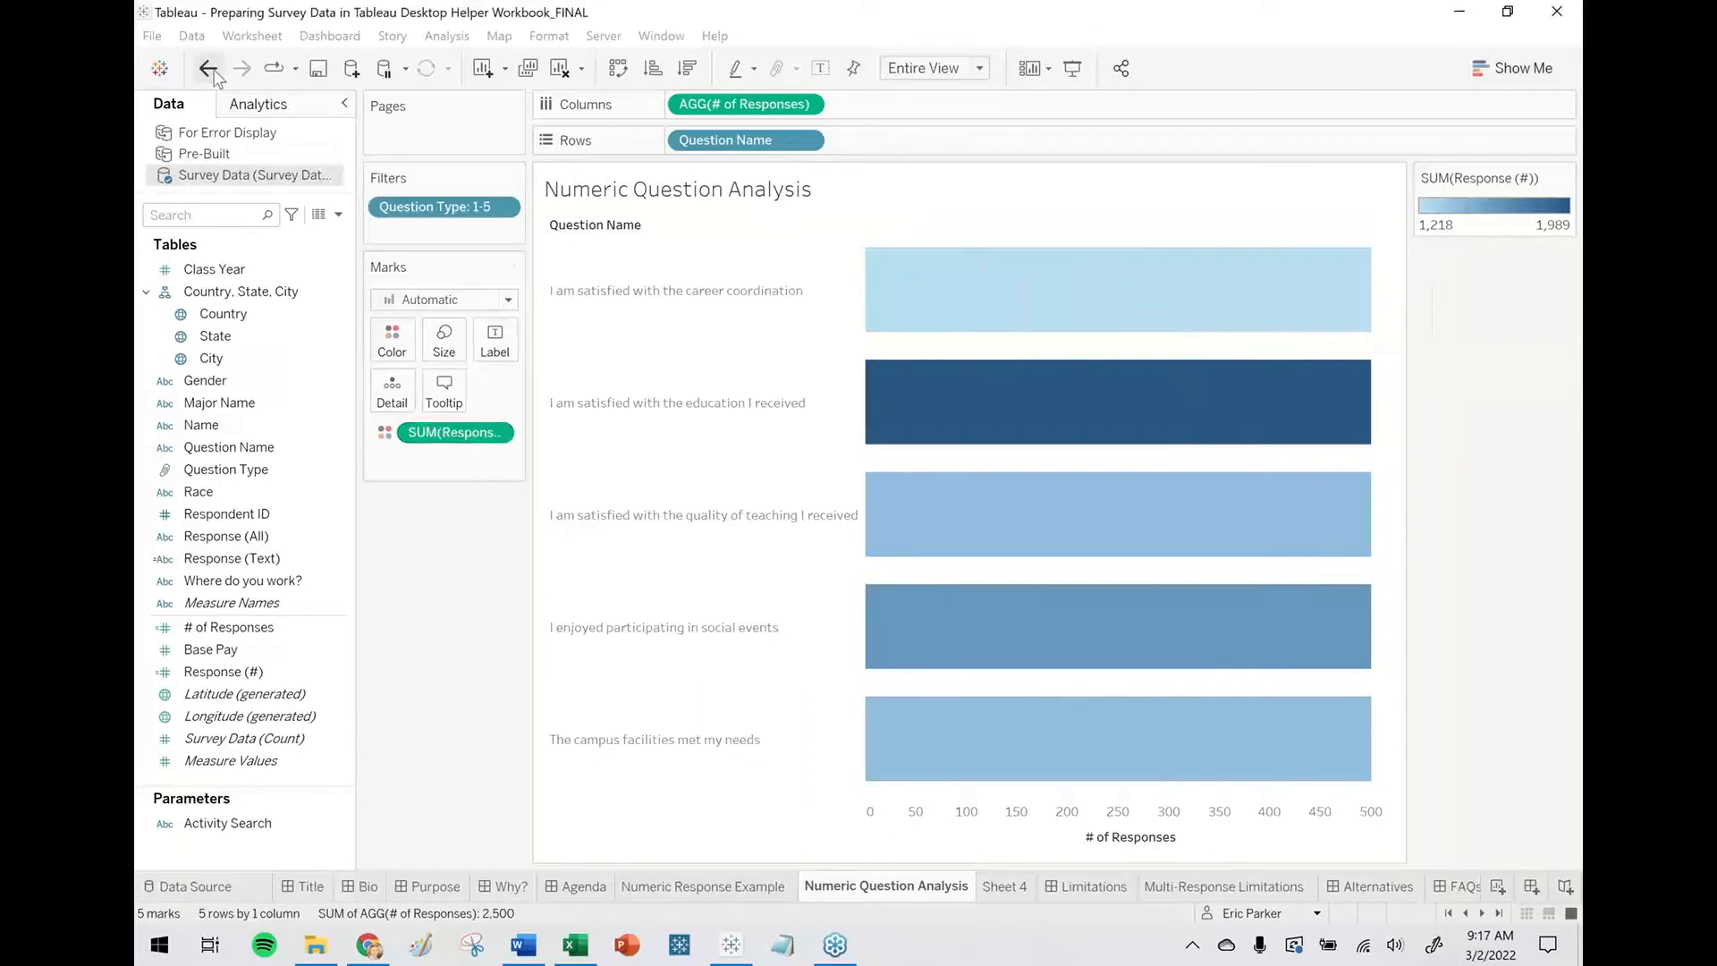
Convert Response (#) on the marks to a discrete dimension and color the bar segments by it.
left_click(503, 433)
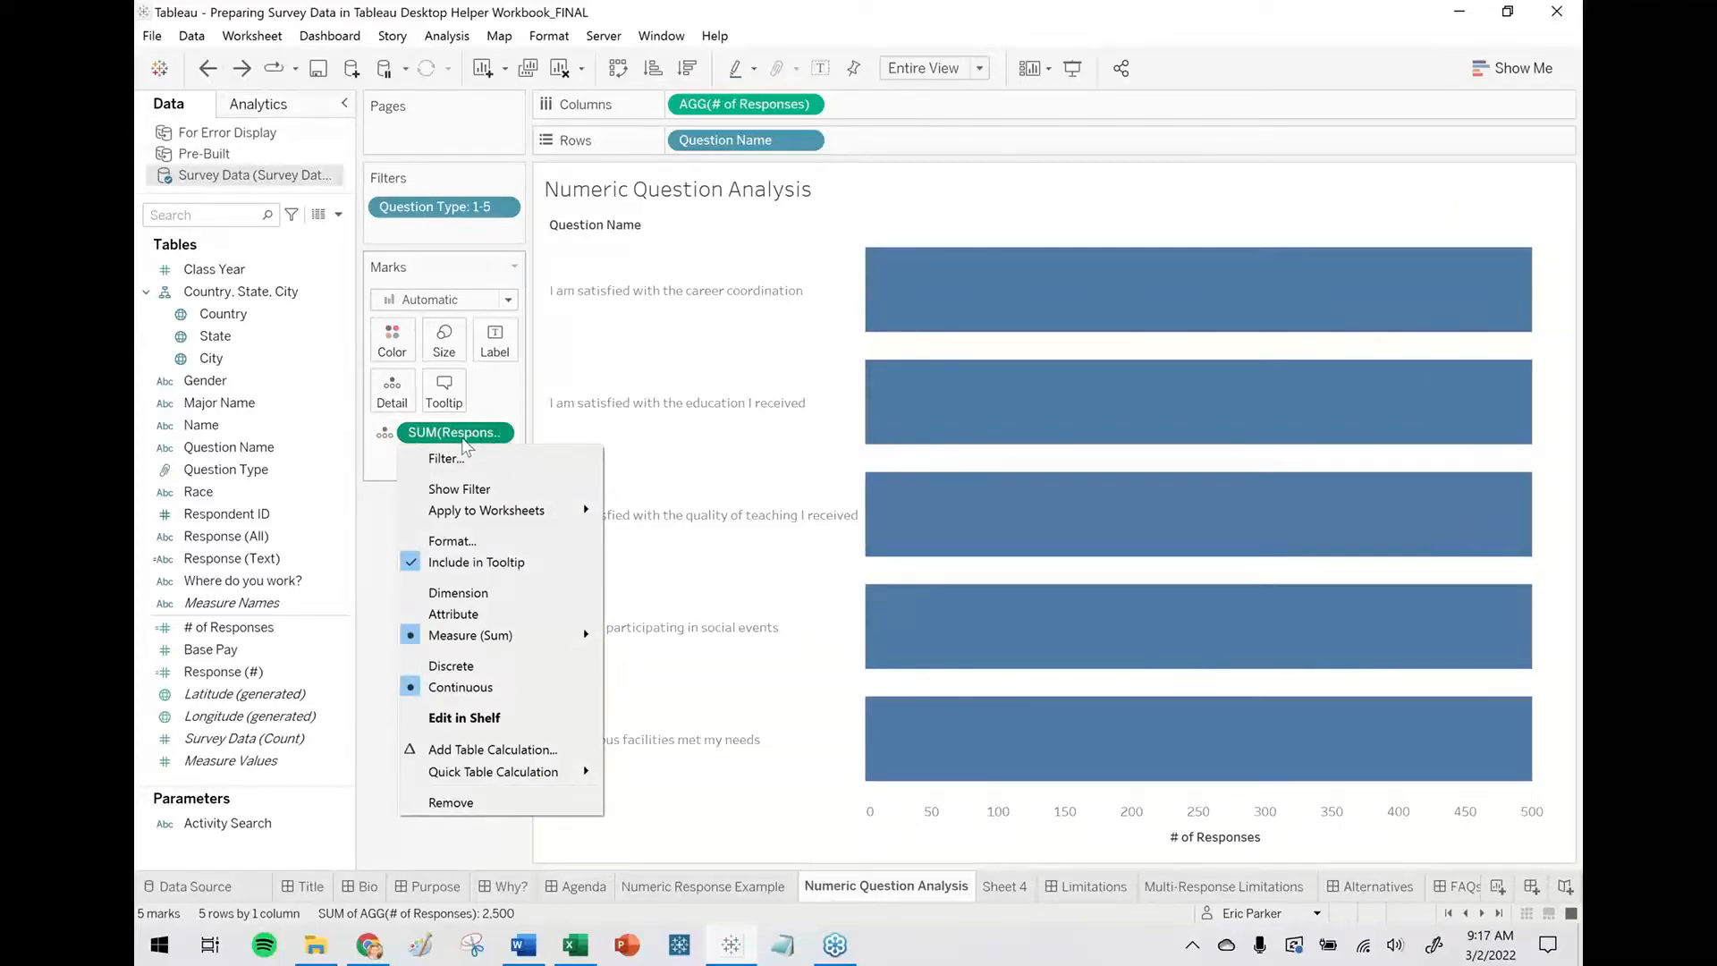
left_click(460, 593)
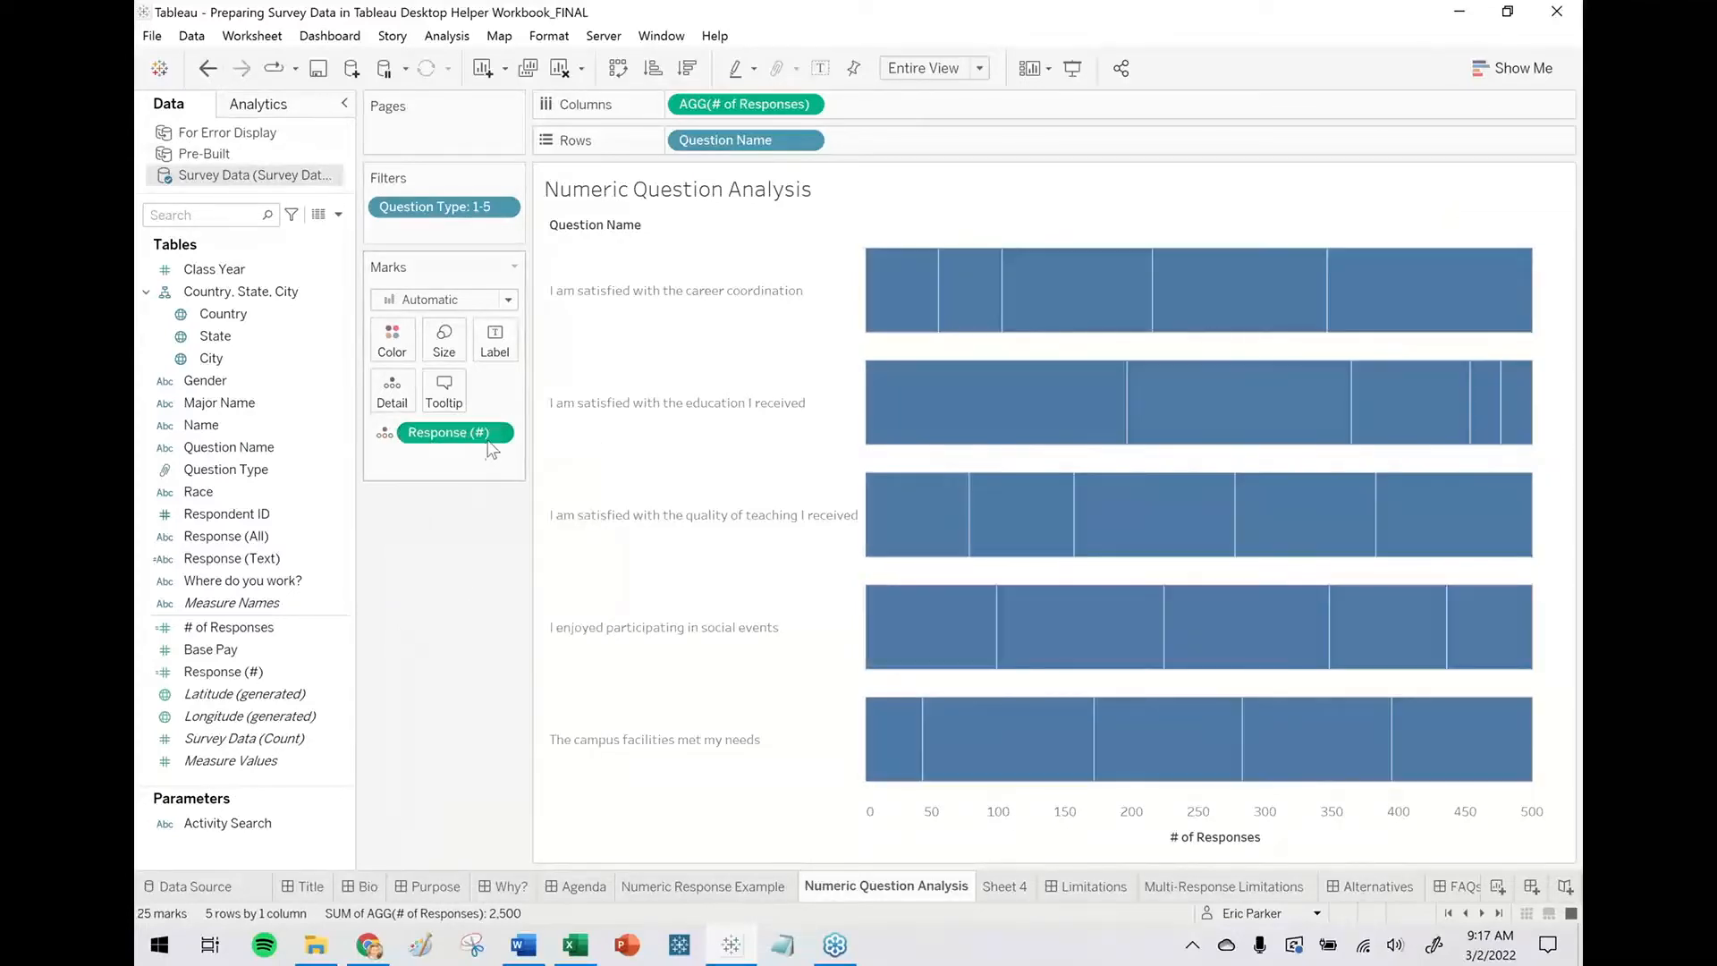
left_click(503, 434)
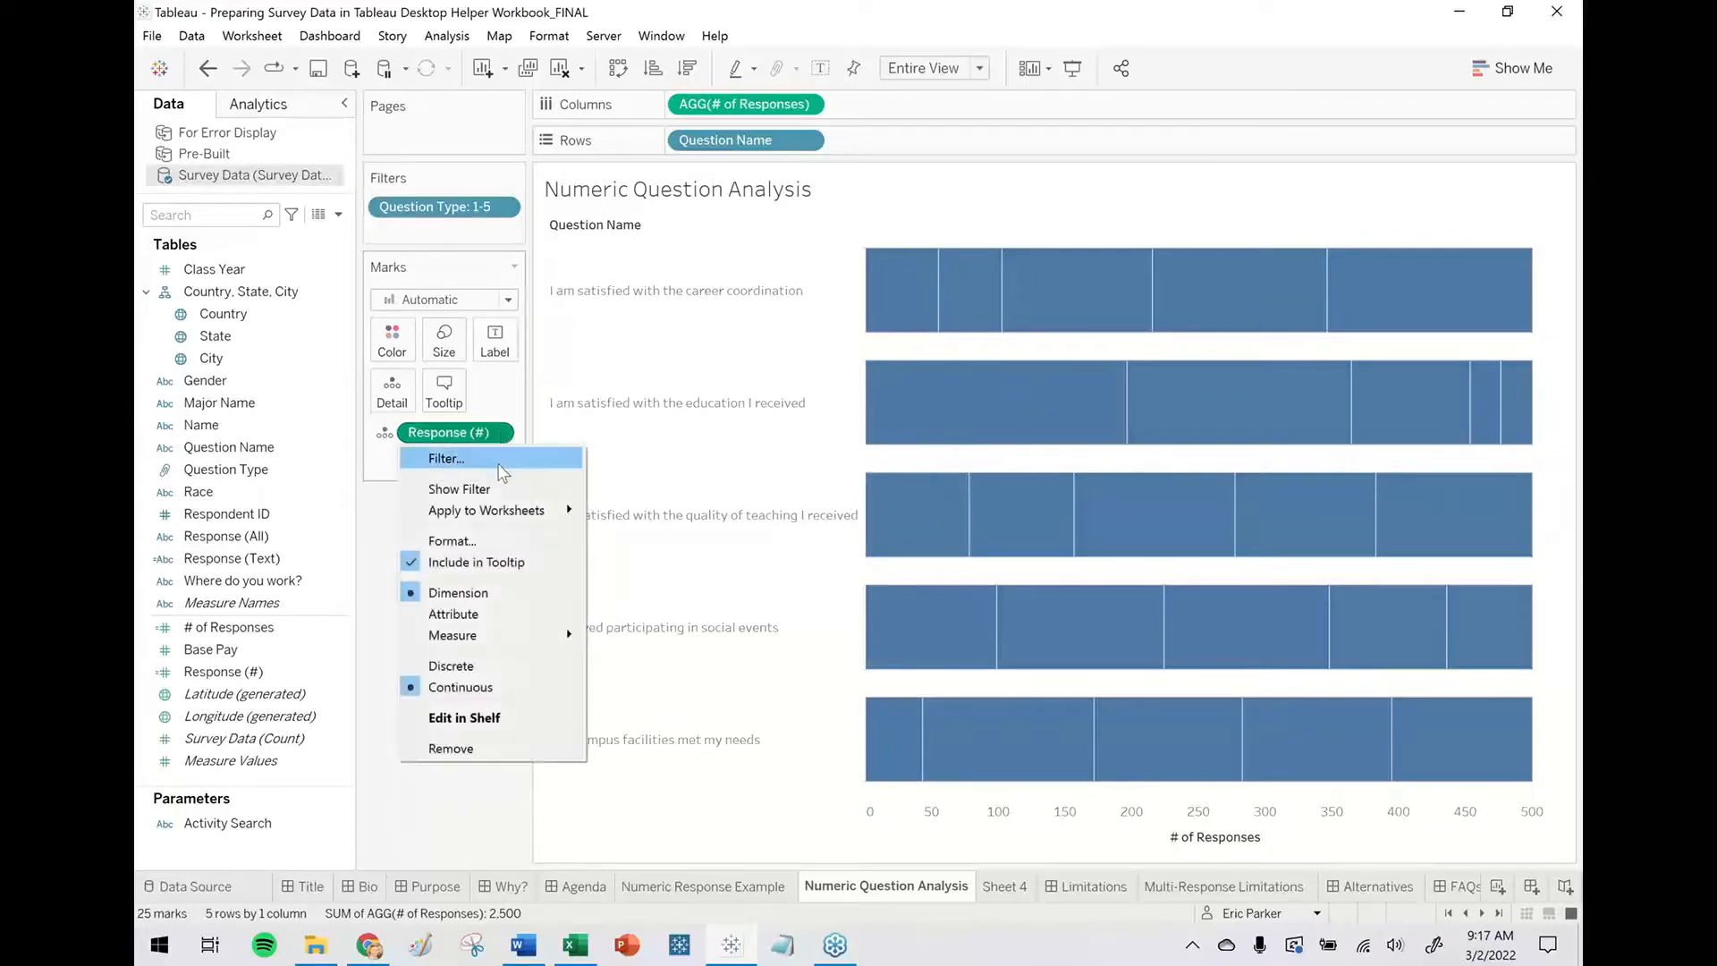
left_click(463, 667)
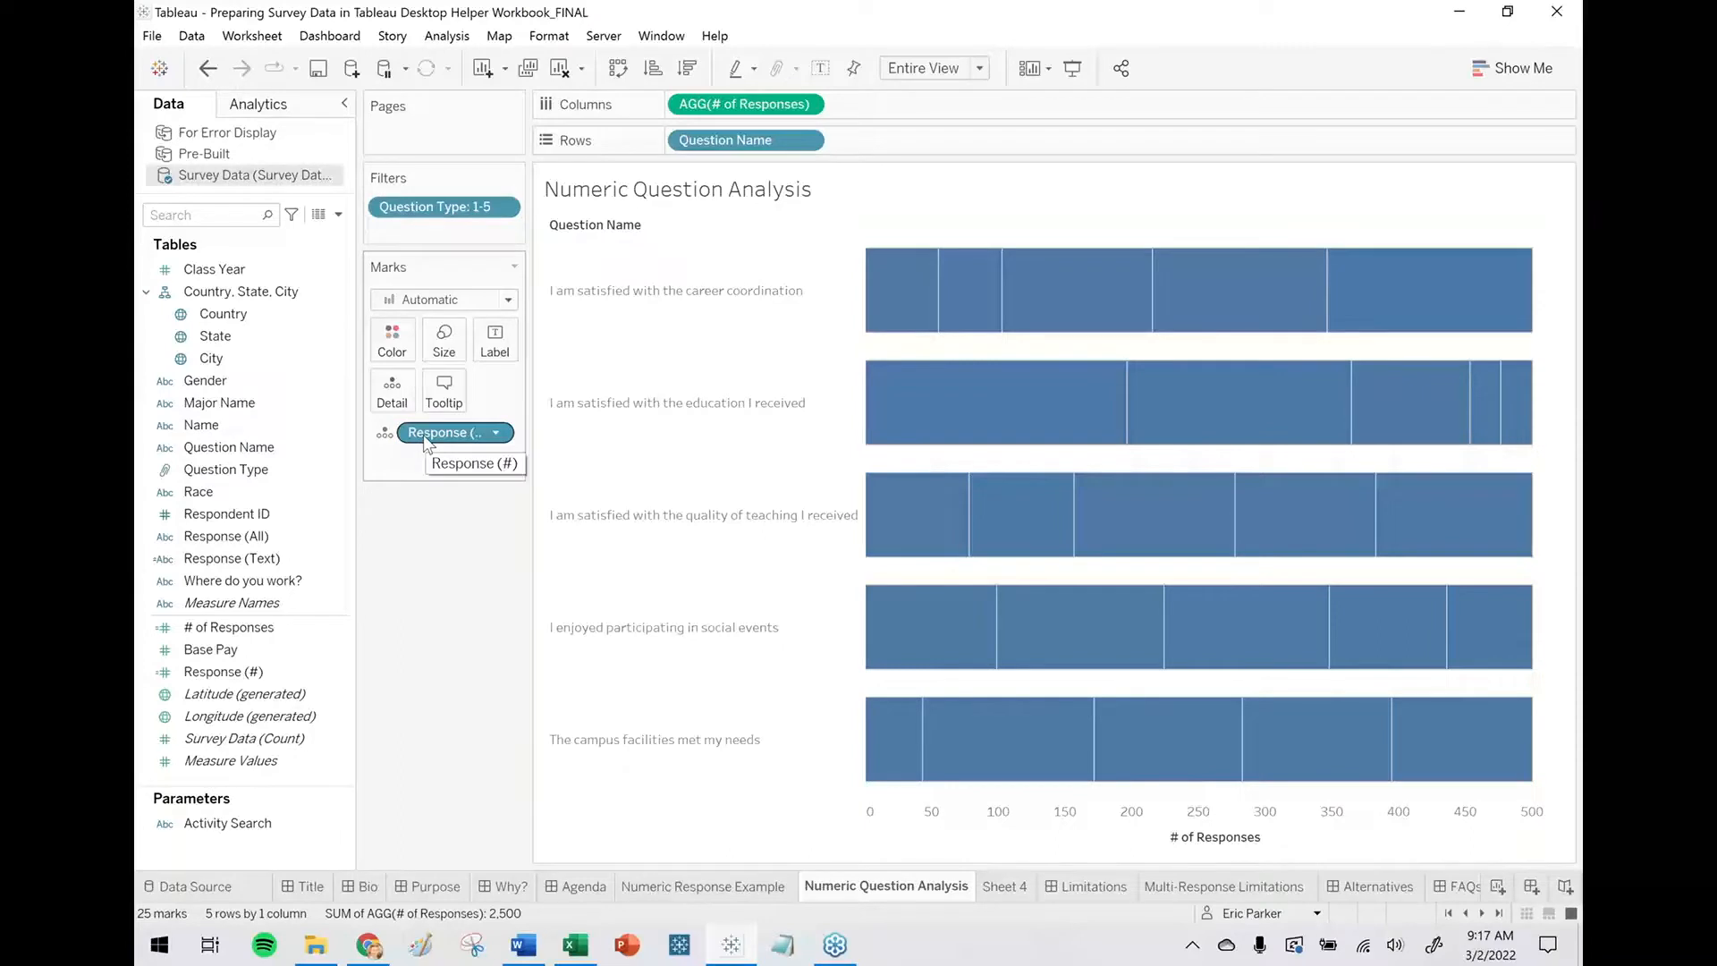
left_click_drag(437, 440, 402, 355)
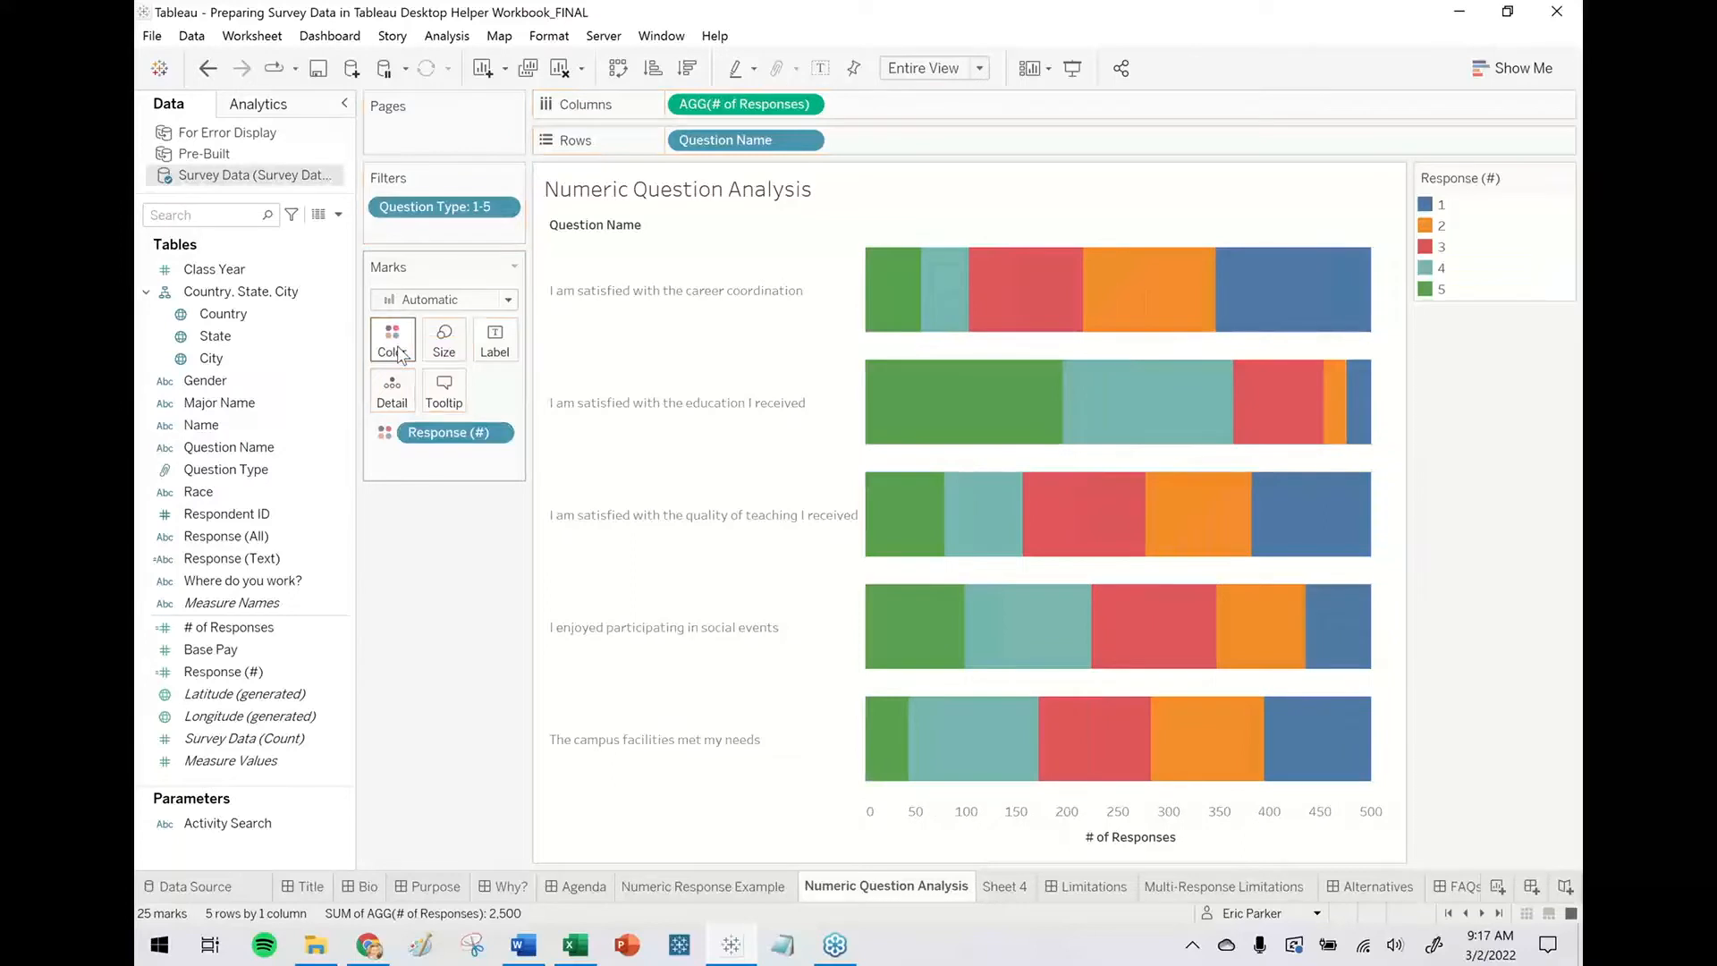
Choose the Tableau 20 palette for the Response (#) segment colors.
left_click(1440, 226)
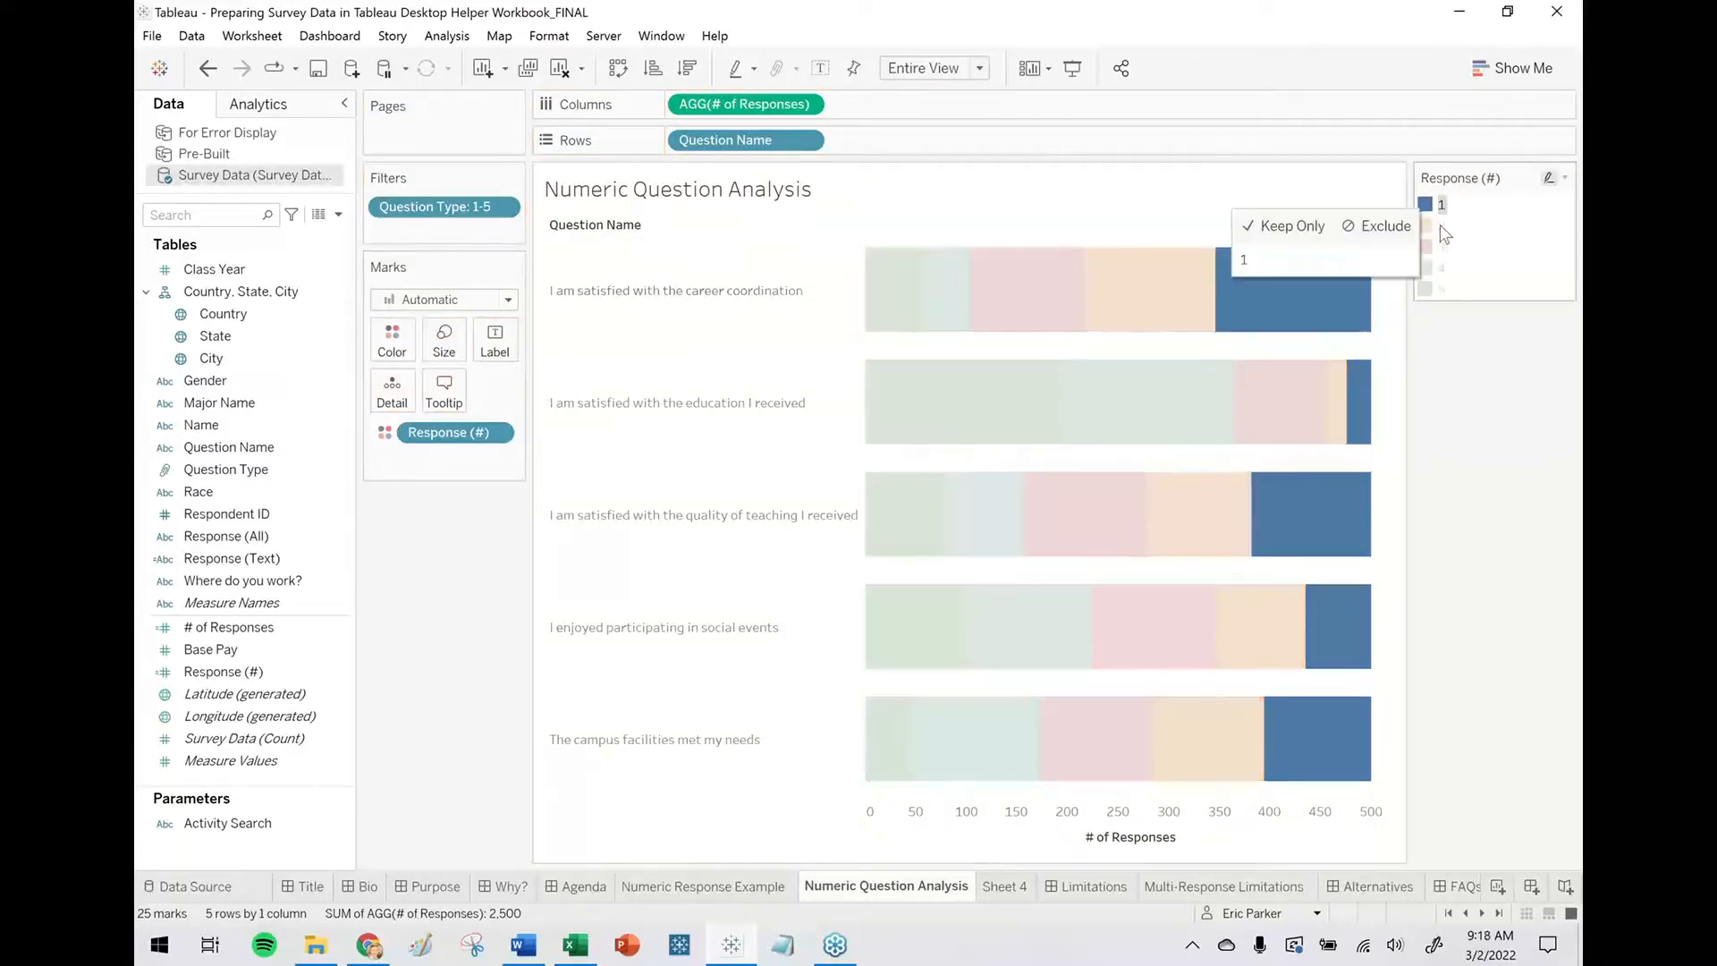
key("Escape")
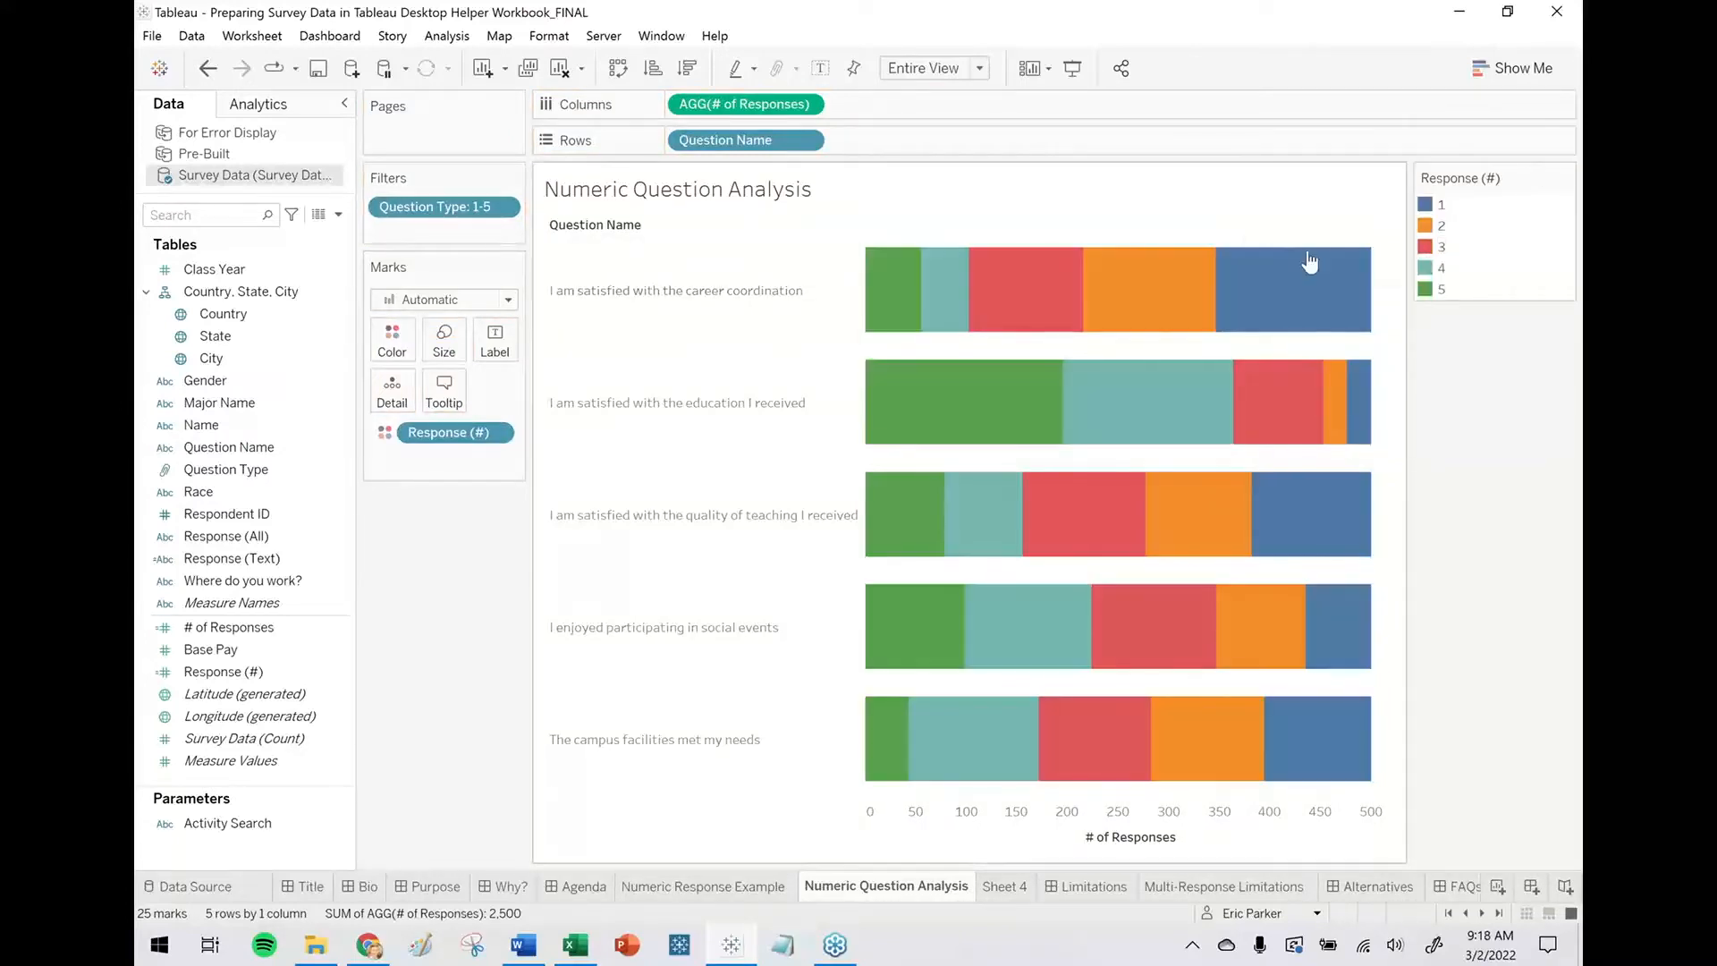
left_click(390, 344)
left_click(466, 409)
left_click(1010, 292)
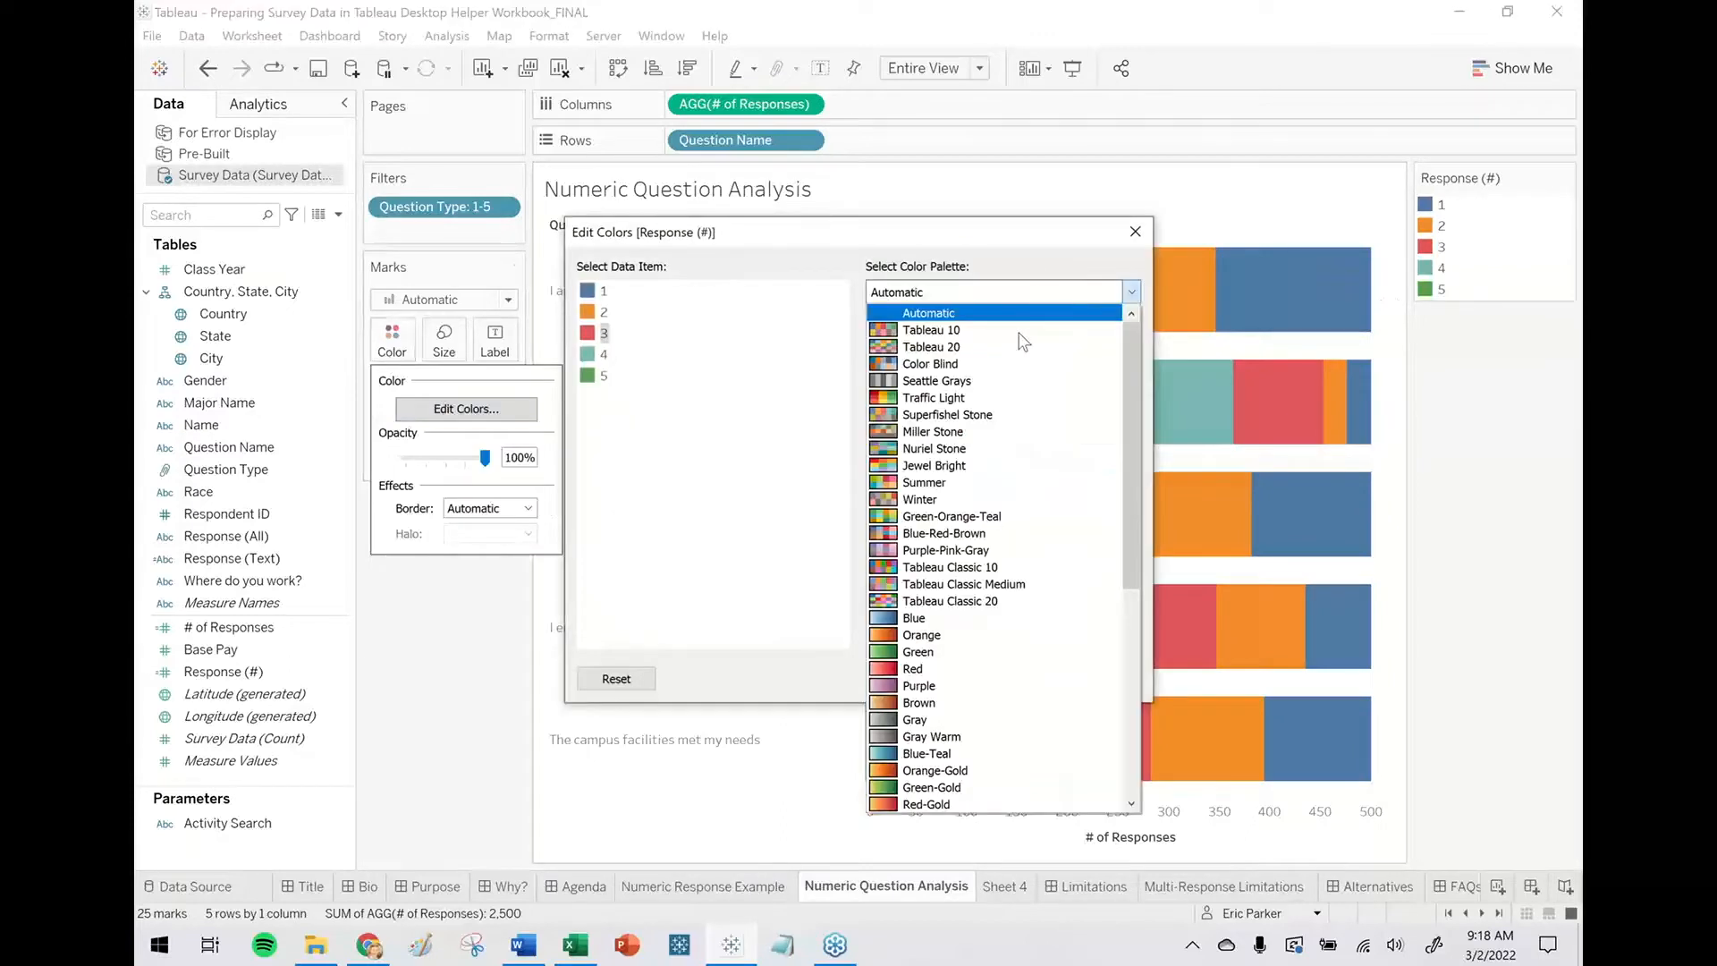
left_click(1016, 347)
Assign orange to response 1, light orange to response 2 and light gray to response 3.
left_click(600, 291)
left_click(878, 422)
left_click(604, 312)
left_click(895, 461)
left_click(603, 333)
left_click(984, 462)
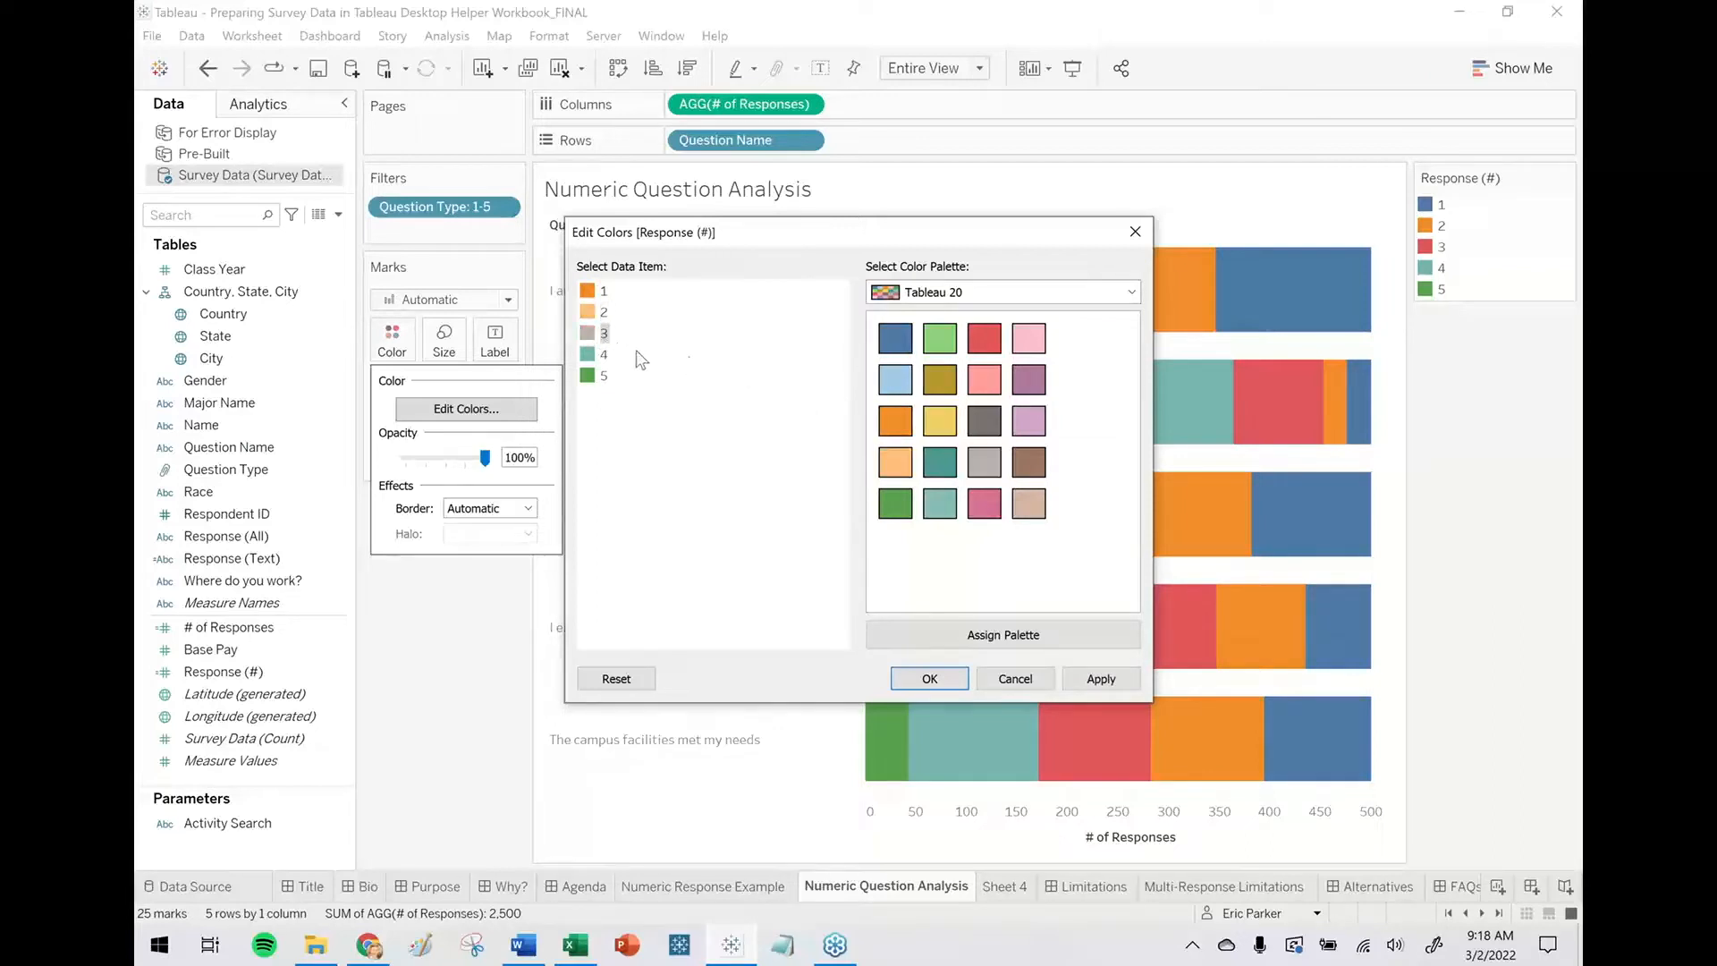
Assign light blue to response 4 and dark blue to response 5, and apply the colors to the bars.
left_click(600, 355)
left_click(894, 379)
left_click(604, 376)
left_click(898, 352)
left_click(930, 678)
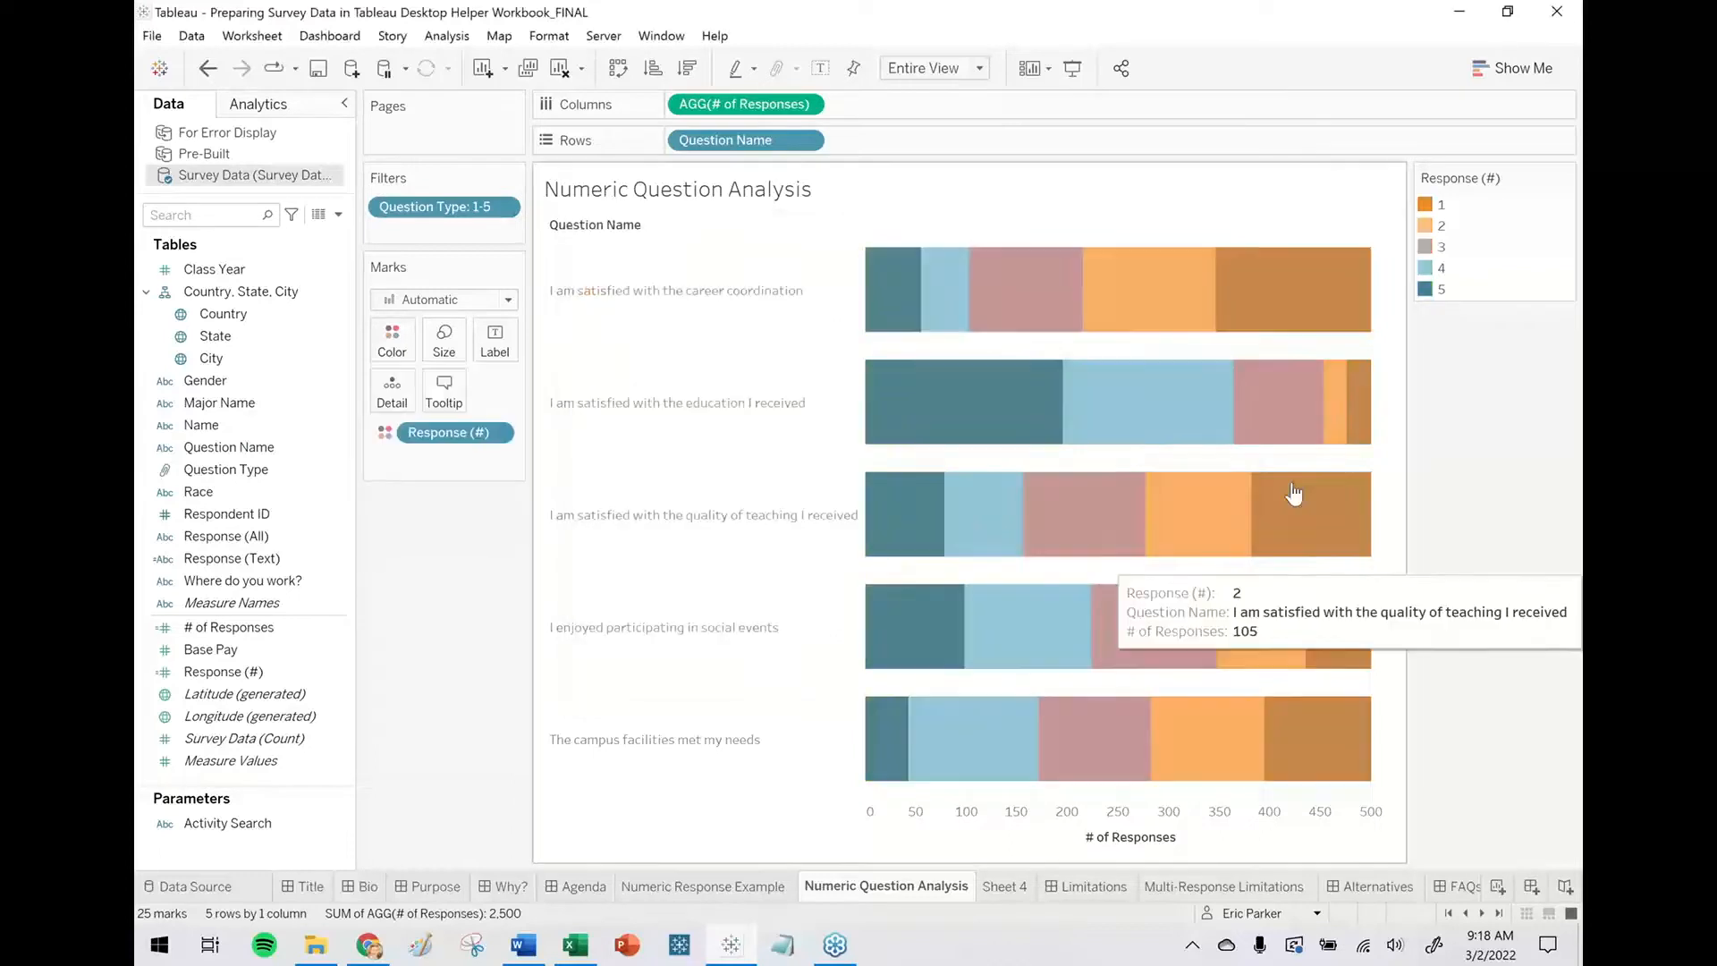
left_click(1441, 291)
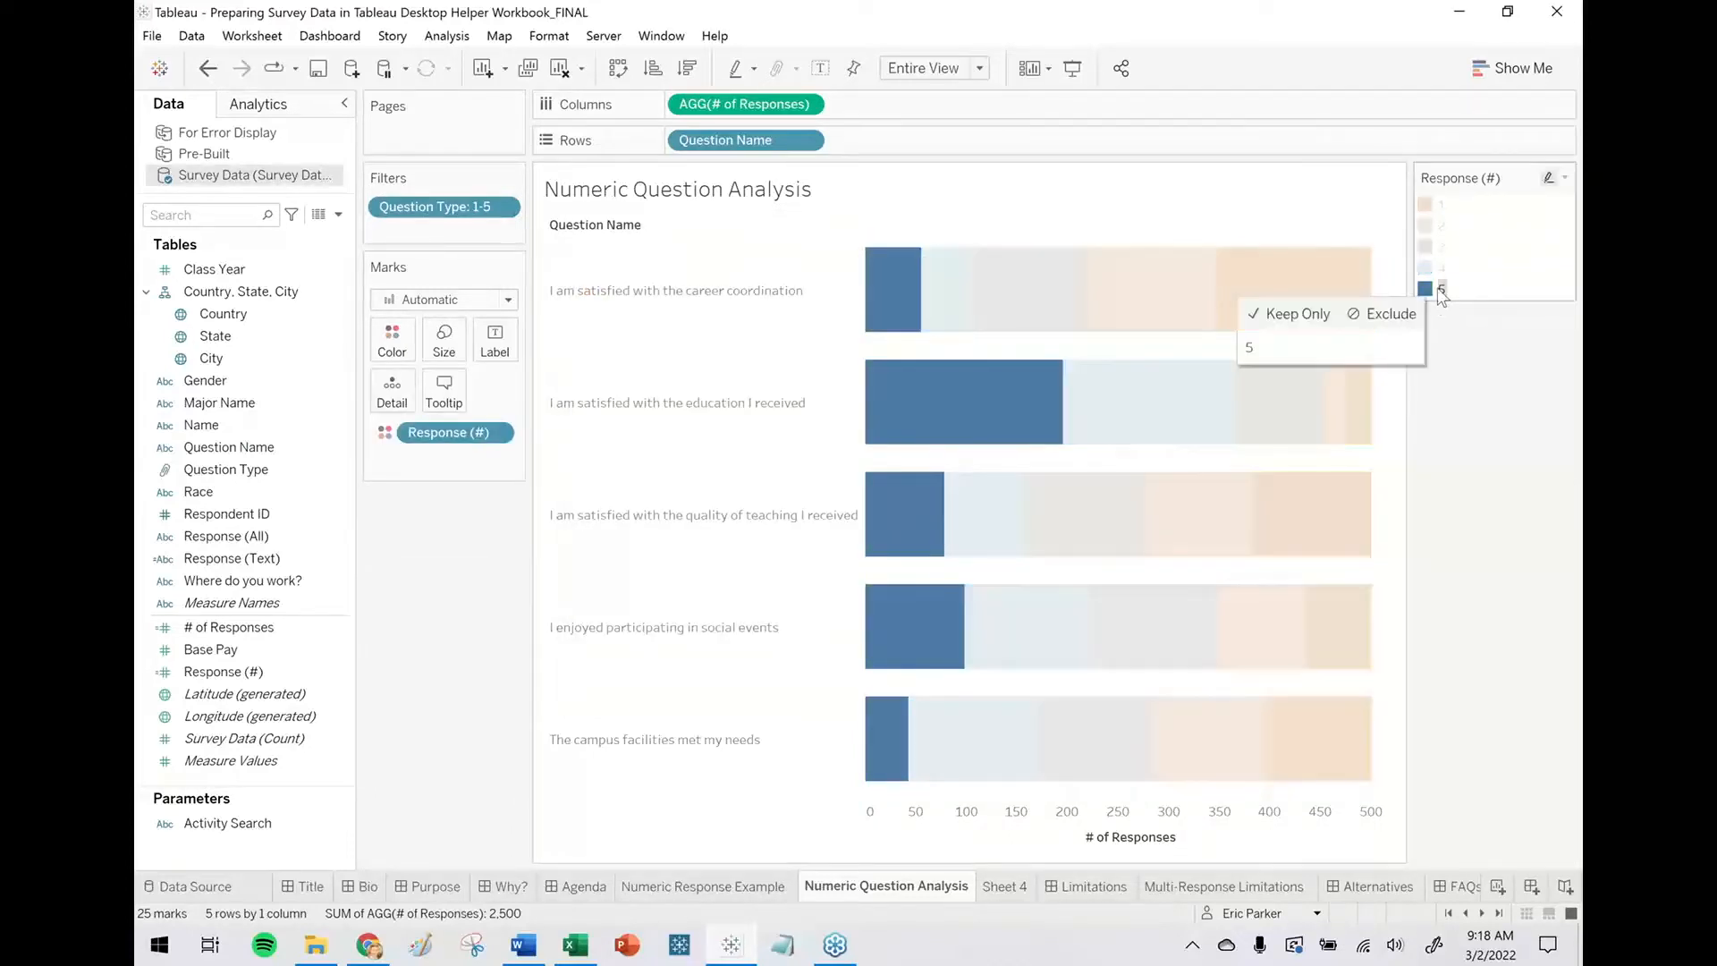
left_click(1441, 291)
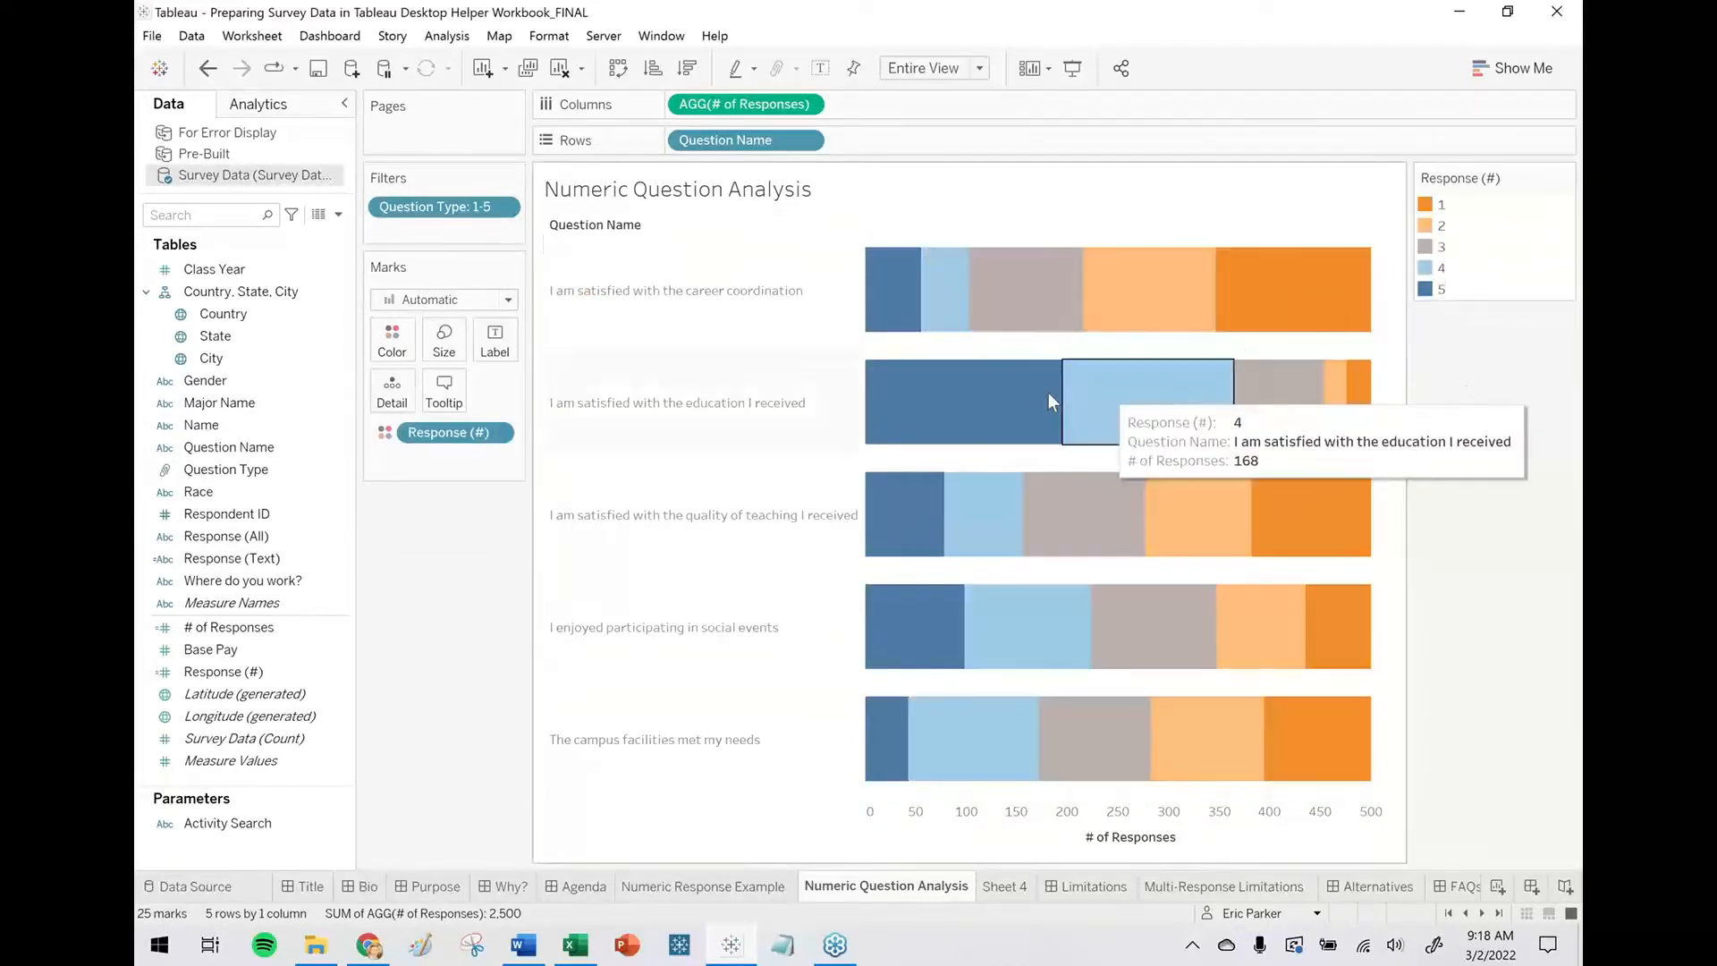
Sort Response (#) in descending data source order so the bar segments run from 1 to 5.
left_click(497, 434)
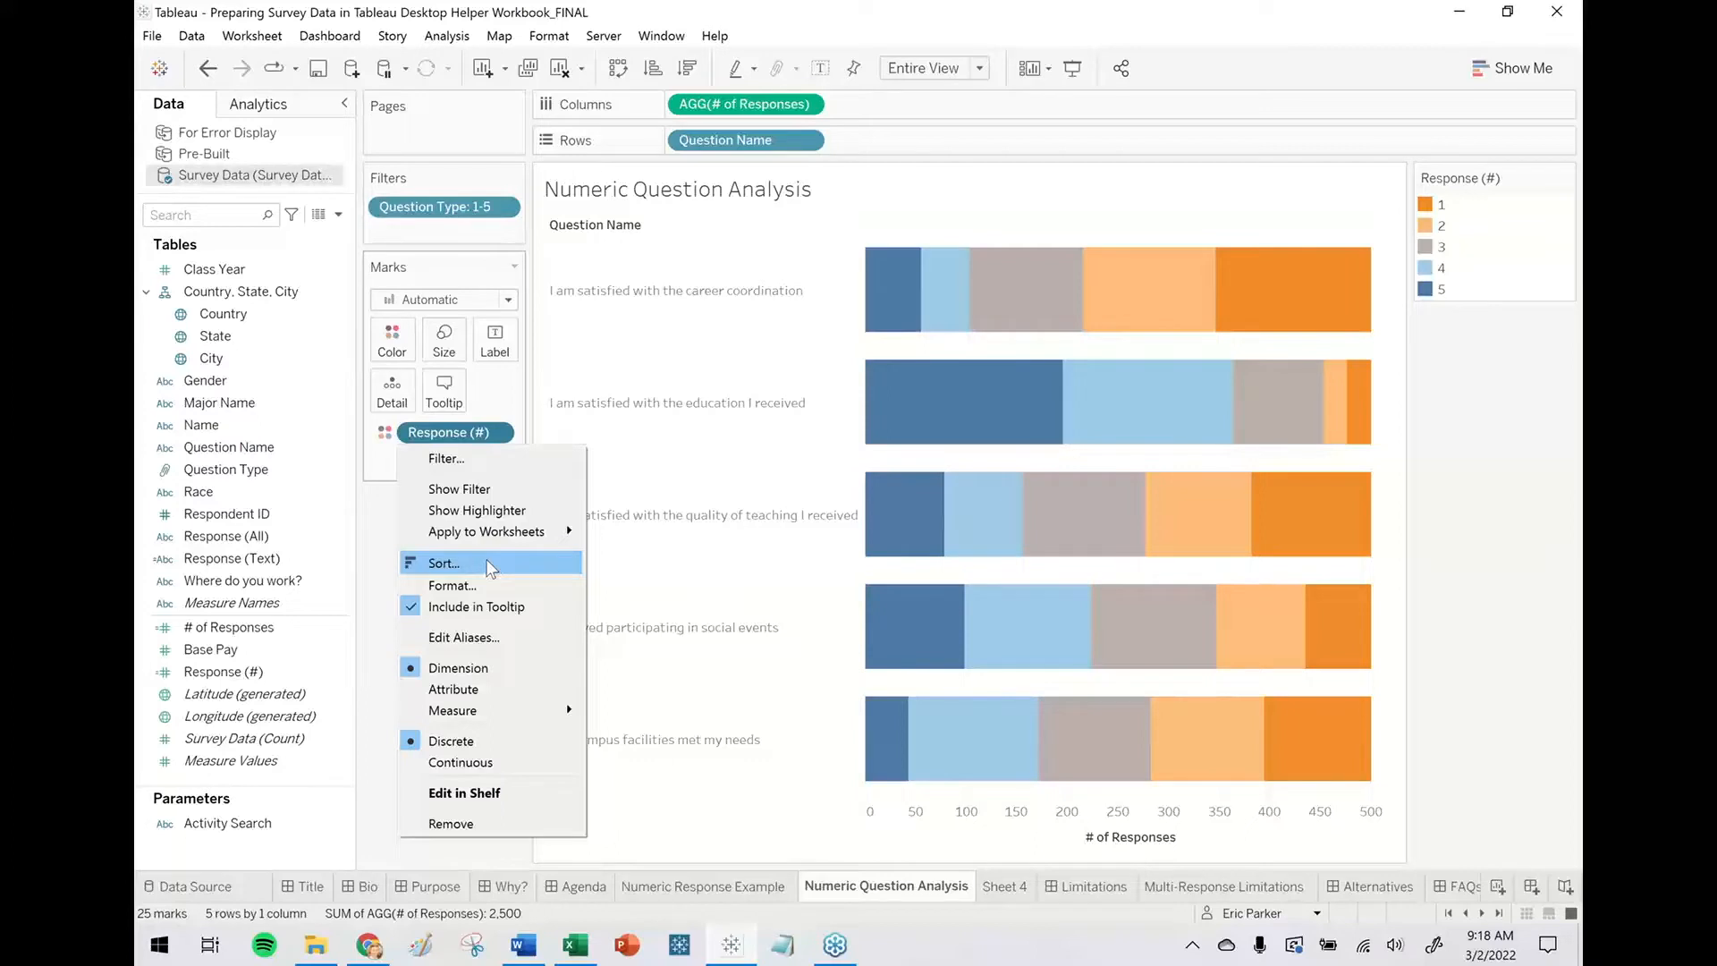
left_click(491, 564)
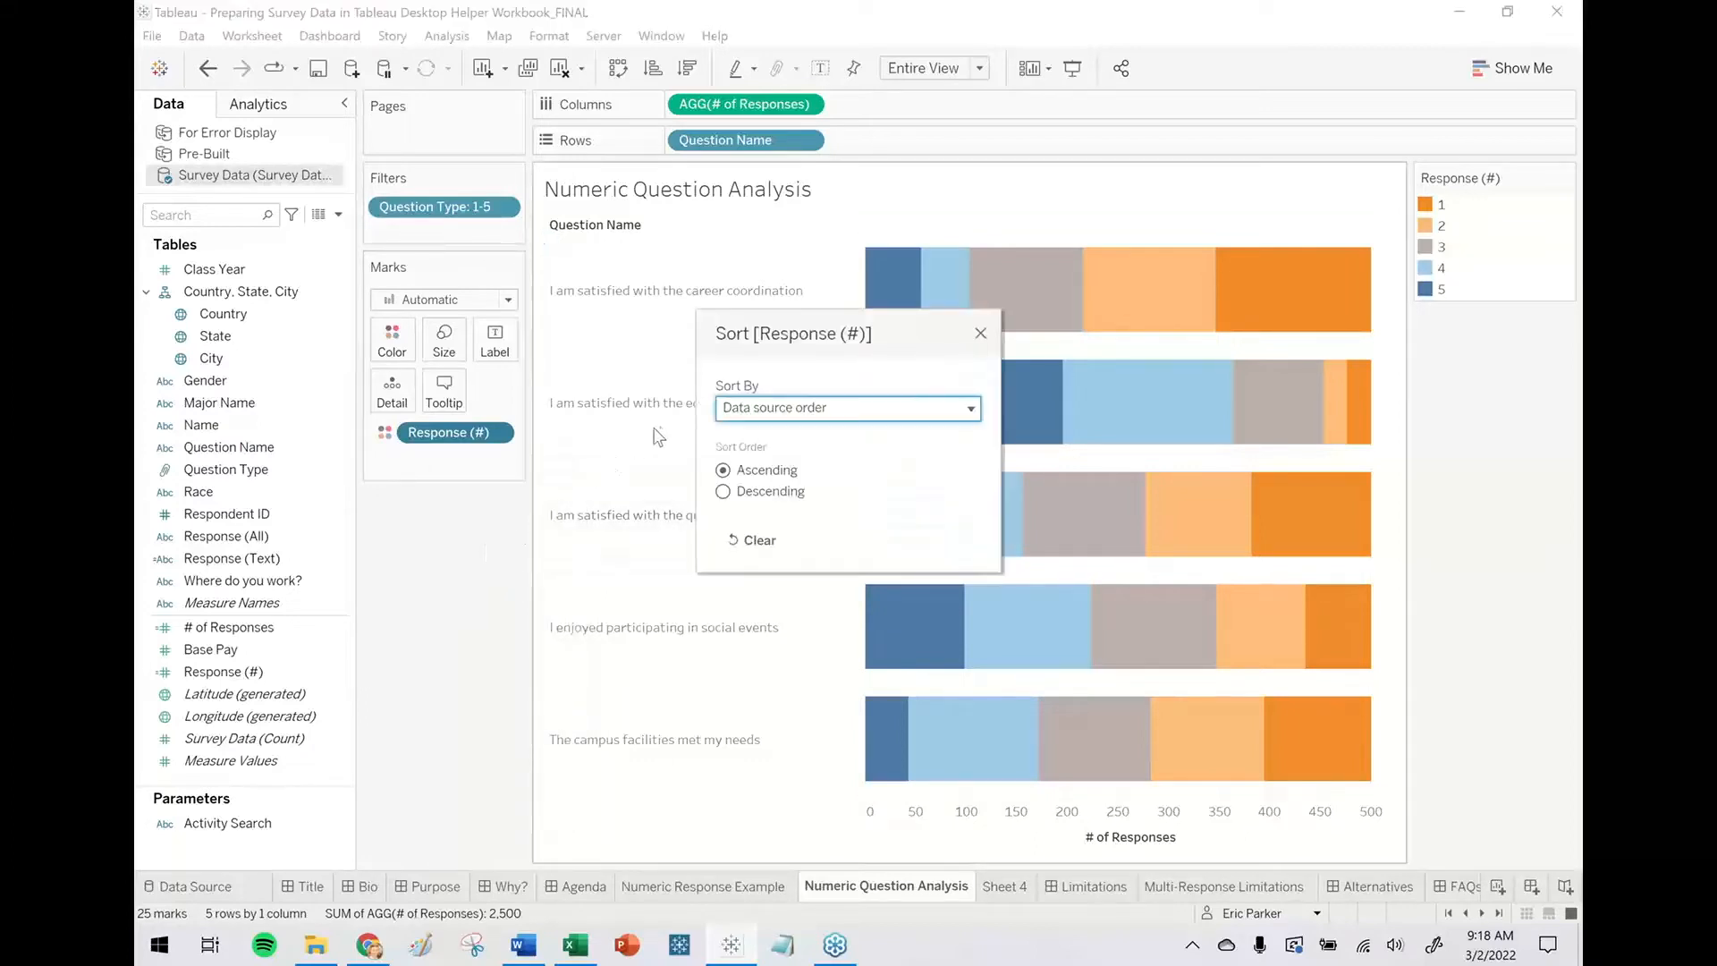
left_click(724, 491)
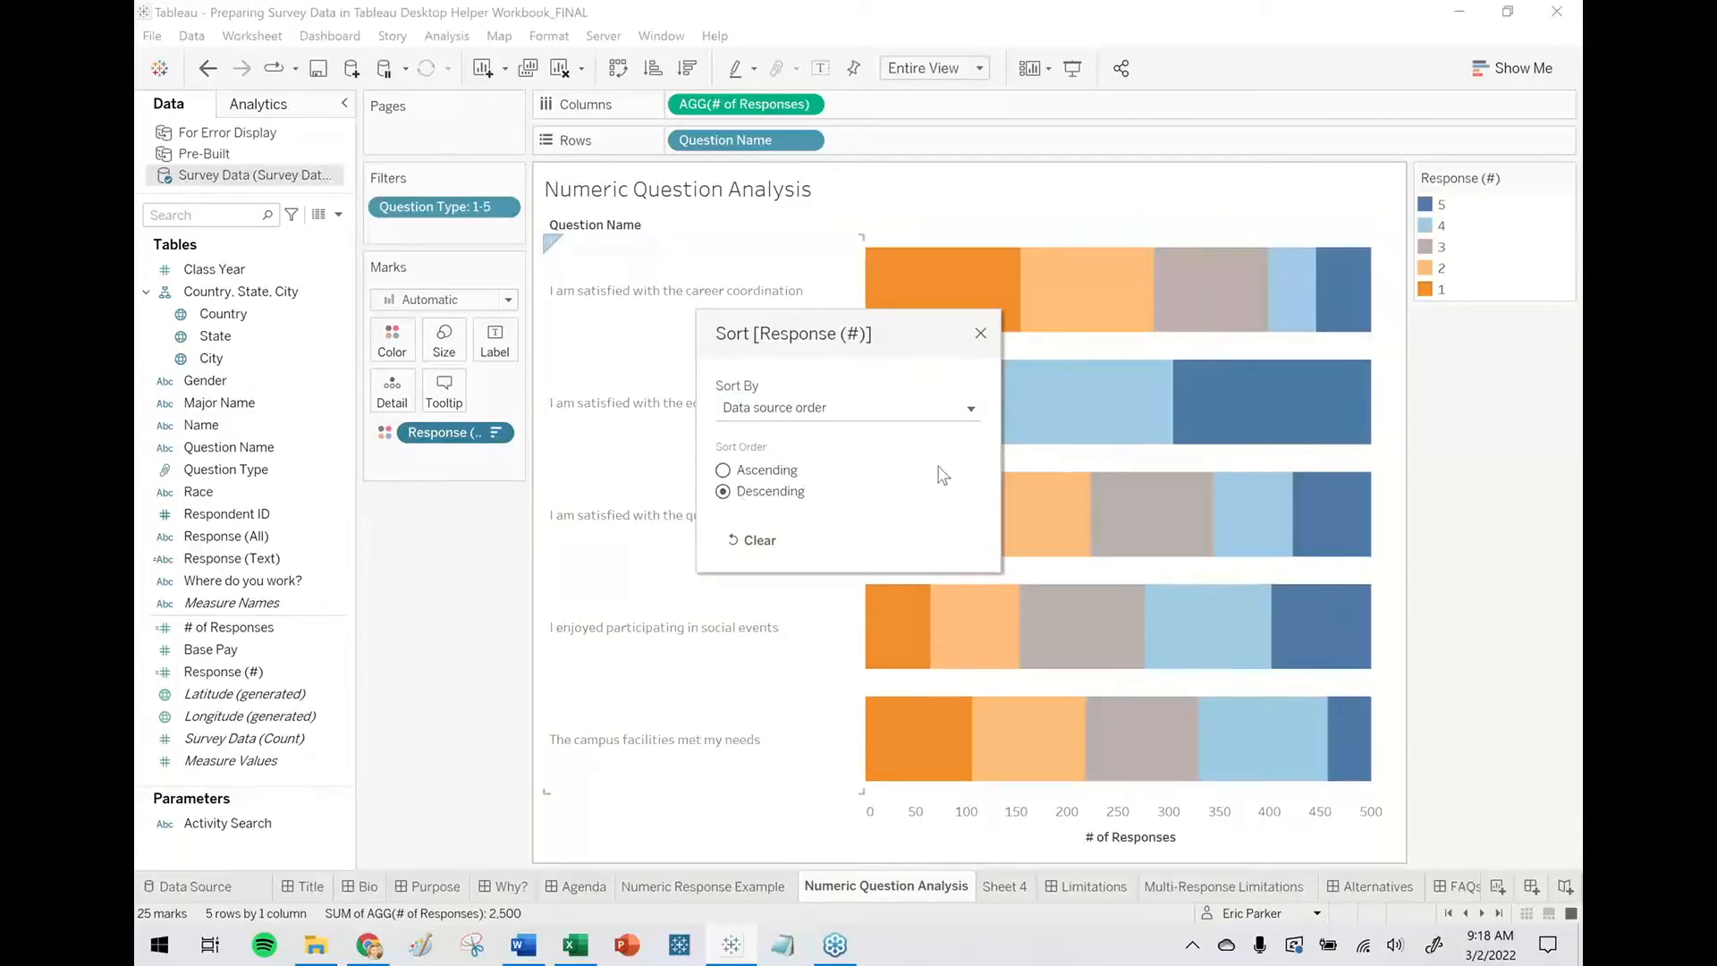
left_click(981, 333)
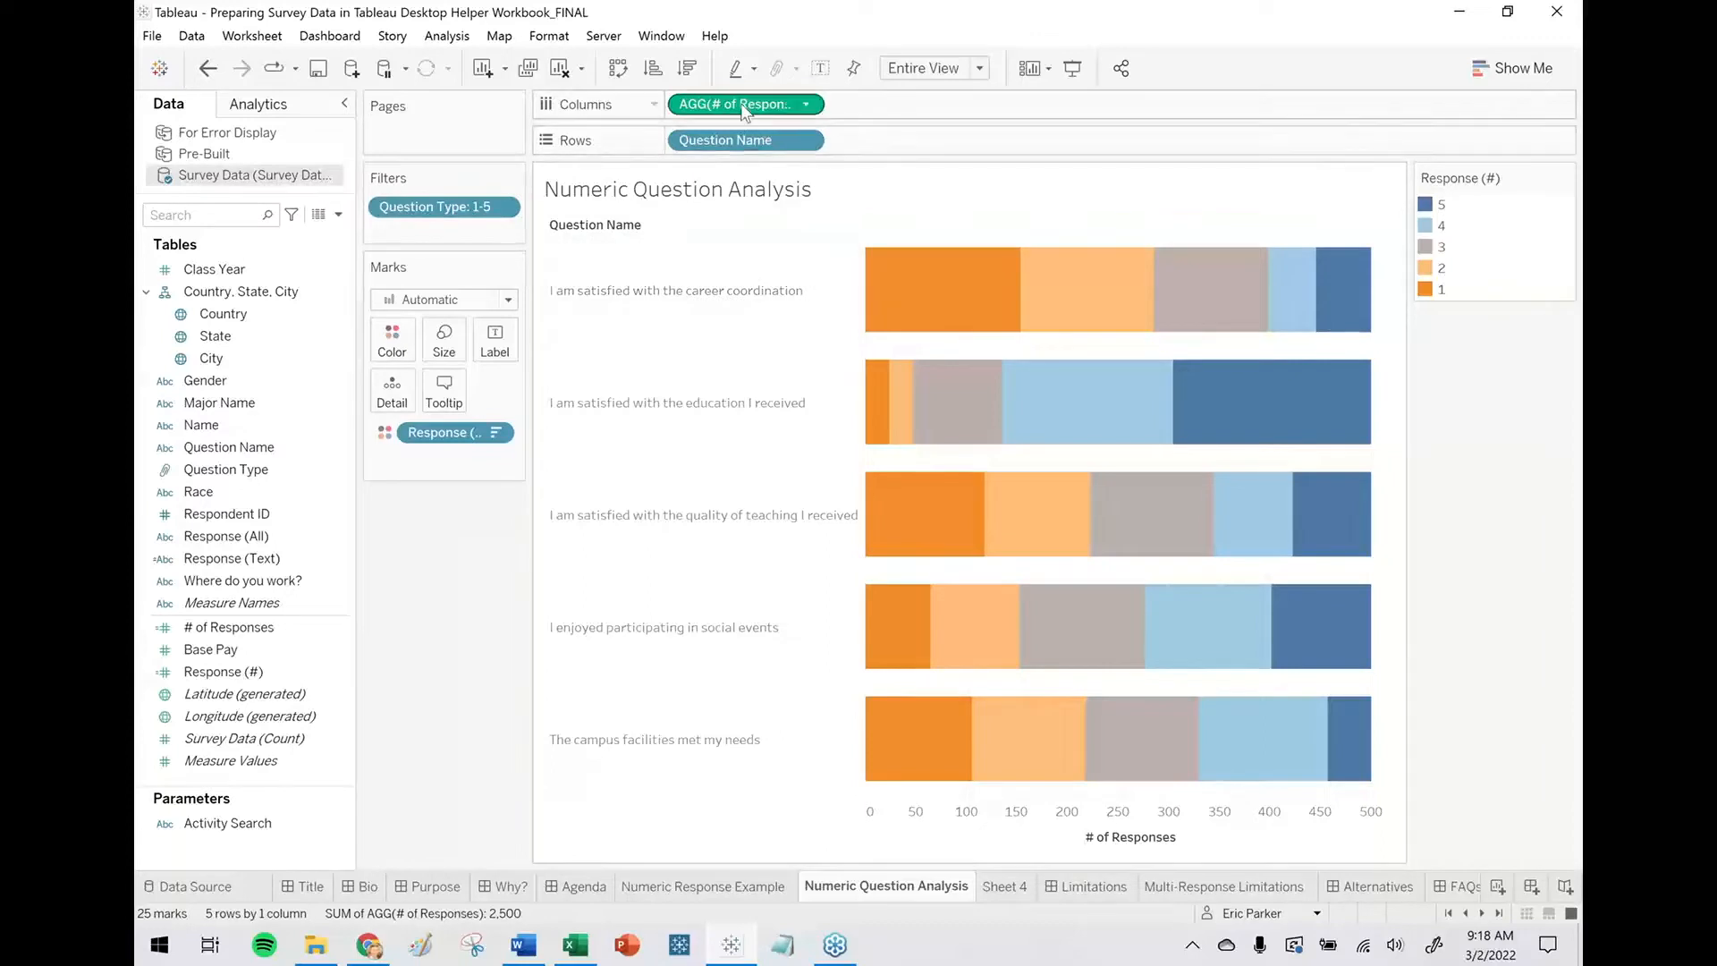
Label the bar segments with # of Responses as a Percent of Total table calculation computed using Table (across).
left_click_drag(727, 109, 495, 341)
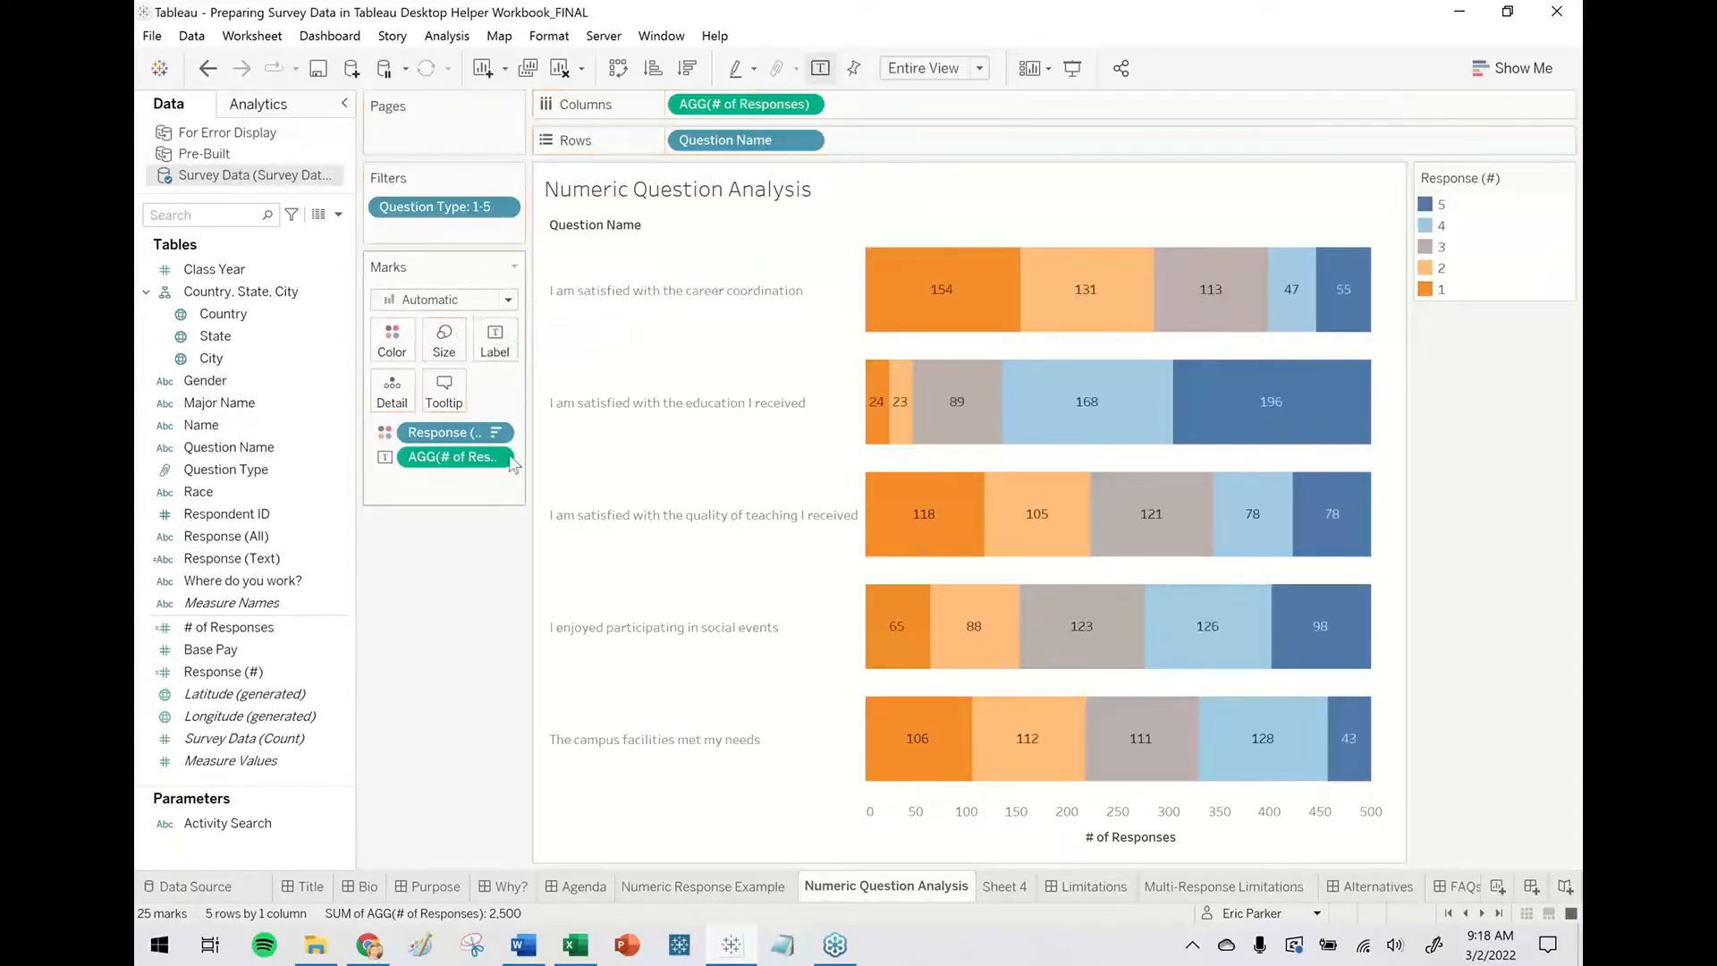
left_click(496, 458)
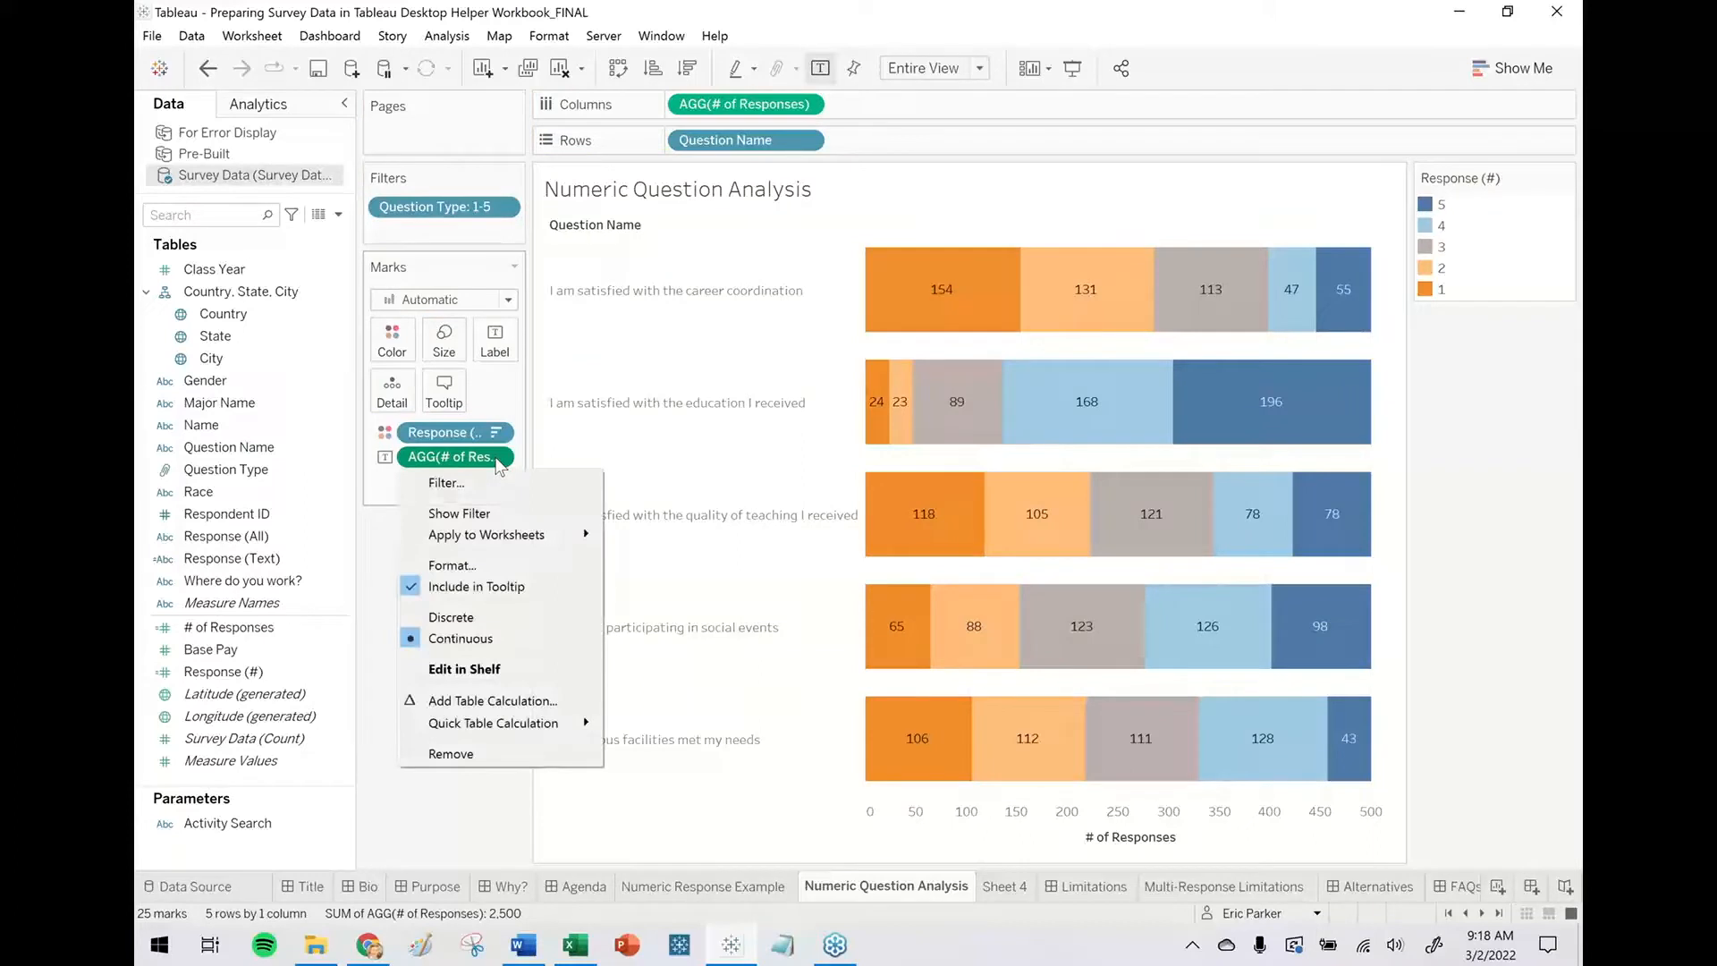
left_click(496, 702)
left_click(1261, 239)
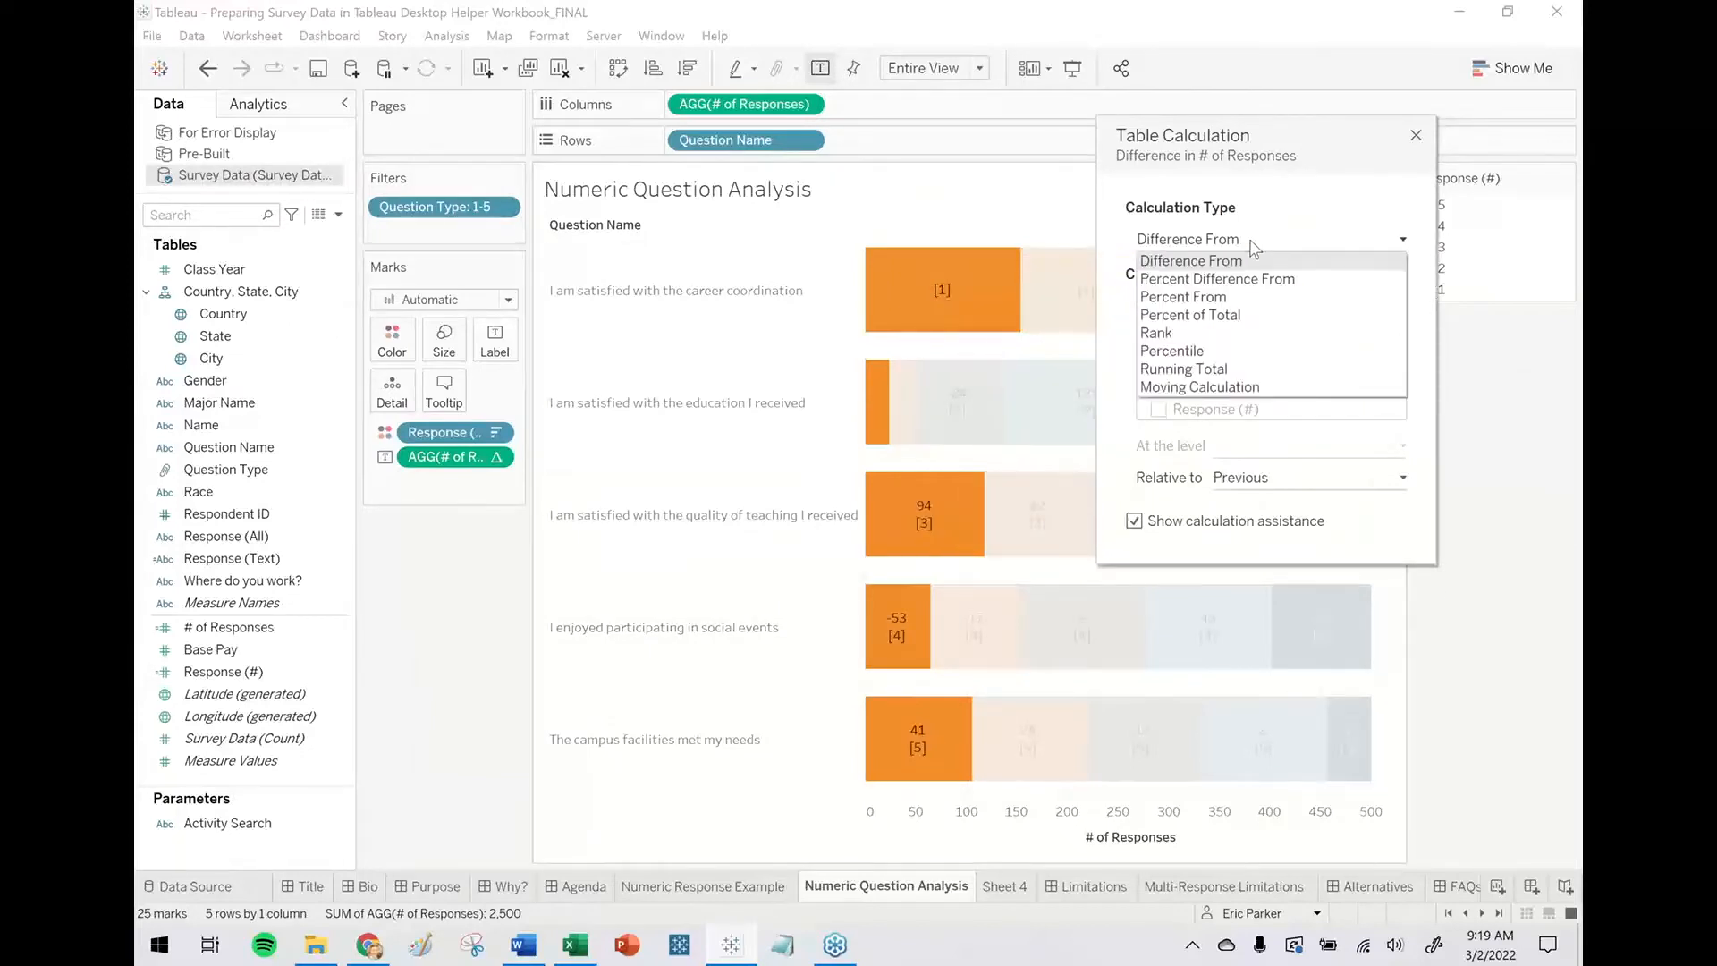
left_click(1190, 309)
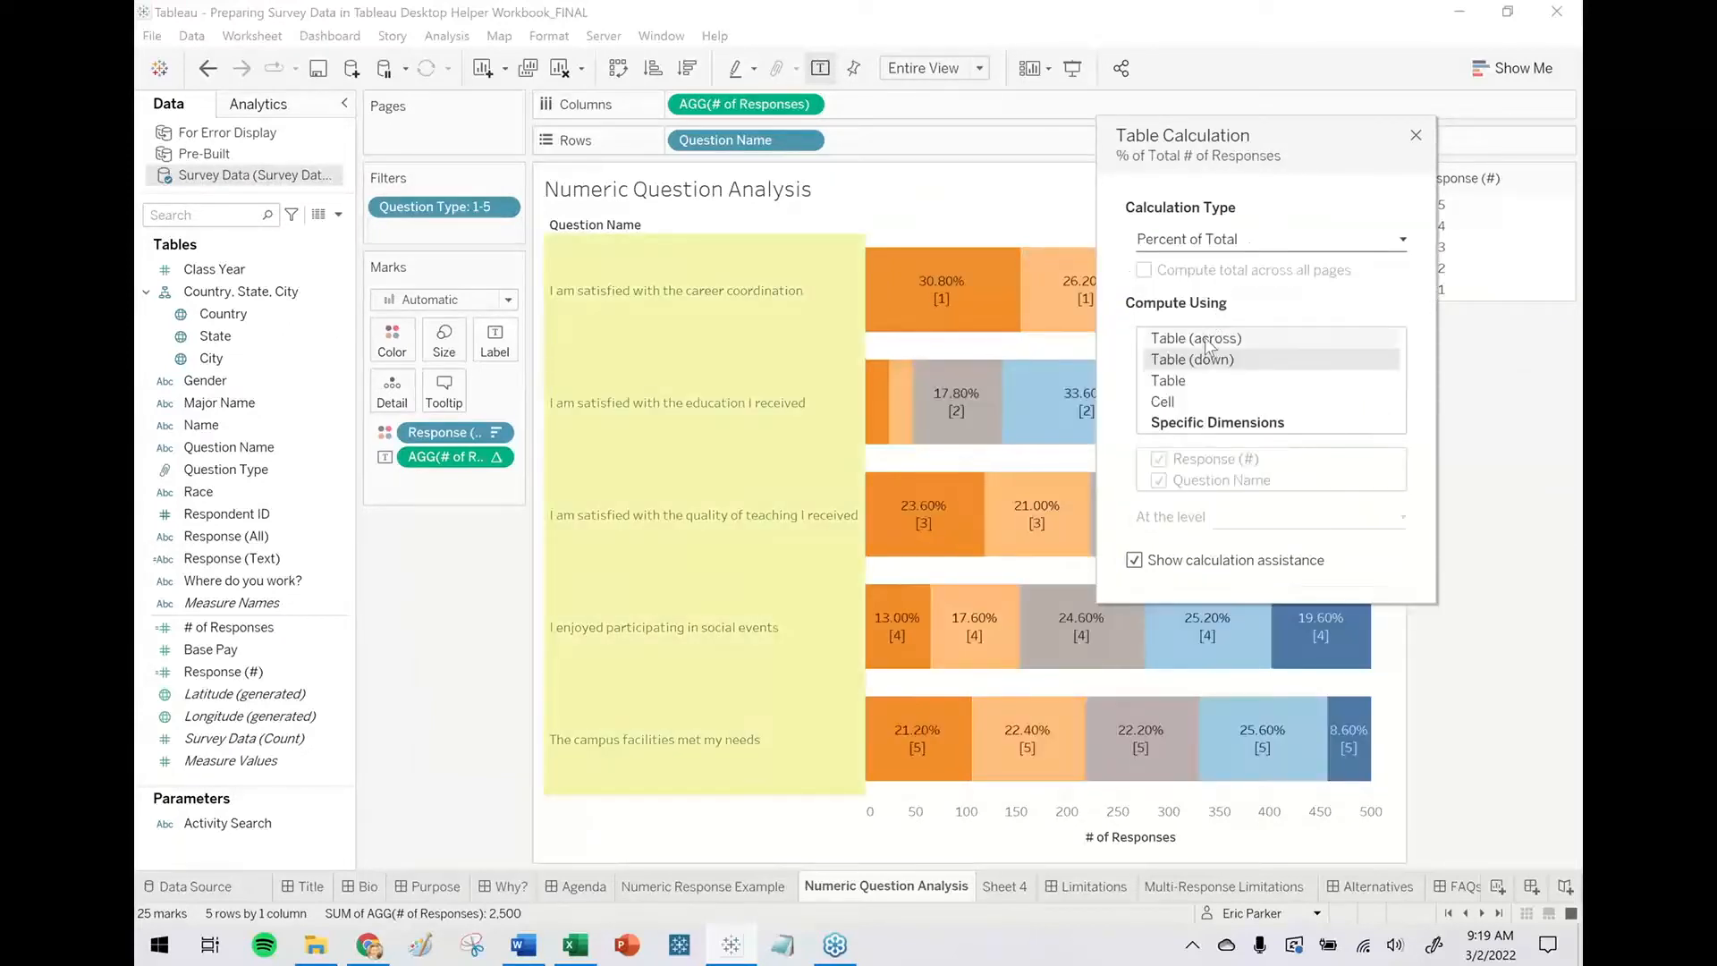
left_click(1207, 339)
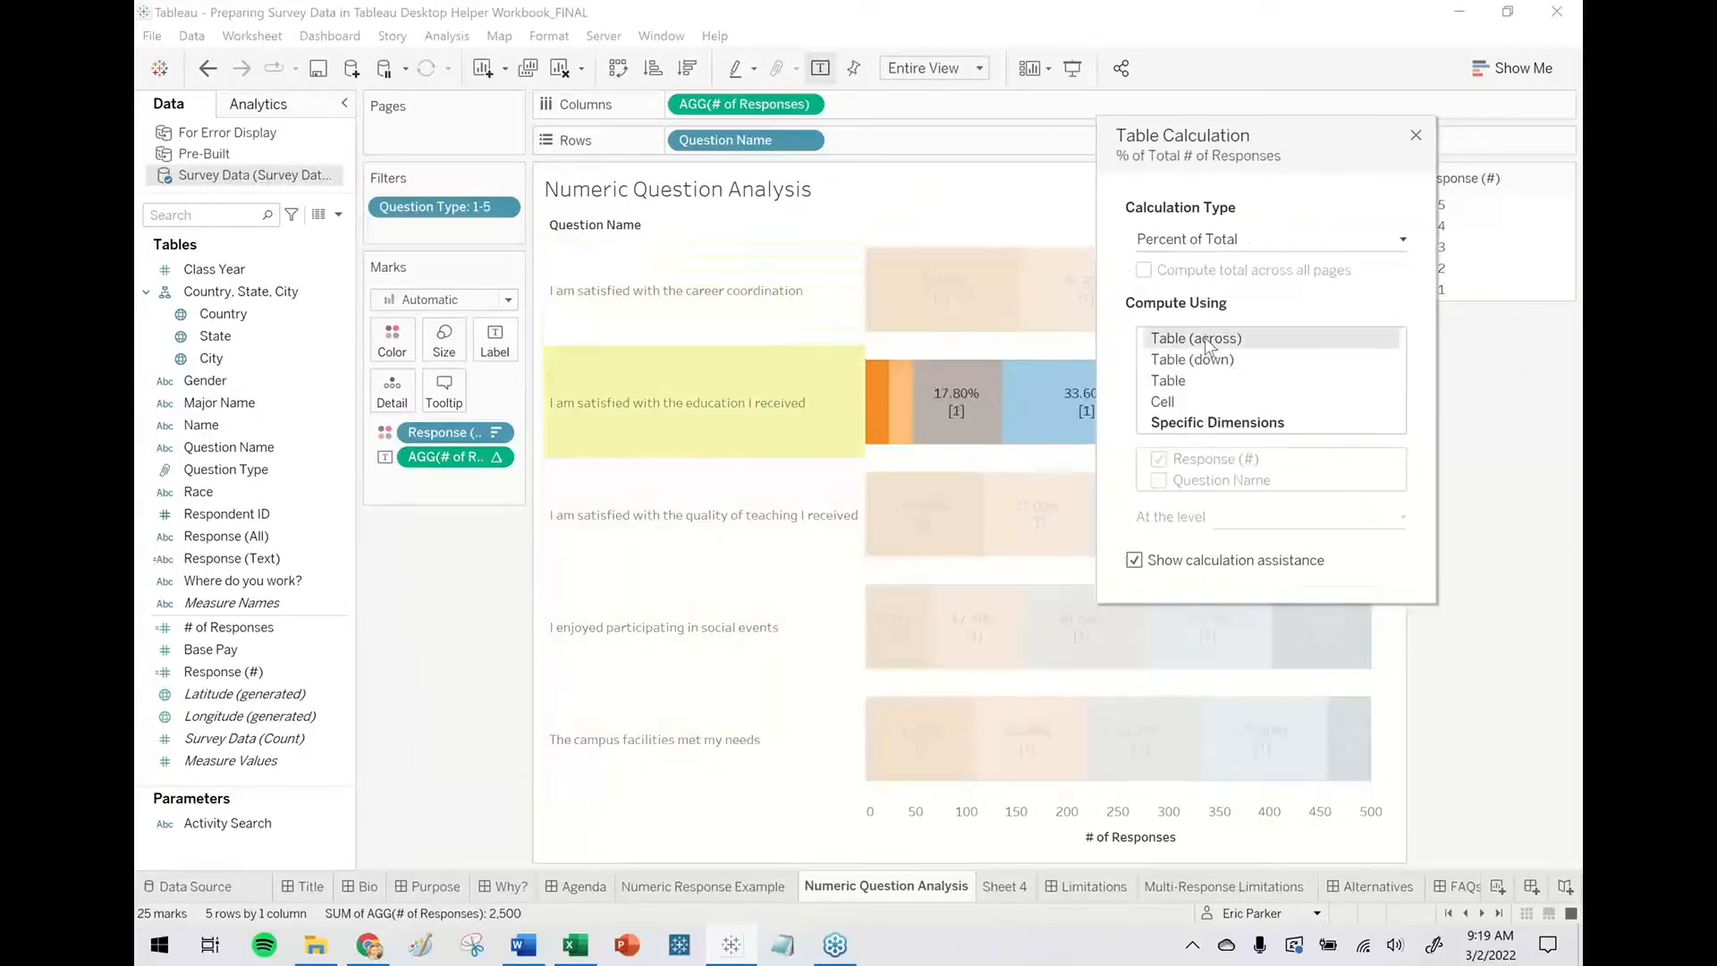
left_click(1415, 136)
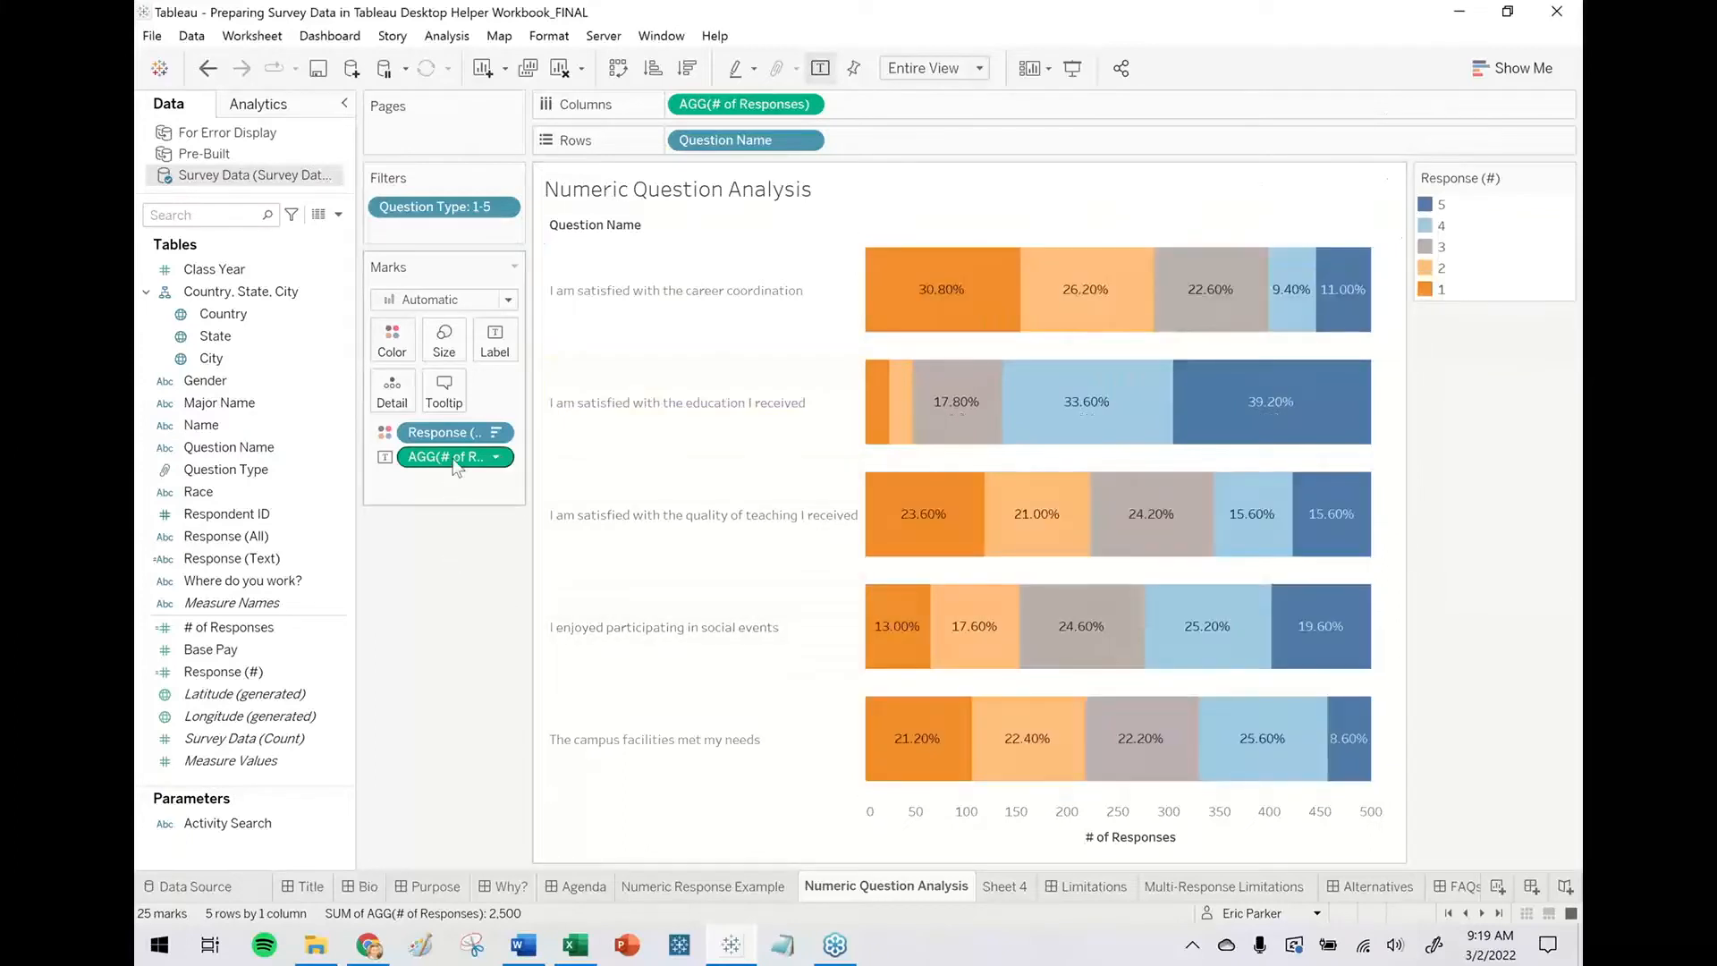
Format the percent-of-total labels as Percentage with 0 decimal places.
right_click(456, 465)
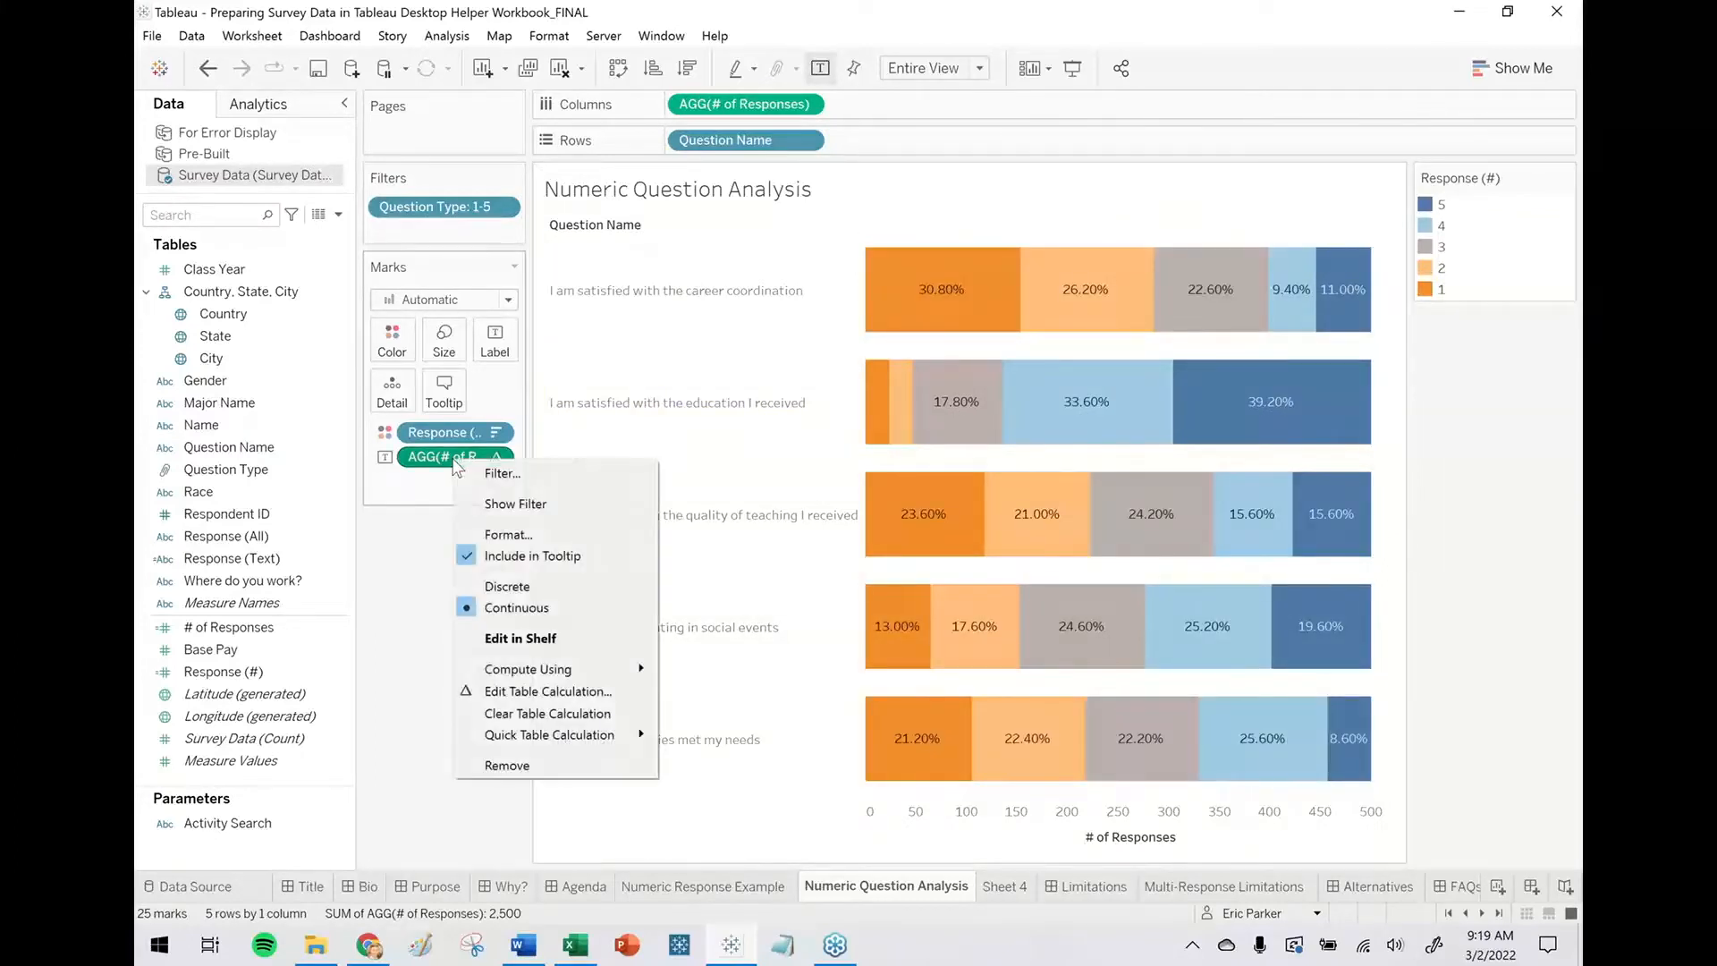
left_click(541, 534)
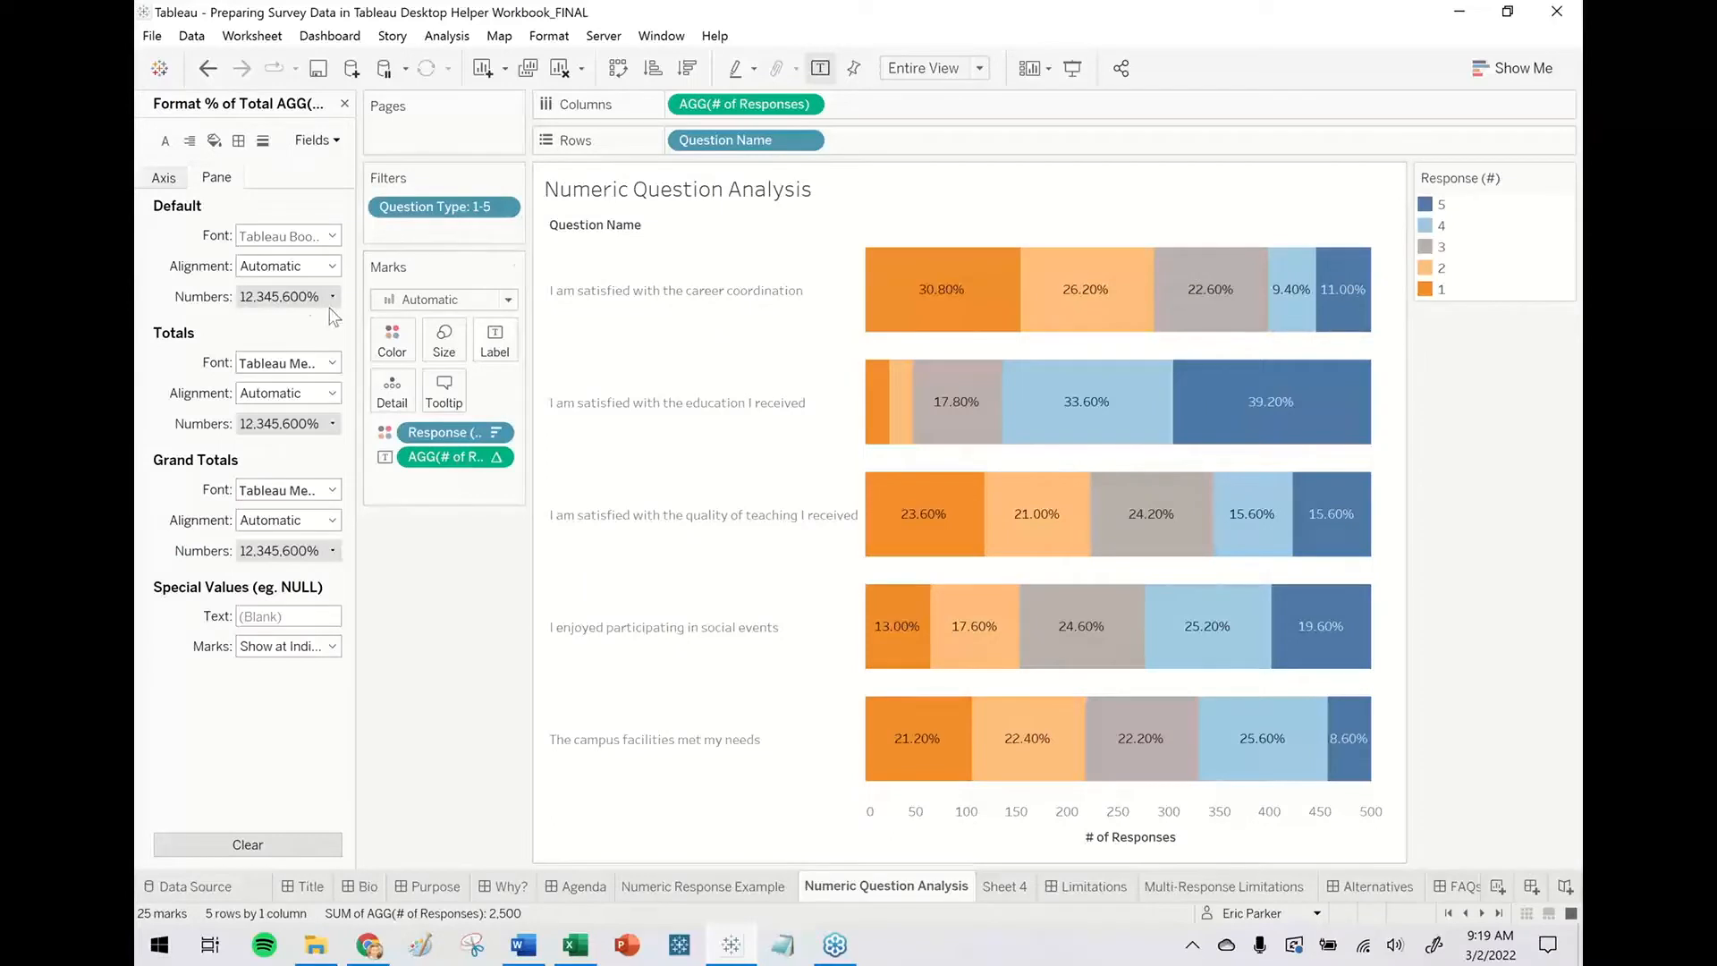
left_click(332, 296)
left_click(311, 428)
left_click(523, 371)
left_click(524, 371)
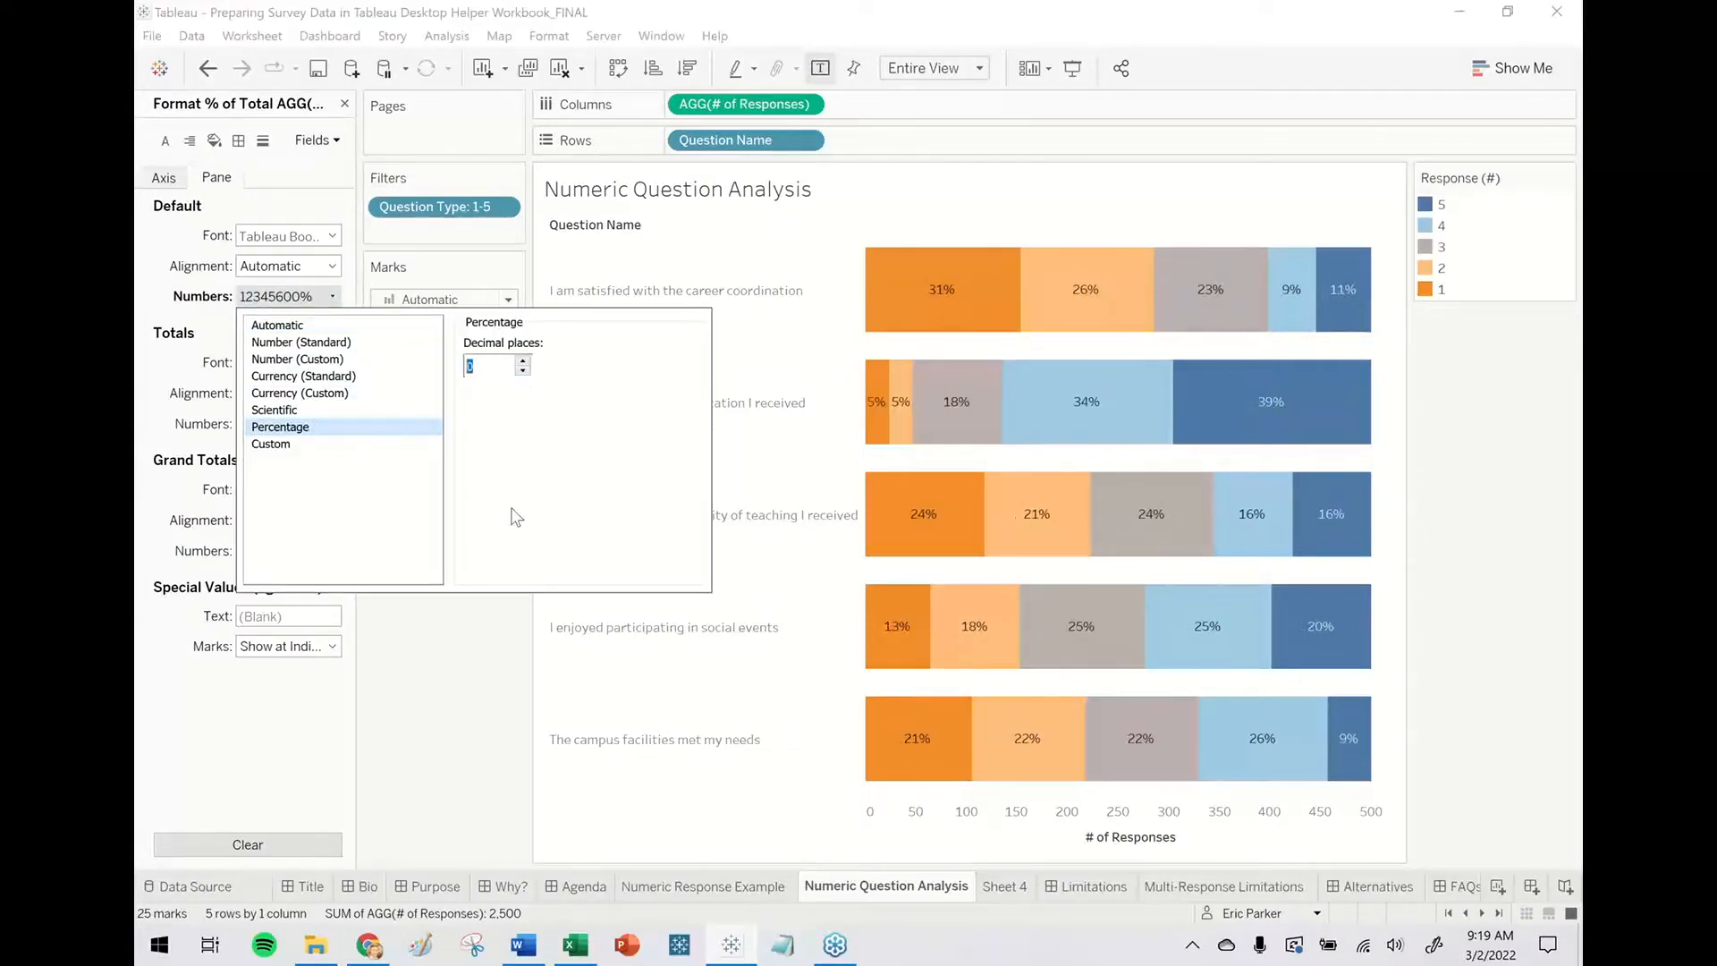
left_click(507, 639)
left_click(345, 103)
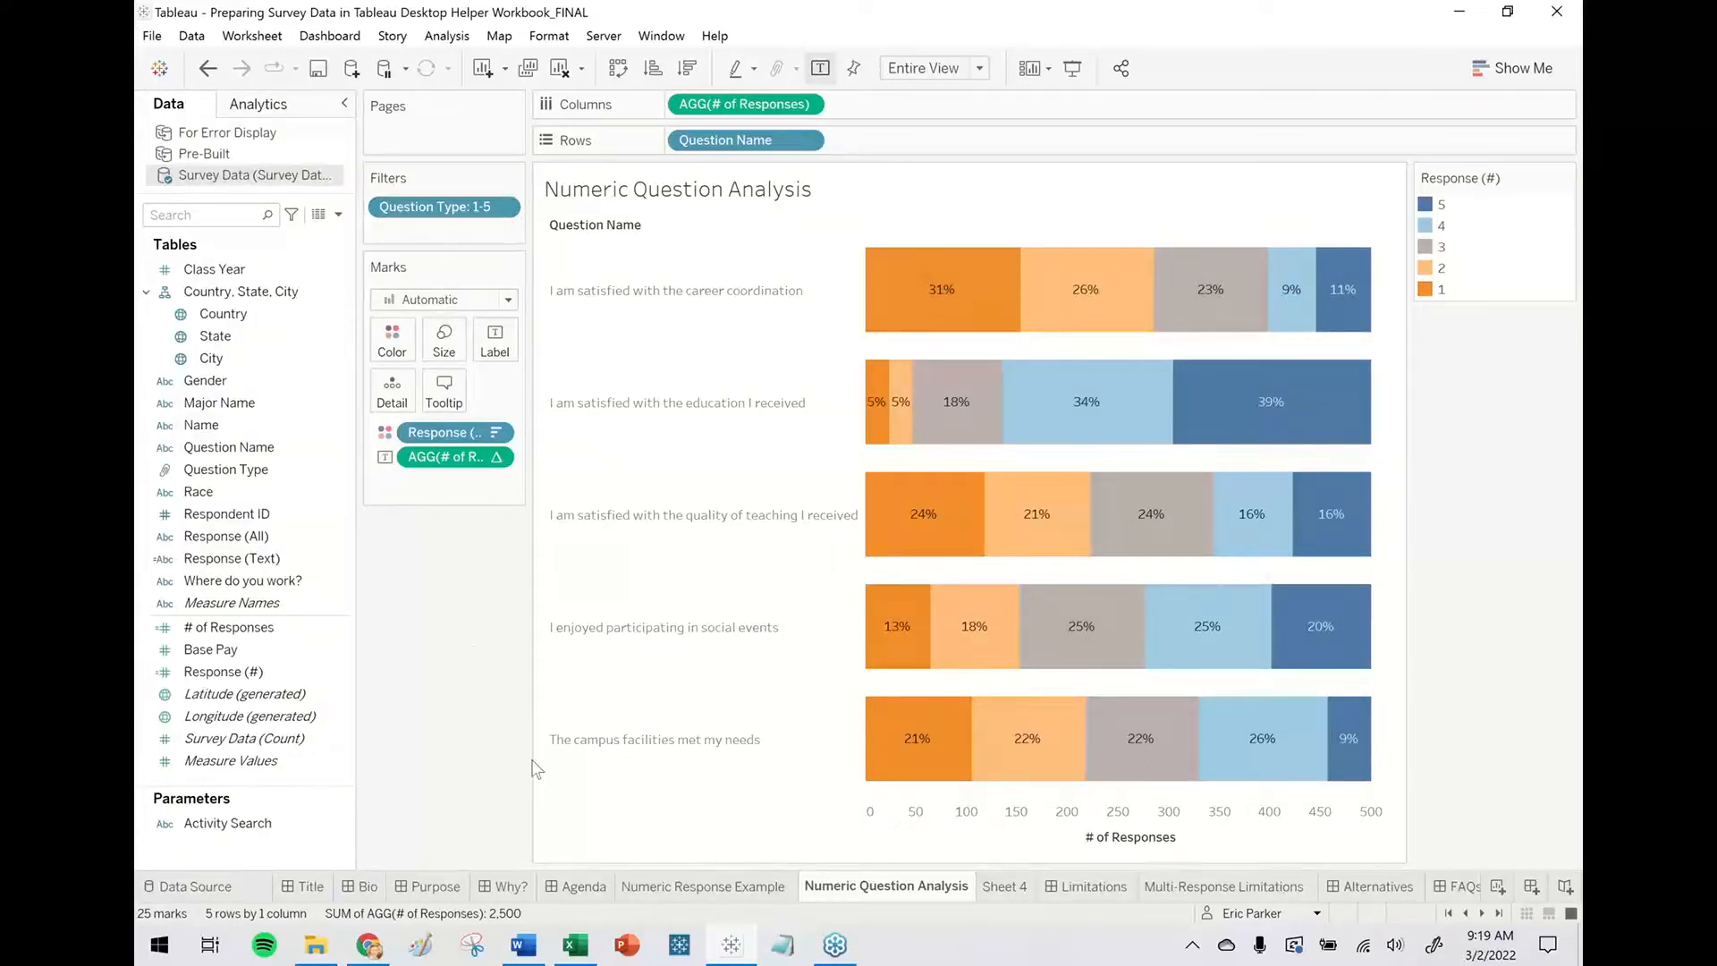
Examine the Avg Response values on the Numeric Response Example sheet, and return to Numeric Question Analysis.
left_click(669, 882)
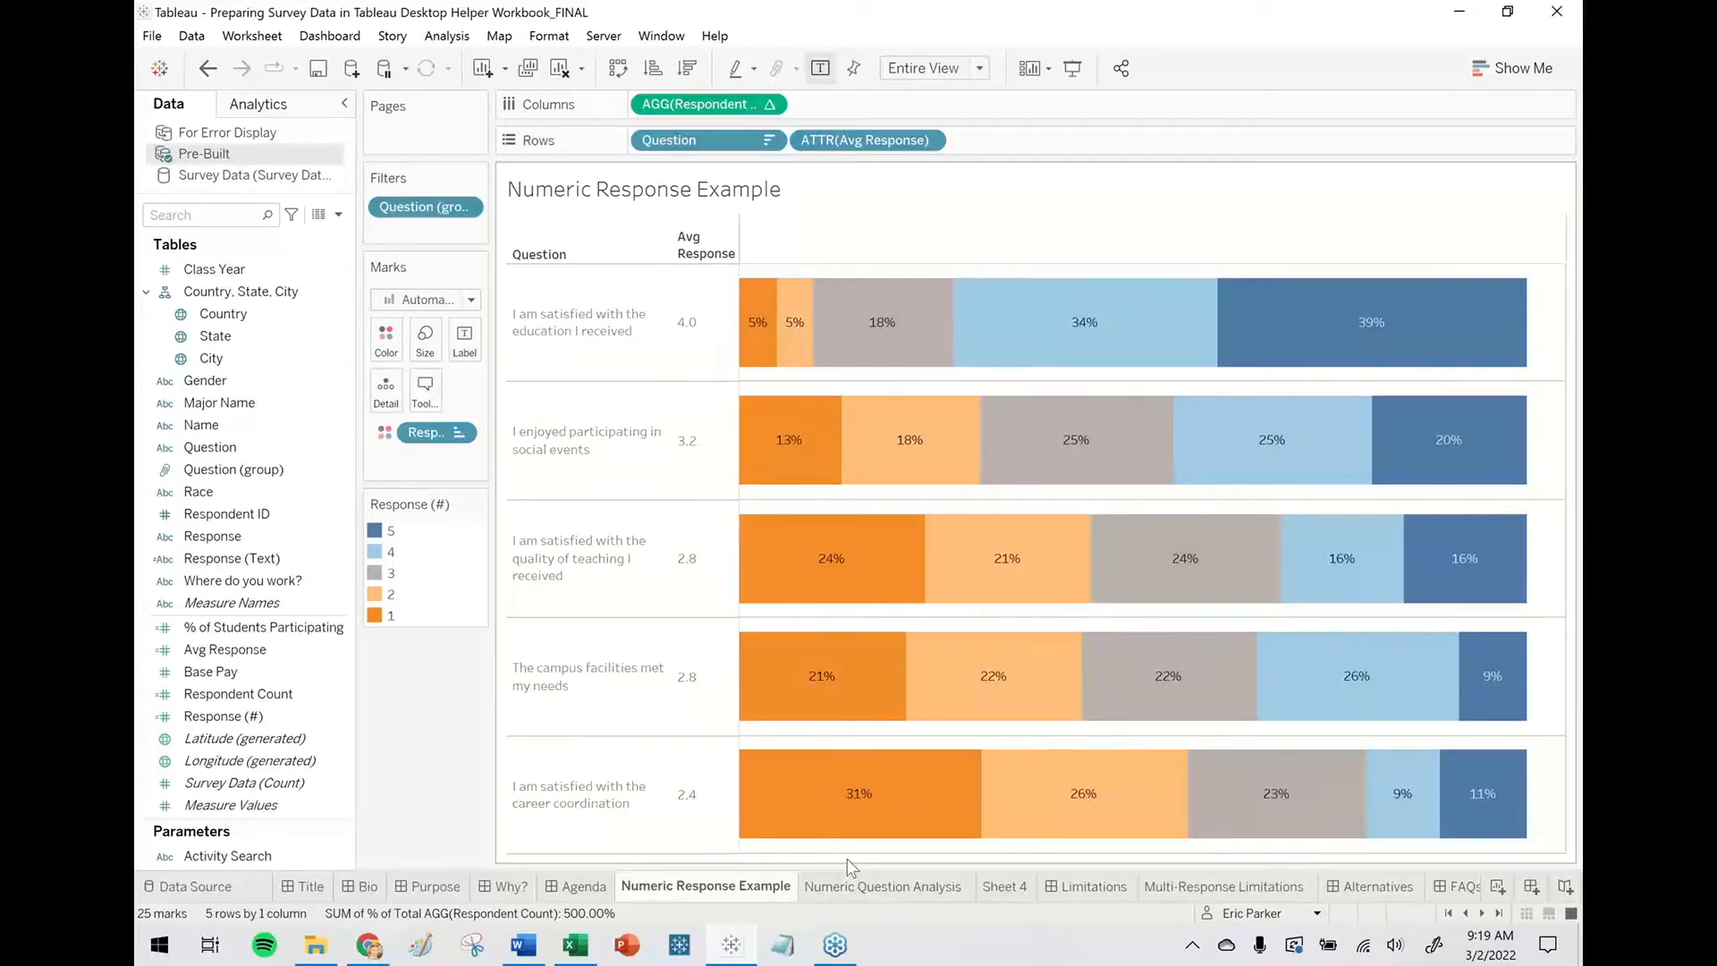
left_click(711, 324)
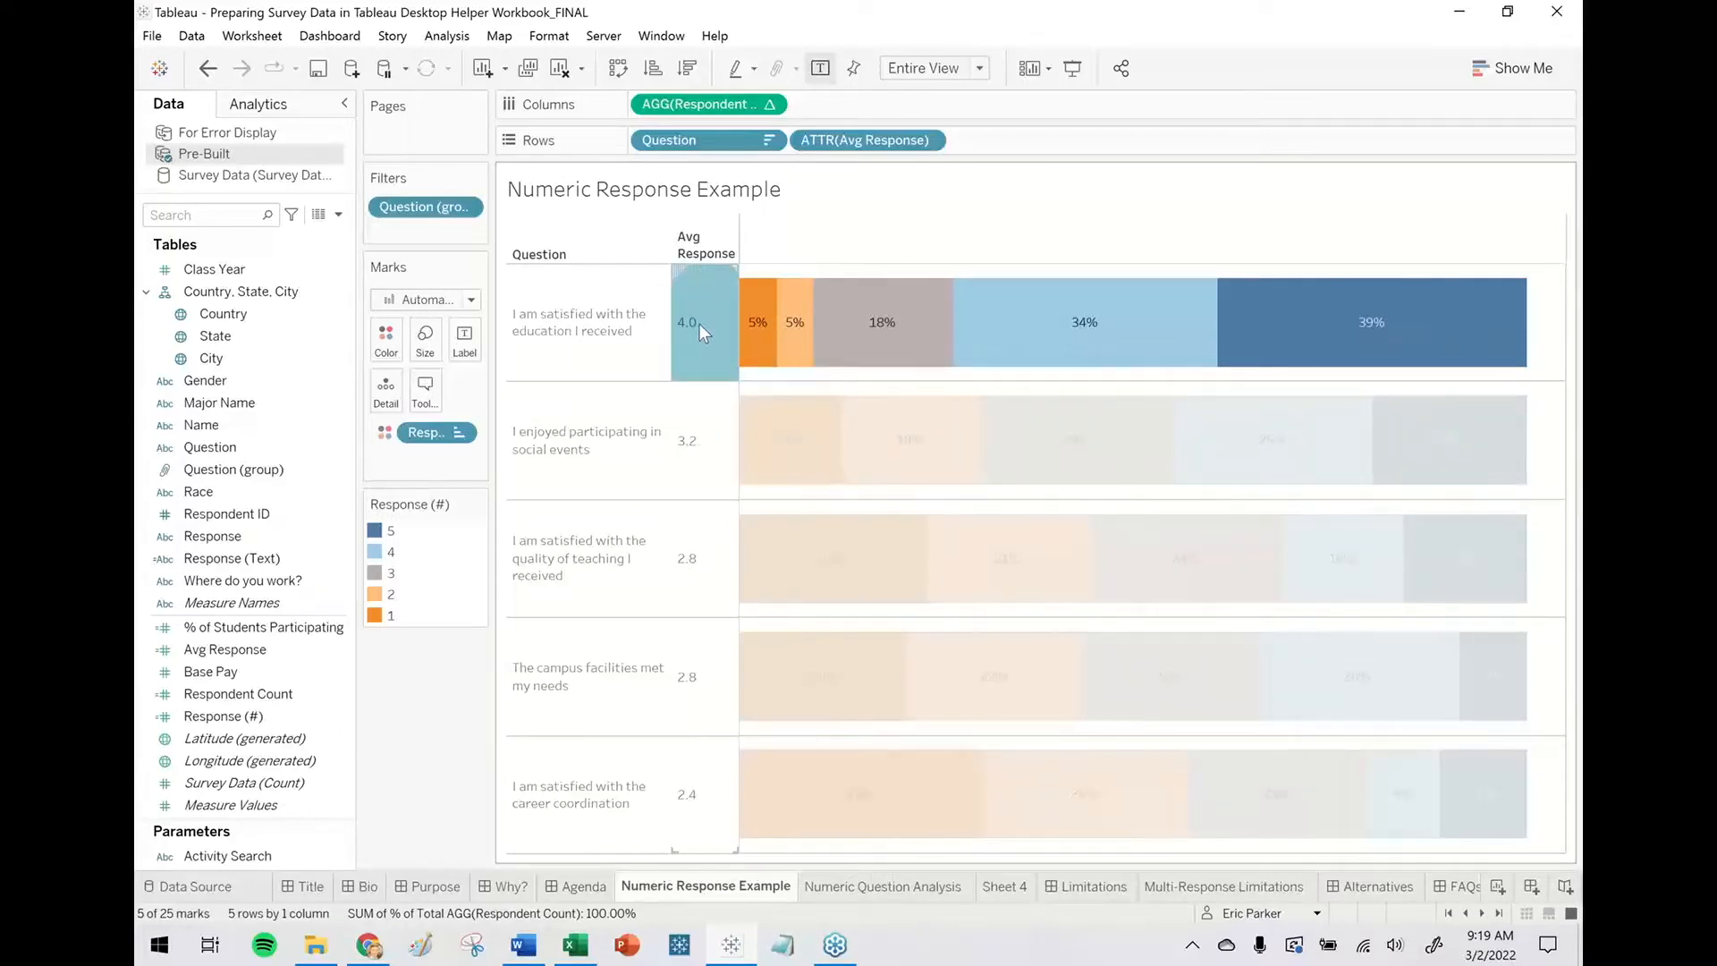
left_click(699, 324)
left_click(697, 790)
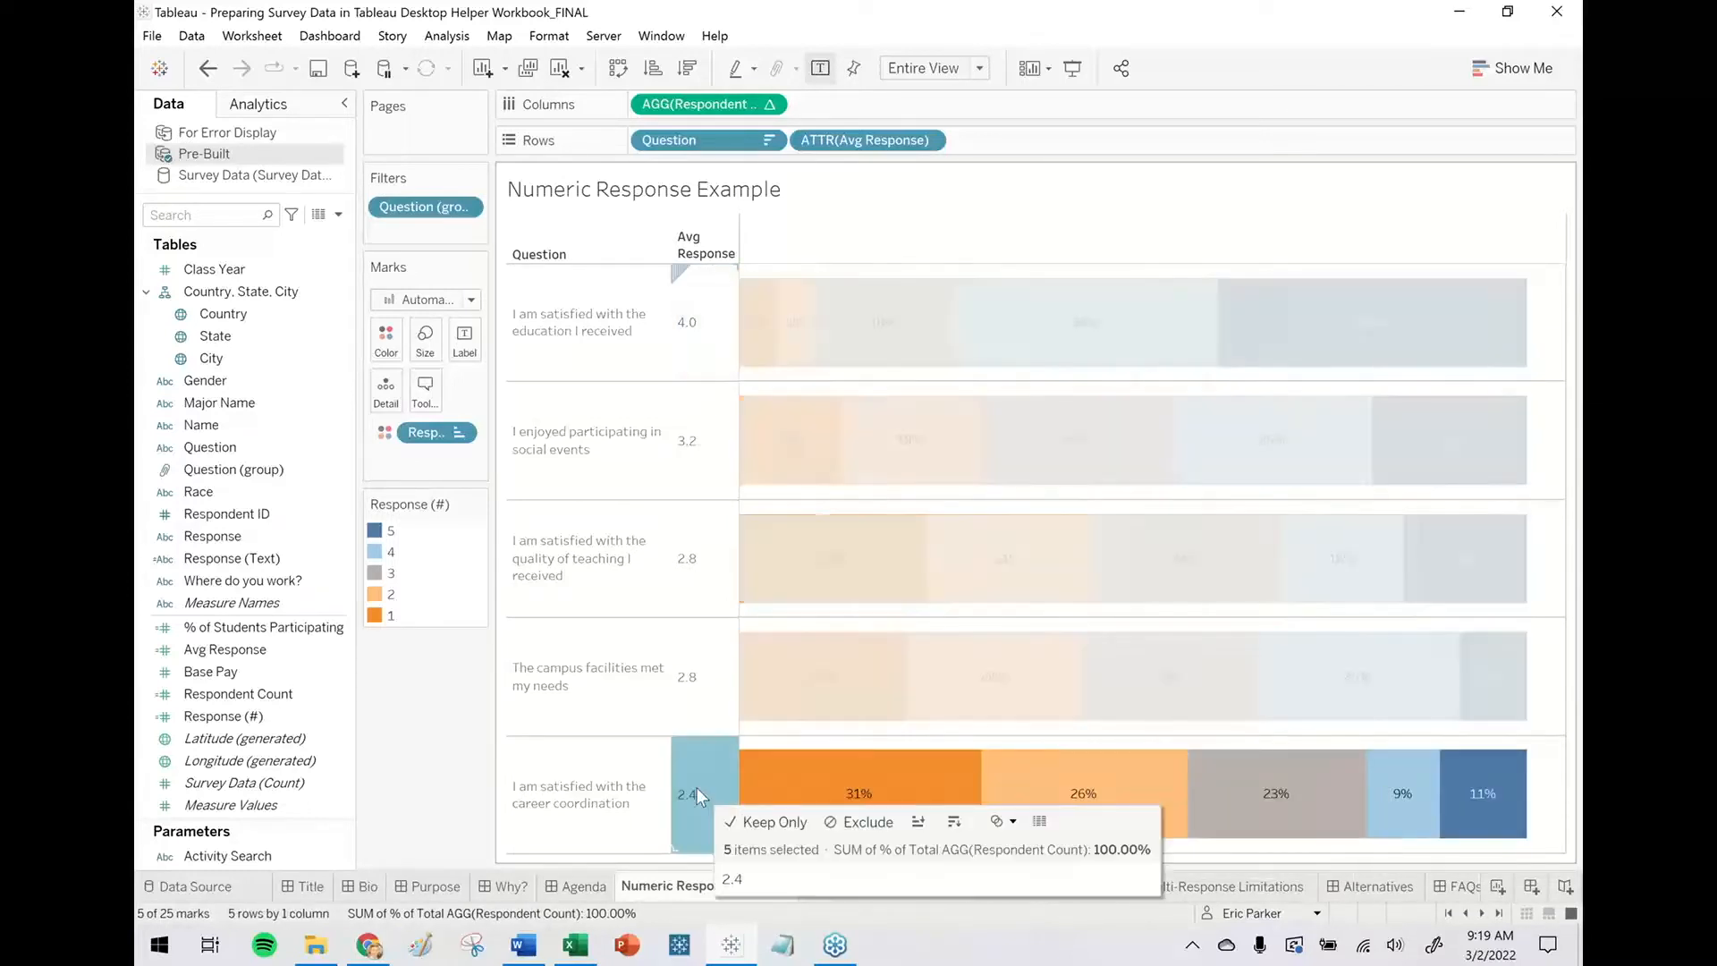
left_click(695, 780)
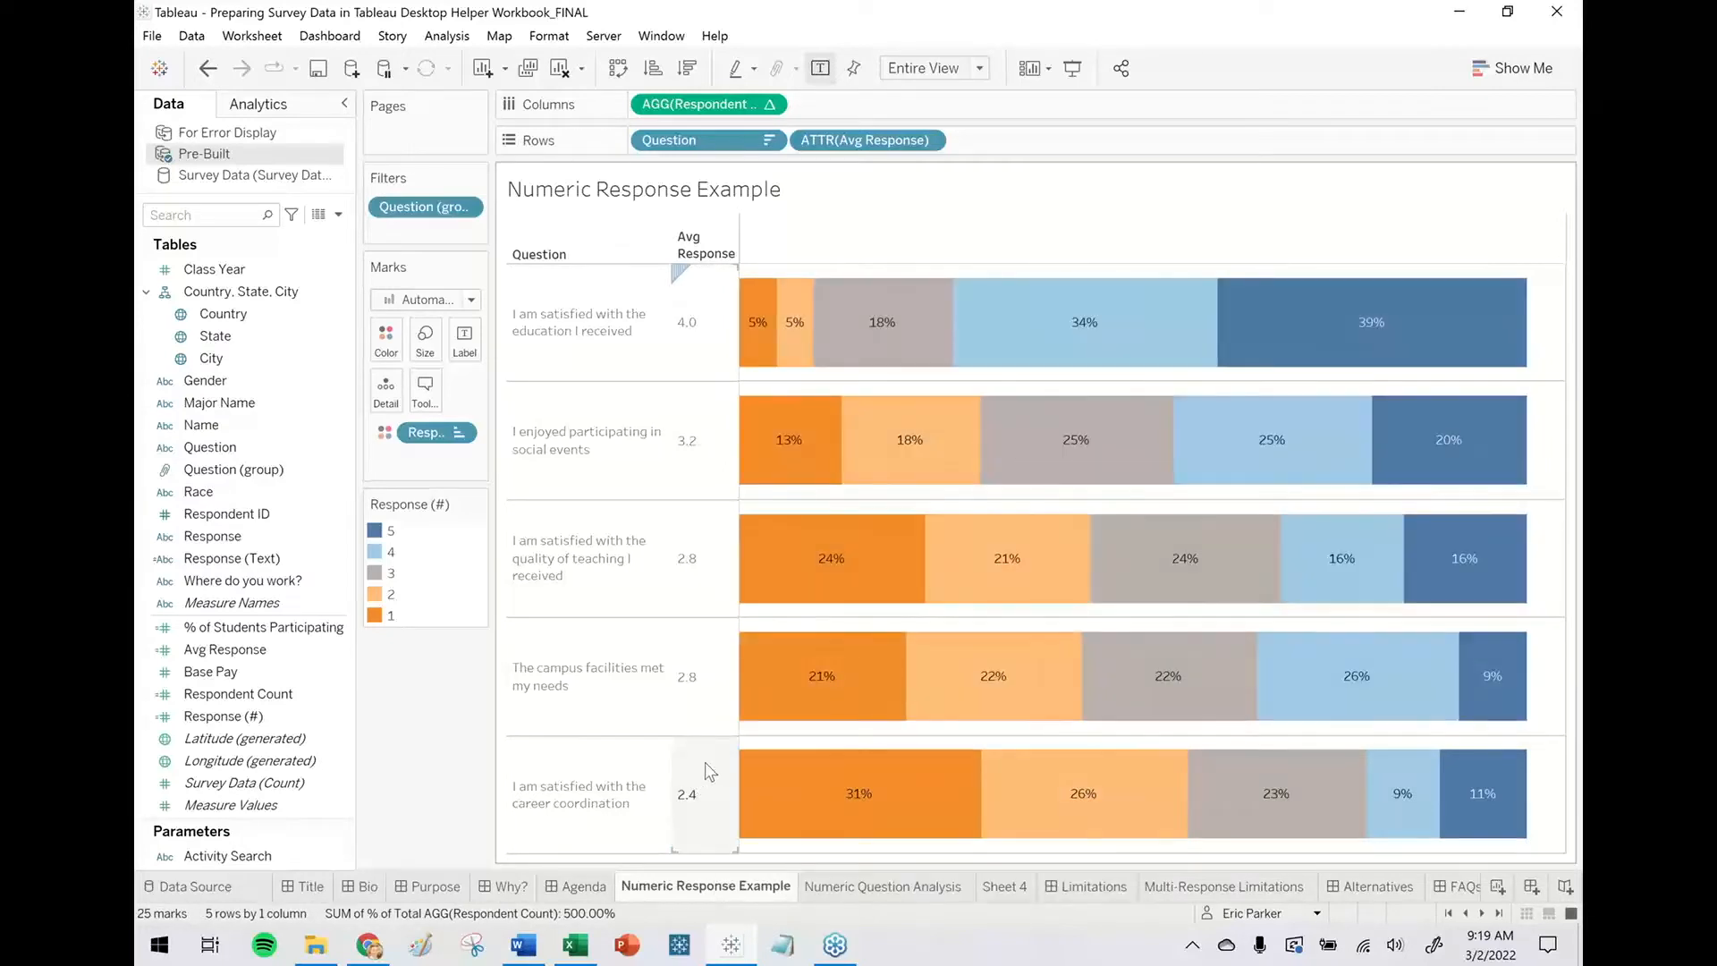
left_click(852, 890)
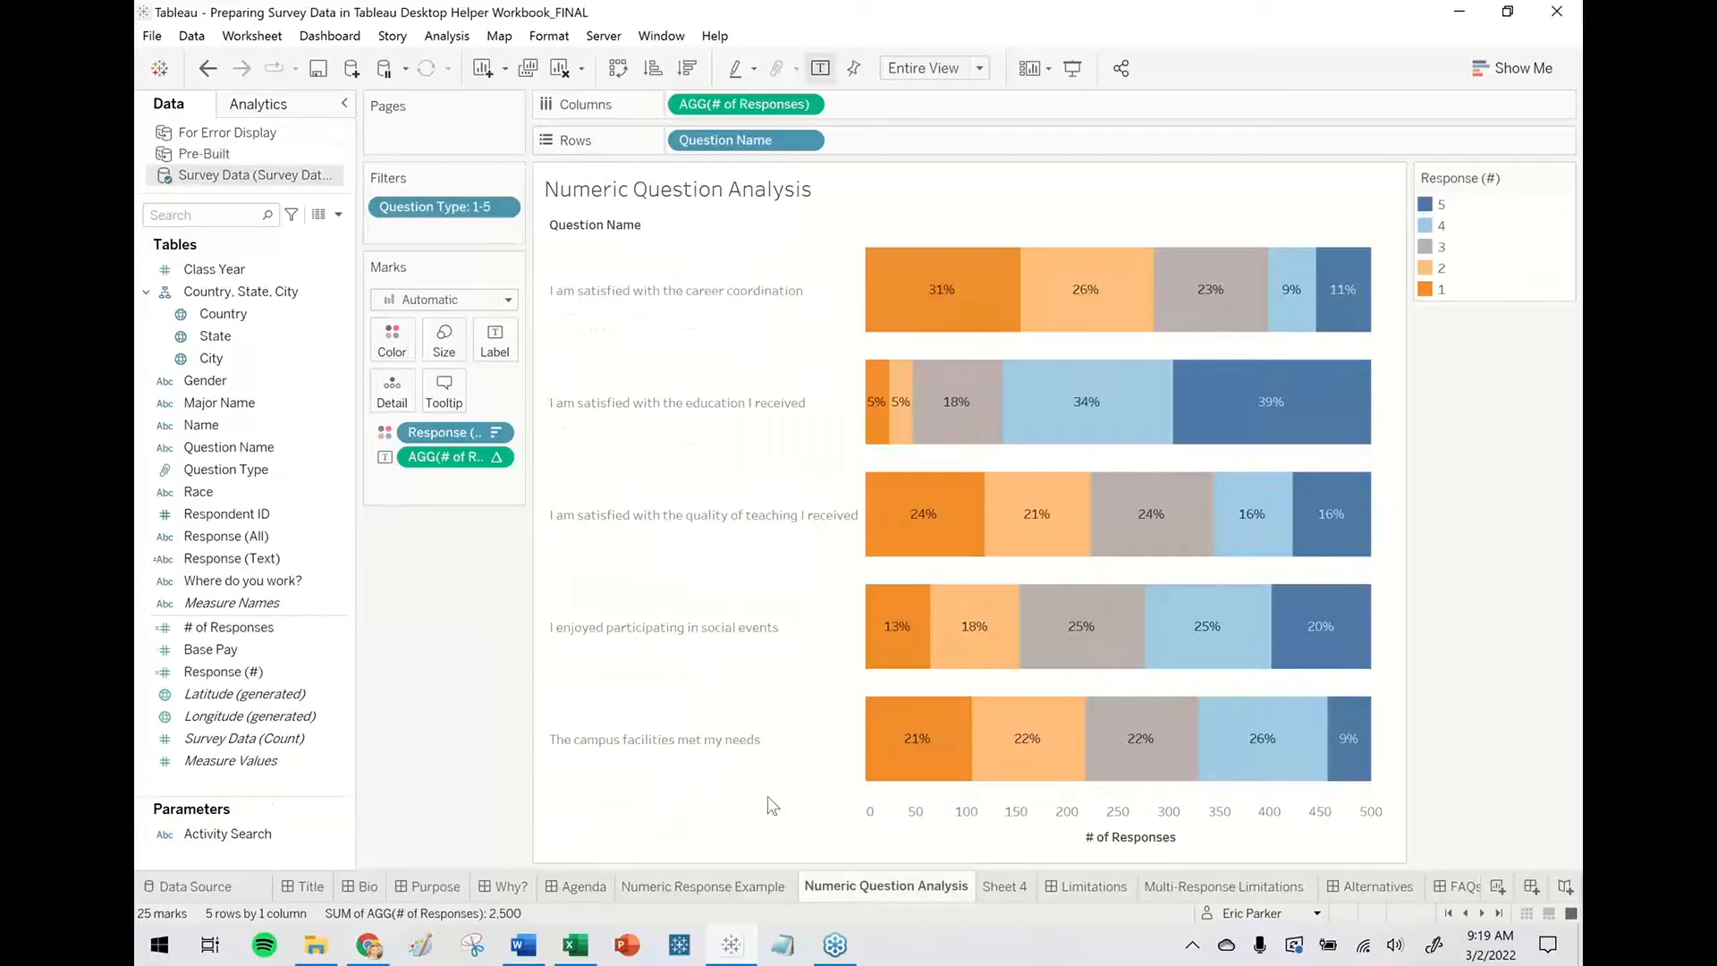
Start a new calculated field named Avg Response in the Survey Data source.
left_click(338, 217)
left_click(306, 239)
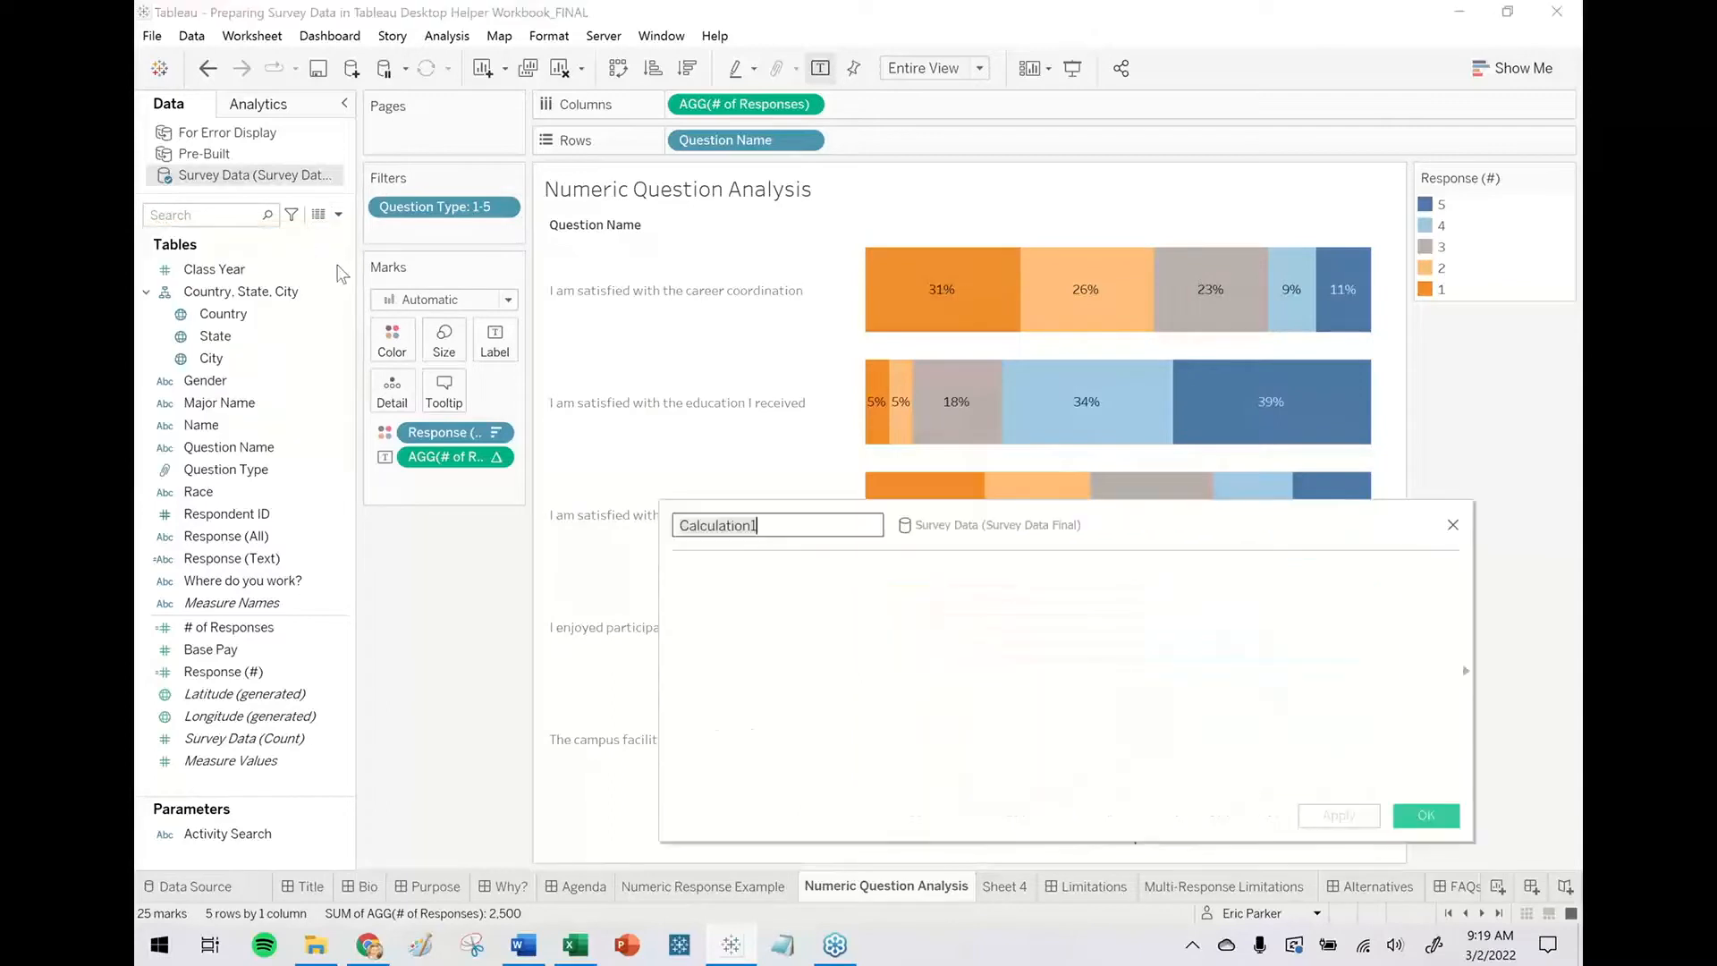
left_click_drag(957, 521, 765, 520)
type("Avg Response")
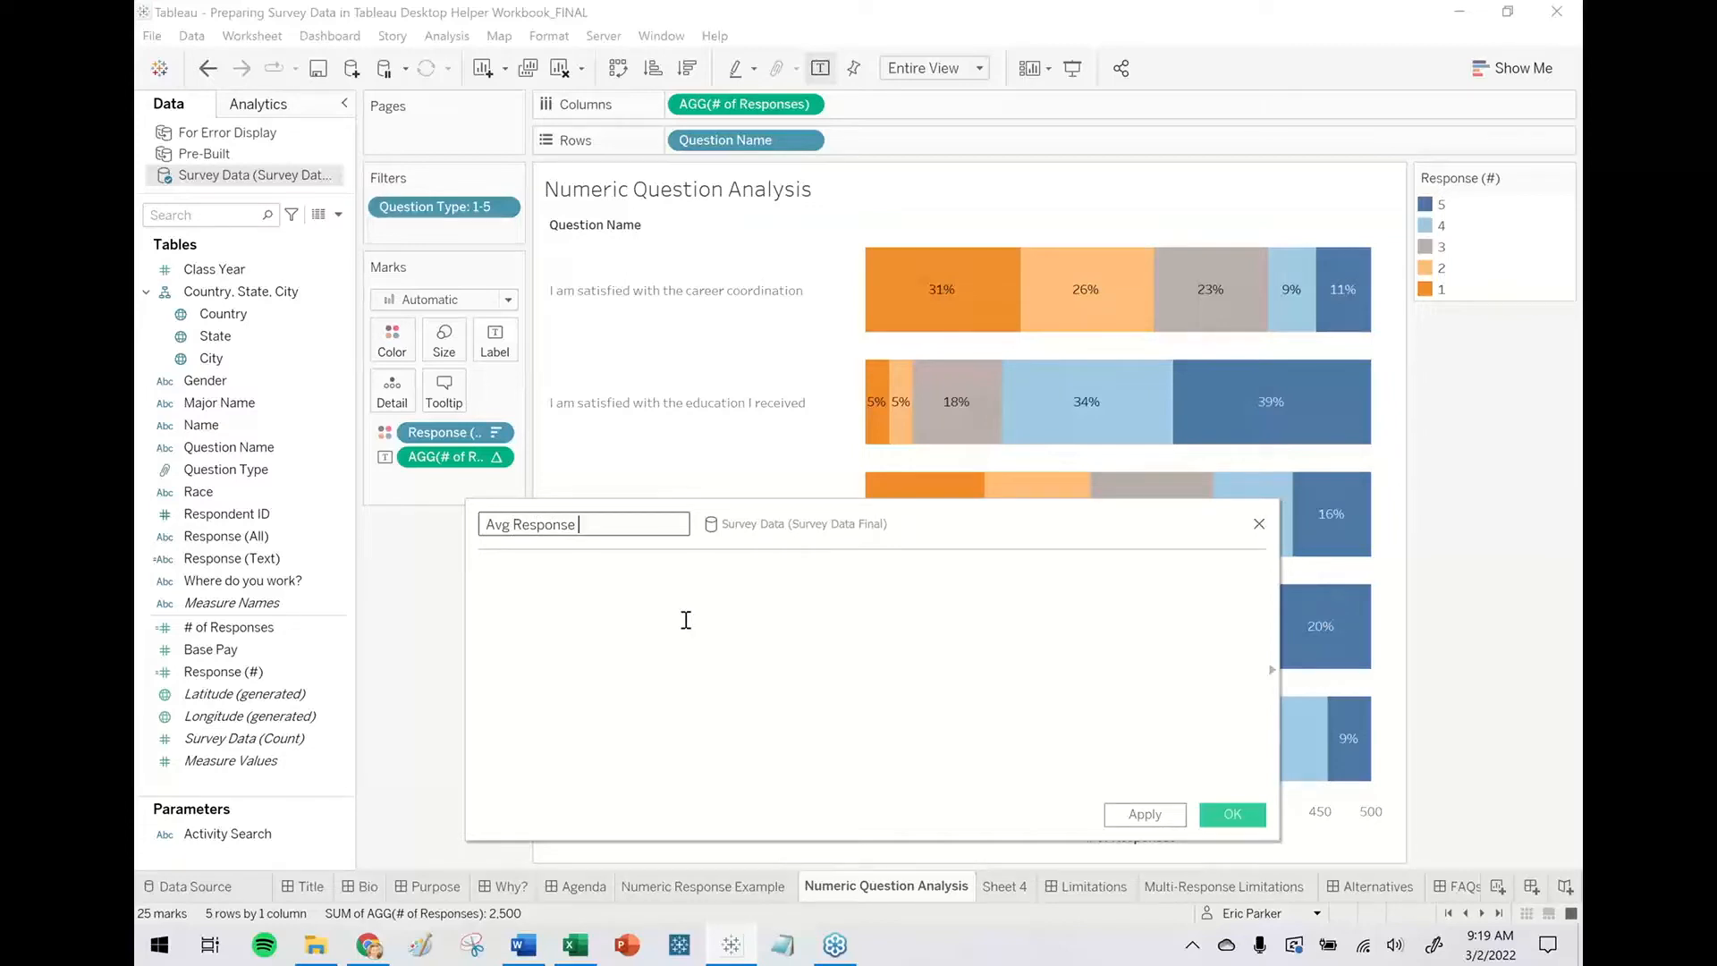
Write the Avg Response formula as { FIXED [Question Name]:AVG([Response (#)])}.
left_click(688, 619)
left_click(693, 625)
type("{ FIXED")
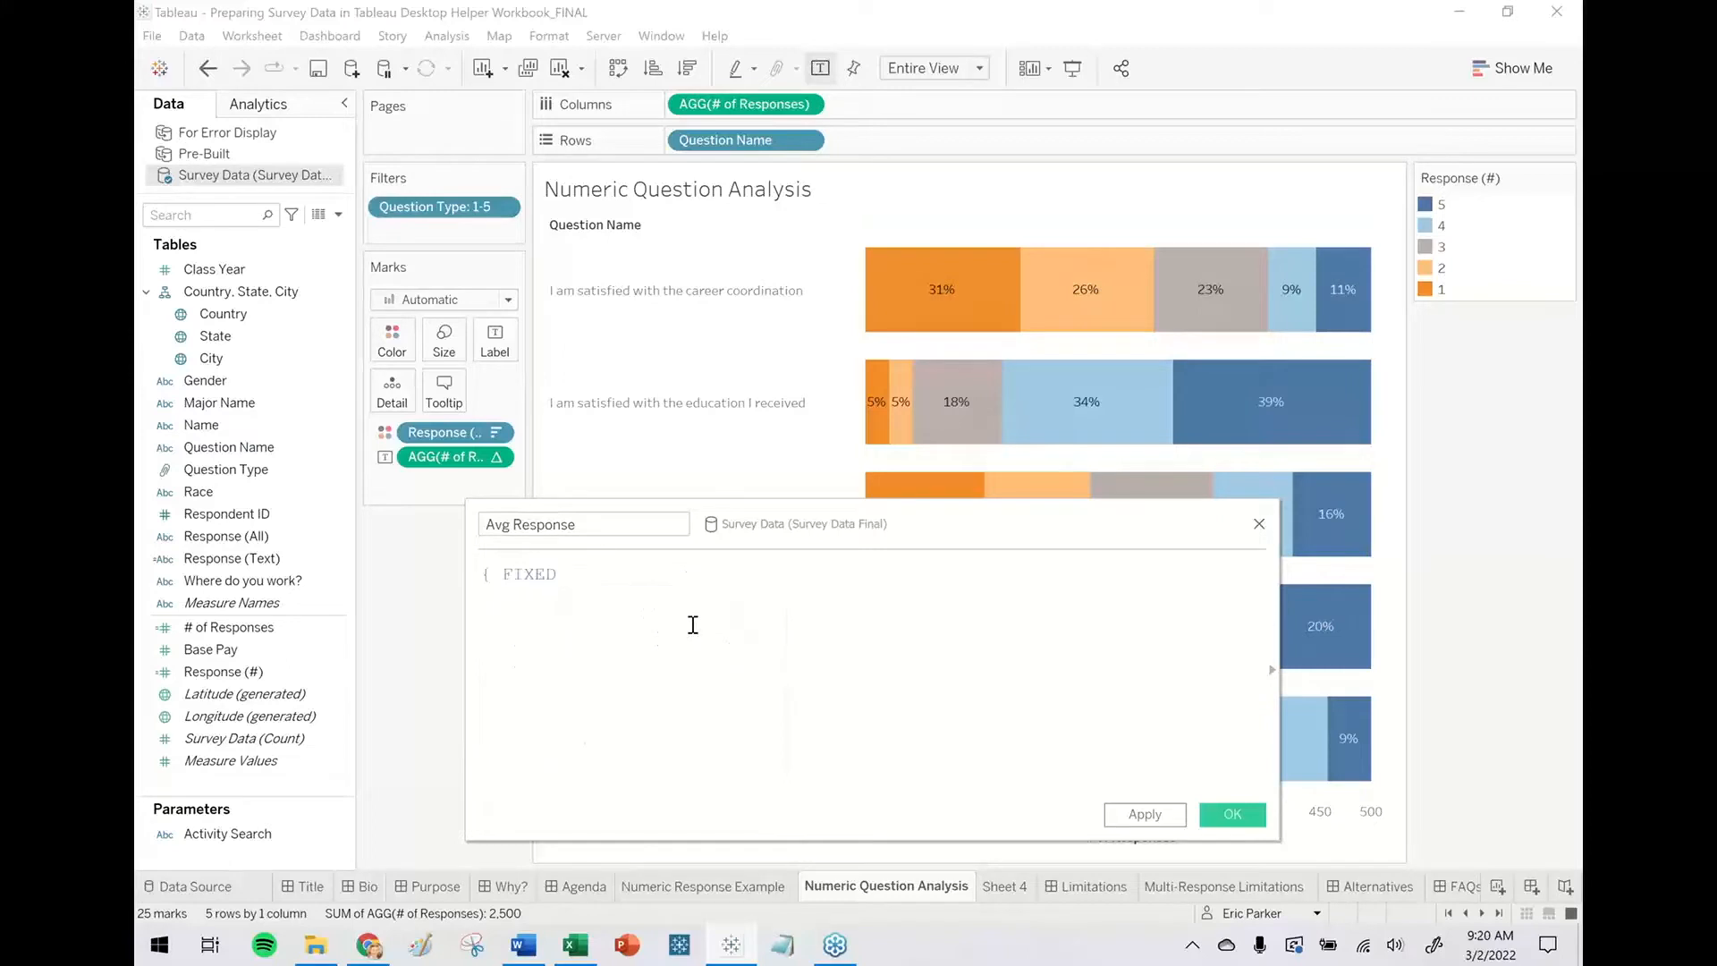
type(" questi")
key("Return")
type(":AVG(")
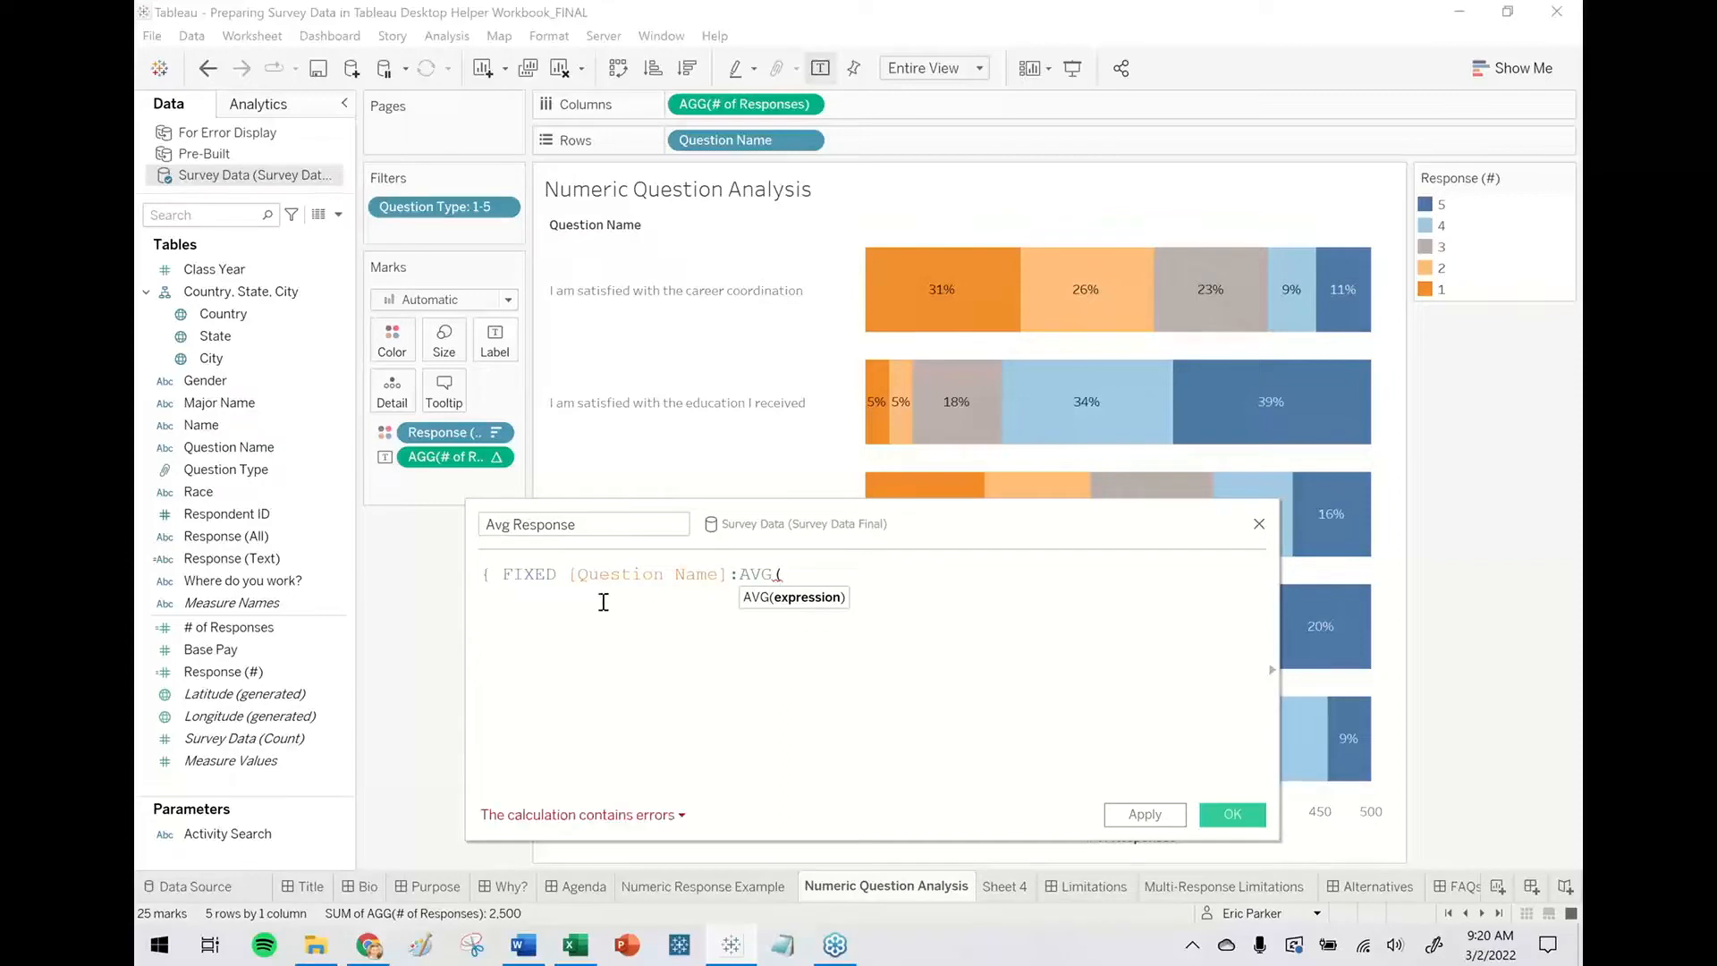
left_click(193, 704)
left_click_drag(215, 672, 957, 686)
type(")}")
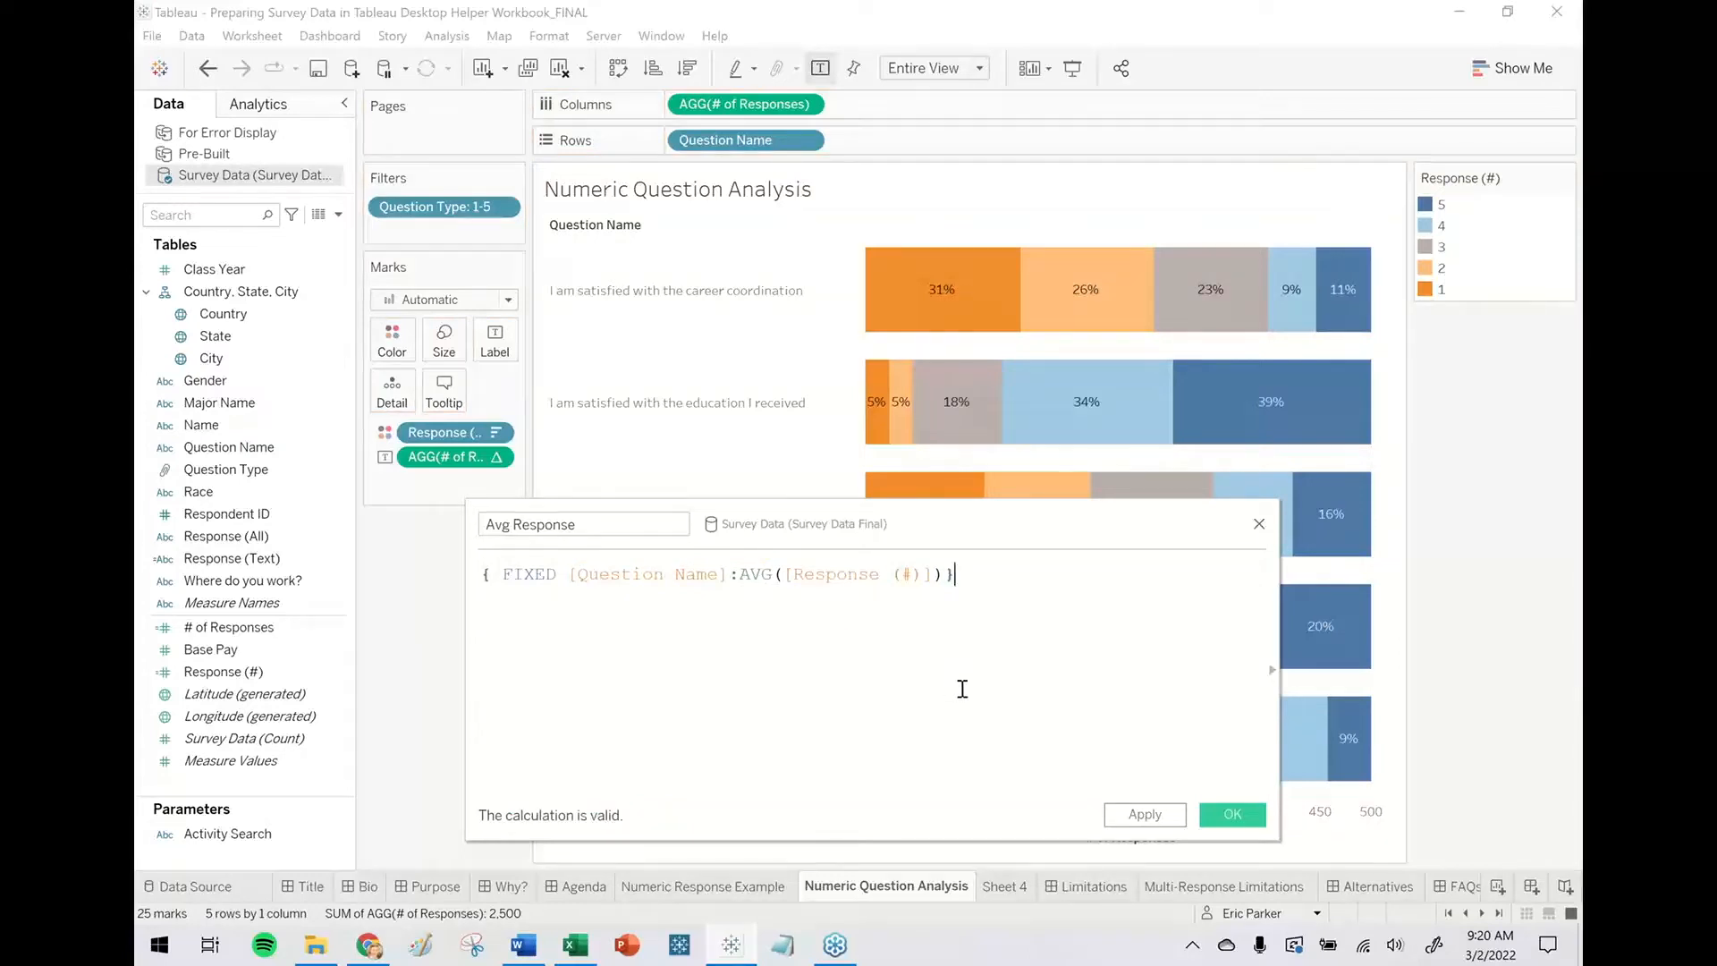
Enlarge the Avg Response formula text and widen the Marks card to show its full field names.
scroll(964, 632, "up", 2, "ctrl")
left_click_drag(803, 542, 774, 602)
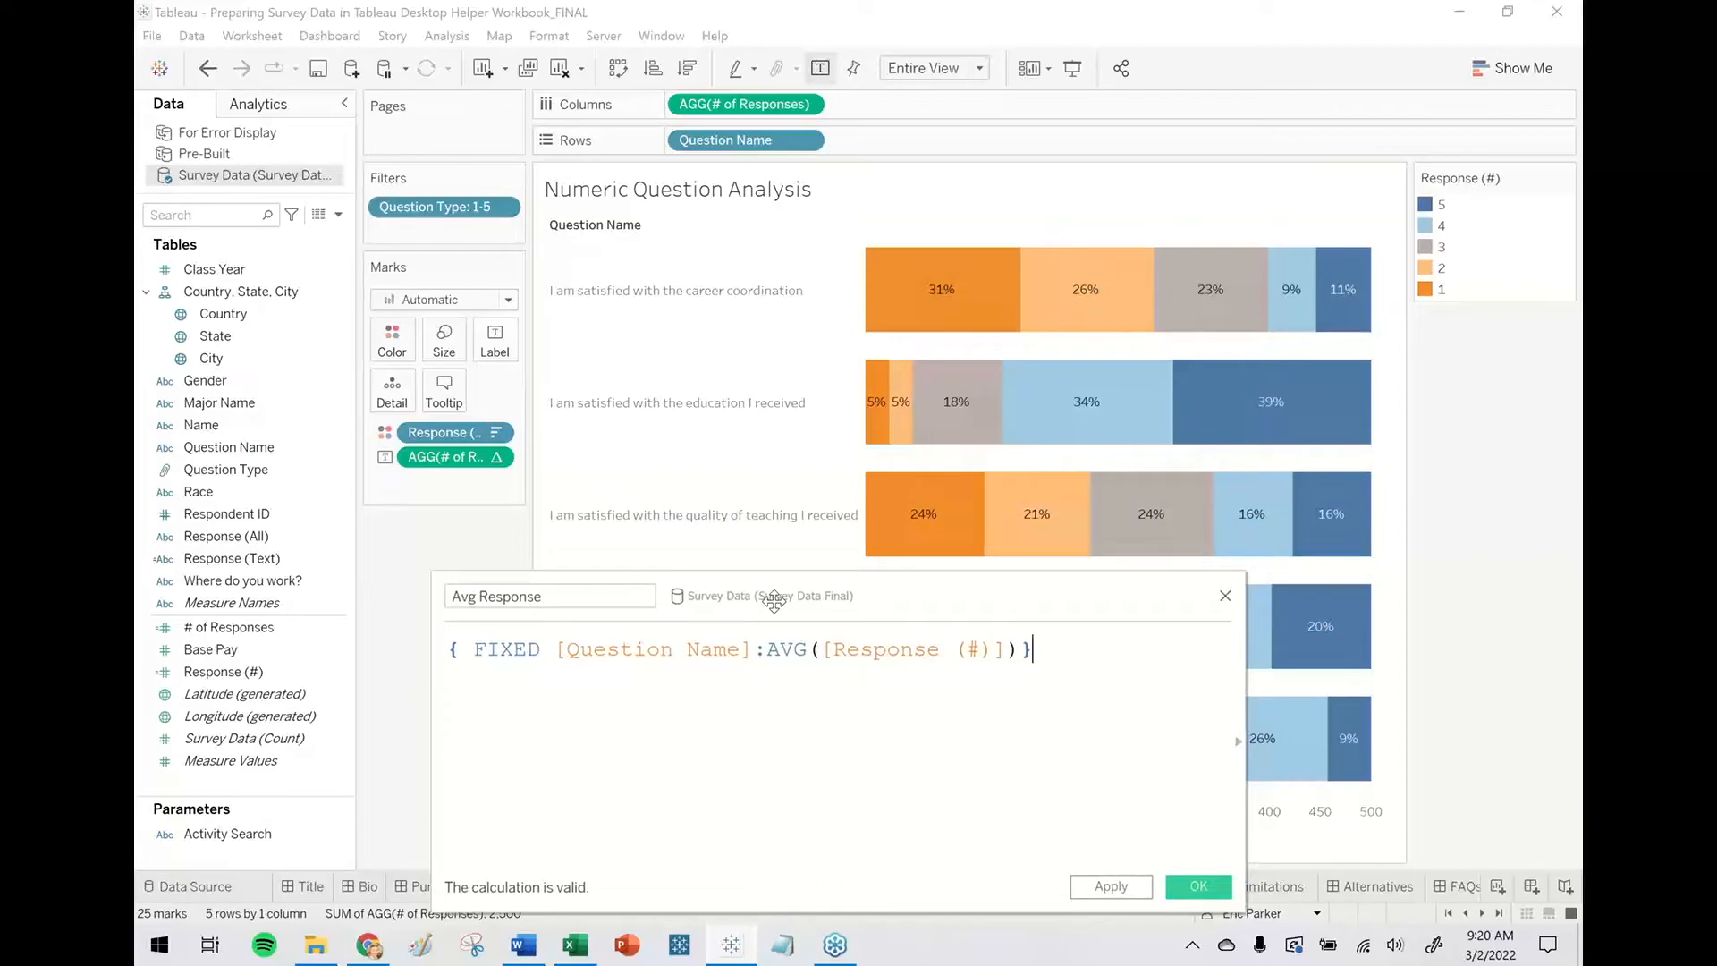
left_click_drag(522, 416, 617, 416)
left_click(498, 425)
left_click_drag(362, 409, 618, 450)
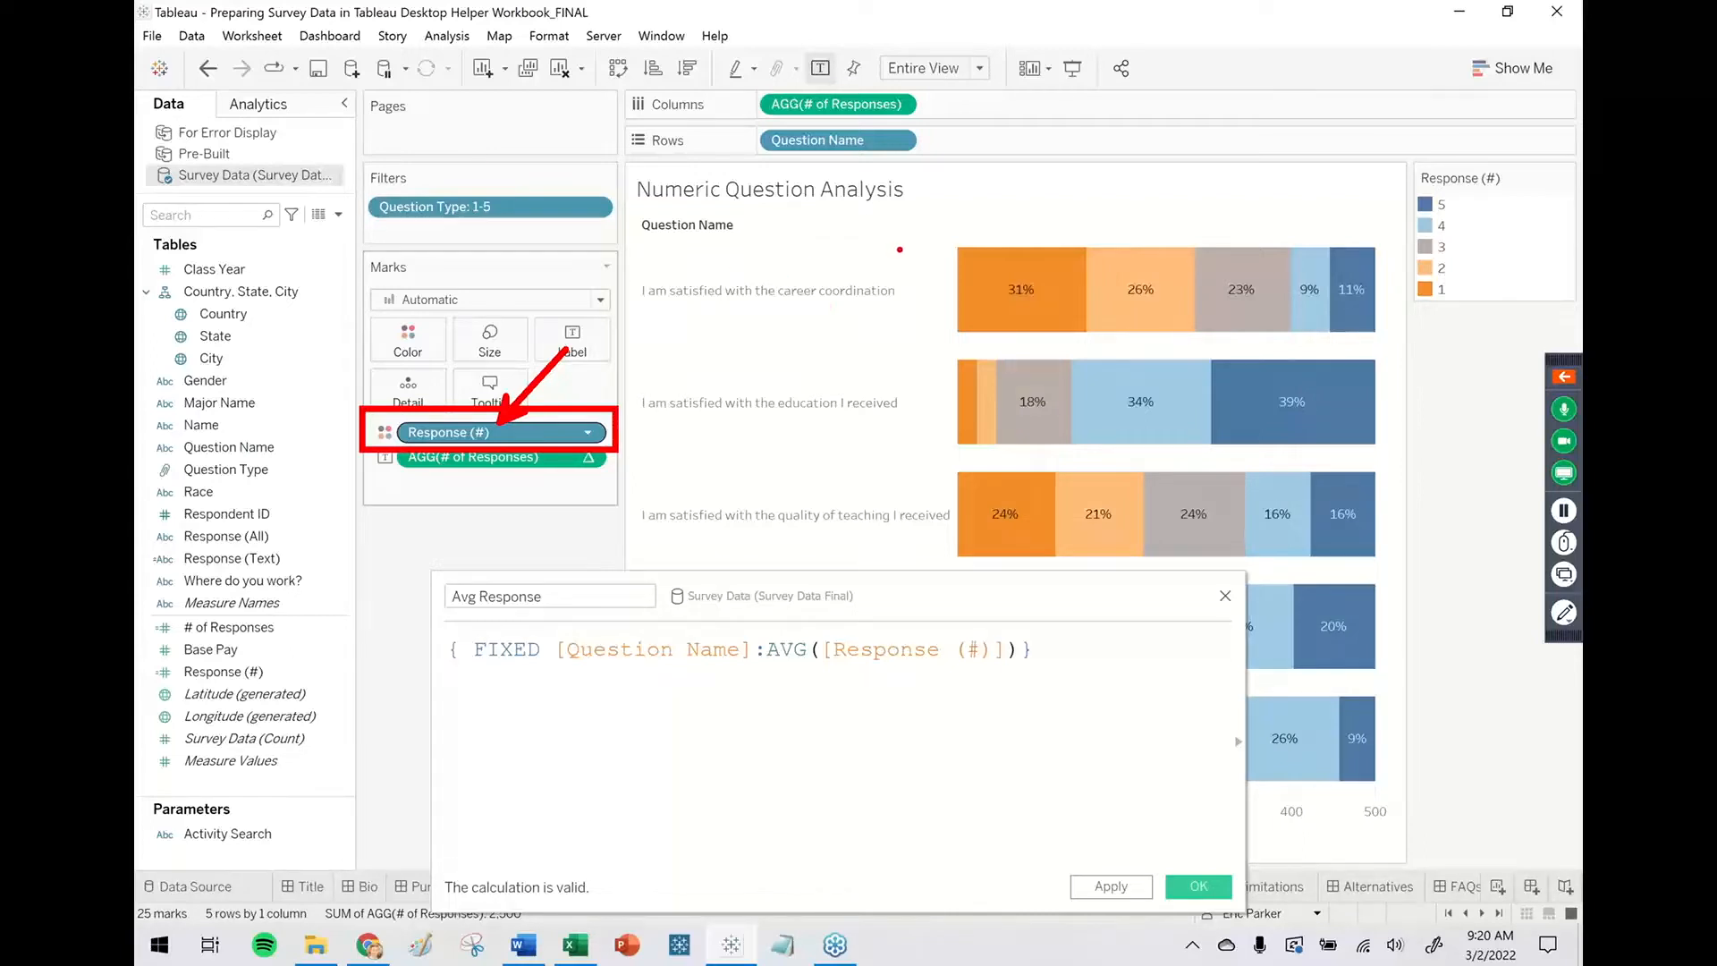
mouse_move(920, 249)
left_mouse_down()
mouse_move(936, 267)
mouse_move(920, 280)
mouse_move(943, 282)
left_mouse_up()
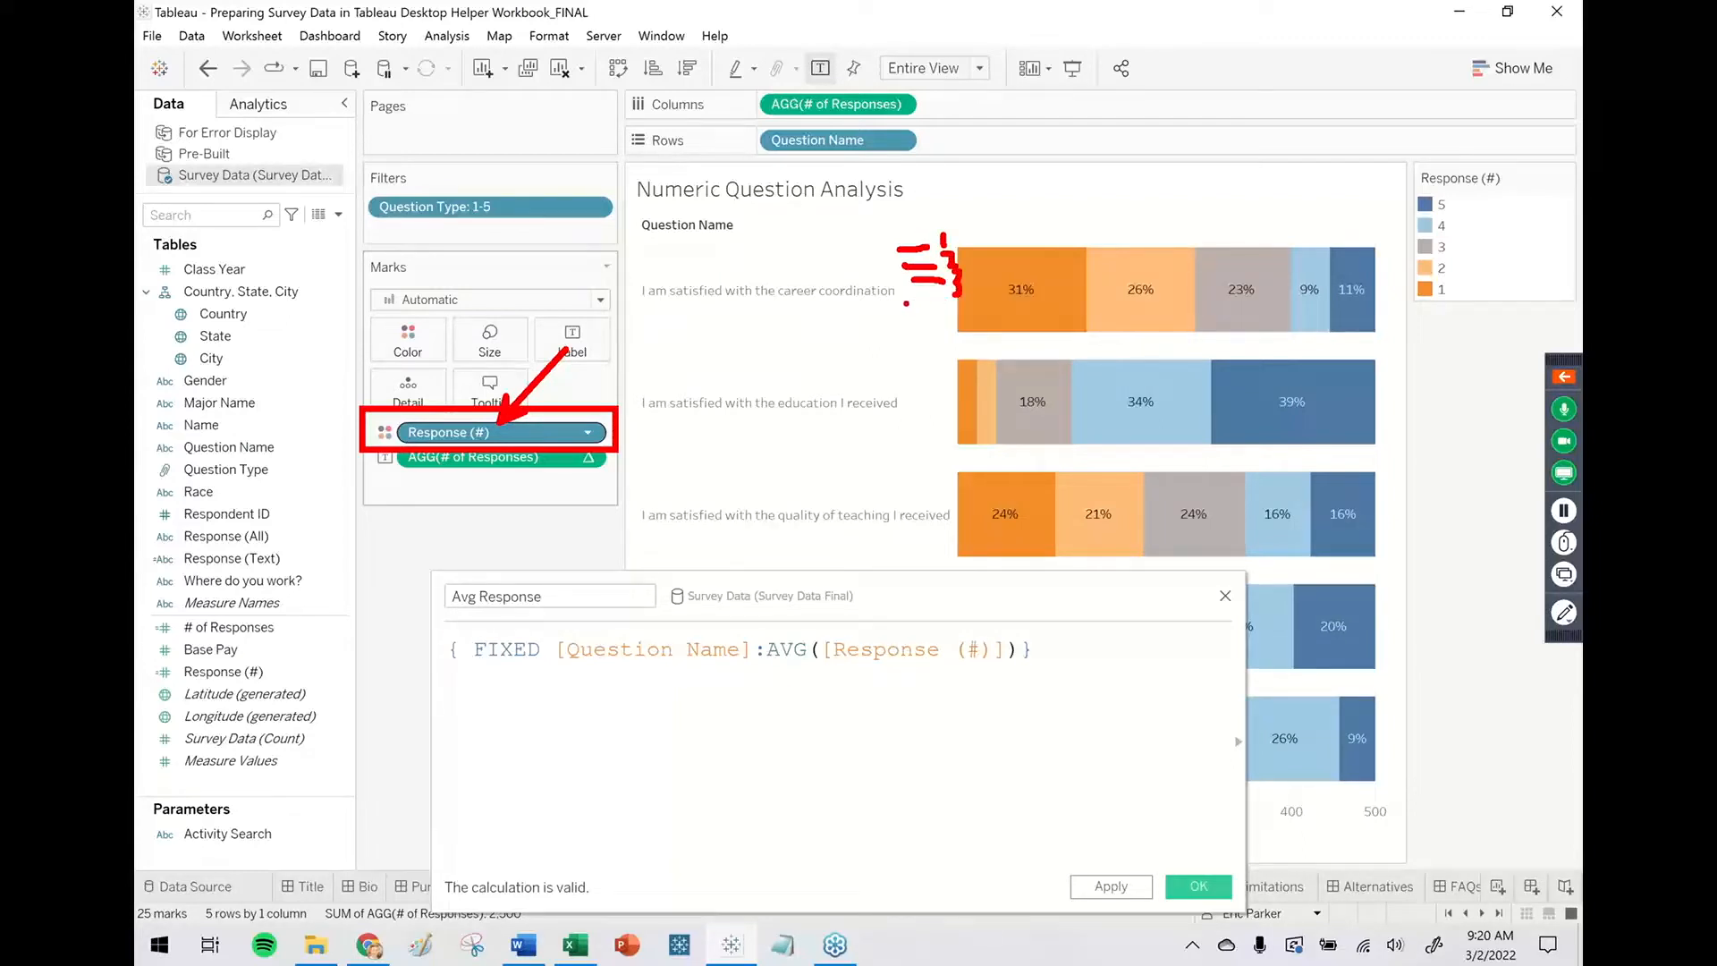
key("Escape")
Put the AVG([Response (#)]) part of the Avg Response formula on its own line.
left_click(788, 679)
left_click(771, 651)
key("Return")
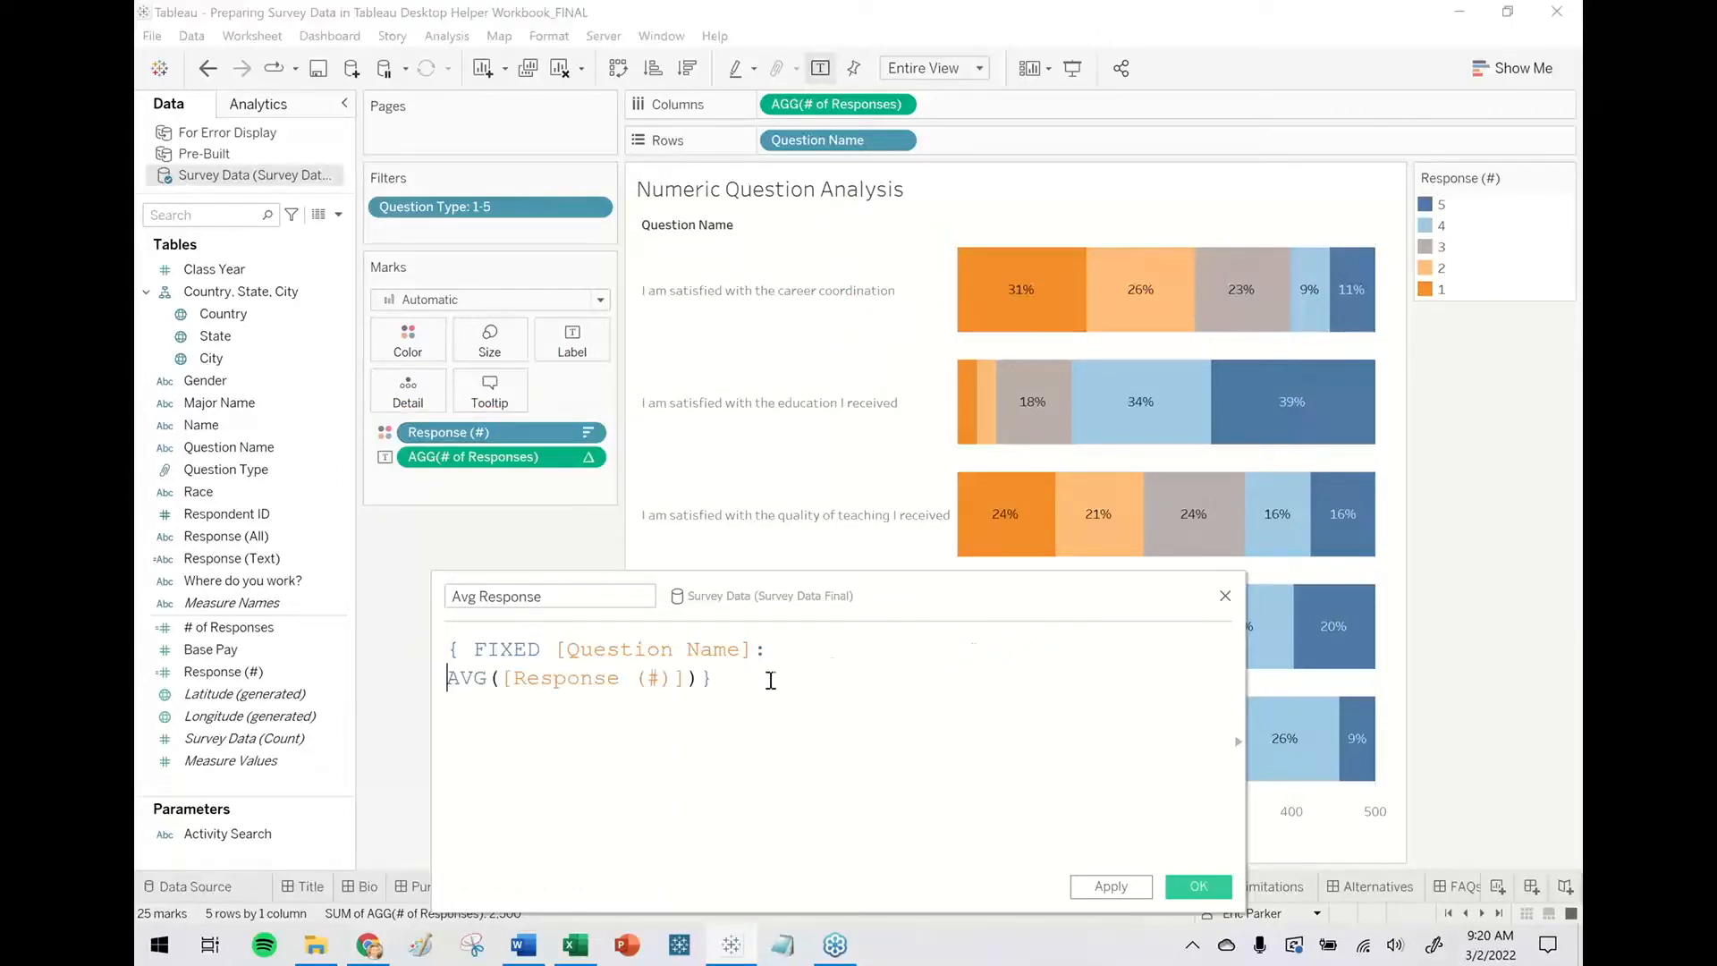
Put the closing brace of the Avg Response formula on its own line below AVG([Response (#)]).
left_click(683, 677)
key("Return")
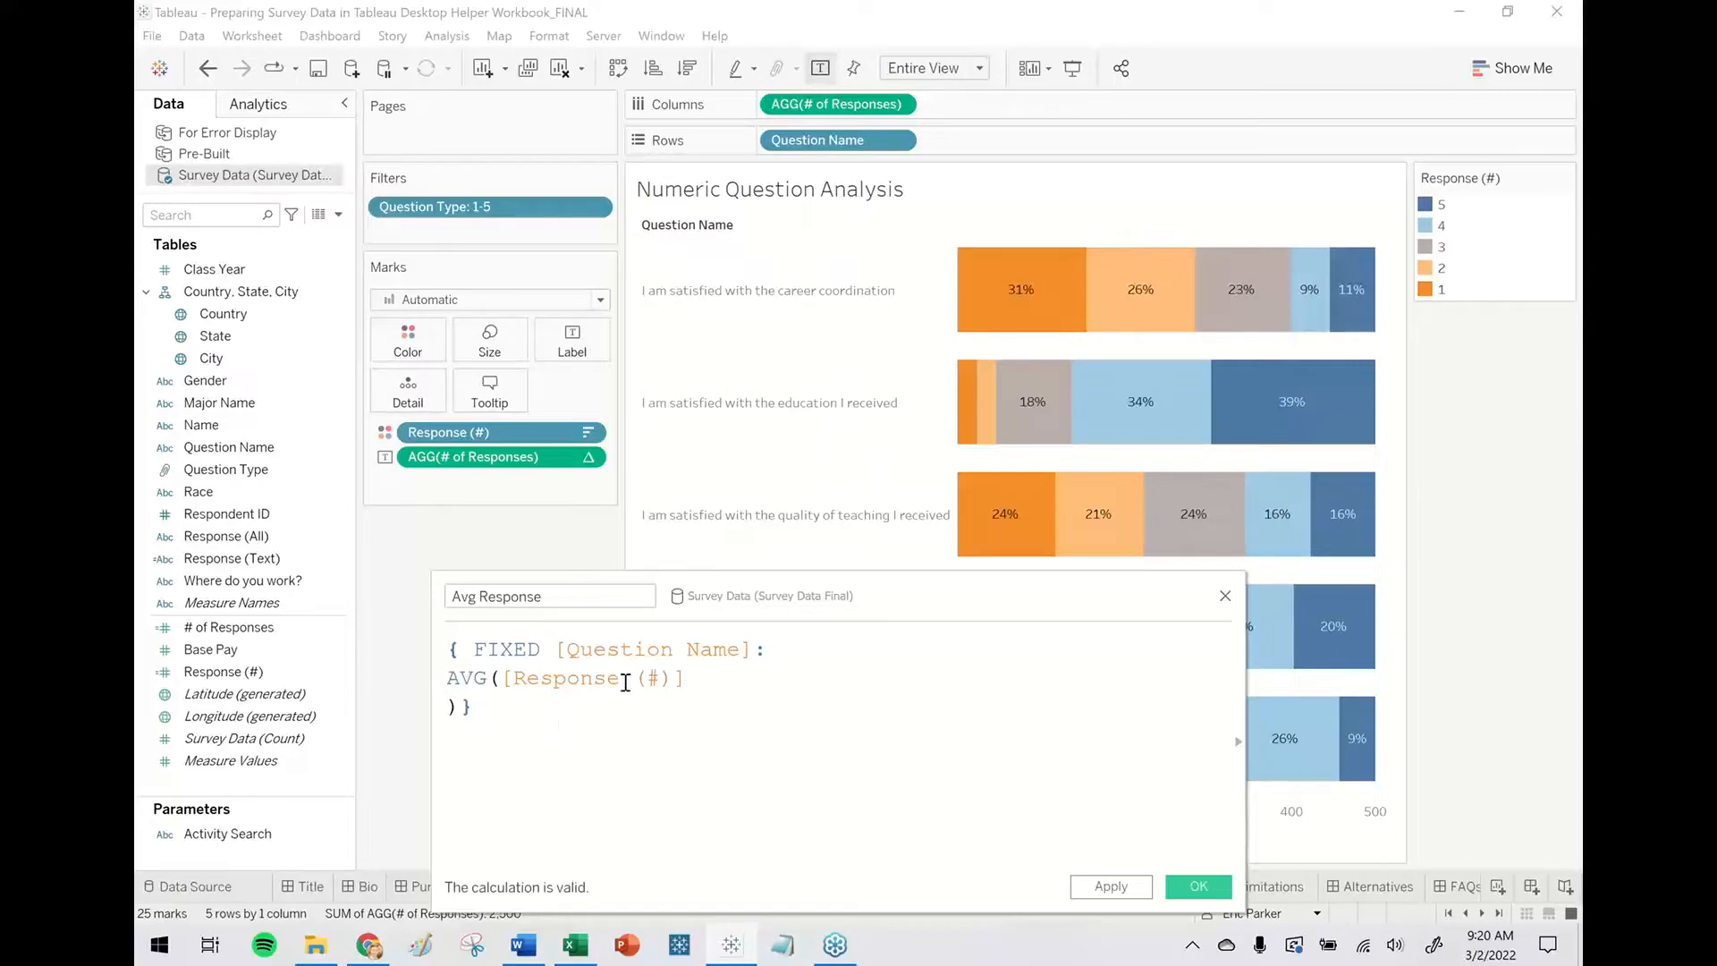
left_click(449, 709)
key("BackSpace")
key("Right")
key("Return")
Comment out the FIXED [Question Name] line and the closing brace, leaving only AVG([Response (#)]) active, and save the Avg Response field.
left_click(453, 651)
type("//")
key("Down")
key("Down")
key("Home")
type("//")
left_click_drag(810, 597, 810, 405)
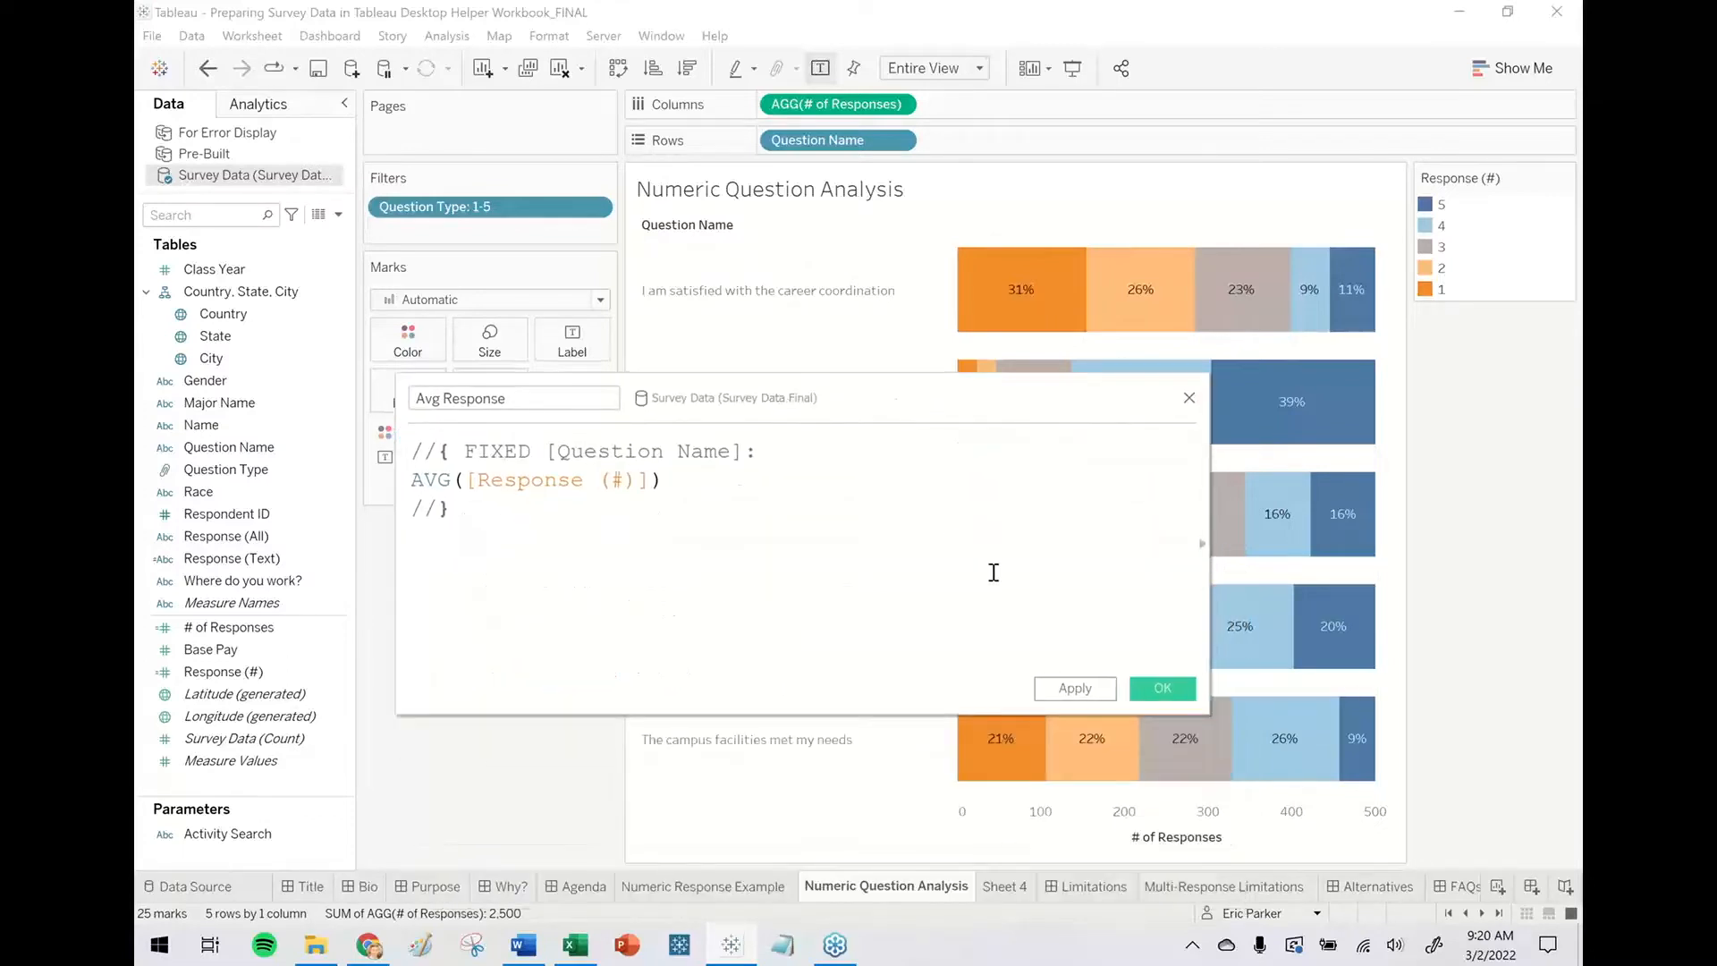
left_click(1161, 696)
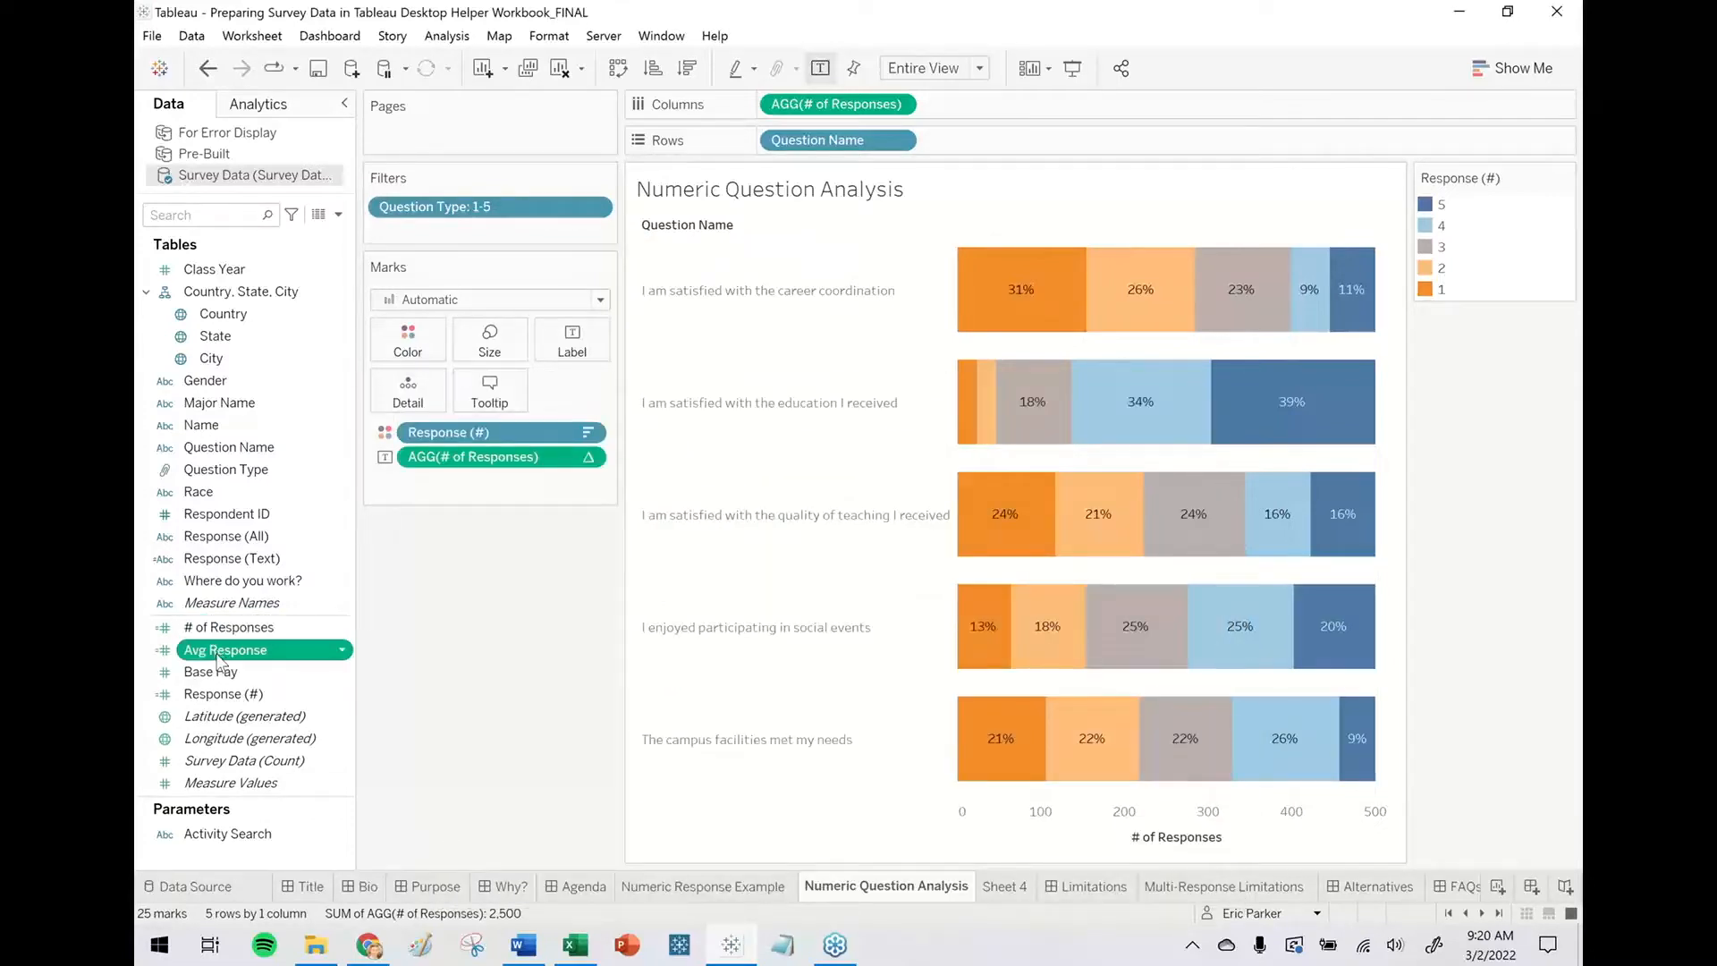
Set the default number format of Avg Response to Number (Custom) with one decimal place.
right_click(217, 650)
mouse_move(349, 541)
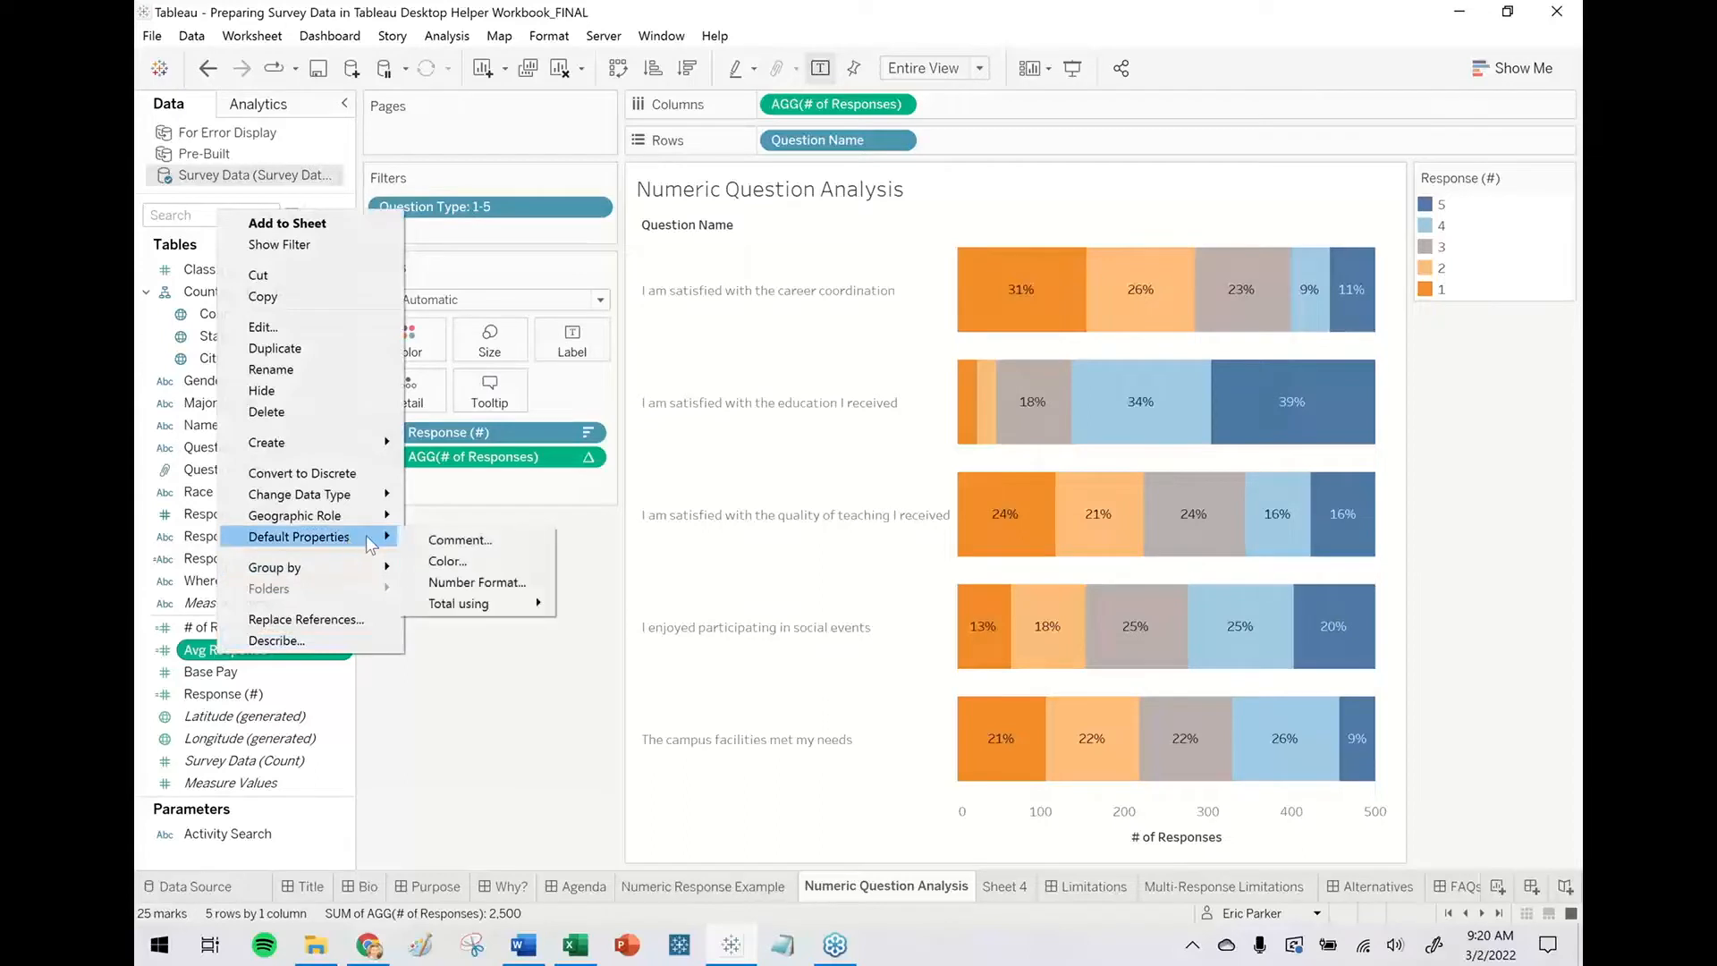
left_click(487, 584)
left_click(716, 368)
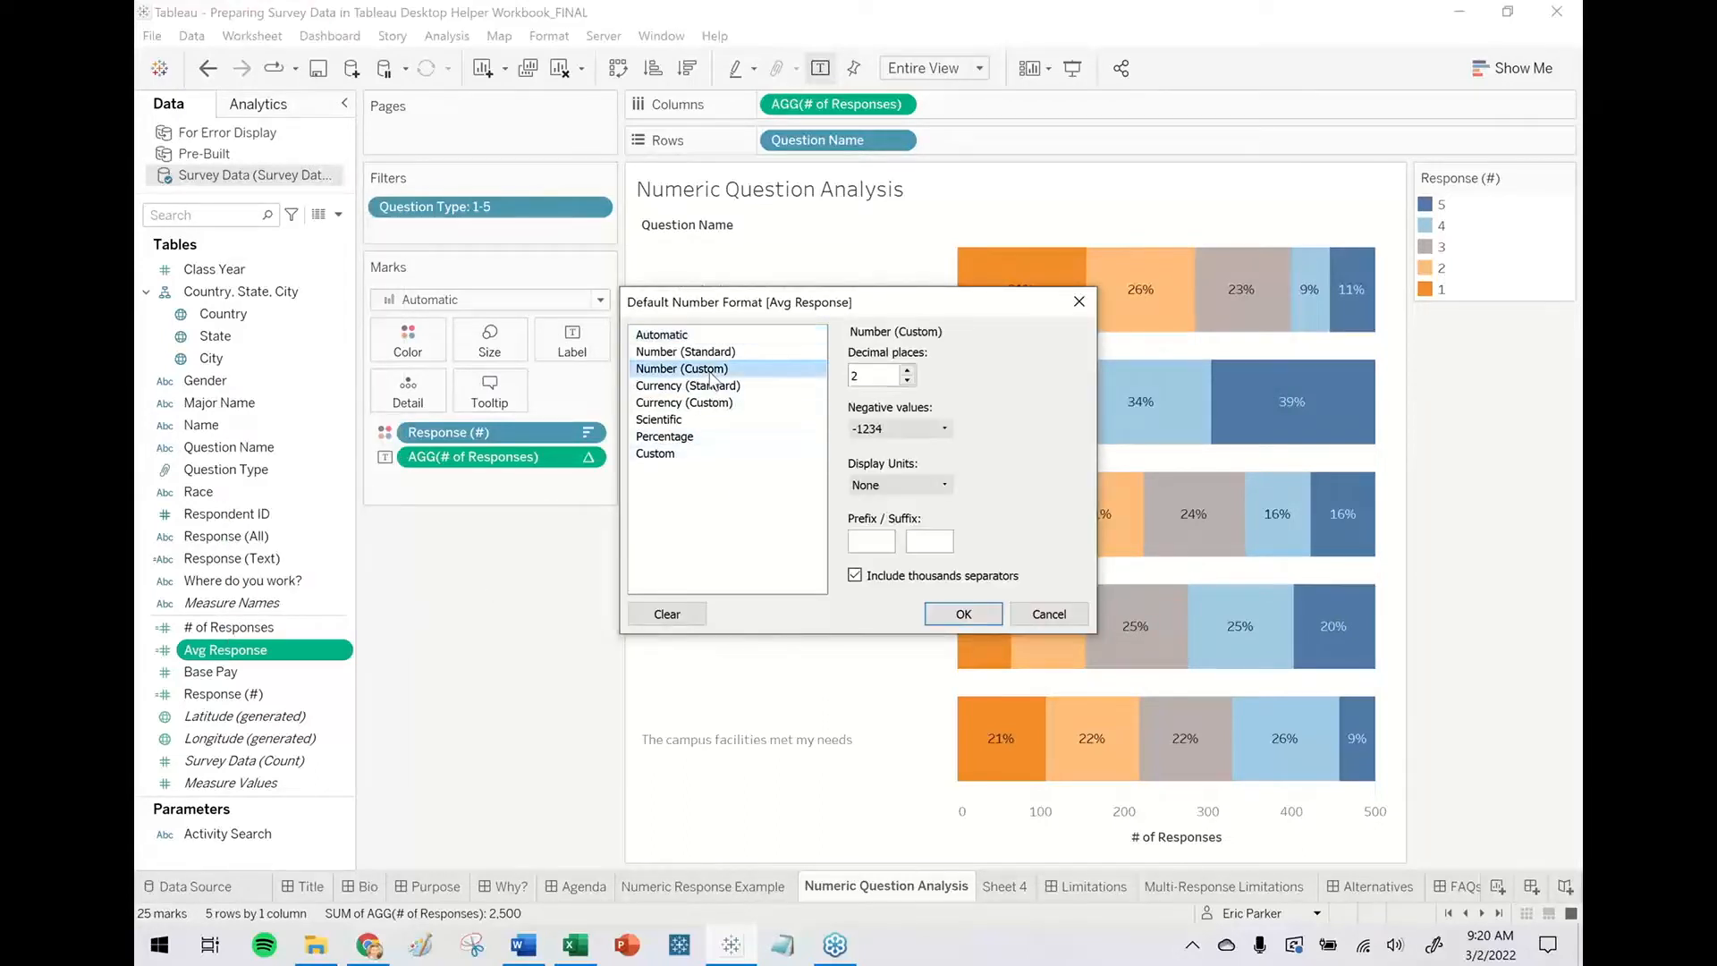
left_click(963, 613)
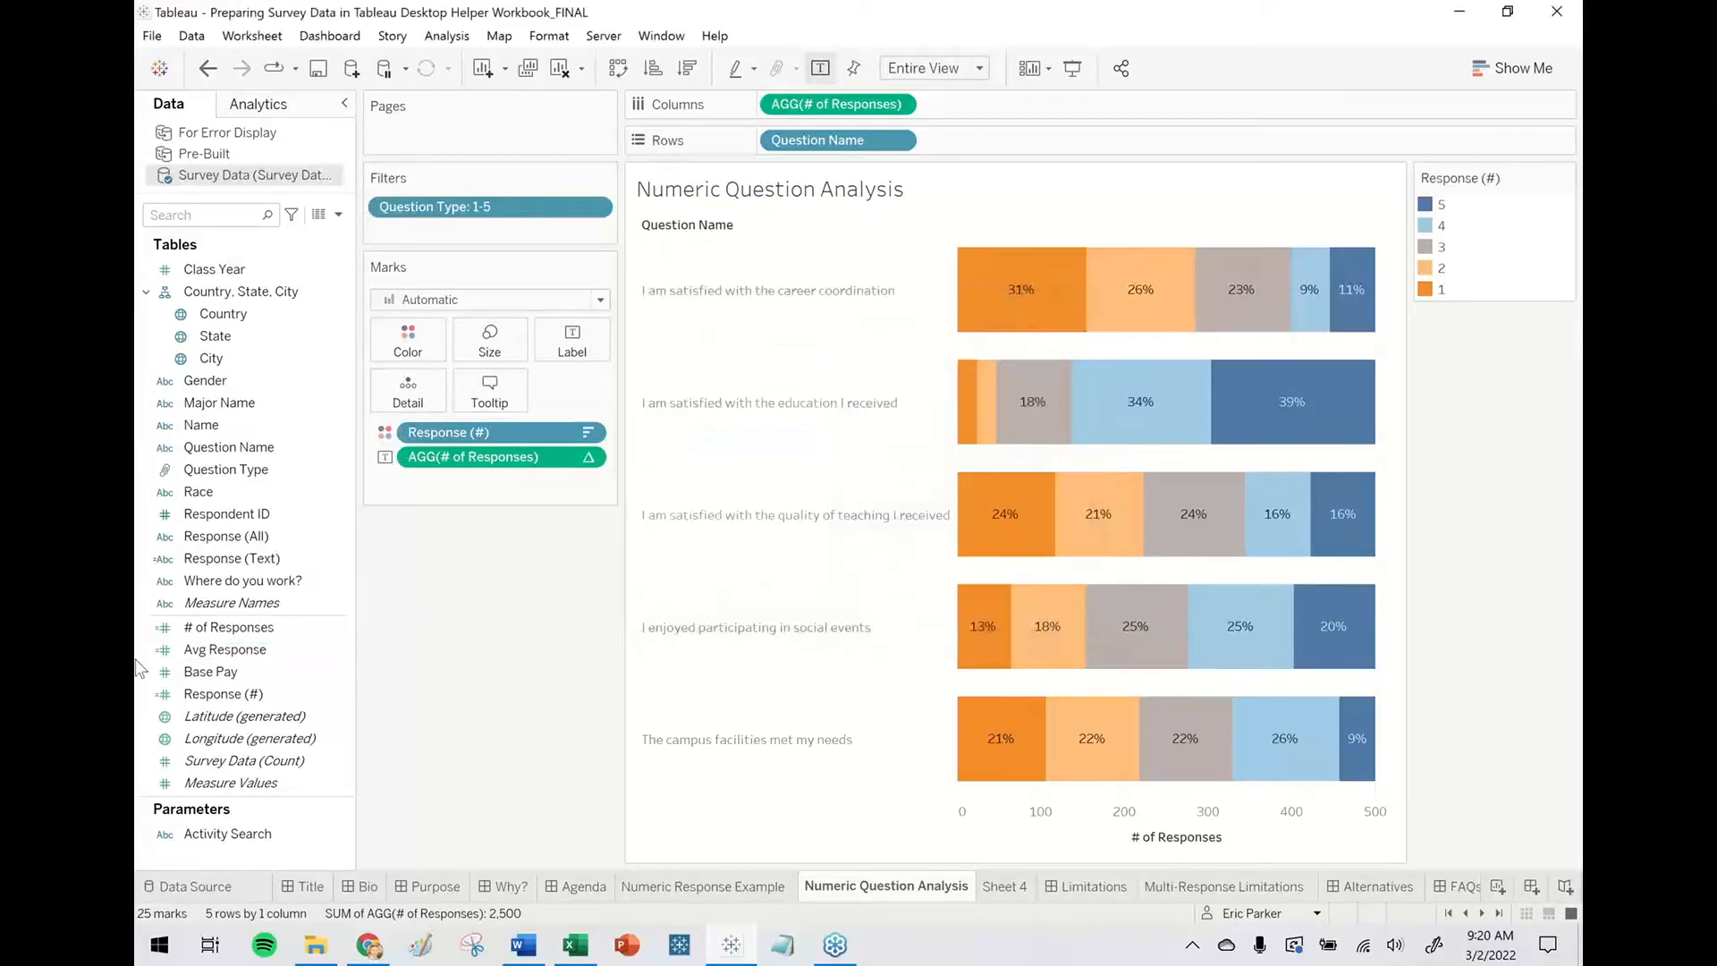
Add Avg Response to the rows after Question Name and make it discrete.
left_click_drag(225, 649, 975, 139)
left_click(1057, 147)
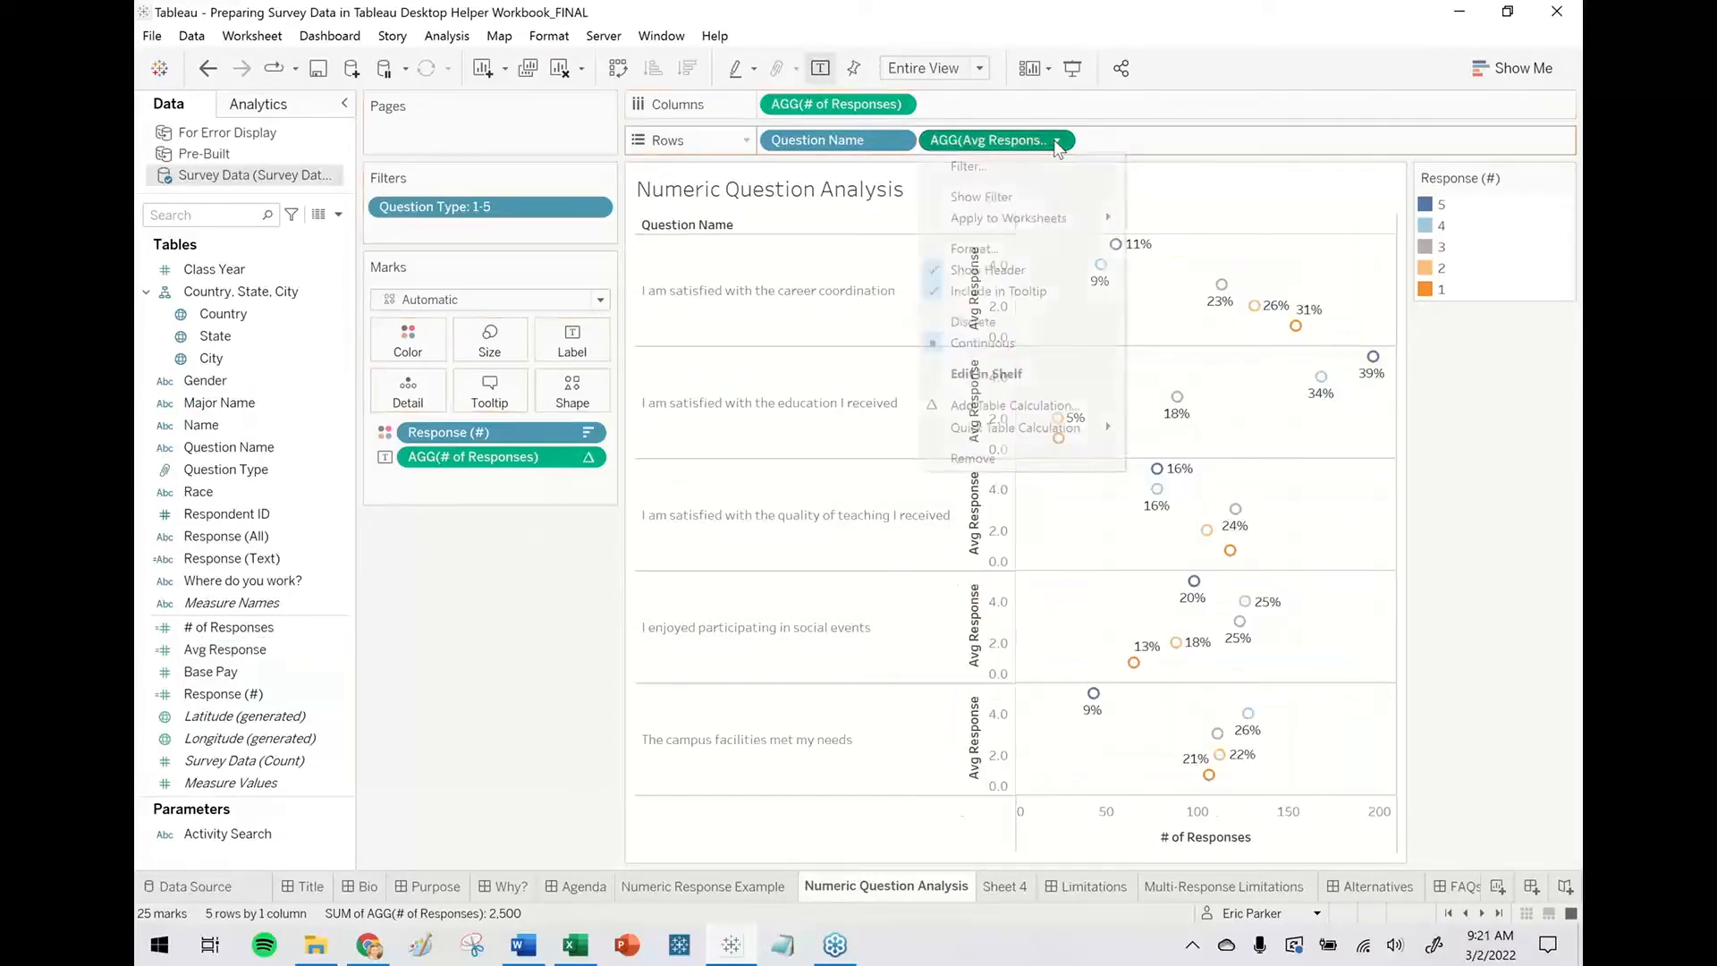
left_click(1011, 323)
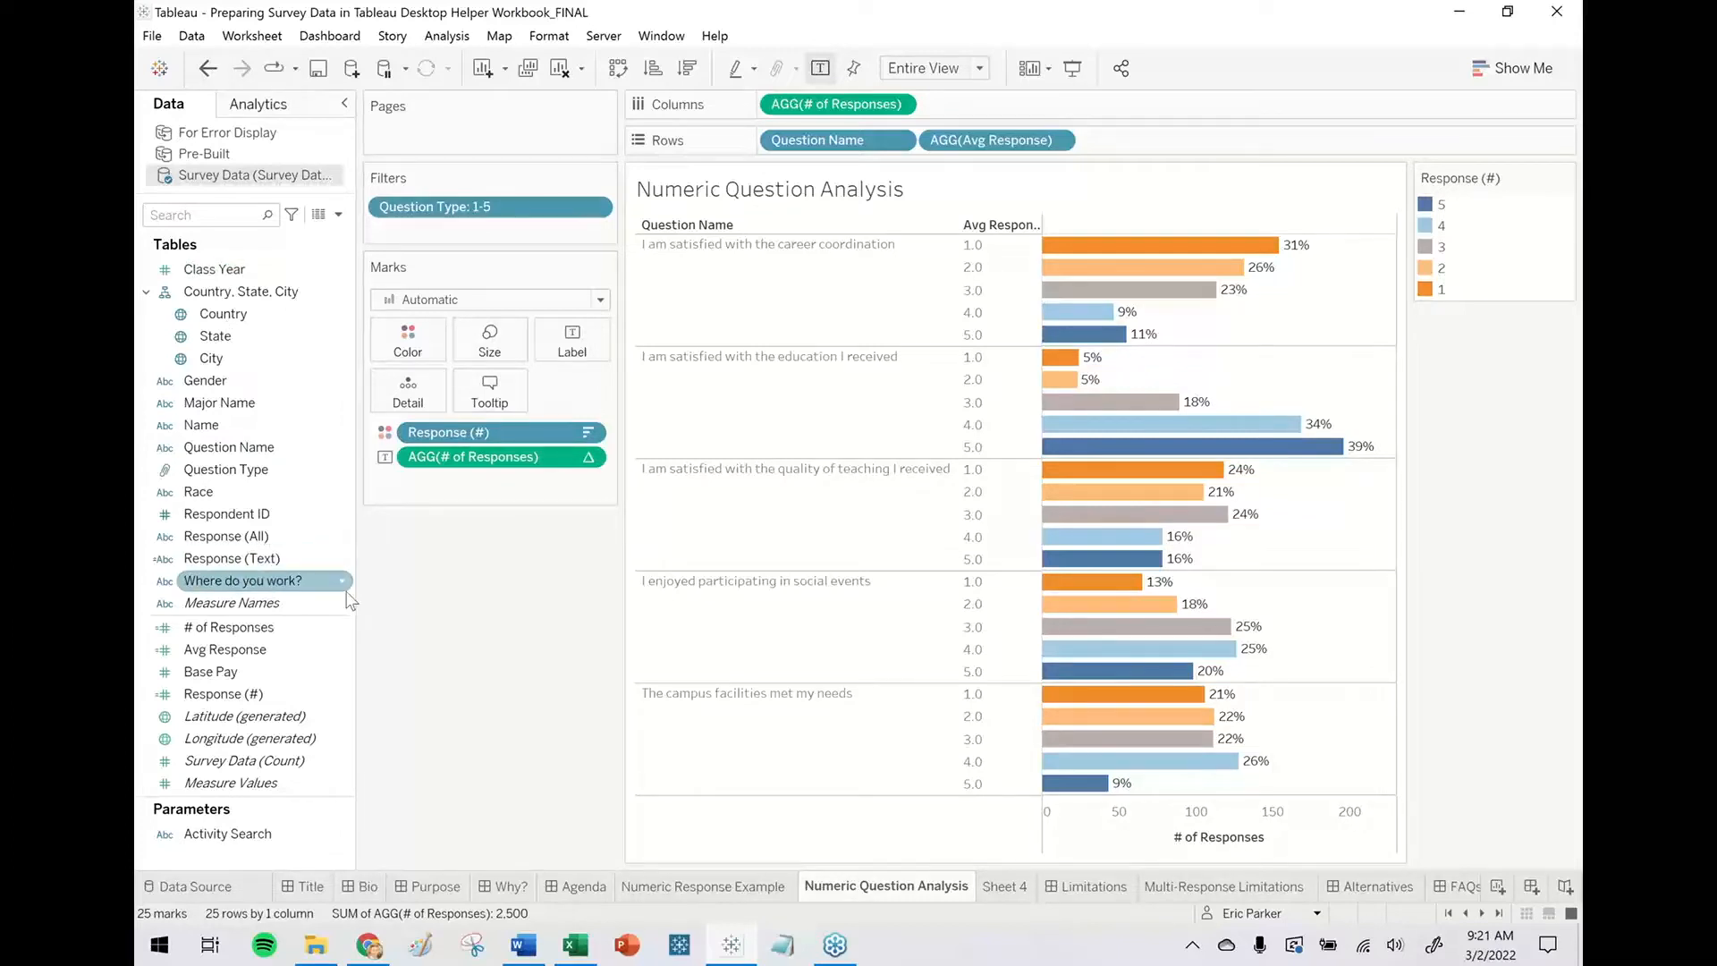
Remove the comment marks and line breaks so Avg Response reads { FIXED [Question Name]:AVG([Response (#)])}, and apply the formula.
right_click(272, 662)
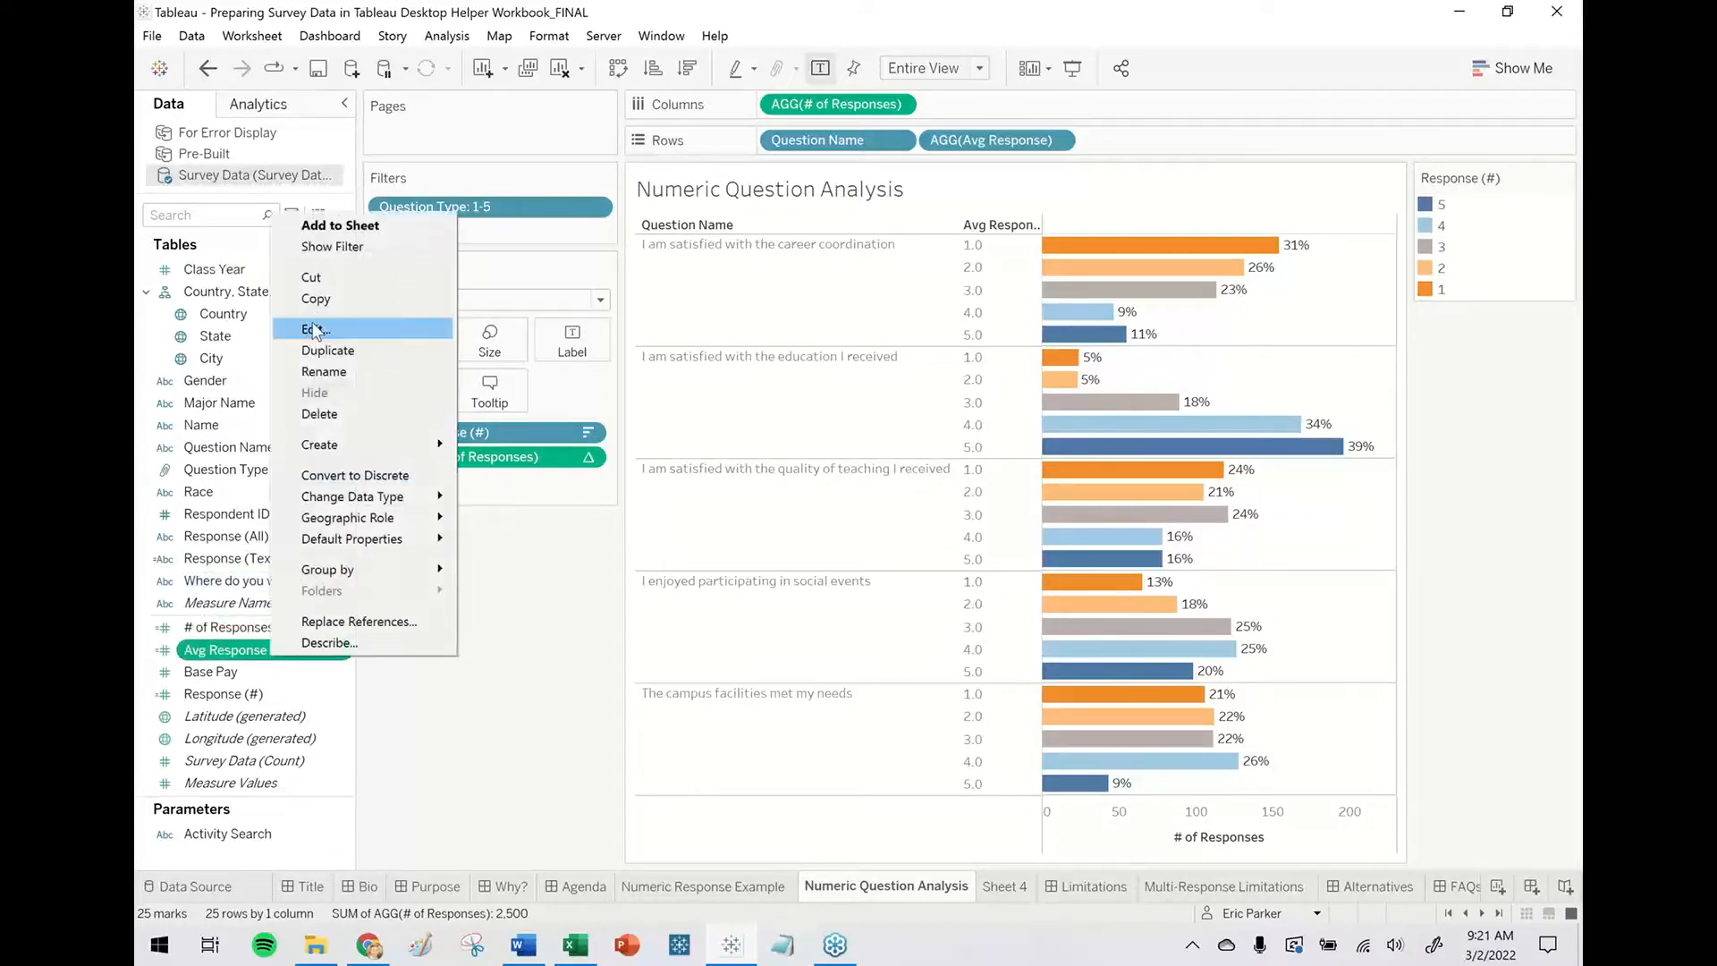
left_click(295, 330)
left_click(435, 445)
key("BackSpace")
key("BackSpace")
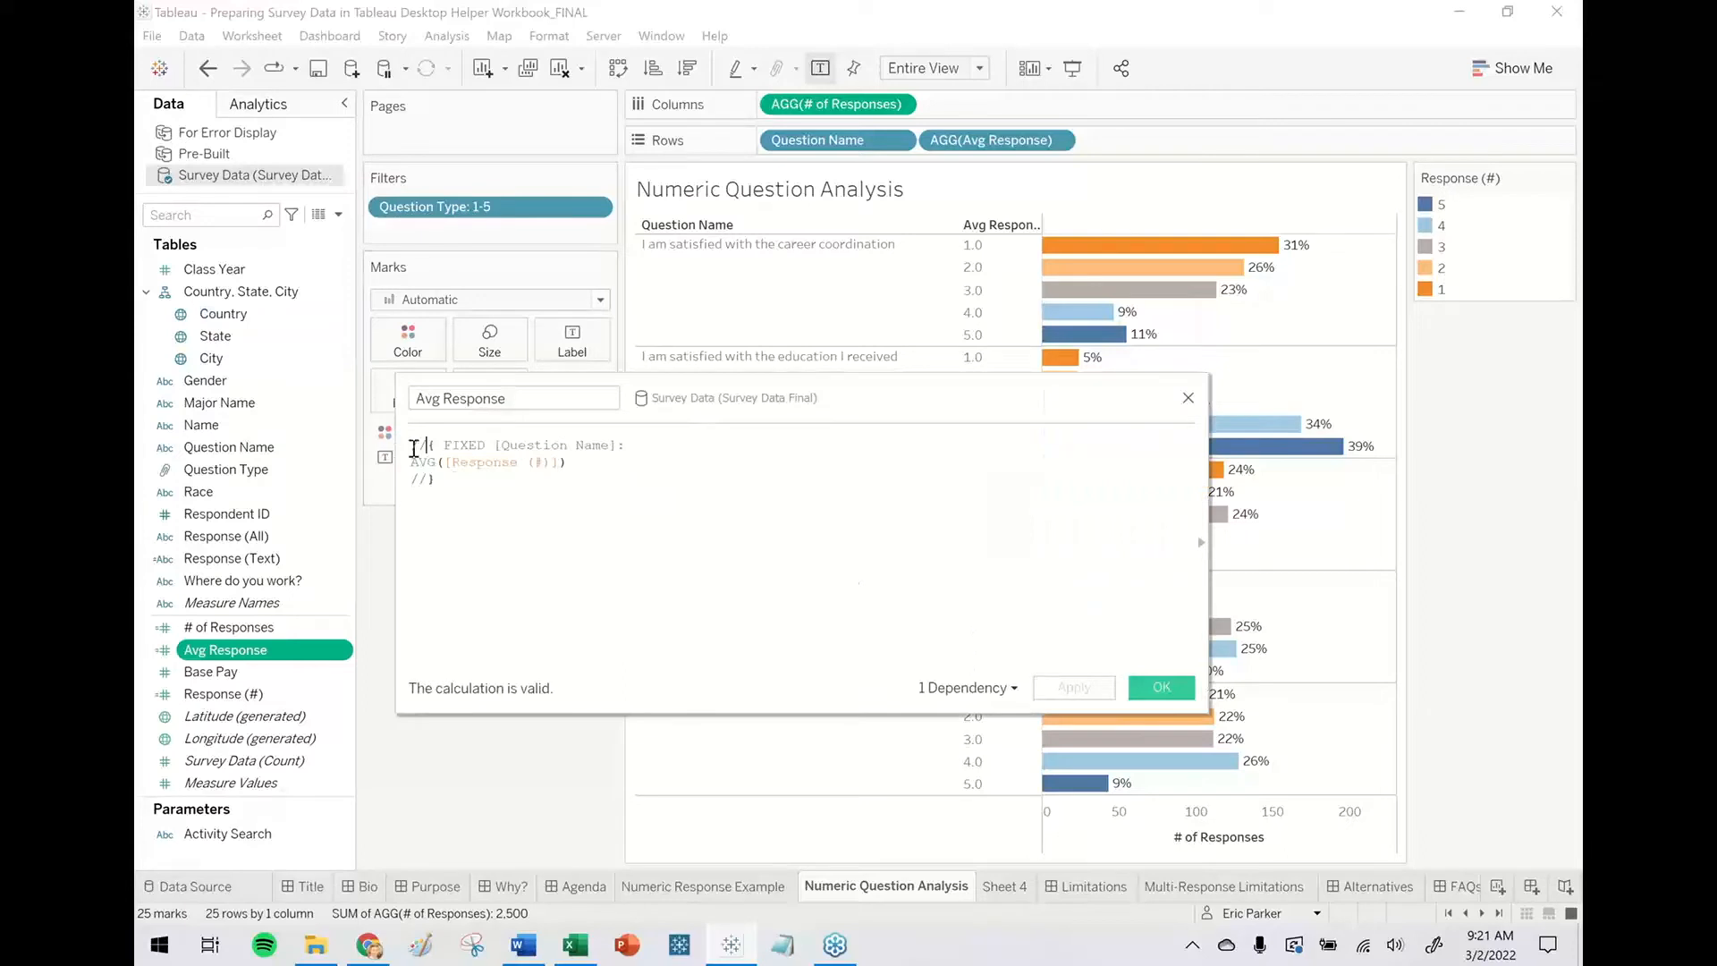
left_click(411, 463)
key("BackSpace")
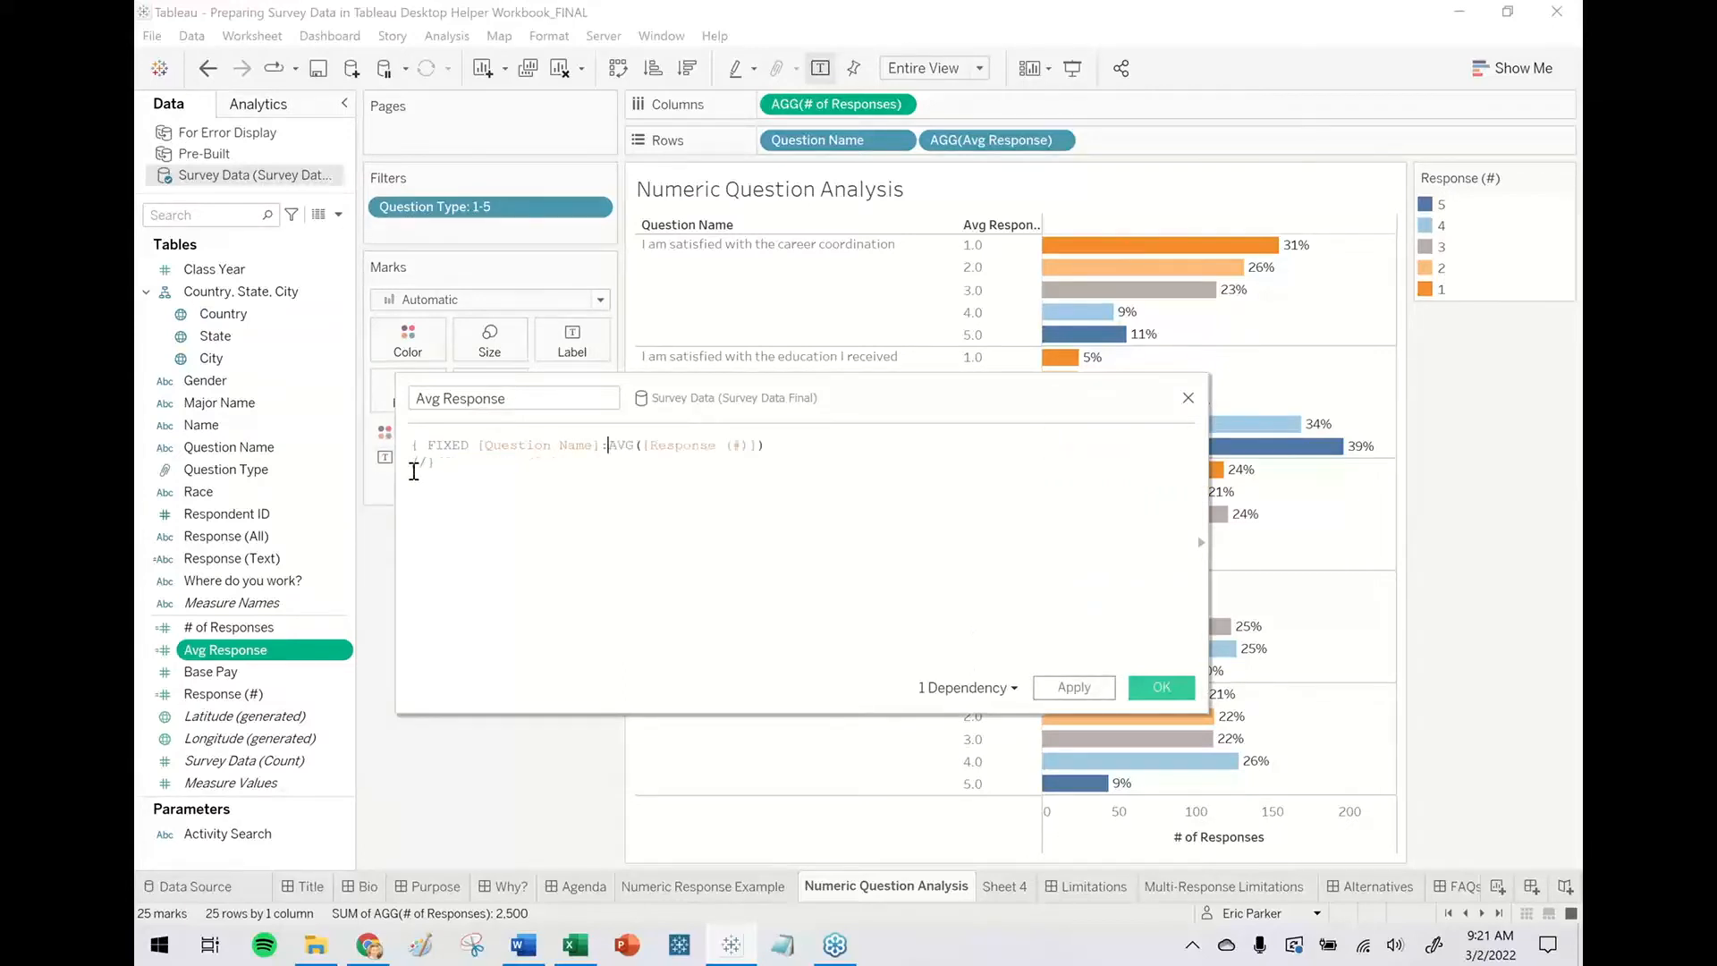
key("BackSpace")
key("BackSpace")
scroll(854, 536, "up", 2)
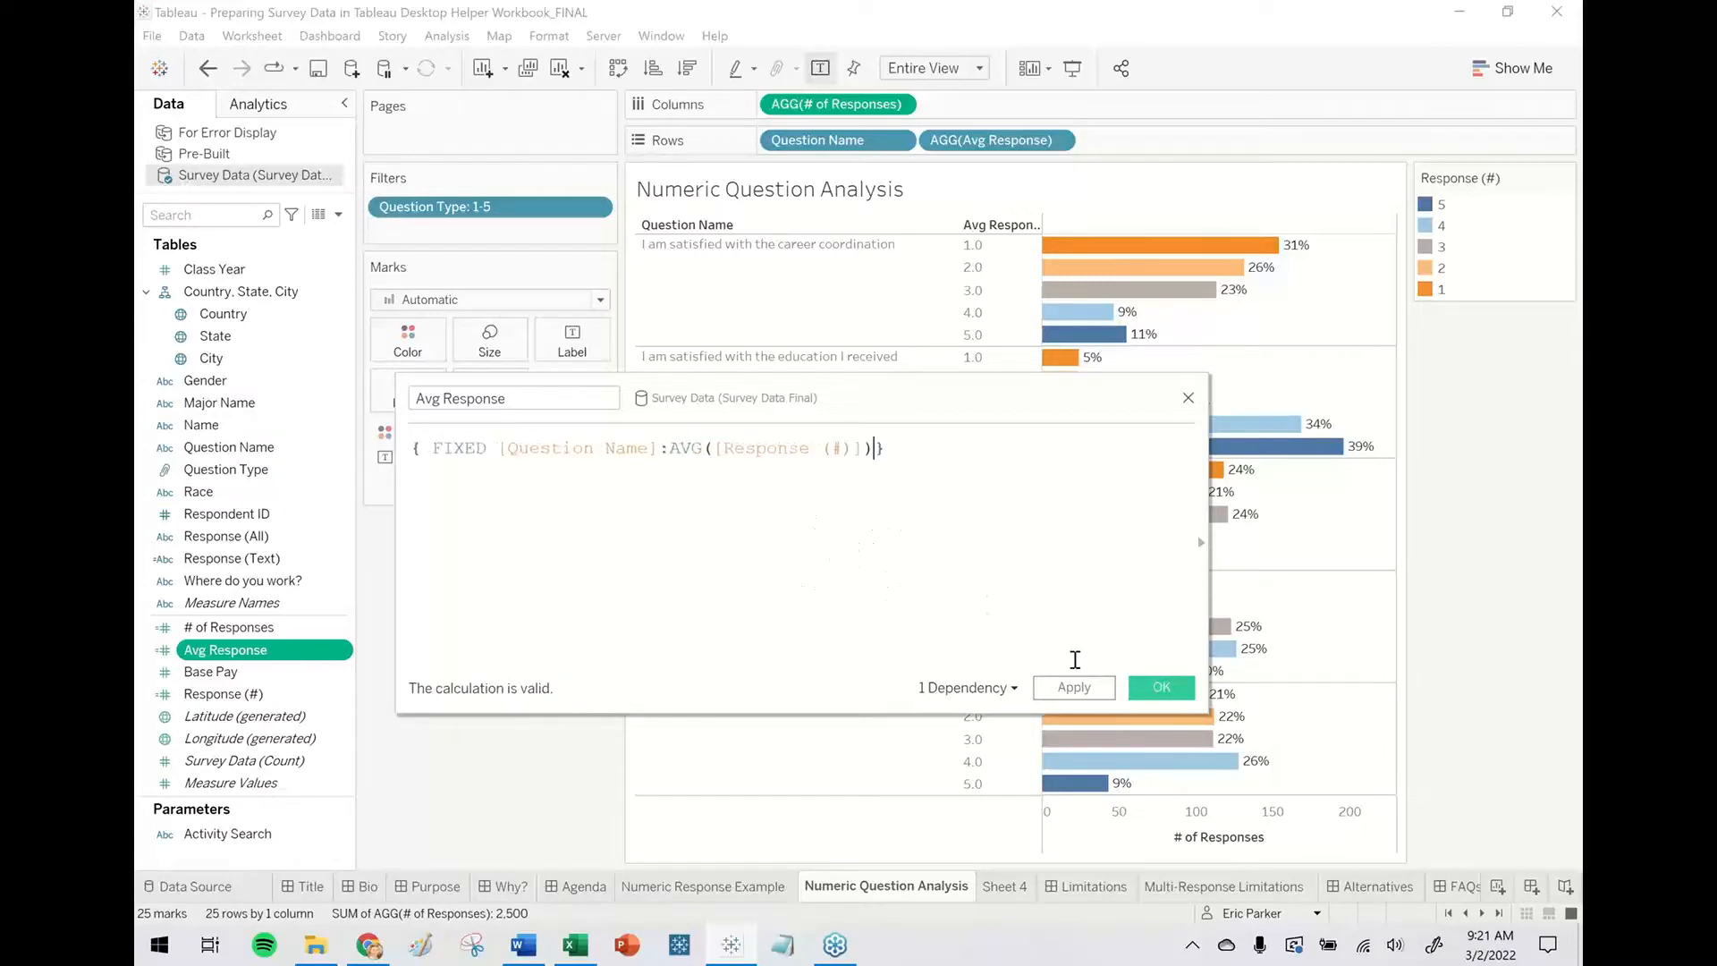
left_click(1074, 689)
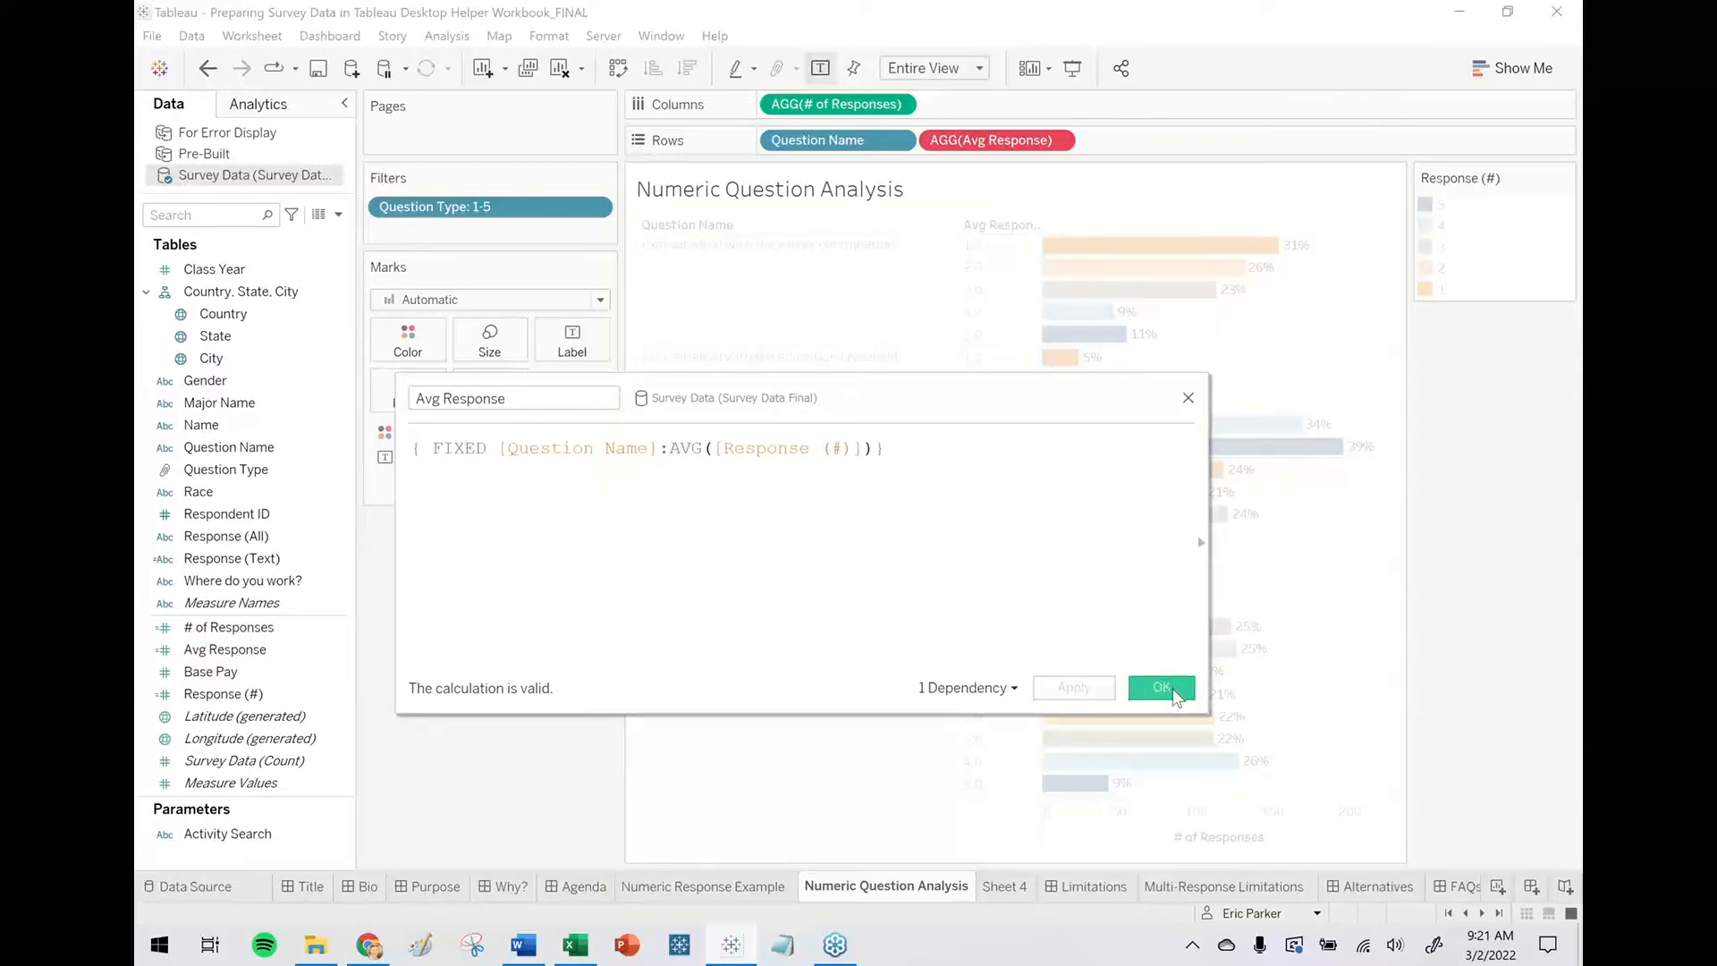
Wrap the whole FIXED expression of Avg Response in an outer AVG( ) and save the field.
left_click(414, 450)
type("AVG(")
left_click(966, 466)
type(")")
left_click(1082, 691)
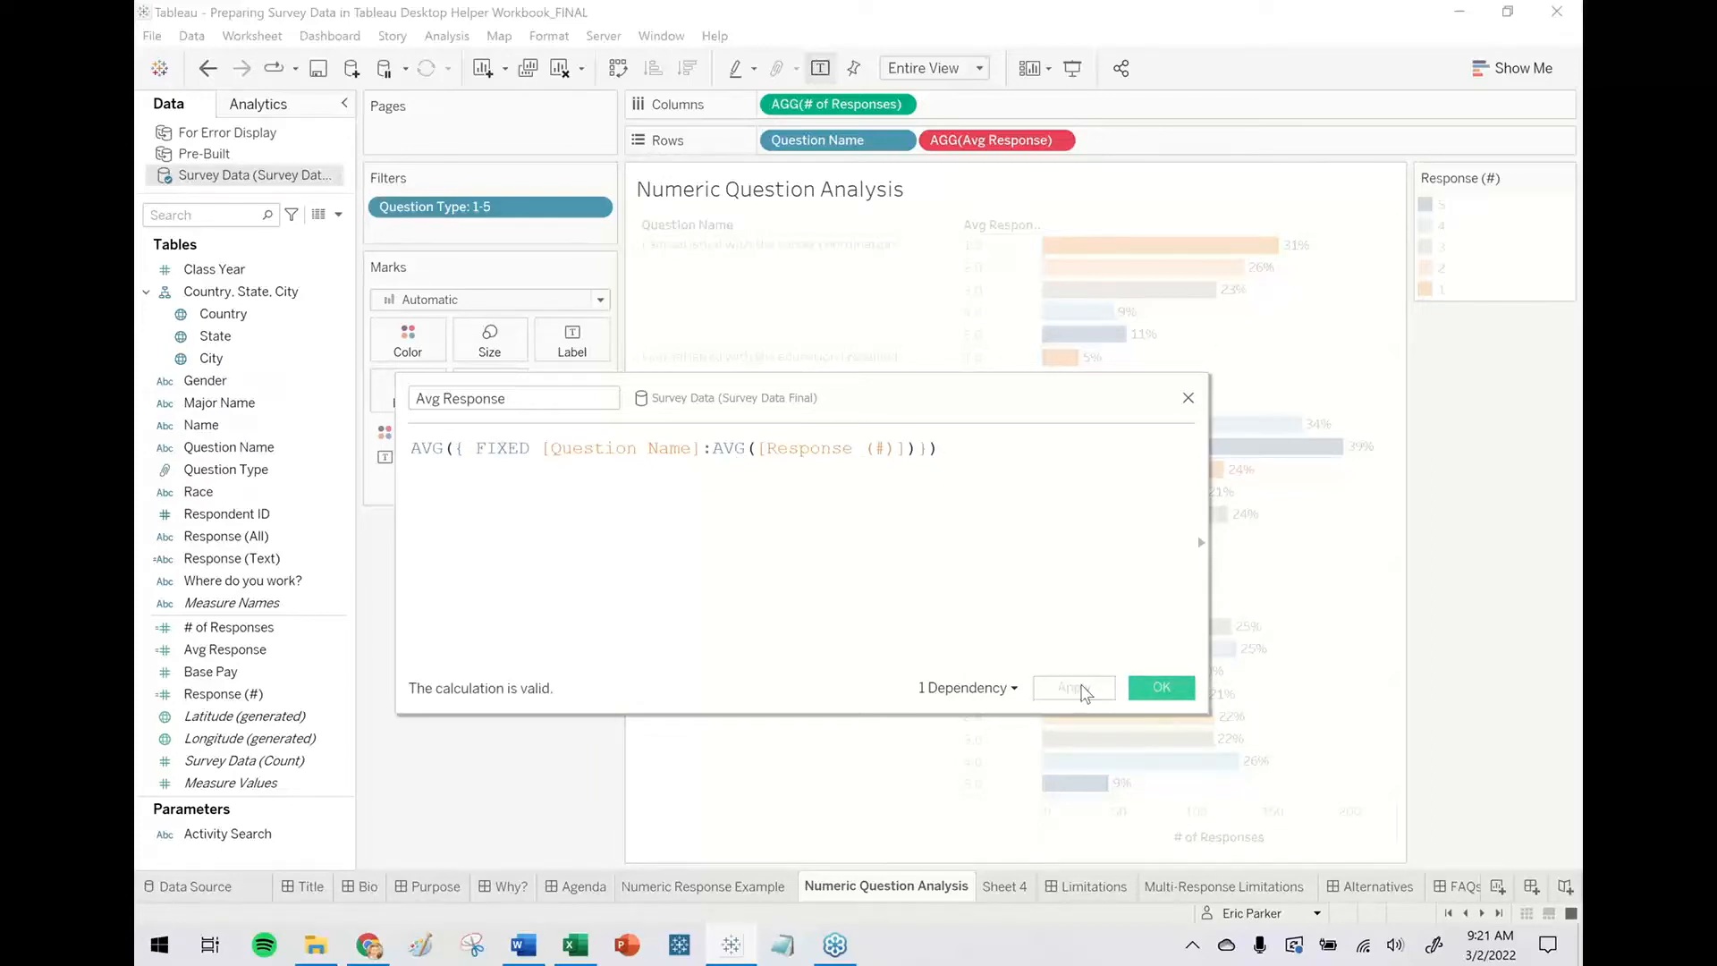
left_click(1164, 687)
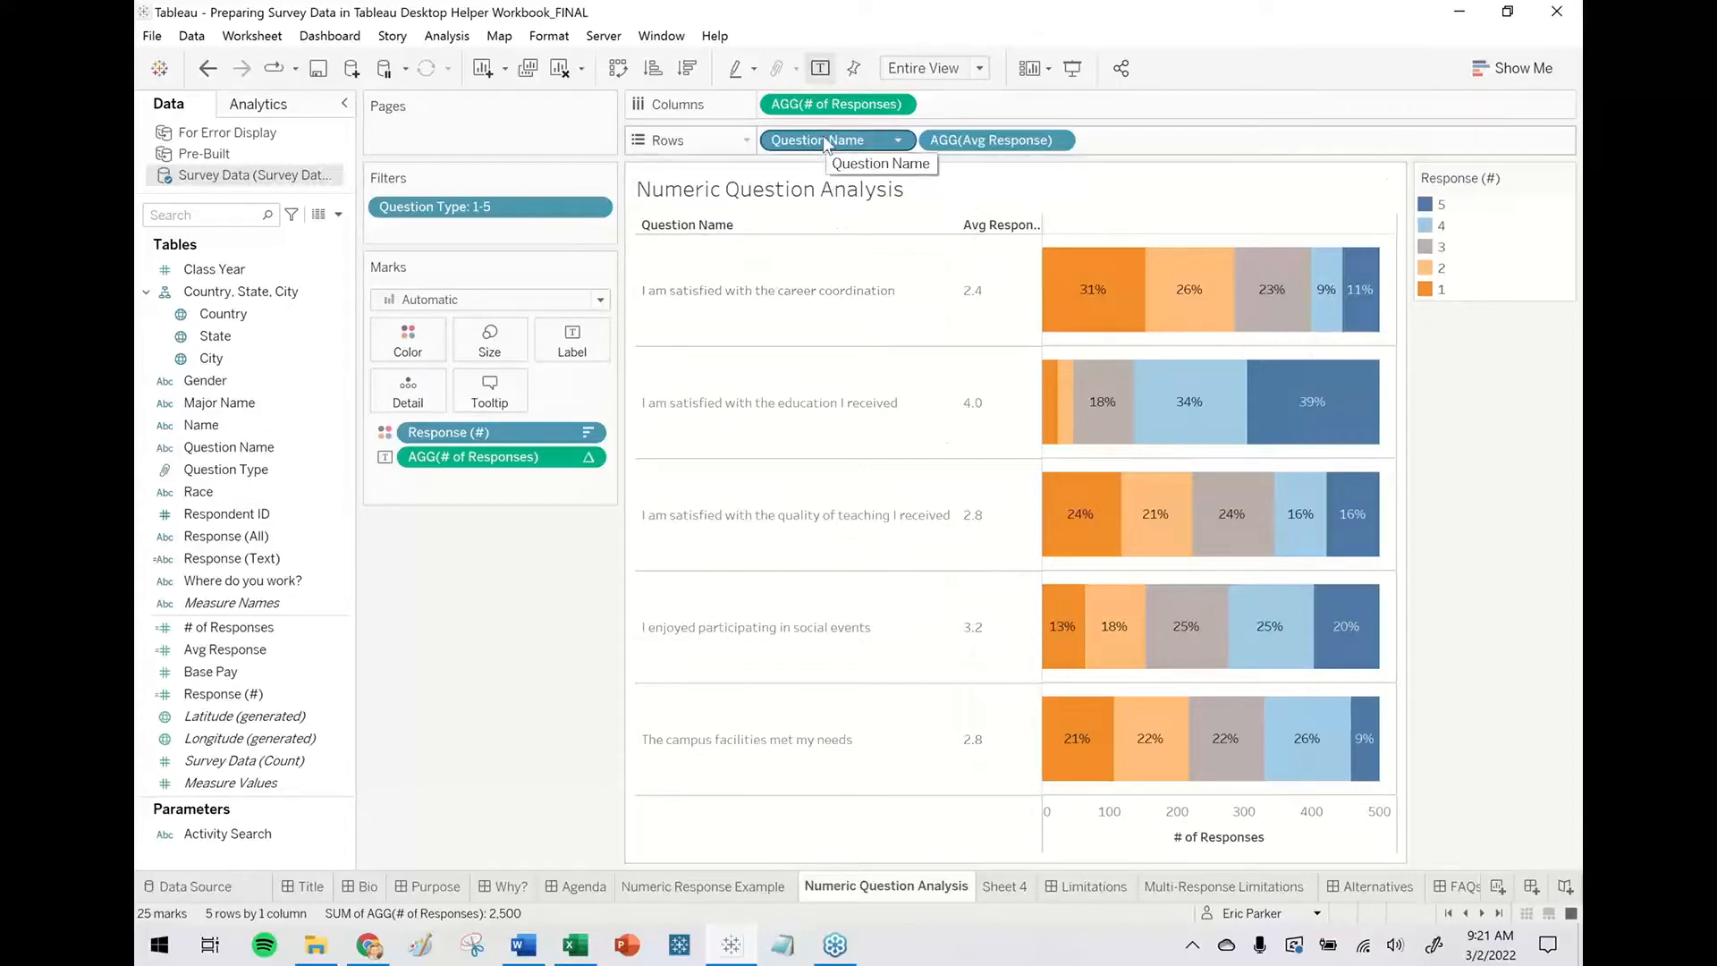
left_click(1057, 142)
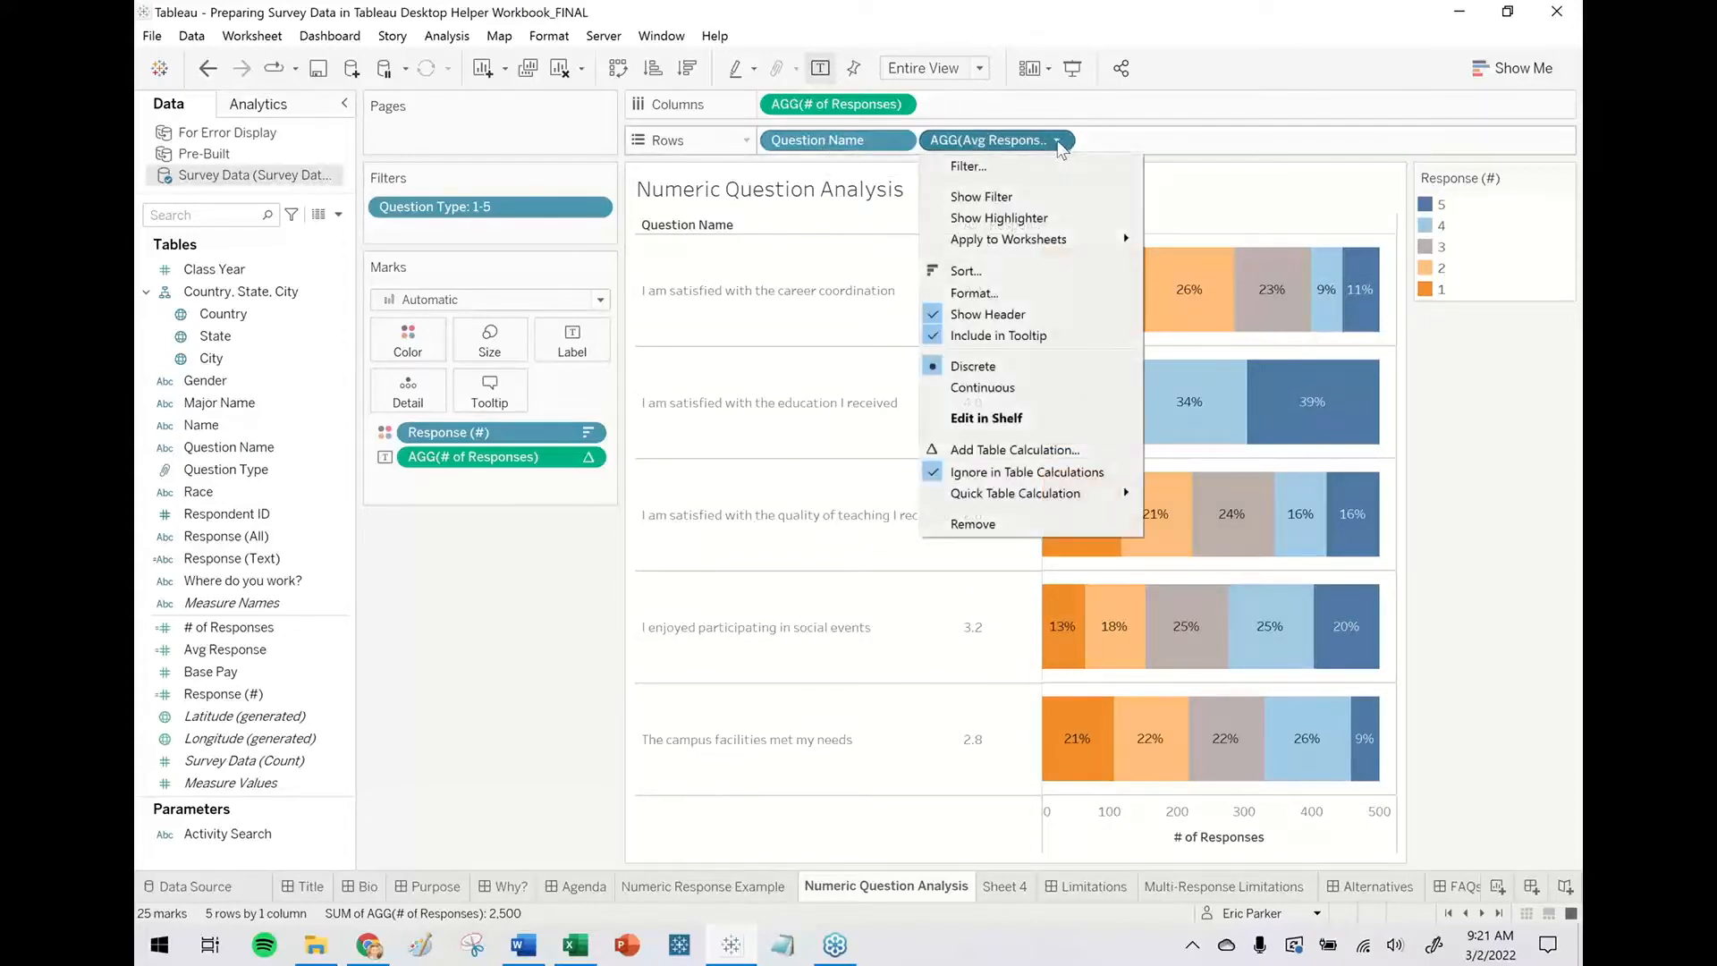
left_click(1015, 271)
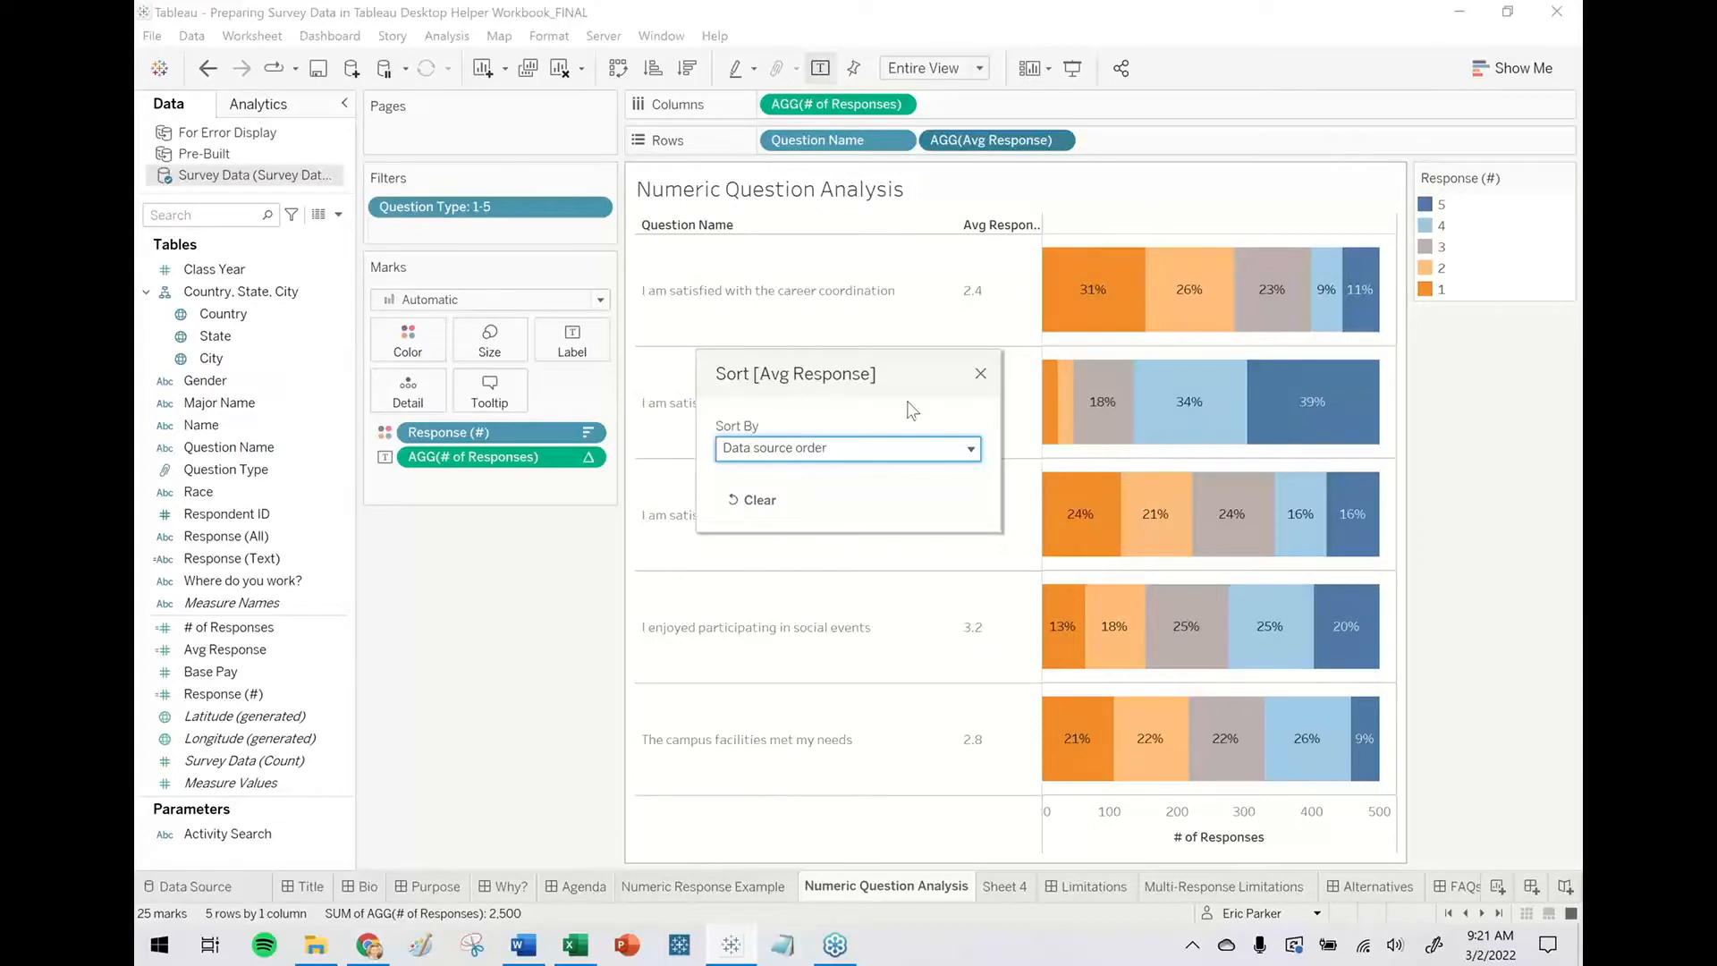
left_click(878, 454)
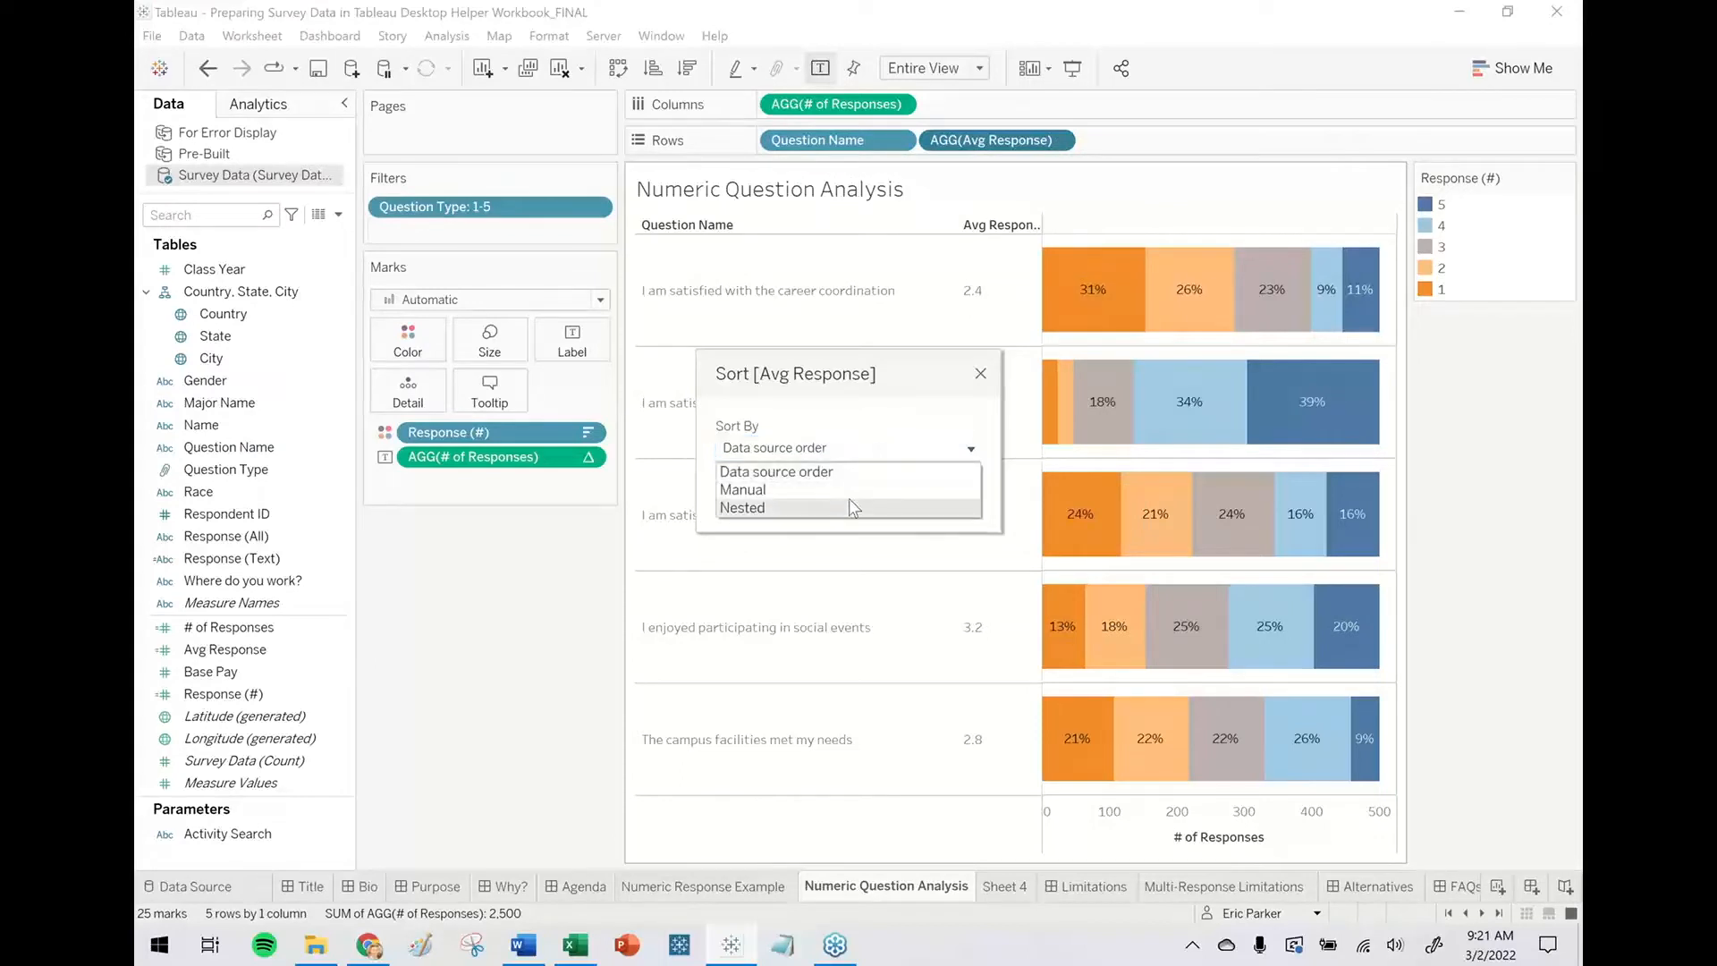
left_click(981, 373)
left_click(981, 373)
Sort Question Name in descending order by the Avg Response field.
left_click(902, 140)
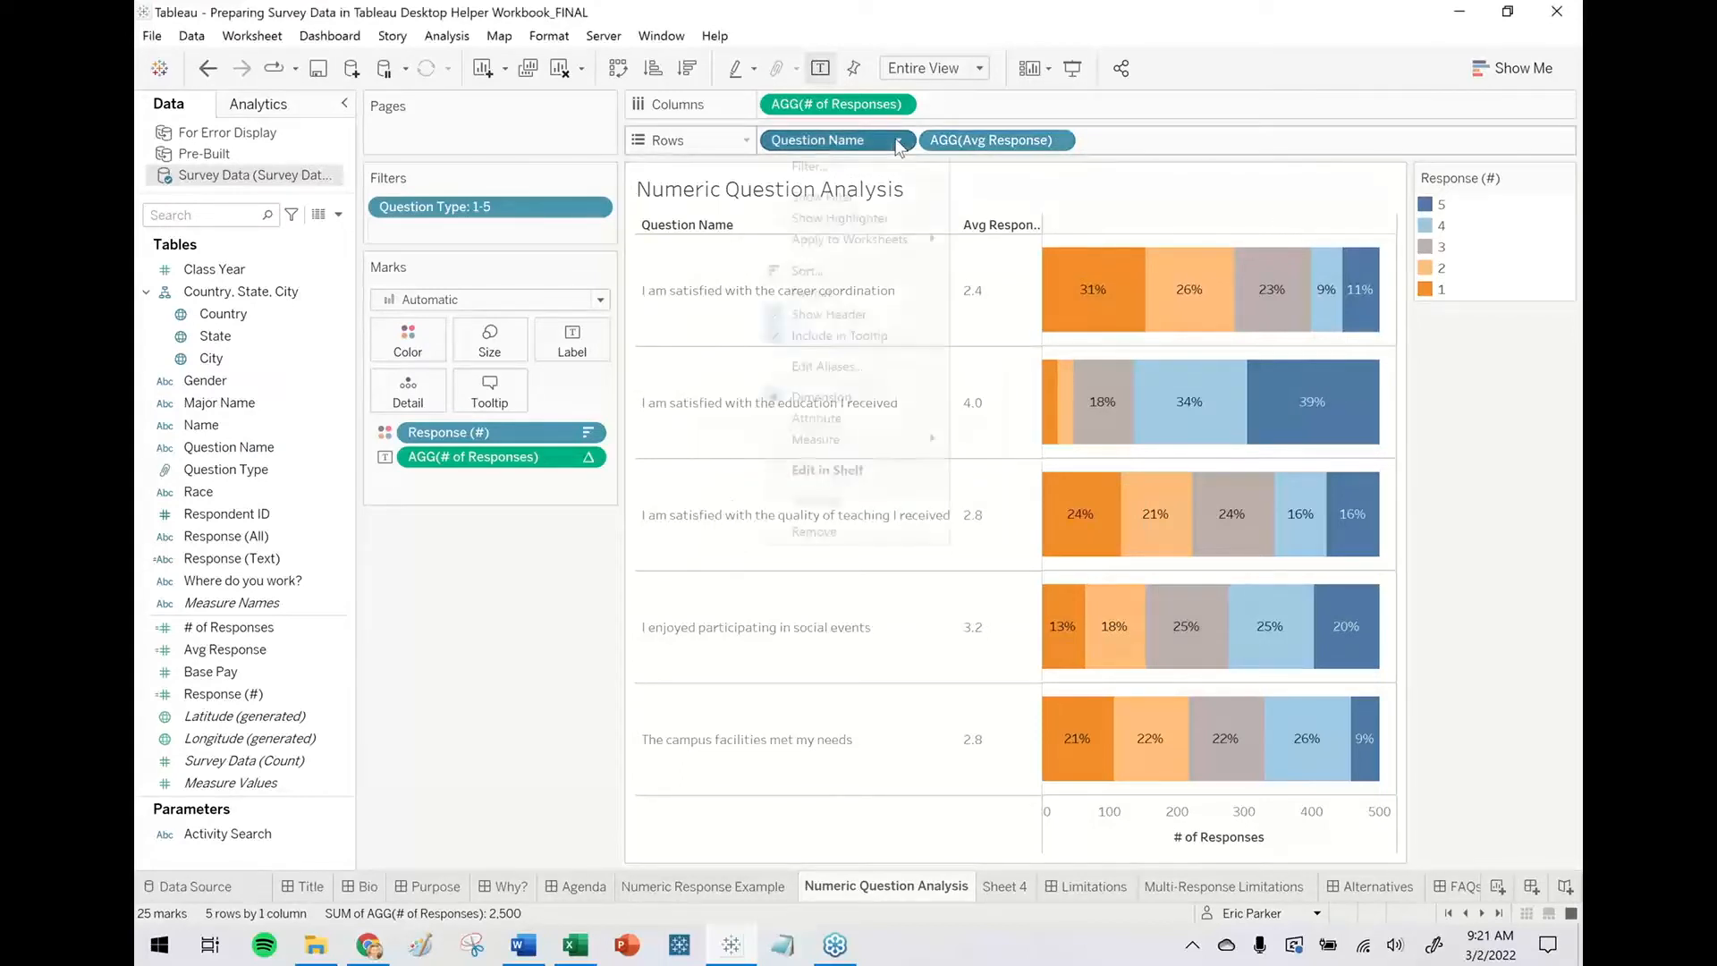
left_click(841, 270)
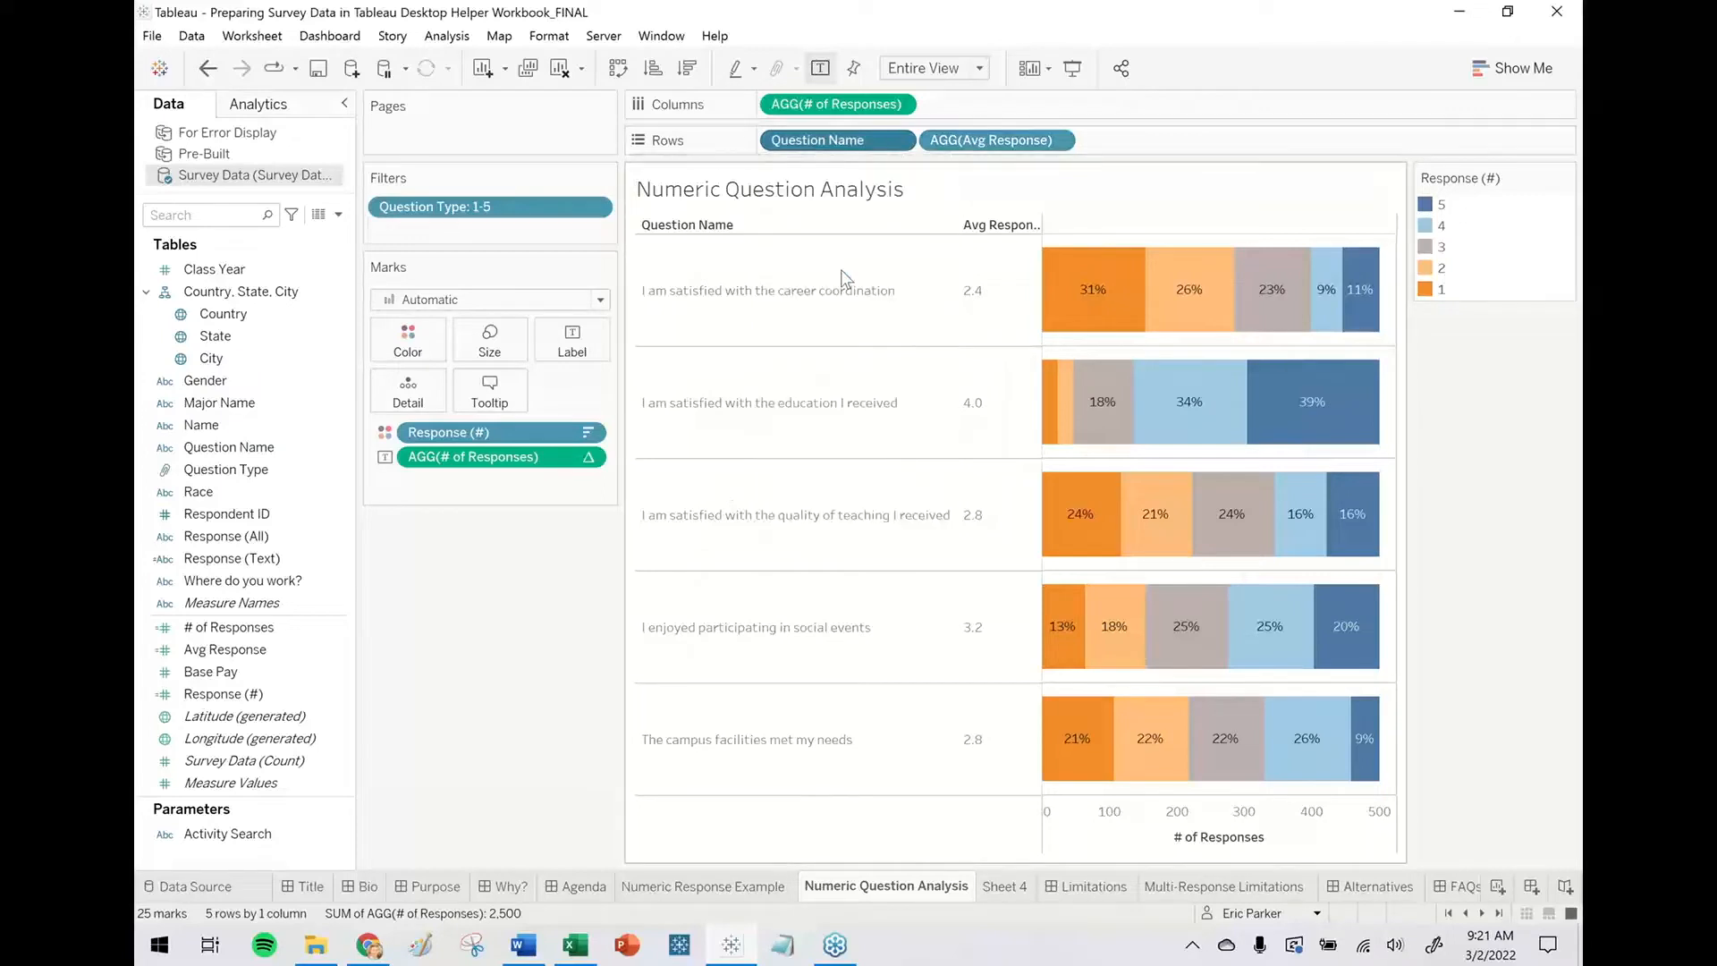
left_click(803, 407)
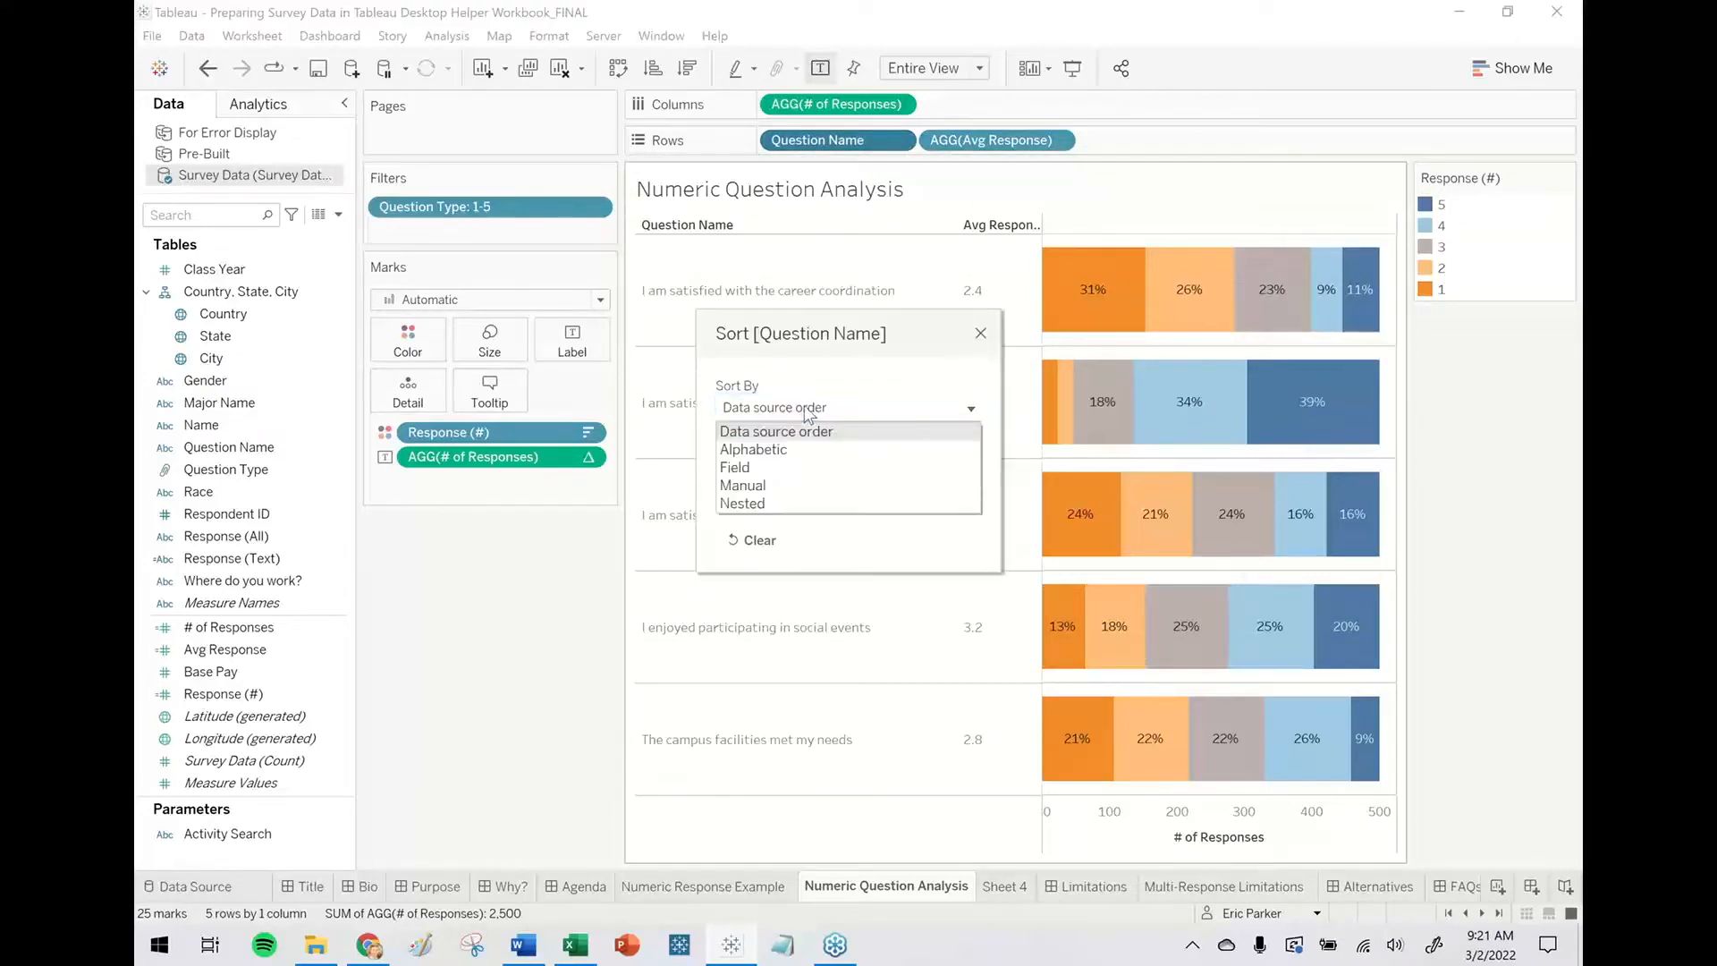
left_click(782, 467)
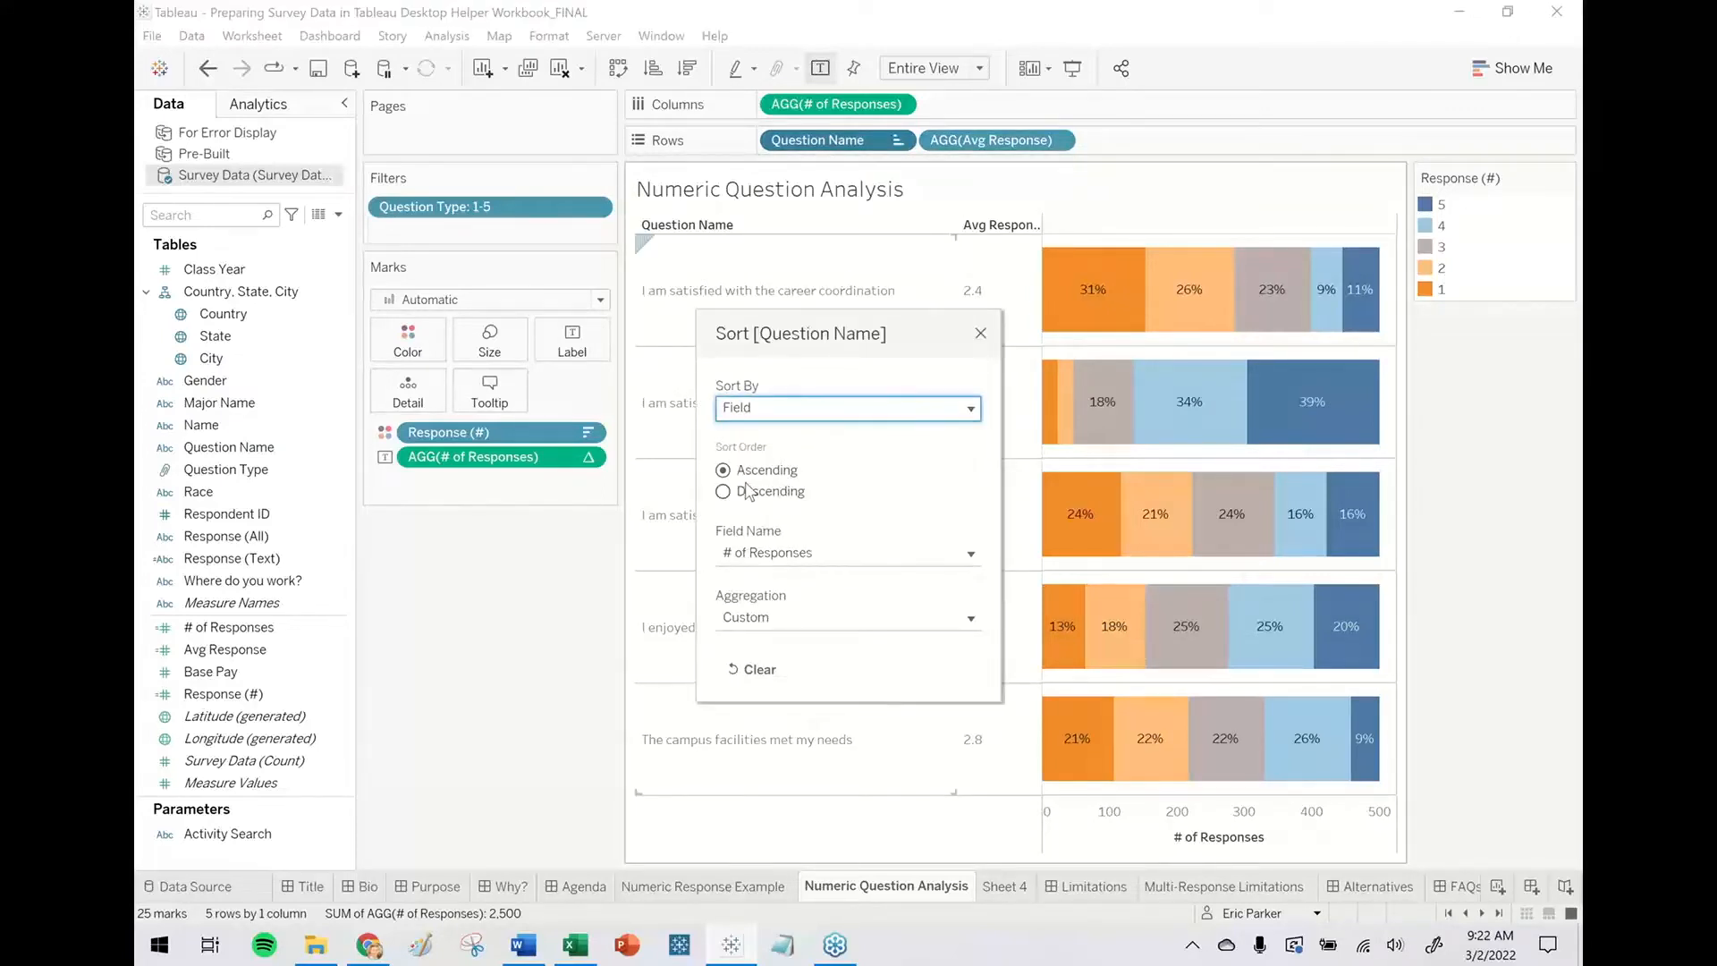
left_click(756, 493)
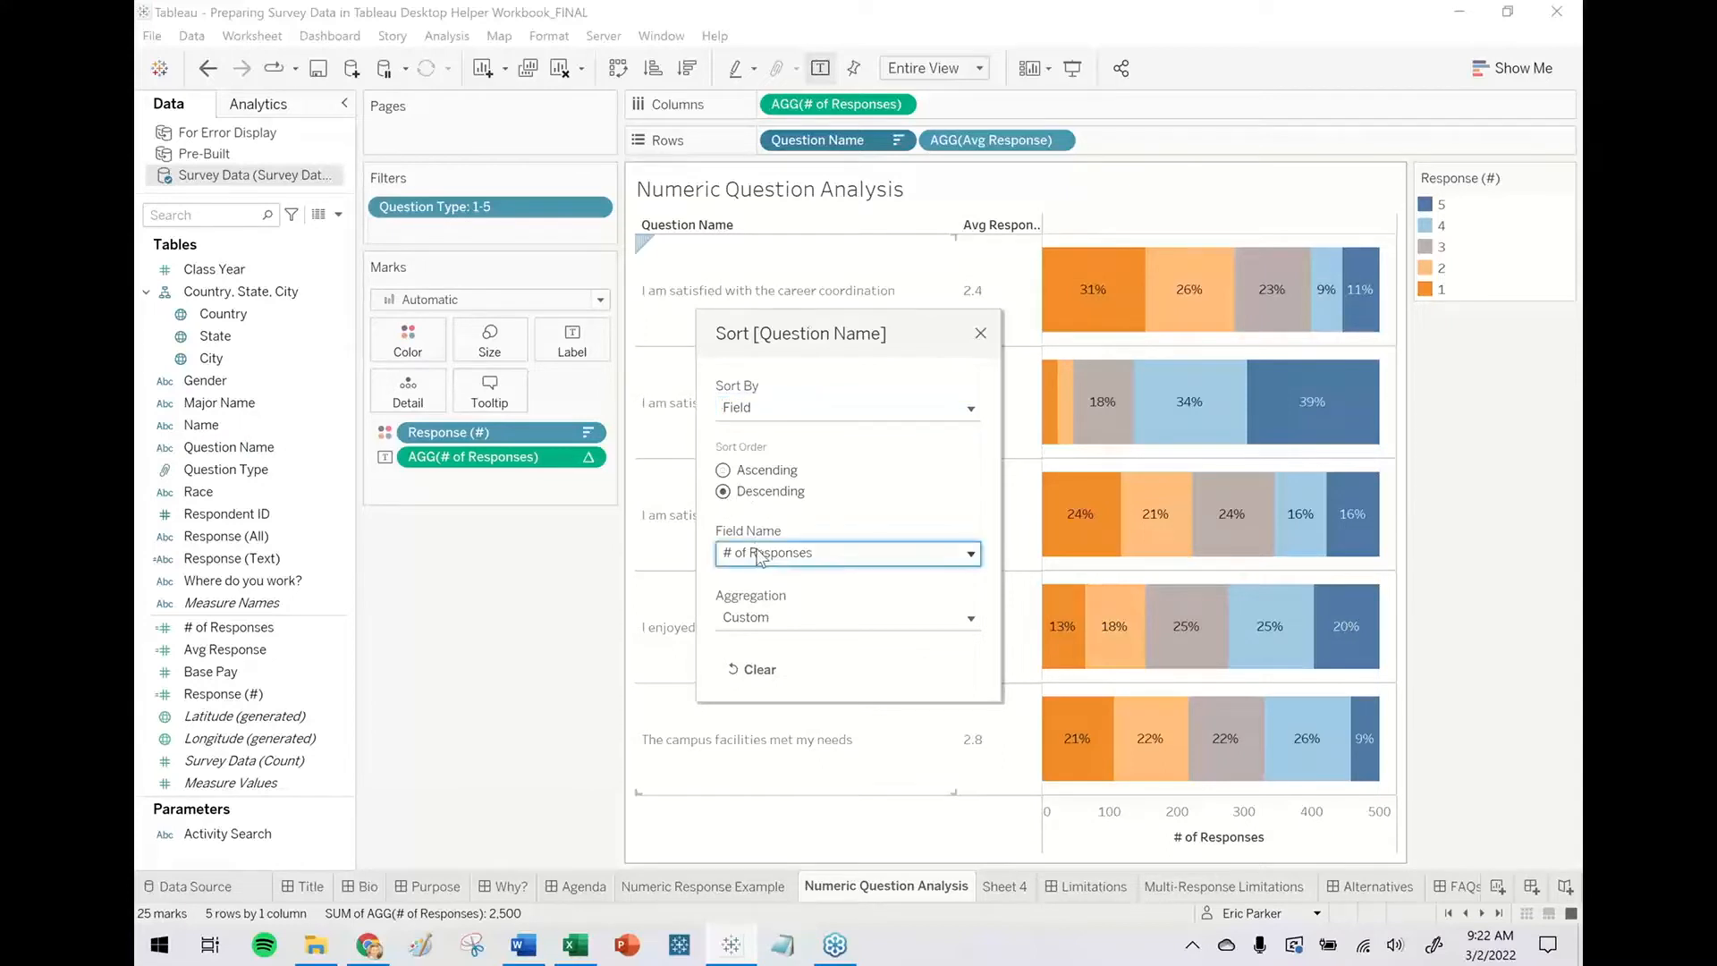
left_click(758, 555)
left_click(773, 621)
left_click_drag(823, 359, 431, 473)
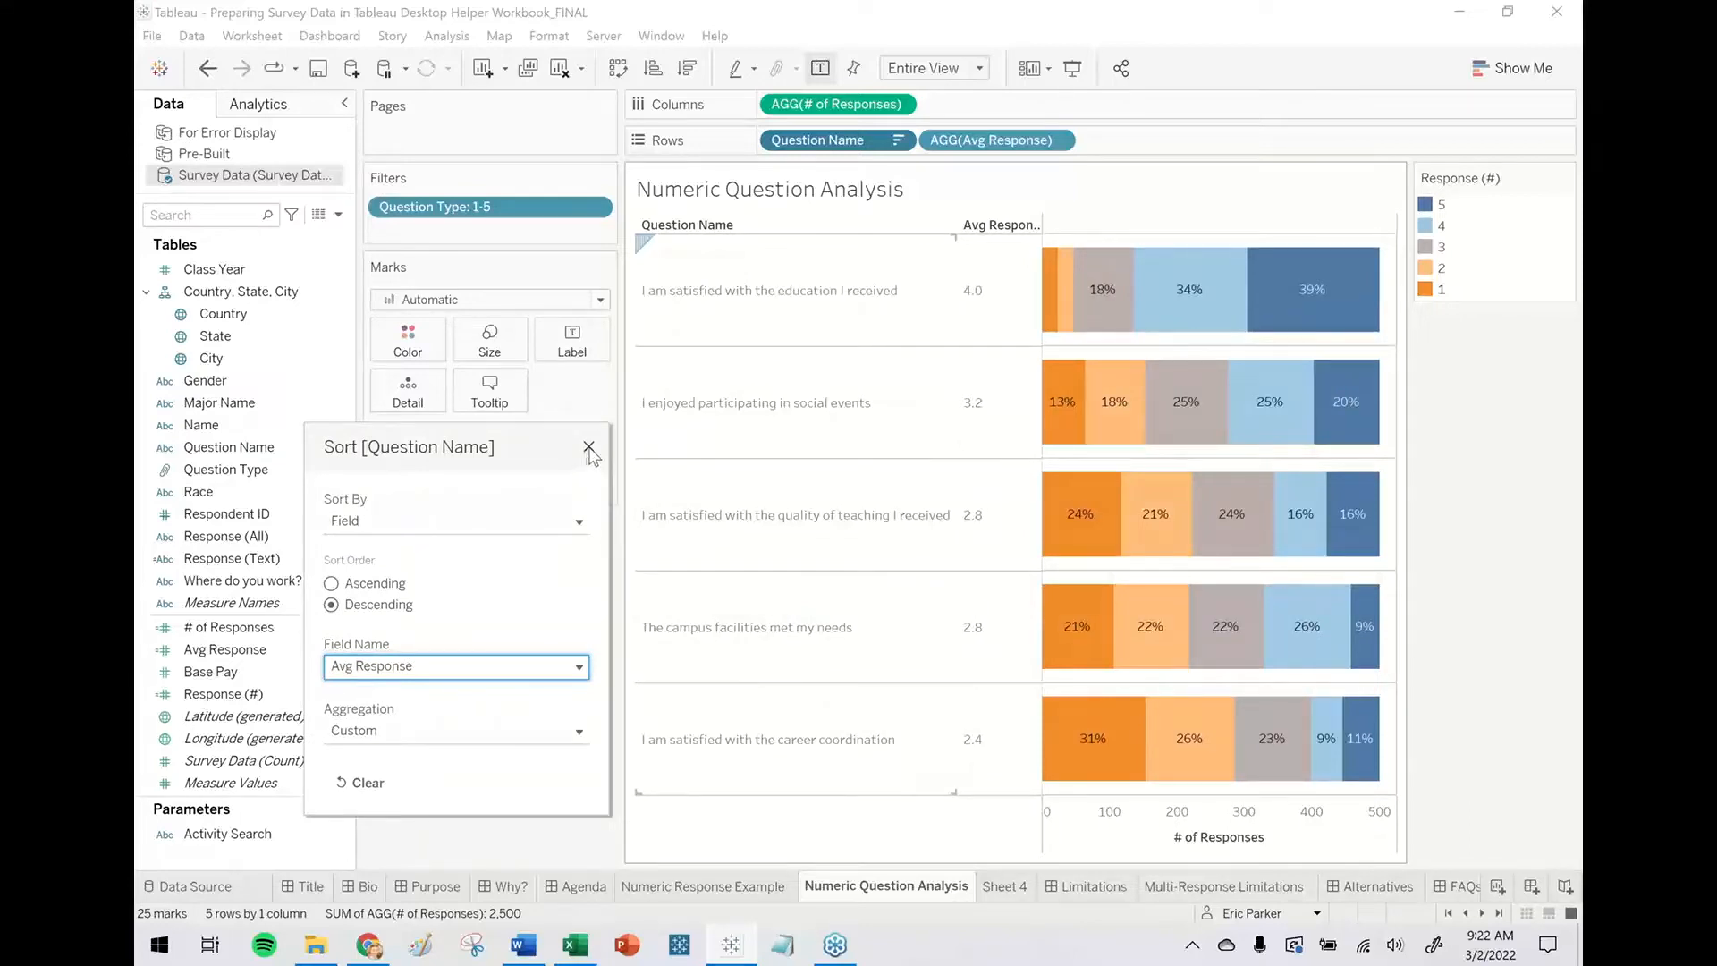
left_click(590, 450)
Narrow the Question Name and Avg Response columns and move the Response (#) color legend below the Marks card.
left_click_drag(955, 483, 824, 479)
mouse_move(907, 492)
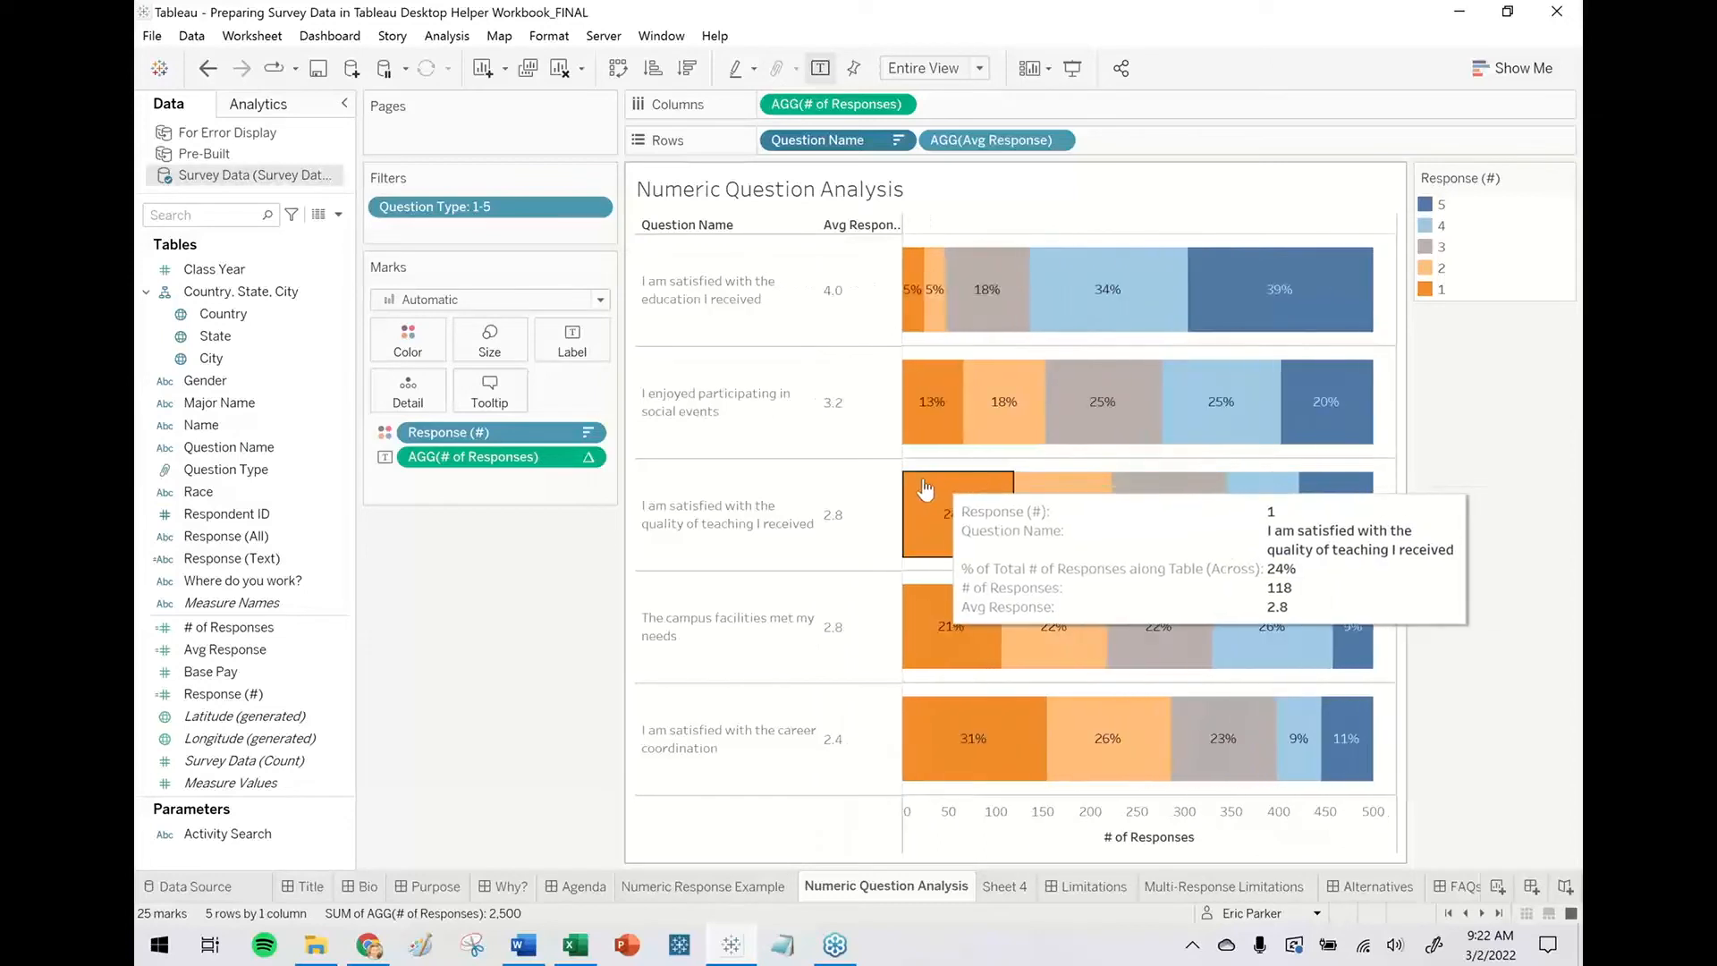
left_click_drag(904, 490, 877, 488)
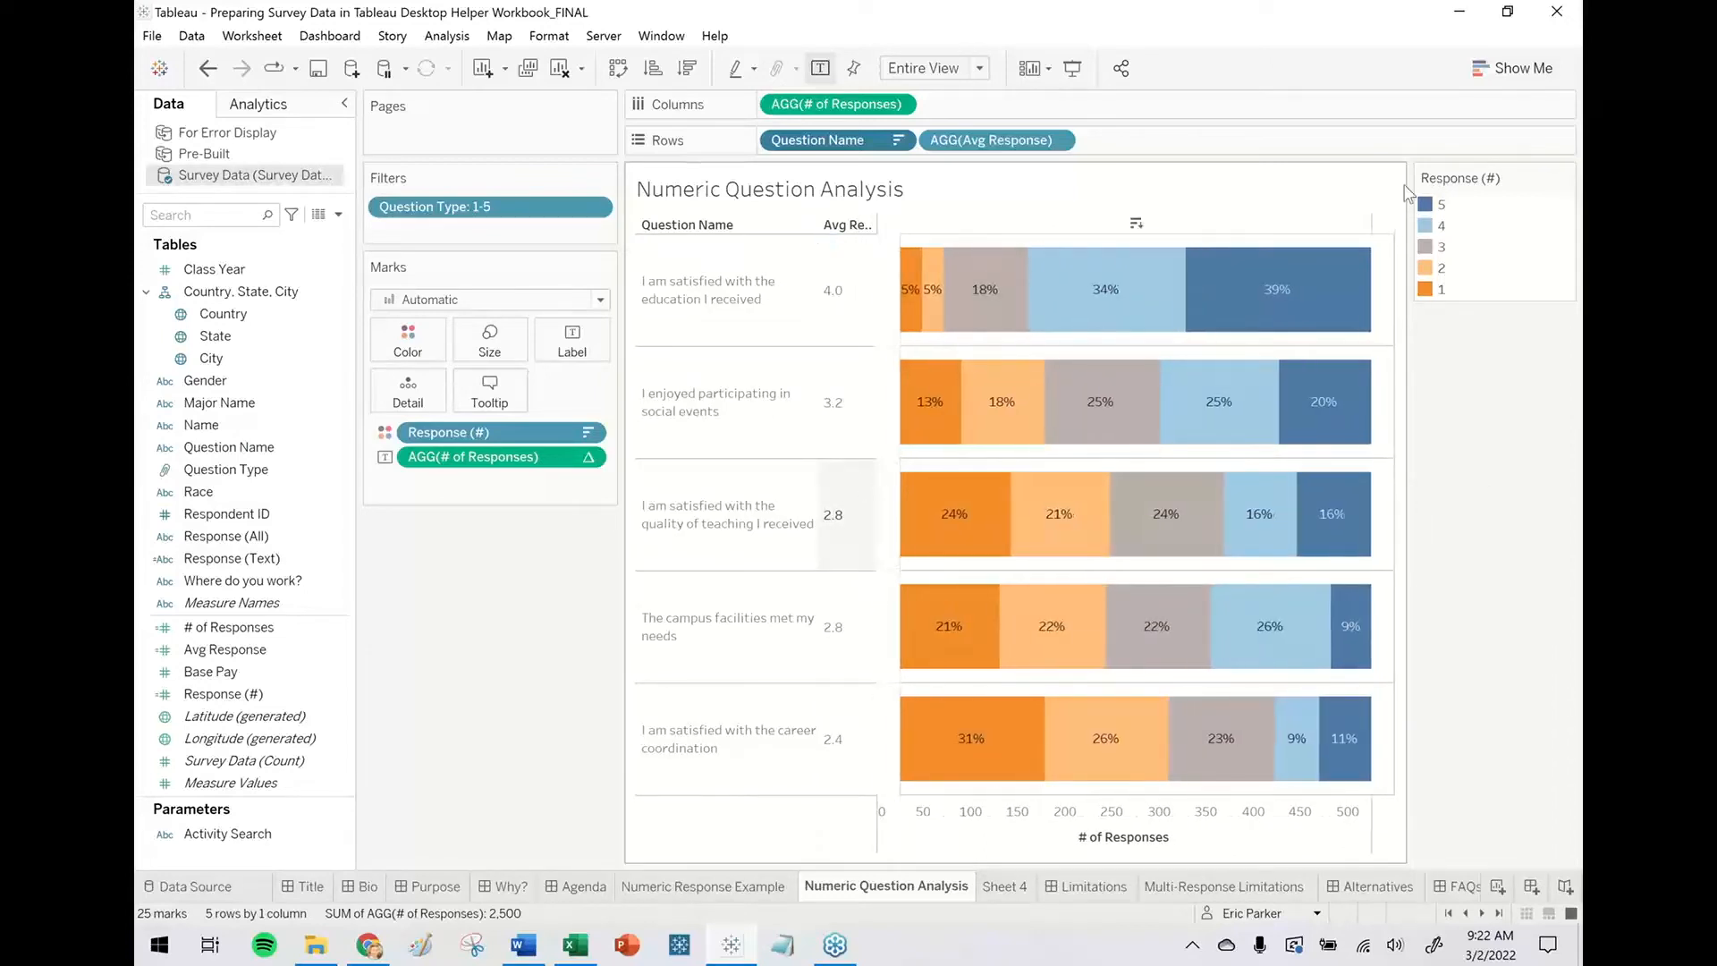
left_click_drag(1461, 184, 490, 528)
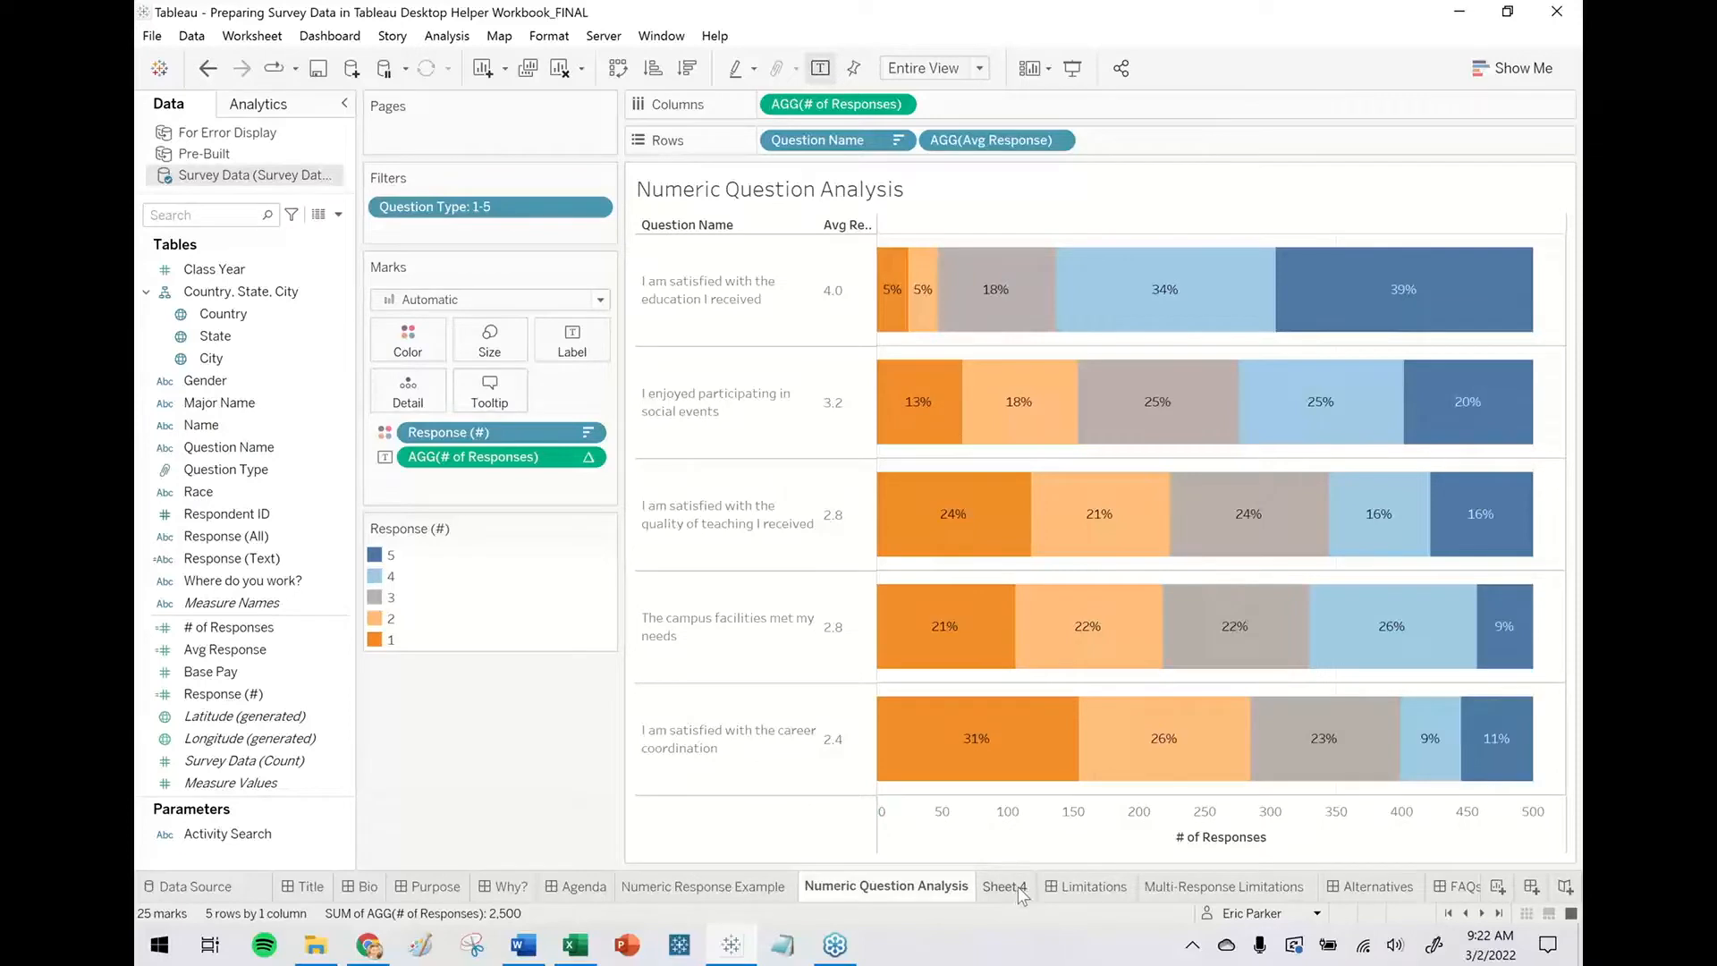
Review the Limitations dashboard, and on Sheet 4 stop using the extract for the For Error Display data source.
left_click(1065, 888)
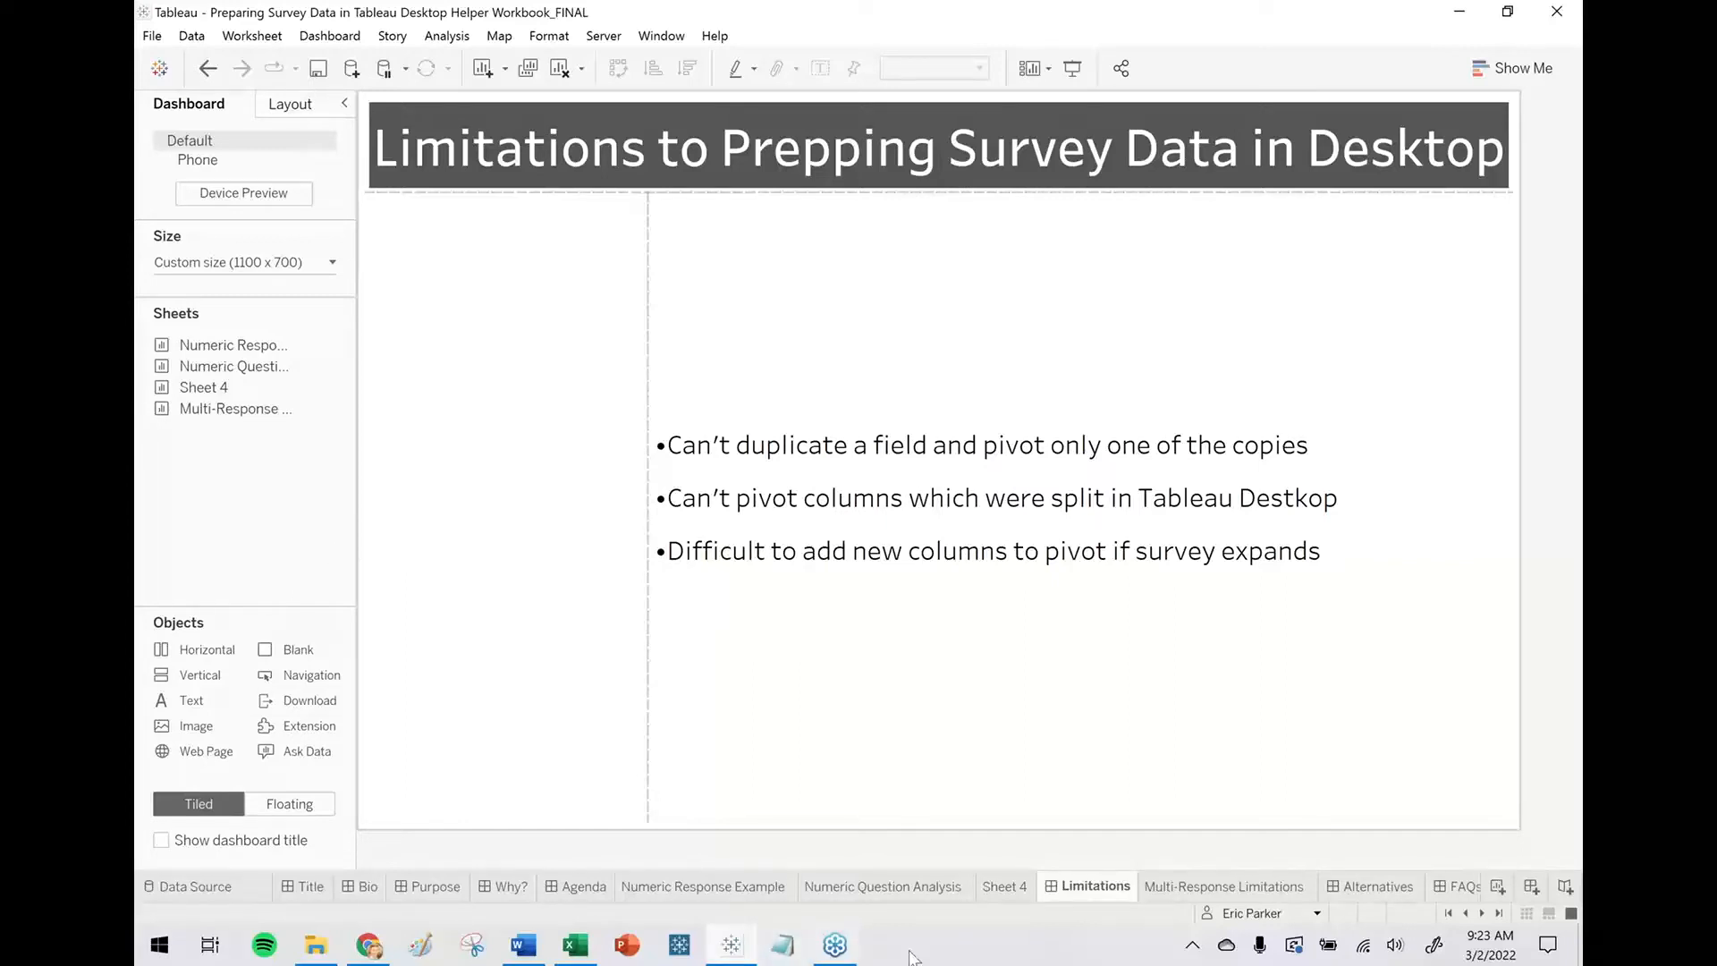
left_click(1008, 886)
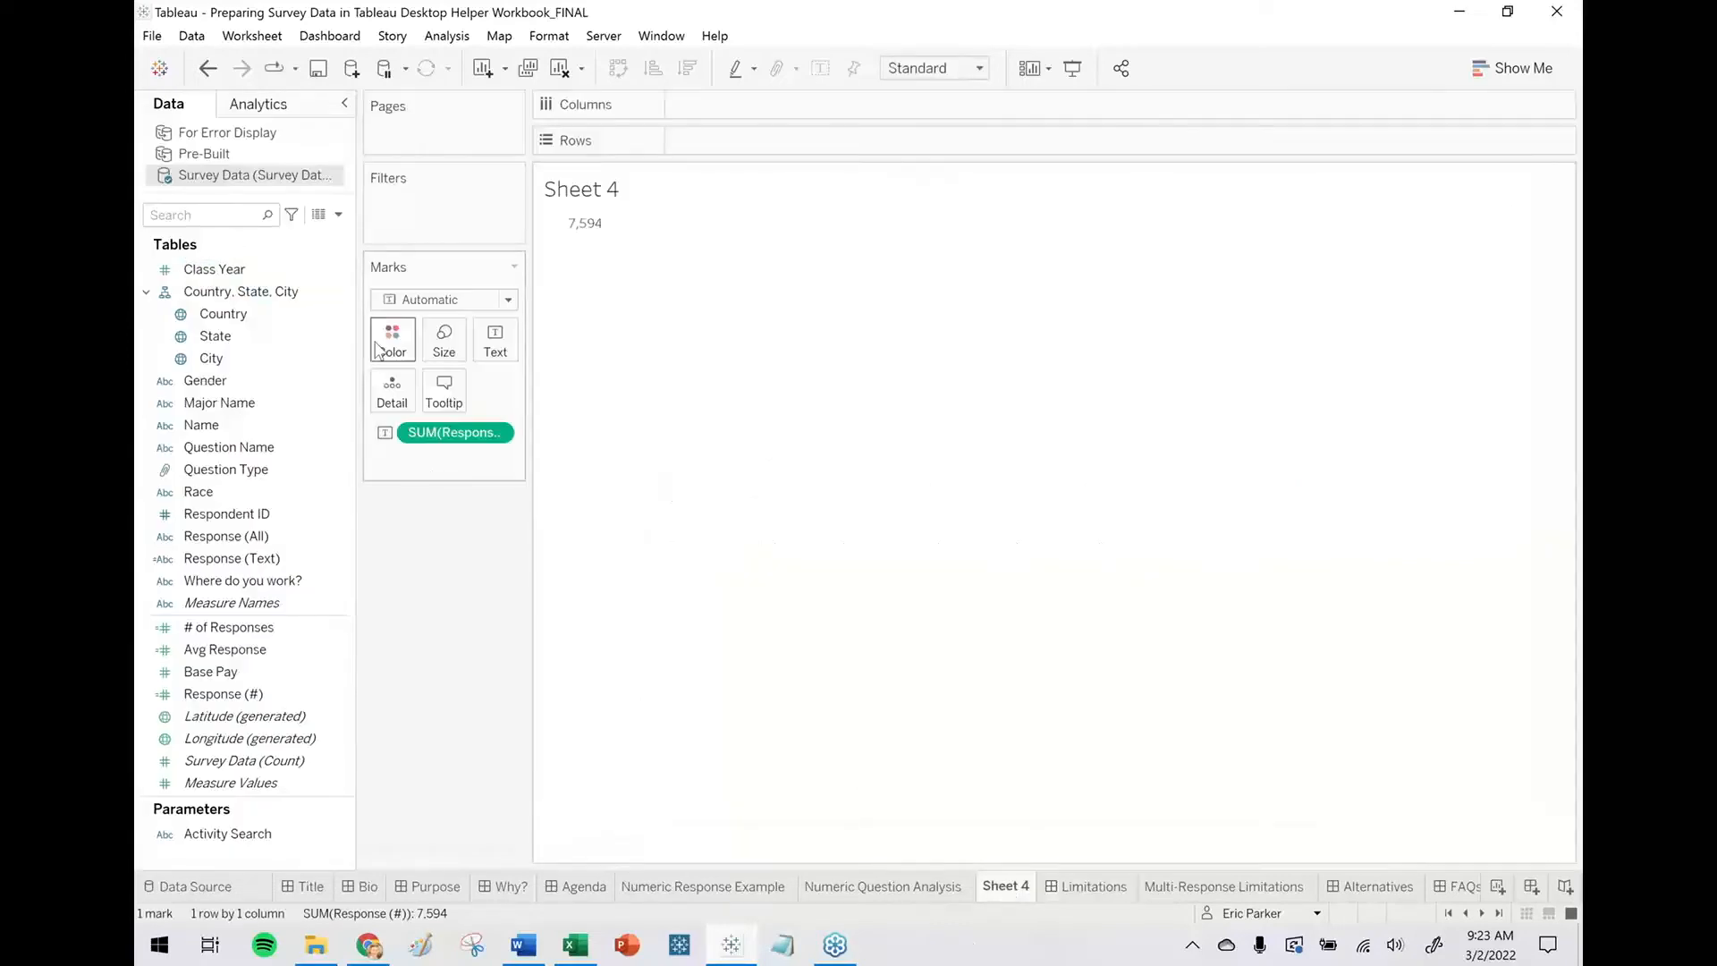
left_click(266, 134)
right_click(267, 136)
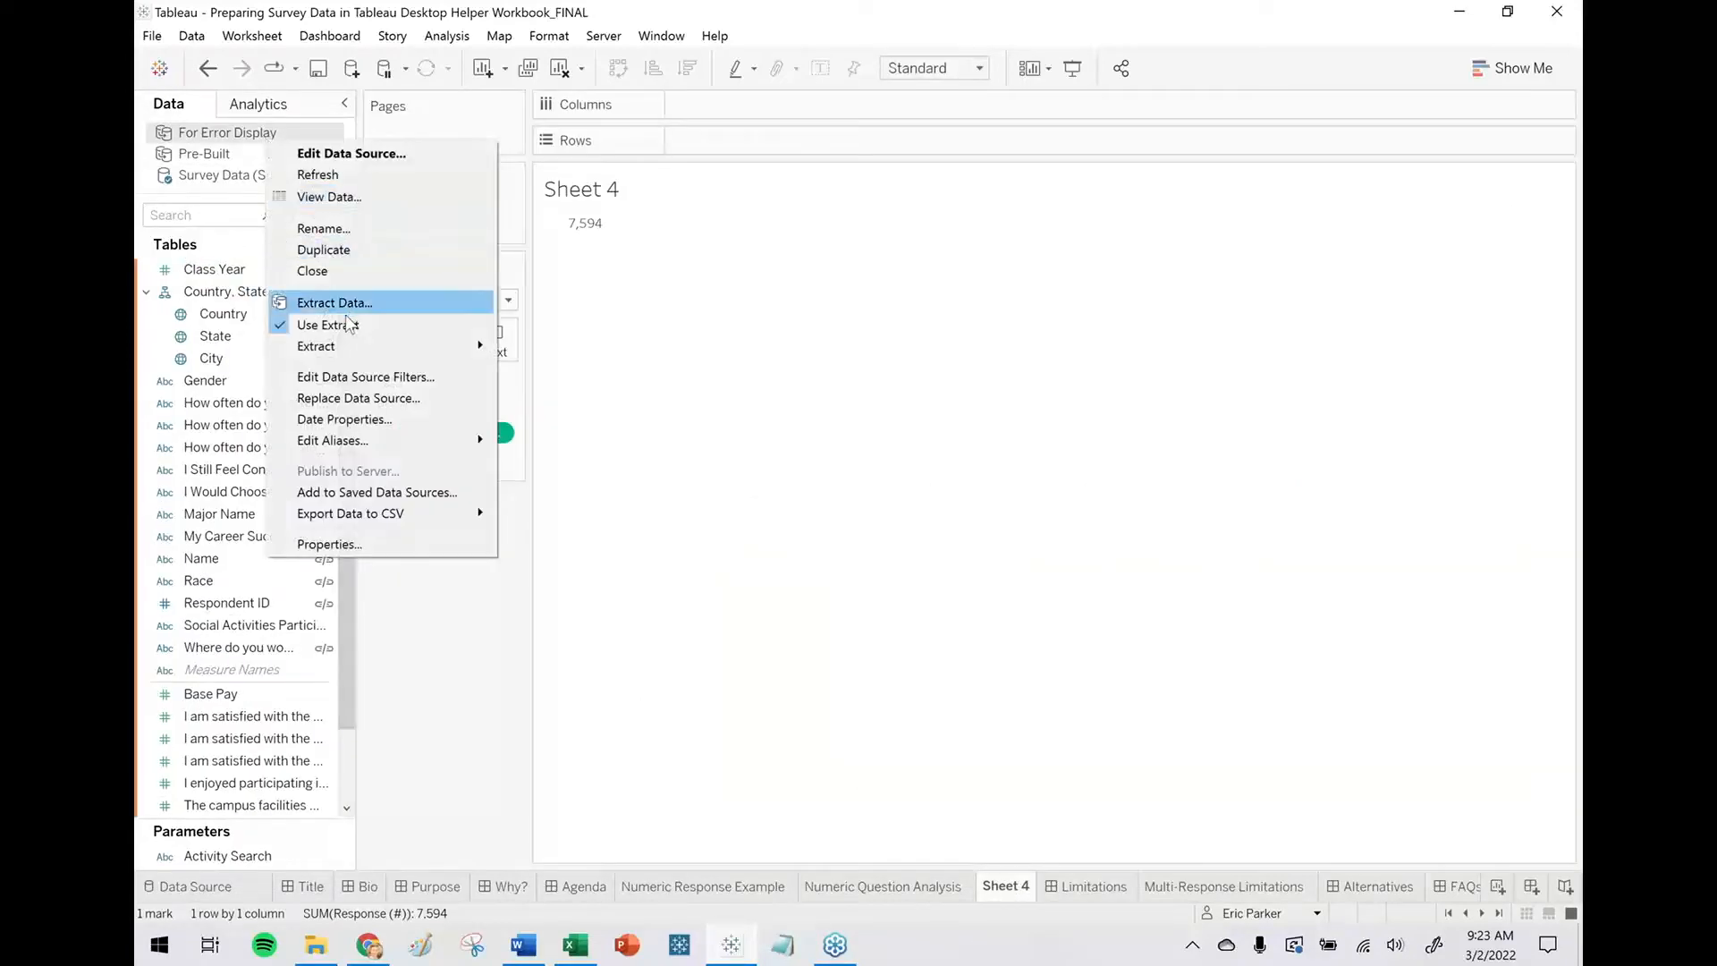
left_click(345, 320)
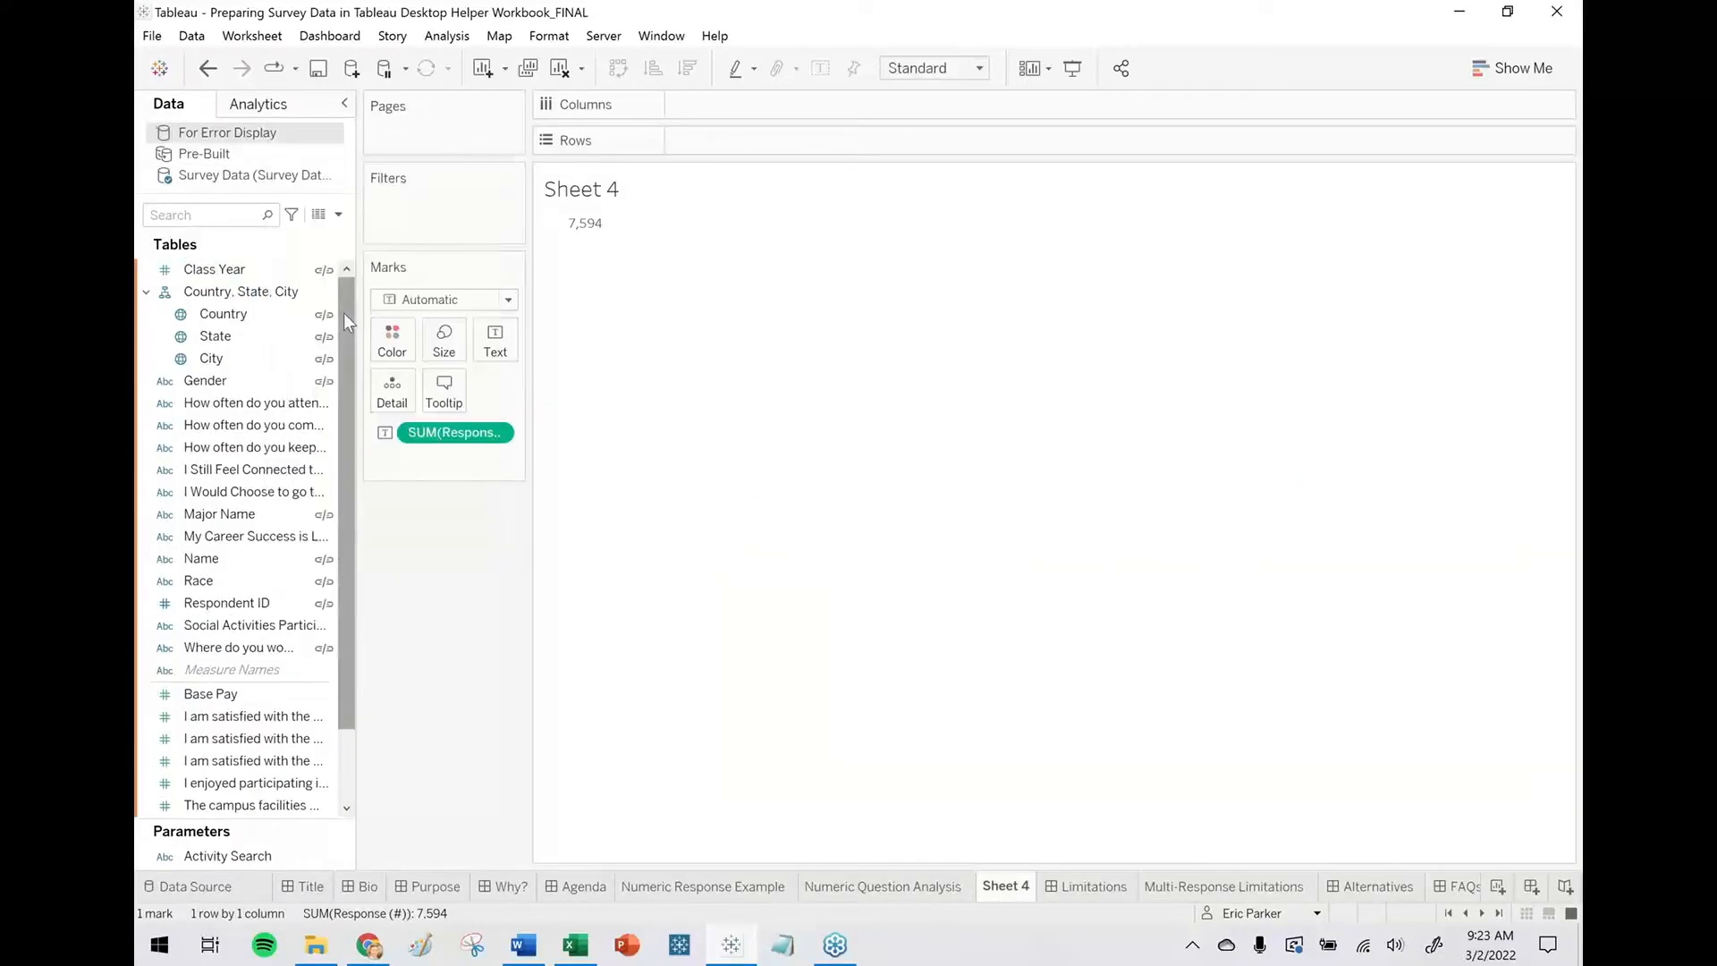
Open the data source page of For Error Display and show the survey question columns in an enlarged data grid without table details.
double_click(253, 134)
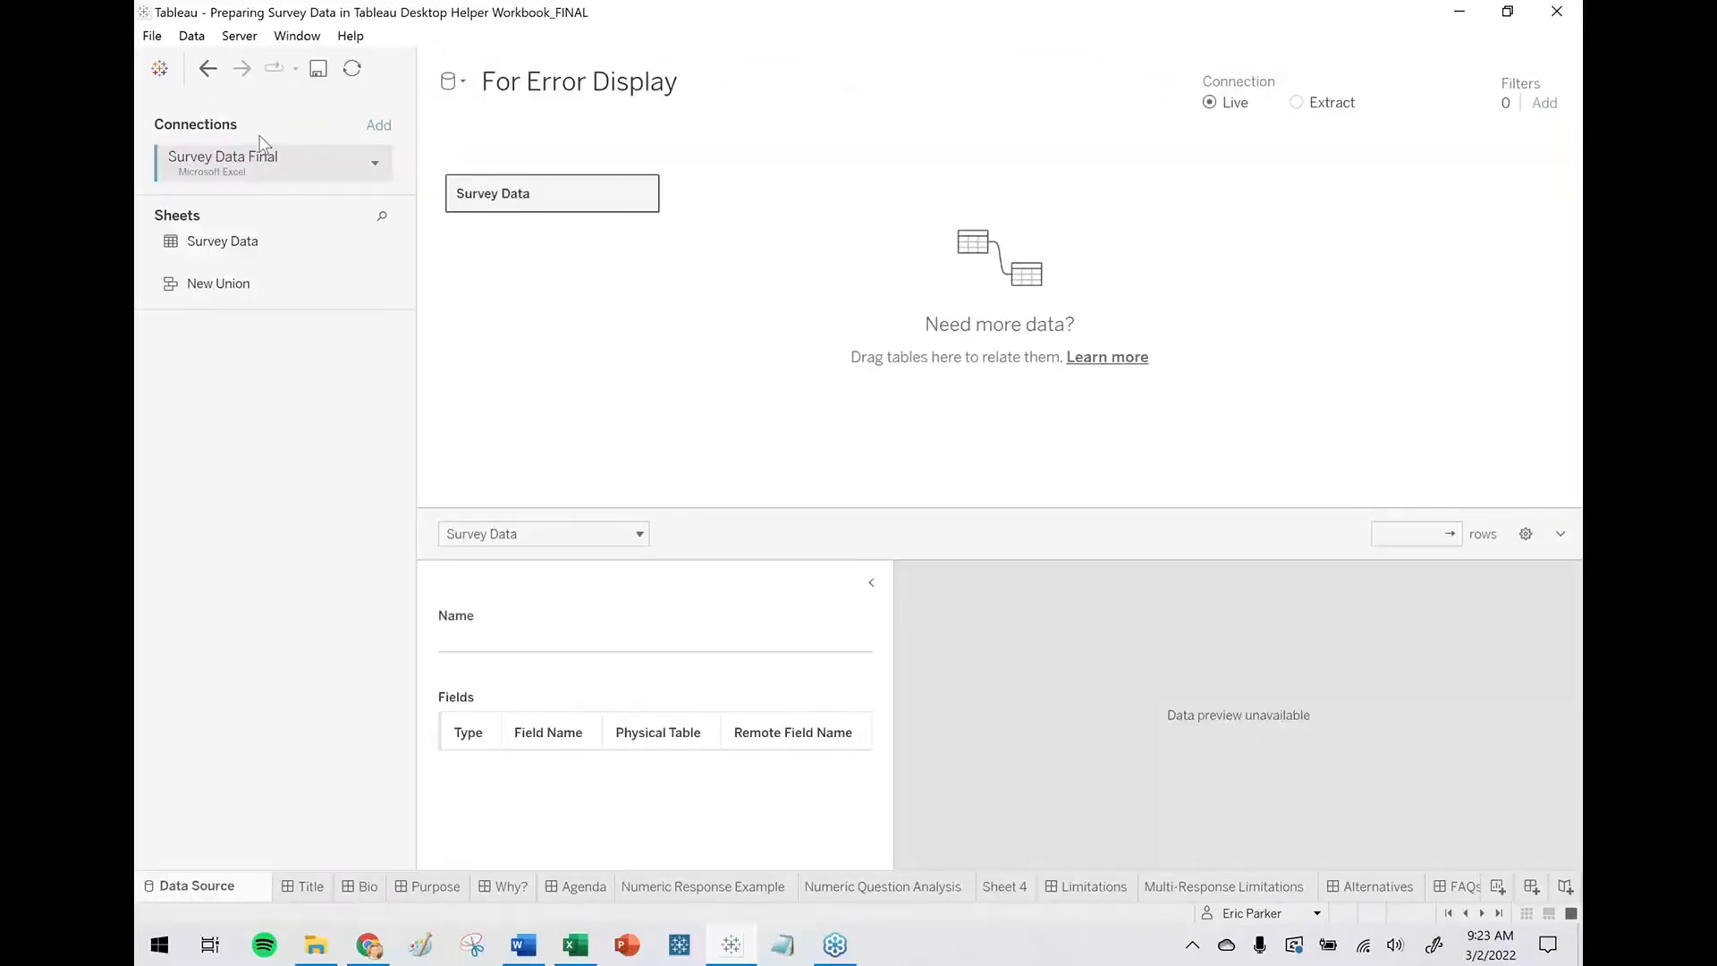
left_click(872, 582)
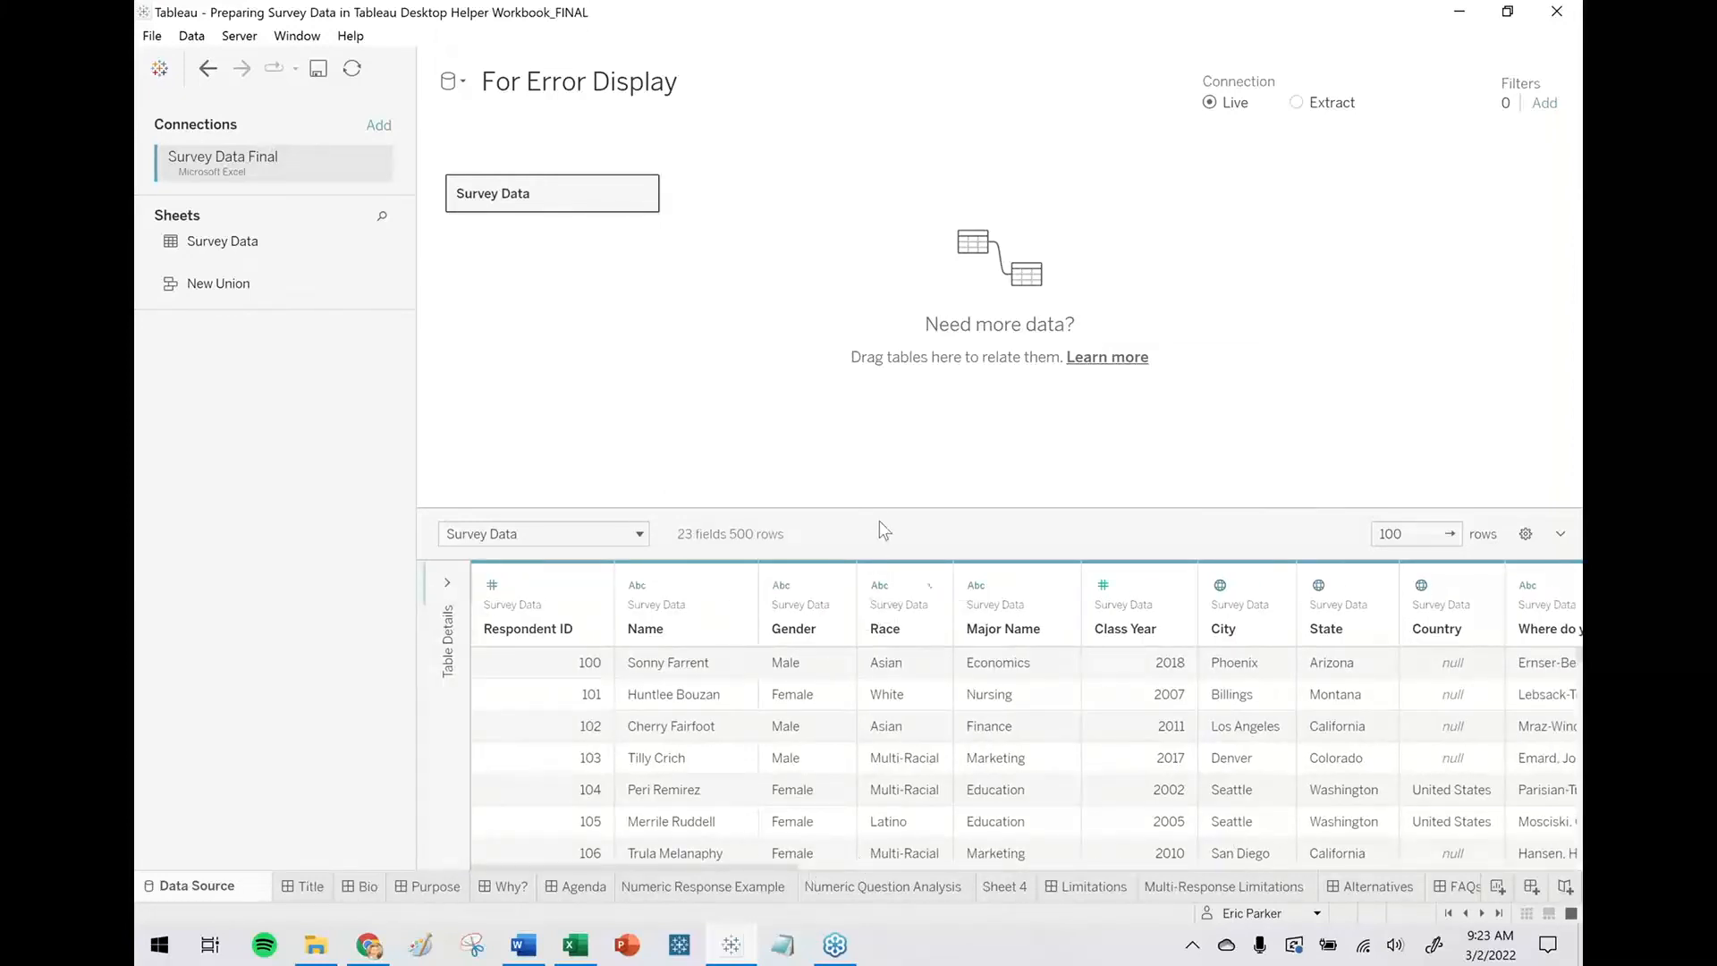
left_click_drag(882, 509, 859, 358)
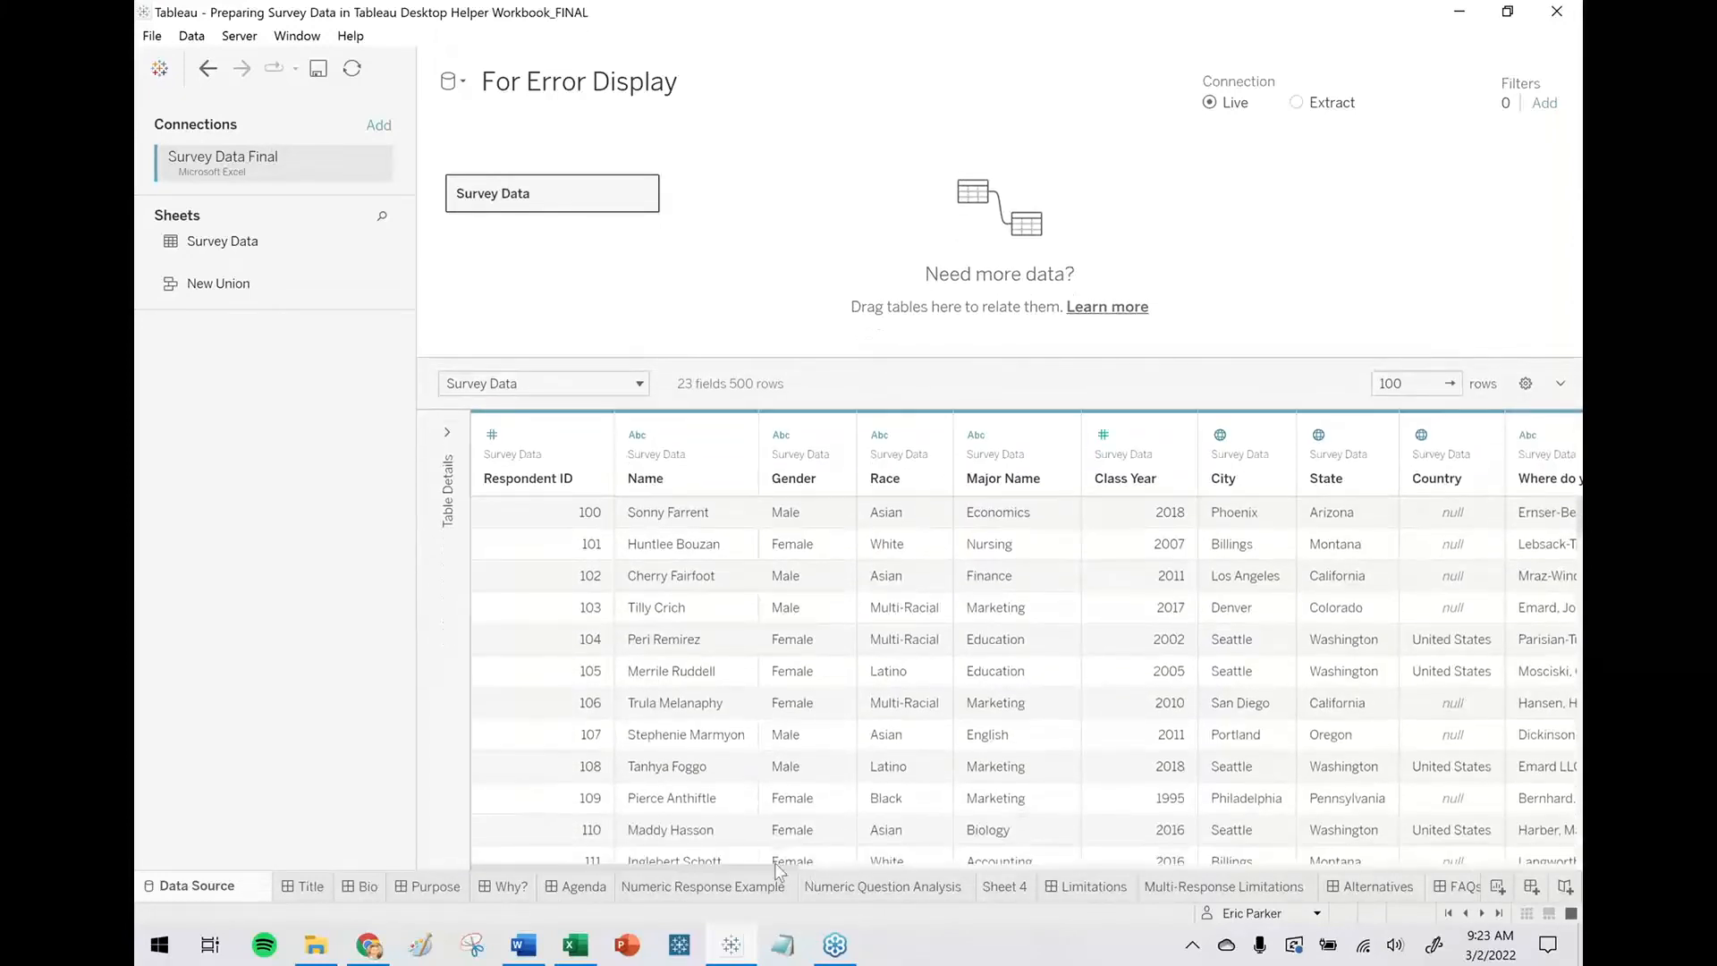
left_click_drag(769, 868, 1142, 884)
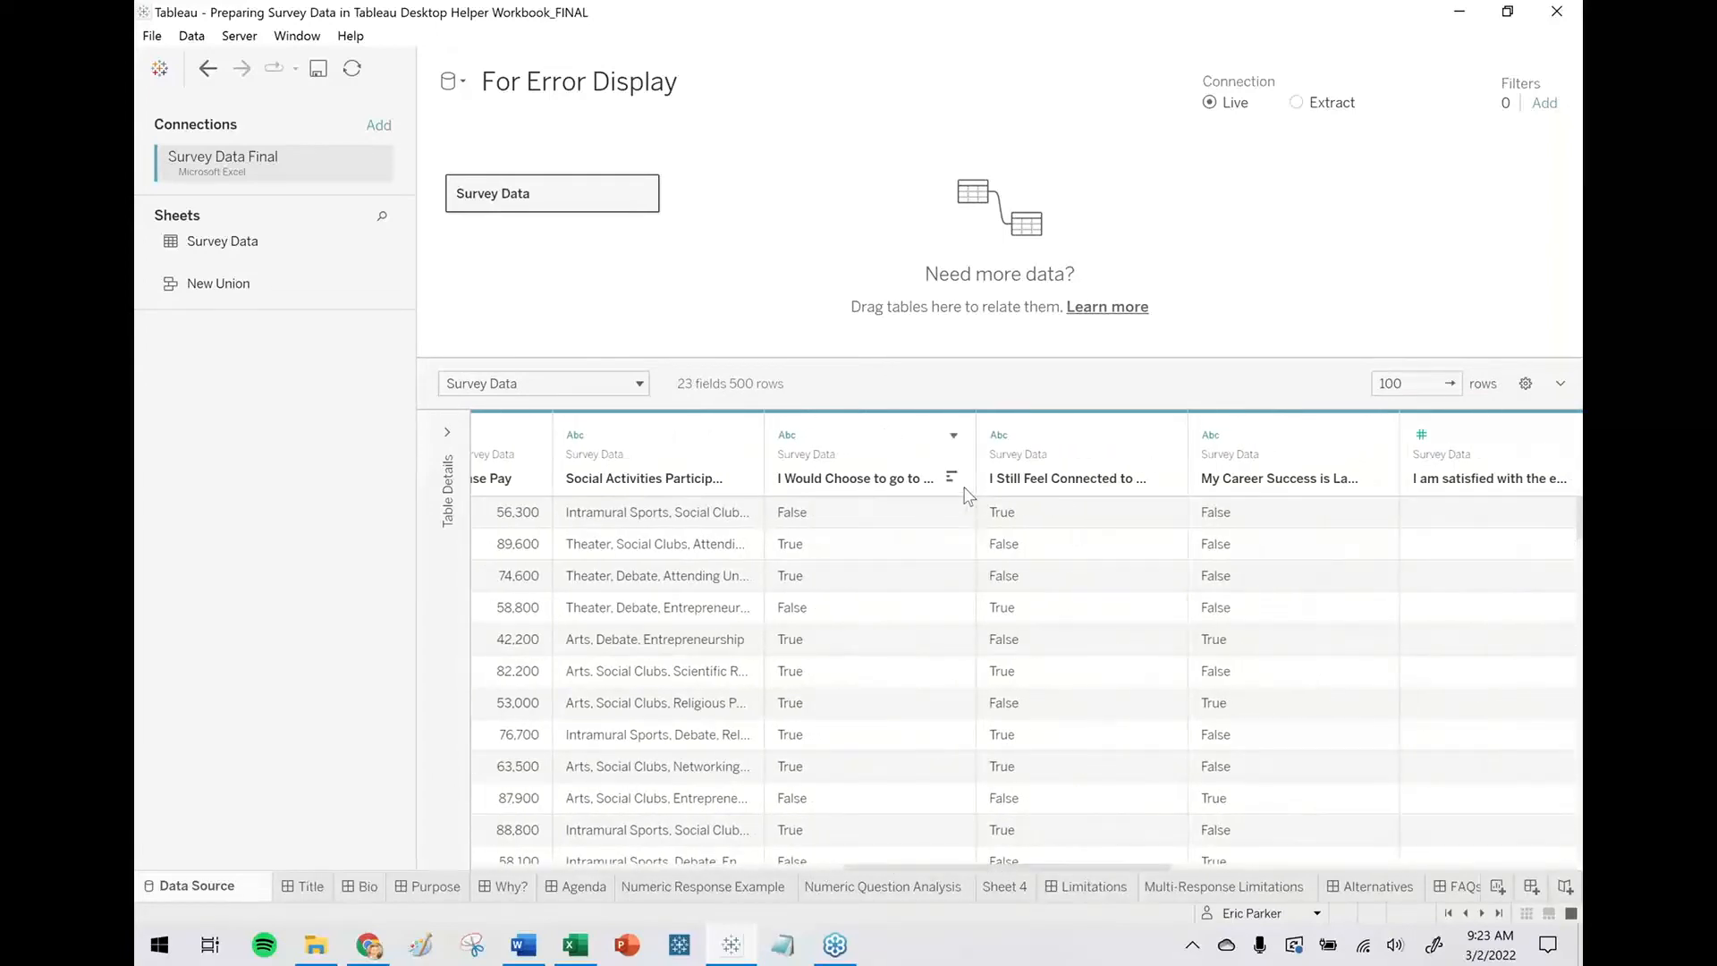
left_click_drag(1181, 465, 1188, 535)
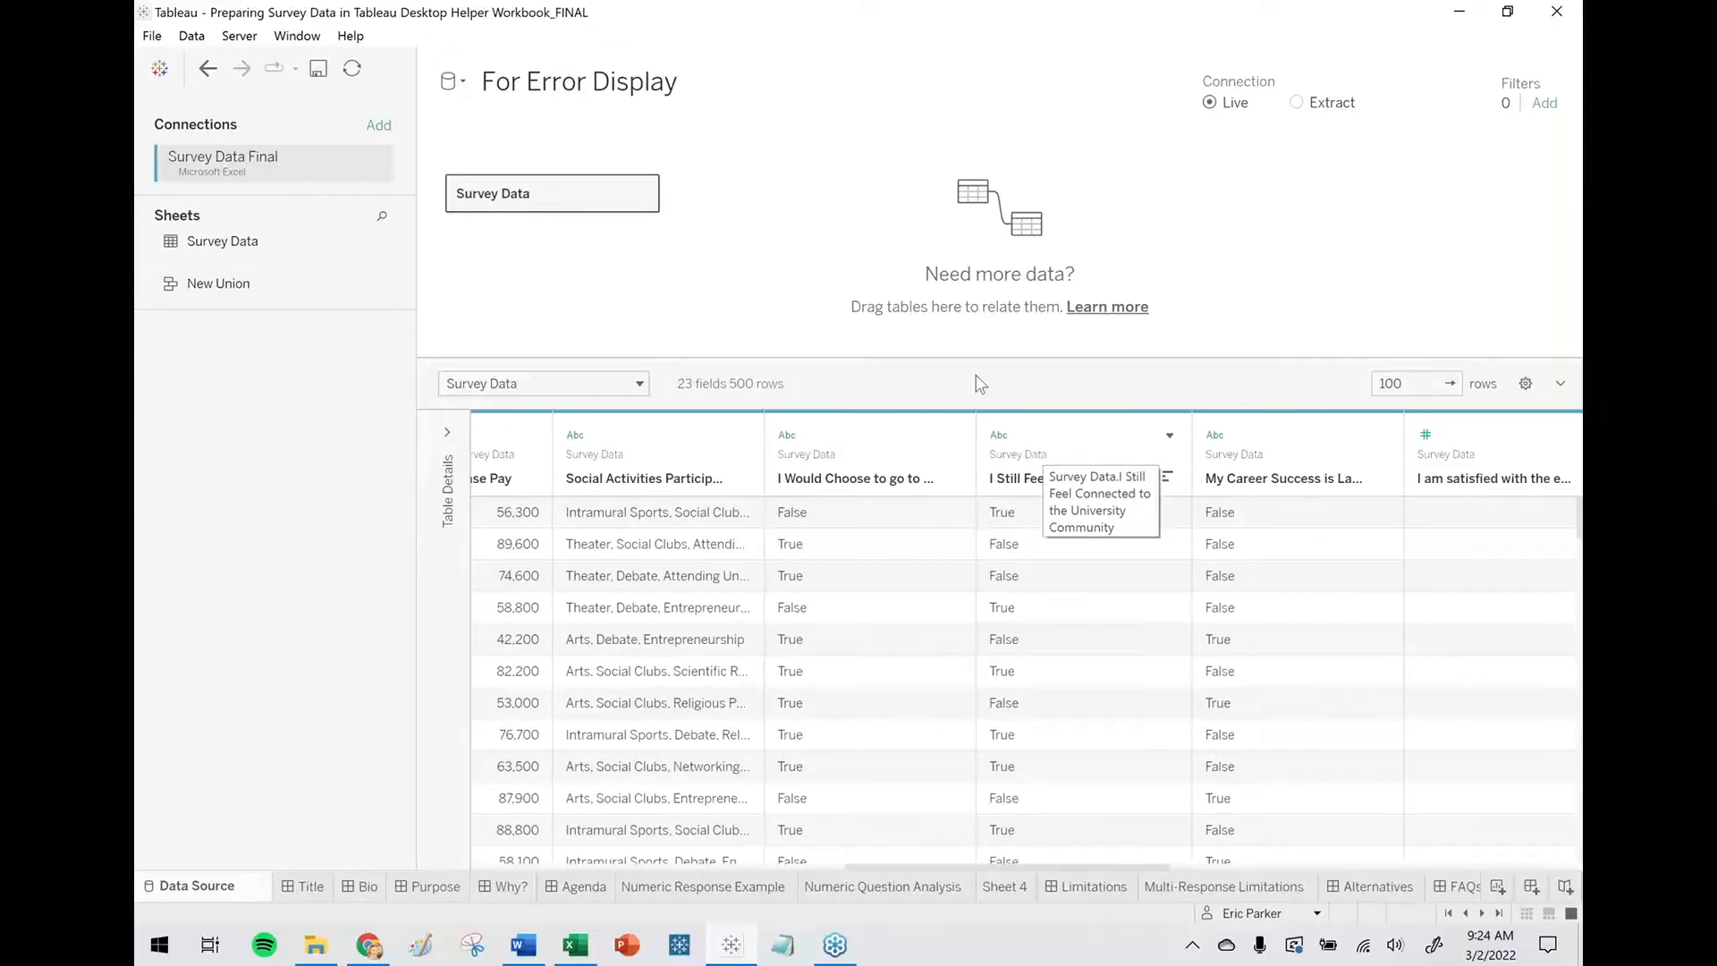
left_click(1170, 438)
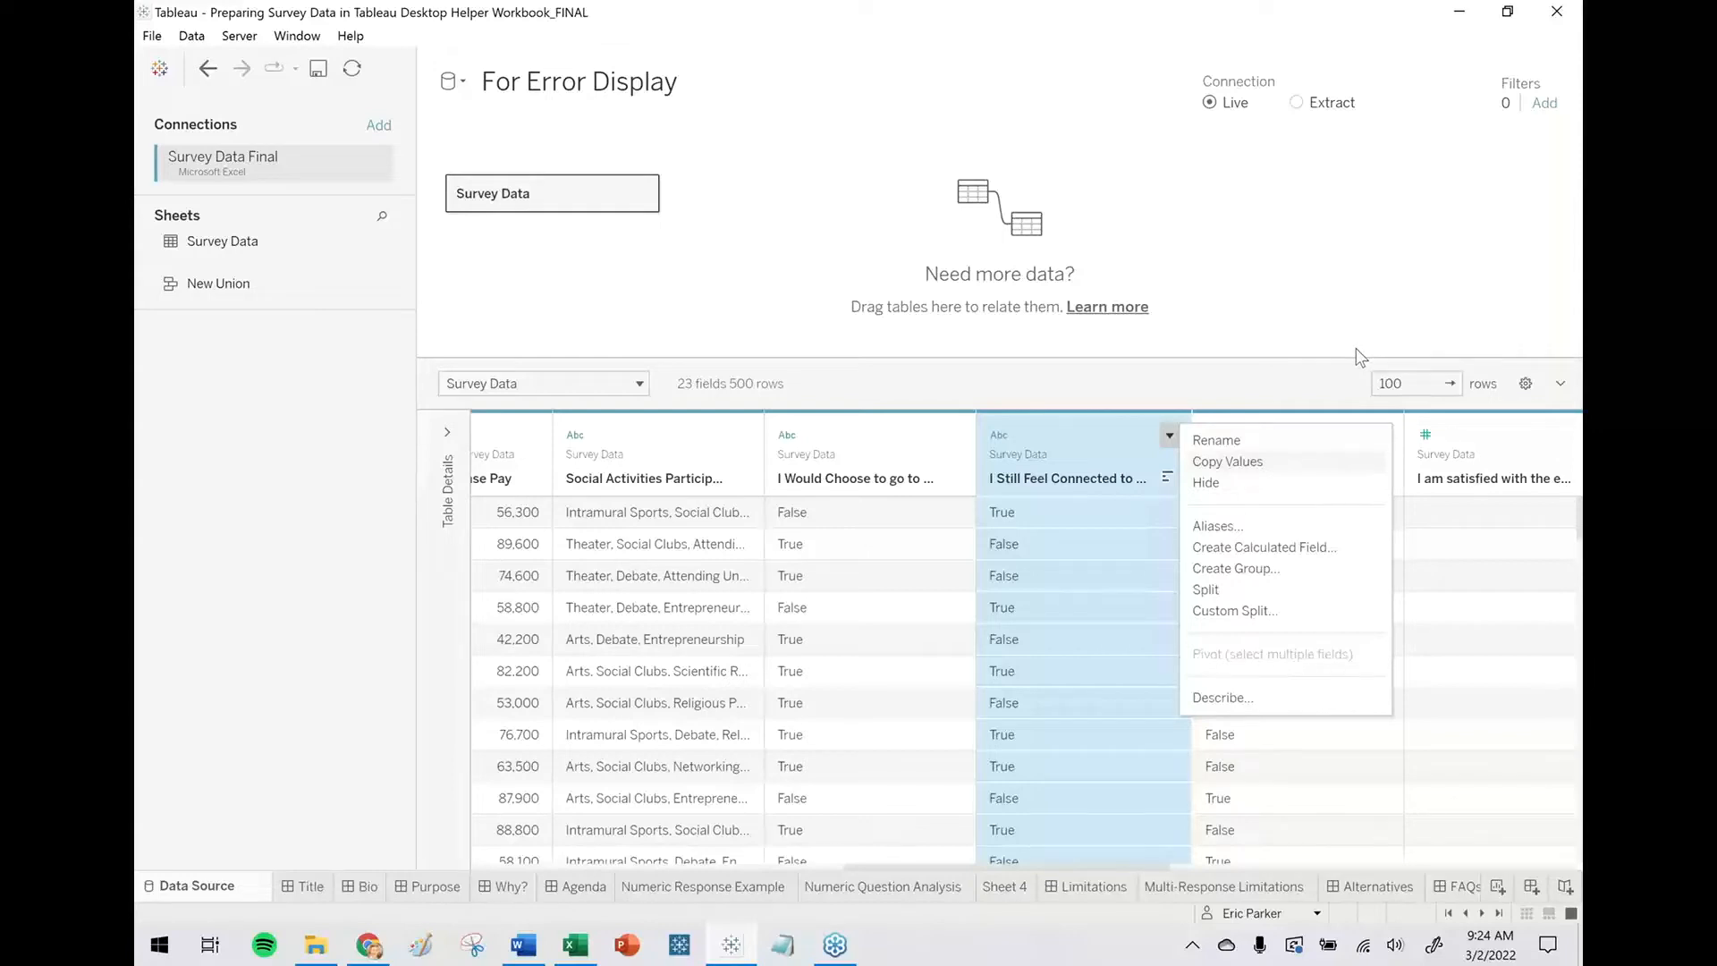
left_click(1274, 315)
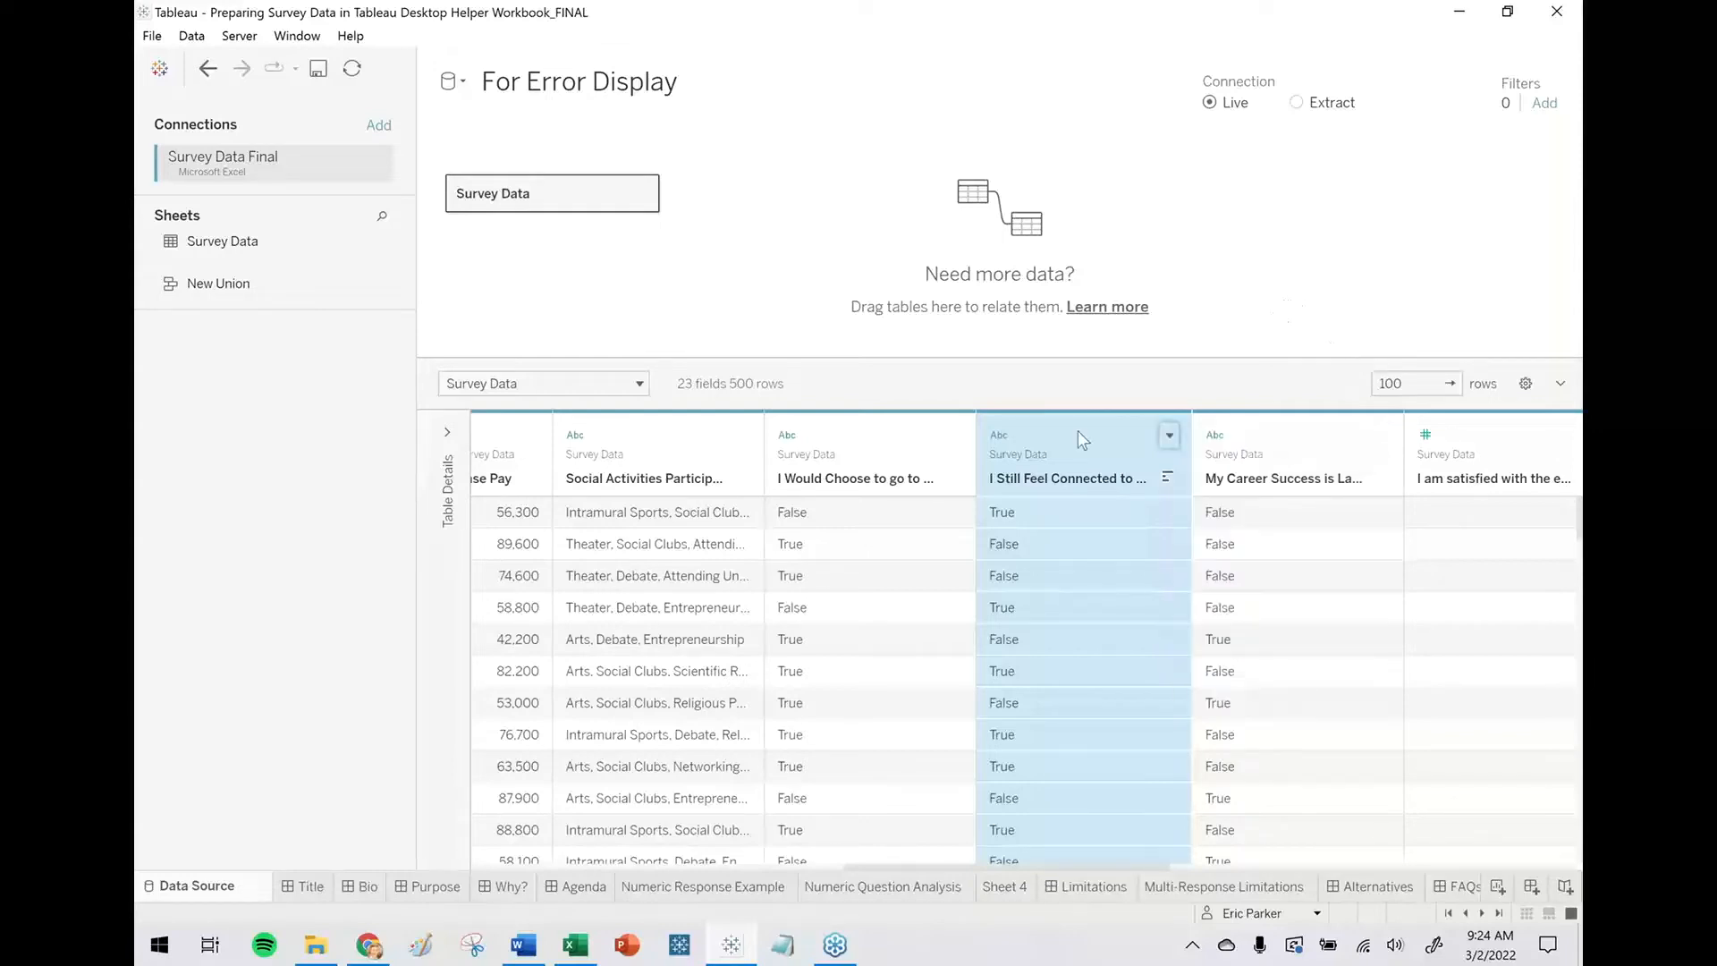
On Sheet 4, widen the data pane and duplicate the I Still Feel Connected to the University Community field.
left_click(1002, 885)
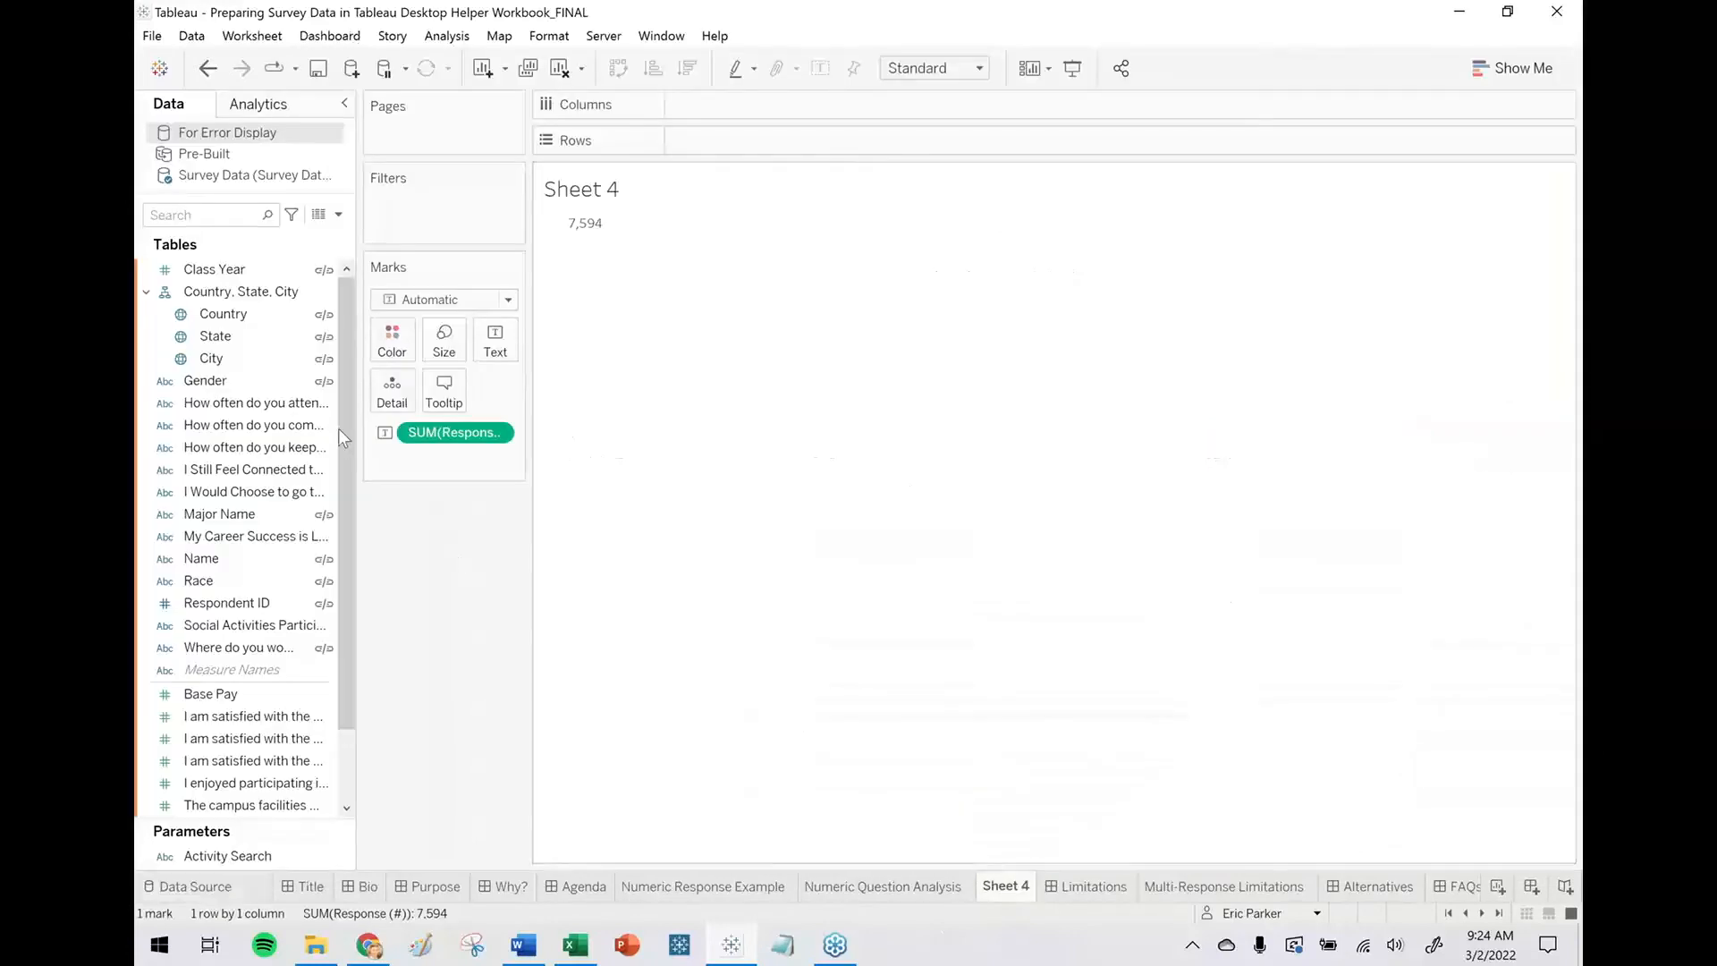
left_click_drag(358, 474, 464, 474)
left_click(322, 479)
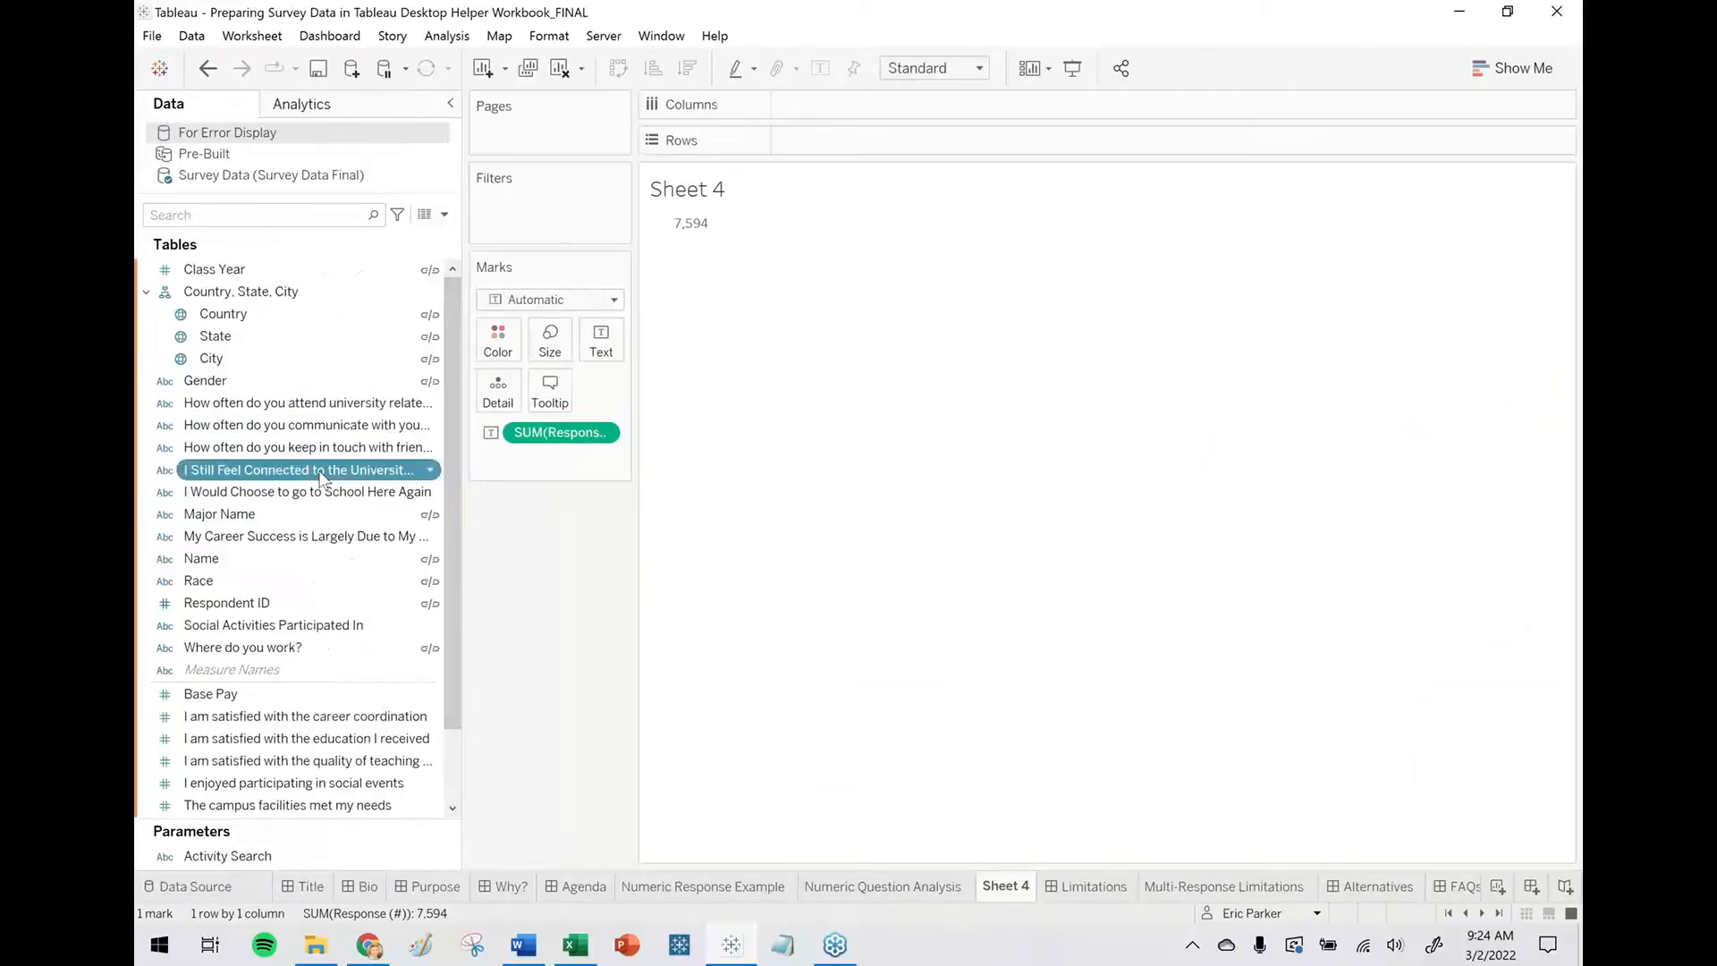
right_click(320, 478)
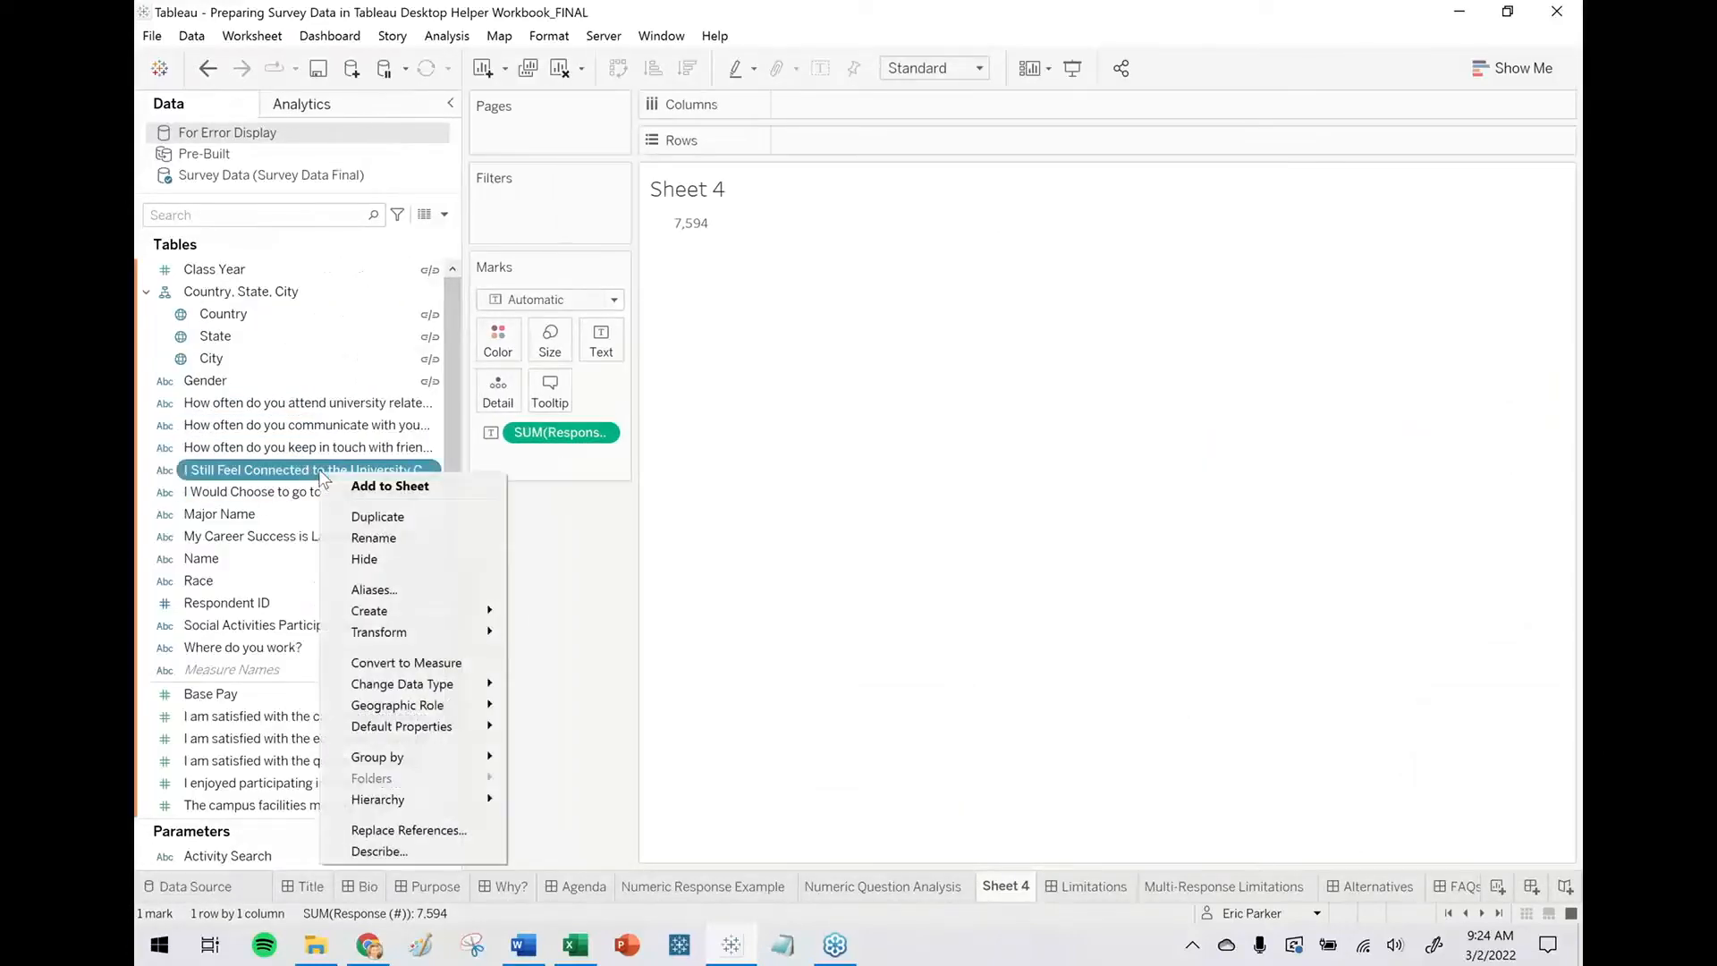
left_click(373, 515)
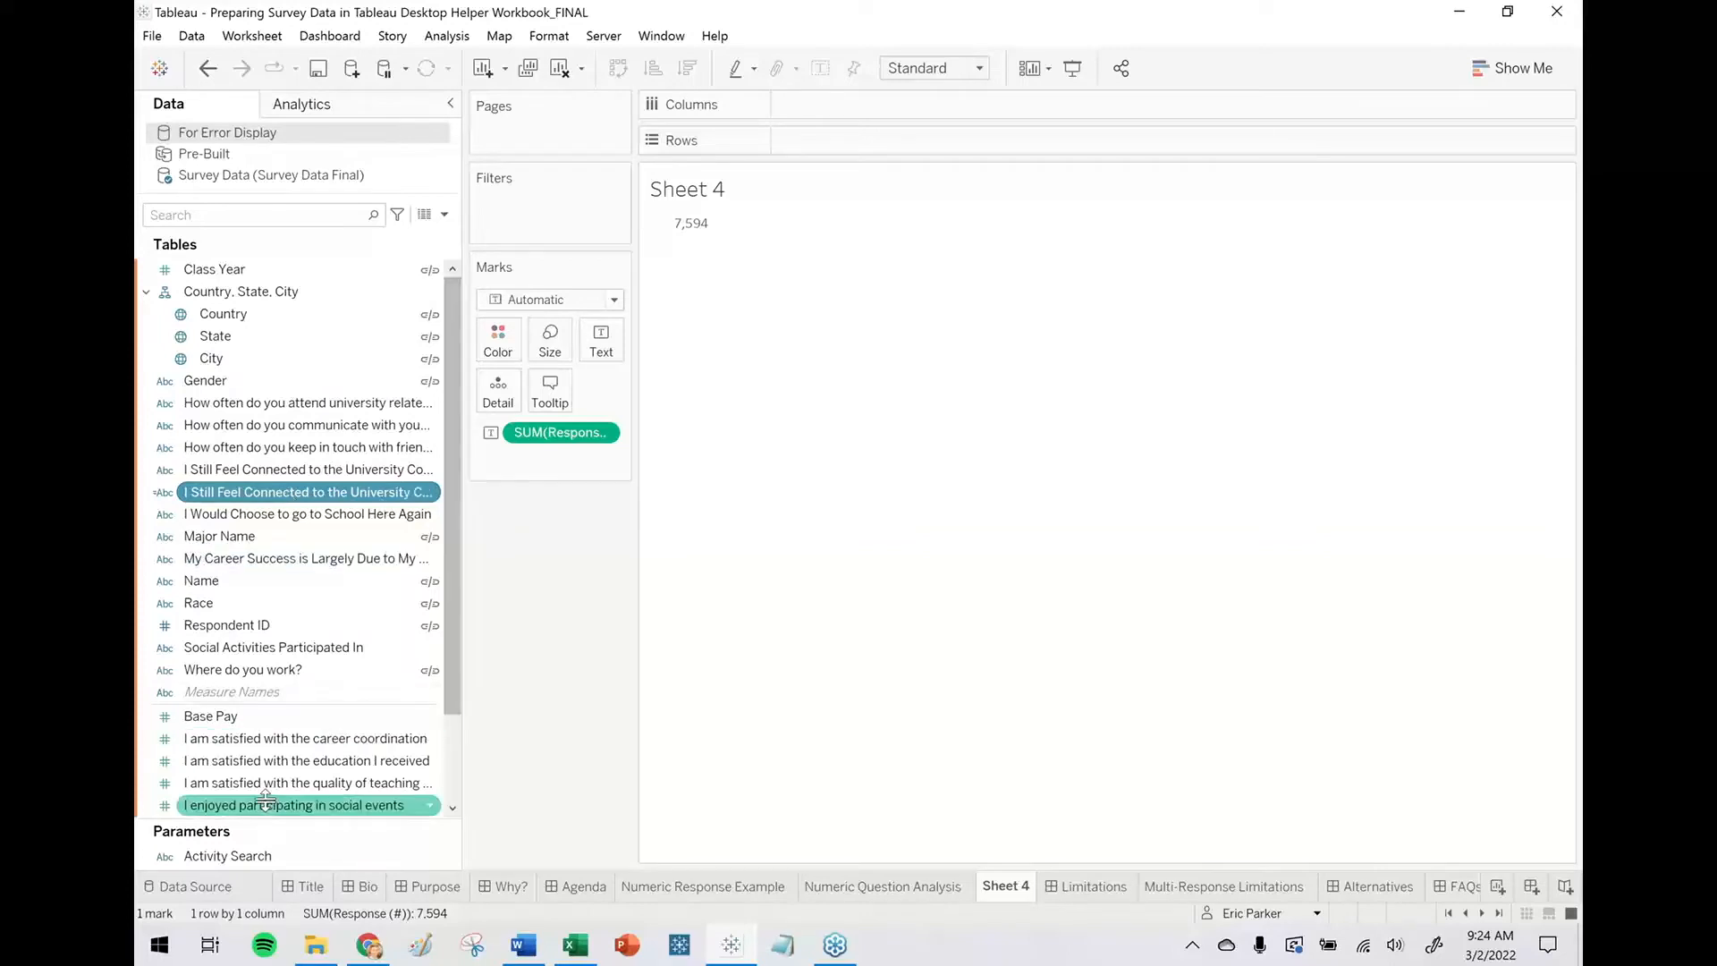
On the data source page, select all survey question columns from Social Activities Participated In onward, excluding the duplicated calculation.
left_click(224, 885)
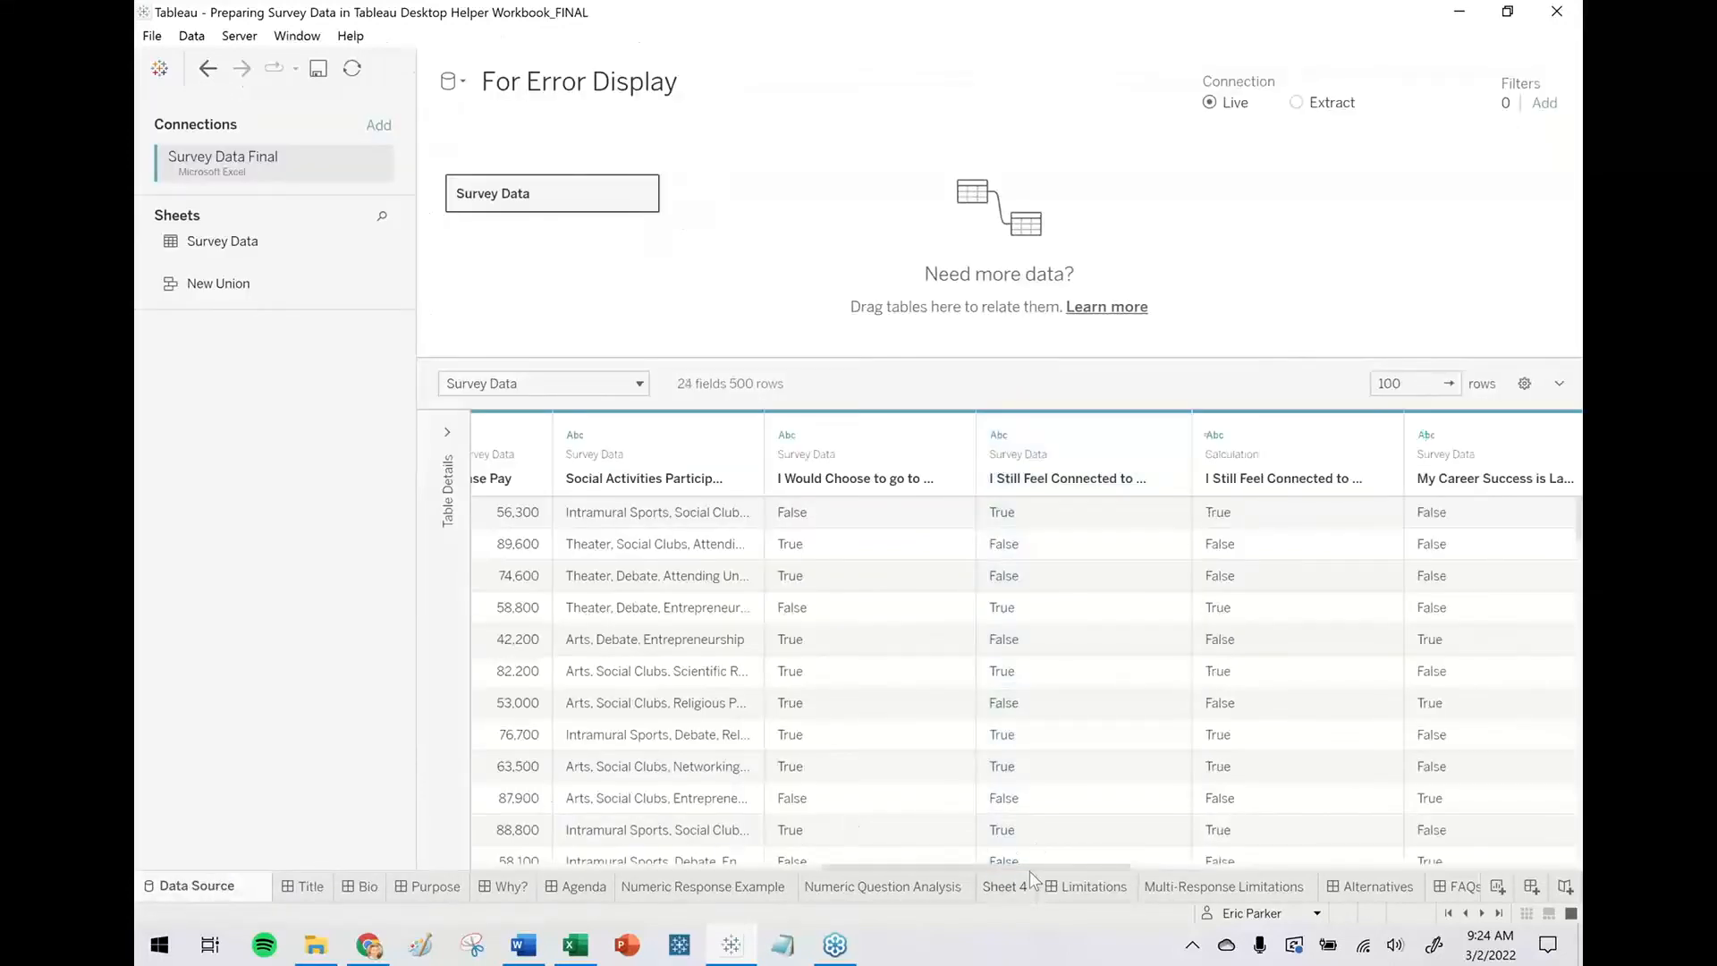
left_click(684, 466)
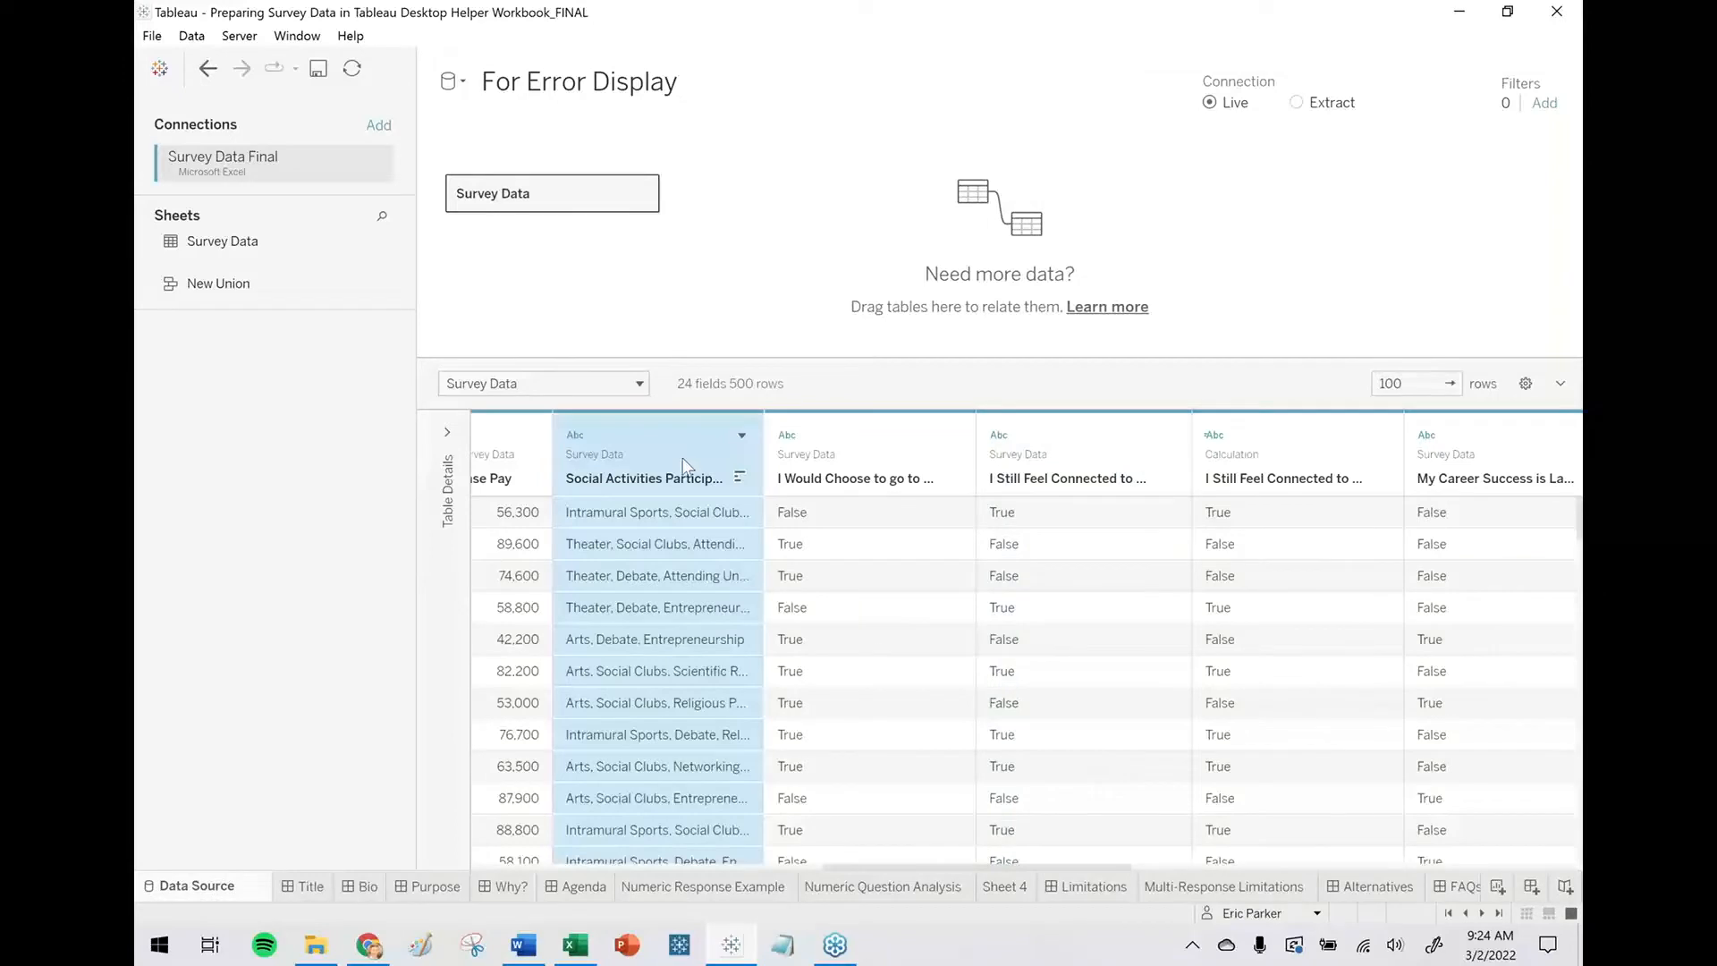
left_click_drag(971, 867, 1033, 864)
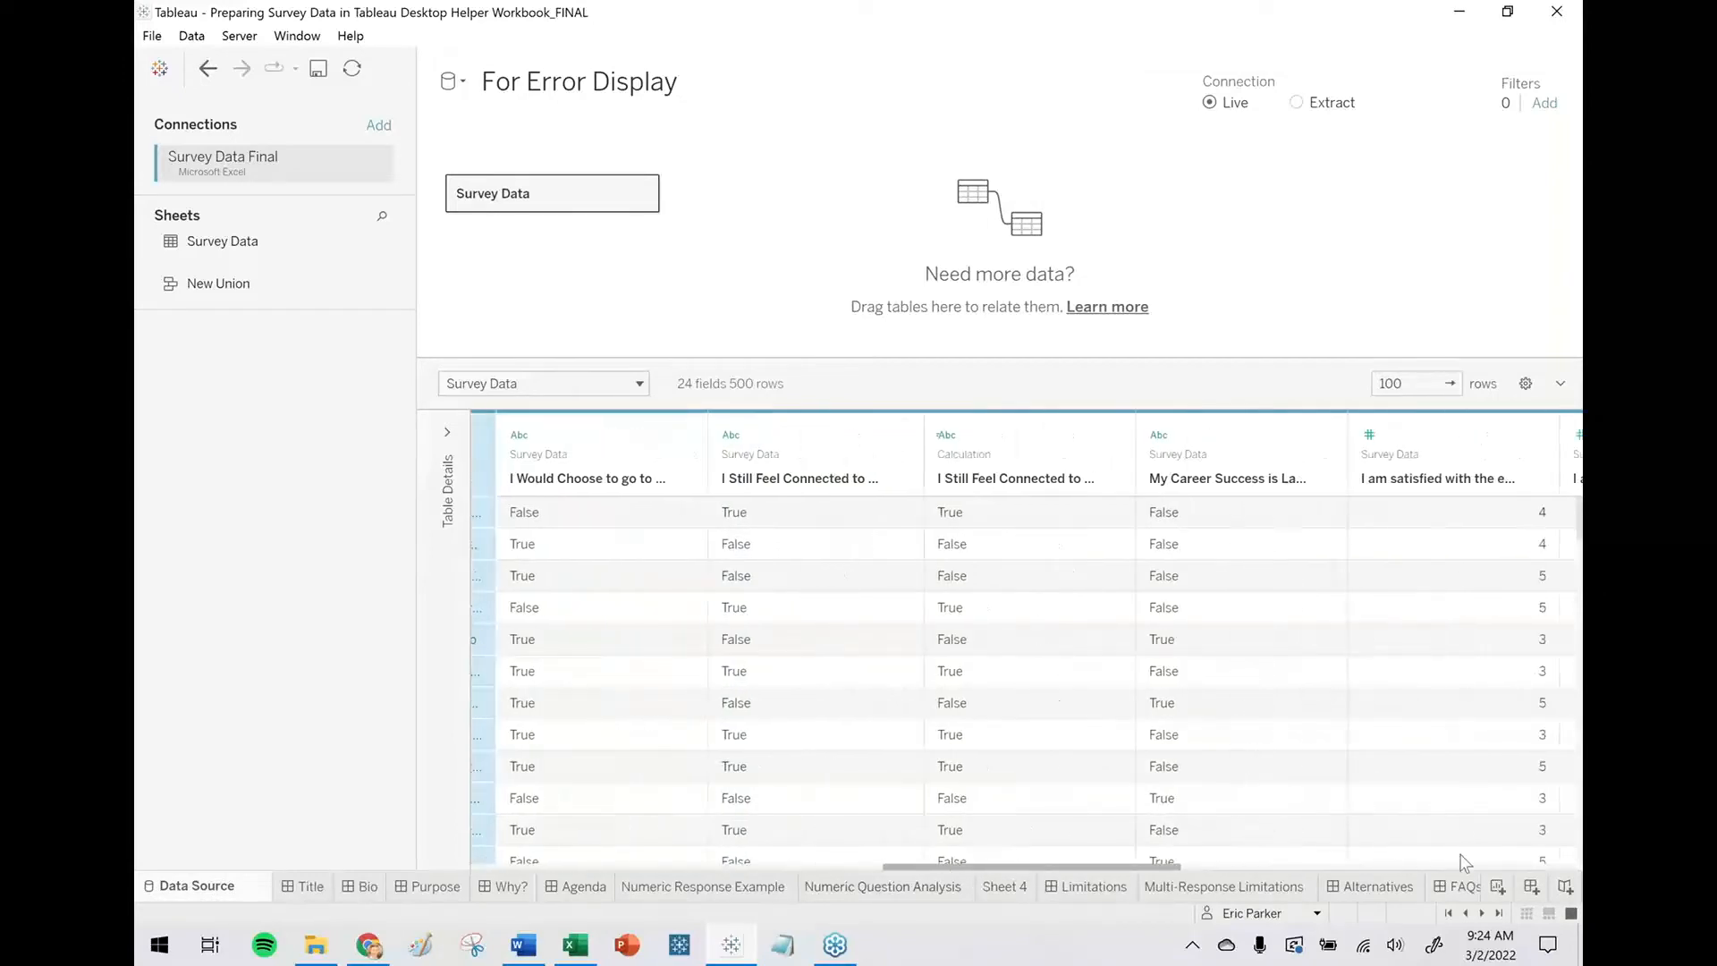
left_click(1465, 863)
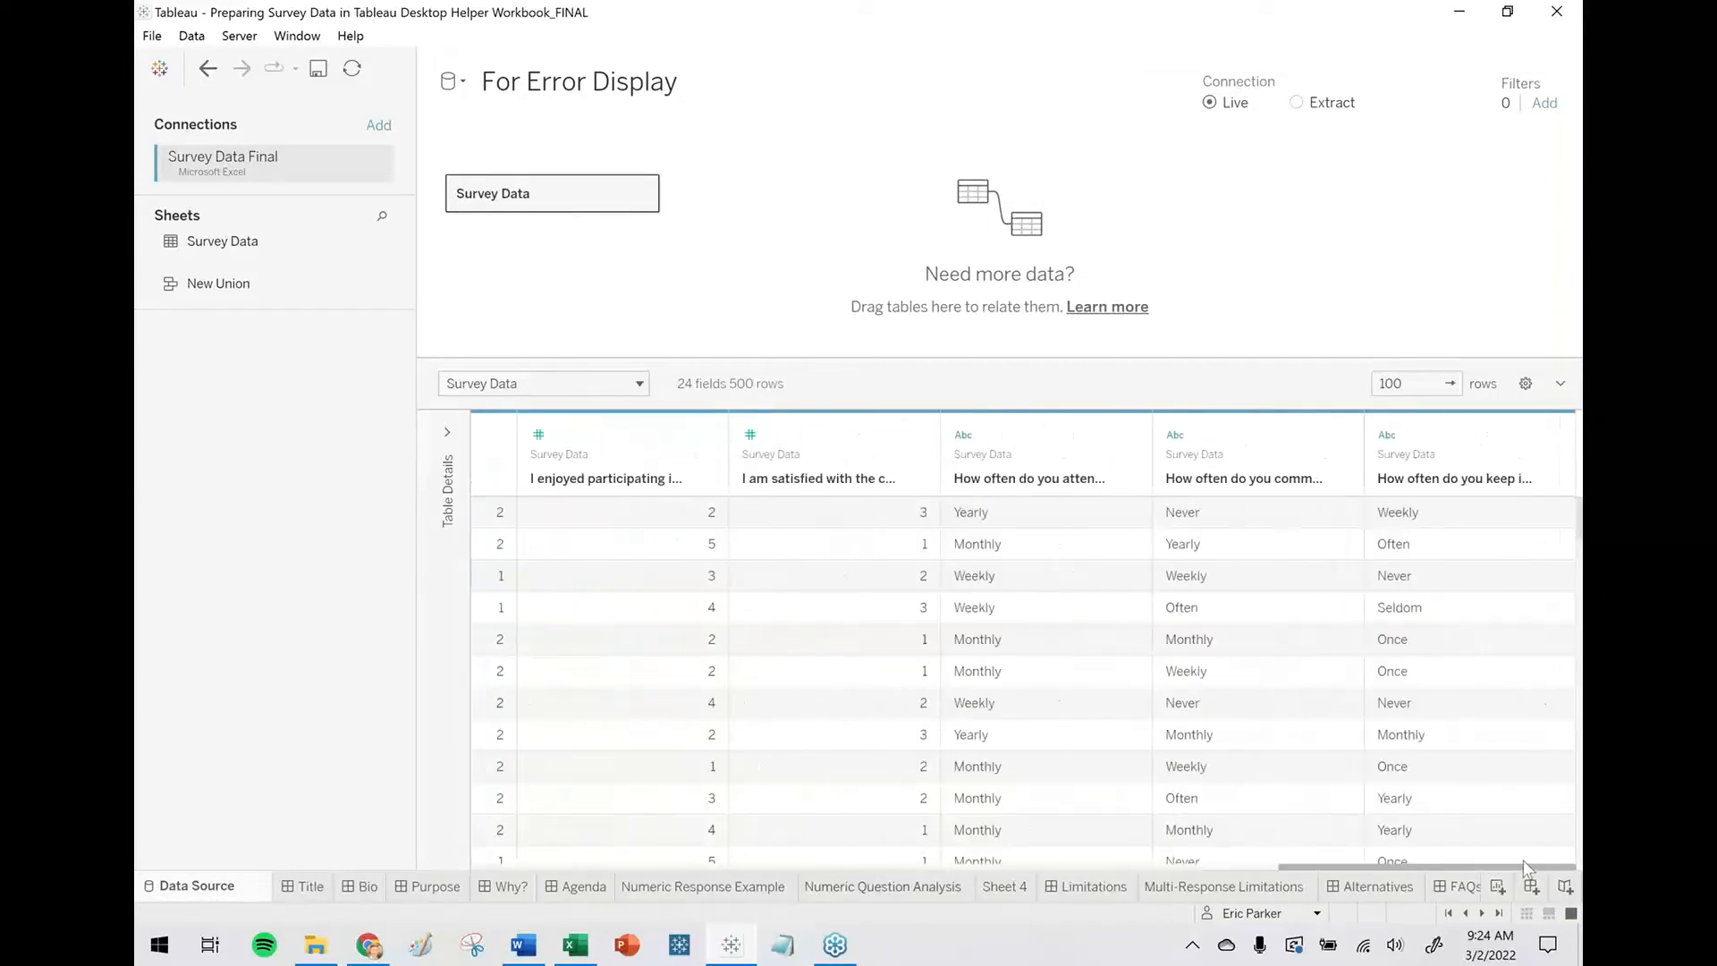
left_click(1474, 441, "shift")
left_click_drag(1284, 867, 894, 809)
left_click(1135, 431, "ctrl")
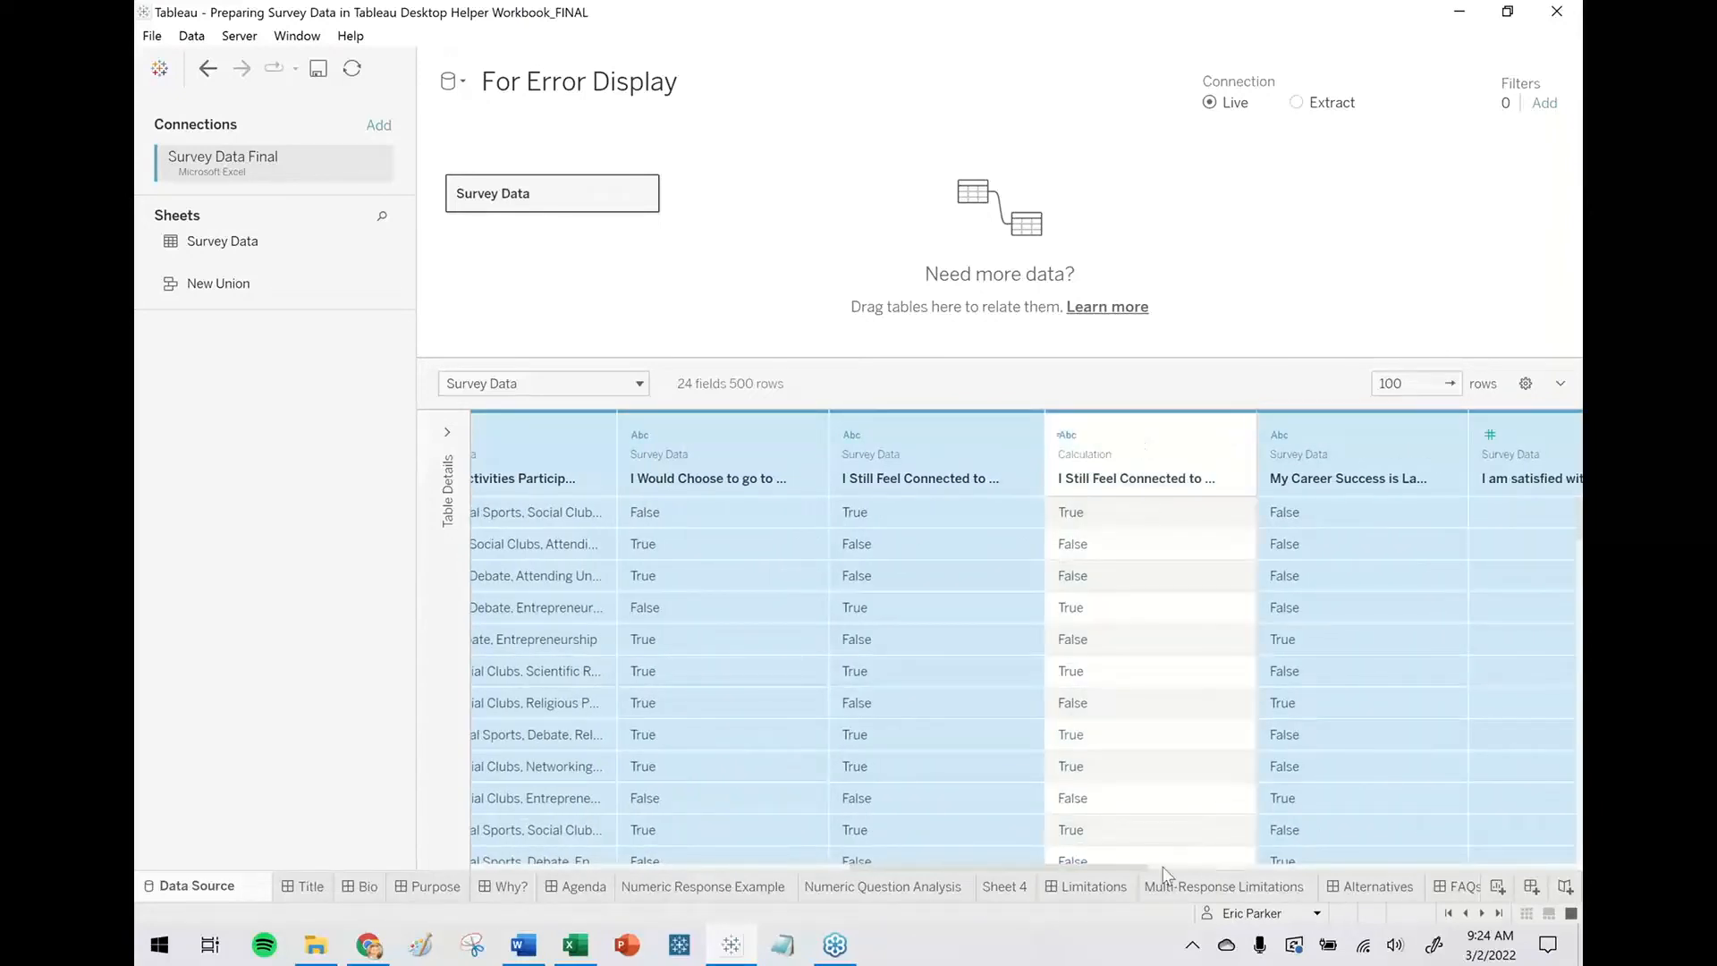
Pivot the selected survey question columns of the For Error Display data source.
left_click_drag(1143, 875, 1550, 651)
left_click(1567, 184)
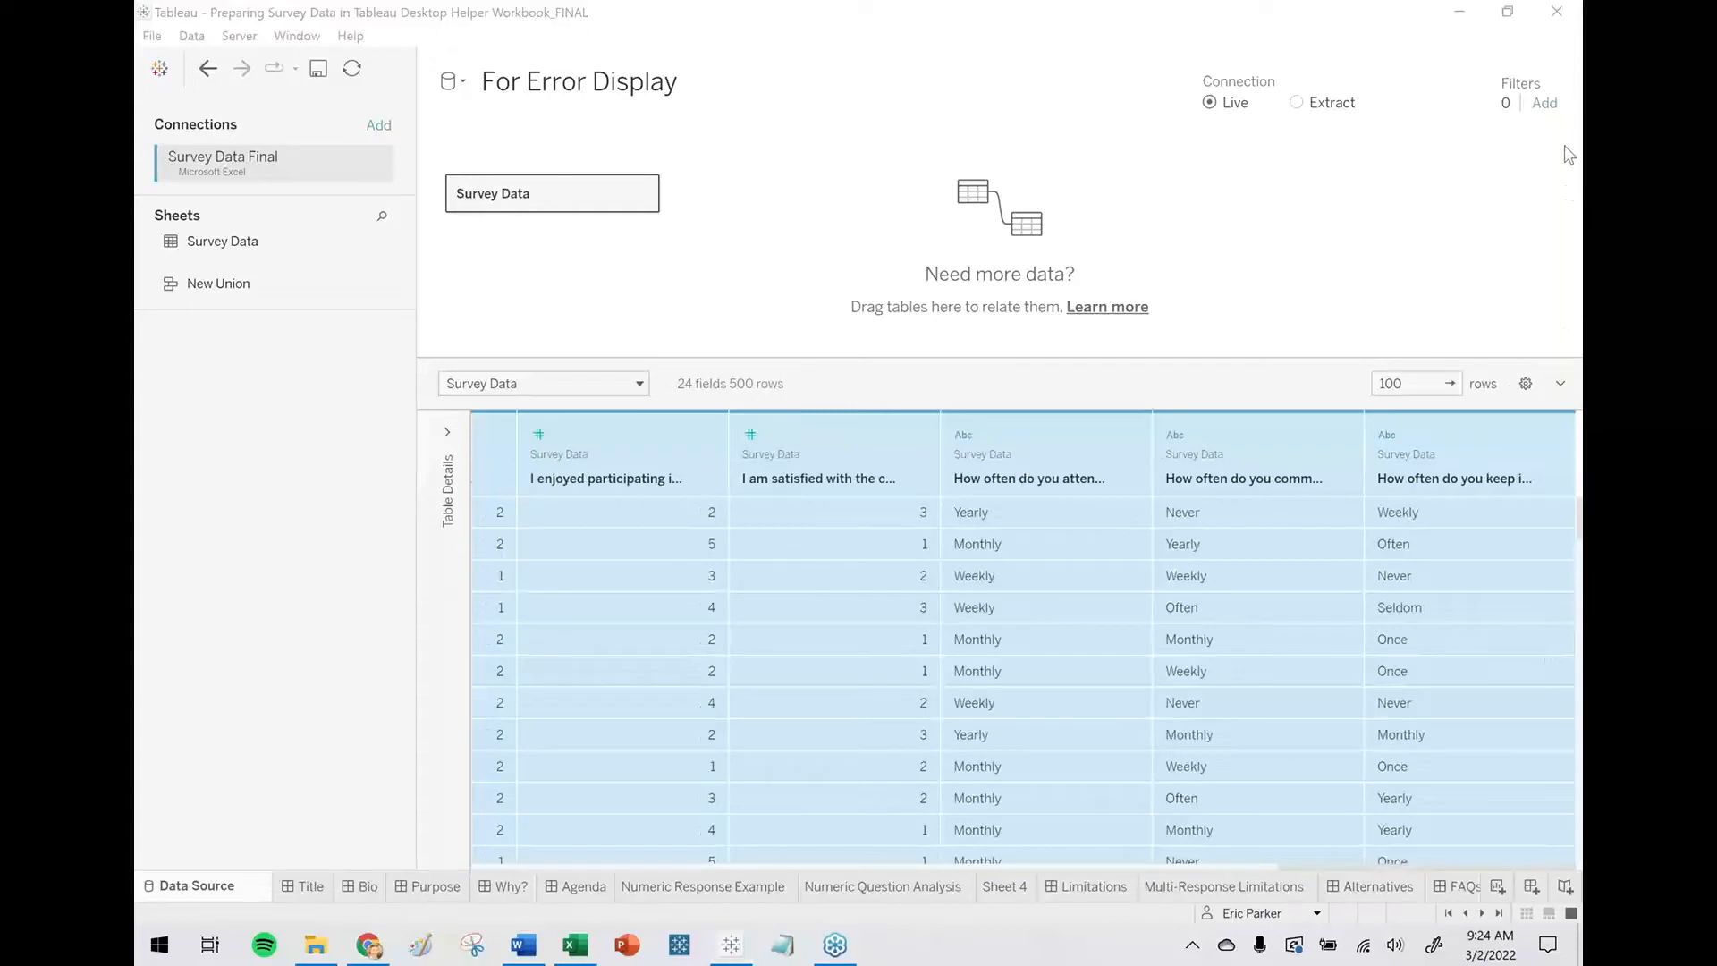
left_click(1565, 391)
left_click(1562, 387)
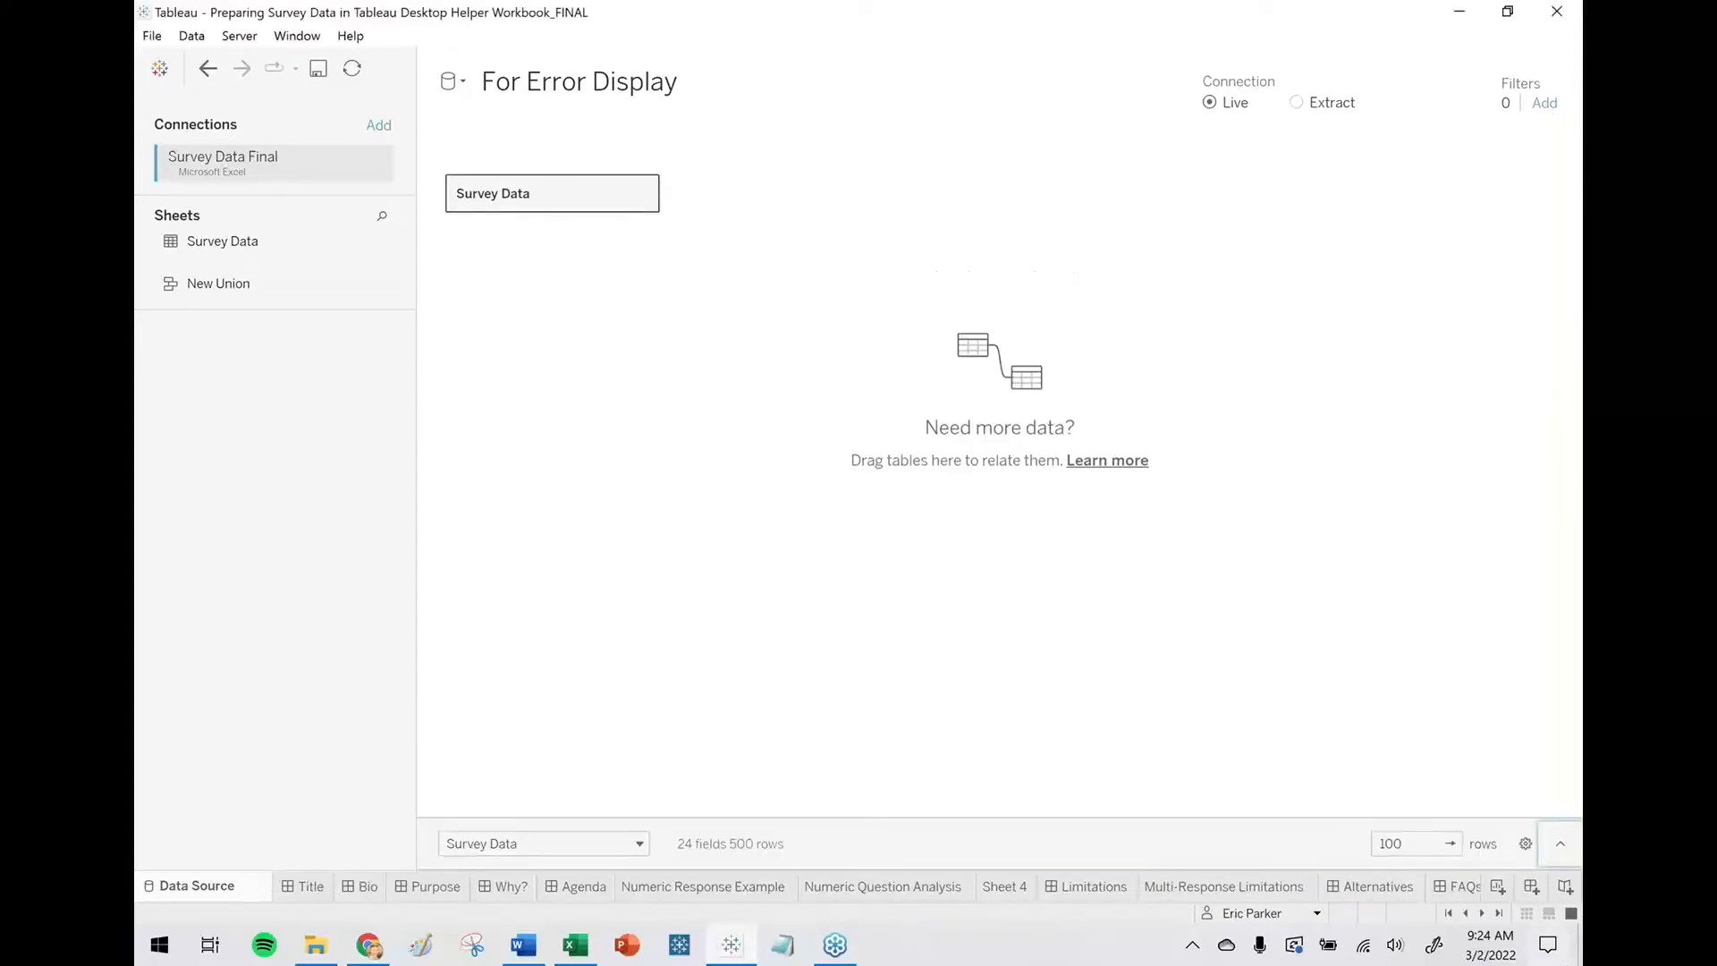
left_click(1565, 857)
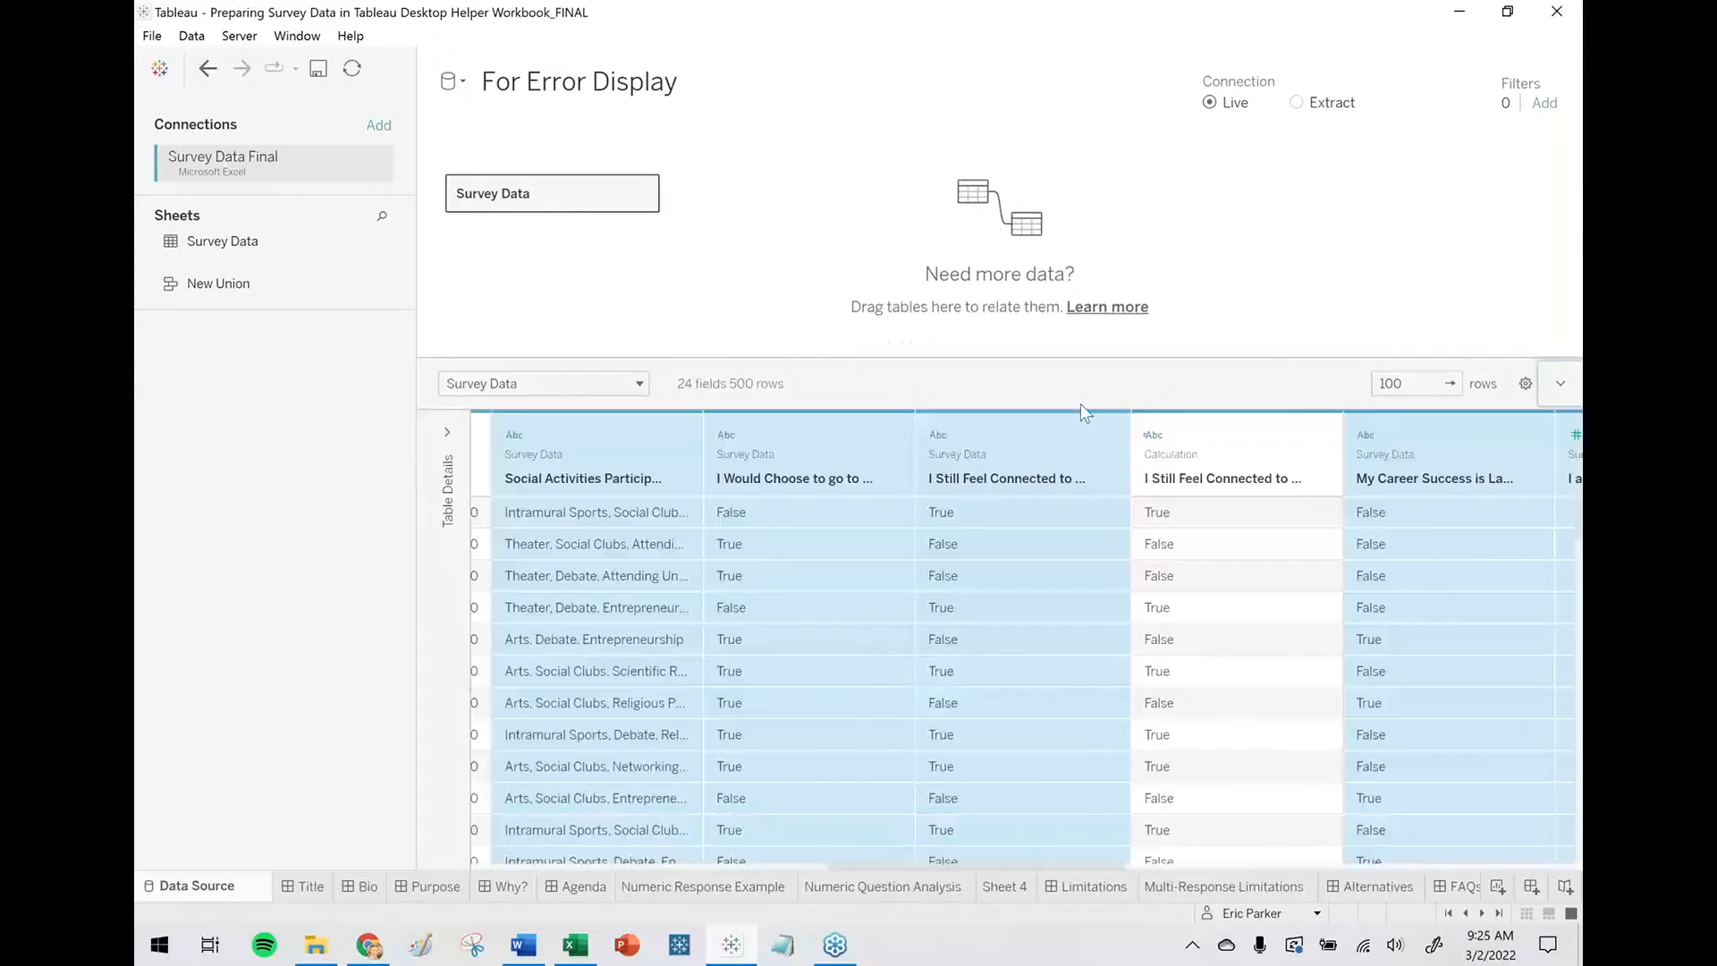
left_click(1108, 436)
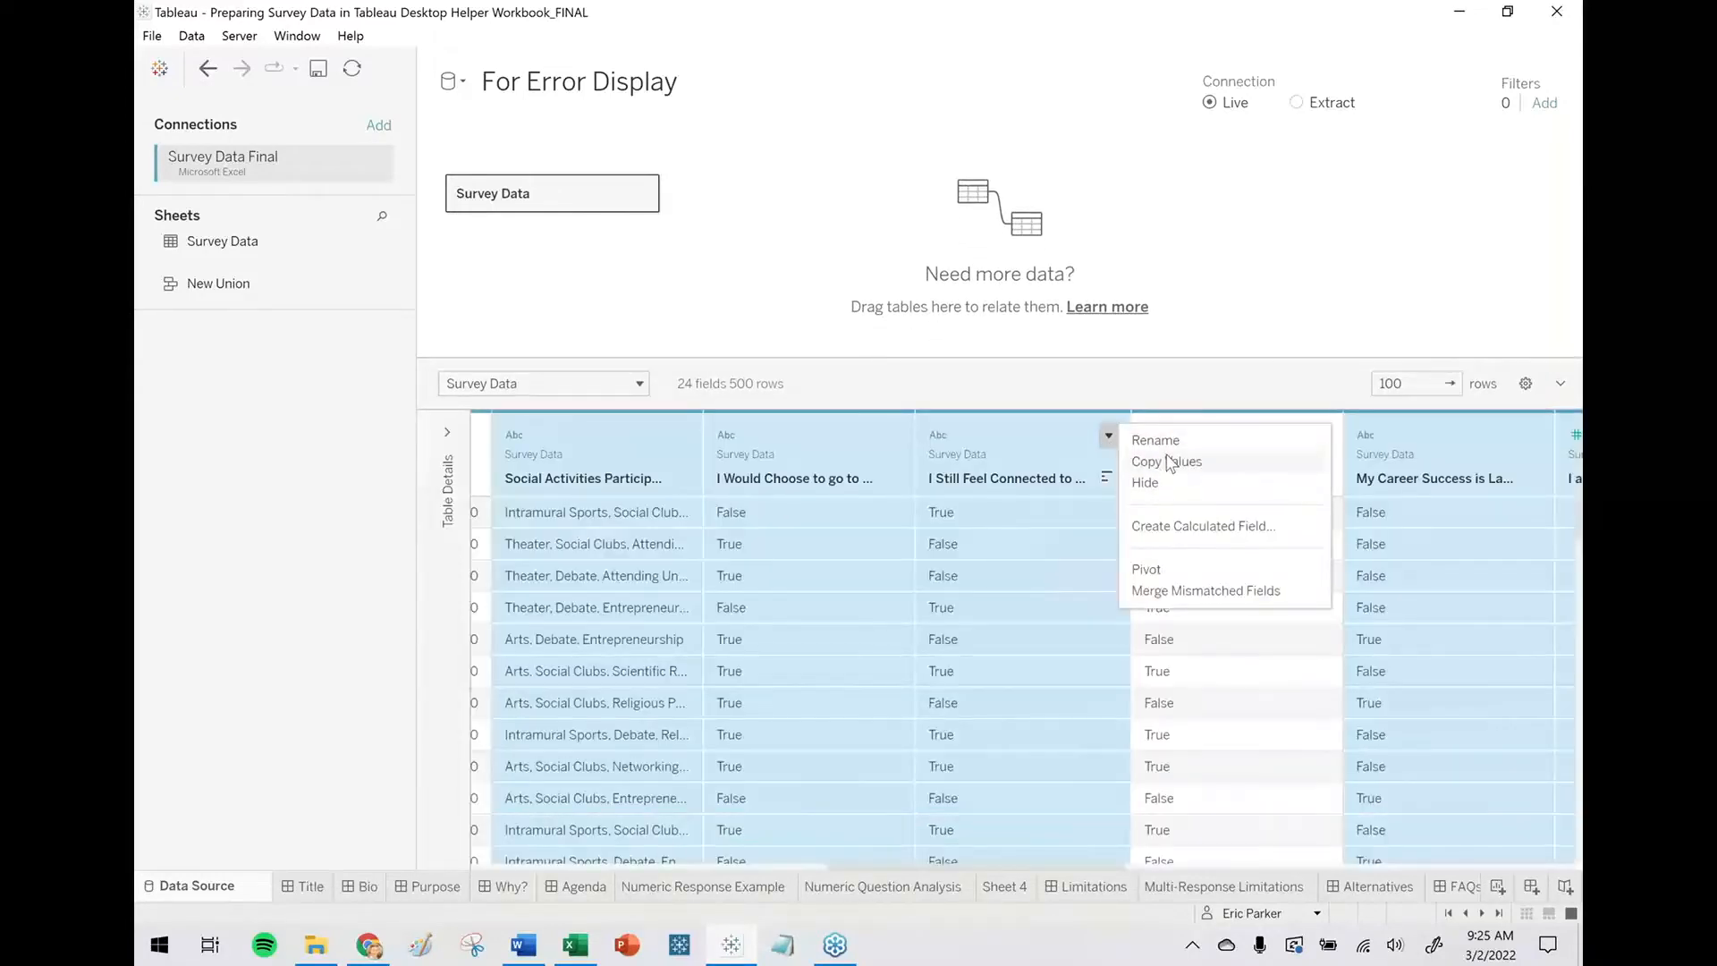
left_click(1160, 570)
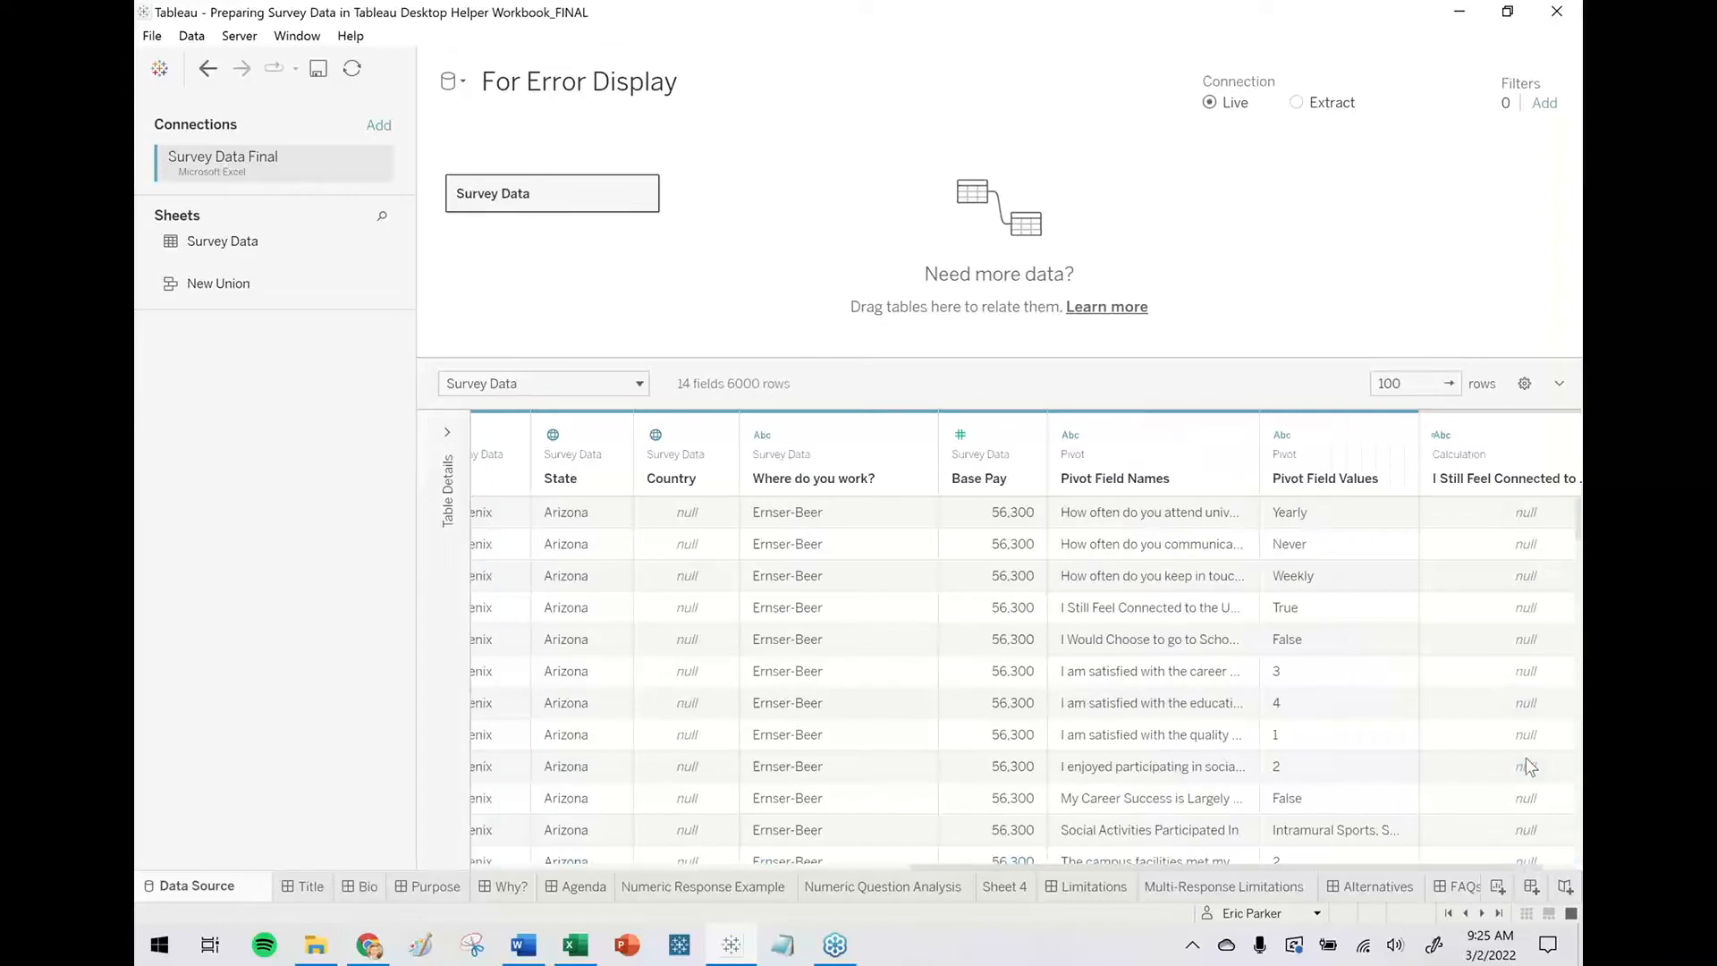
Inspect the duplicated I Still Feel Connected calculation beside a narrowed Pivot Field Values column, and undo the pivot.
left_click_drag(1089, 866, 1112, 863)
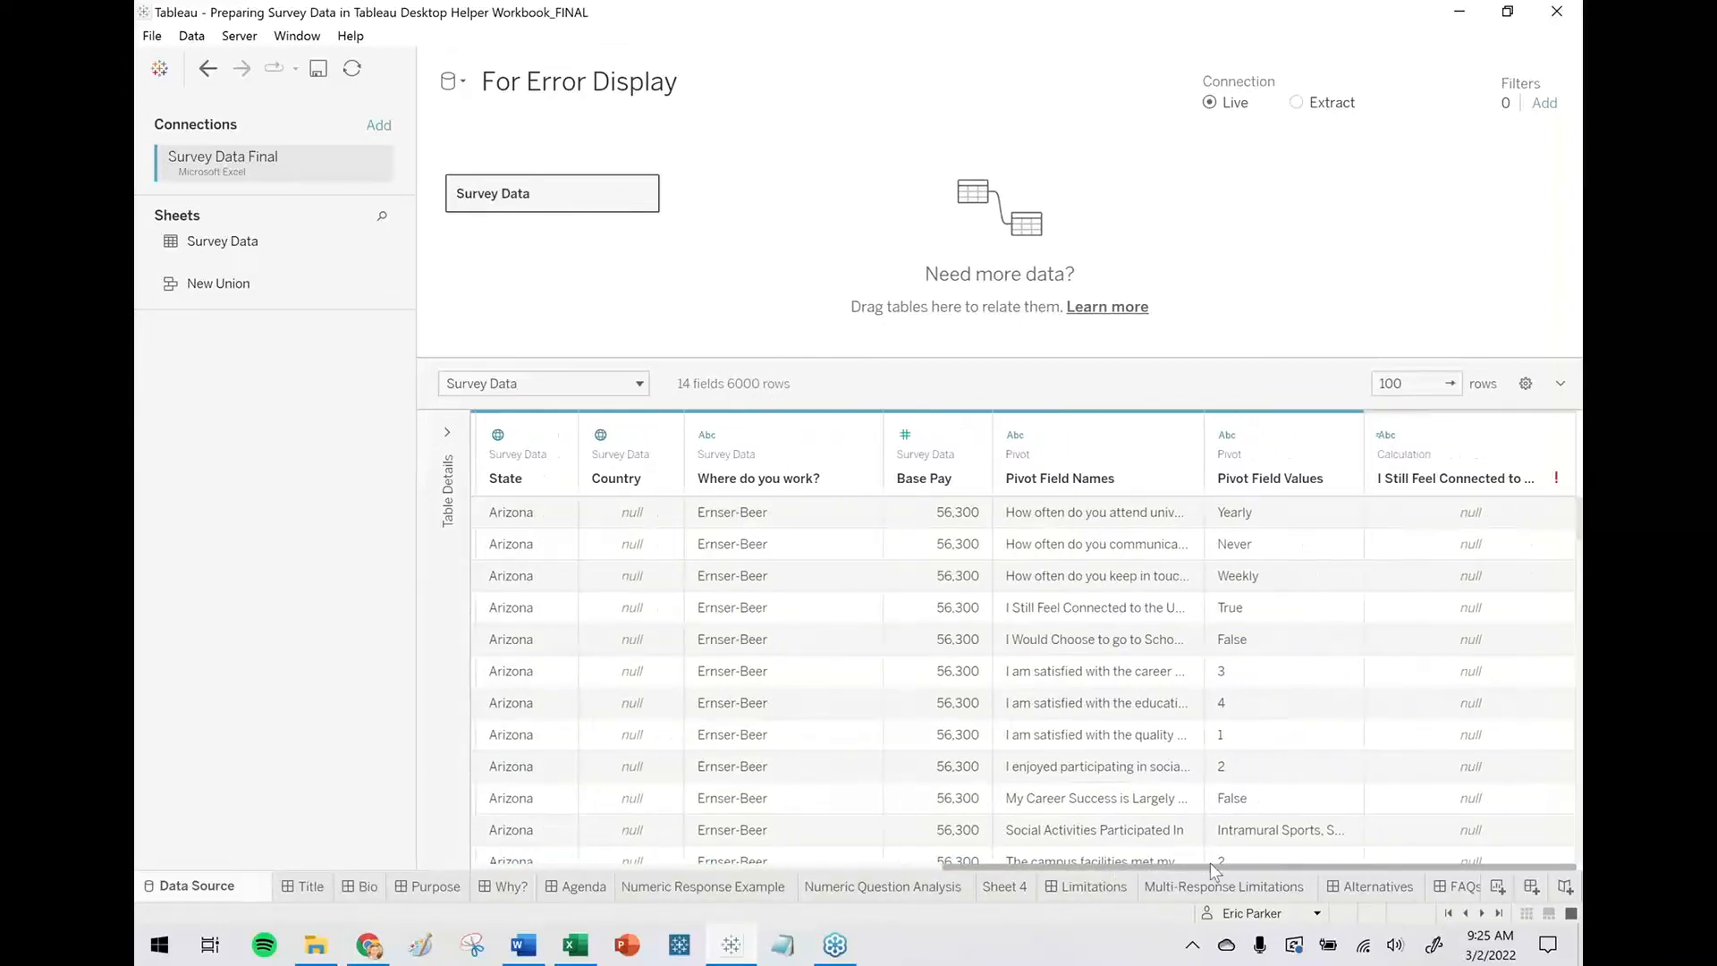
left_click(1429, 458)
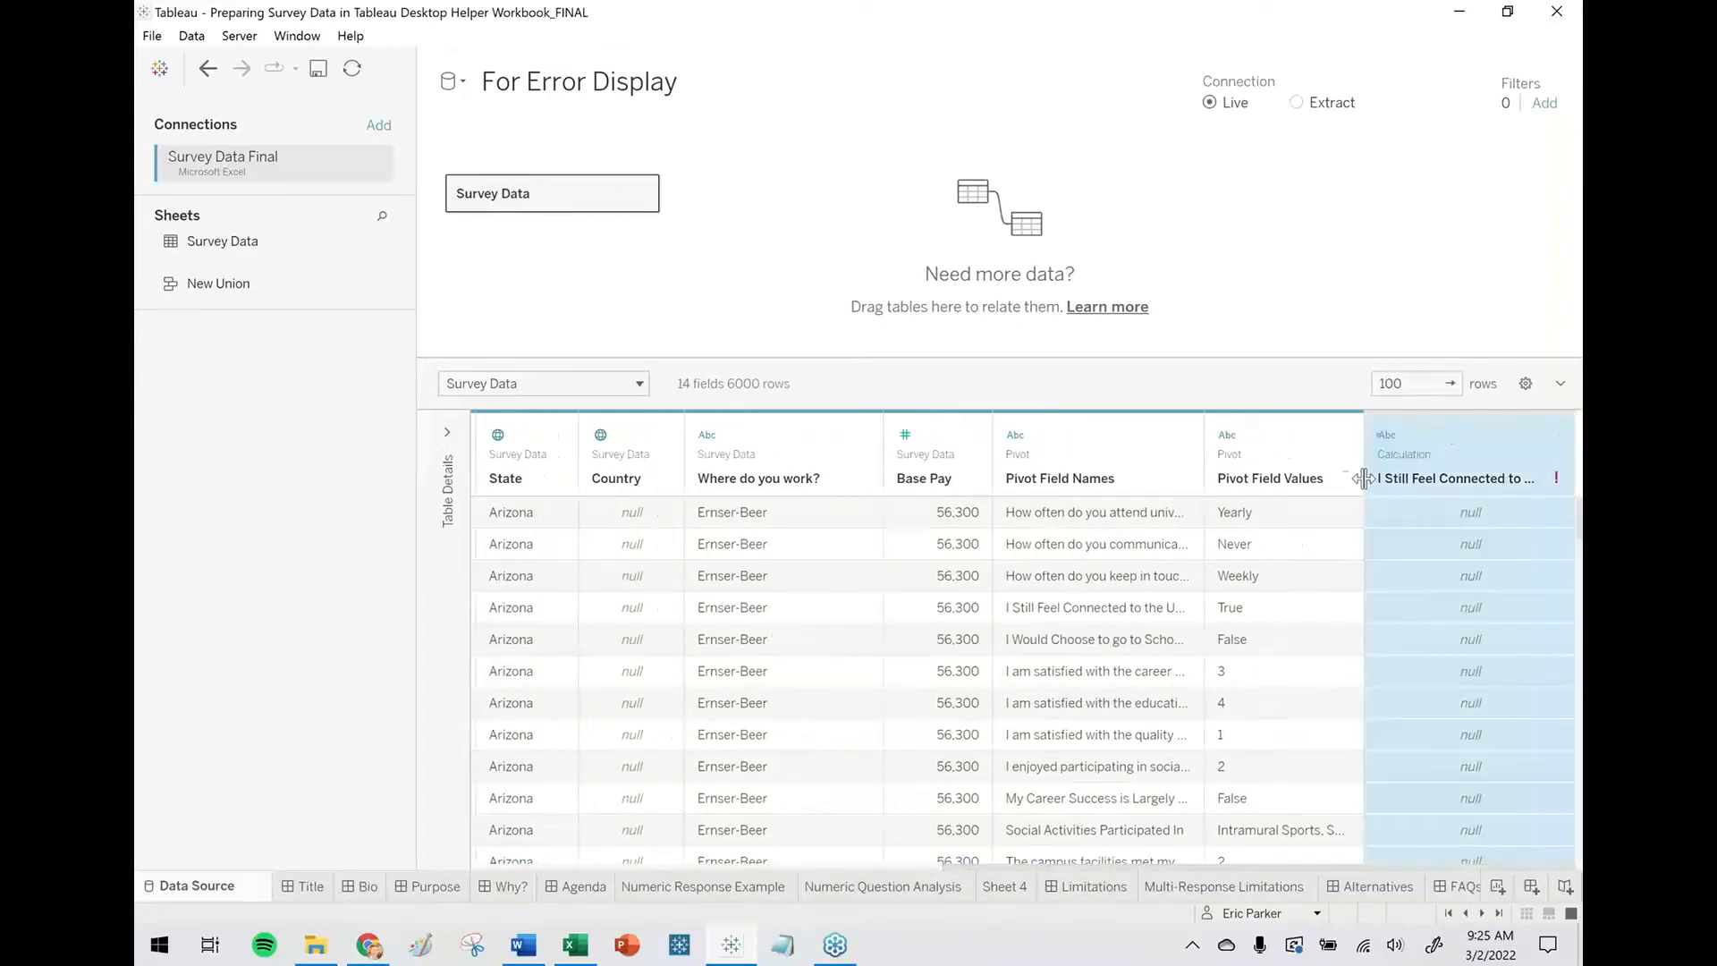
left_click_drag(1364, 479, 1234, 497)
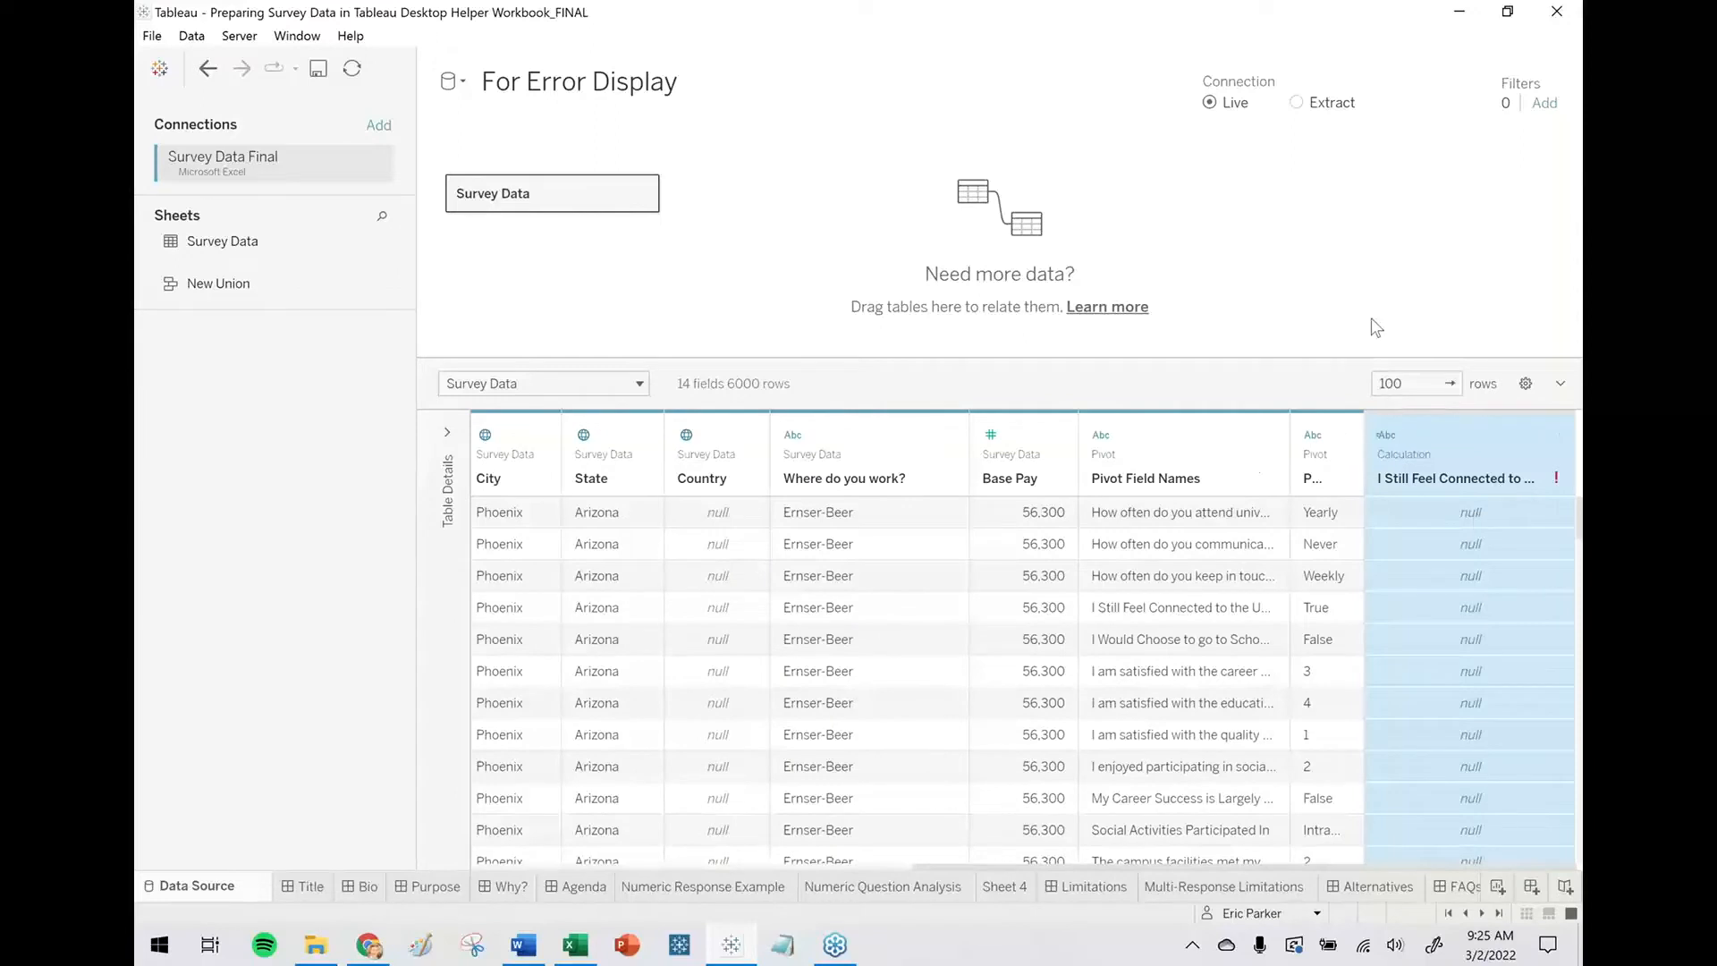
left_click(1503, 490)
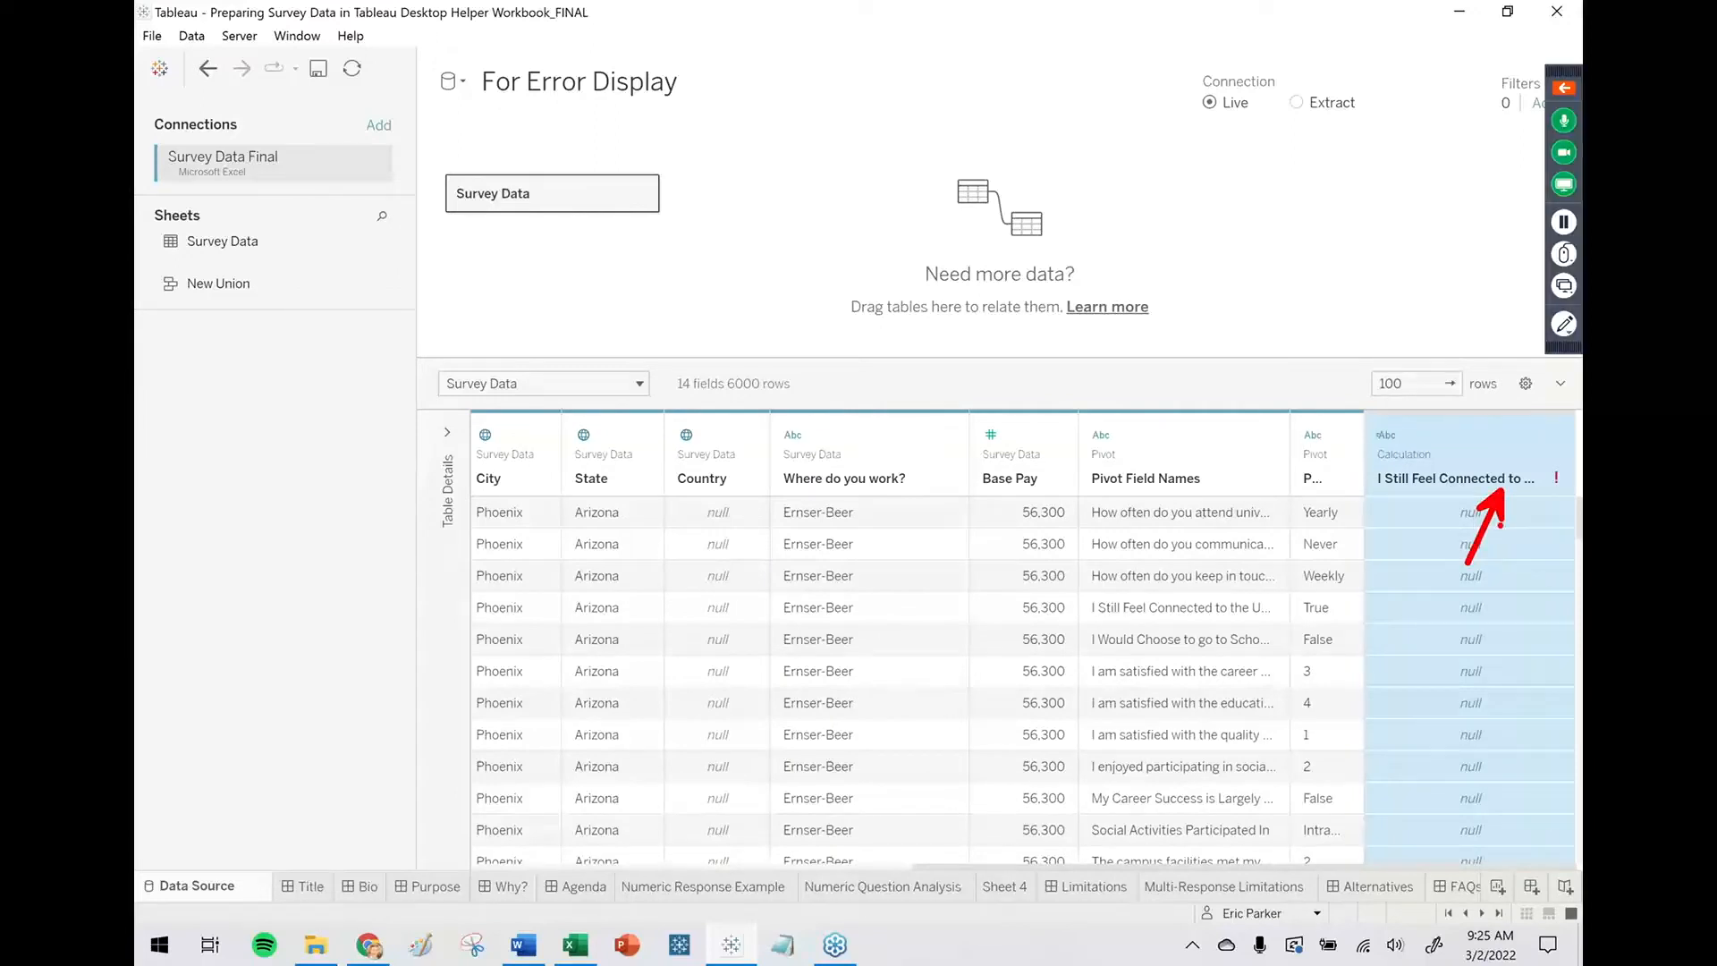
mouse_move(1563, 463)
left_mouse_down()
mouse_move(1541, 494)
mouse_move(1564, 461)
left_mouse_up()
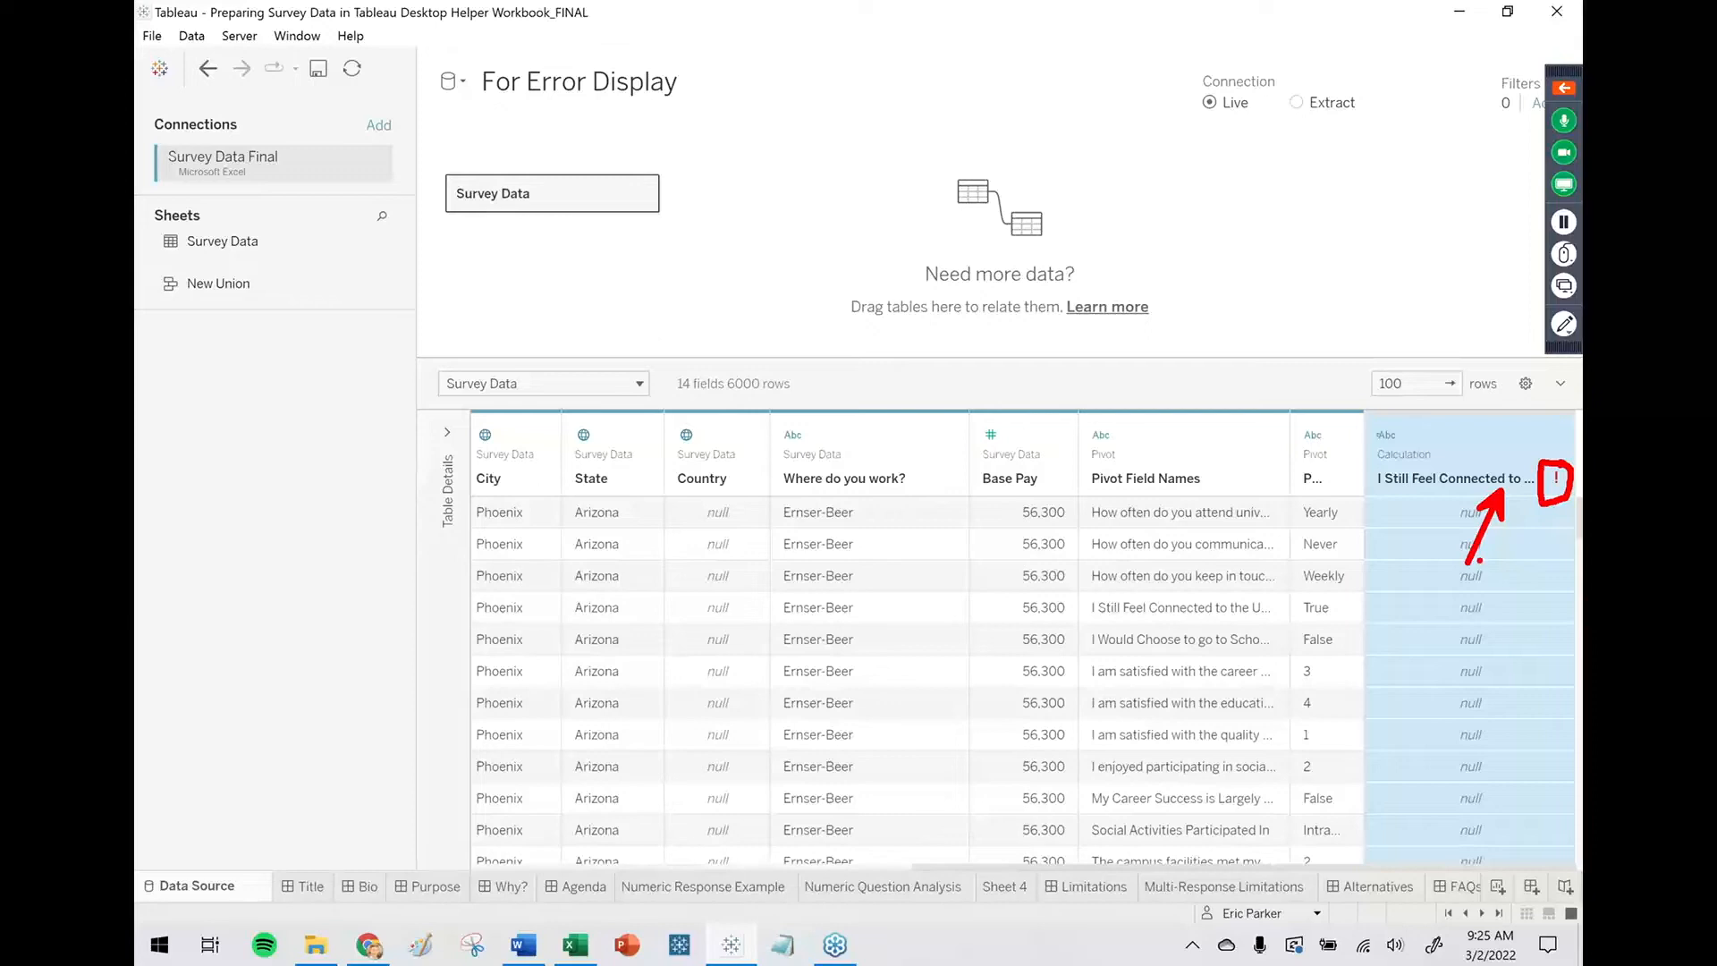
left_click(209, 71)
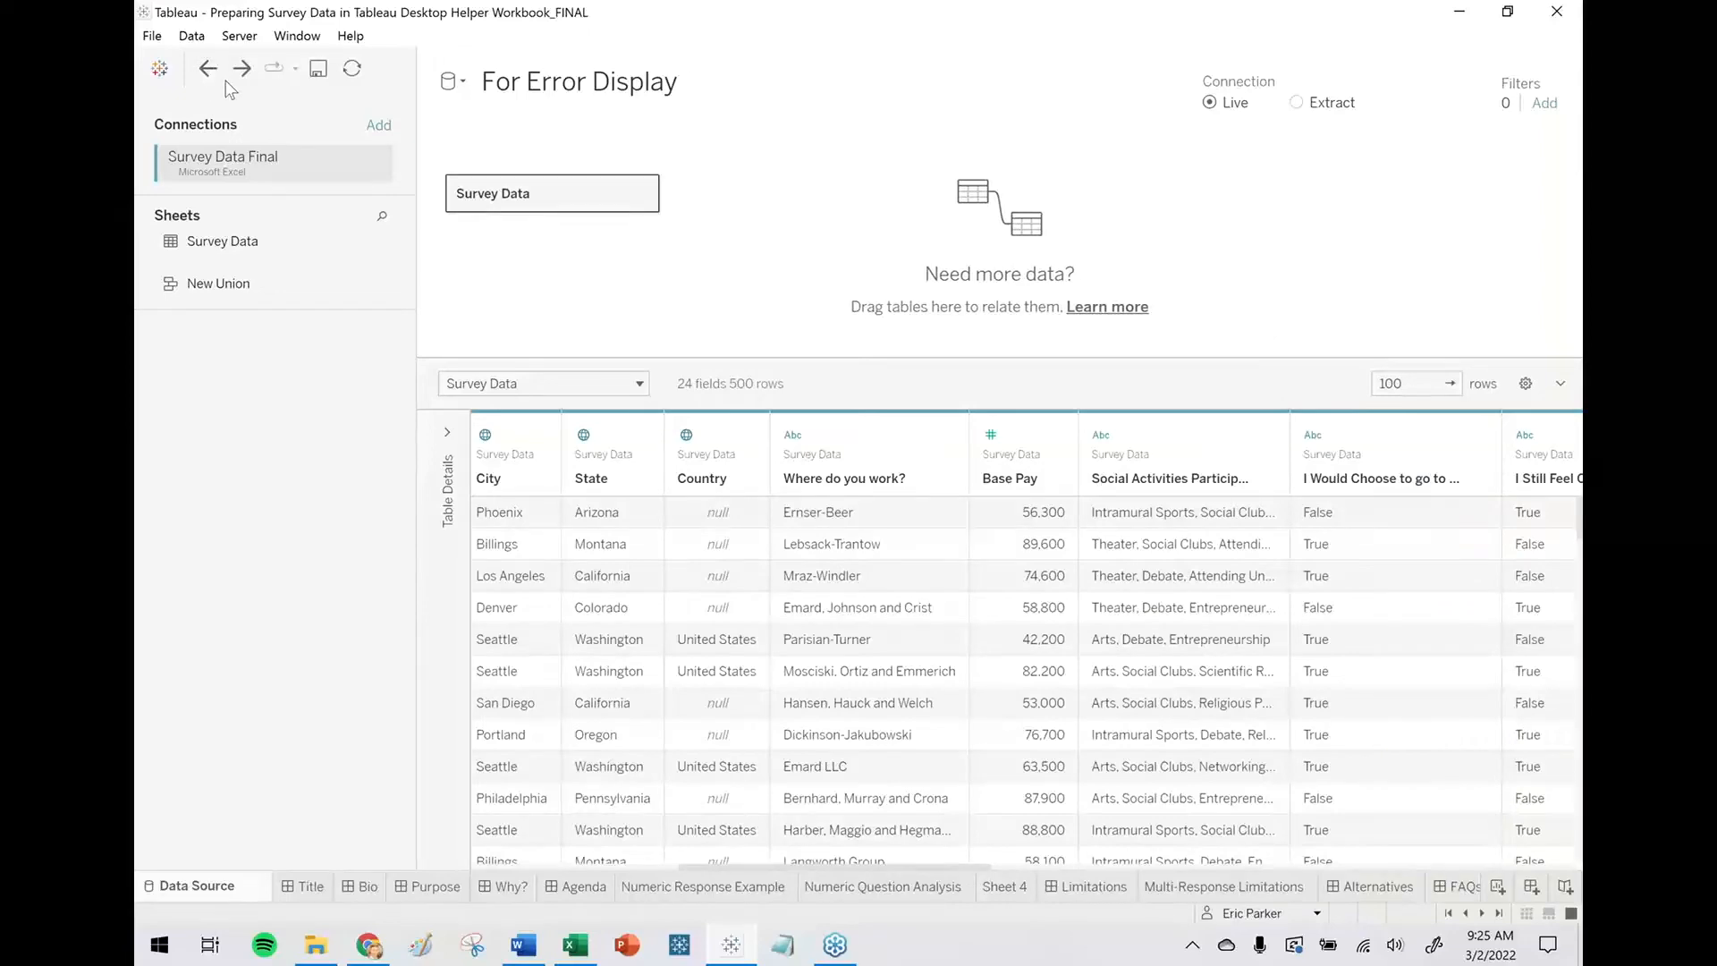
Create a new worksheet directly after Numeric Question Analysis.
left_click(1007, 891)
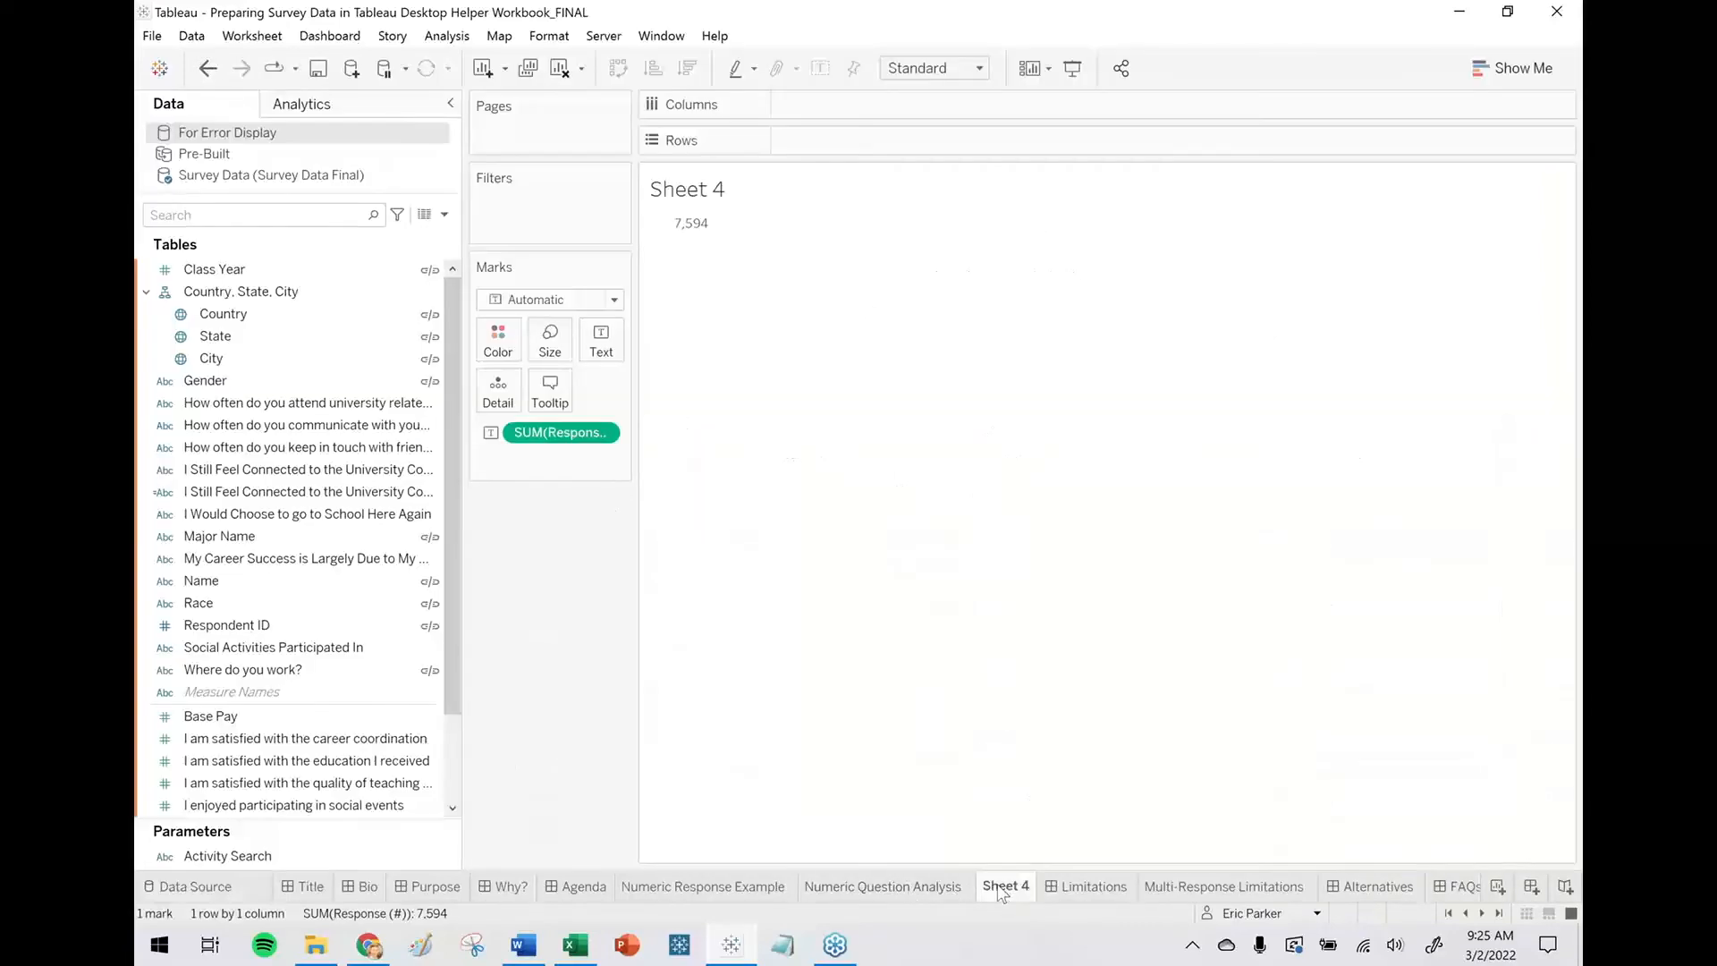
left_click(921, 885)
right_click(949, 888)
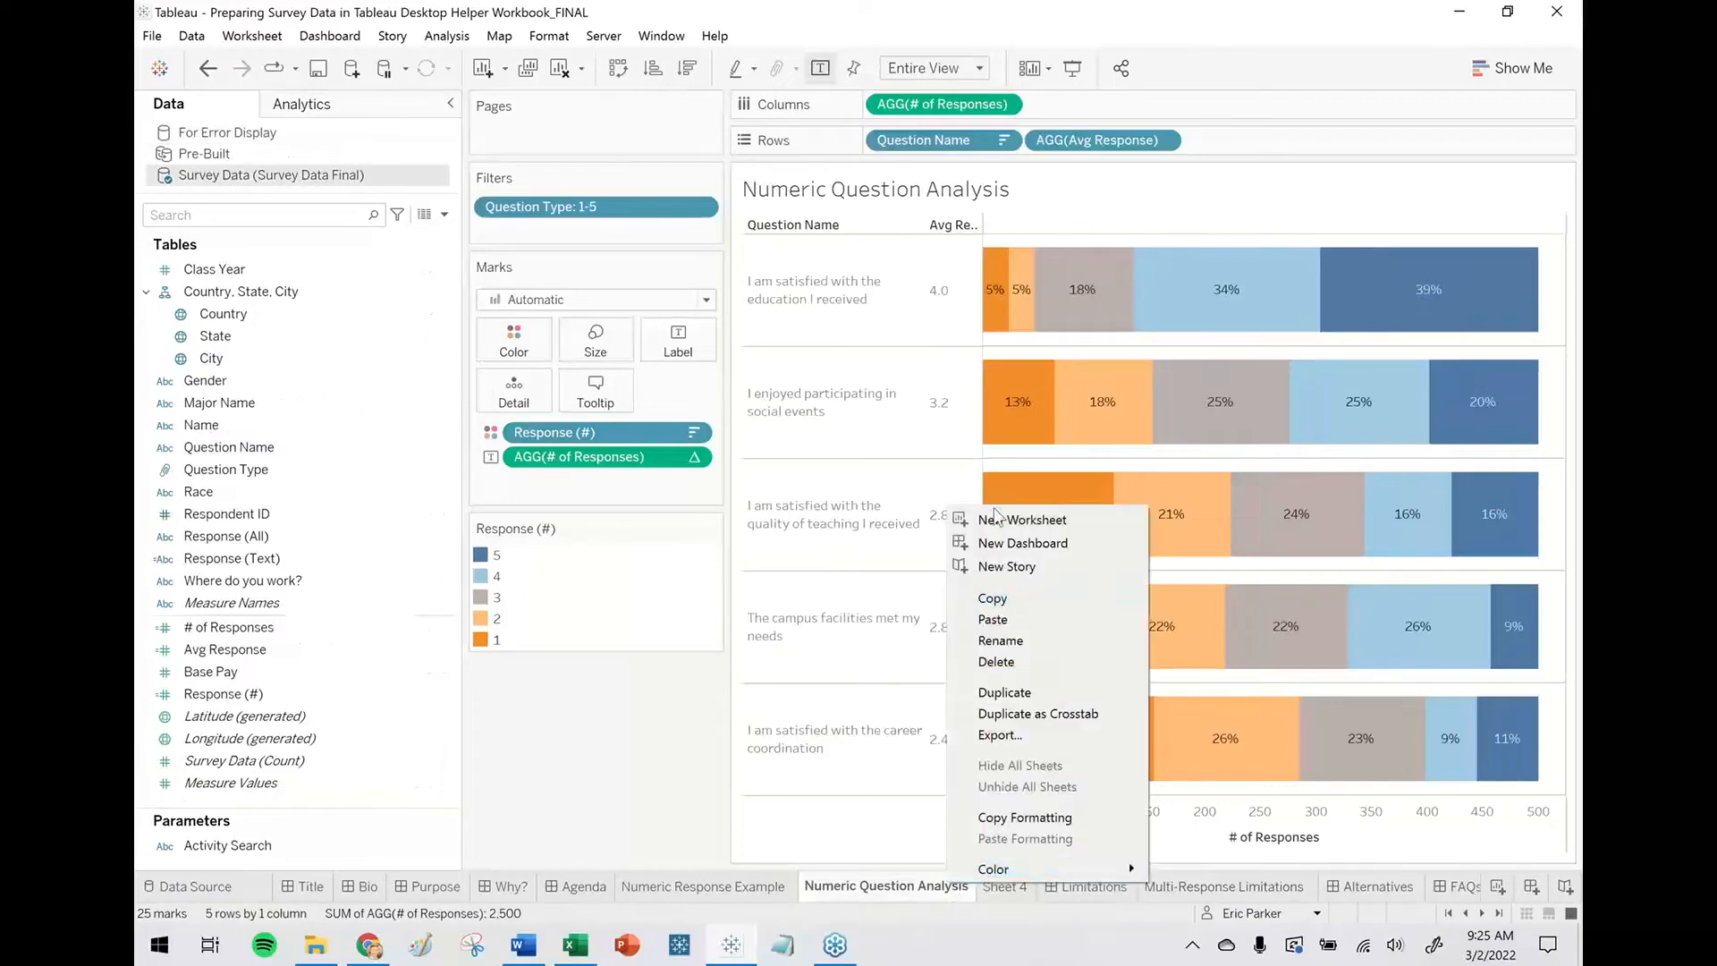
left_click(997, 518)
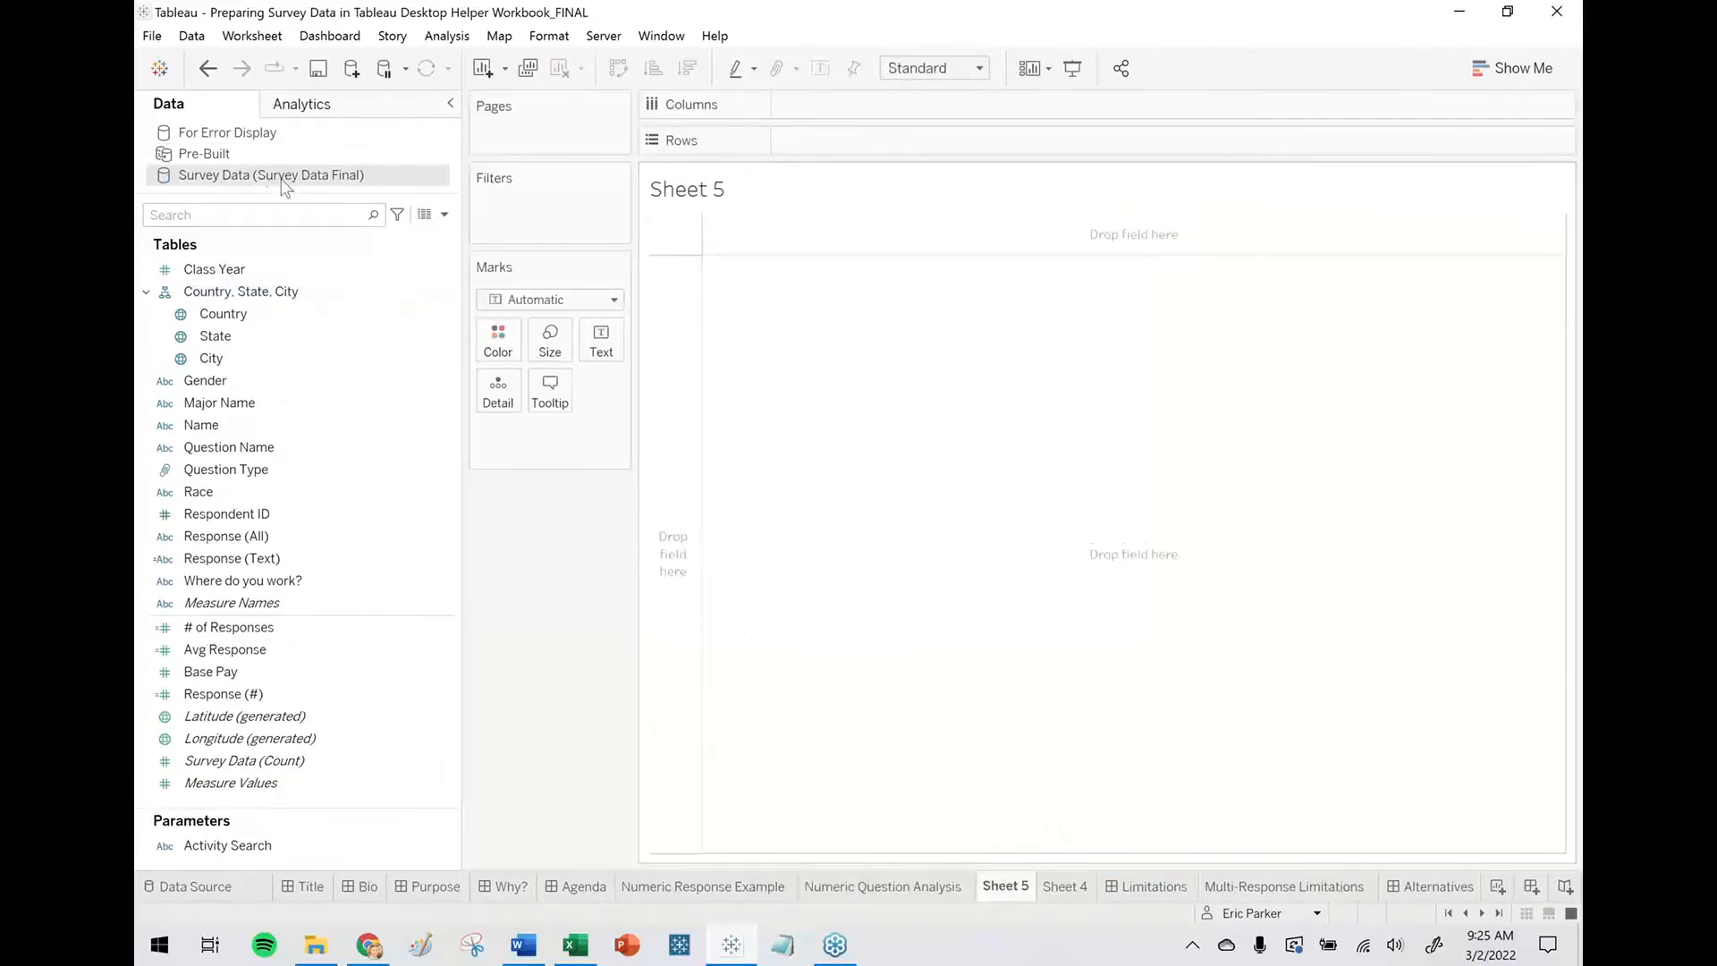
Place Respondent ID and Question Name on rows, and widen the Question Name column to fit the questions.
left_click(269, 313)
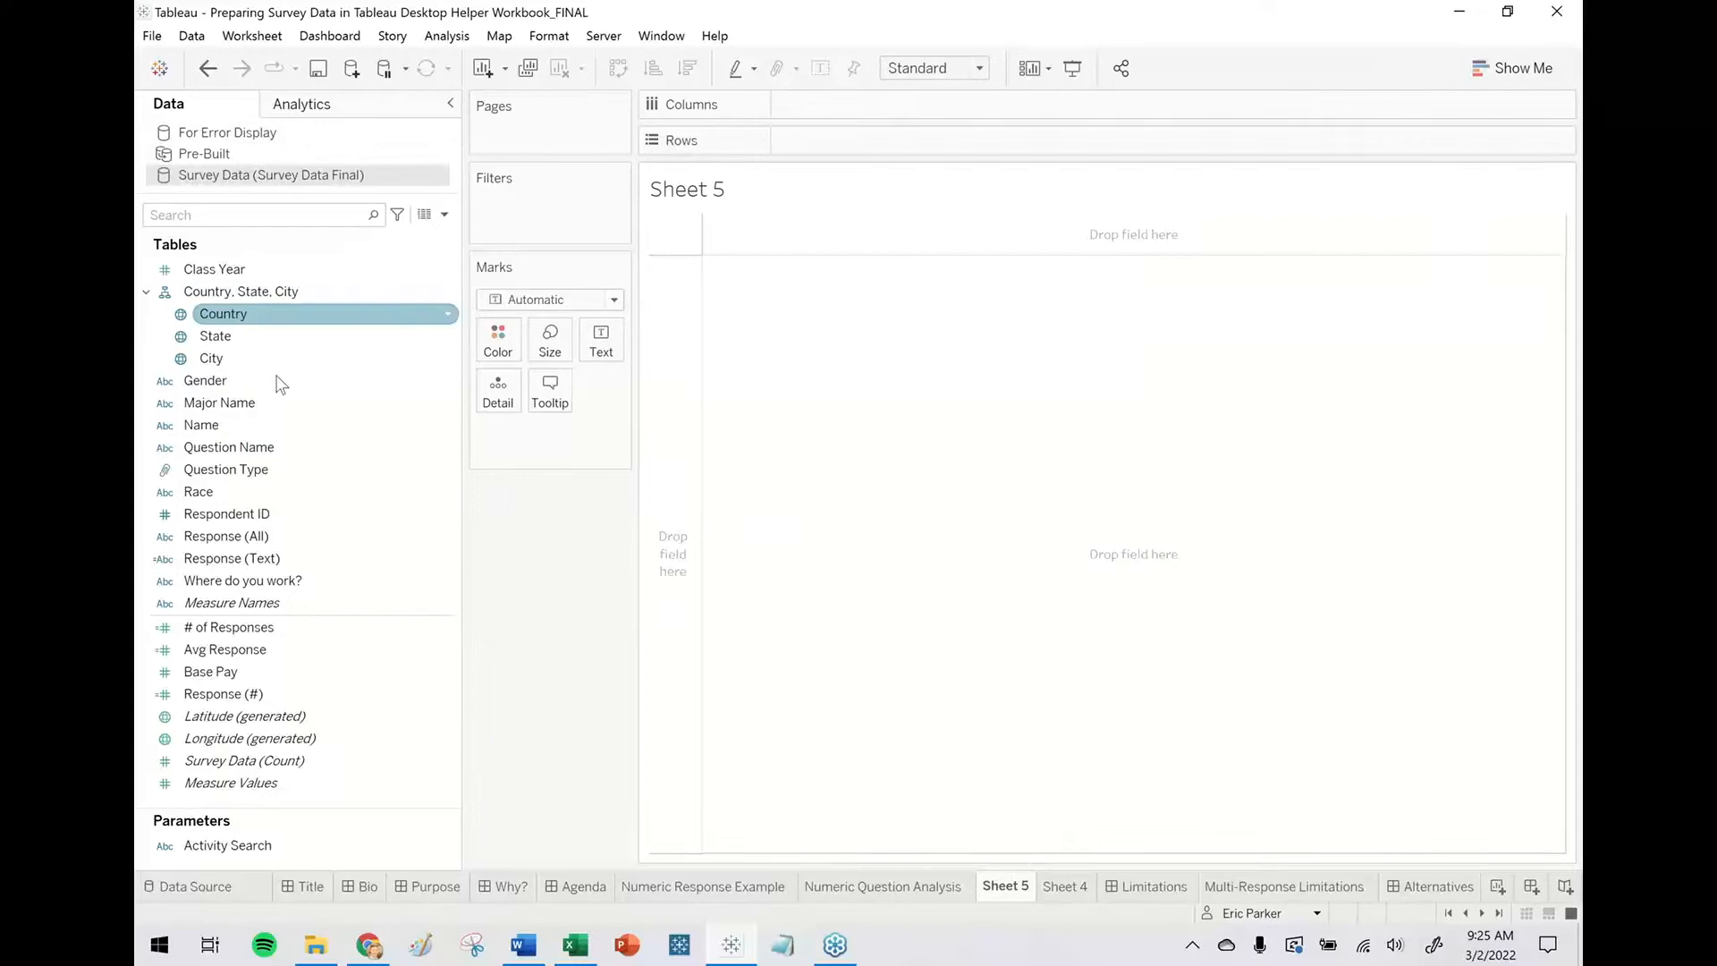
left_click(238, 471)
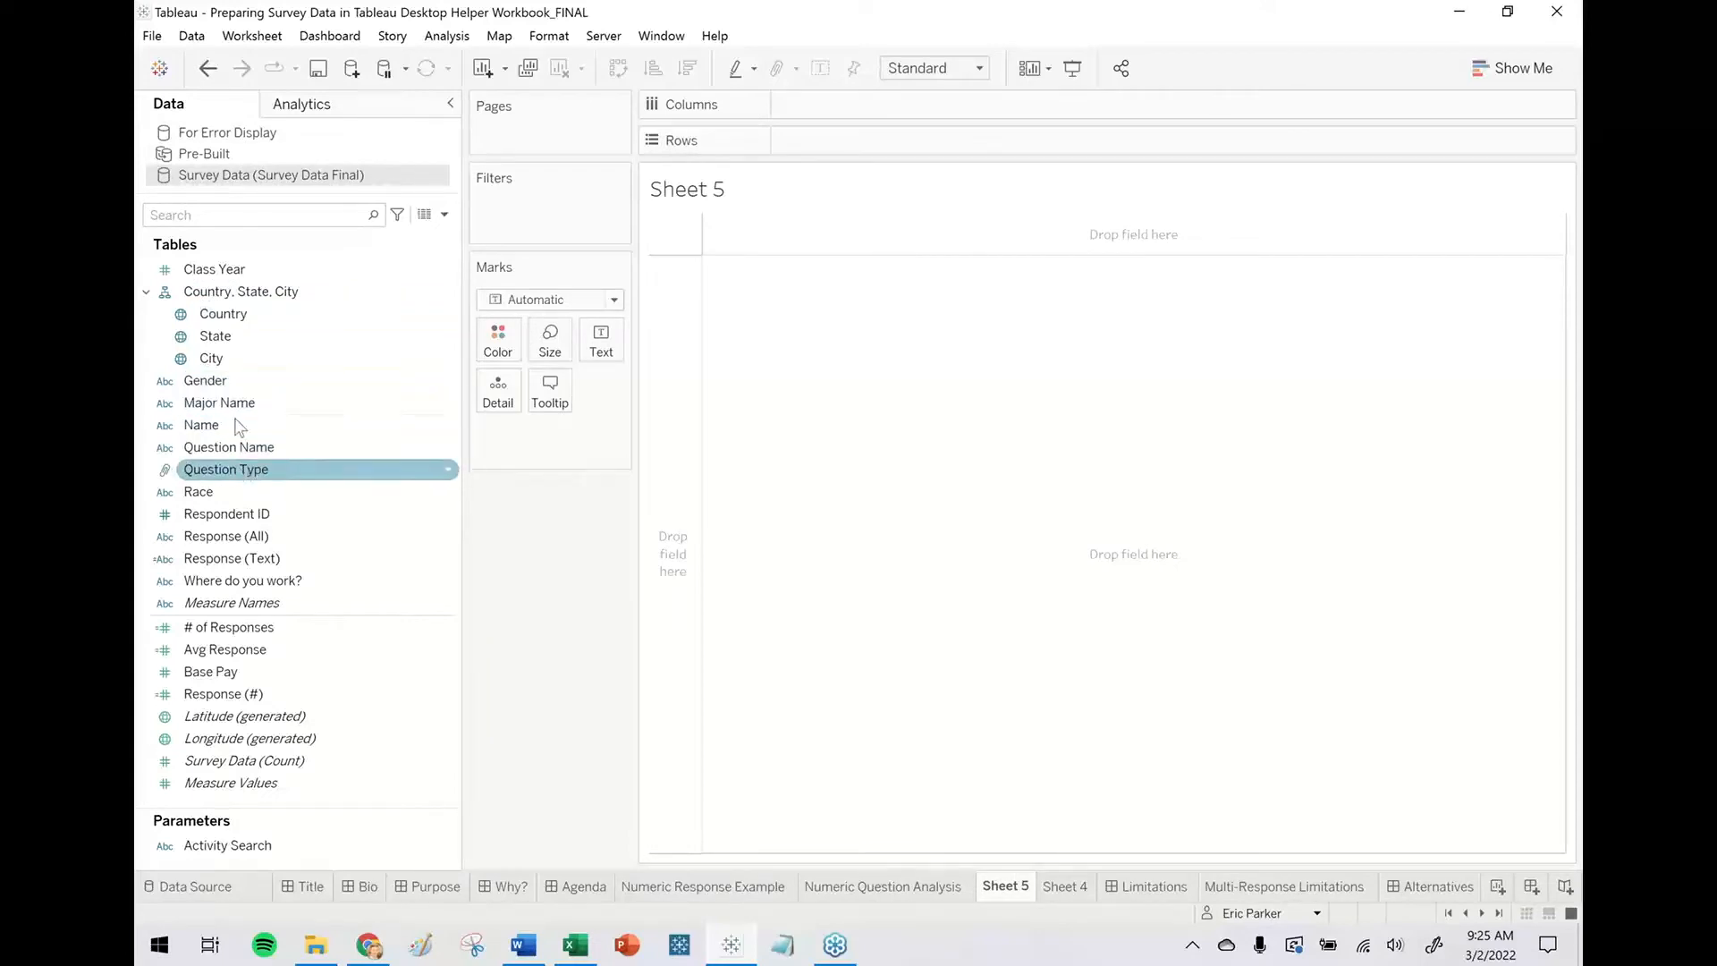
left_click_drag(233, 514, 672, 475)
left_click_drag(260, 449, 1017, 145)
left_click_drag(957, 337, 1043, 338)
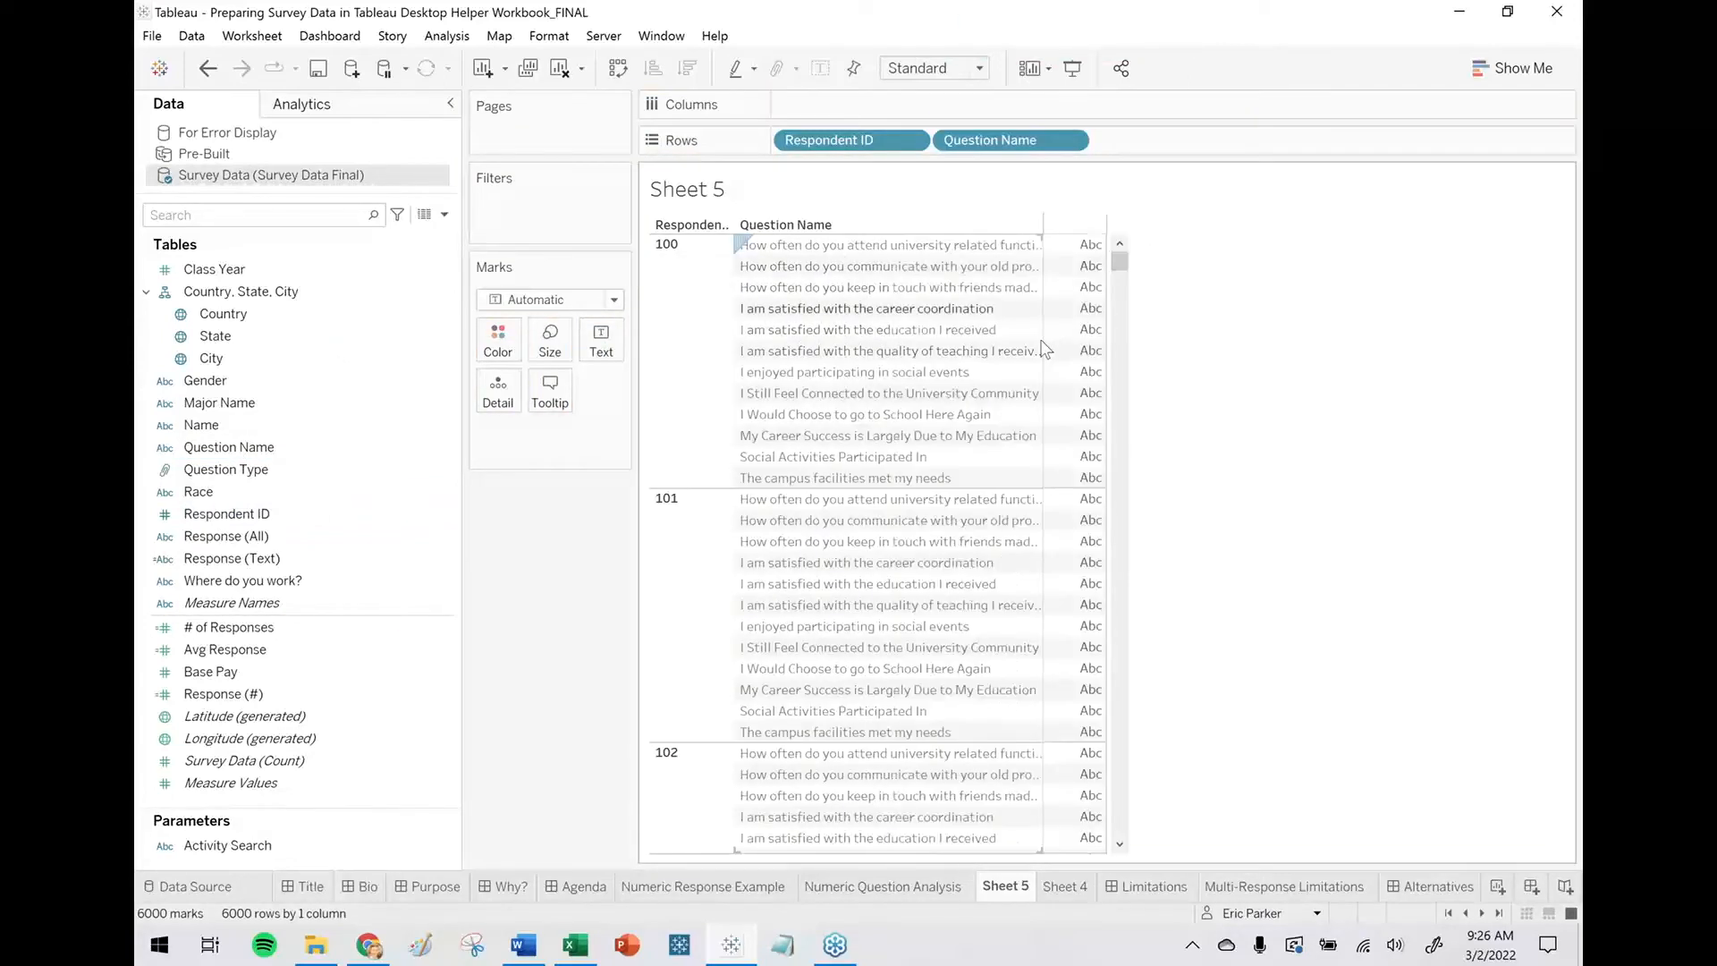
View the data behind respondent 100's I Still Feel Connected to the University Community mark and copy the question name.
right_click(1068, 392)
left_click(1129, 447)
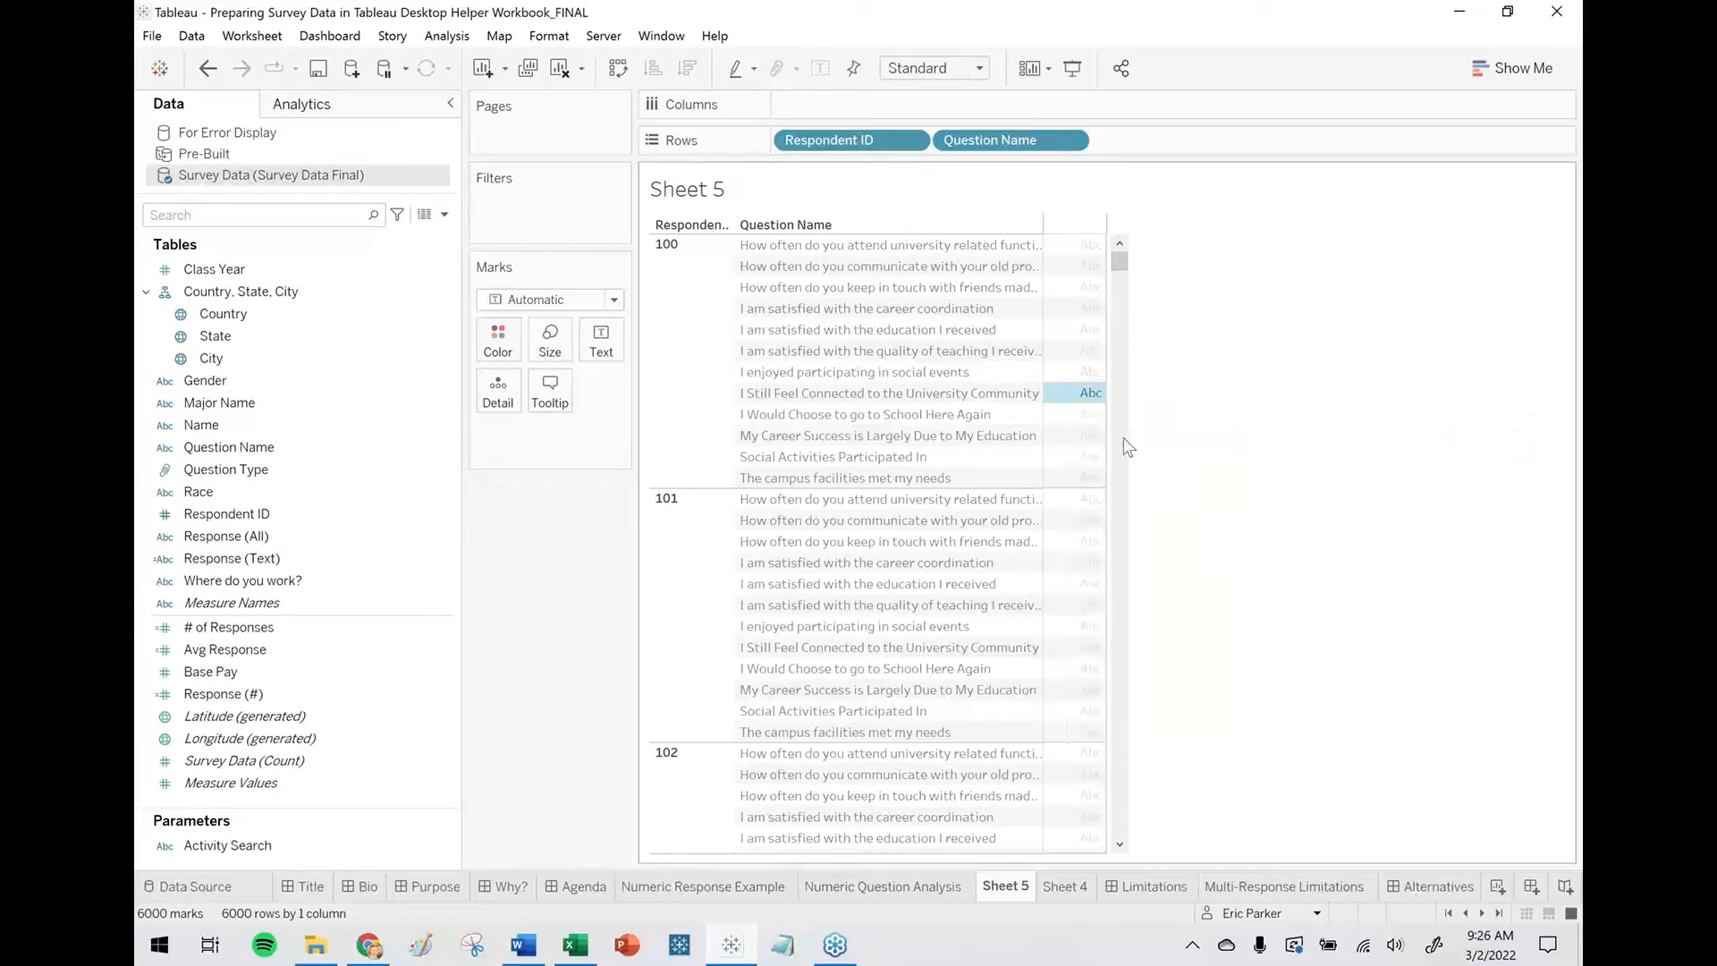
left_click(646, 333)
left_click(1118, 283)
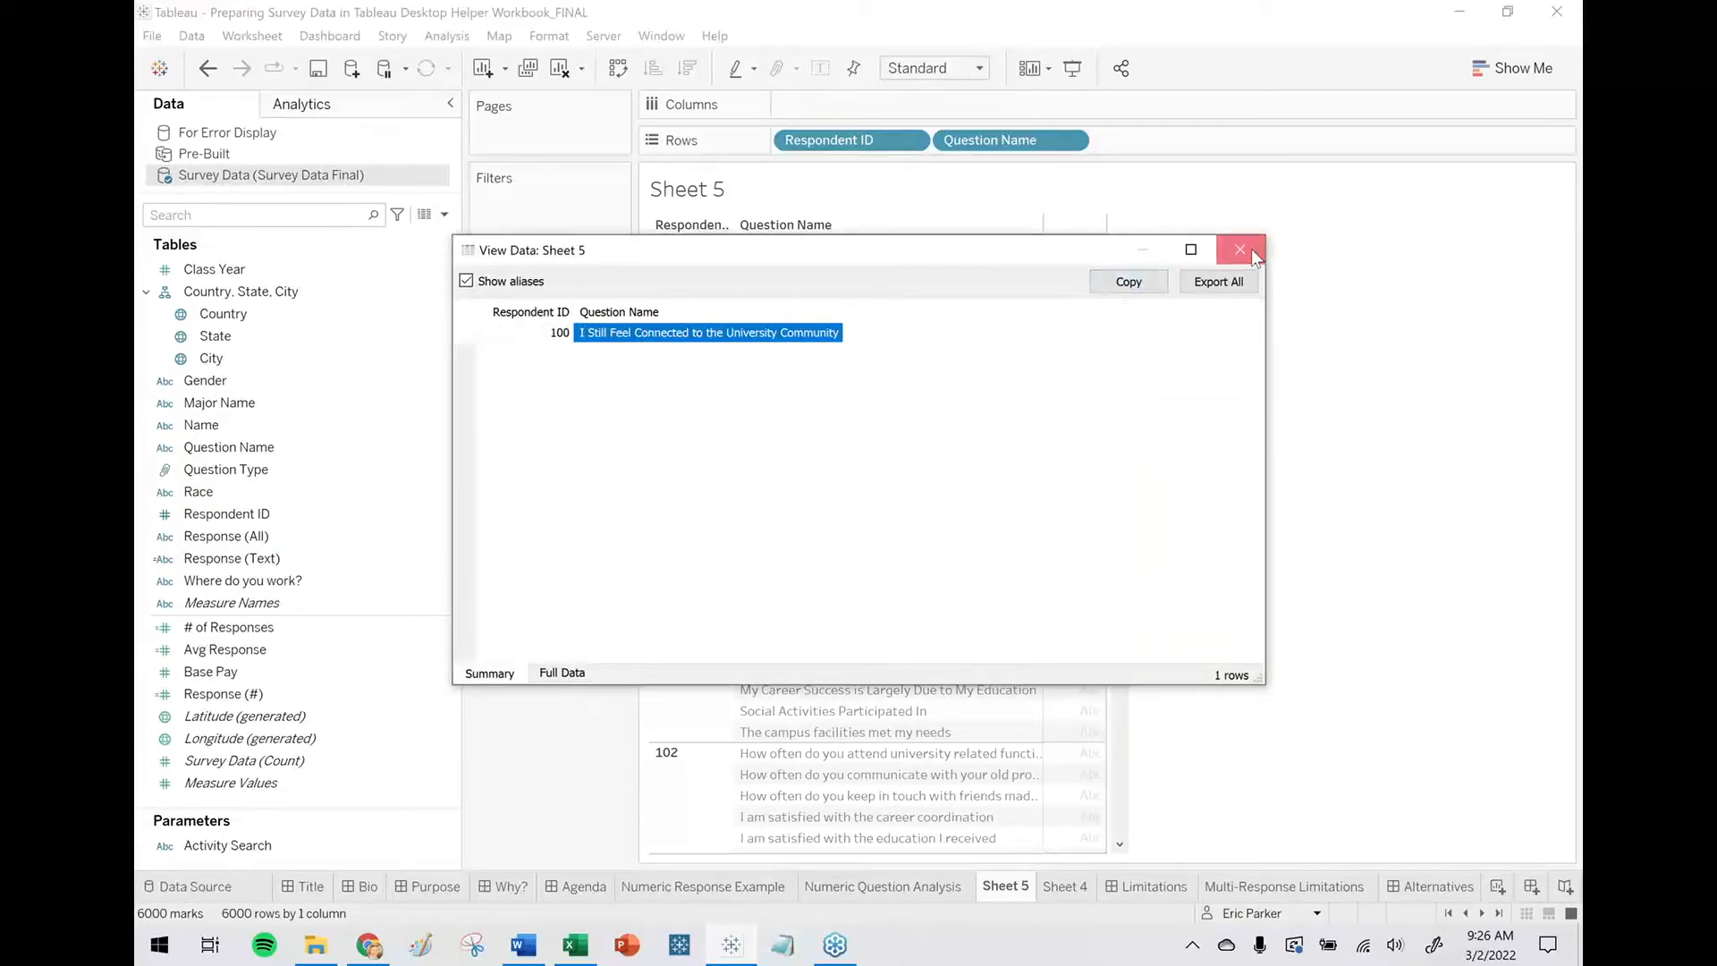
left_click(1239, 250)
Start a new calculated field named I Still Feel Connected to the University Community.
left_click(443, 215)
left_click(443, 219)
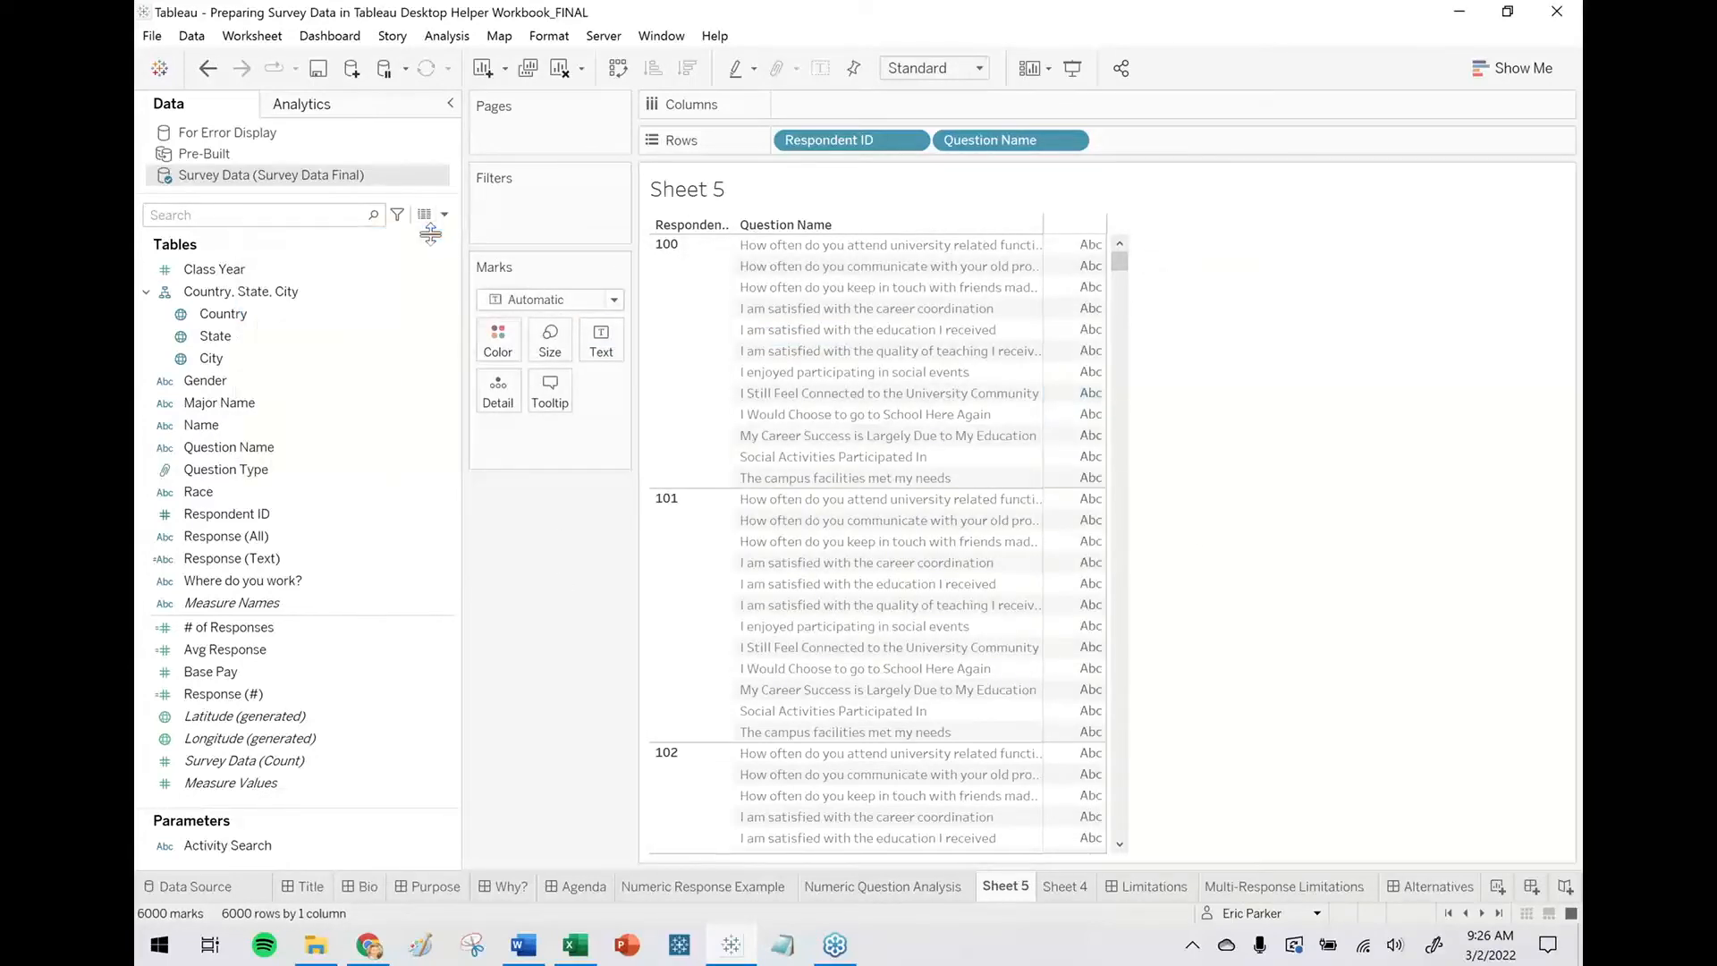
type("I Still")
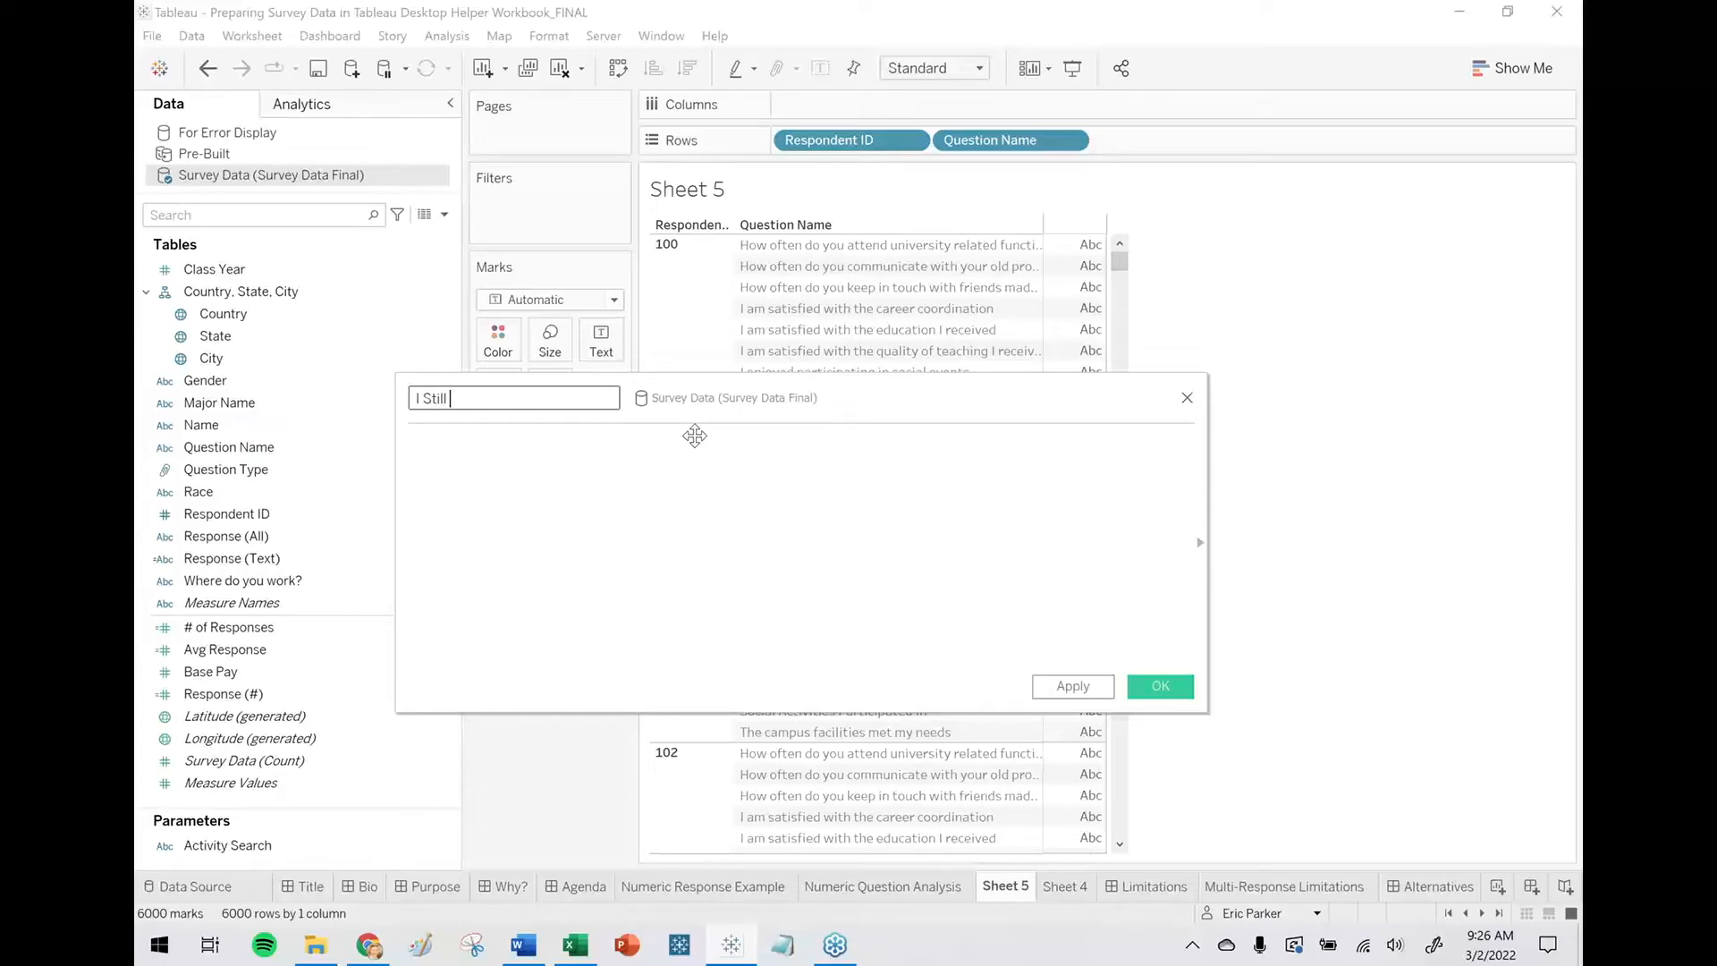
key("BackSpace")
key("BackSpace")
key("BackSpace")
key("BackSpace")
key("BackSpace")
key("BackSpace")
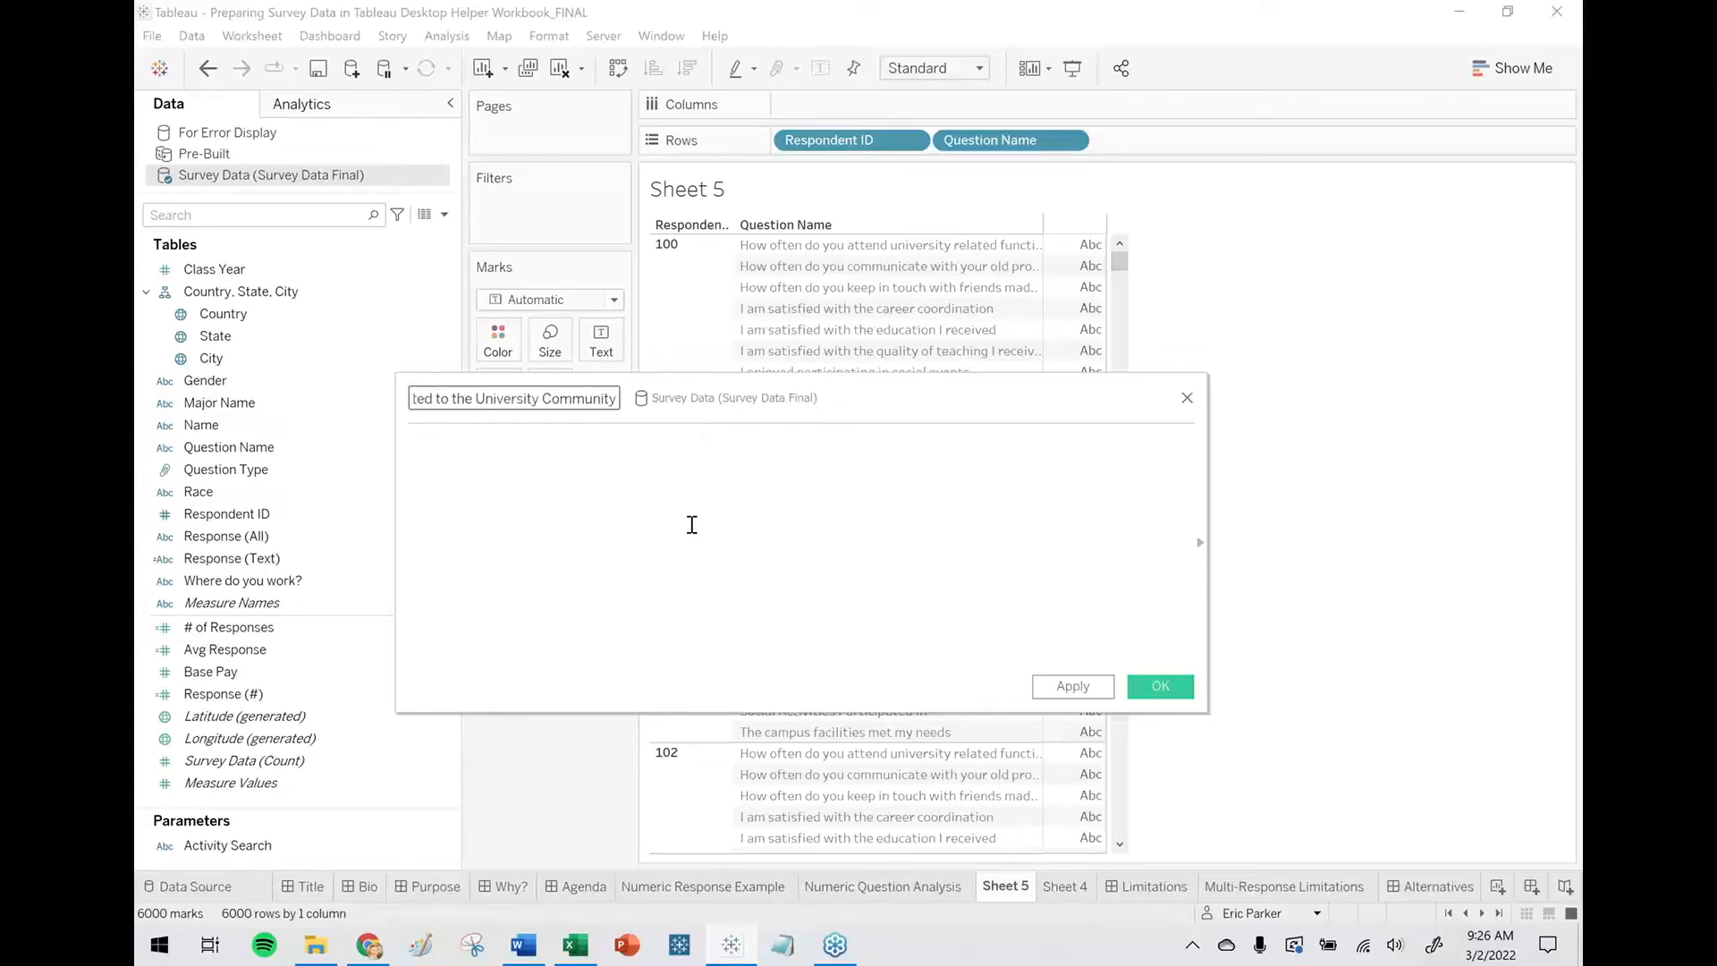
Define the calculation as IF [Question Name] = "I Still Feel Connected to the University Community" THEN [Response (All)] END and save it.
left_click(691, 525)
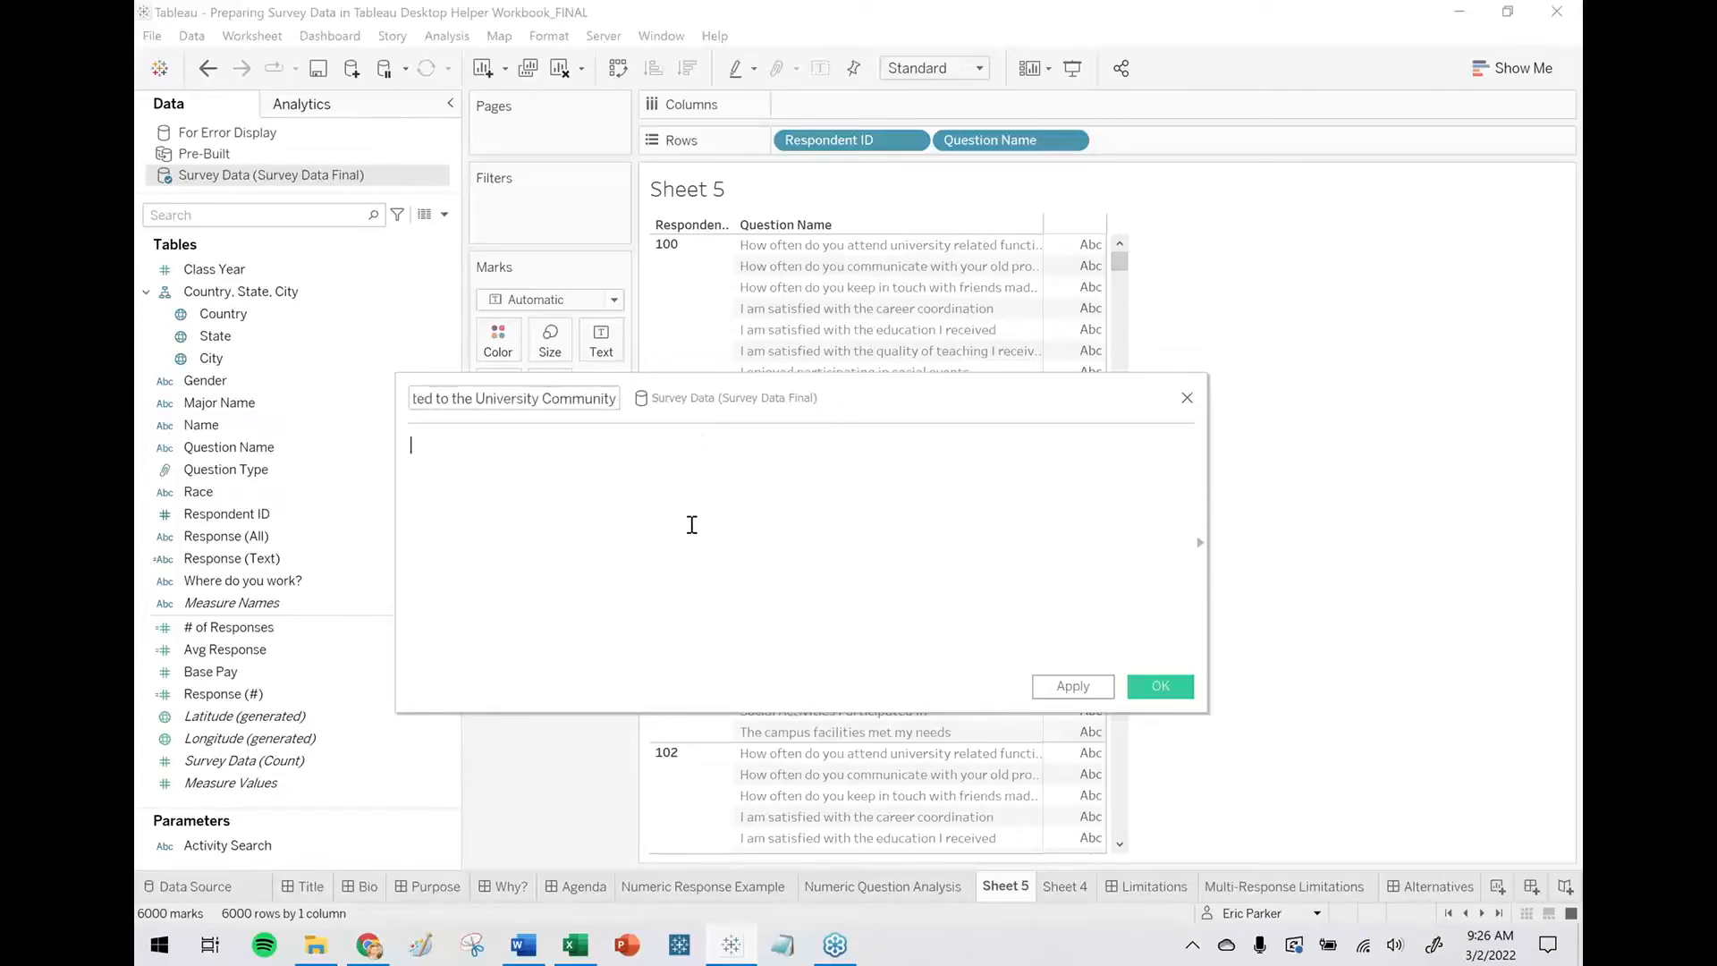
type("IF [Question Name] = \"")
key("ctrl+v")
type("\"")
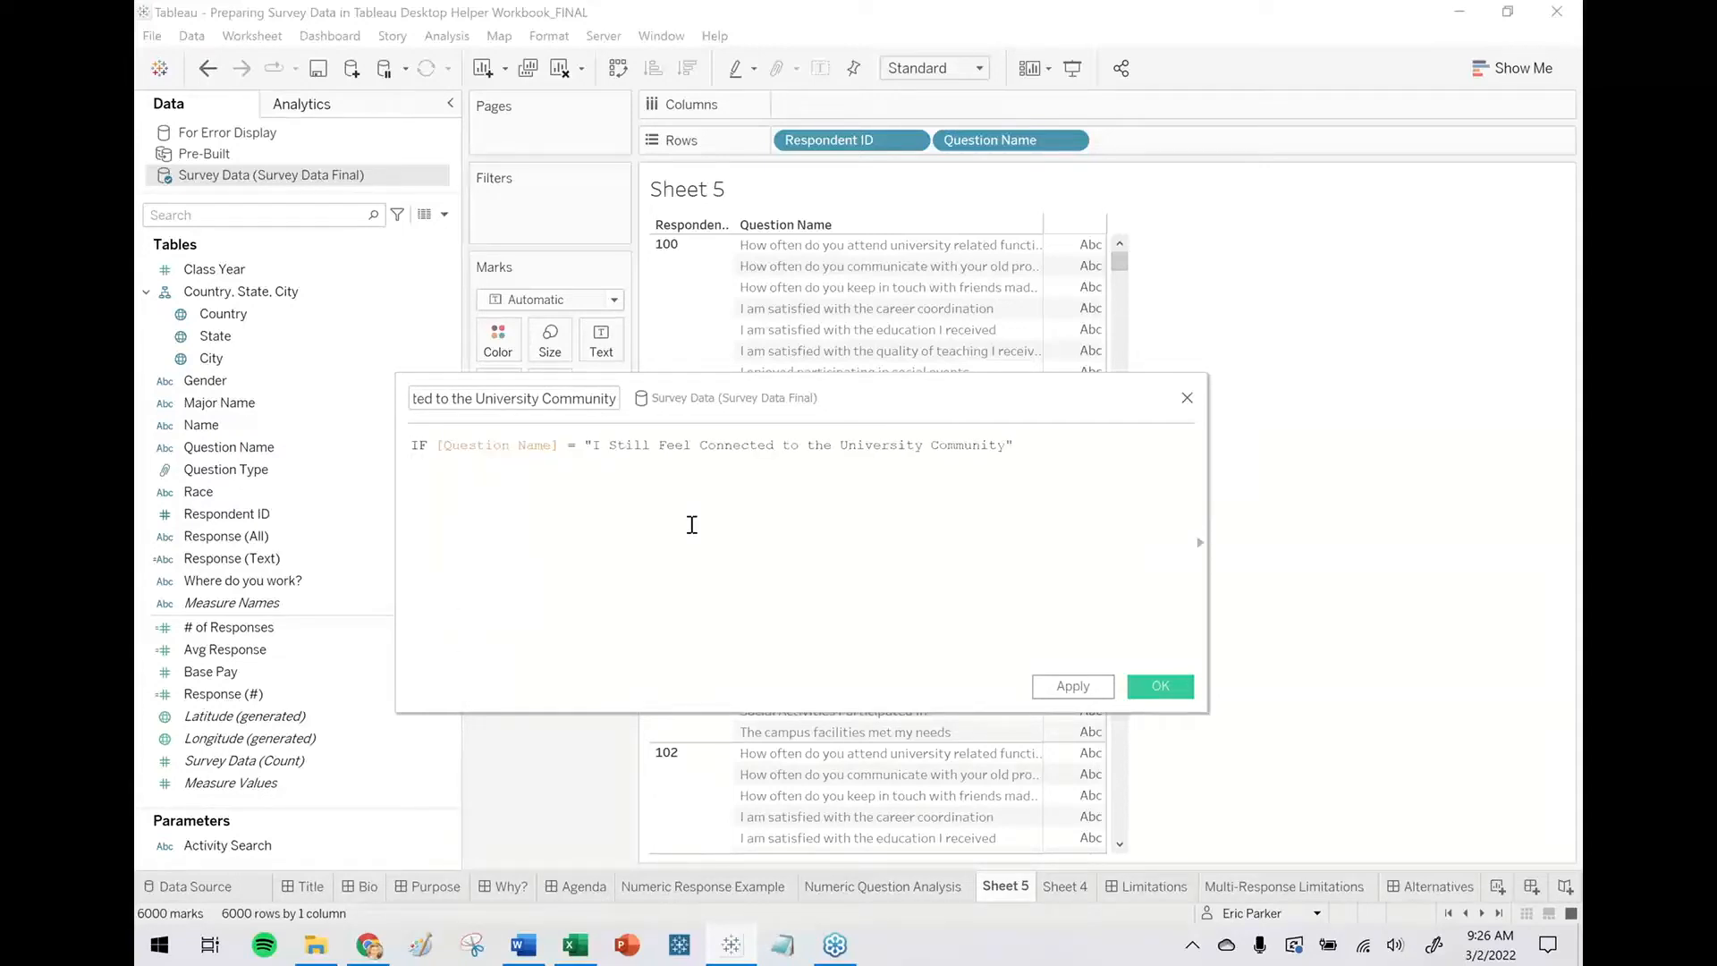
type(" THEN res")
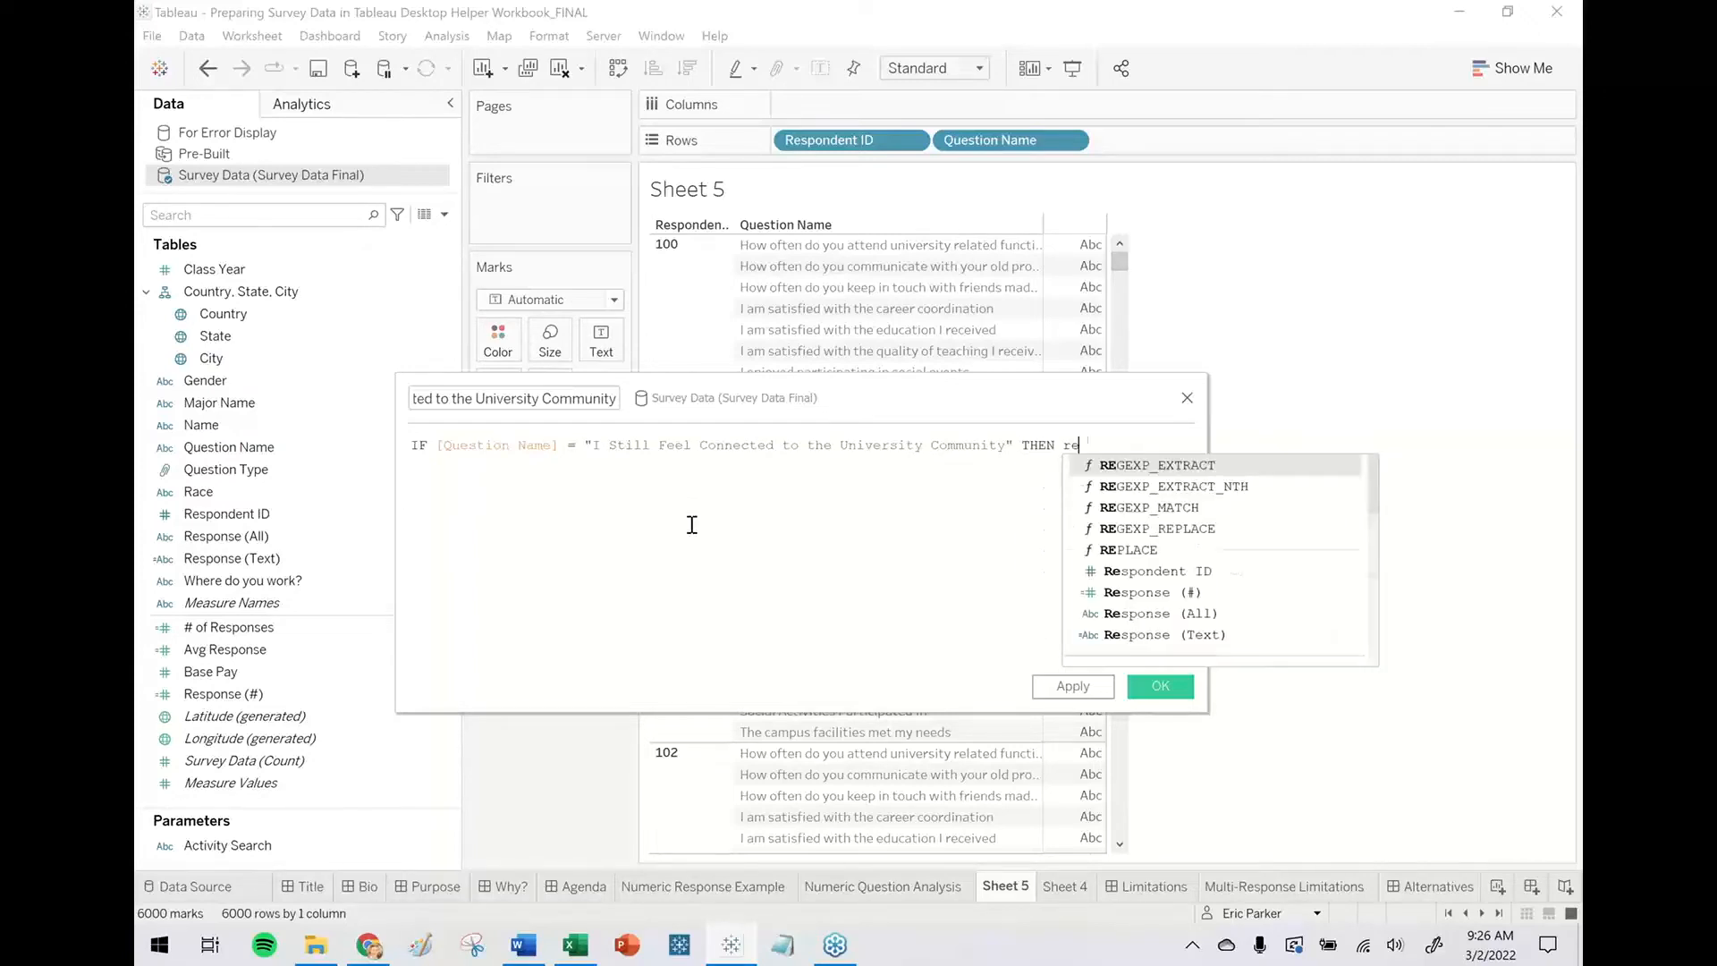
key("Down")
key("Down")
key("Return")
type("END")
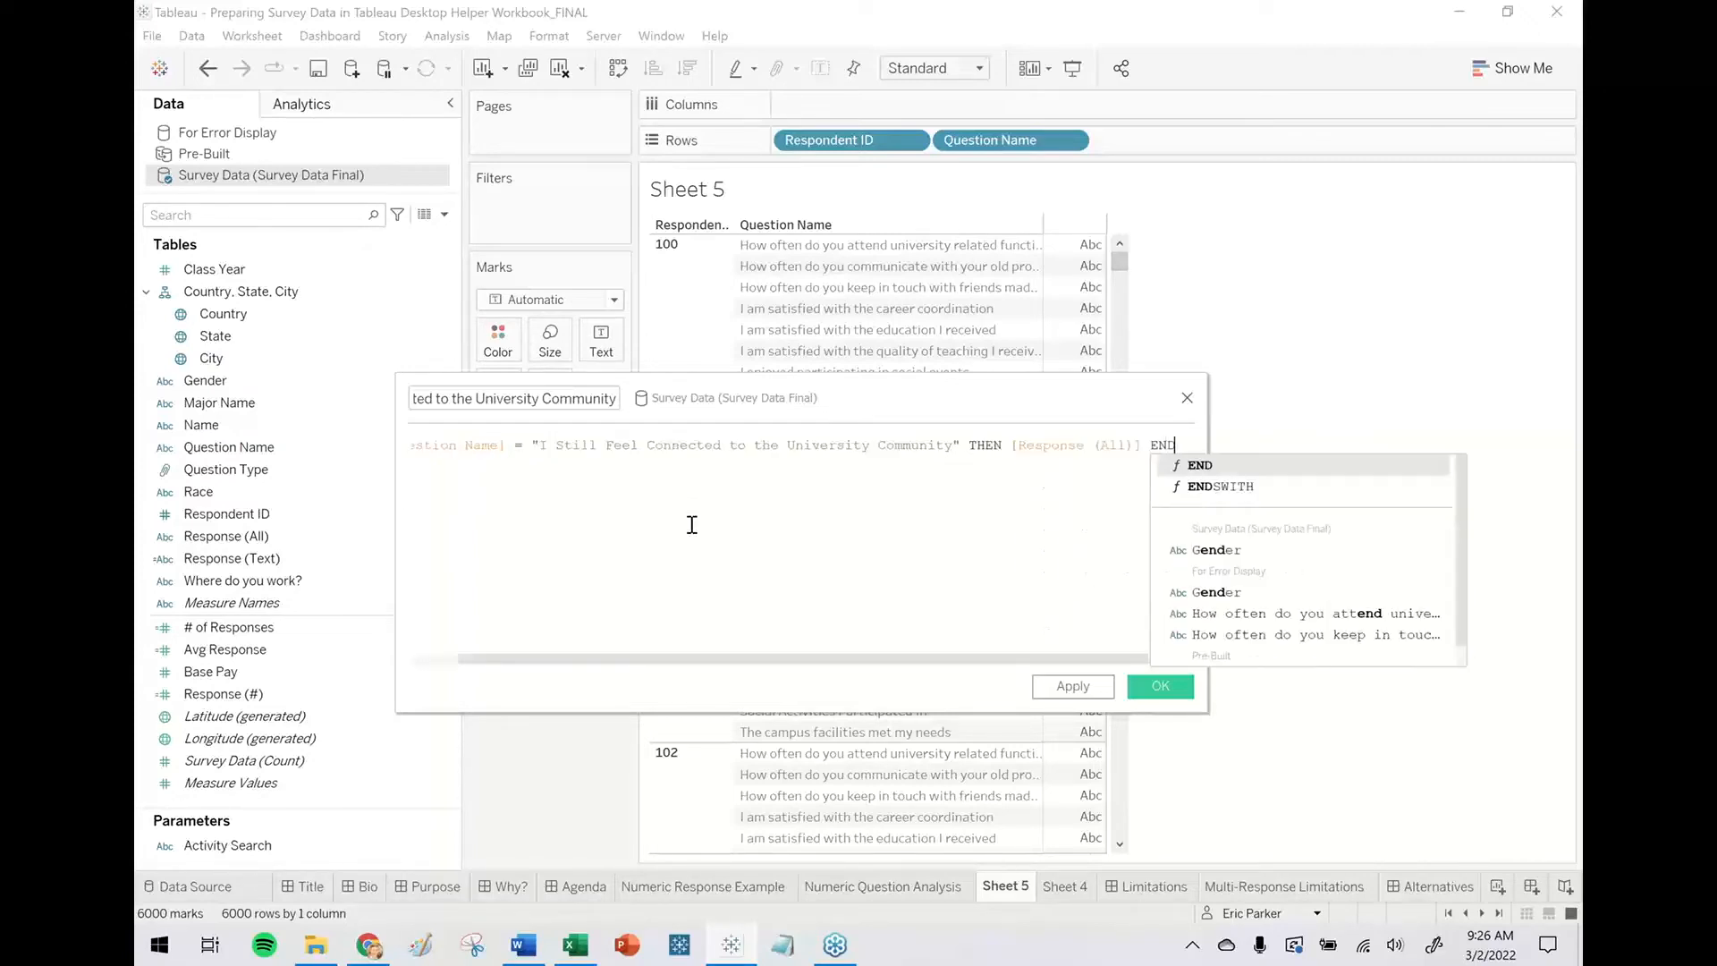
key("Return")
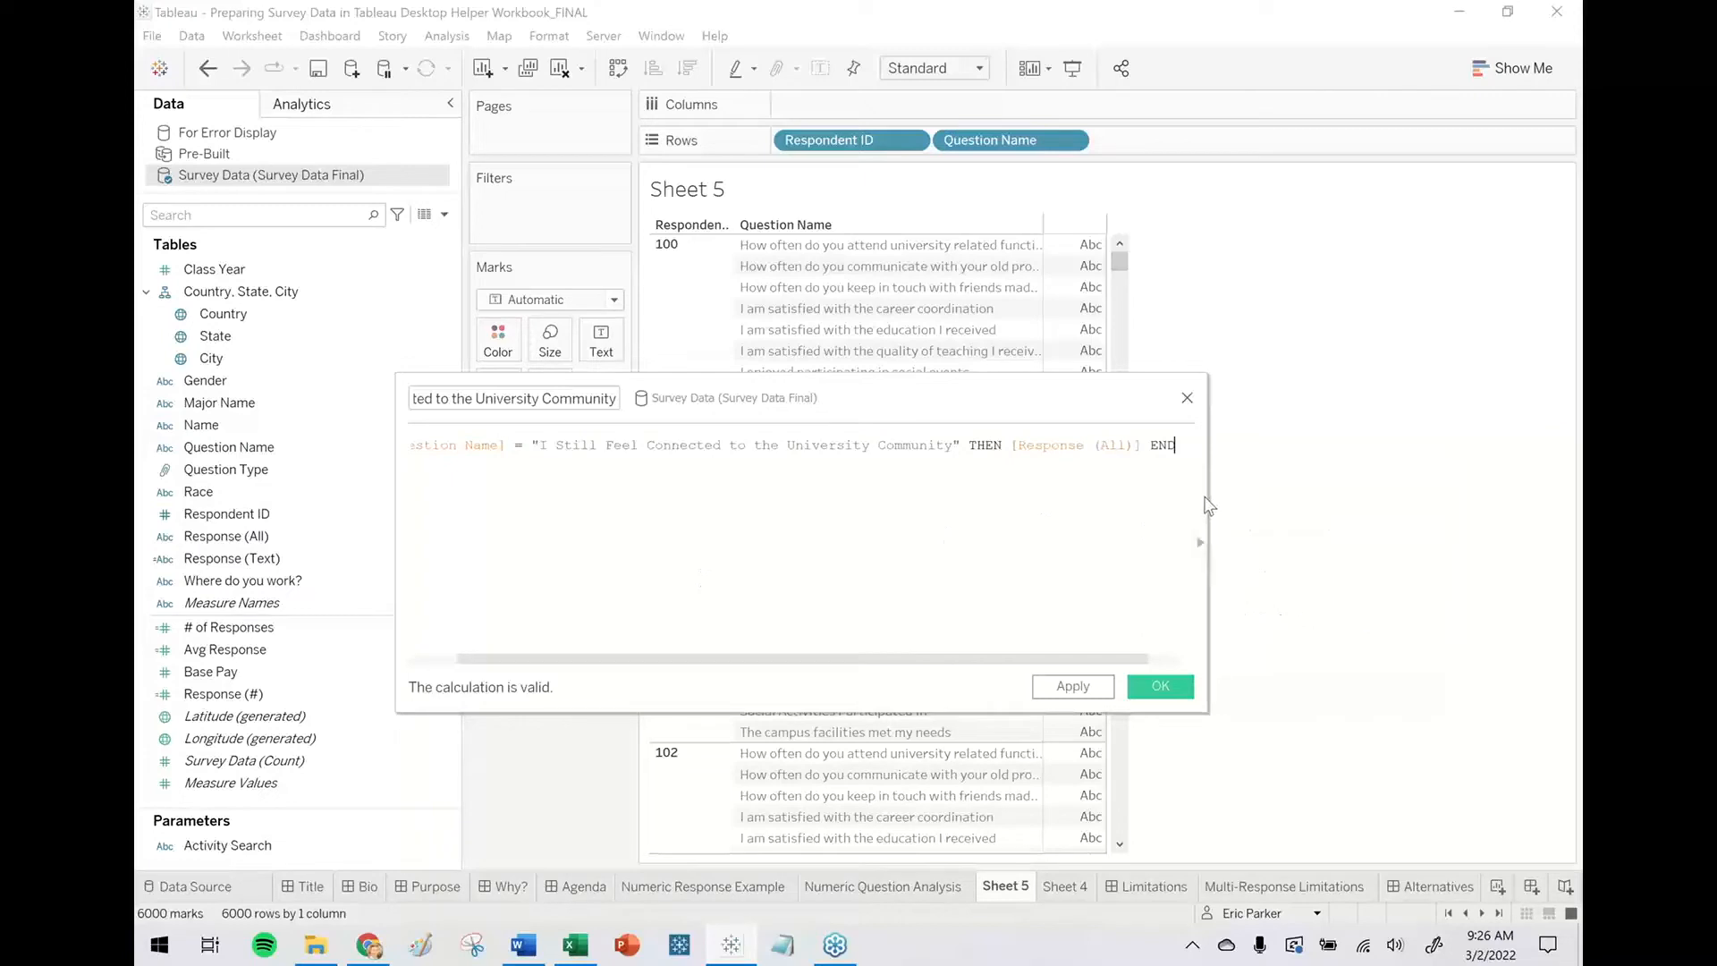
left_click_drag(1208, 489, 1469, 489)
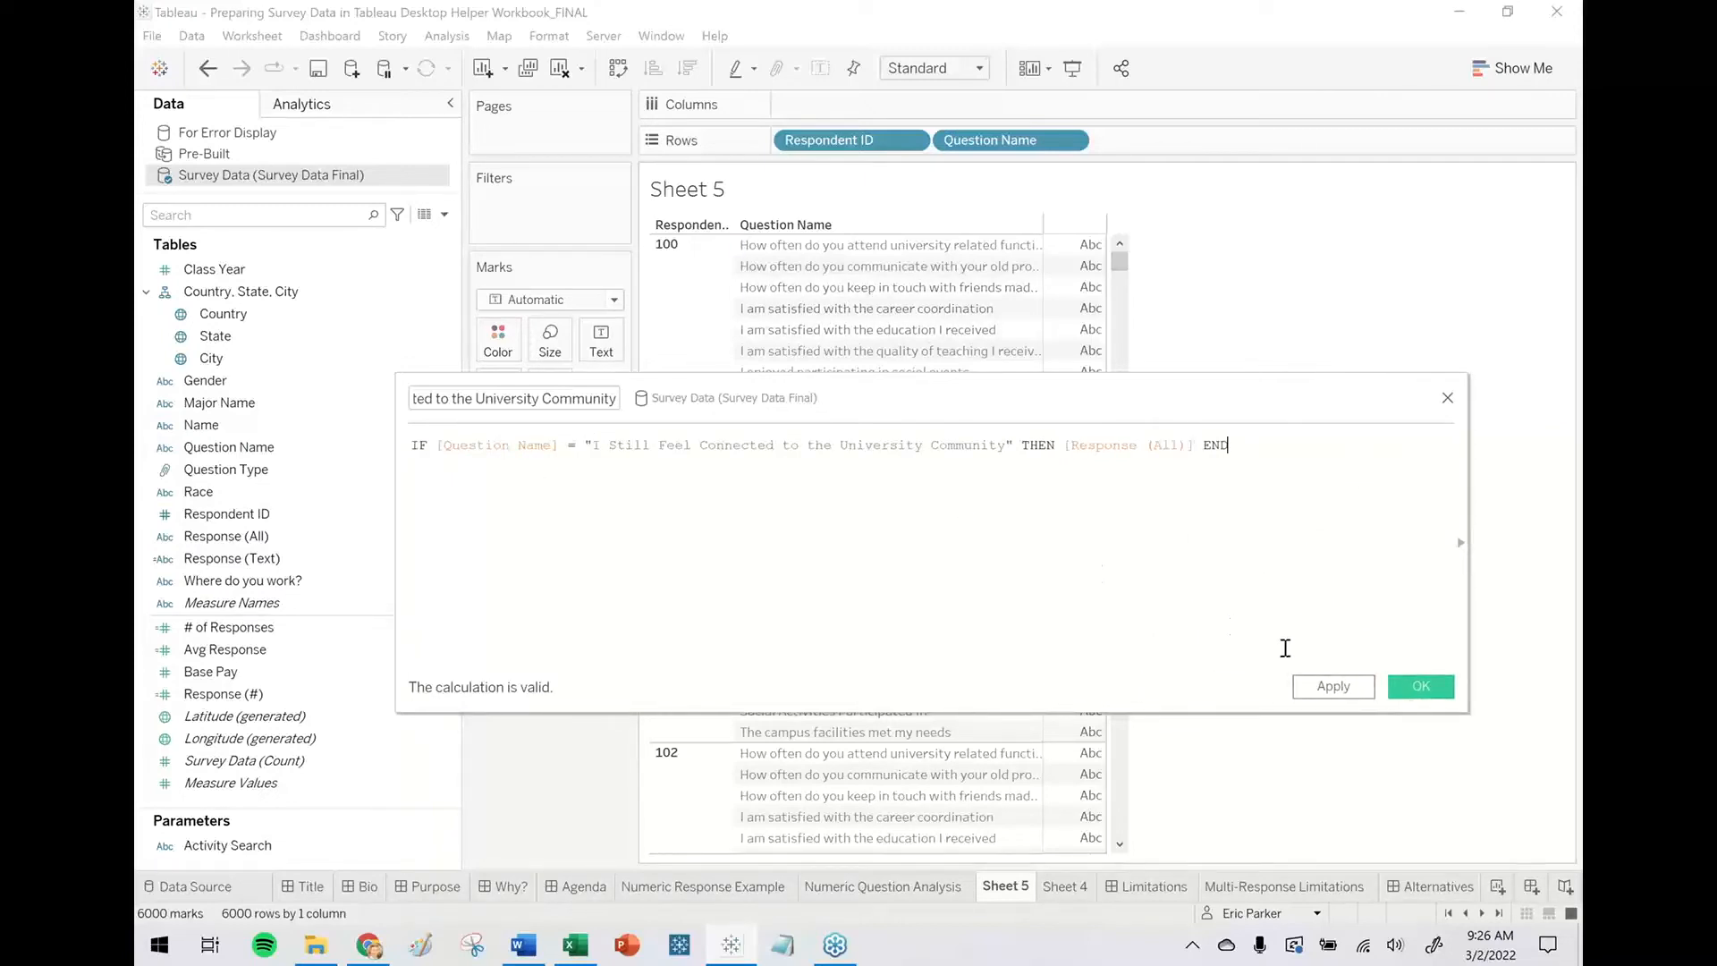
left_click(1418, 686)
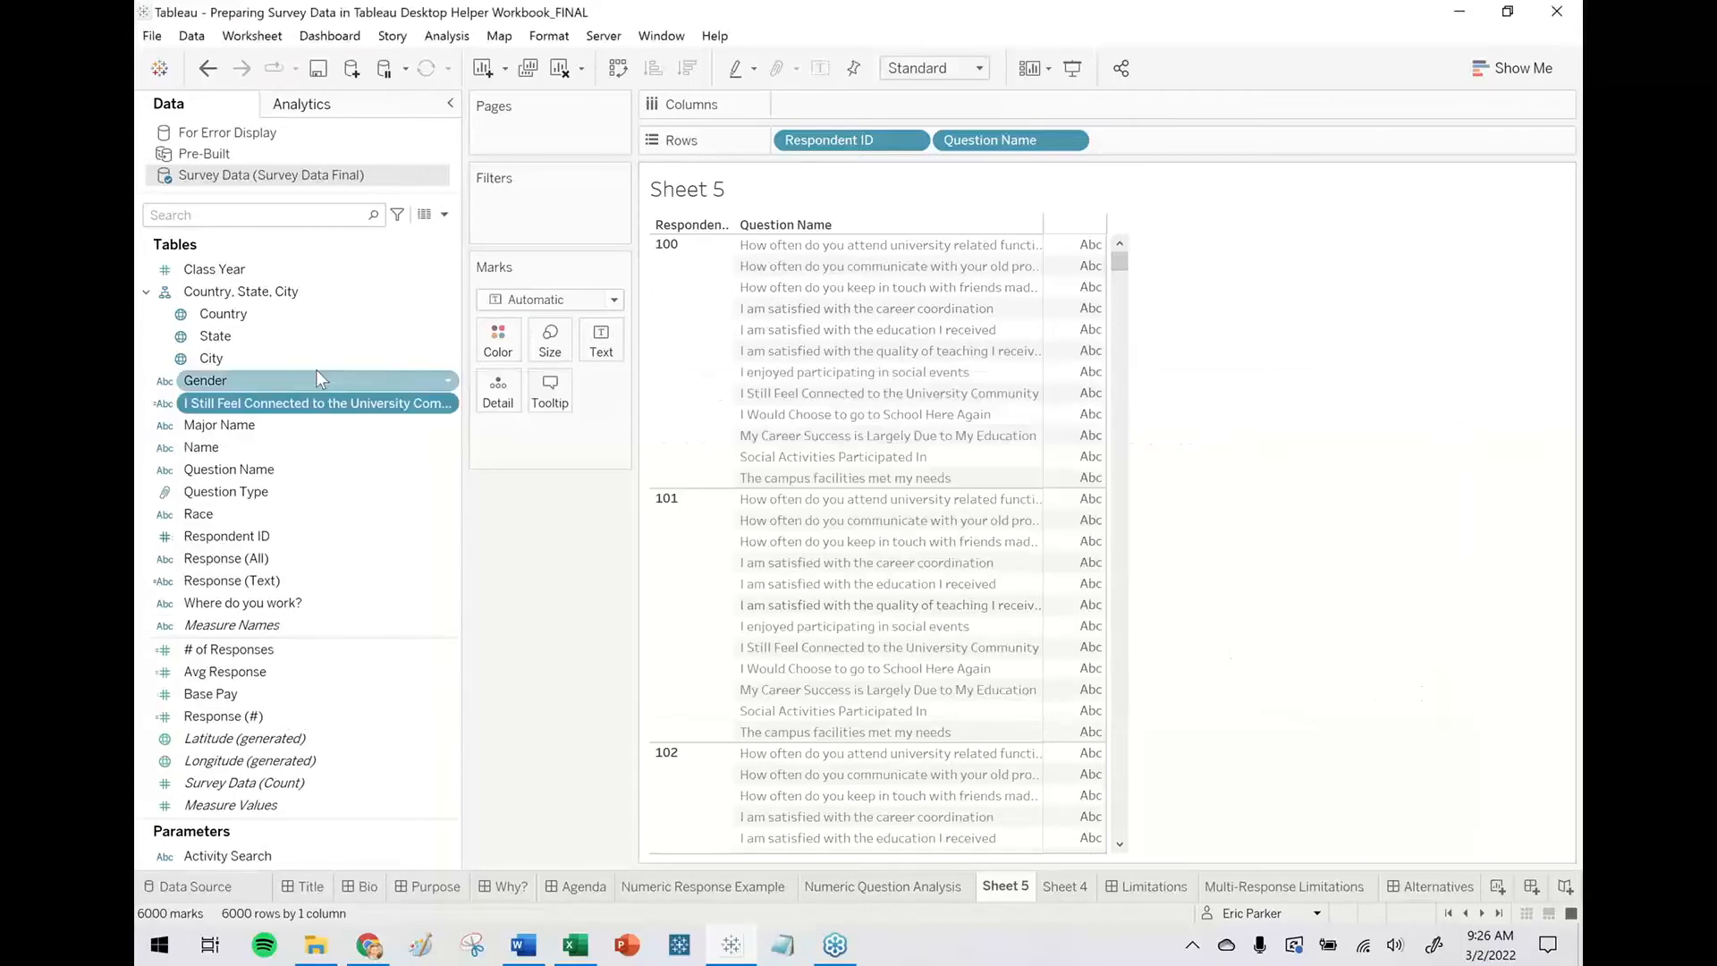
Show the new I Still Feel Connected calculation as text beside each respondent's questions.
left_click_drag(276, 404, 601, 339)
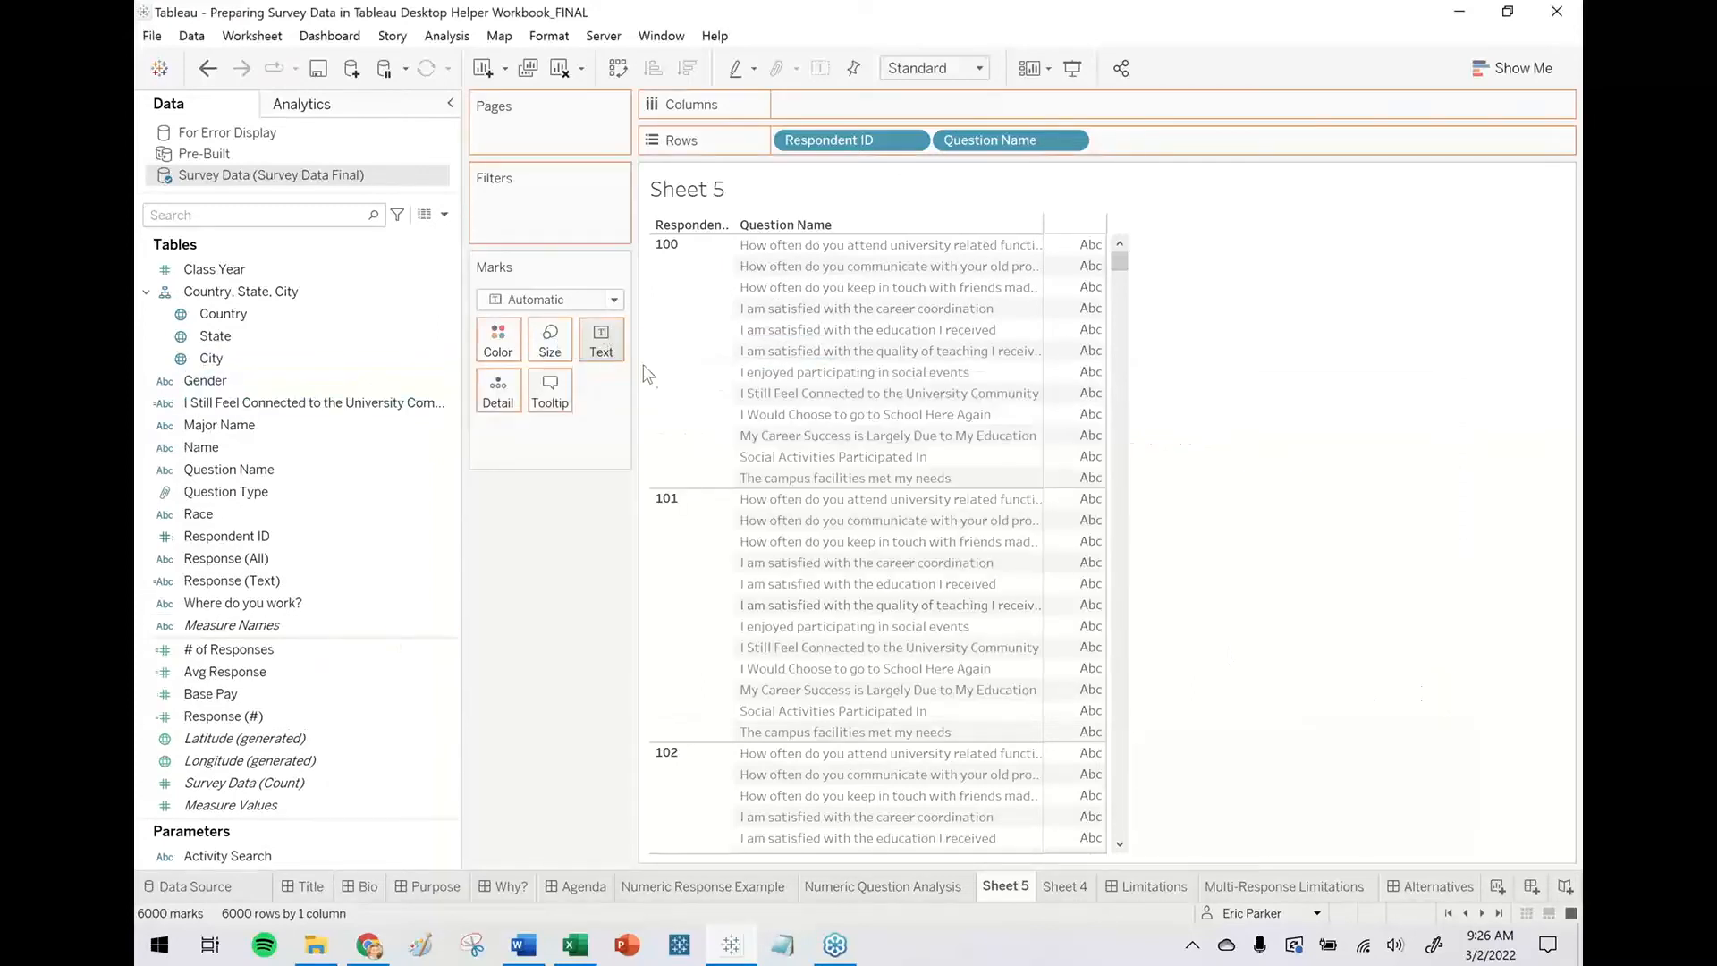
mouse_move(1058, 398)
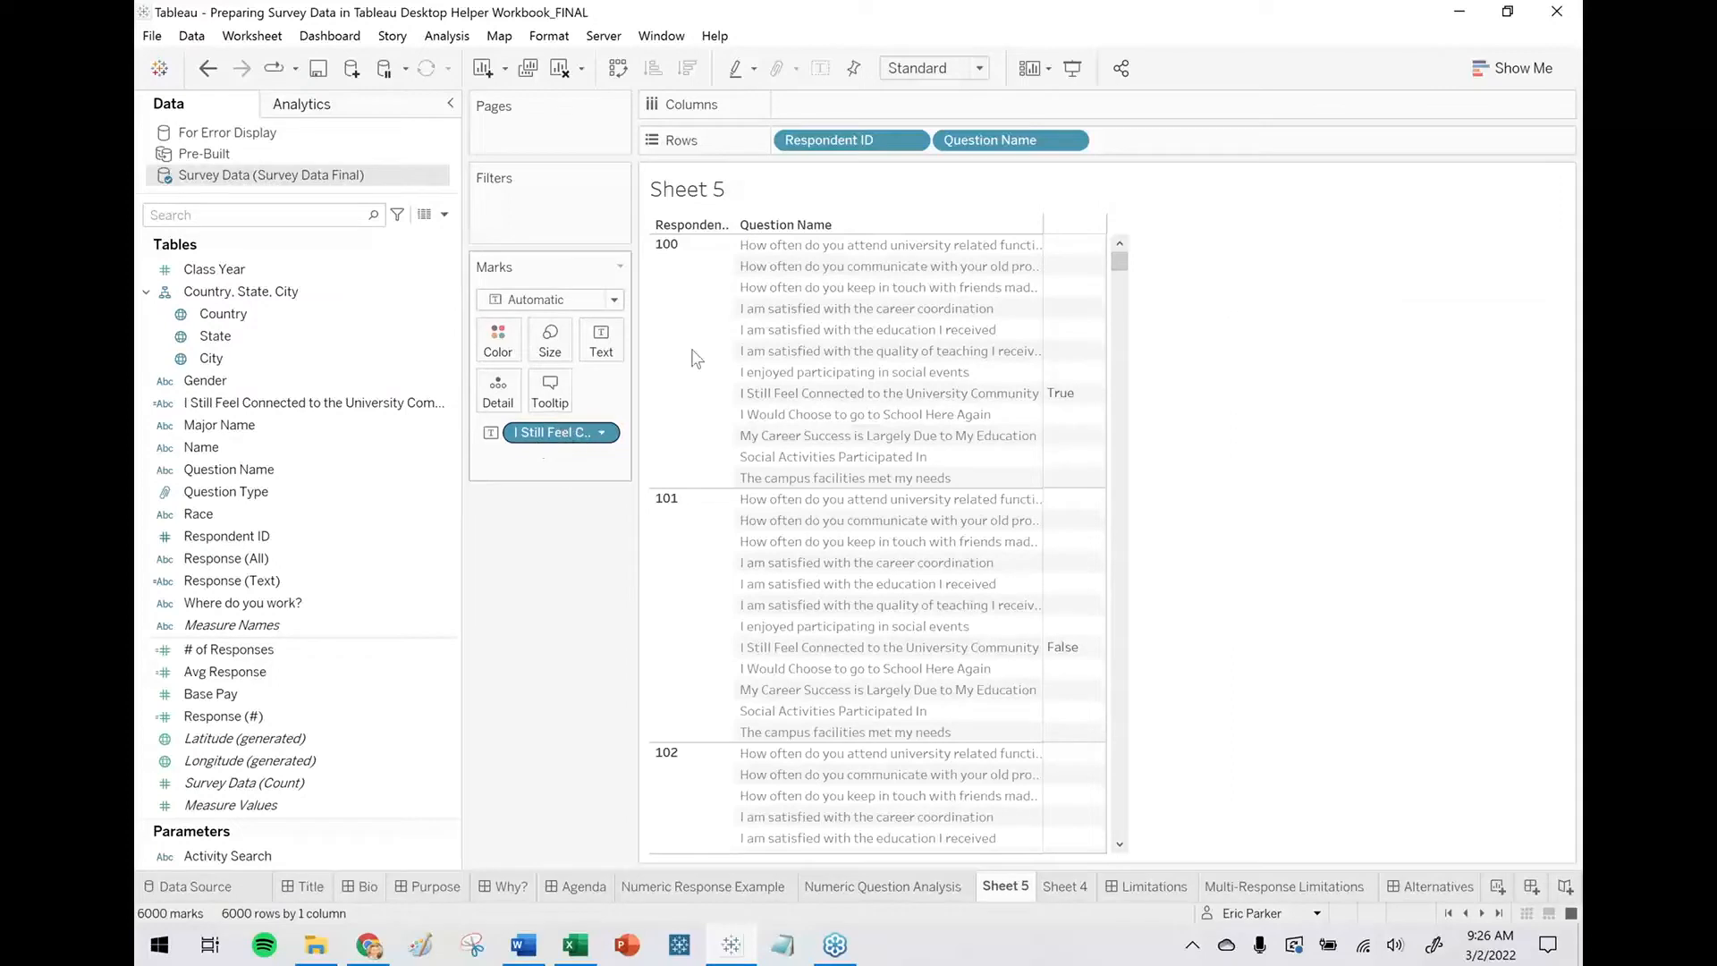
left_click(692, 270)
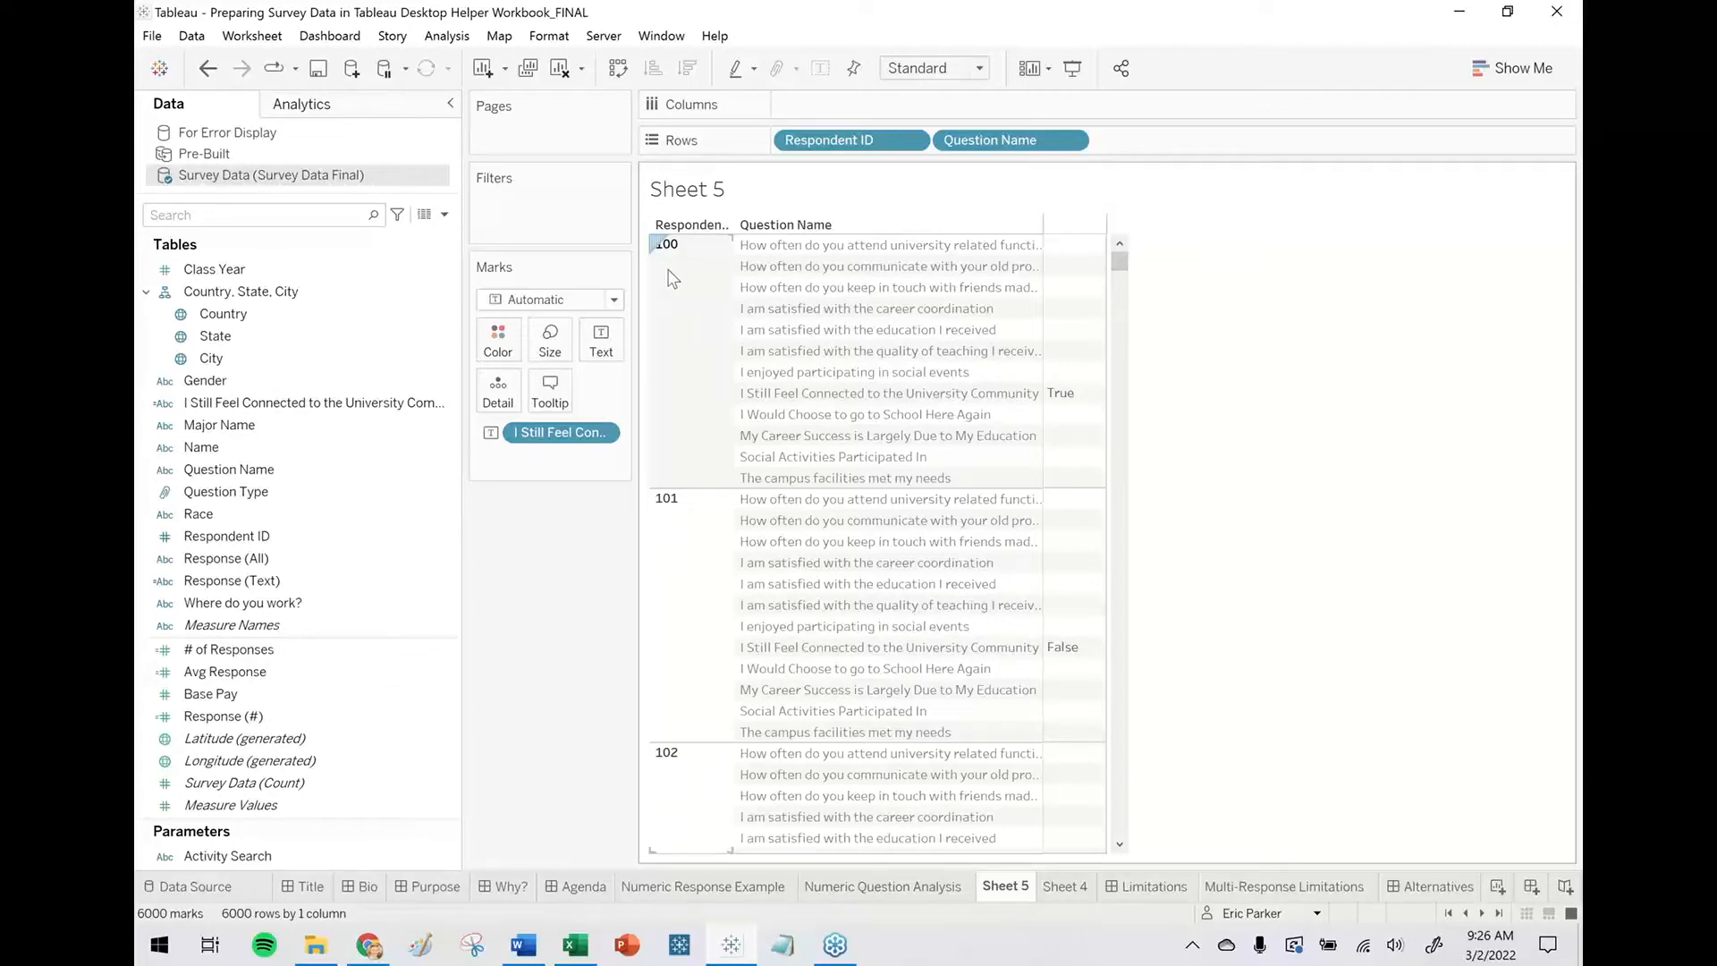
Wrap the I Still Feel Connected calculation's IF statement in { FIXED [Respondent ID]: MAX( )} and move the editor clear of respondent 100's rows.
right_click(316, 404)
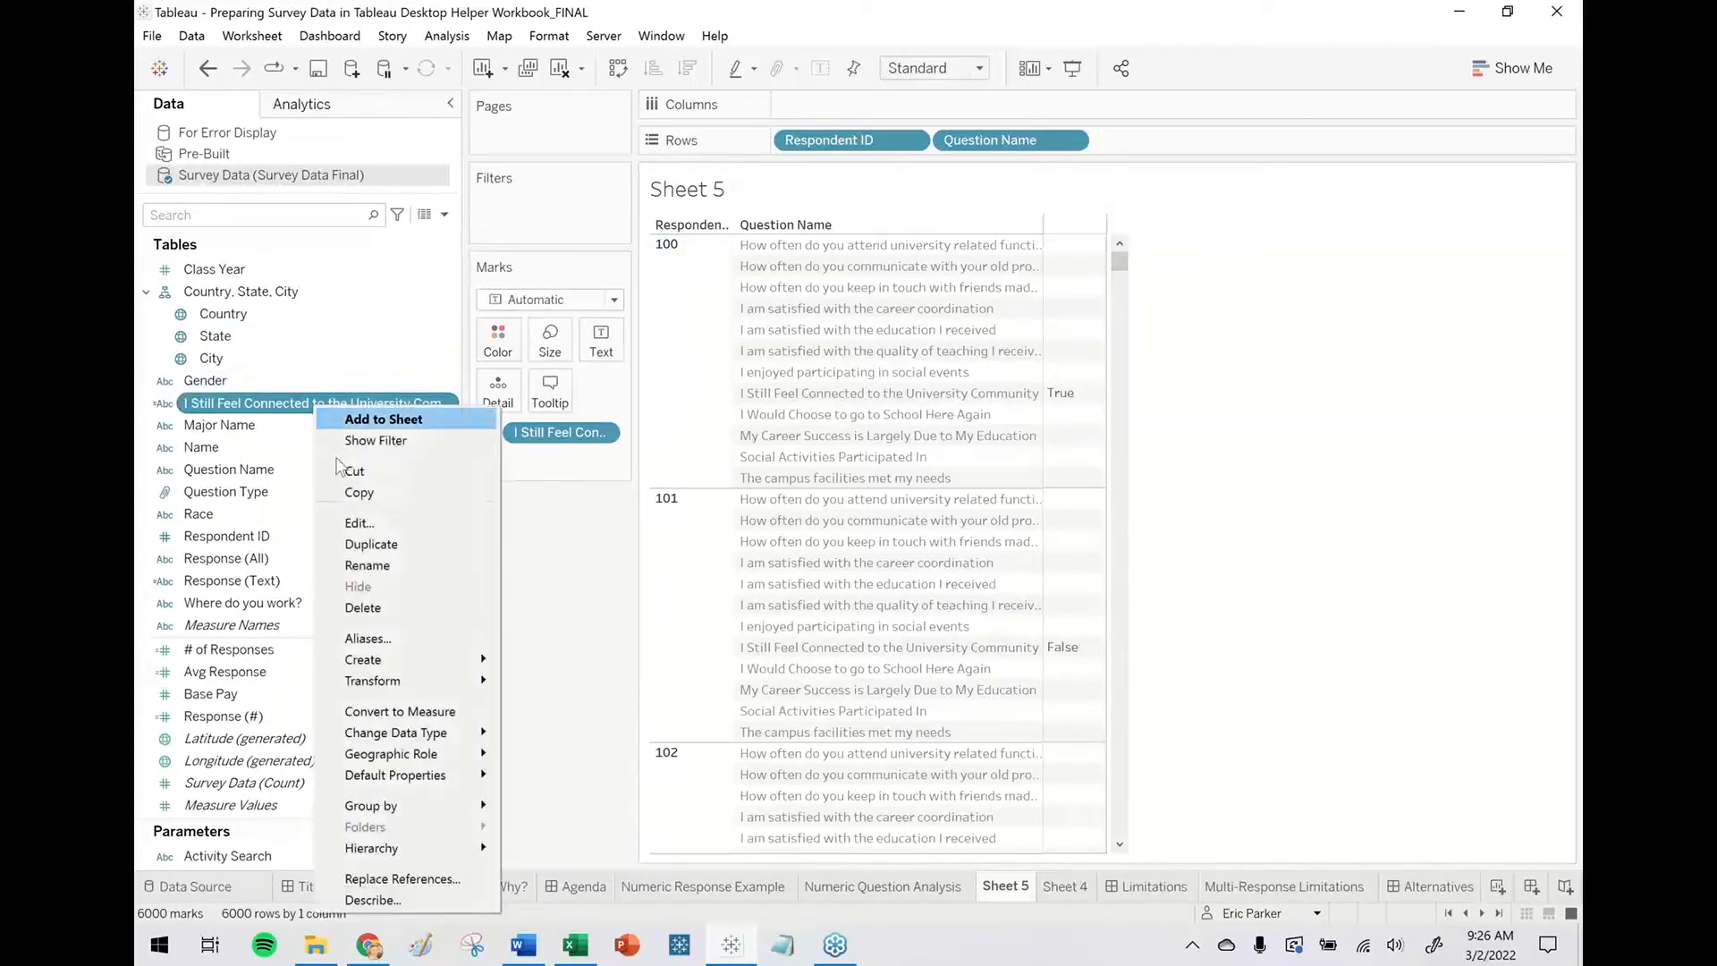
left_click(359, 524)
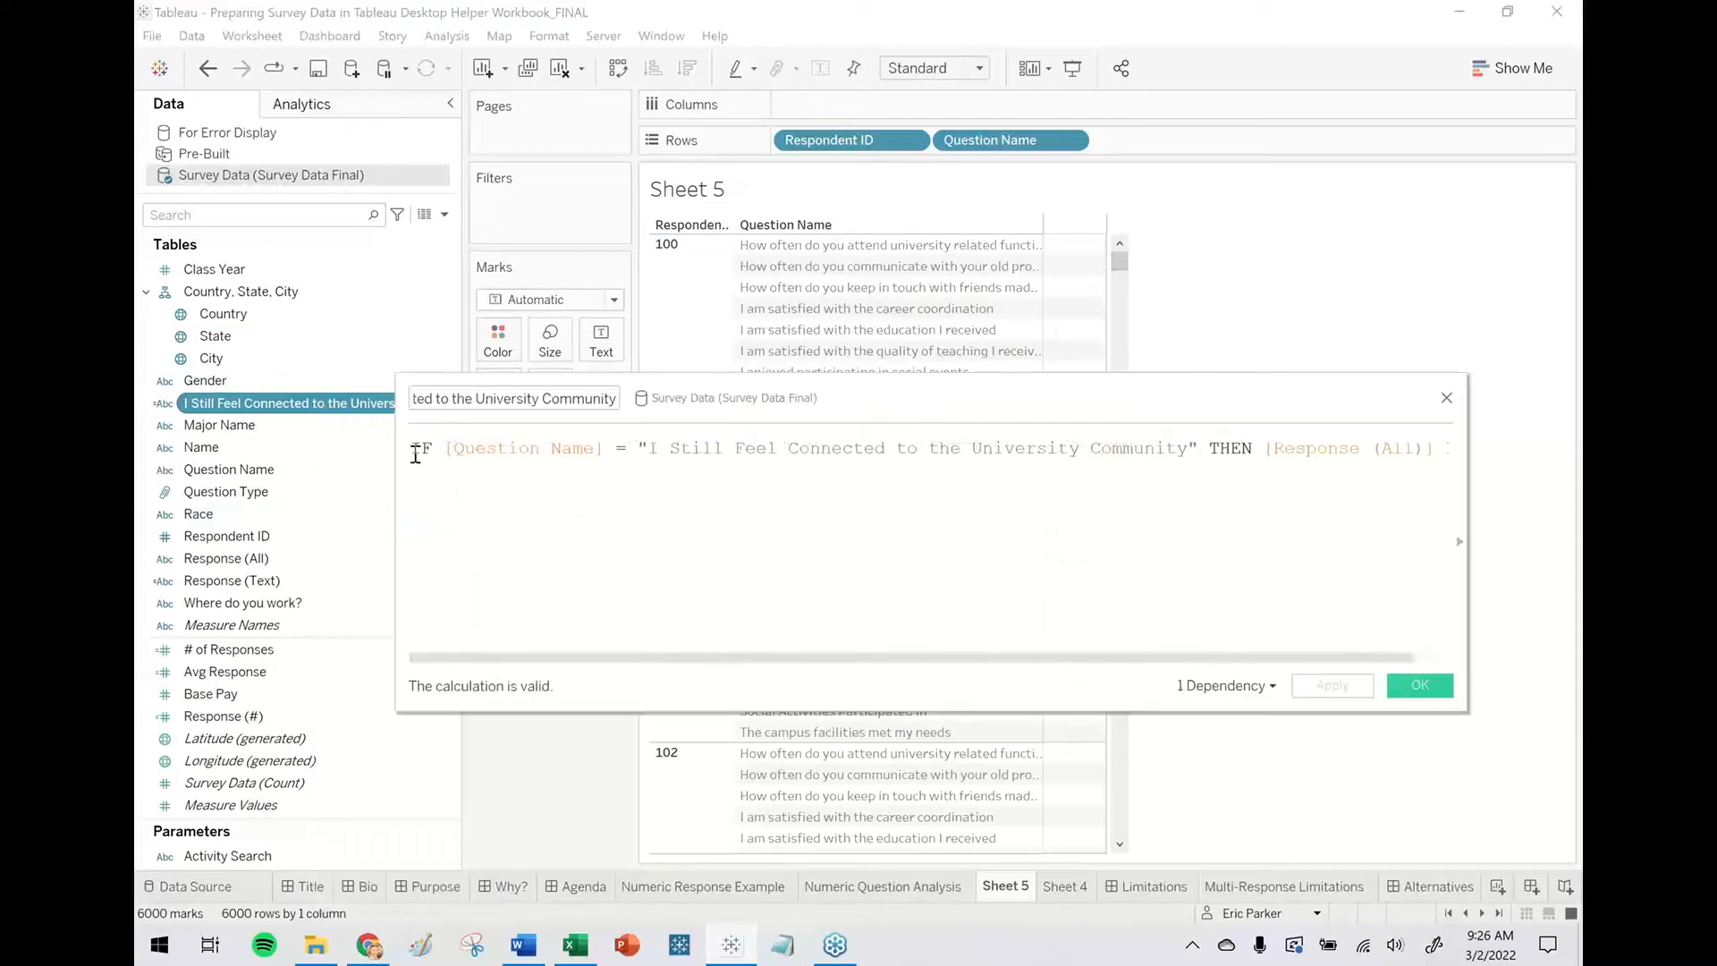
key("Return")
key("Return")
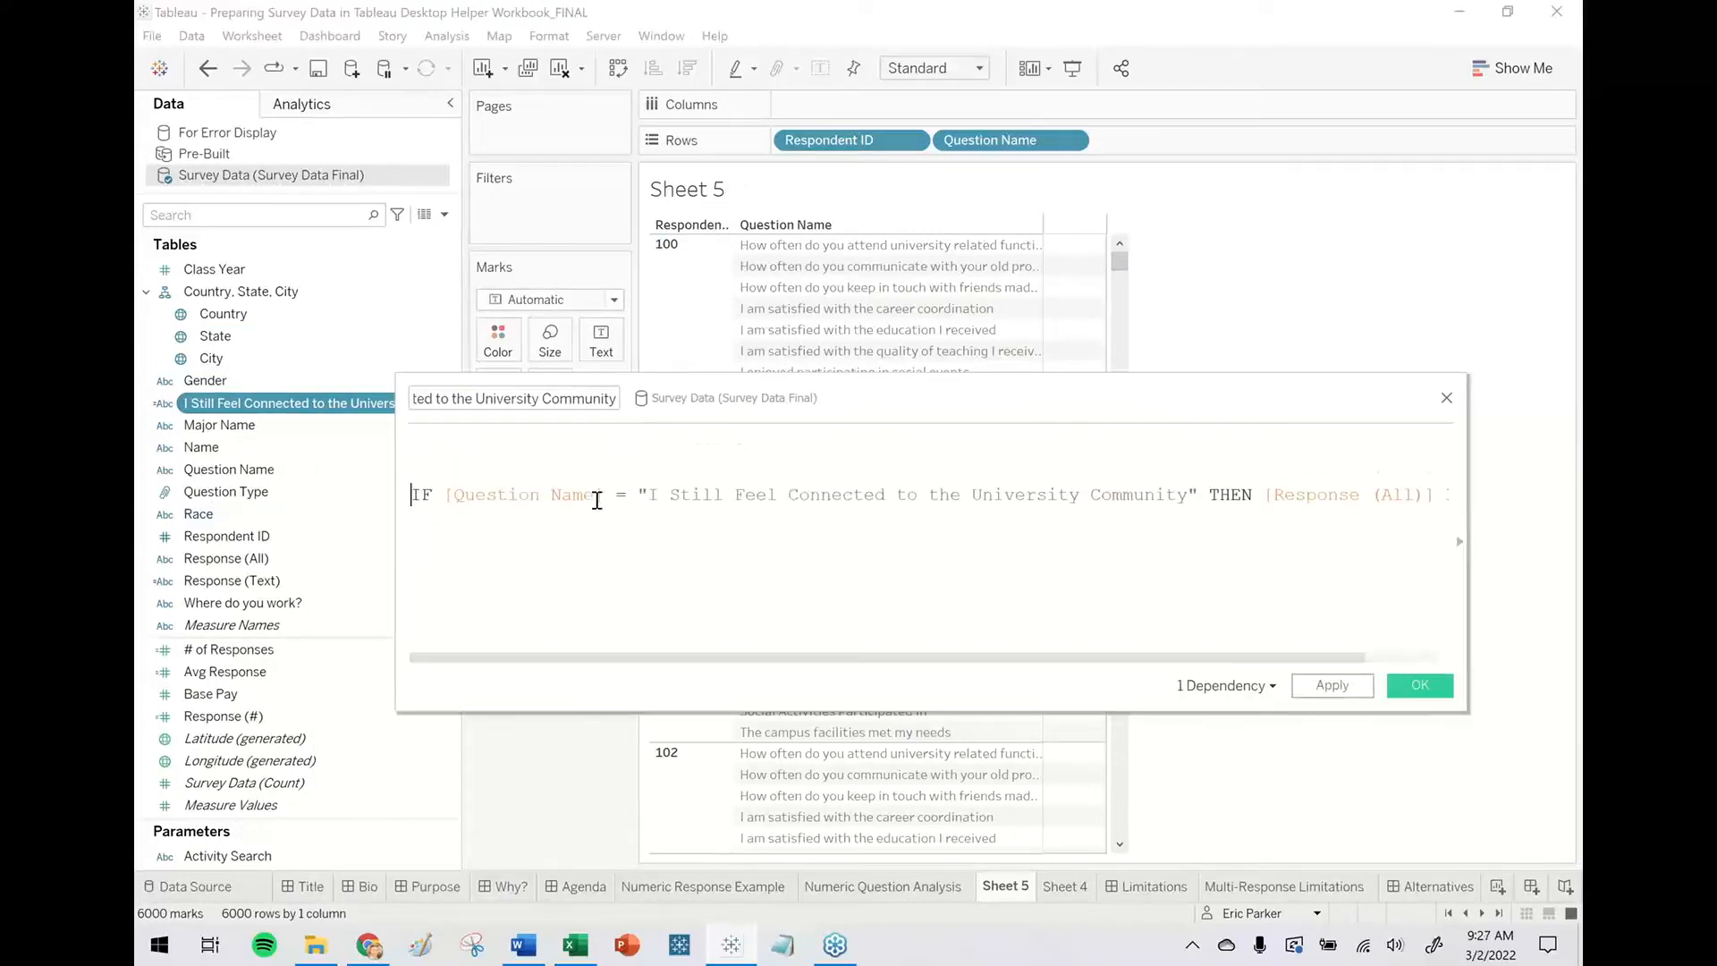
type("{ FIXED resp")
key("Return")
type("MA")
key("Return")
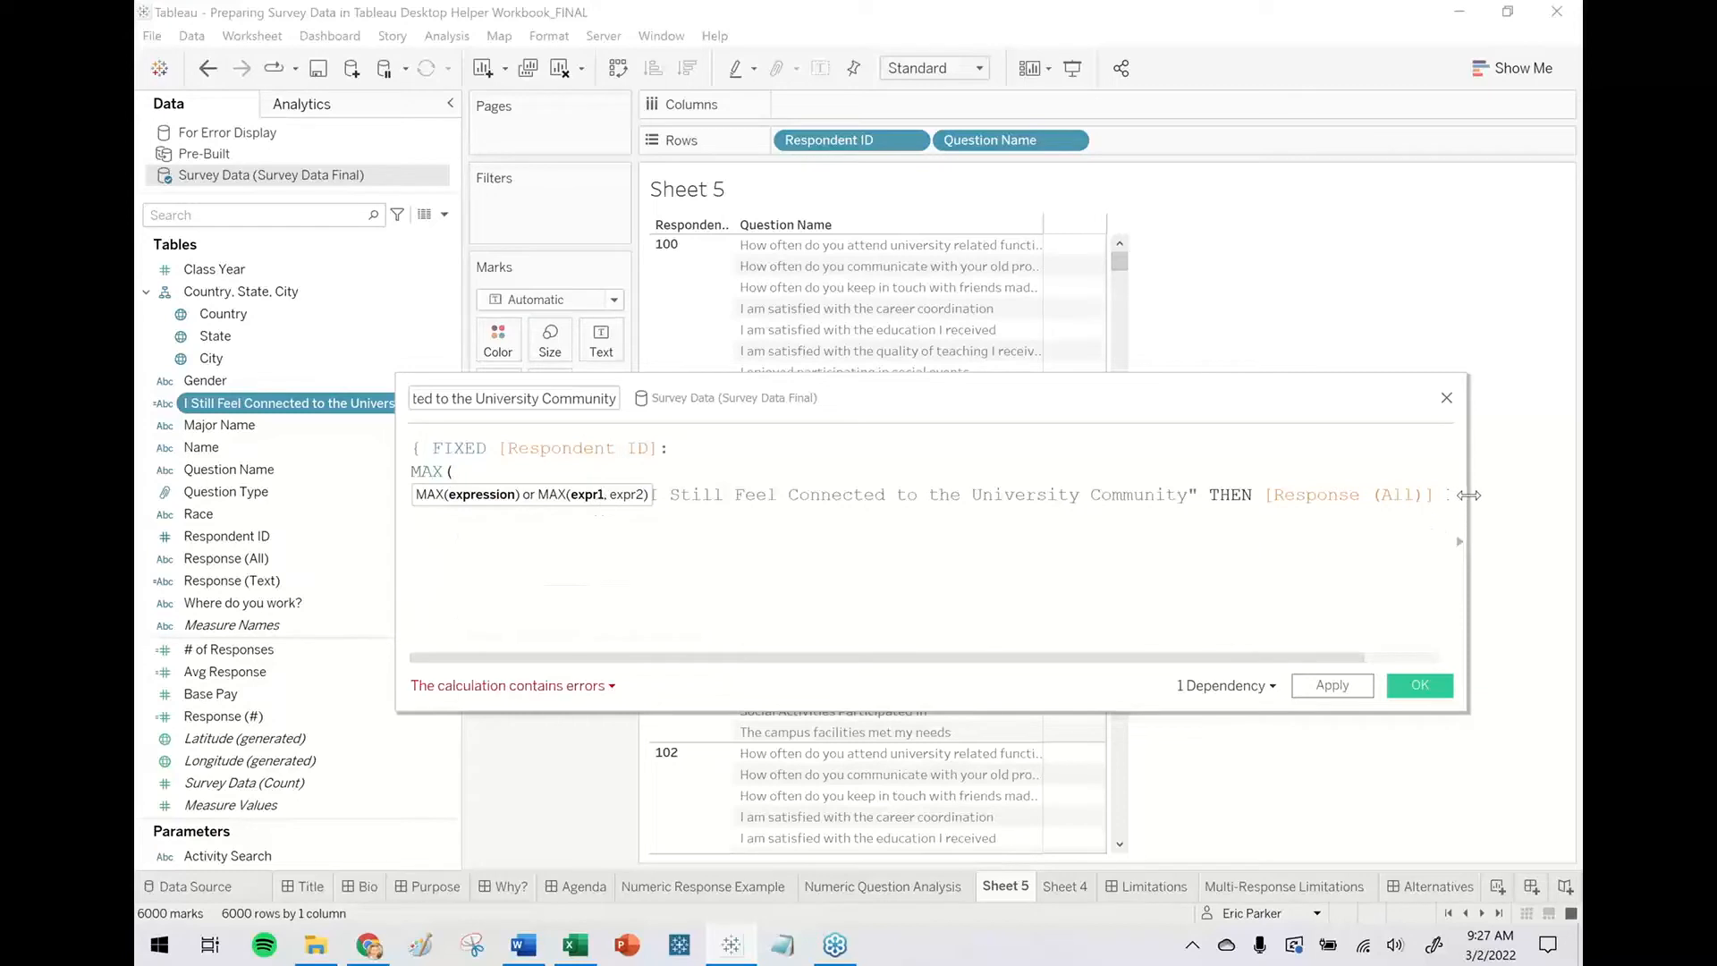
left_click_drag(1460, 510, 1582, 509)
left_click(1553, 487)
key("Return")
type(")}")
left_click_drag(1009, 392, 831, 576)
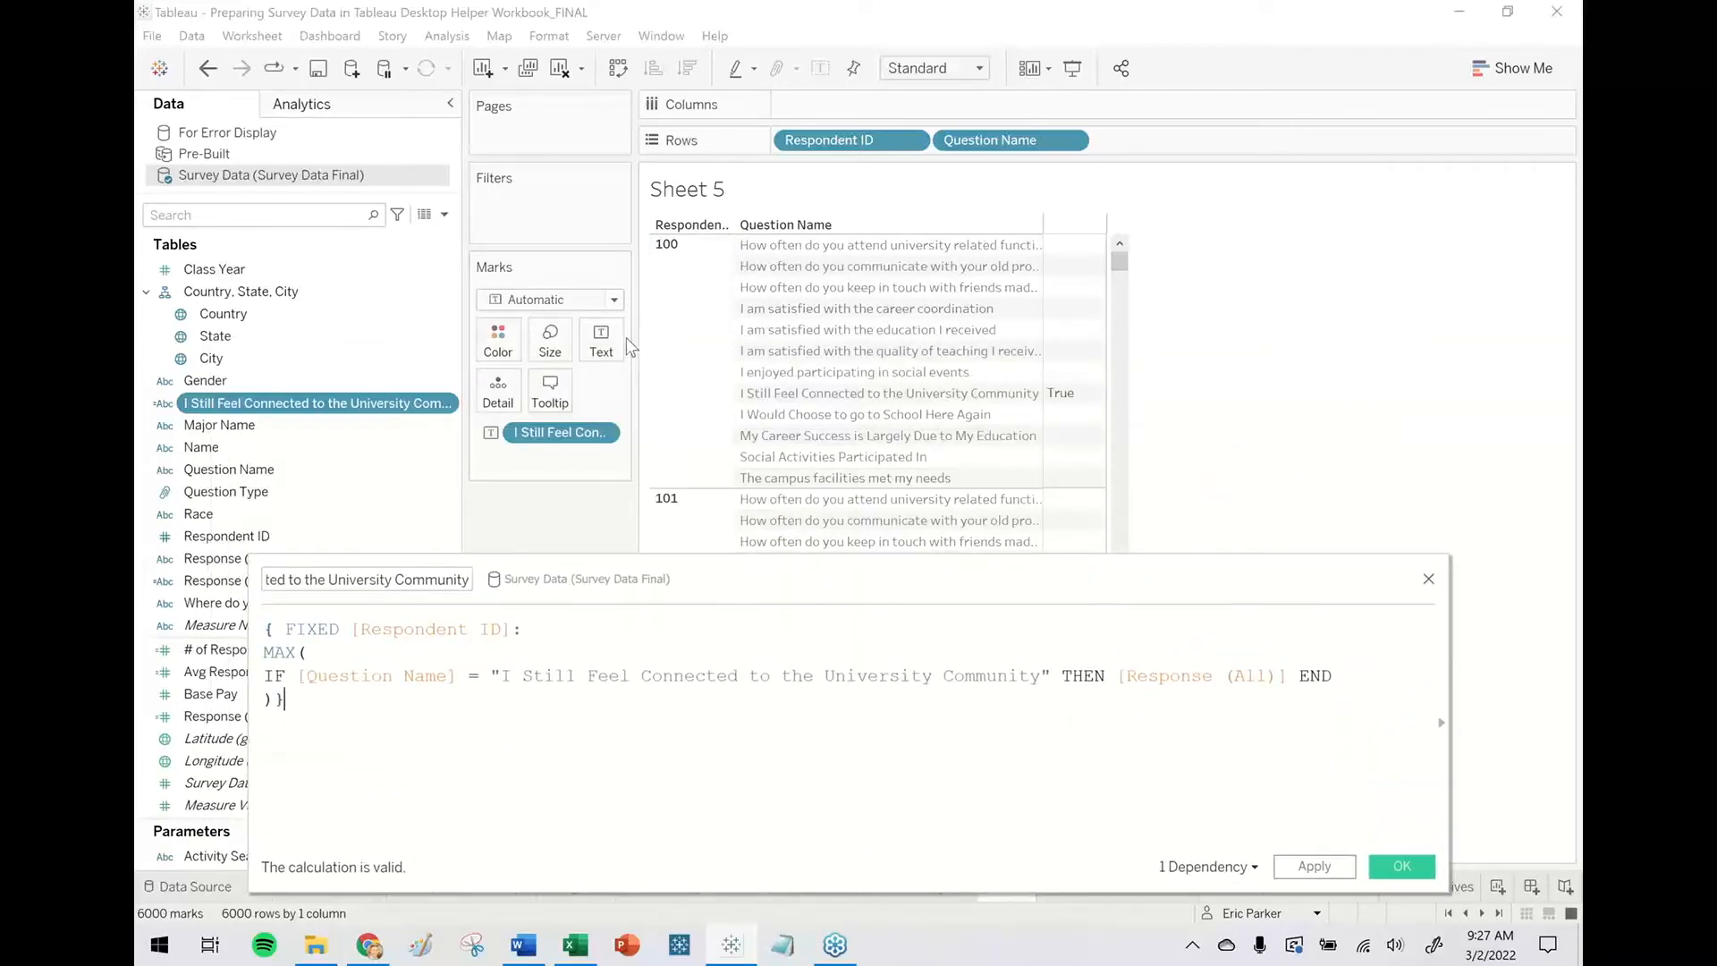
mouse_move(1079, 390)
left_mouse_down()
mouse_move(1165, 377)
mouse_move(1103, 365)
mouse_move(1111, 308)
left_mouse_up()
left_click_drag(1096, 297, 1109, 254)
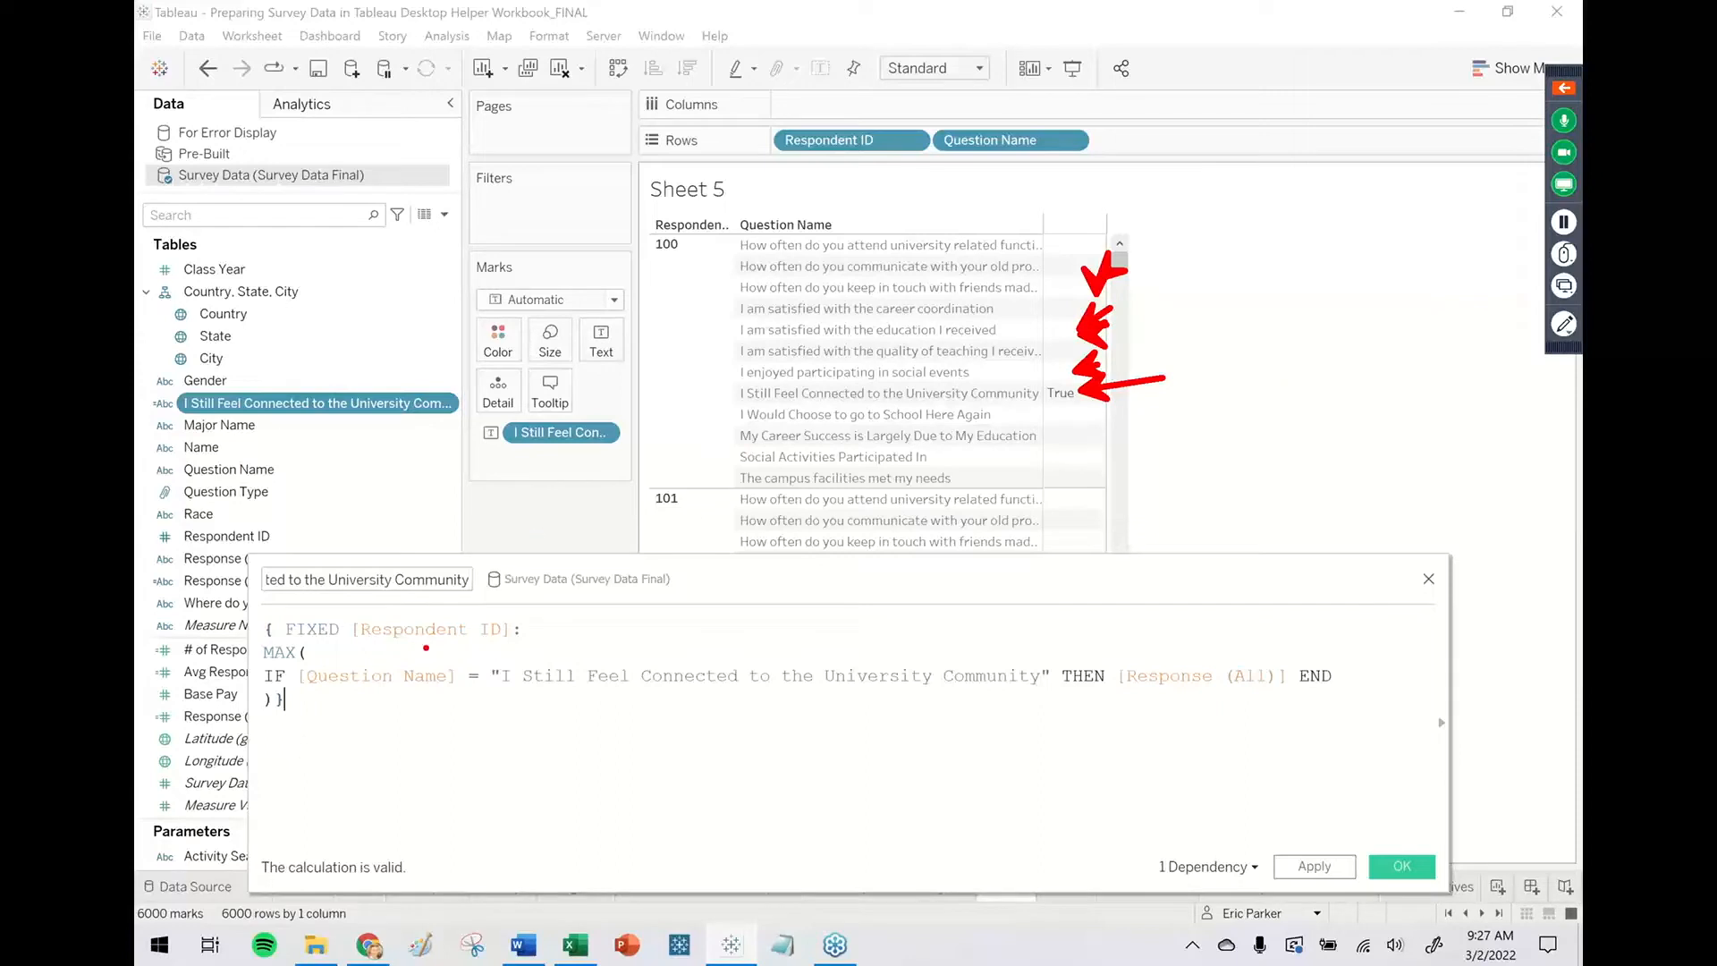
left_click_drag(439, 690, 477, 737)
left_click_drag(299, 652, 360, 637)
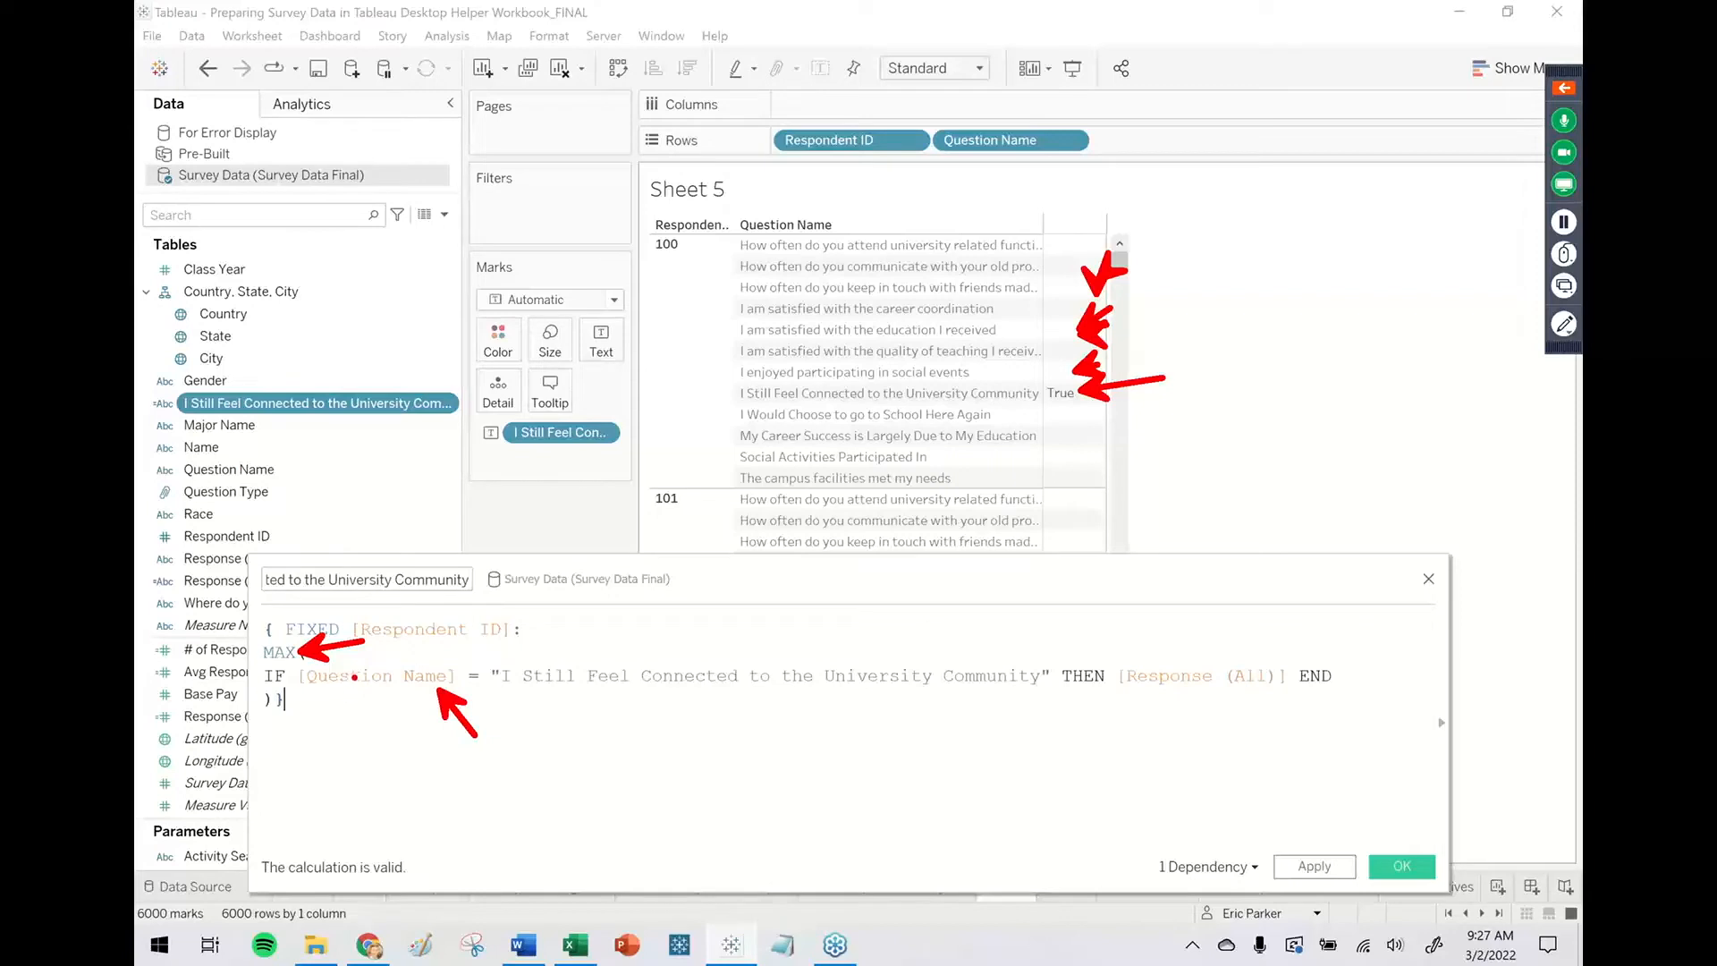
left_click_drag(518, 629, 612, 571)
key("Escape")
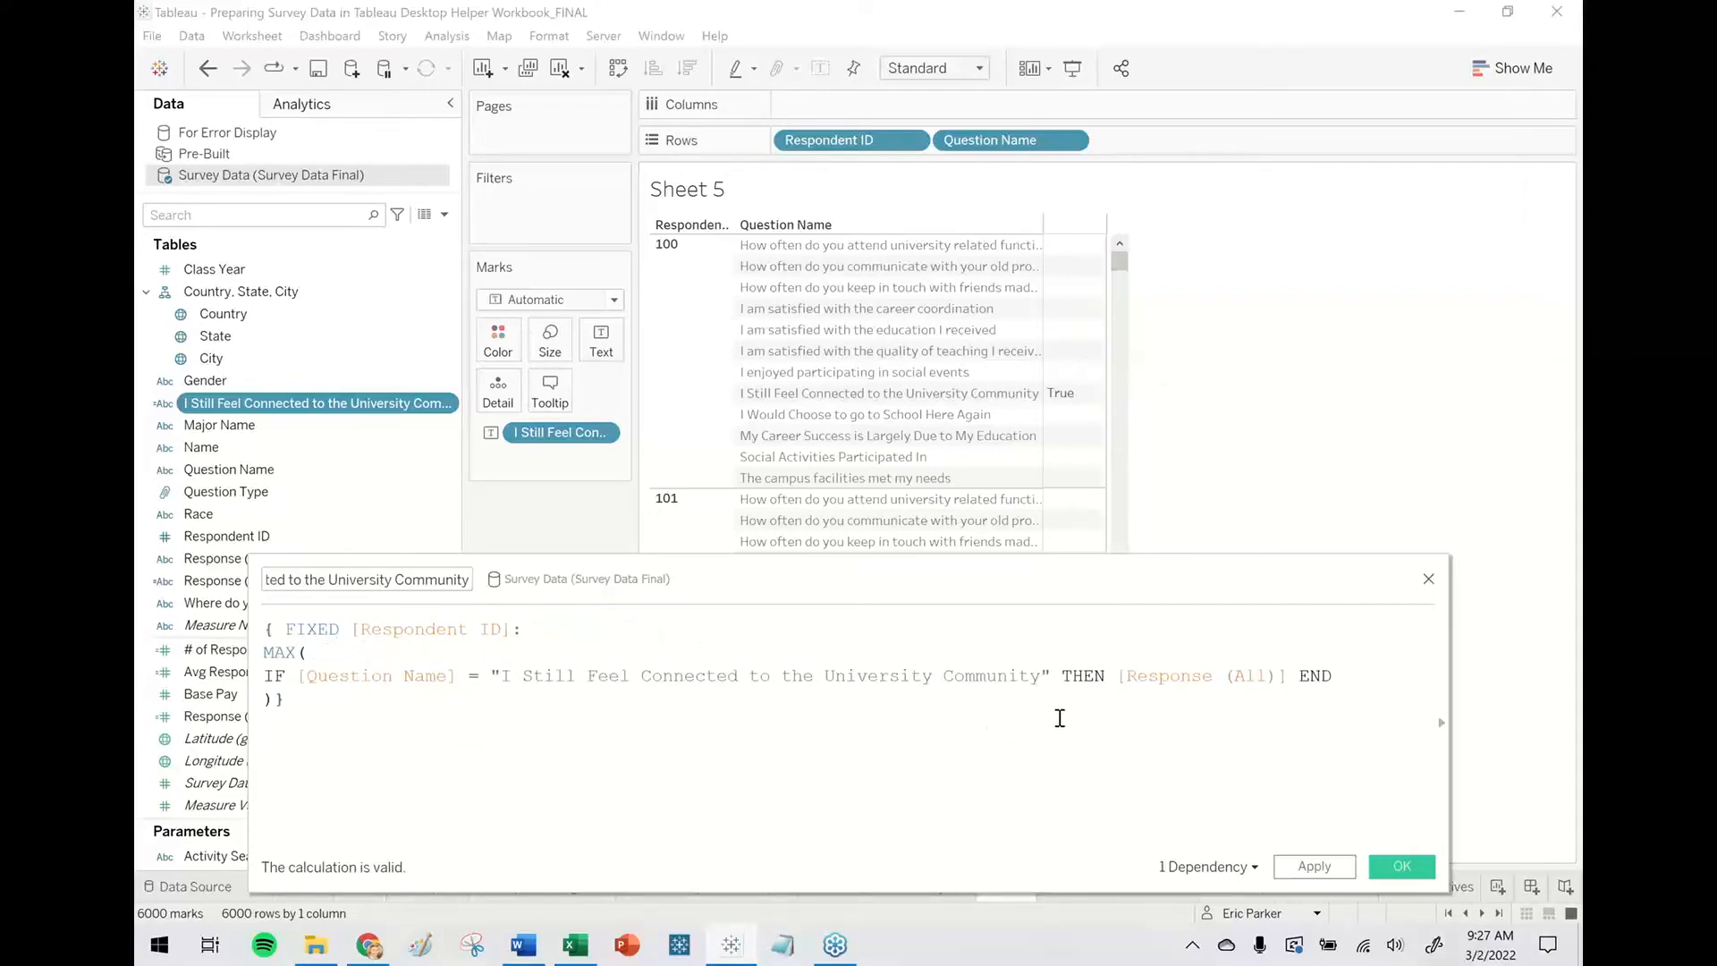
Apply the FIXED calculation to the view, uncover the rows of respondents 100 and 101, and close the editor.
left_click(1313, 867)
left_click_drag(1168, 609, 1182, 795)
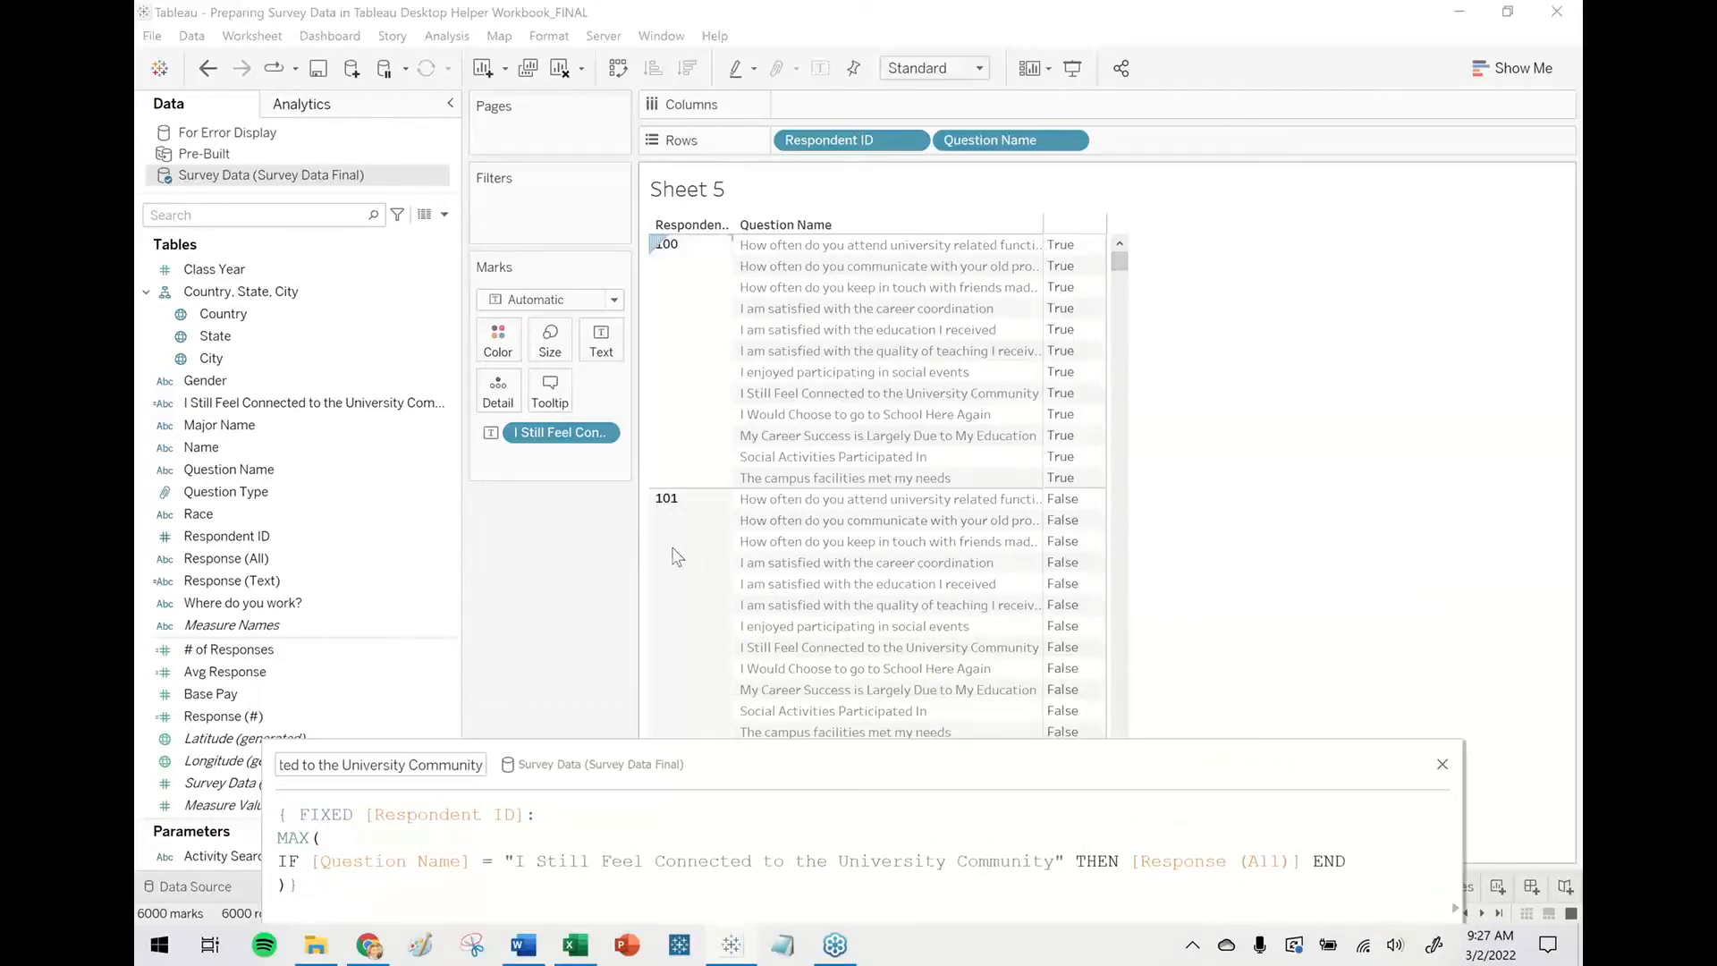
left_click(1442, 764)
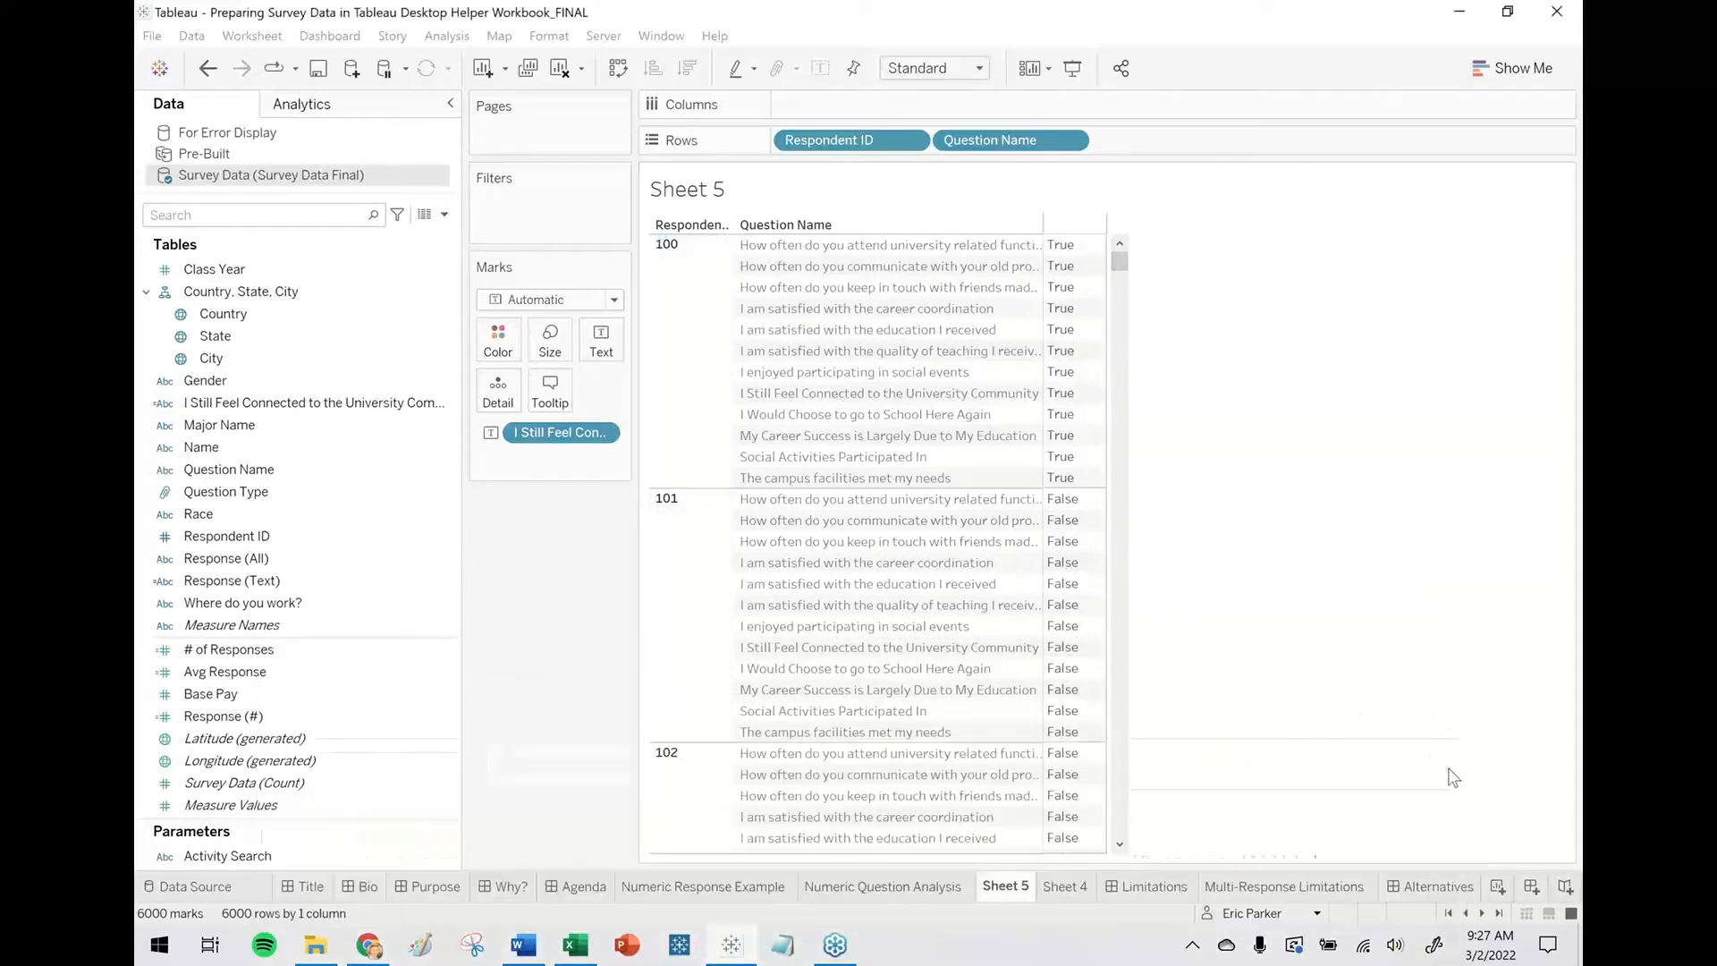
Filter the Numeric Question Analysis sheet by I Still Feel Connected to the University Community, keeping only True.
left_click(886, 888)
left_click_drag(217, 412, 542, 254)
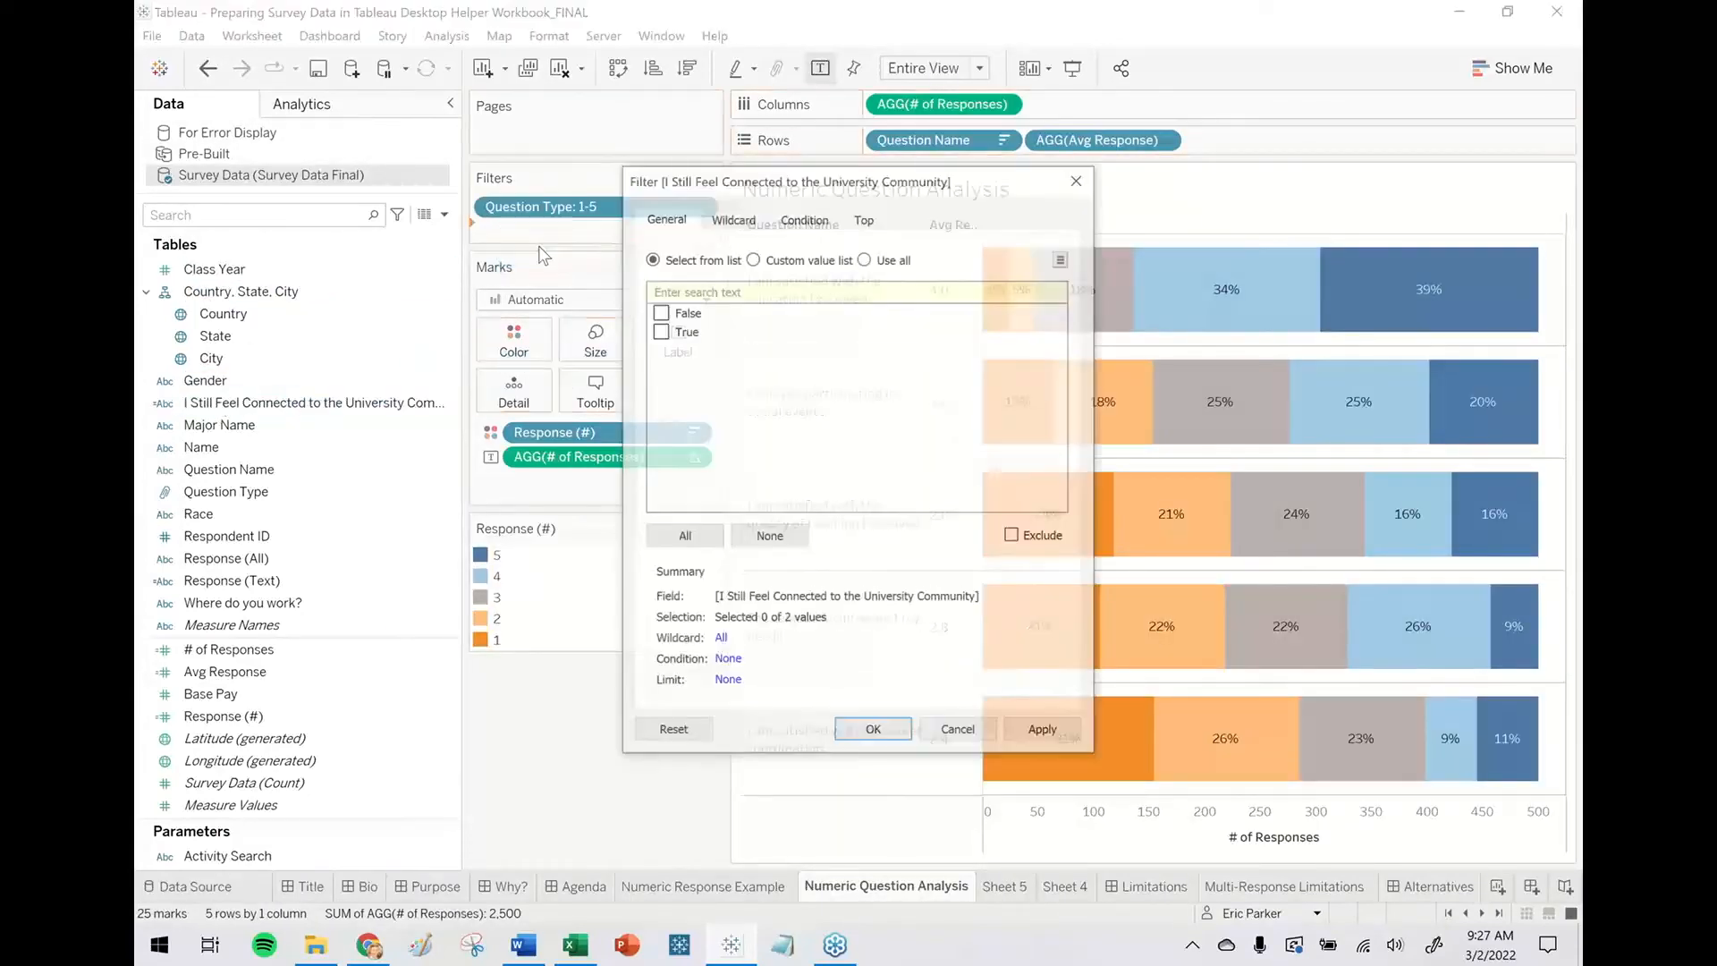
left_click(661, 331)
left_click(881, 738)
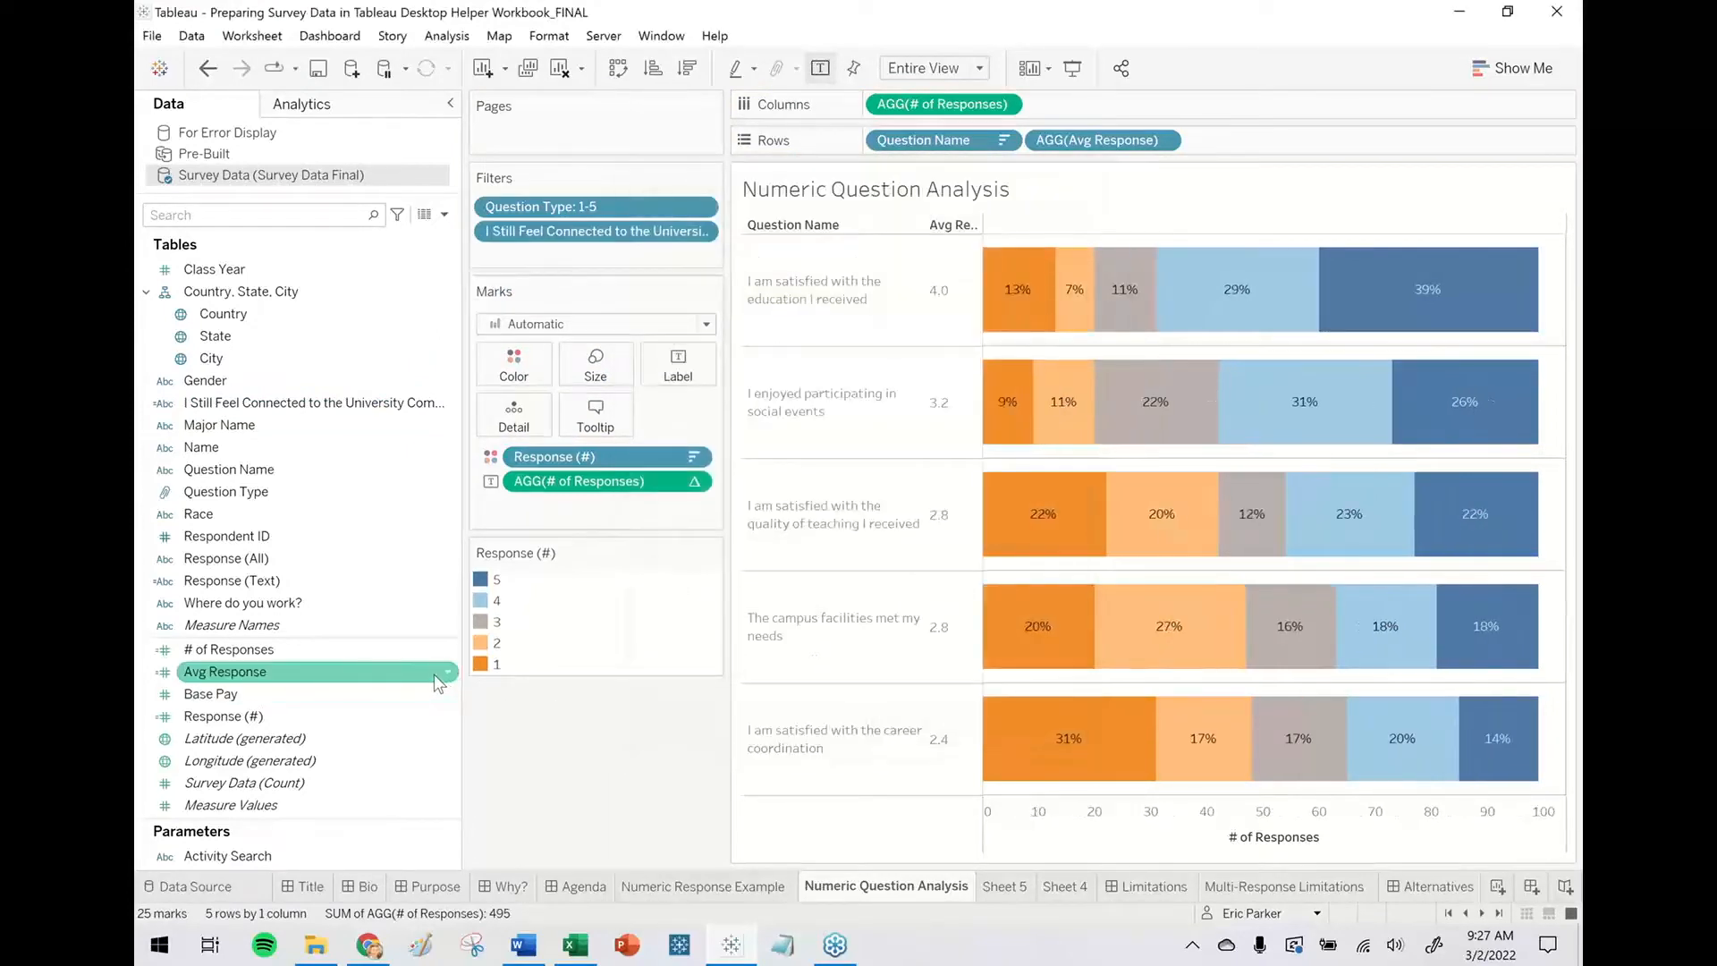
Show the I Still Feel Connected filter control and place it below the Response (#) legend.
right_click(637, 232)
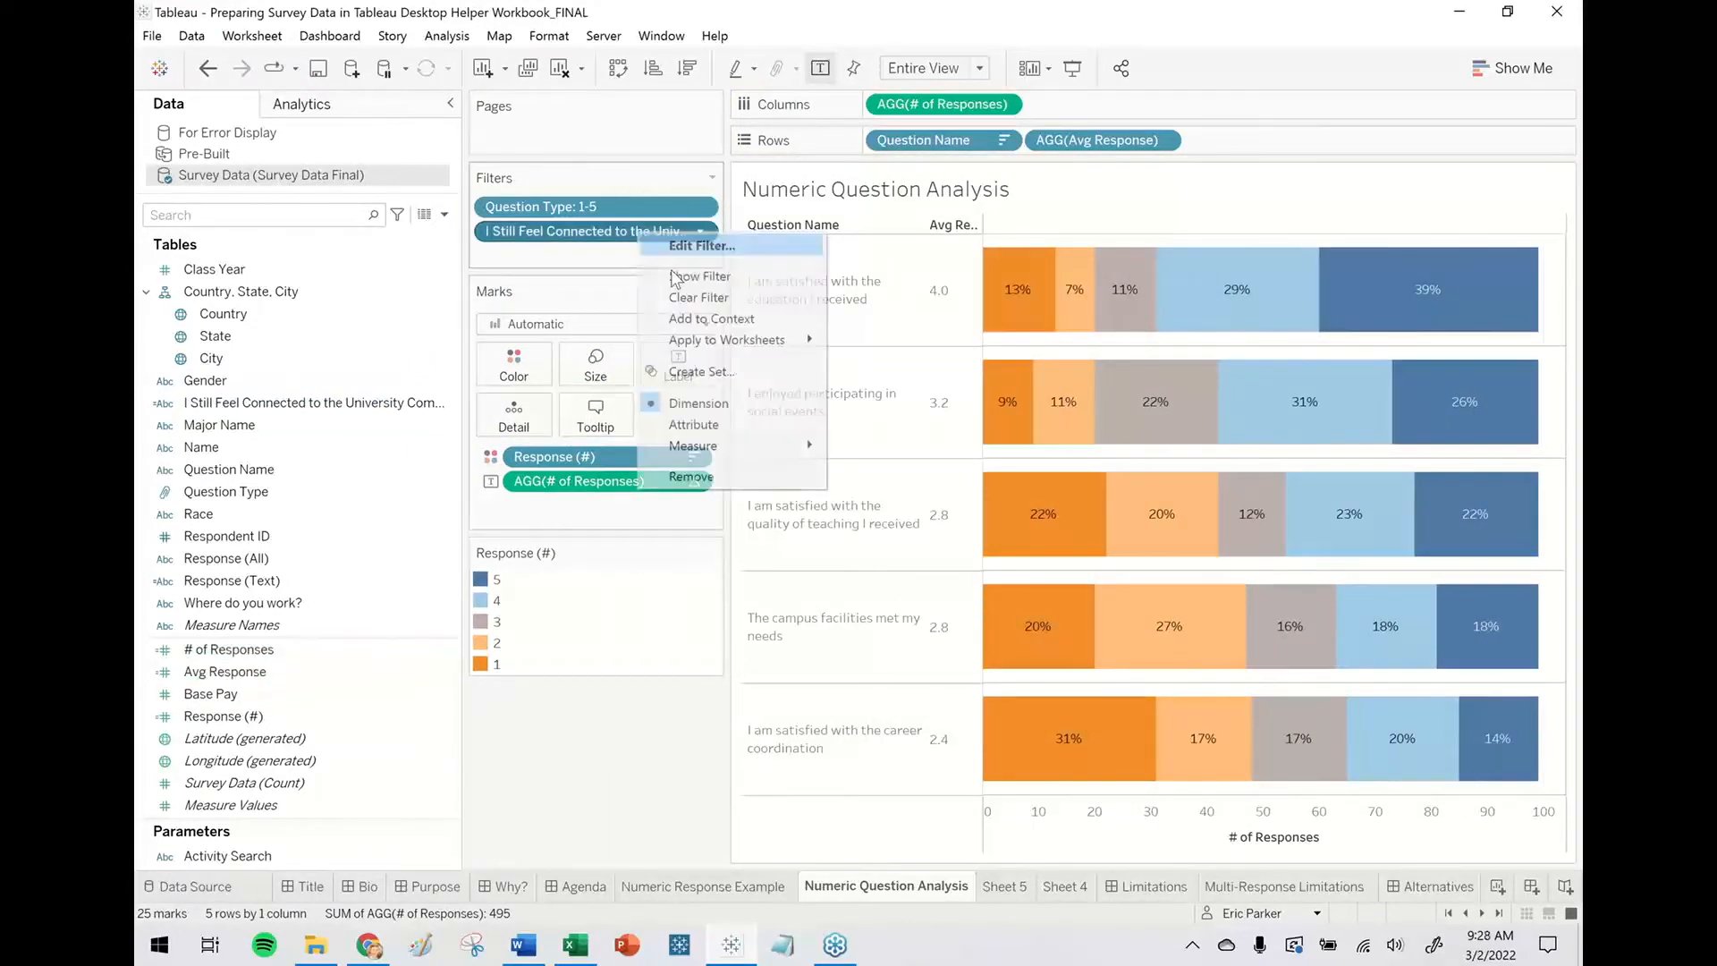
left_click(683, 278)
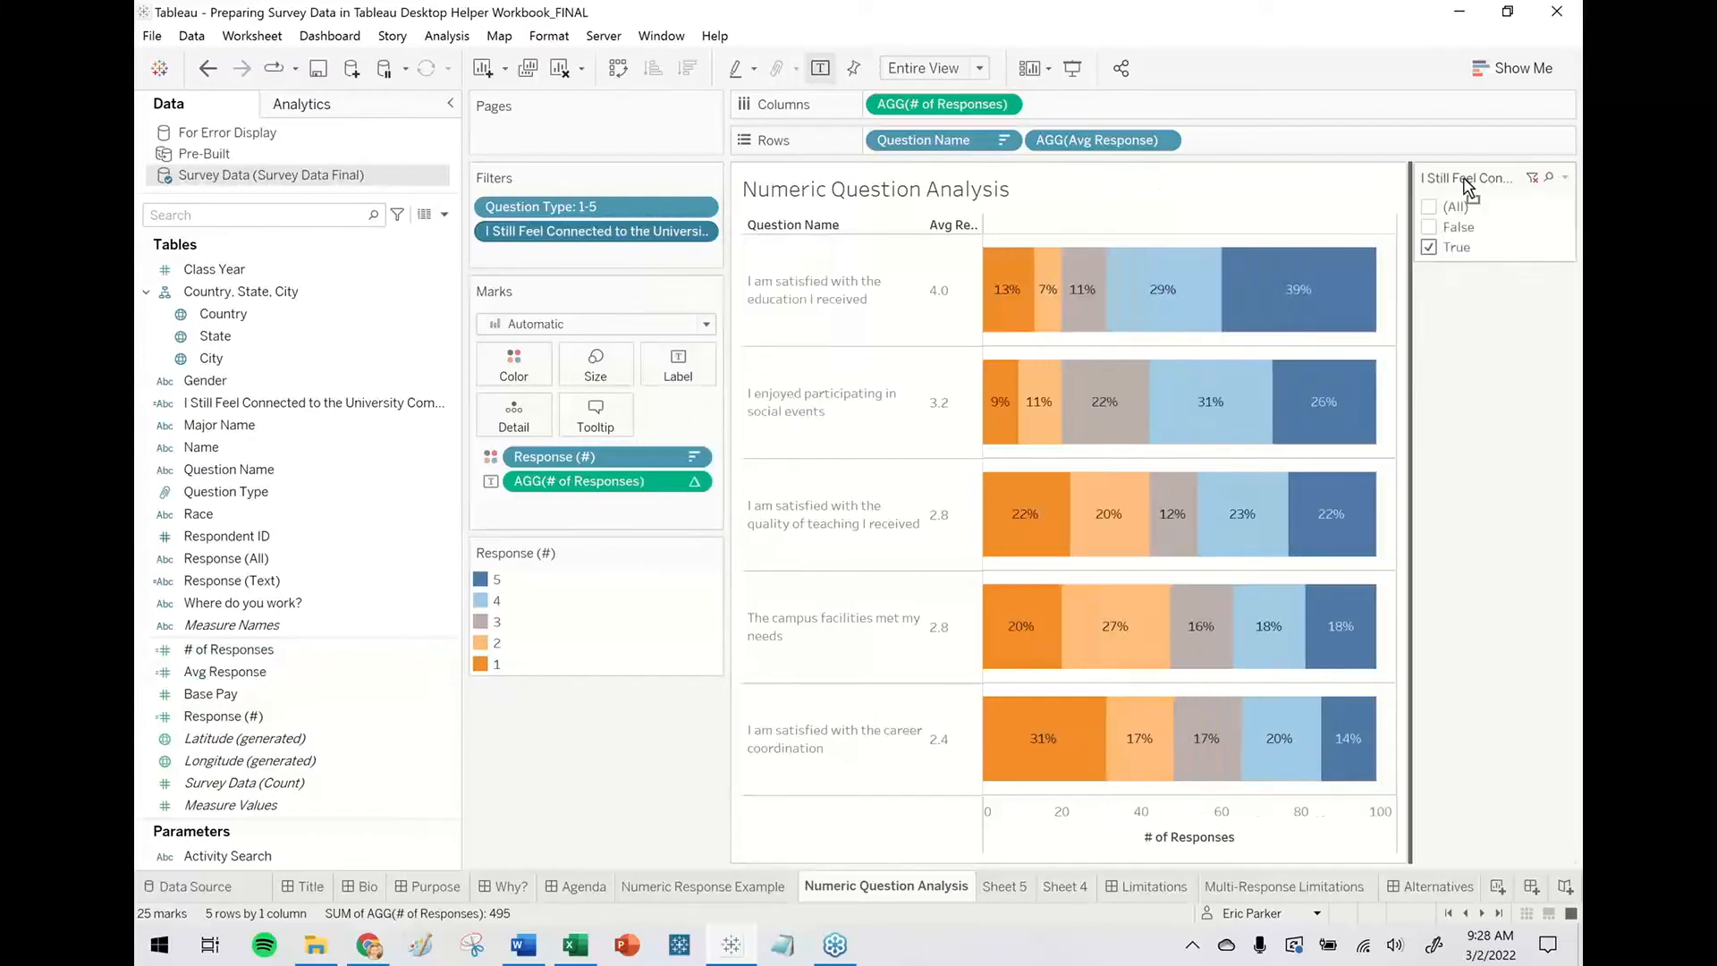
left_click_drag(1467, 185, 572, 697)
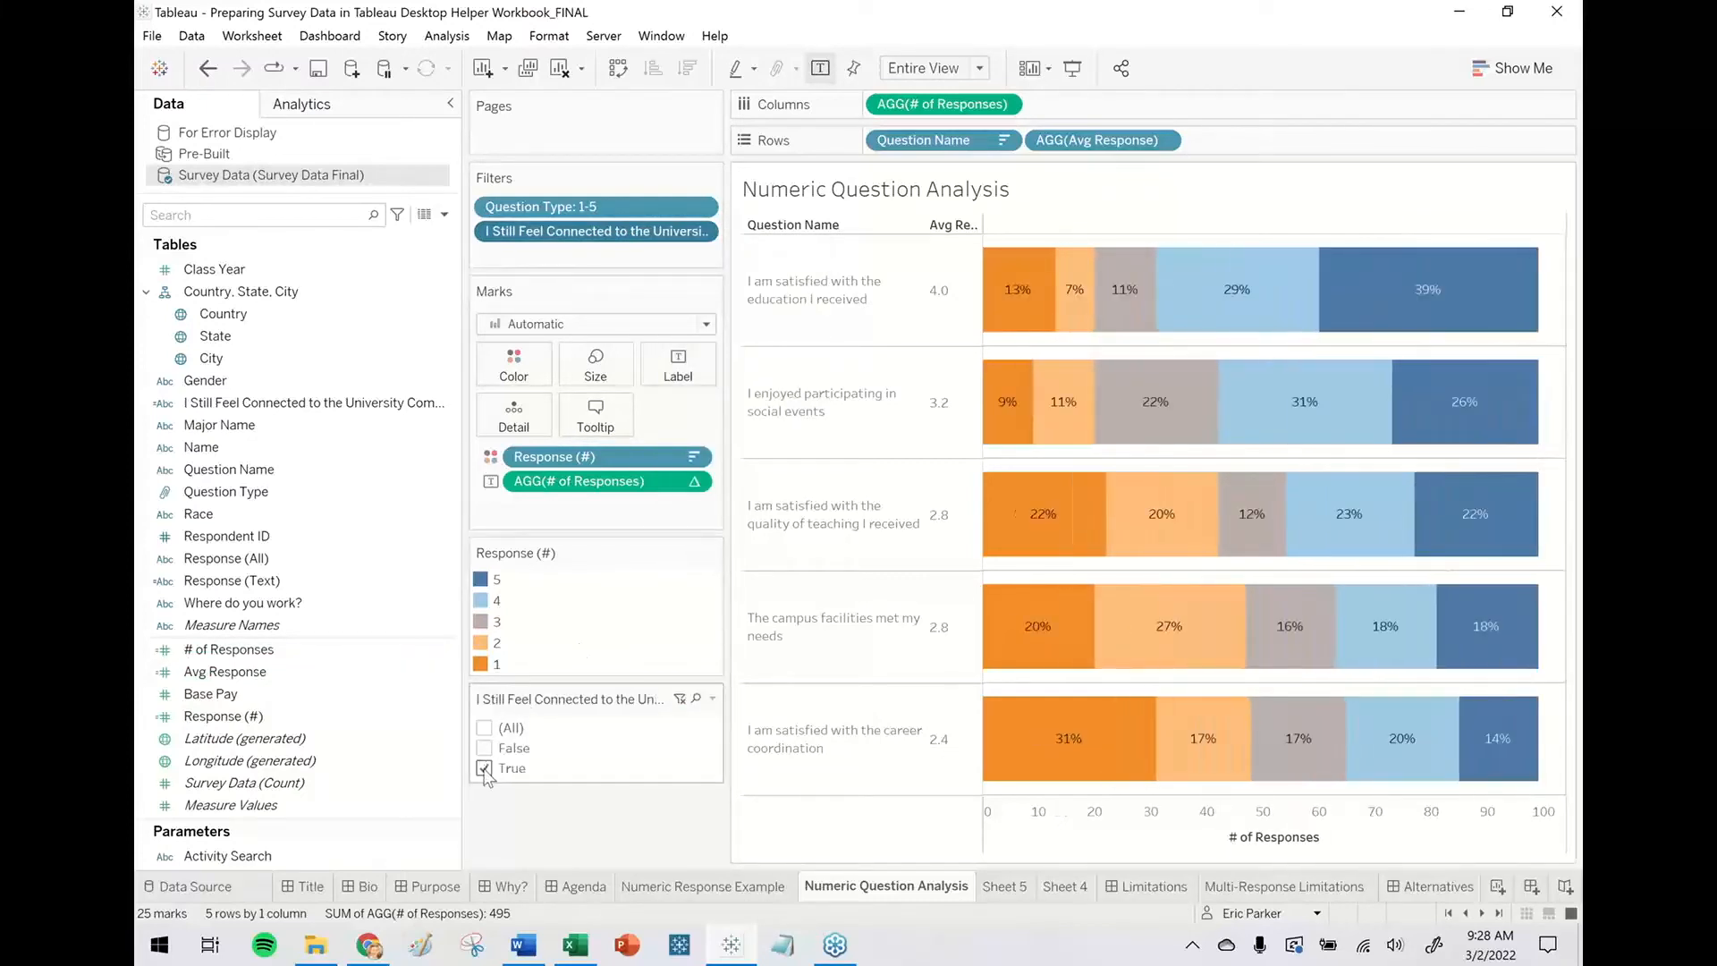
Switch the I Still Feel Connected filter to False only, and reselect True so both values are included.
left_click(484, 748)
left_click(484, 768)
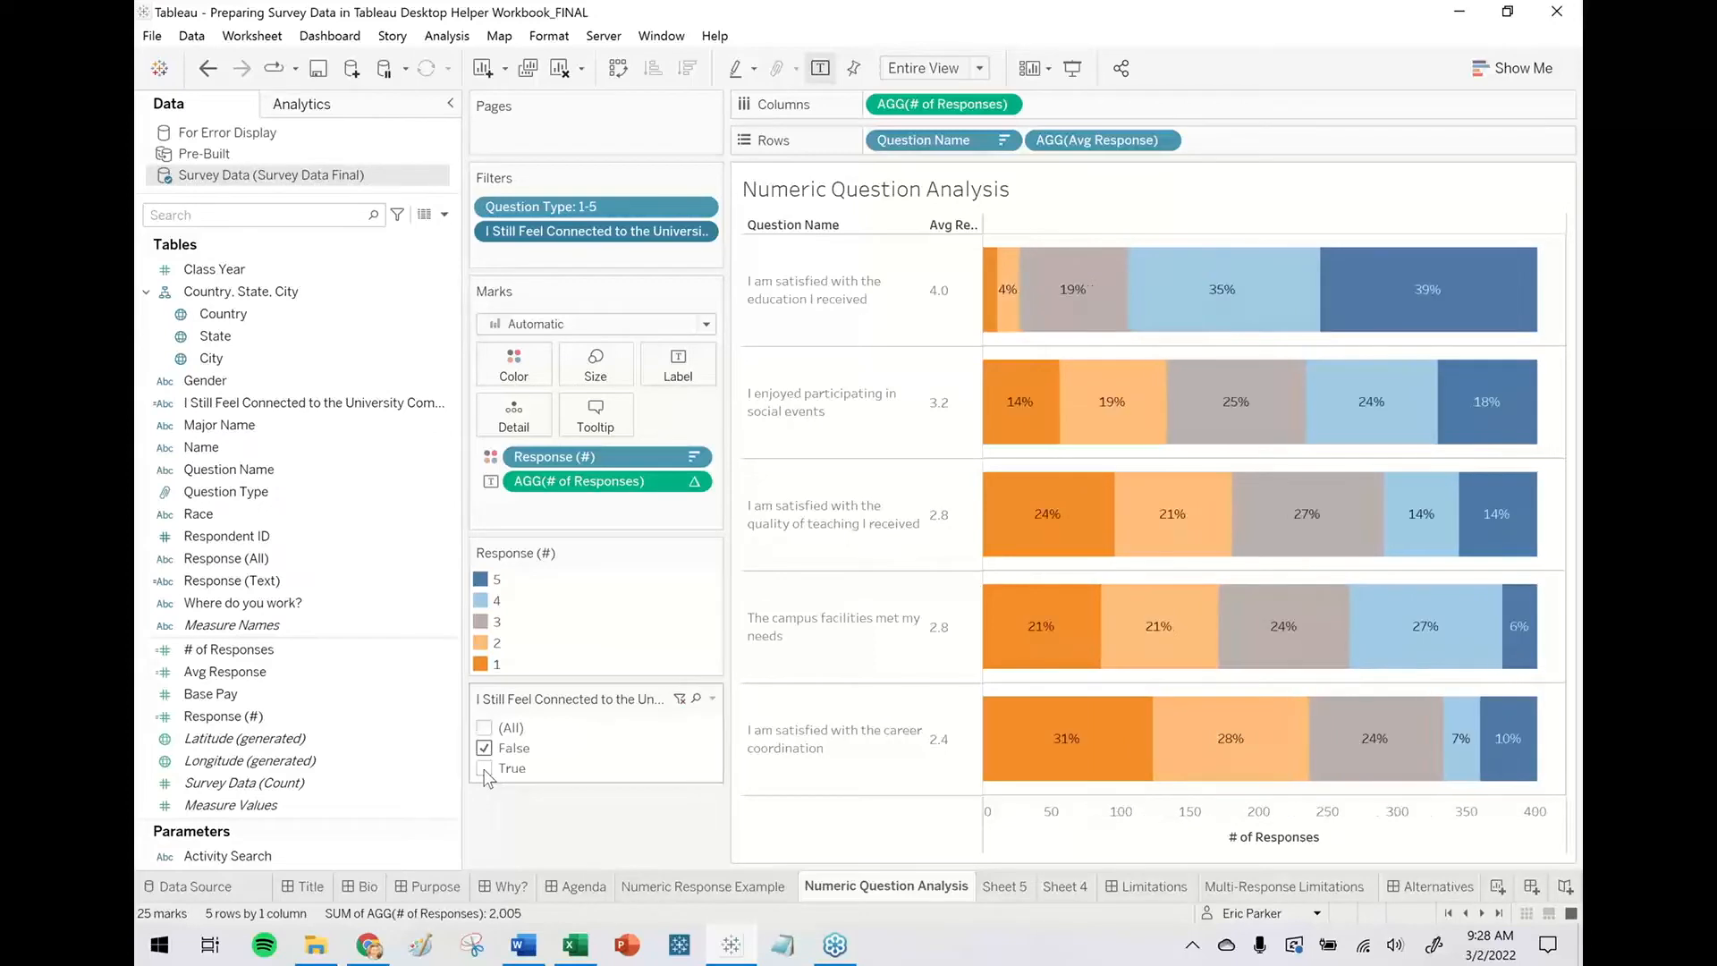
left_click(485, 770)
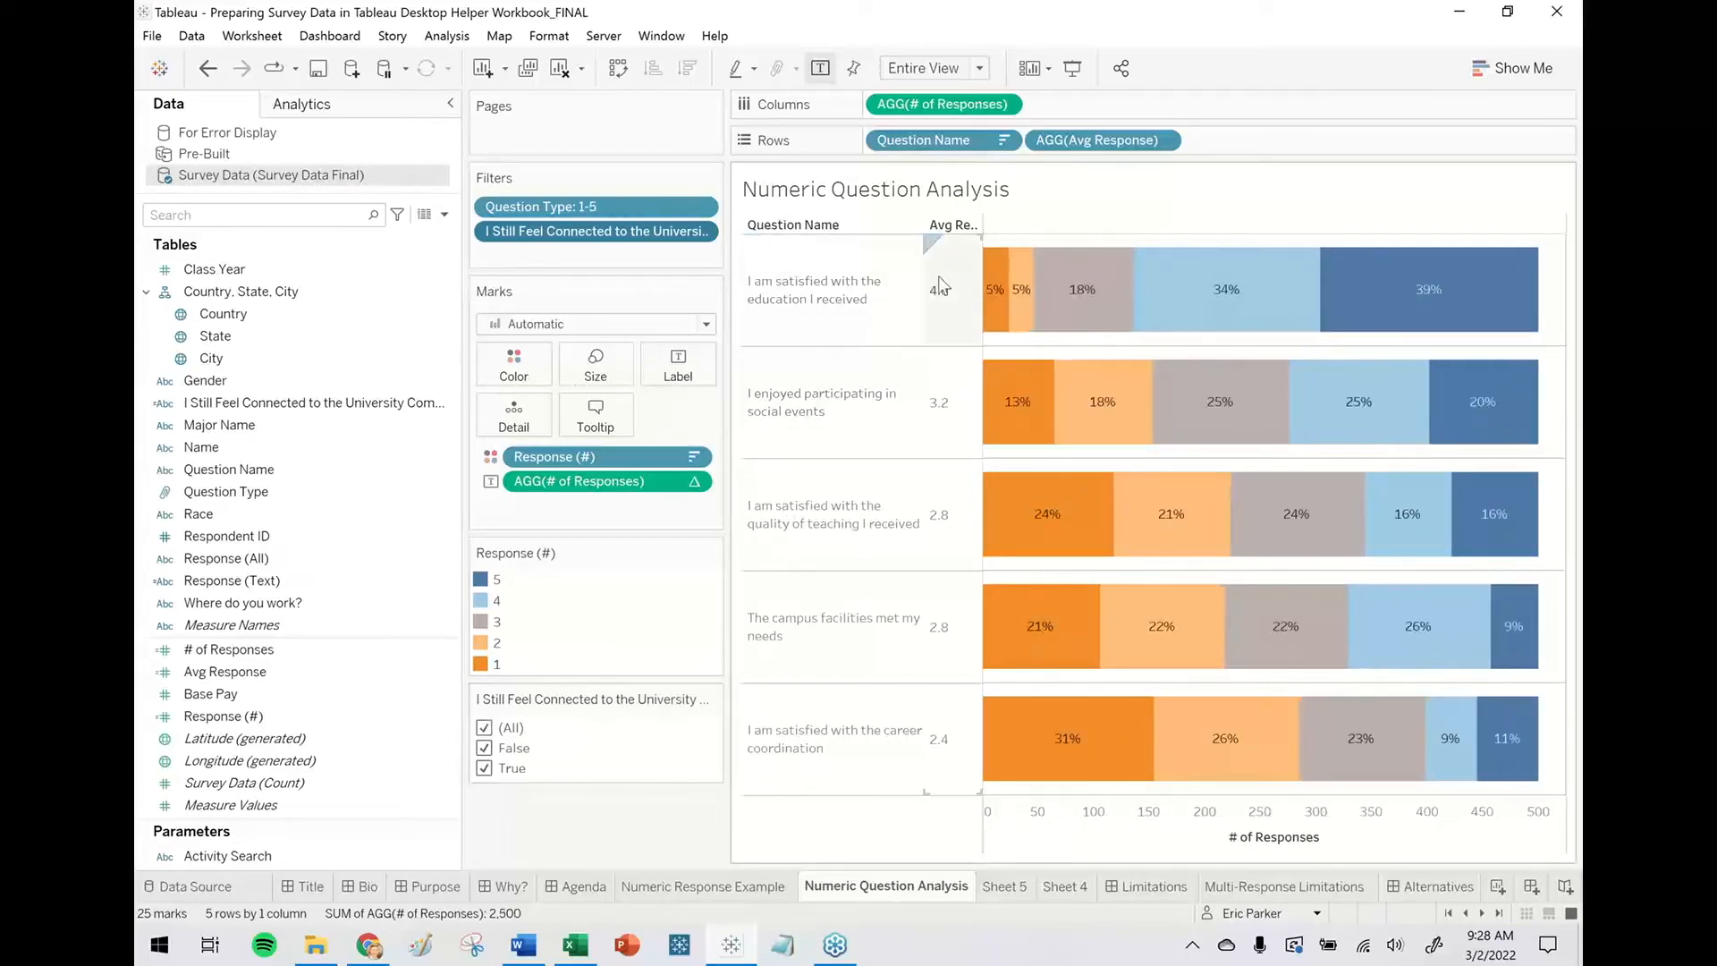
Add the I Still Feel Connected filter to context, and test it by excluding False and including it again.
right_click(617, 232)
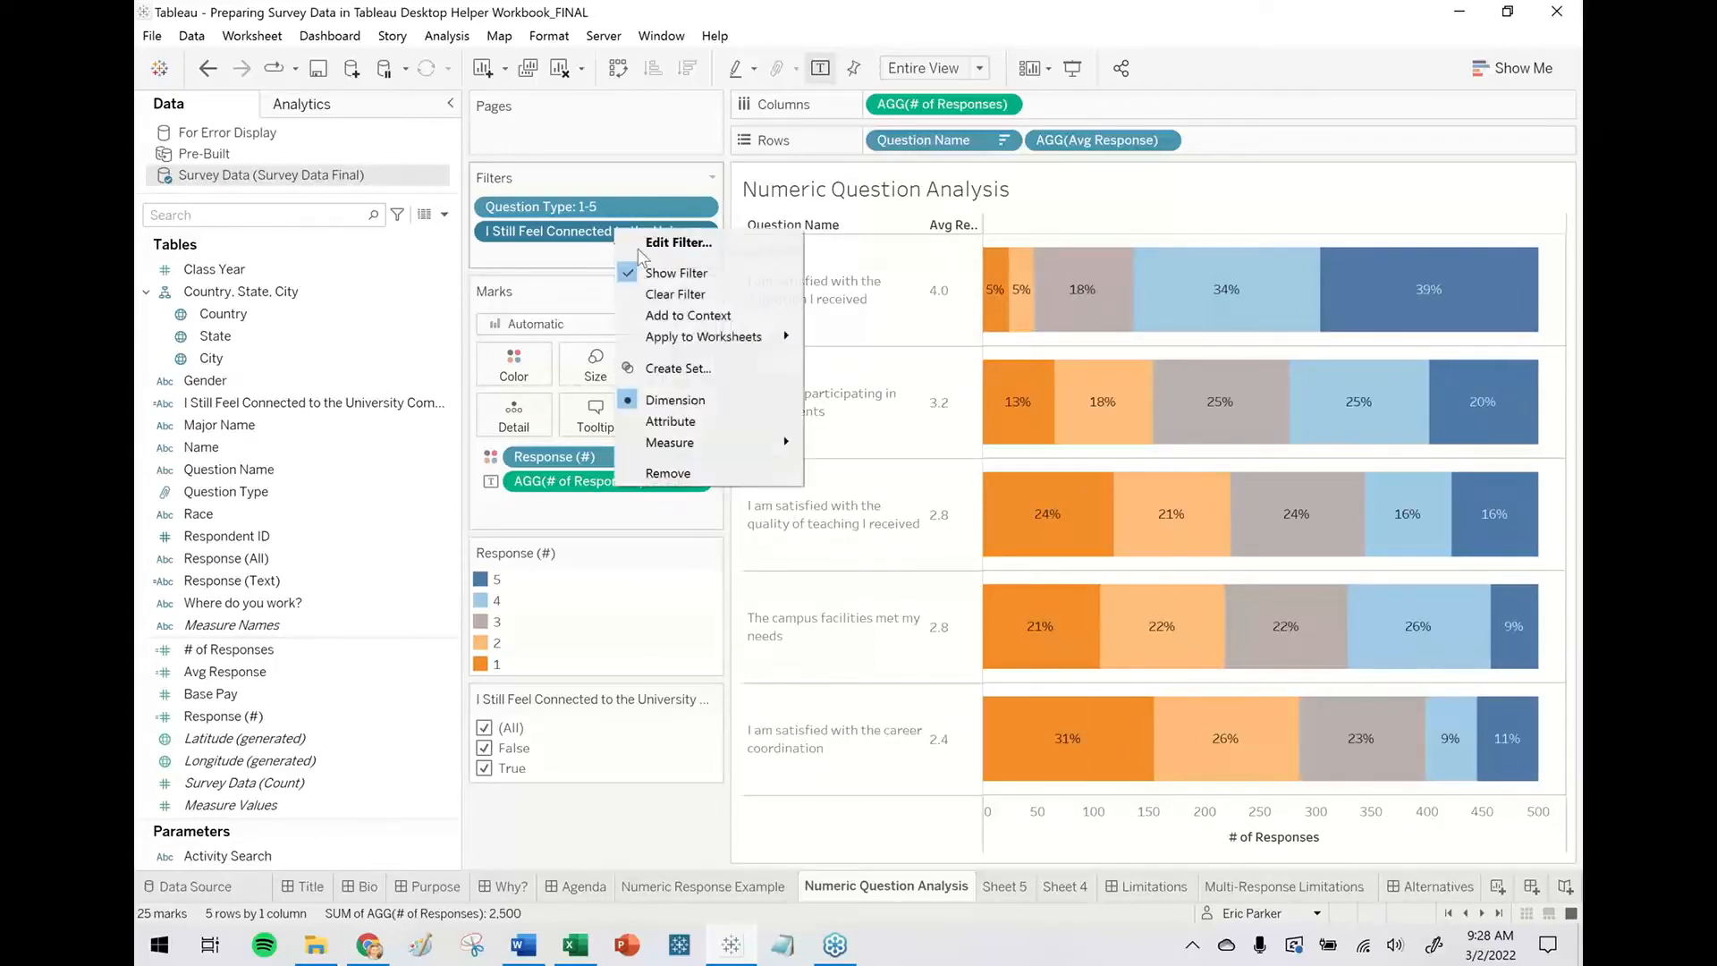
left_click(688, 316)
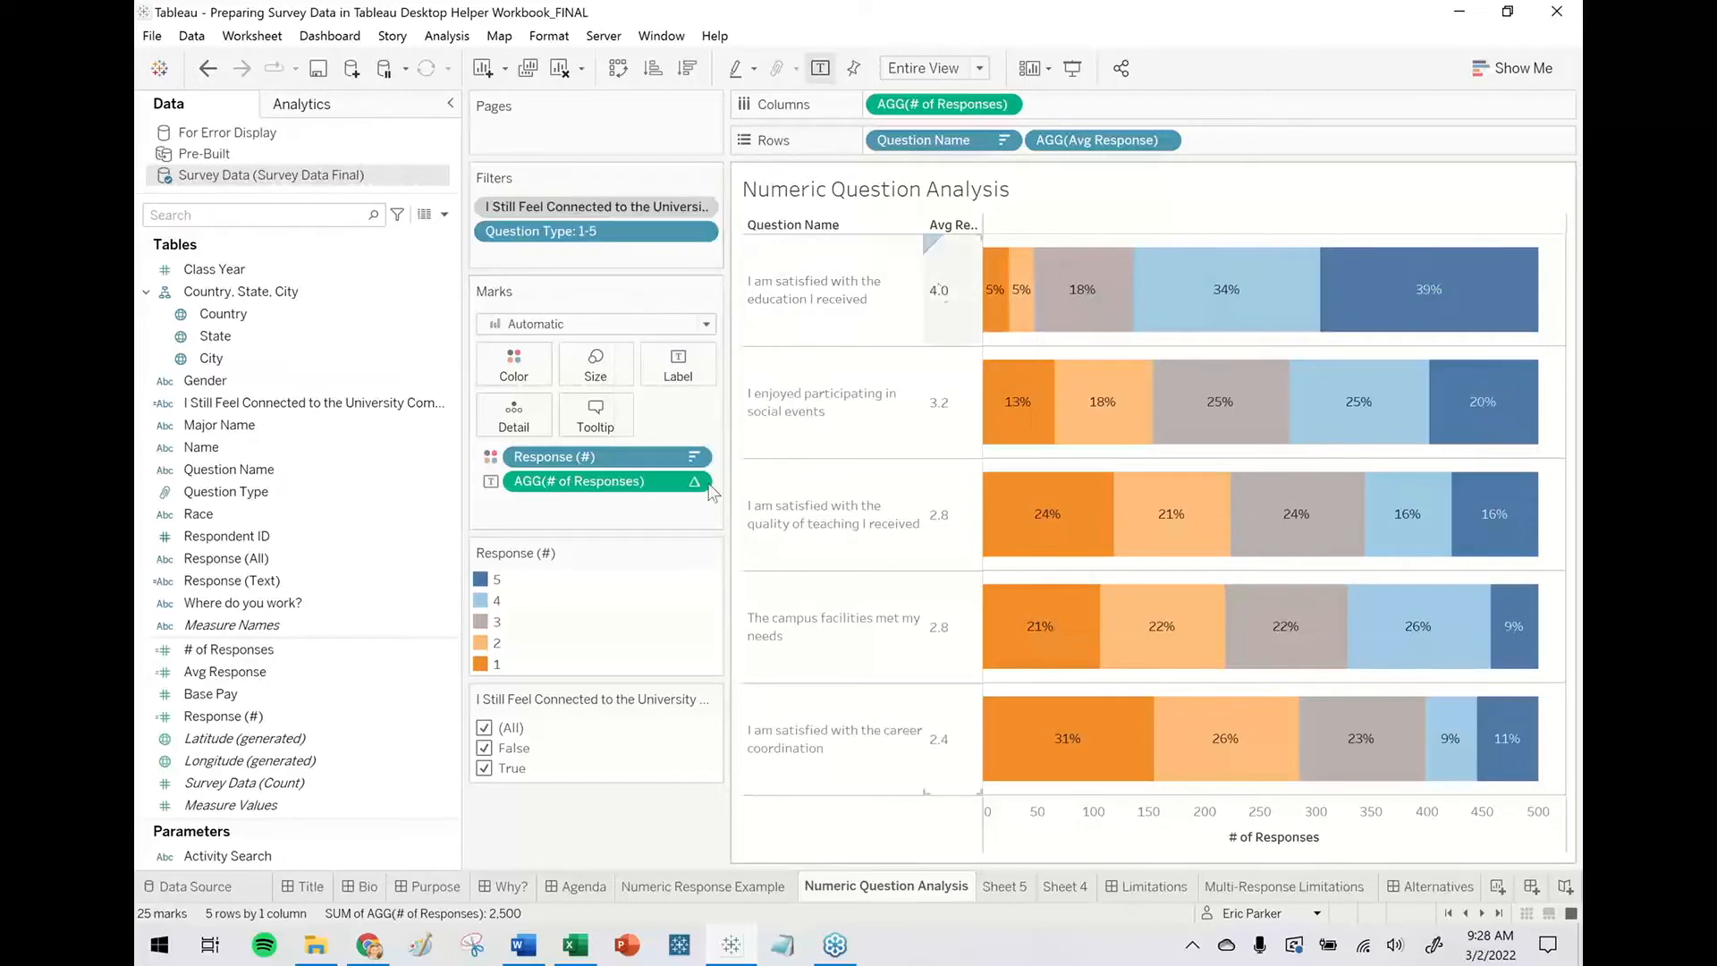
left_click(486, 749)
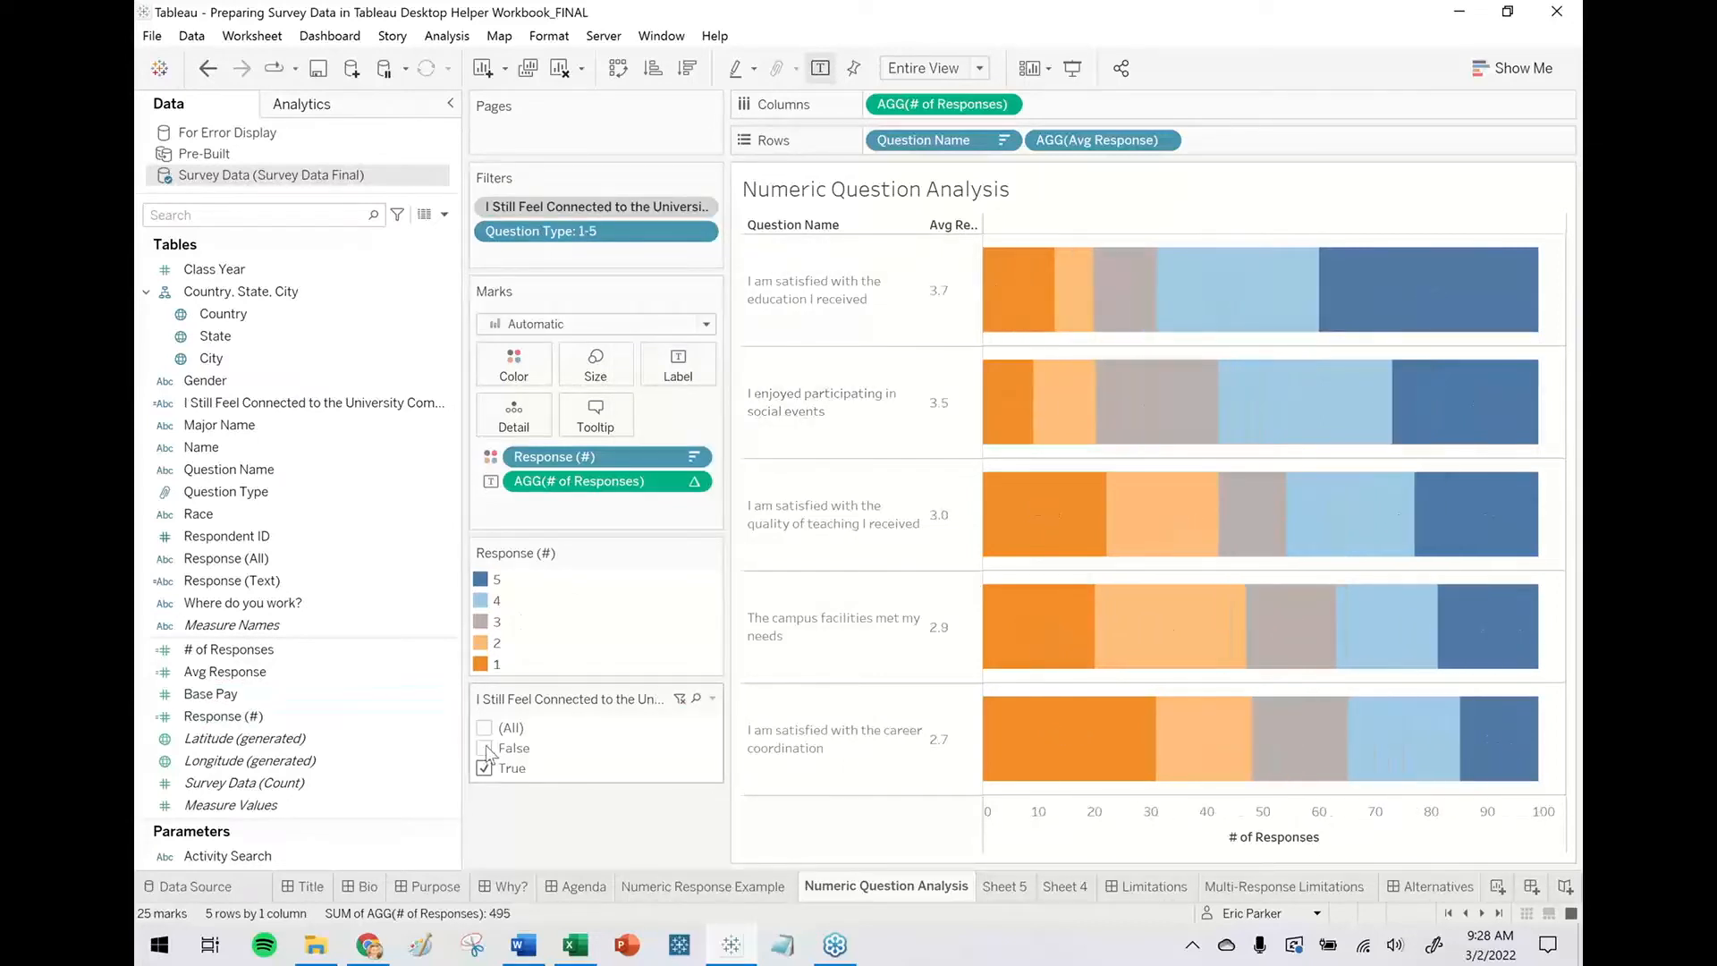
left_click(486, 749)
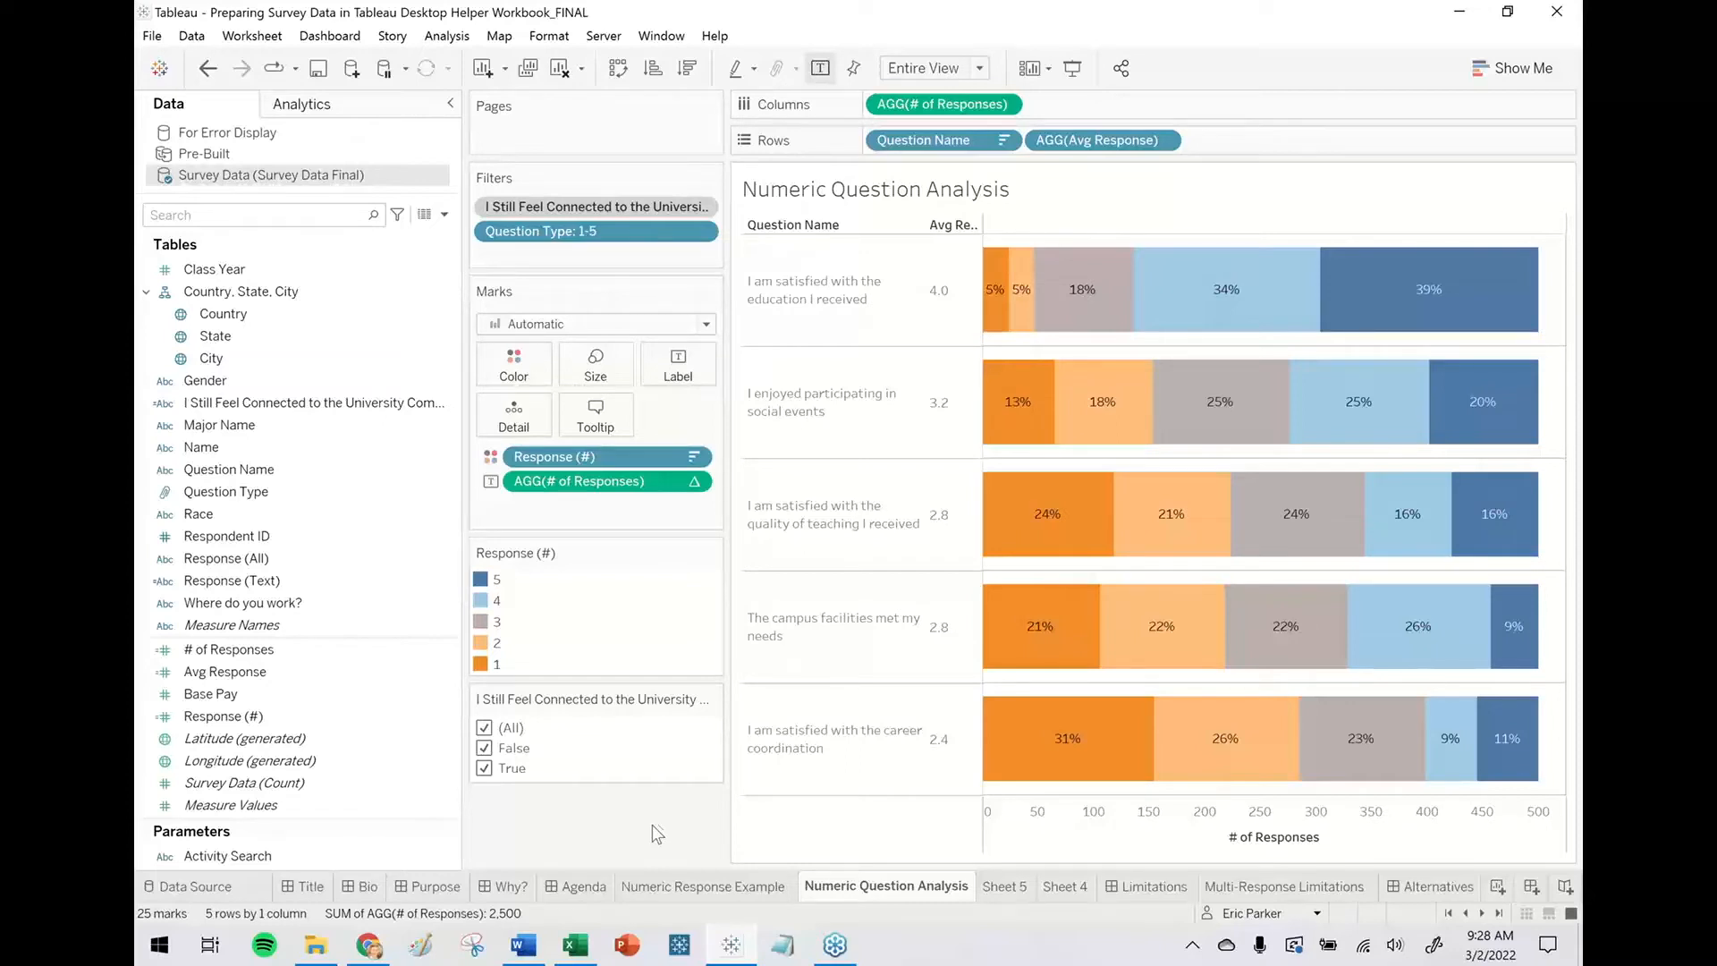
mouse_move(1150, 893)
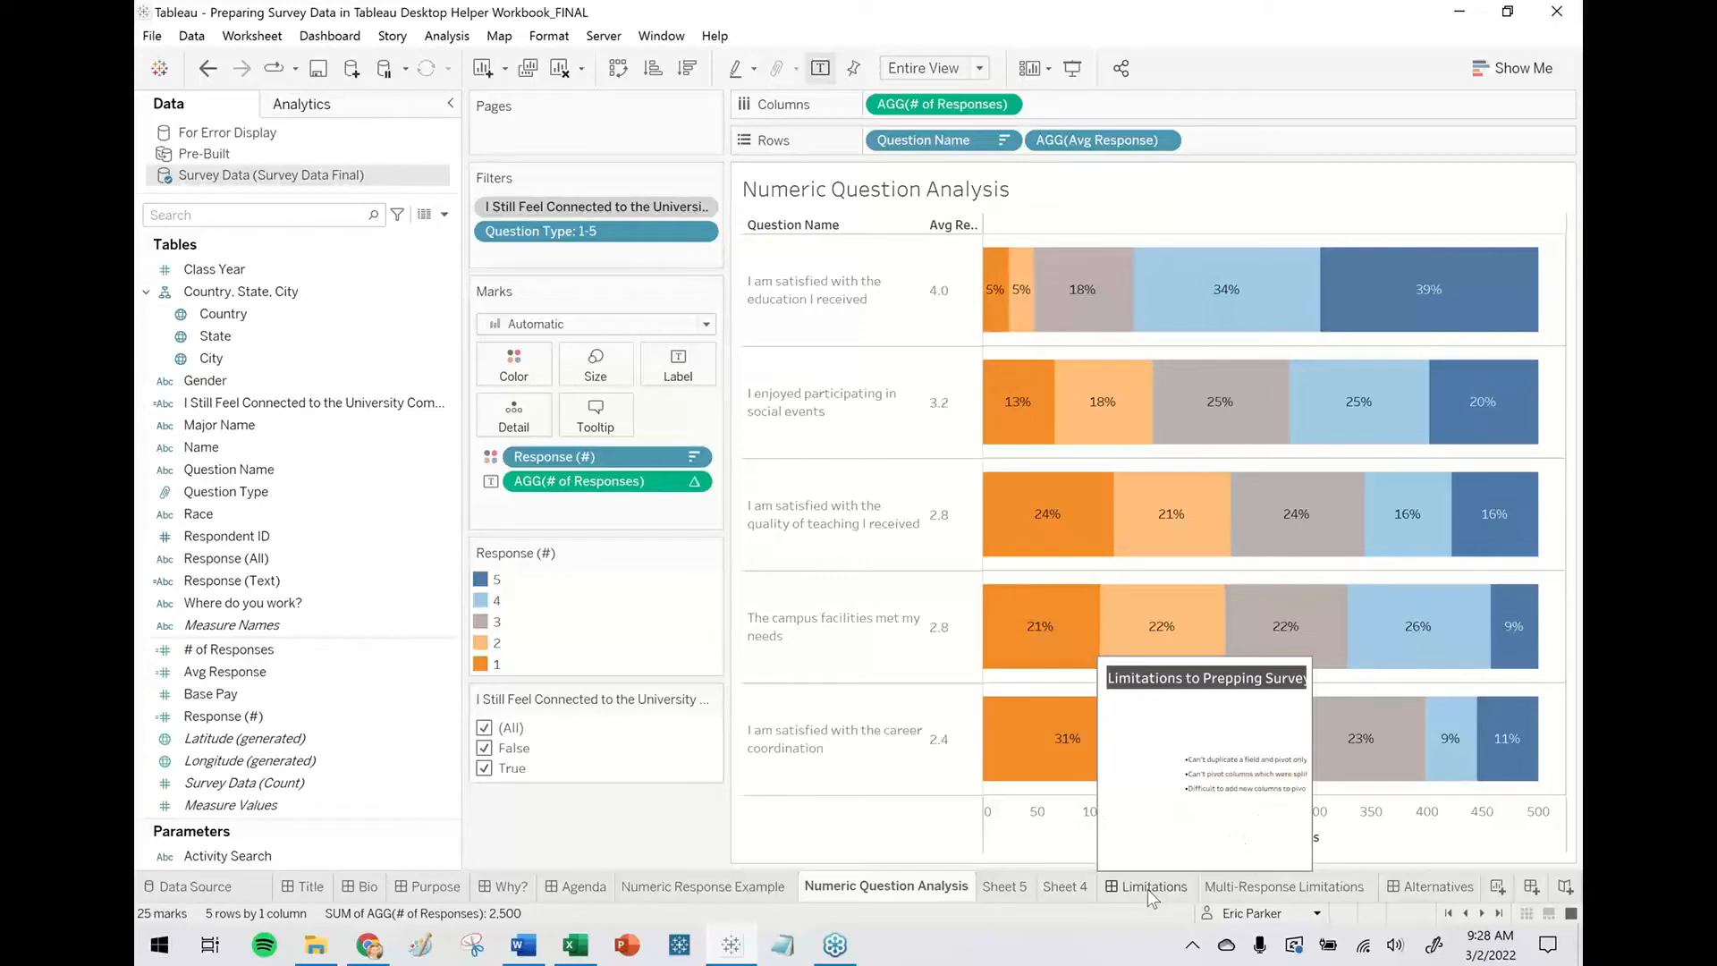
Review the Limitations dashboard, and open the For Error Display data source on the data source page.
left_click(1147, 889)
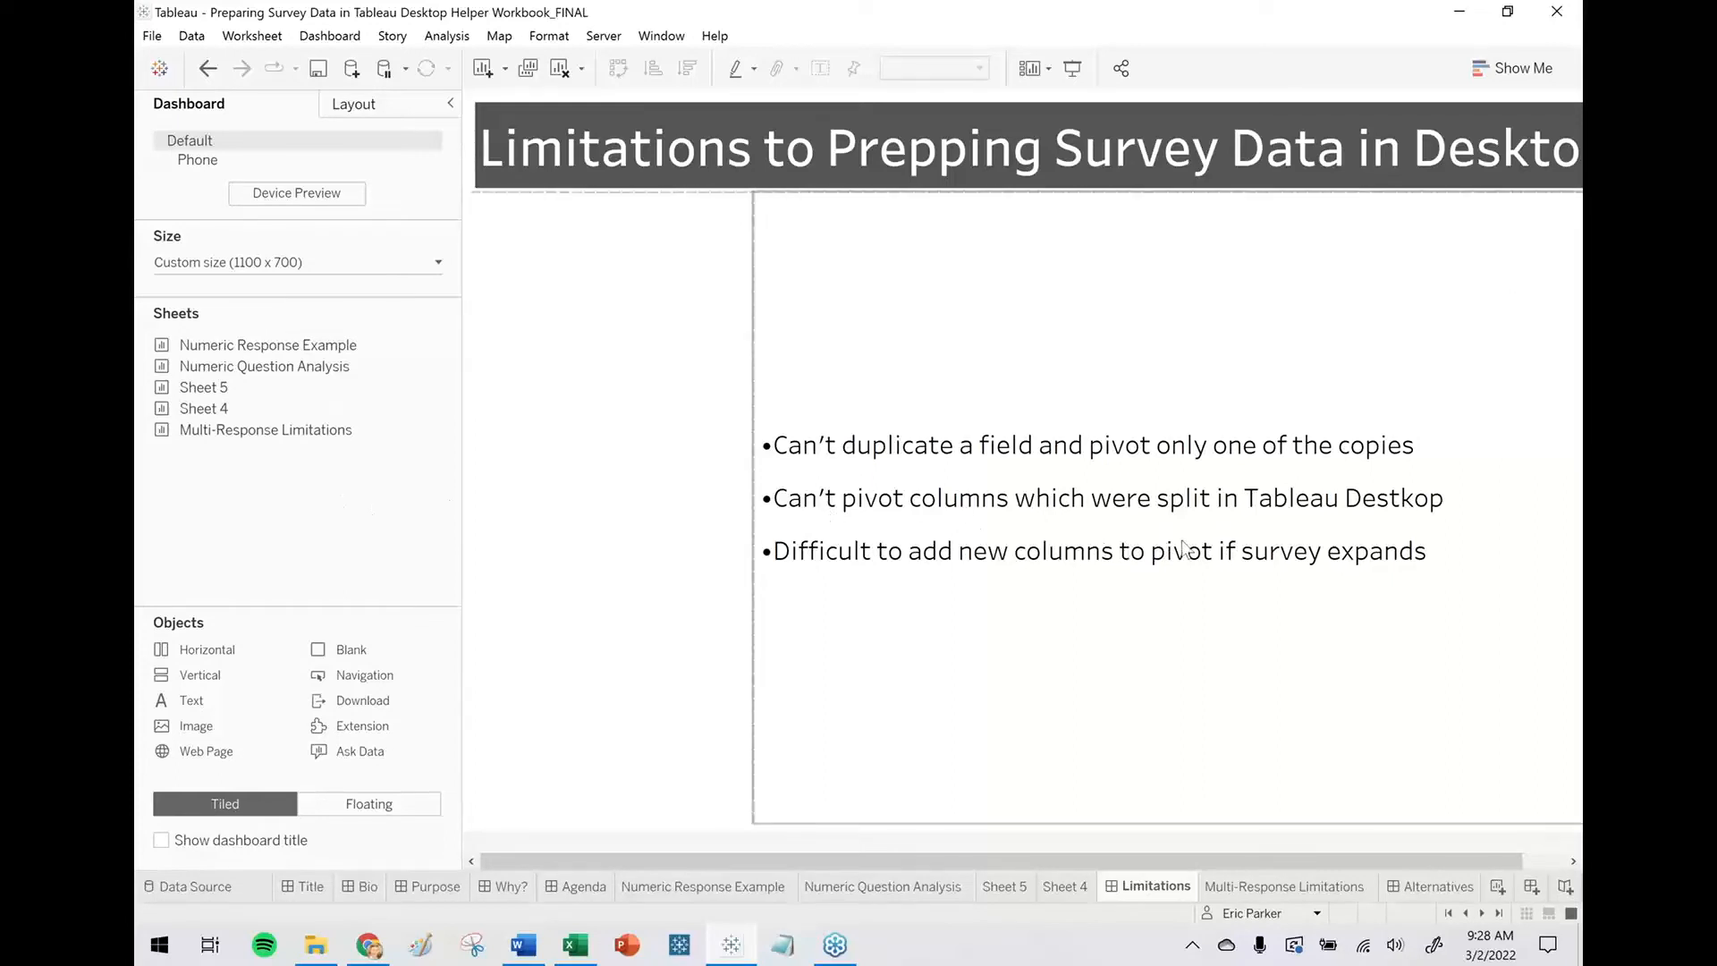
left_click_drag(1339, 524, 1452, 524)
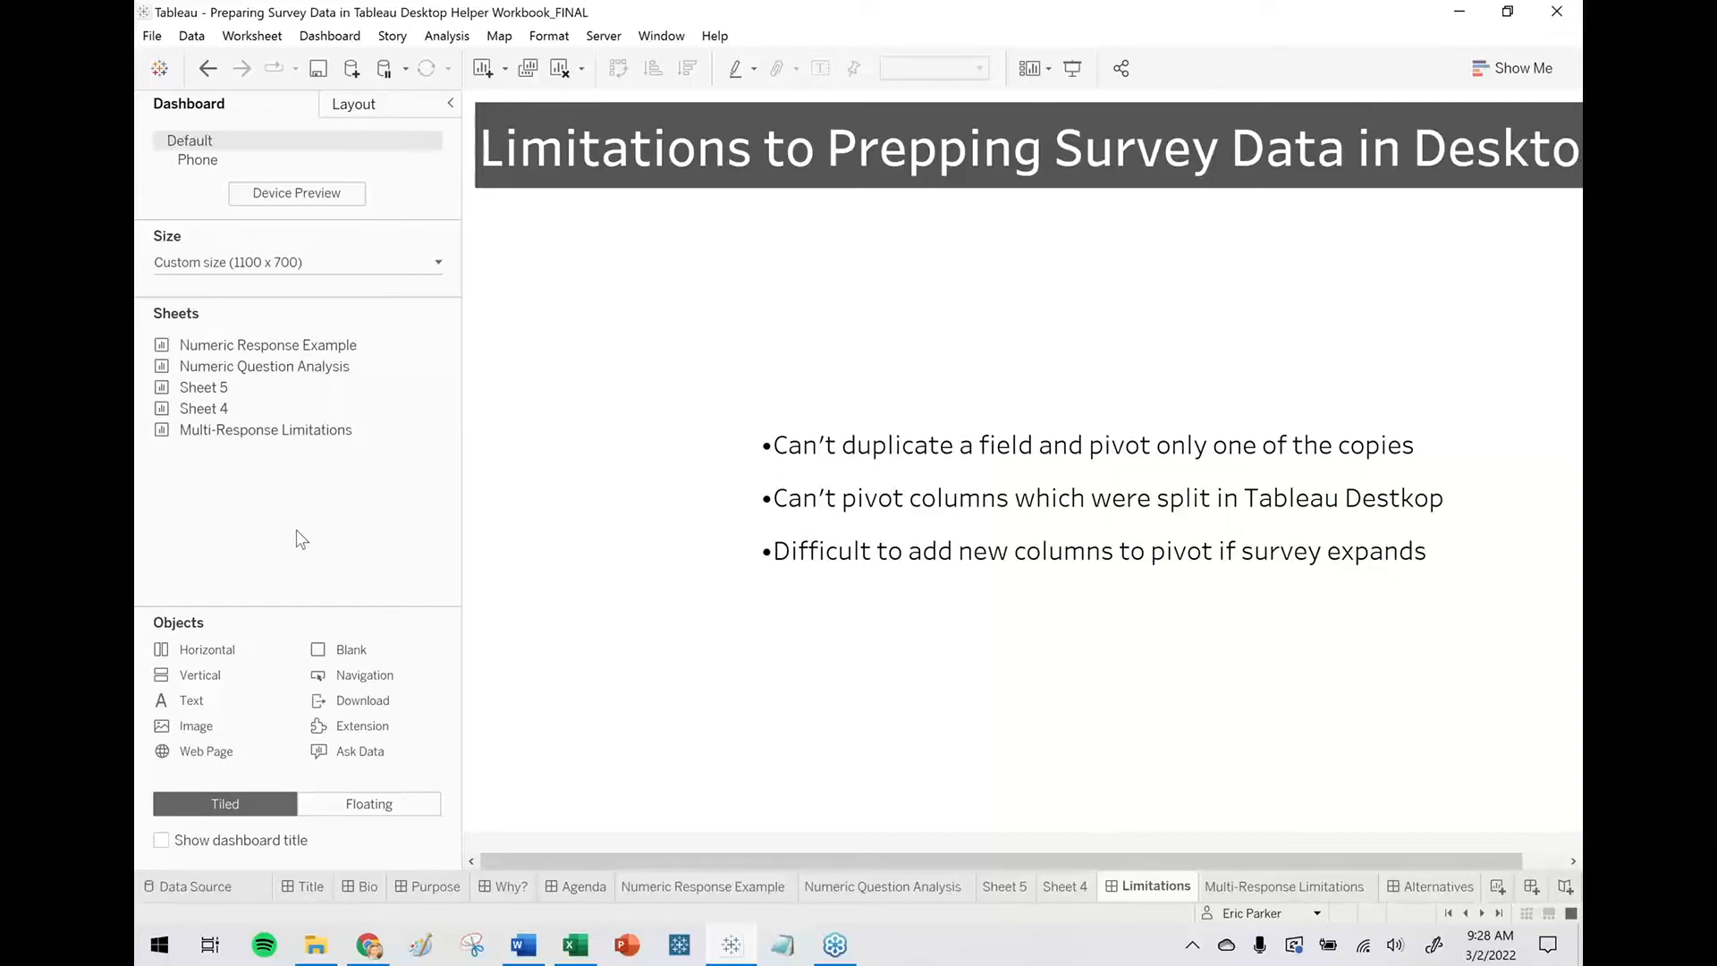
left_click(235, 887)
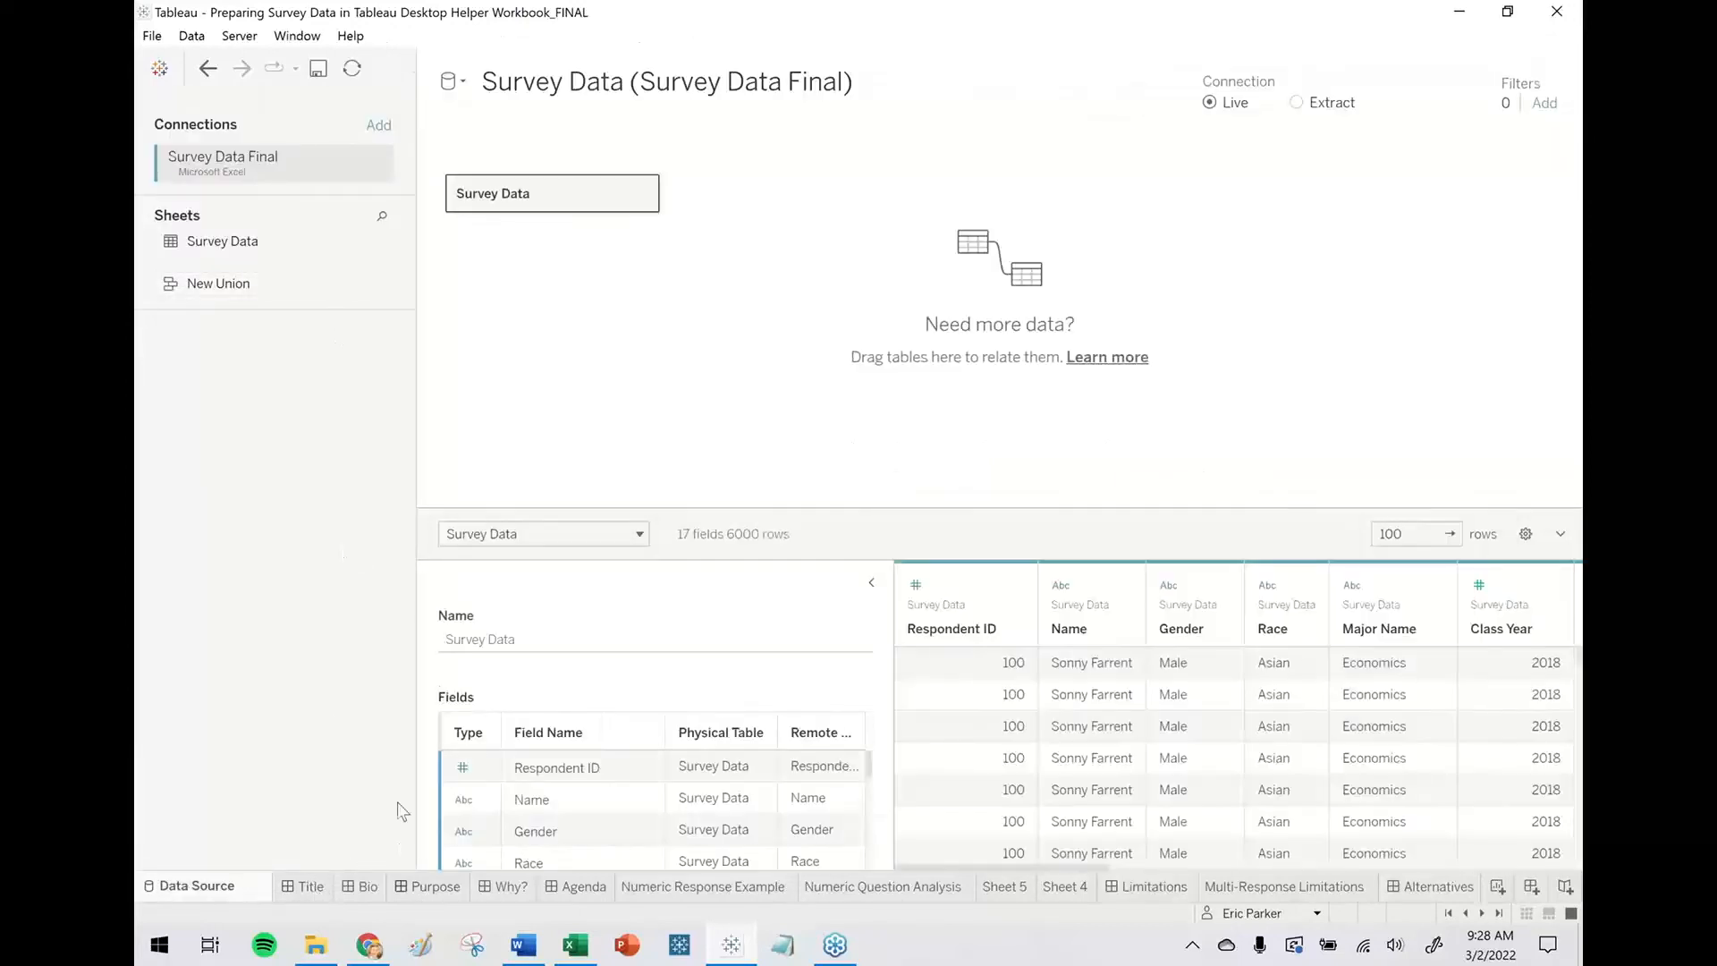
left_click(458, 84)
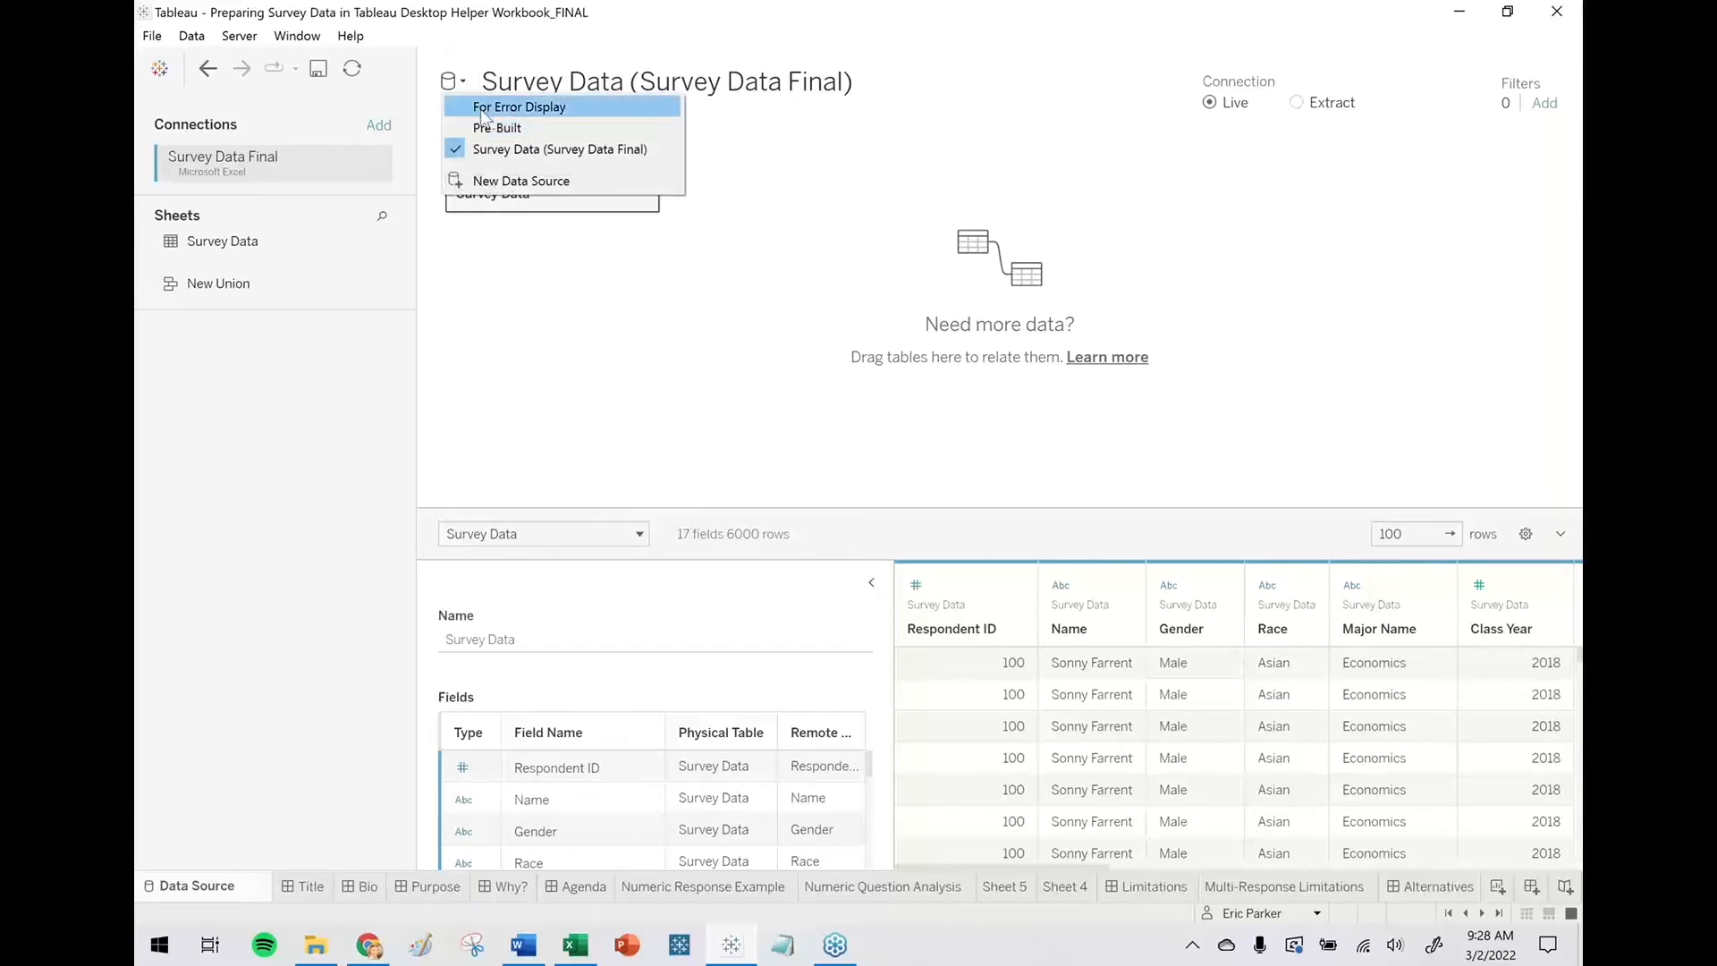
left_click(483, 108)
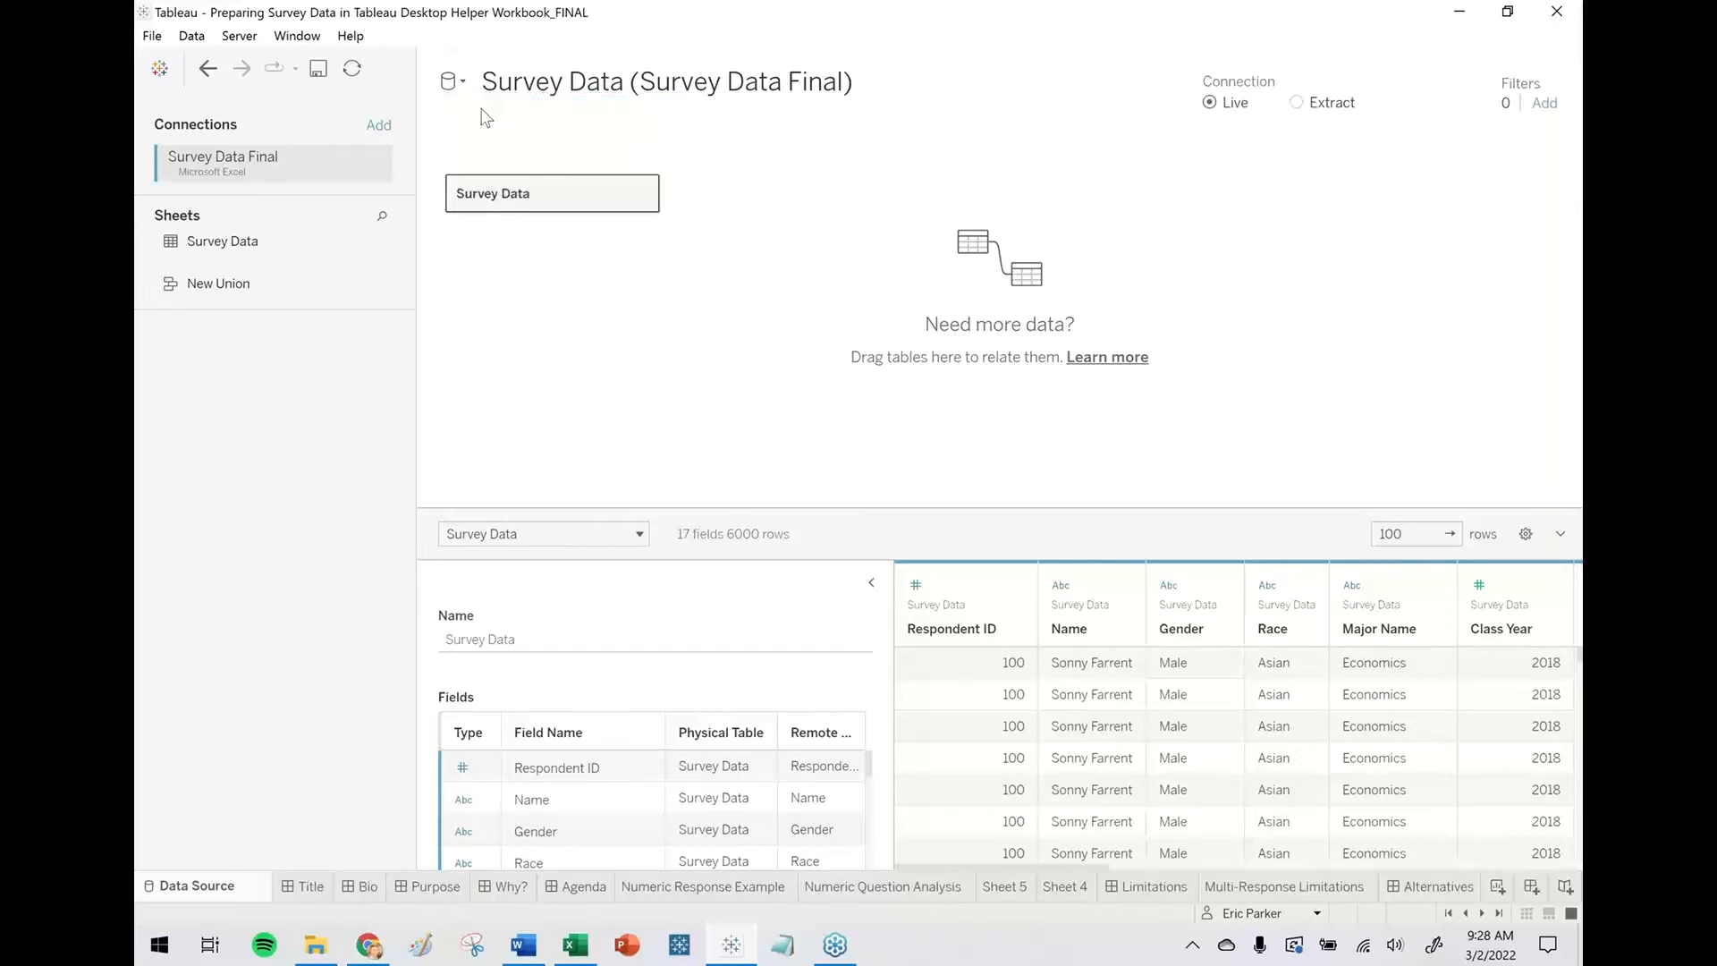
Collapse the table details and widen the Social Activities Participated In column in the data preview.
left_click(872, 585)
left_click_drag(755, 866, 954, 872)
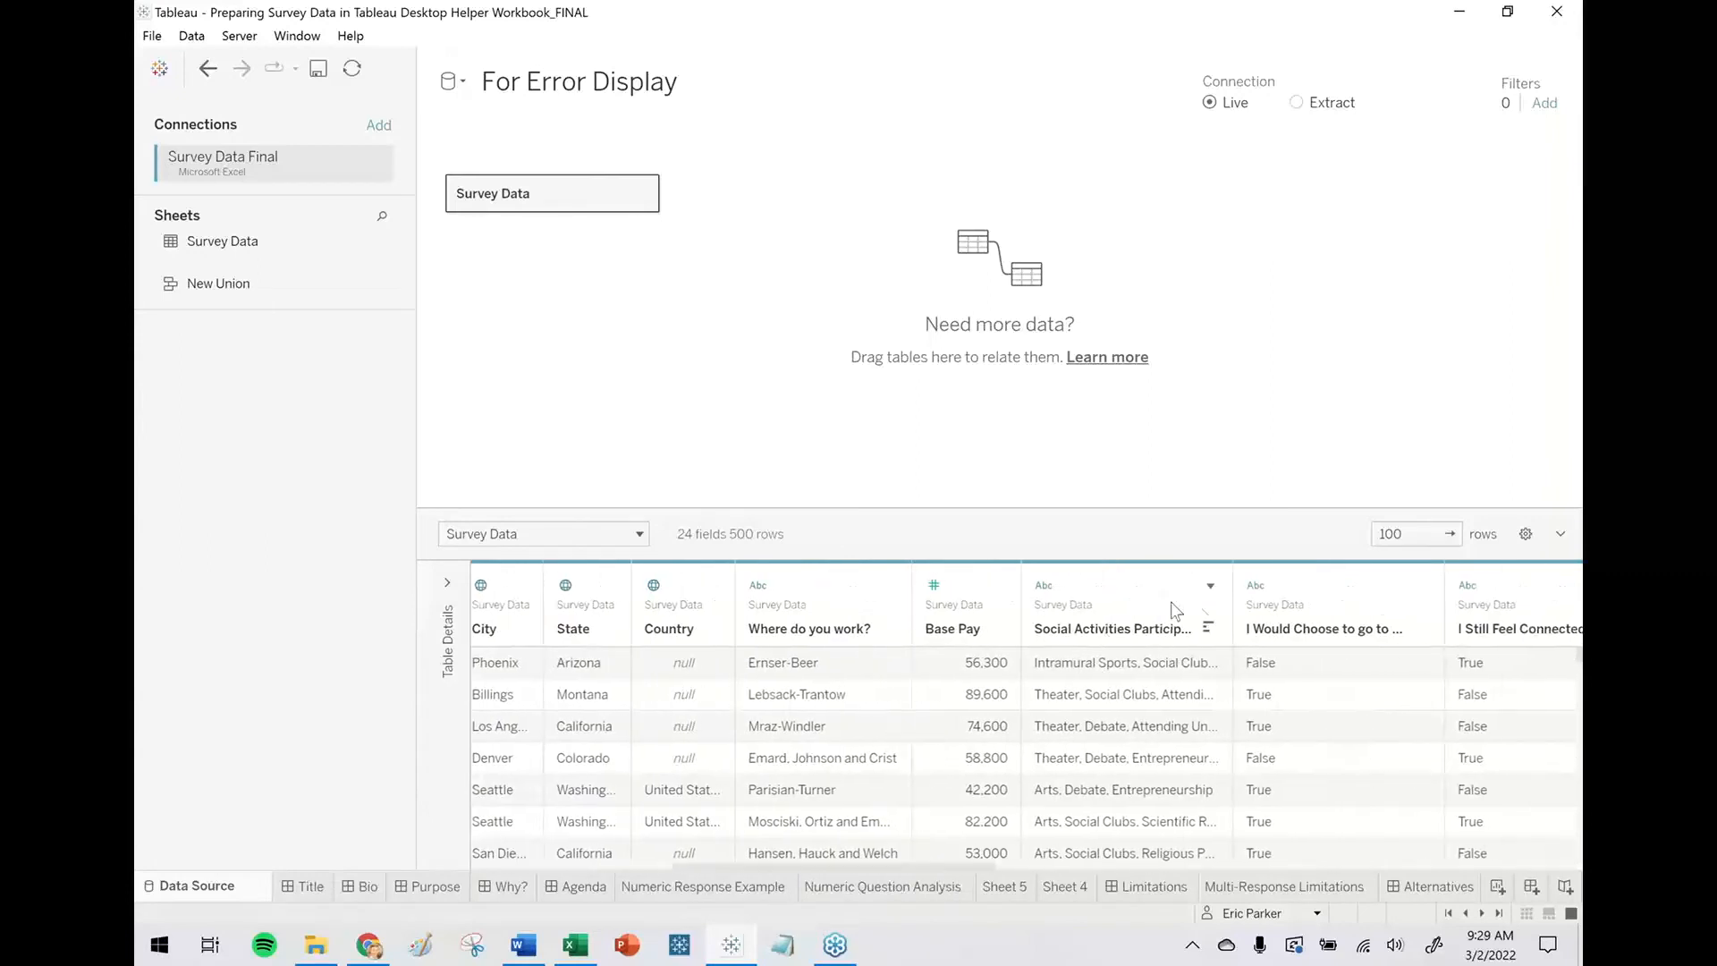
left_click_drag(1234, 612, 1338, 608)
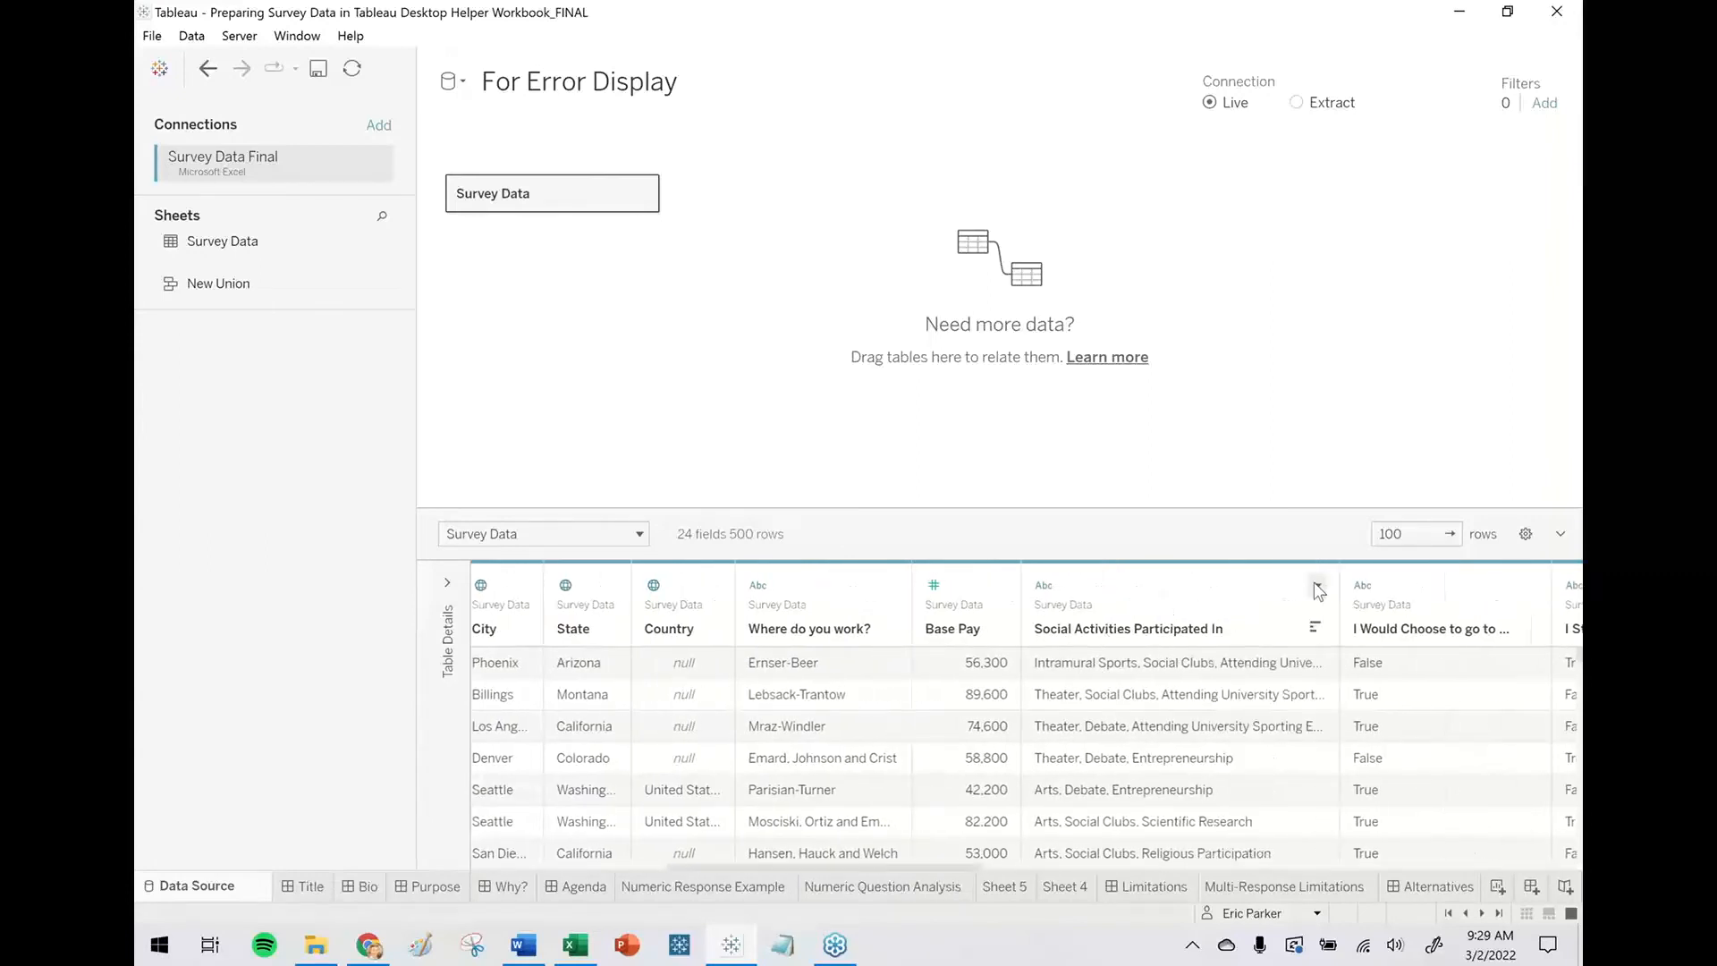
Try the automatic split on the Social Activities Participated In column, and undo it.
left_click(1315, 585)
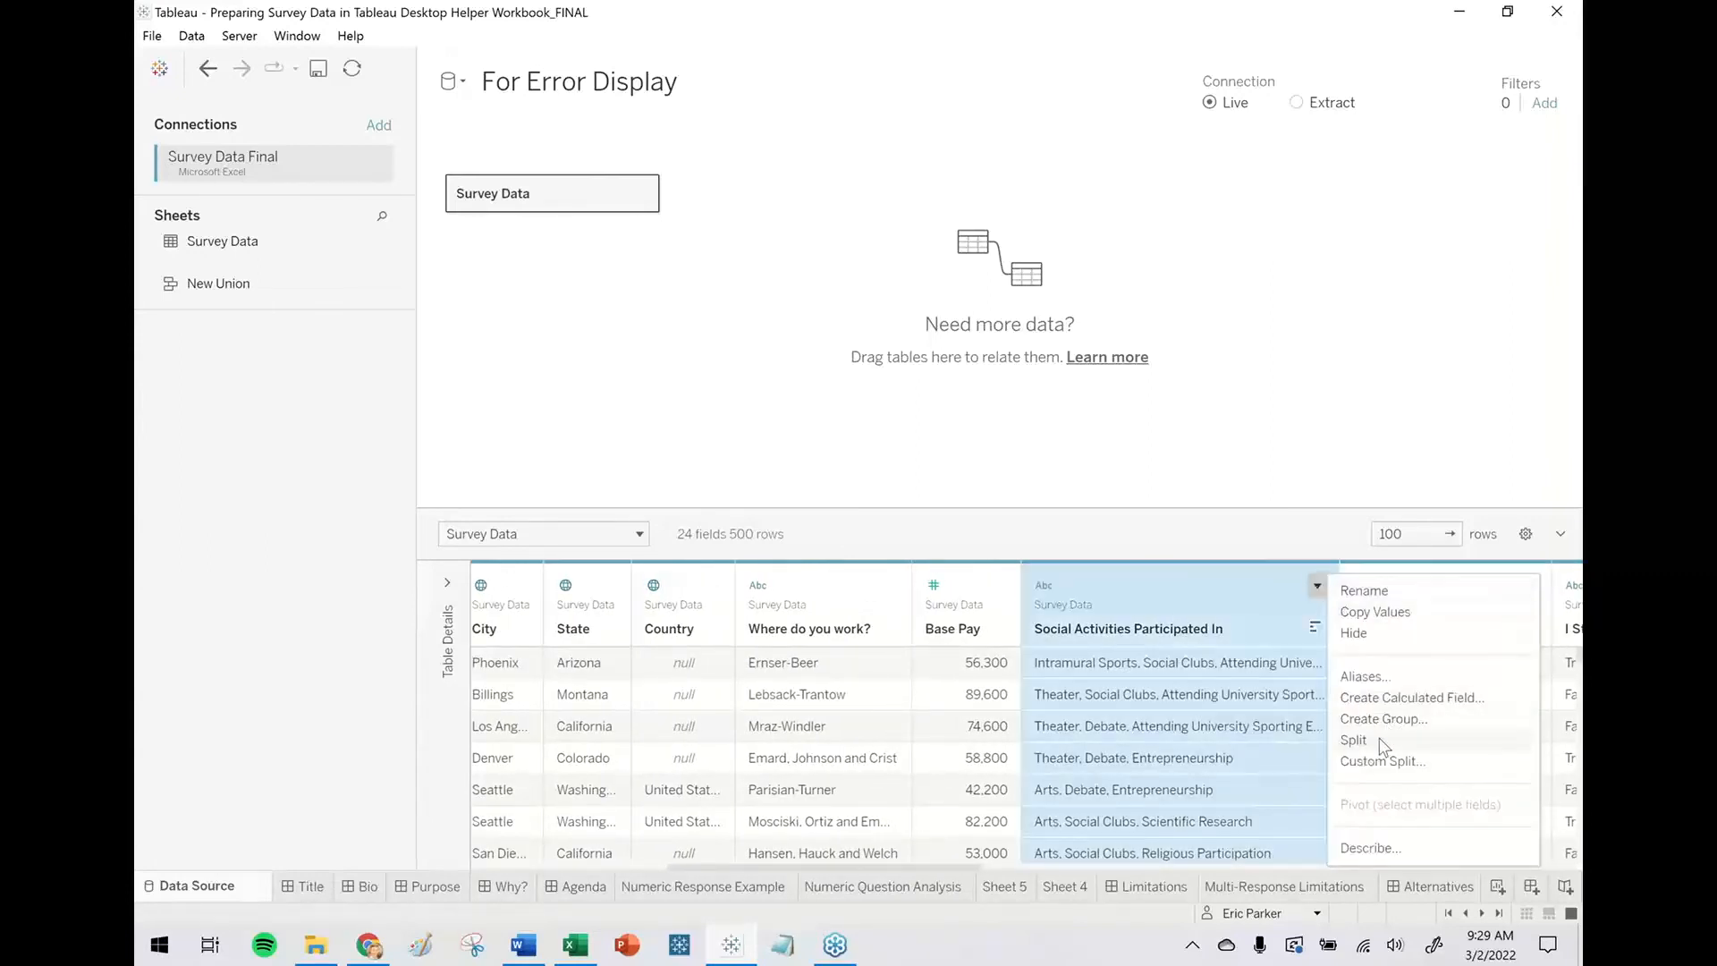
left_click(1382, 745)
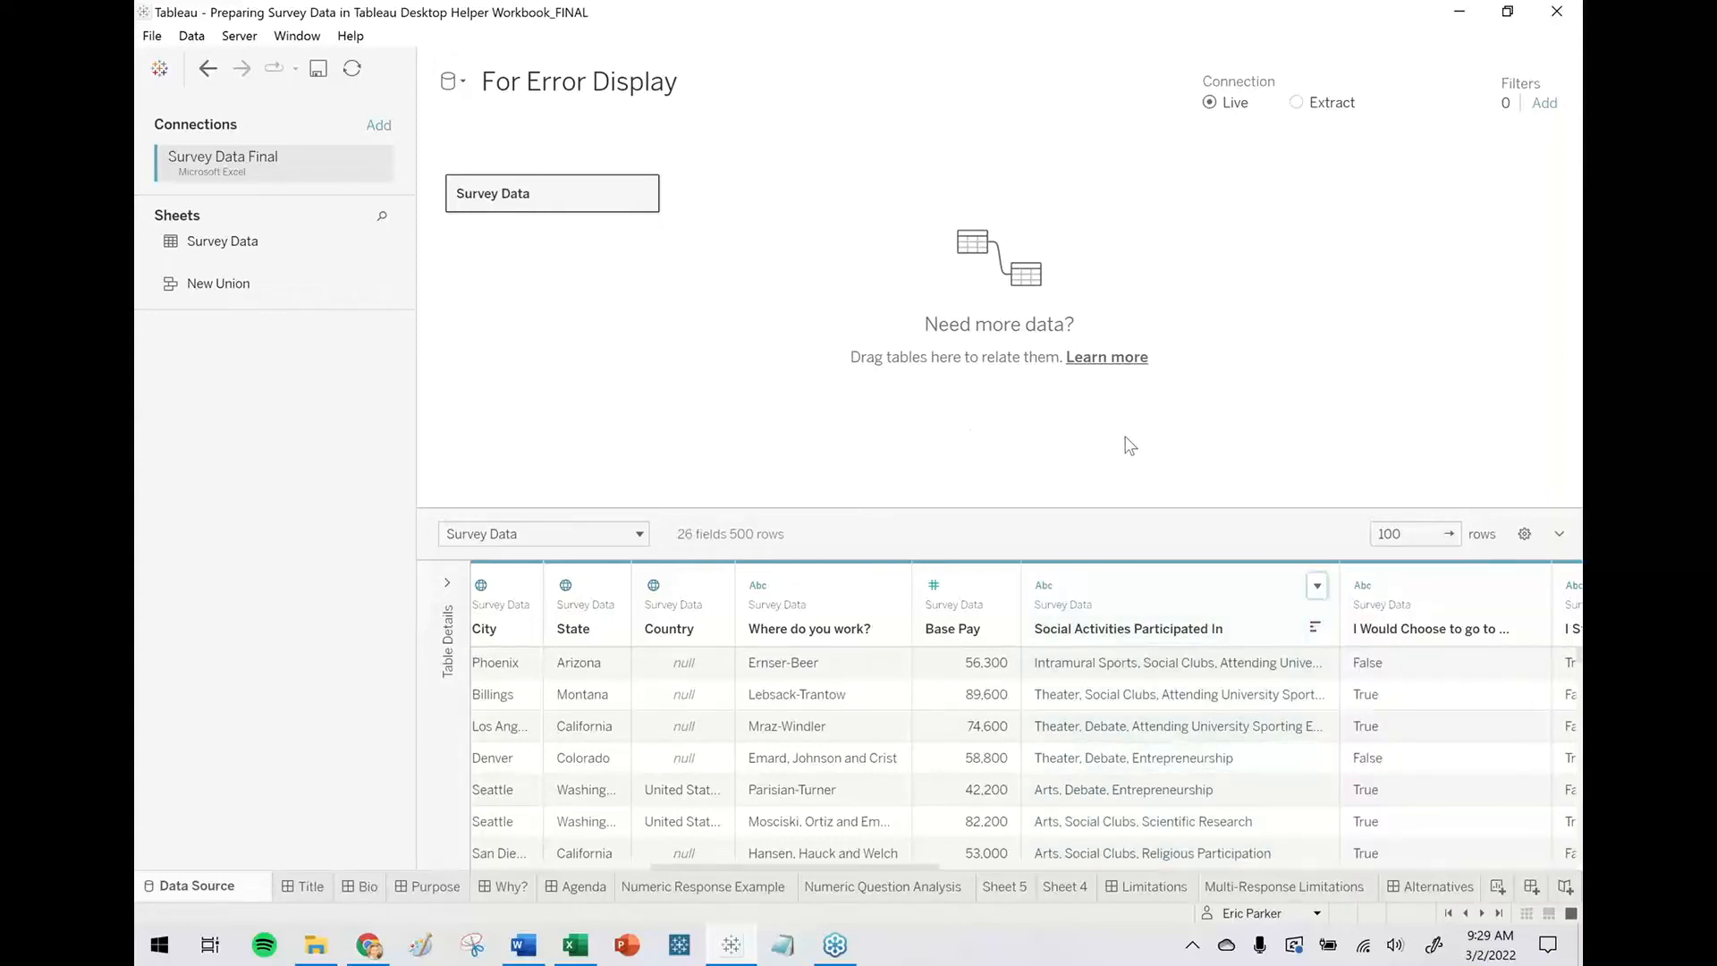
left_click(208, 68)
Custom split the Social Activities Participated In column at the comma separator, splitting off all columns.
left_click(1317, 585)
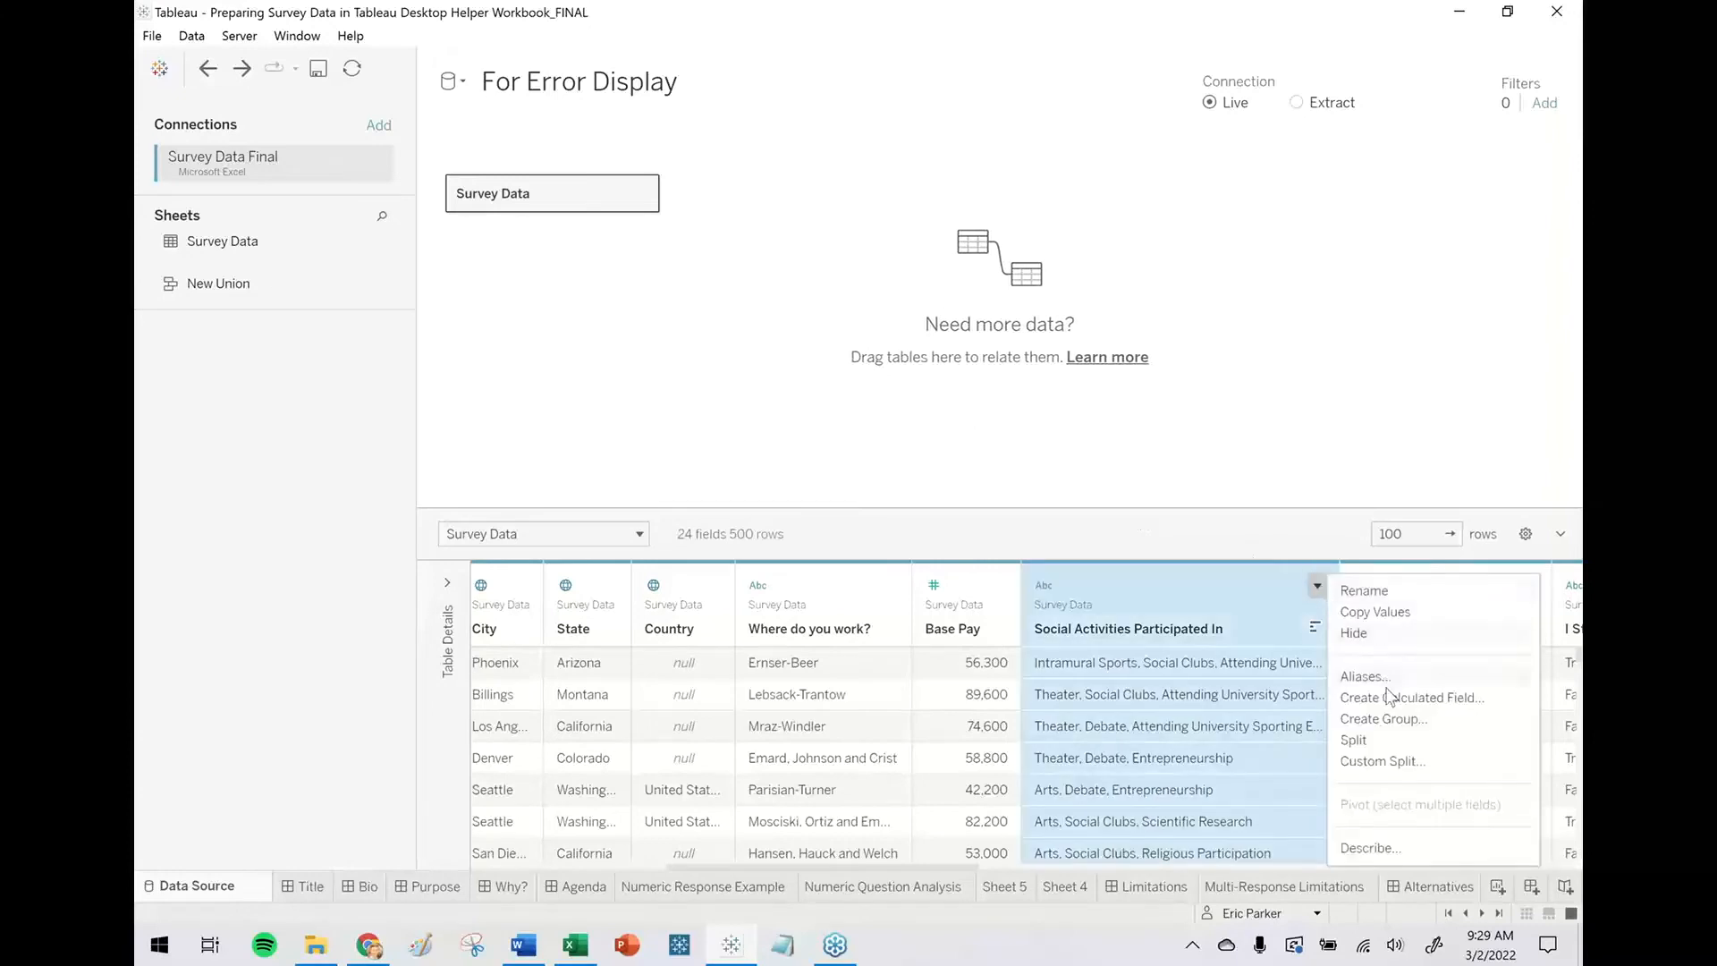
left_click(1385, 760)
type(",")
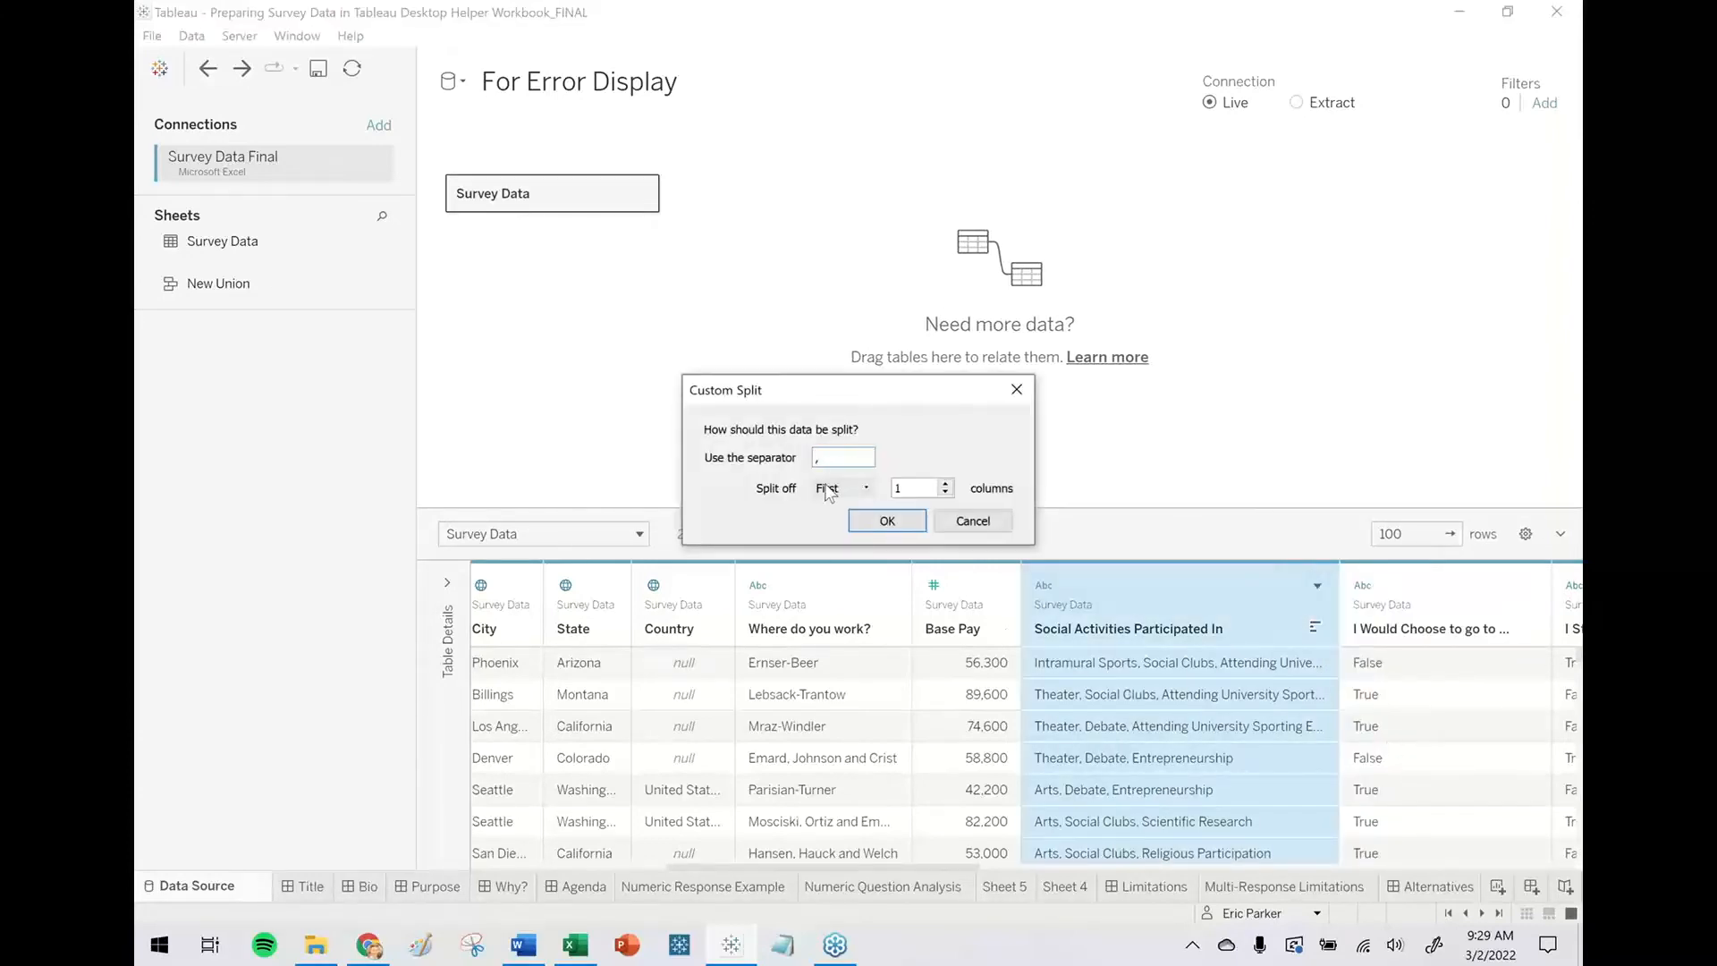
left_click(832, 489)
left_click(822, 534)
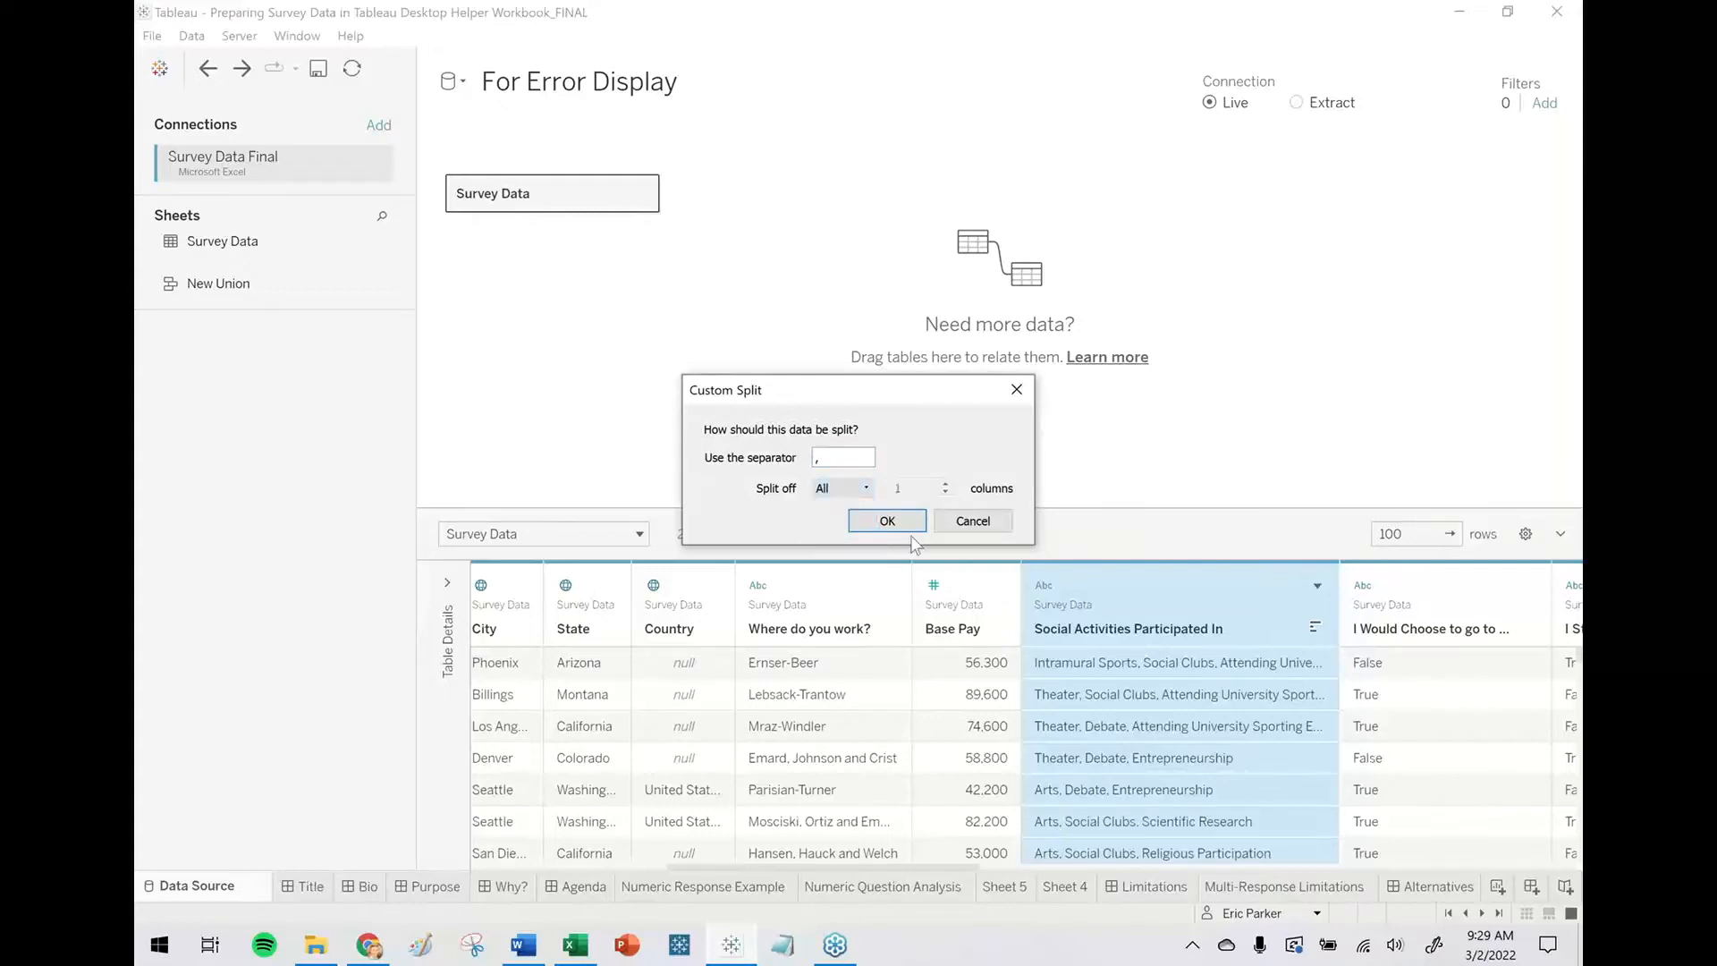
left_click(888, 521)
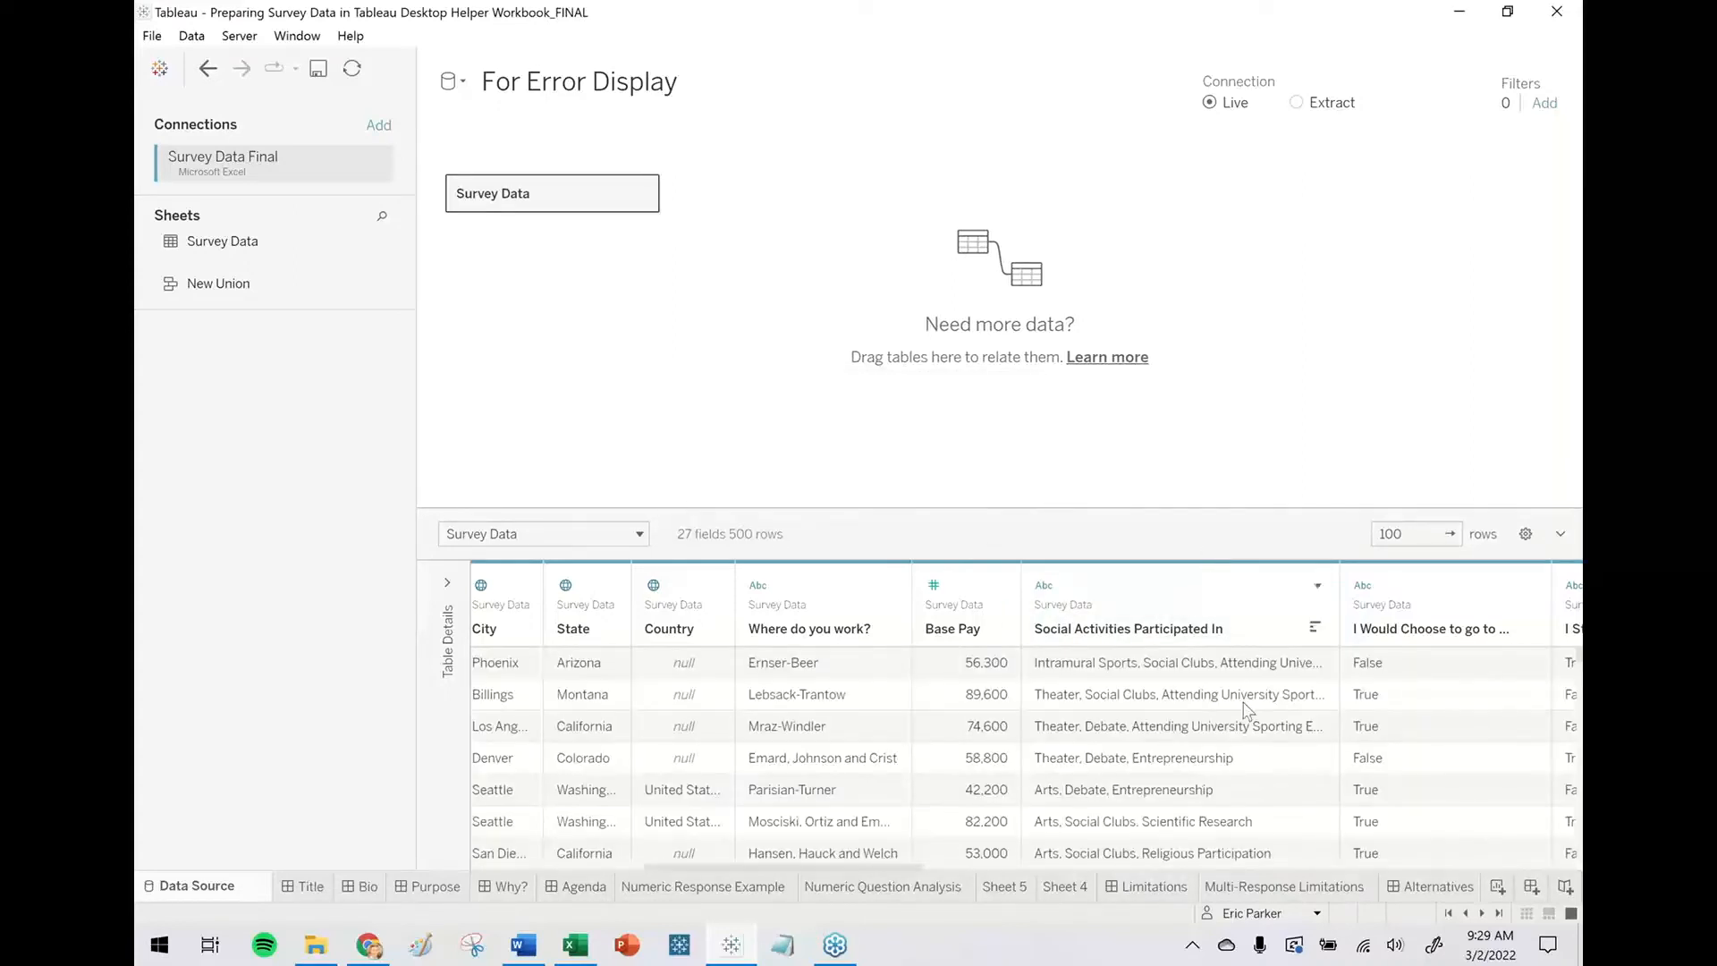
Enlarge the data preview, select the three split Social Activities columns and check their available options for a pivot.
left_click_drag(879, 508, 881, 300)
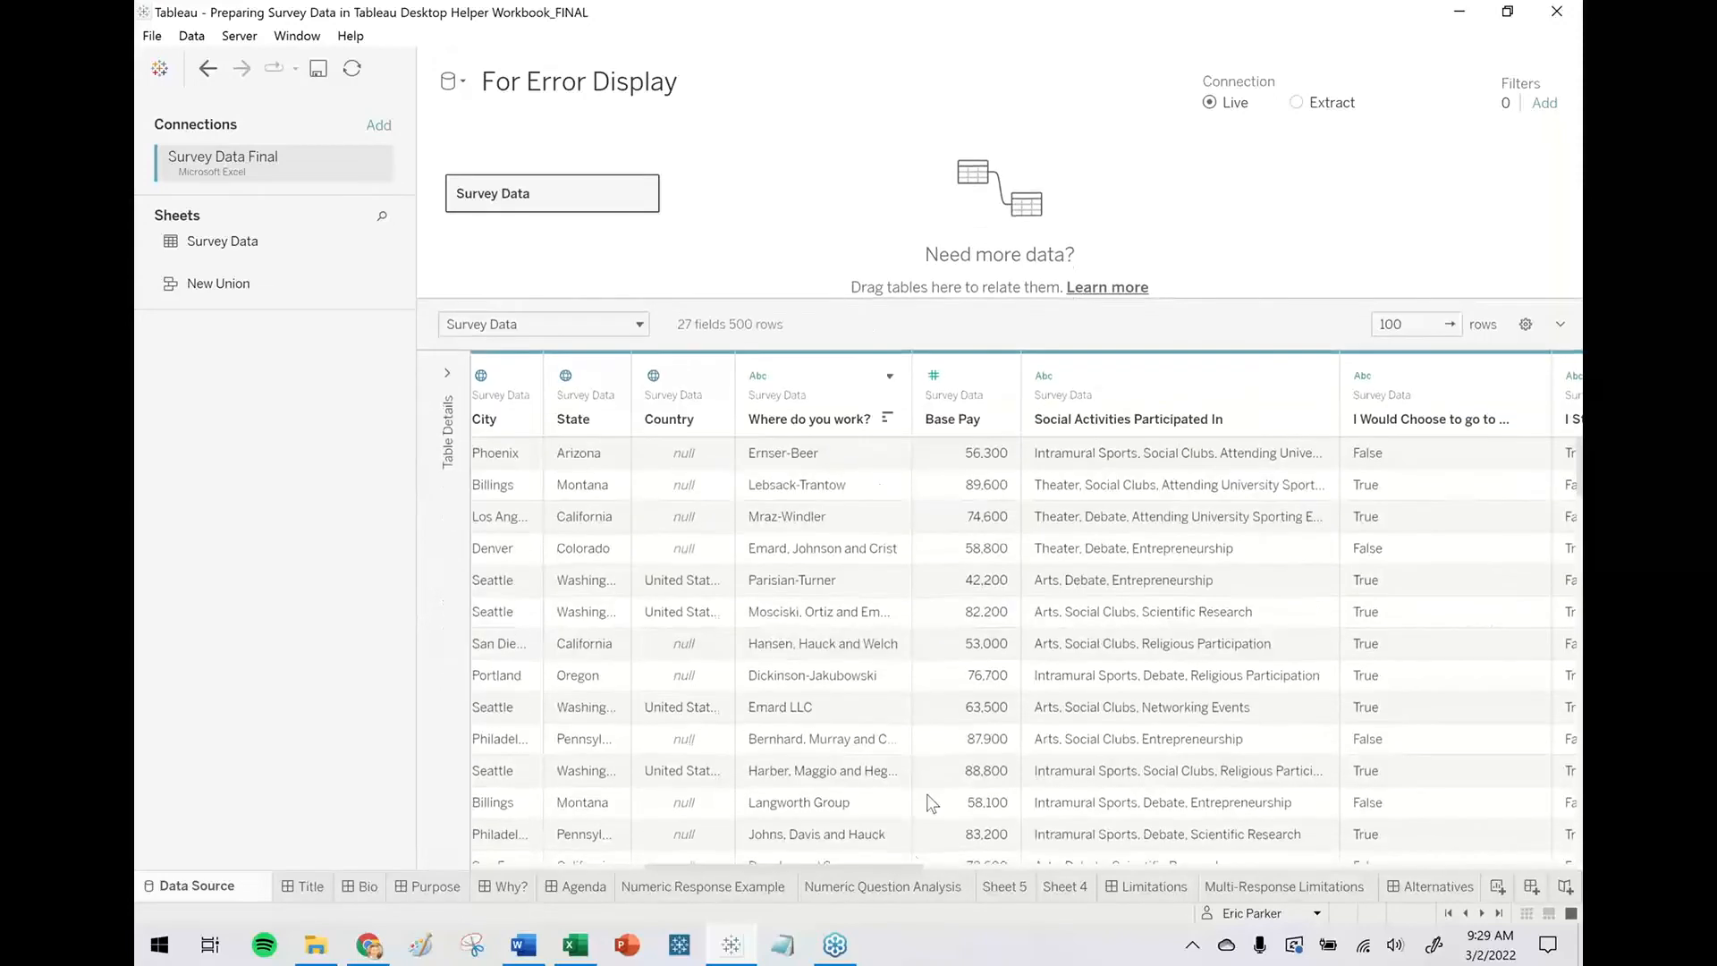
left_click_drag(1252, 866, 1558, 867)
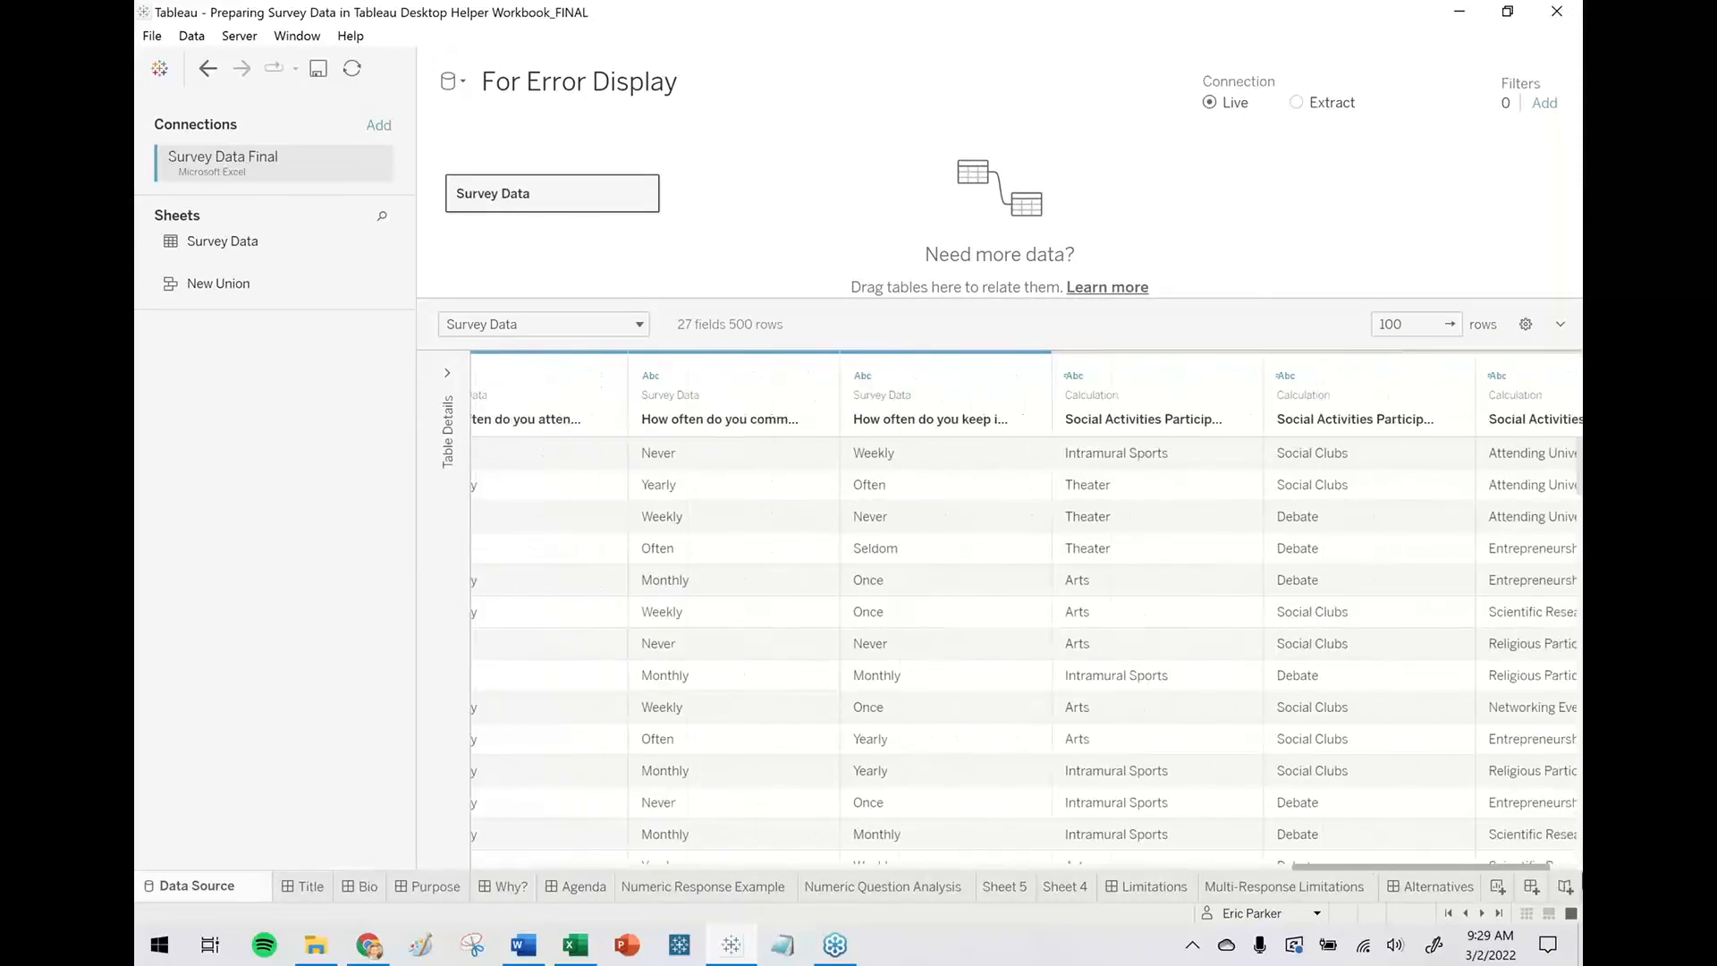
left_click(1113, 378)
left_click(1516, 376, "shift")
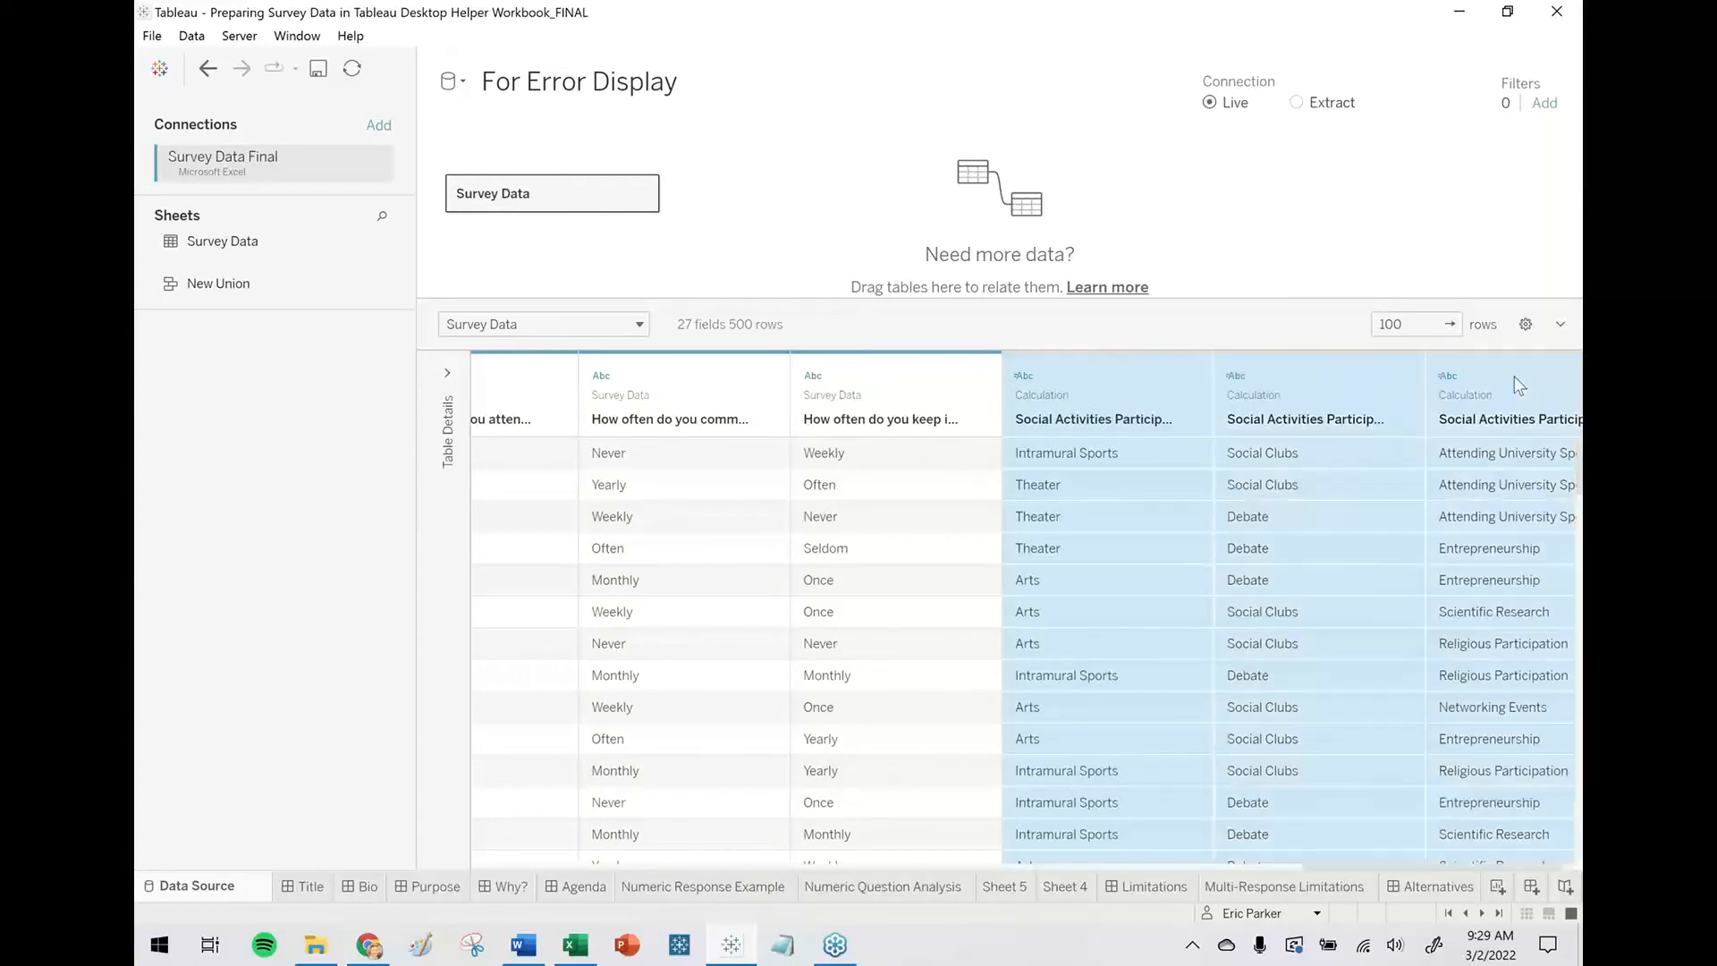
left_click(1189, 378)
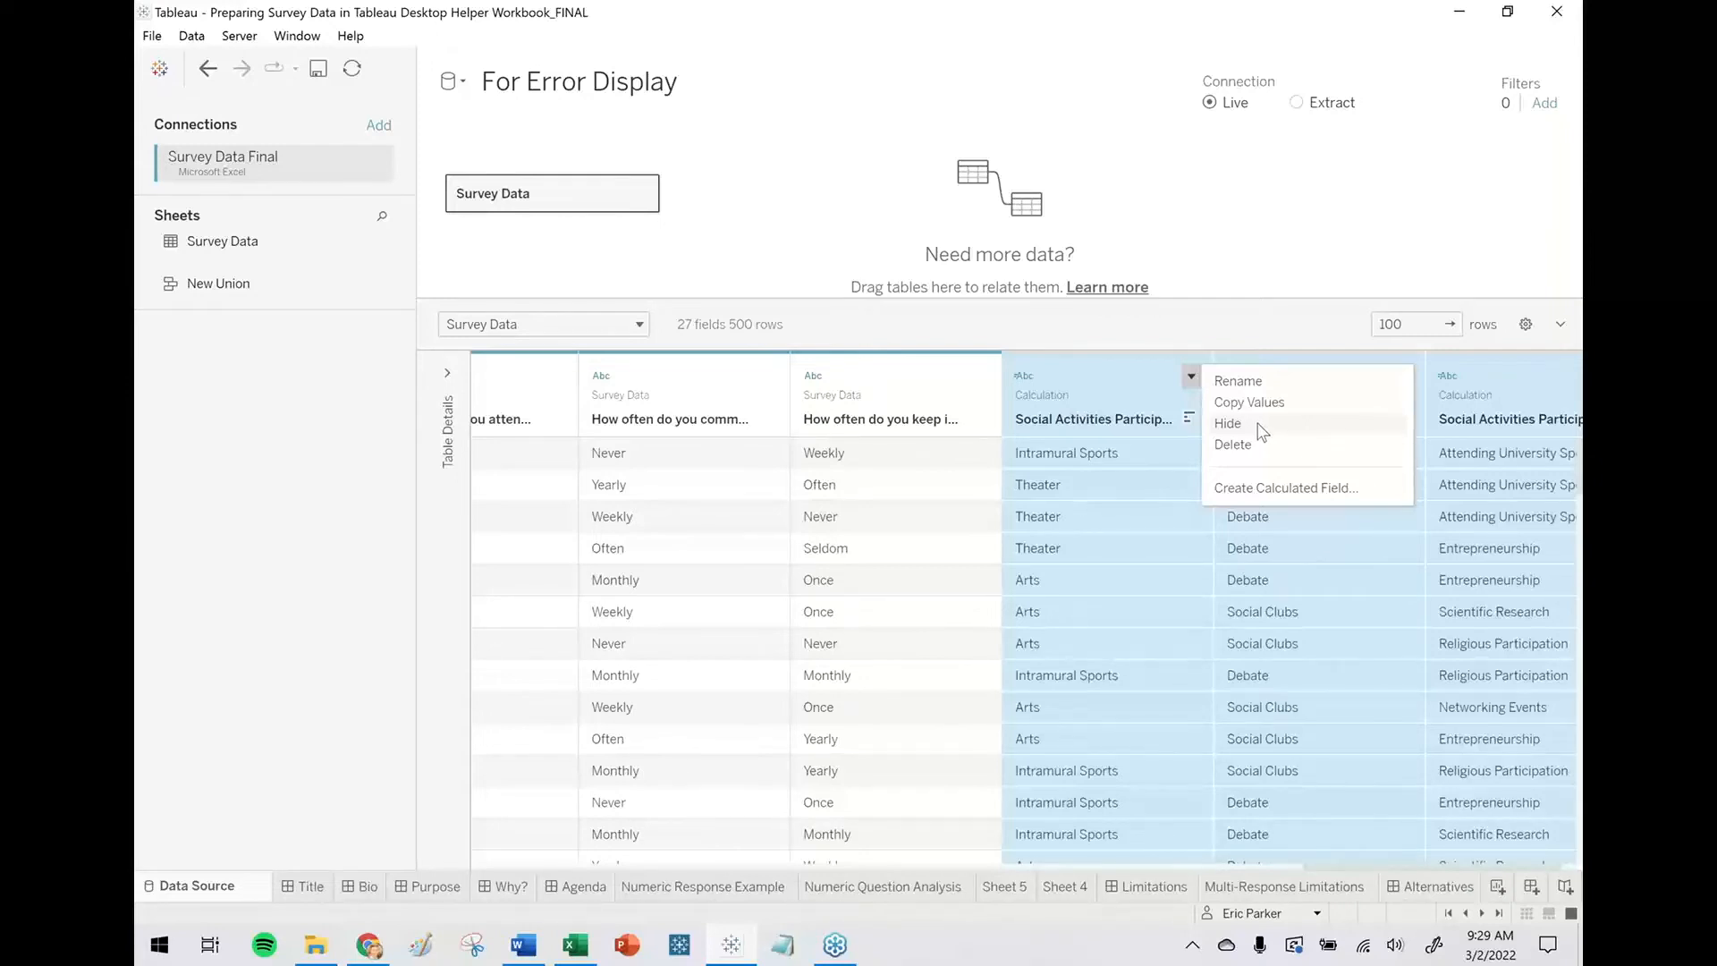
left_click(1194, 231)
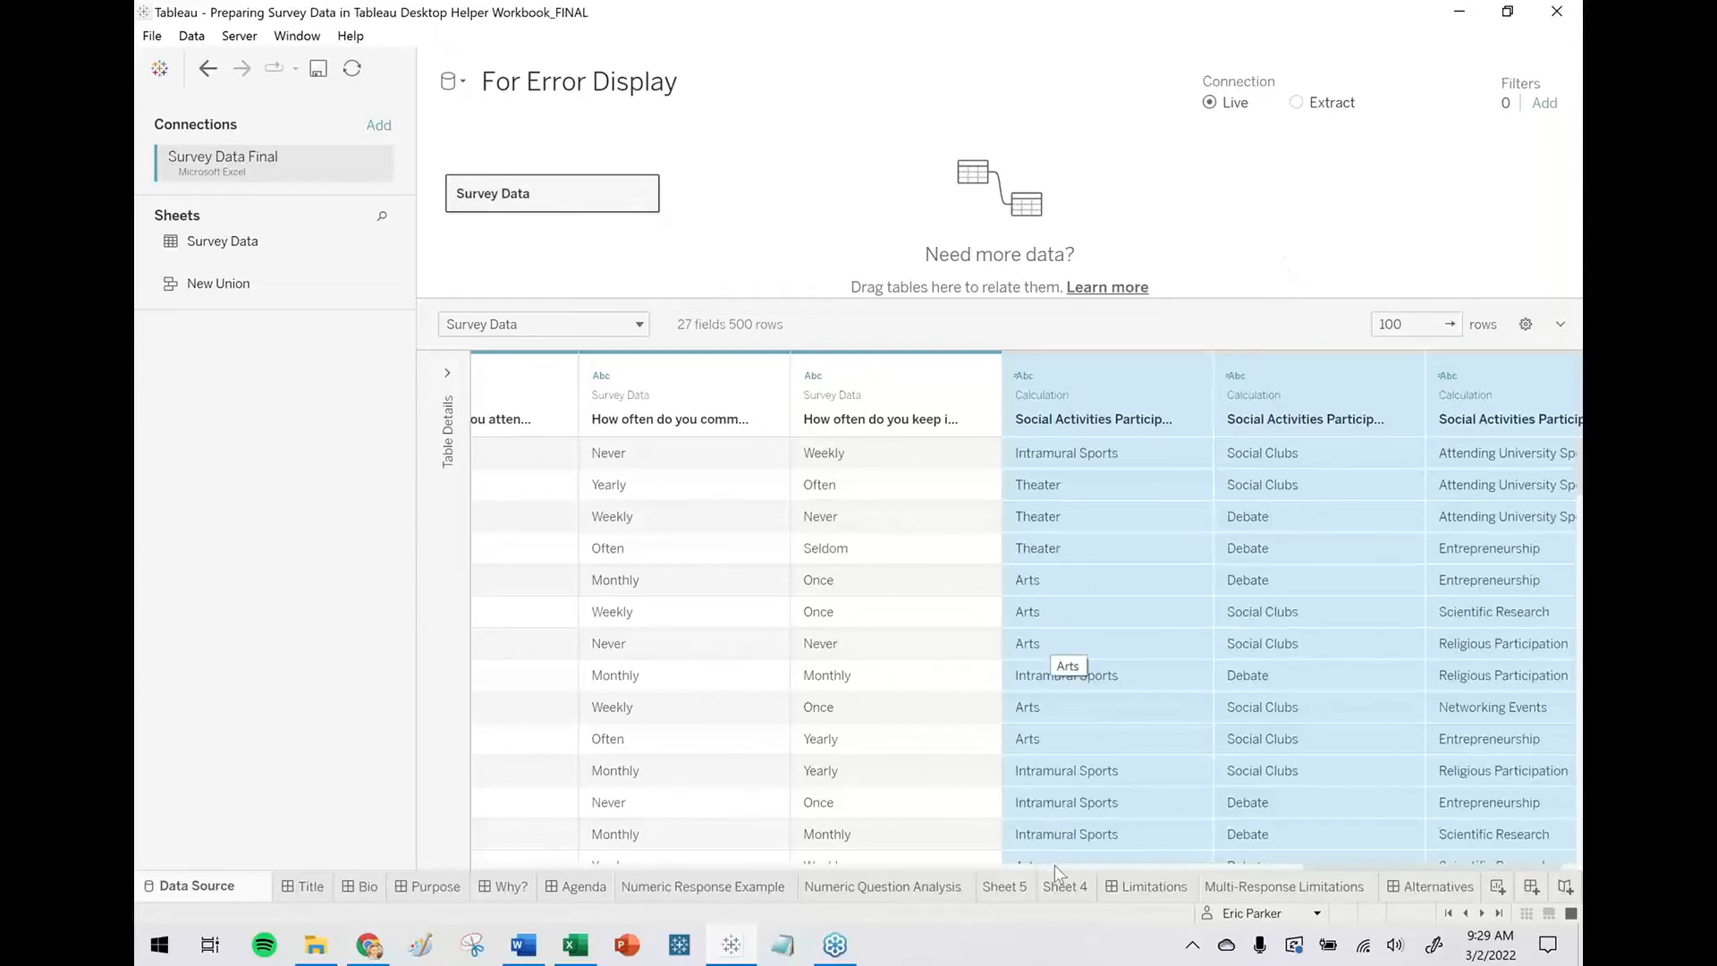
On the Multi-Response Limitations sheet, set the Activity Search parameter to Arts and then to Debate.
left_click(1078, 888)
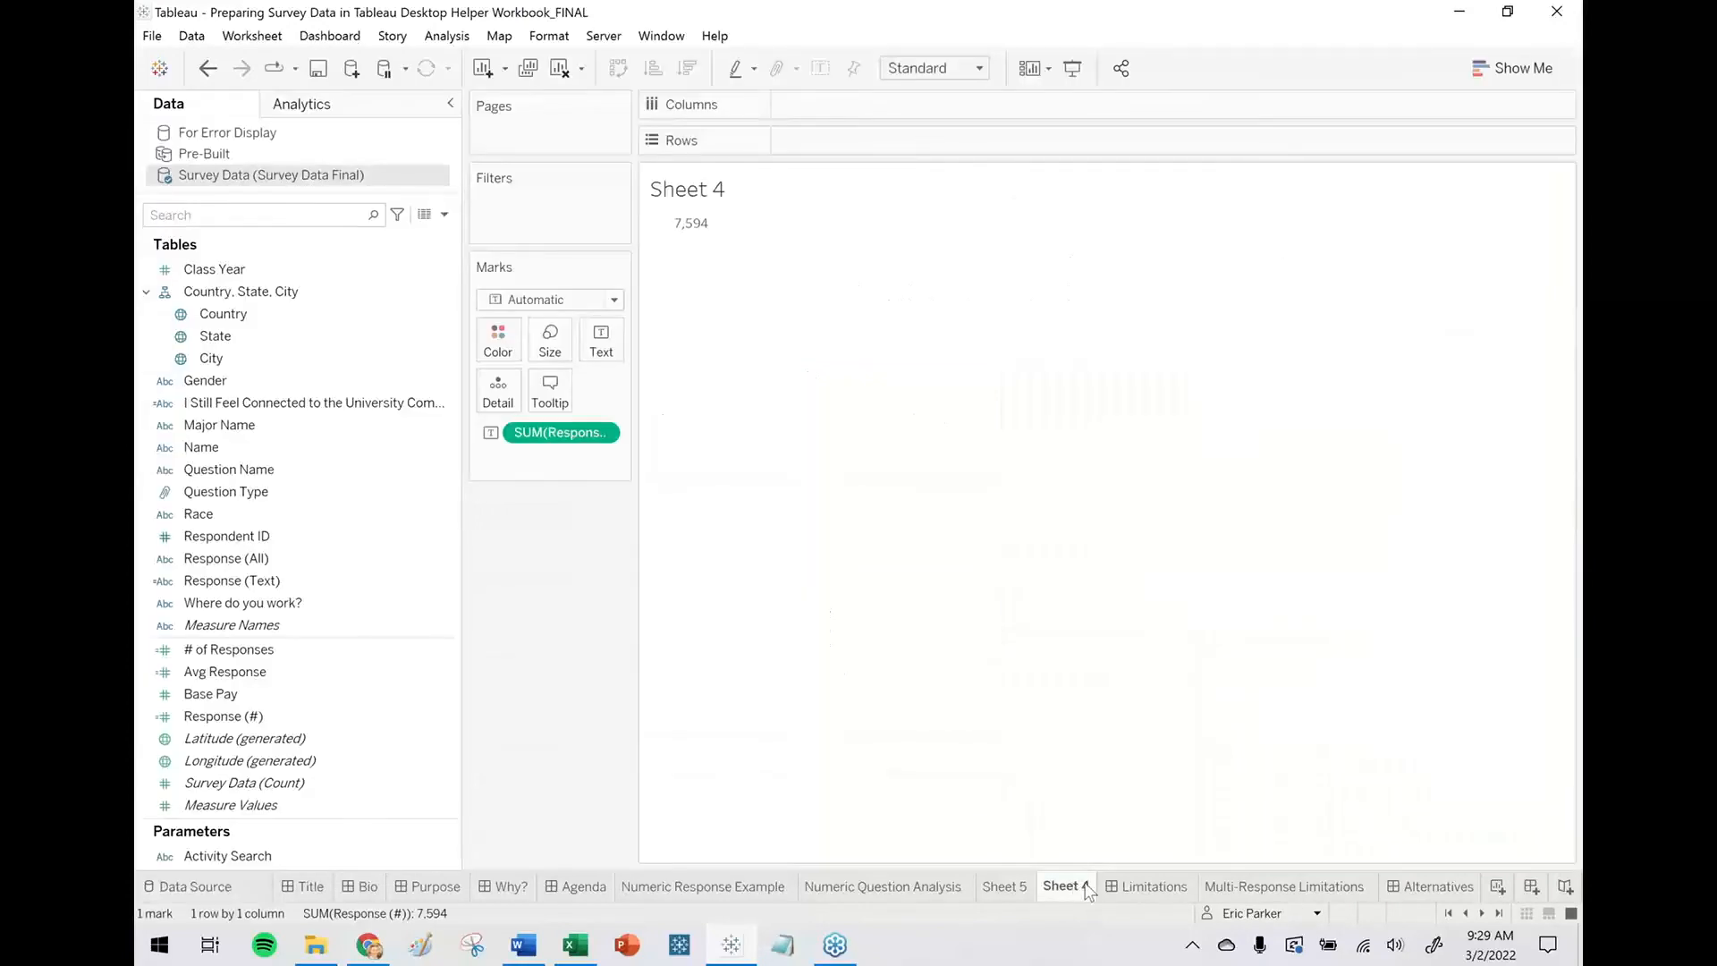
left_click(1247, 890)
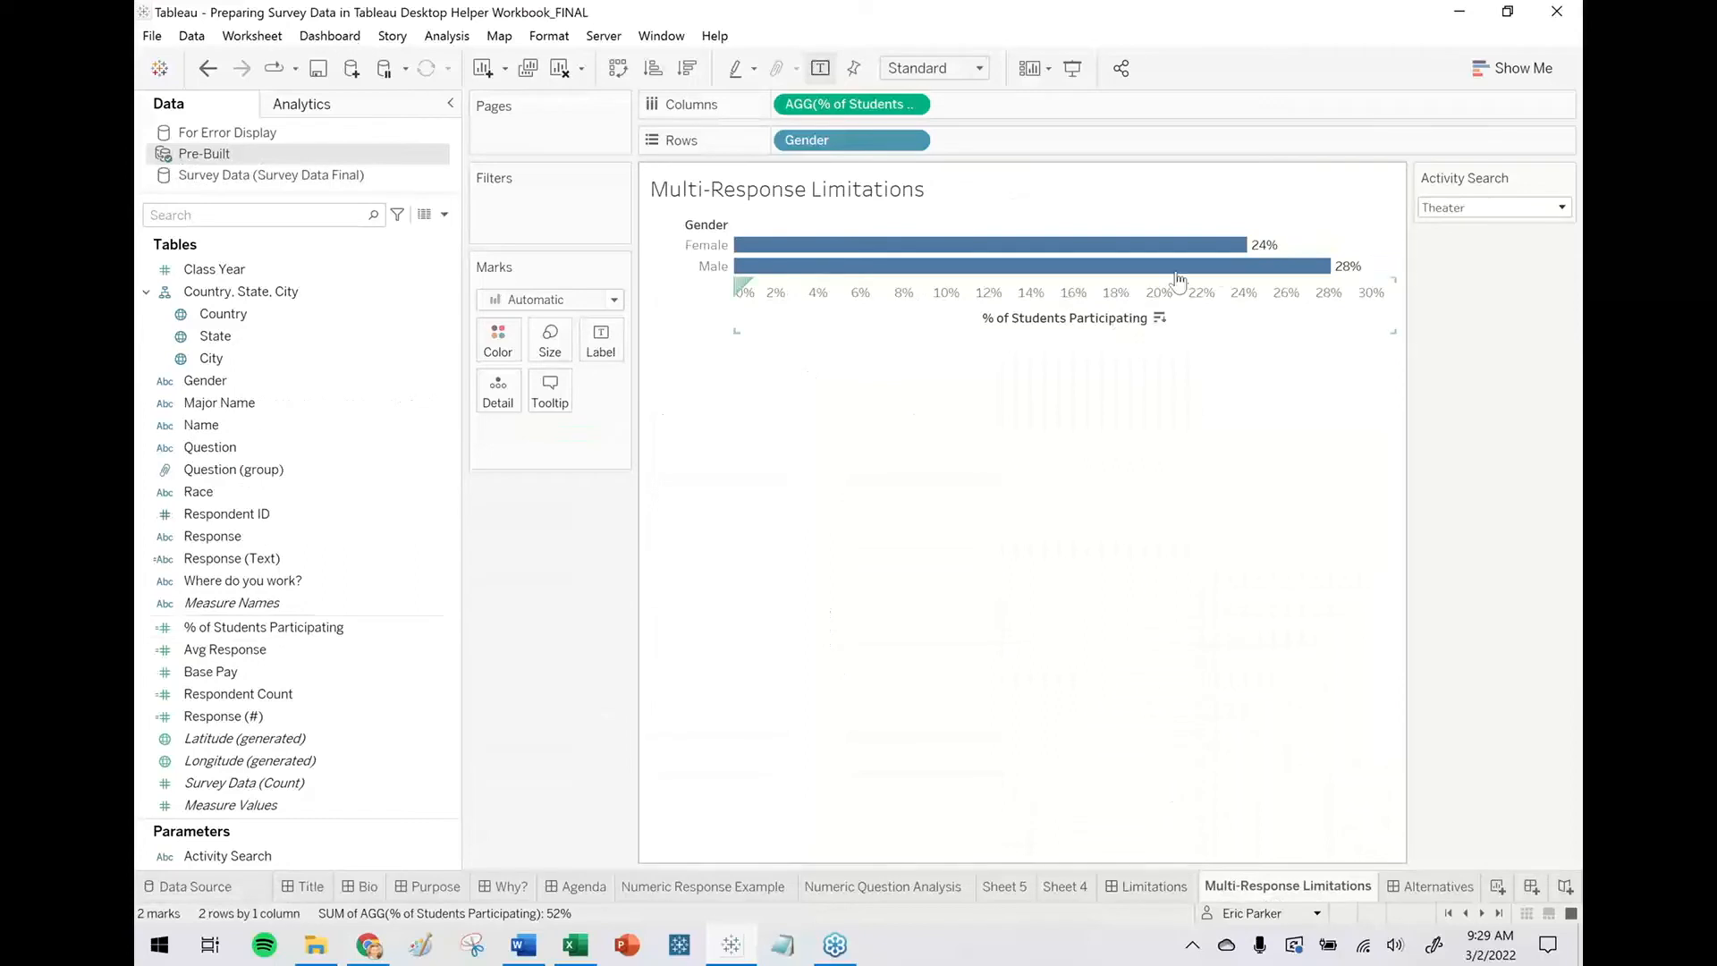
left_click(1488, 209)
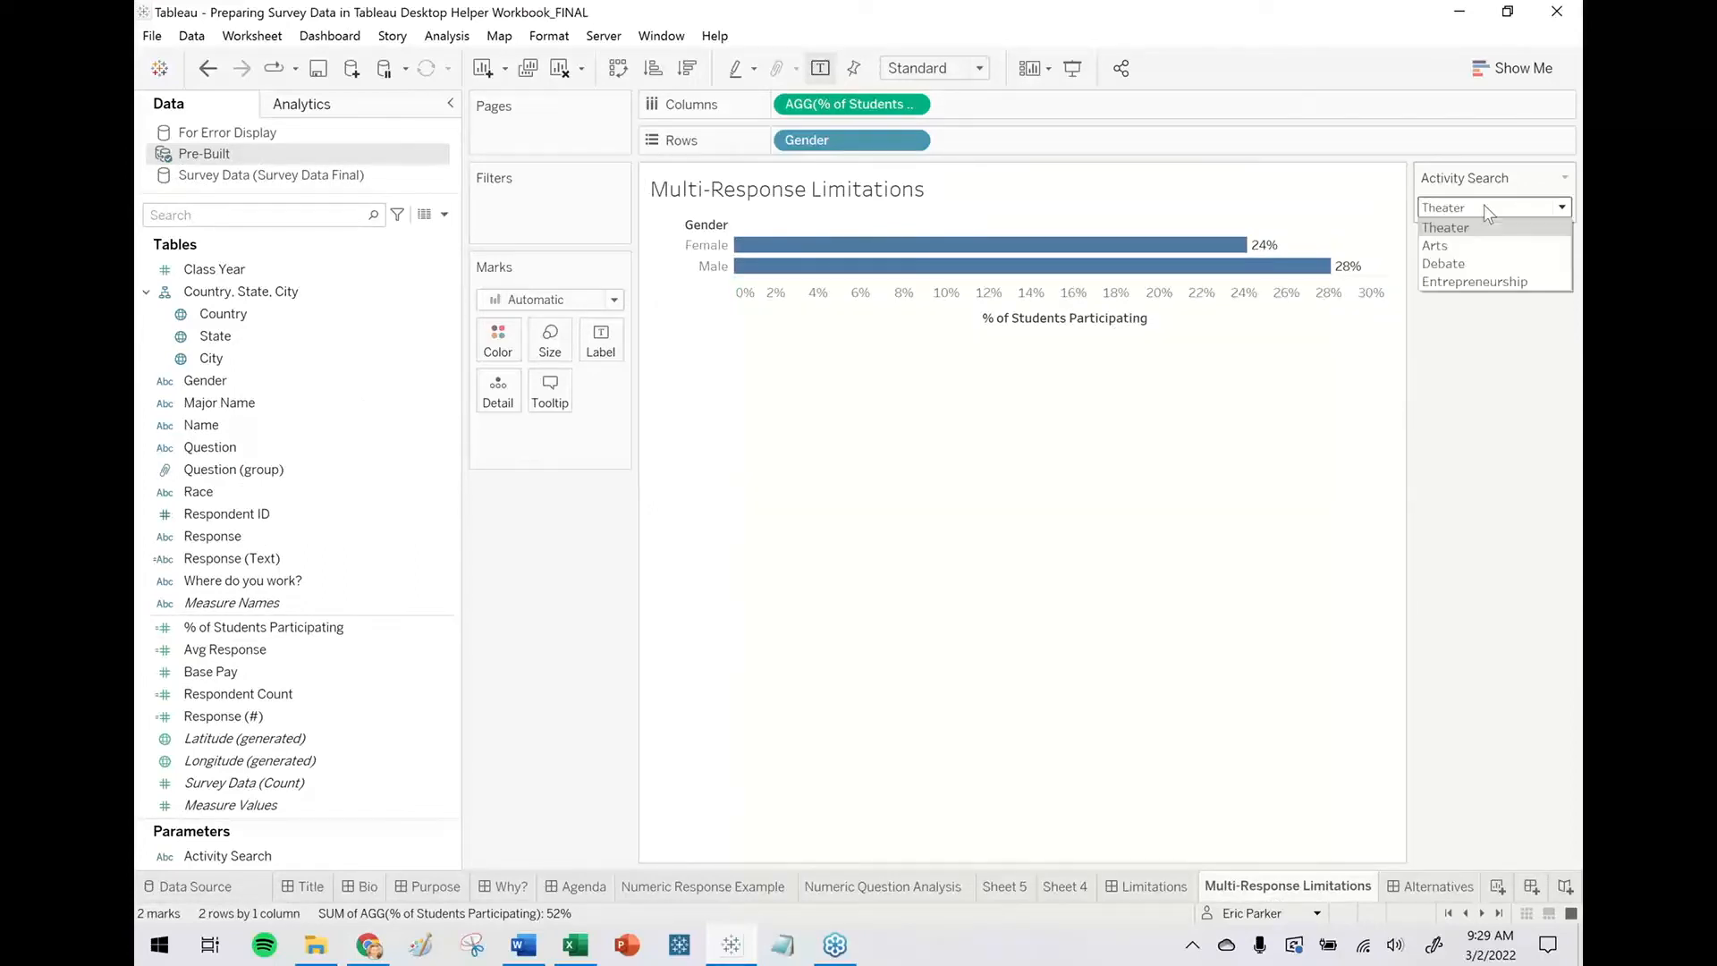
left_click(1451, 250)
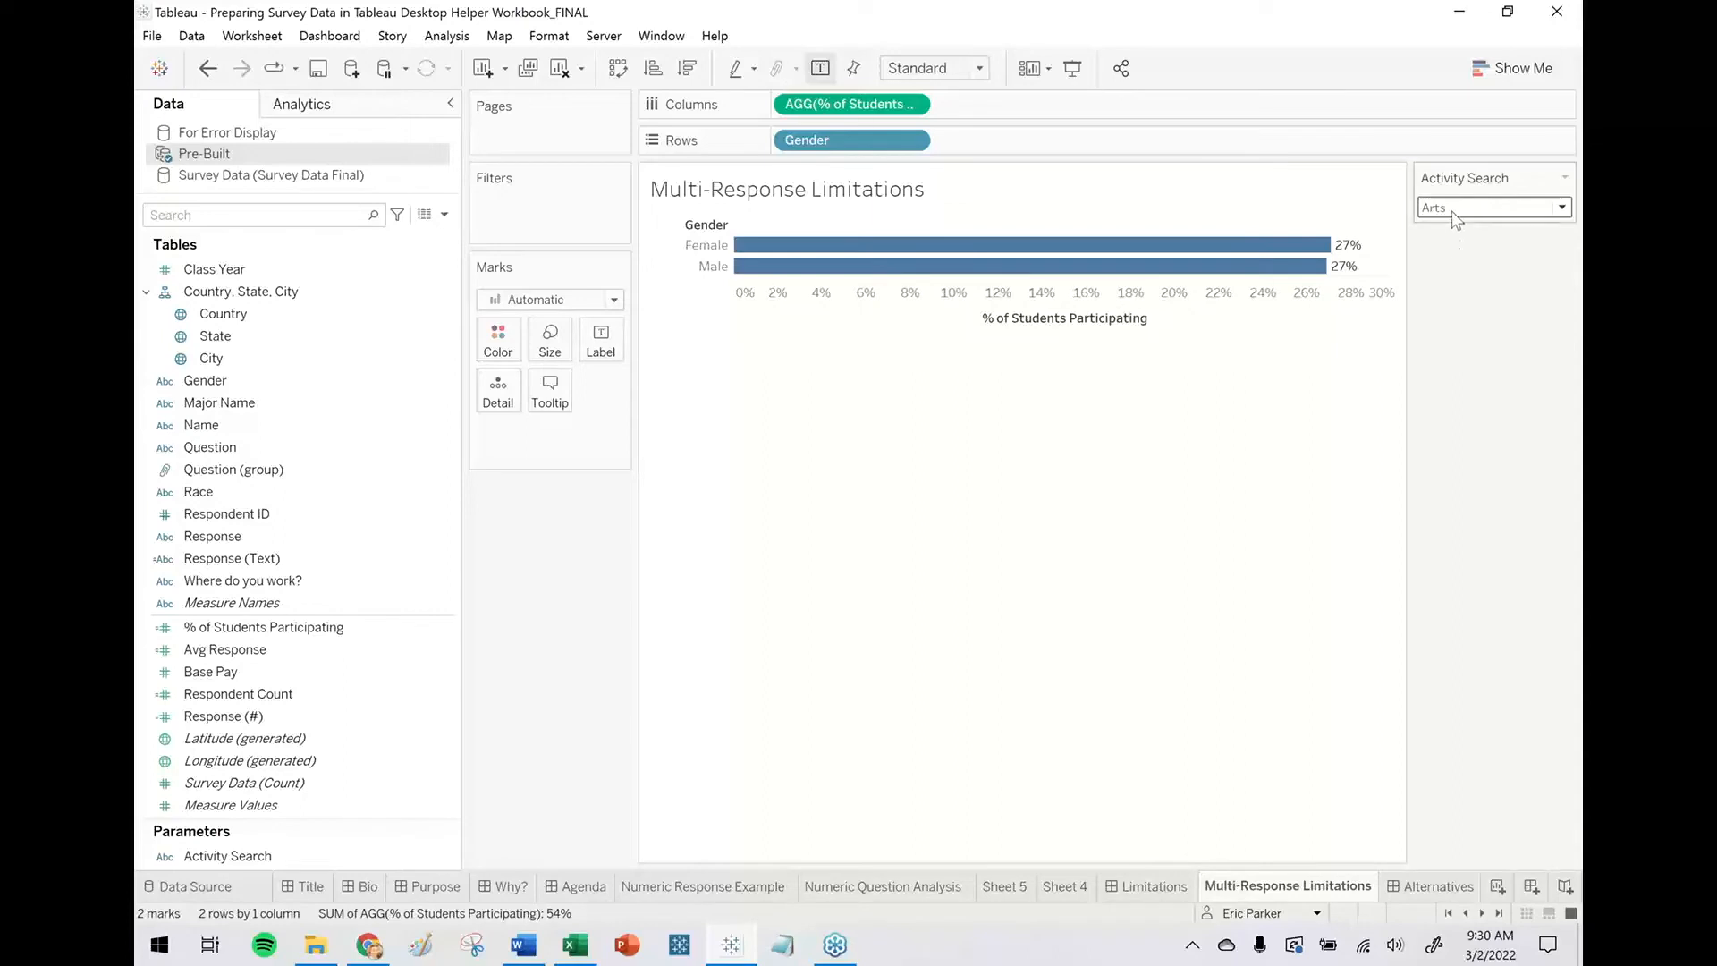
left_click(1456, 211)
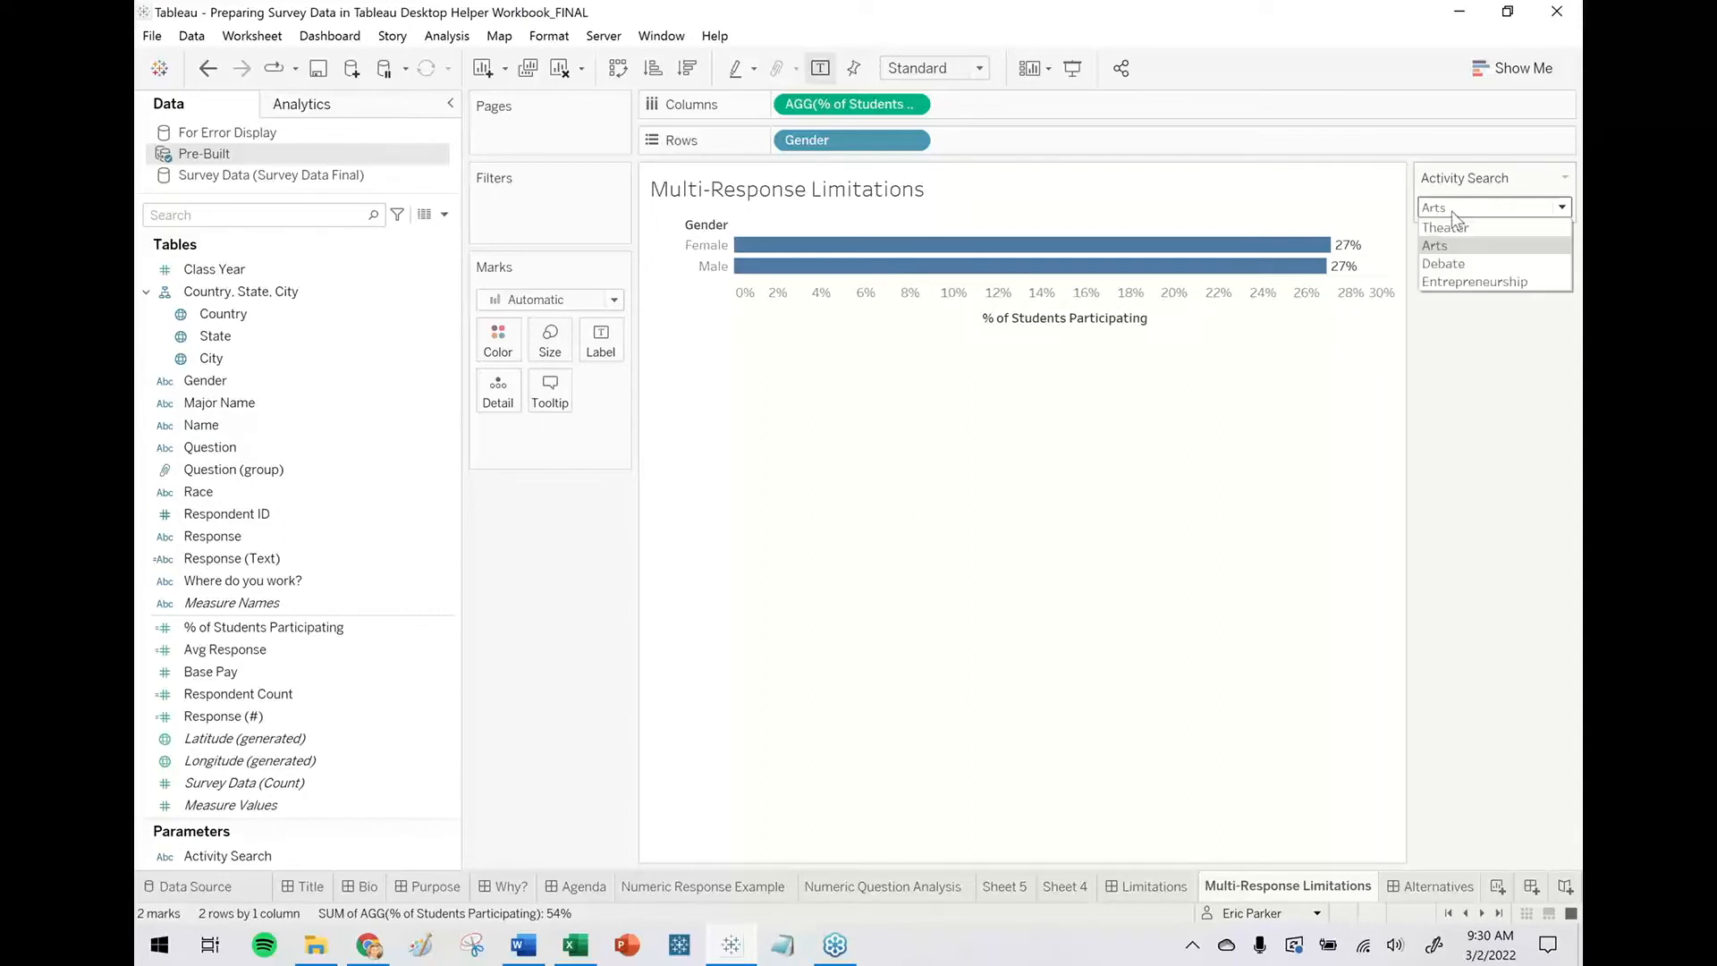
left_click(1459, 264)
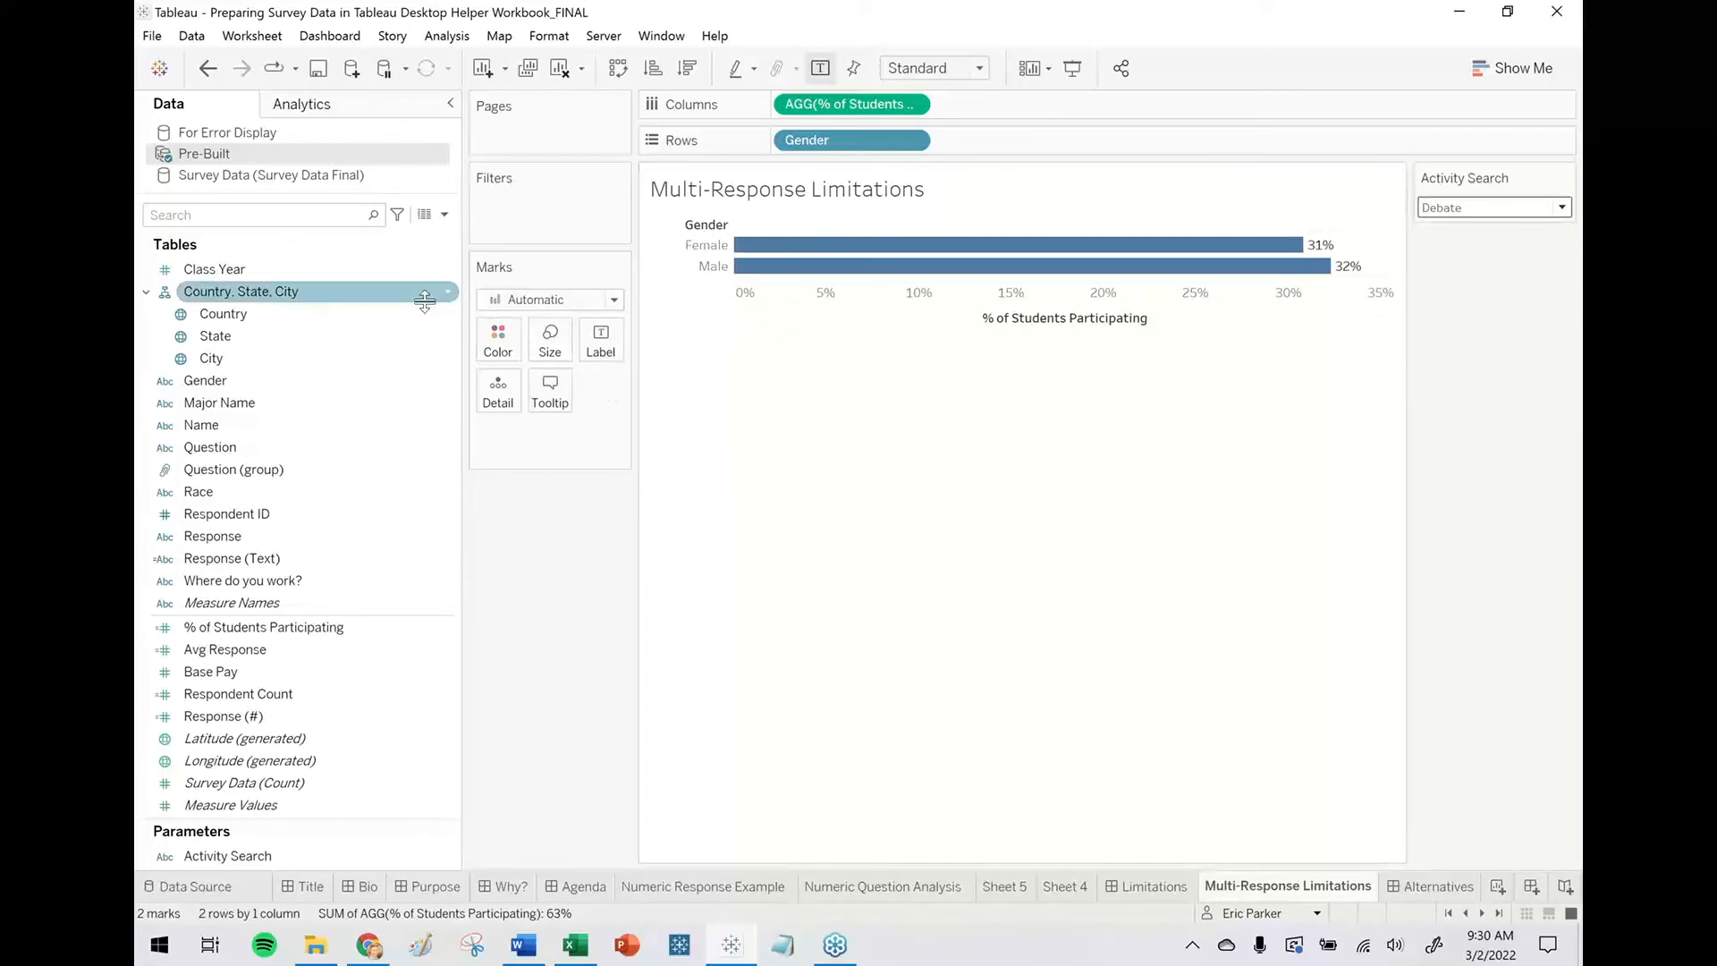
Examine the % of Students Participating calculation in the Pre-Built data source, and close it without changes.
right_click(284, 631)
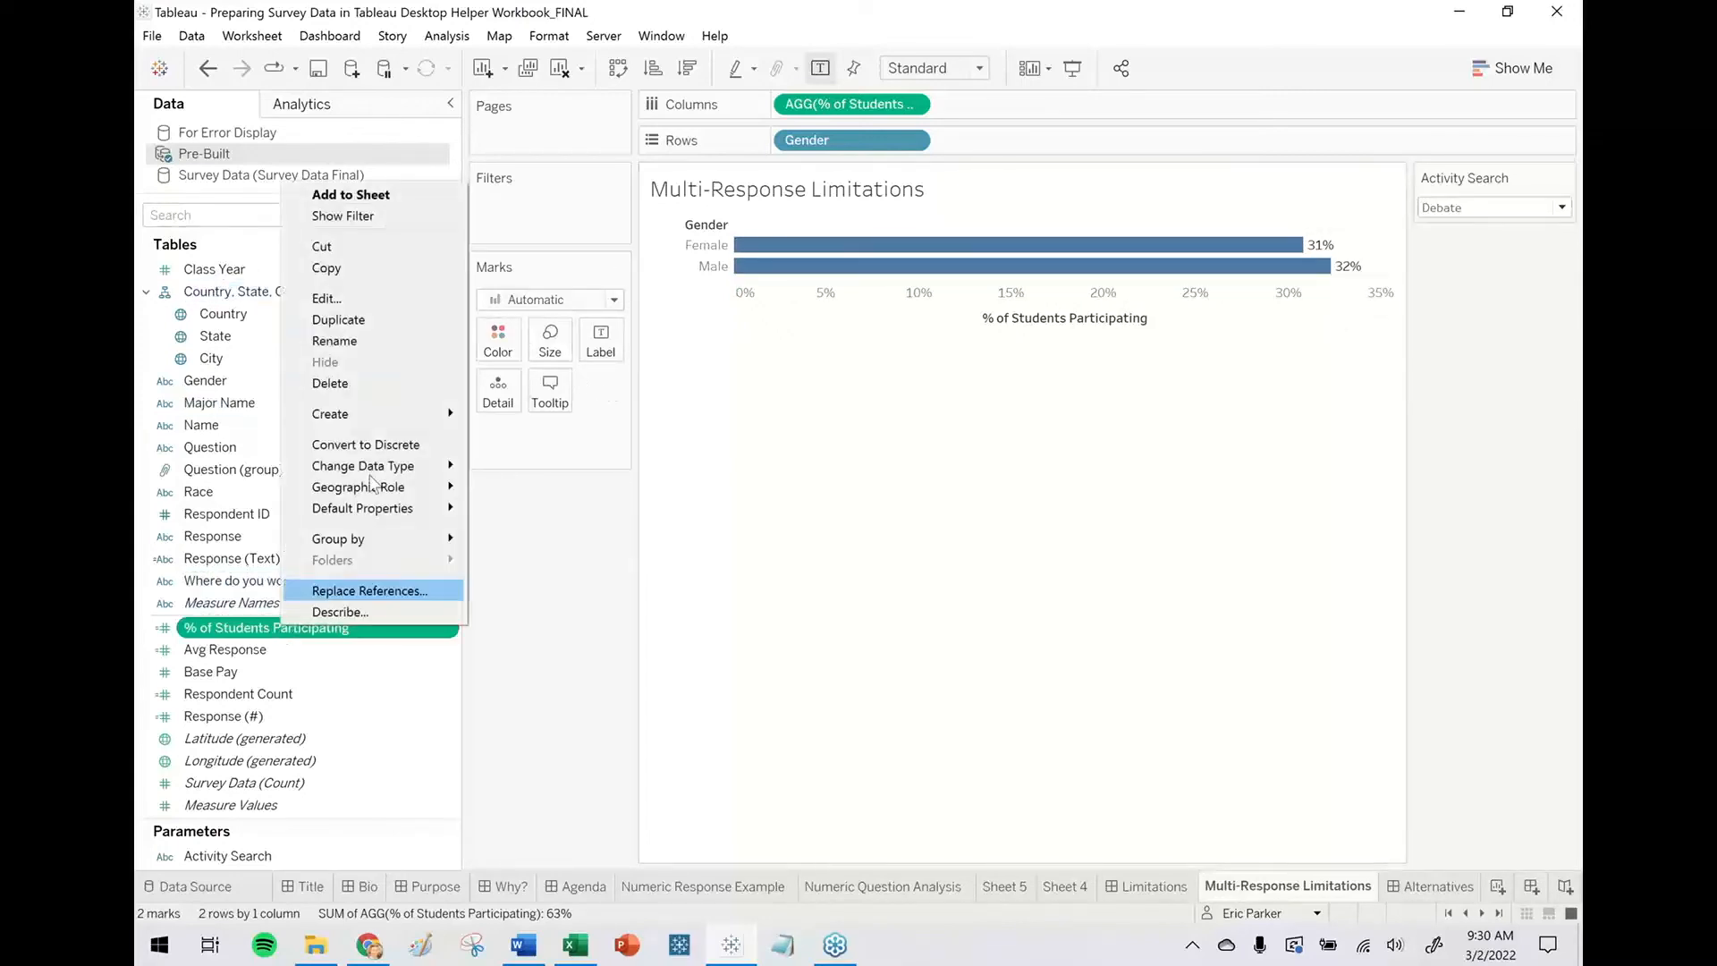
left_click(367, 296)
scroll(586, 725, "up", 2)
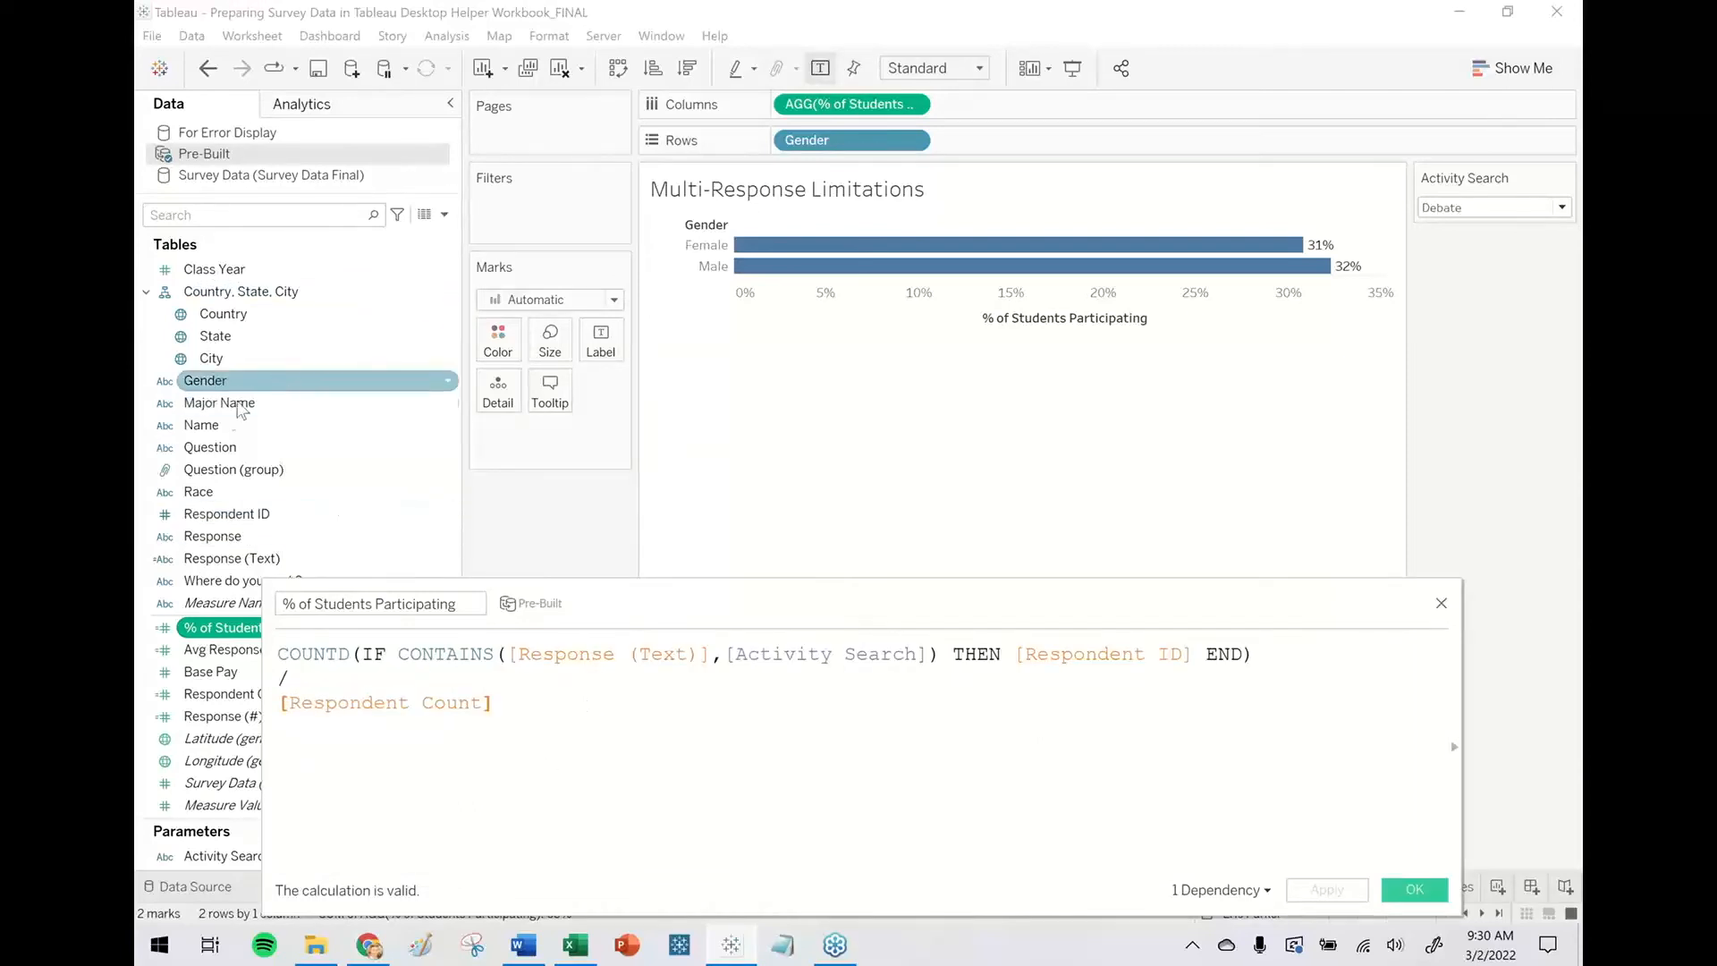
left_click_drag(187, 463, 238, 451)
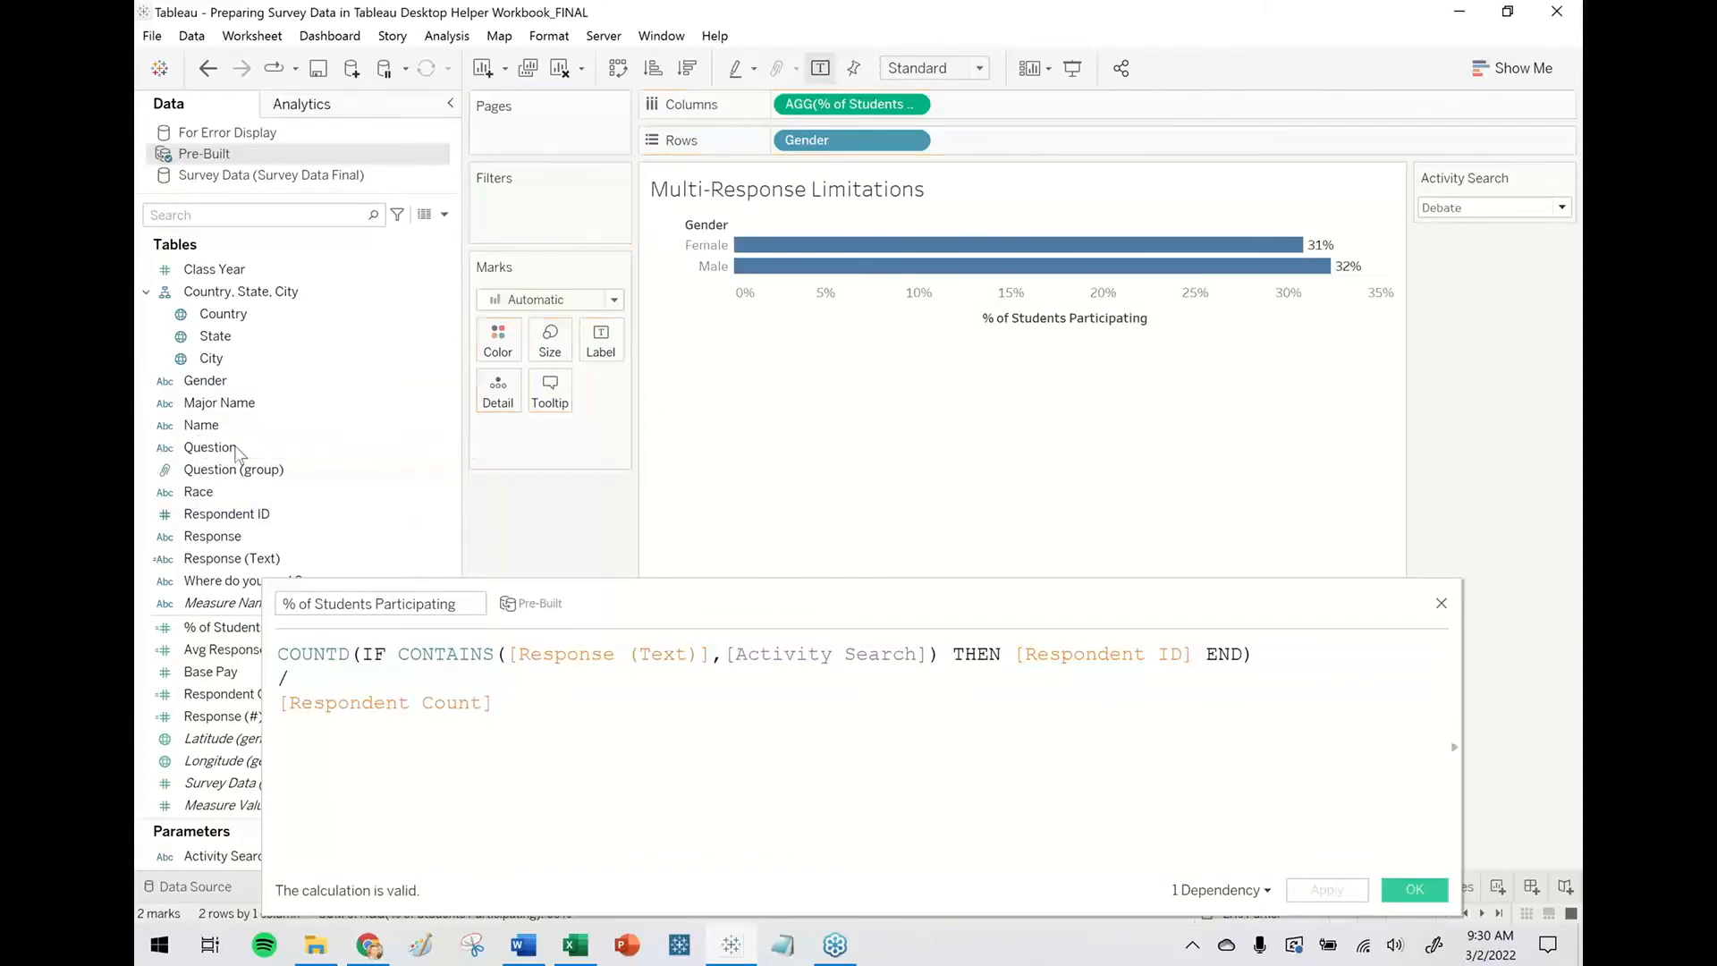
left_click(238, 452)
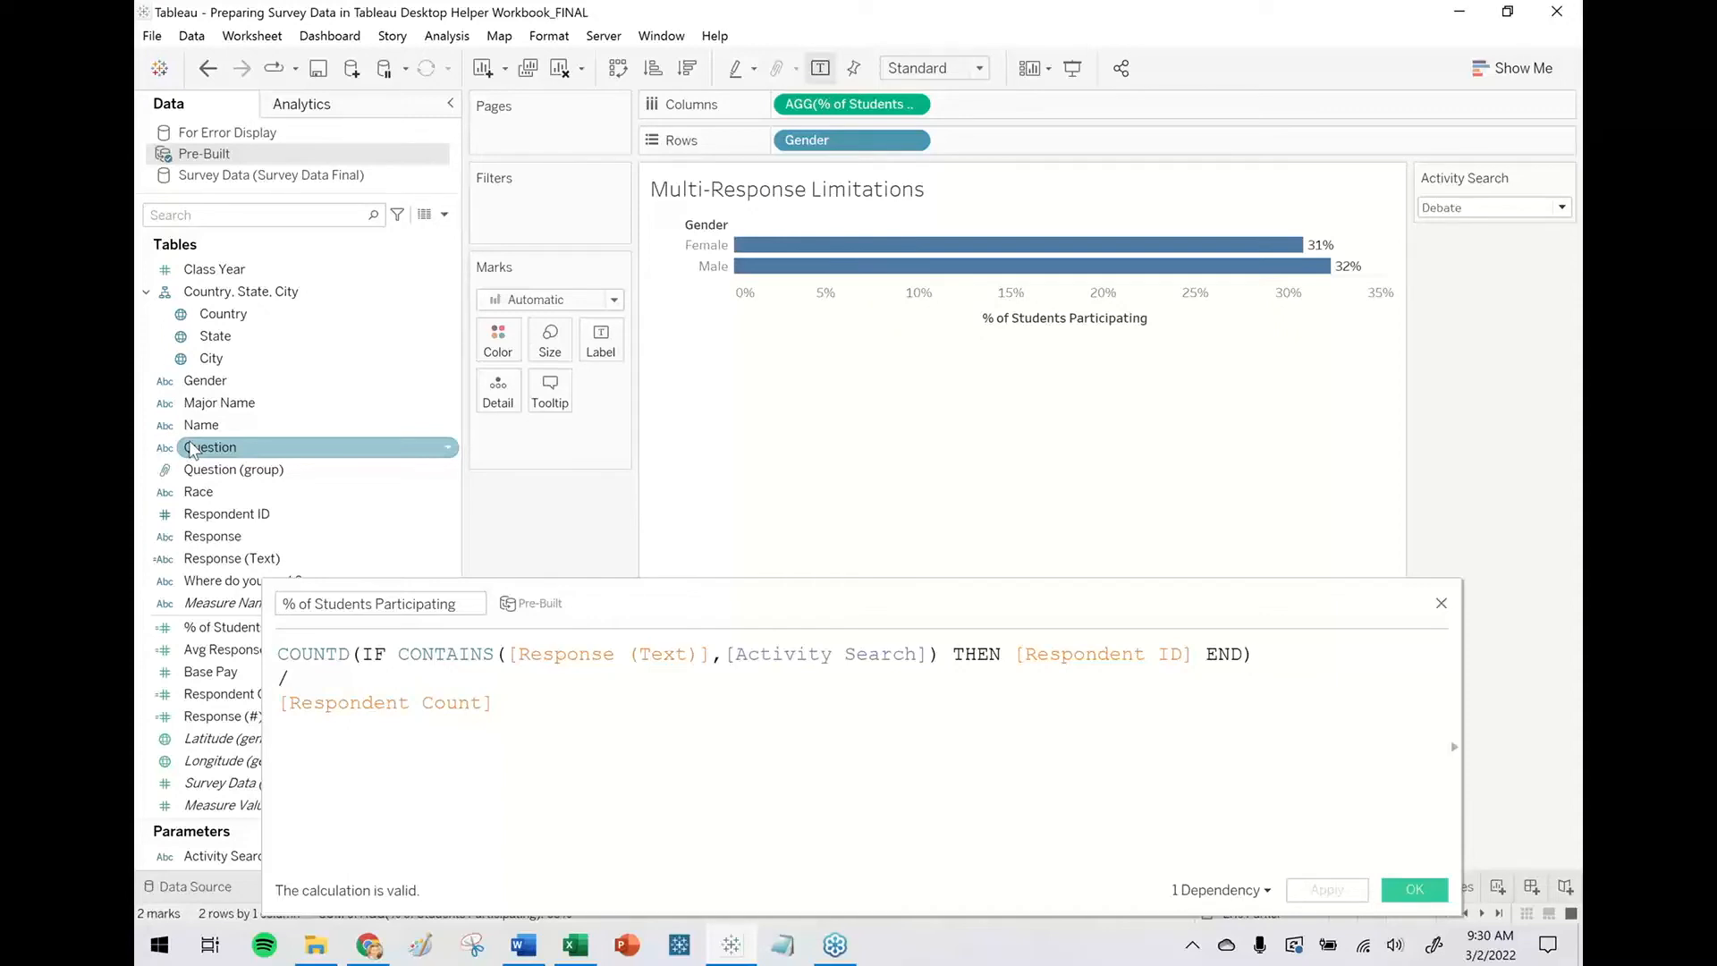
left_click(1441, 604)
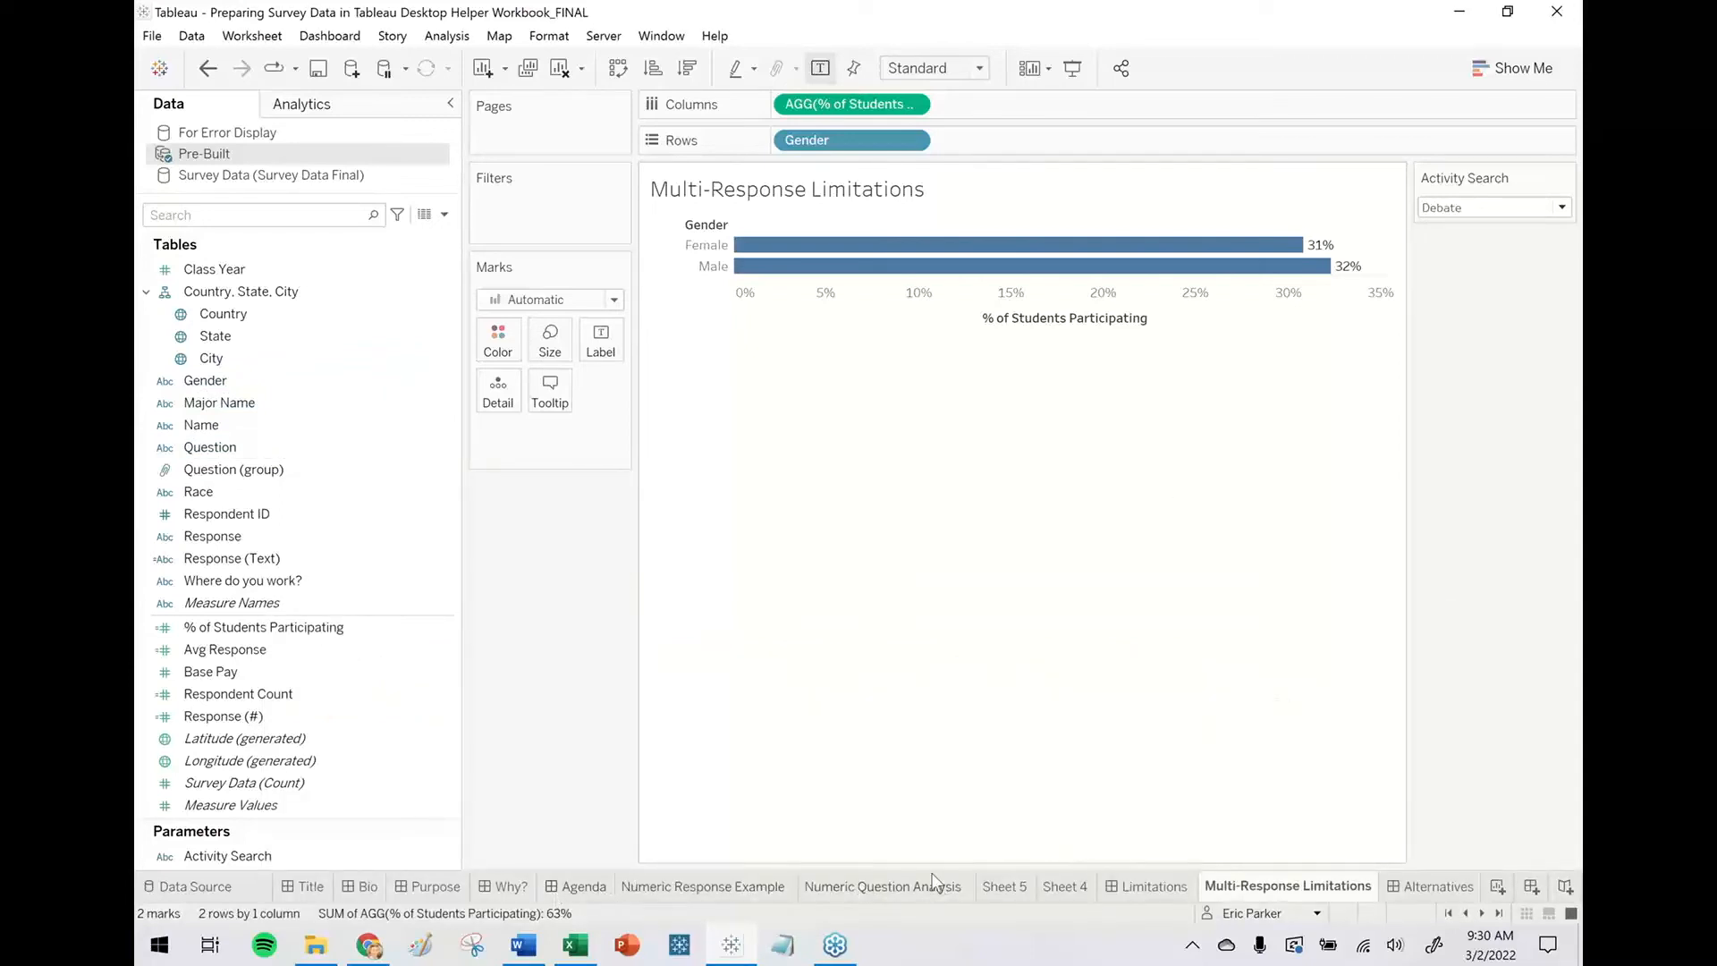
Return to the Limitations dashboard, and examine the three How often question columns in the Survey Data Final workbook in Excel.
left_click(1119, 887)
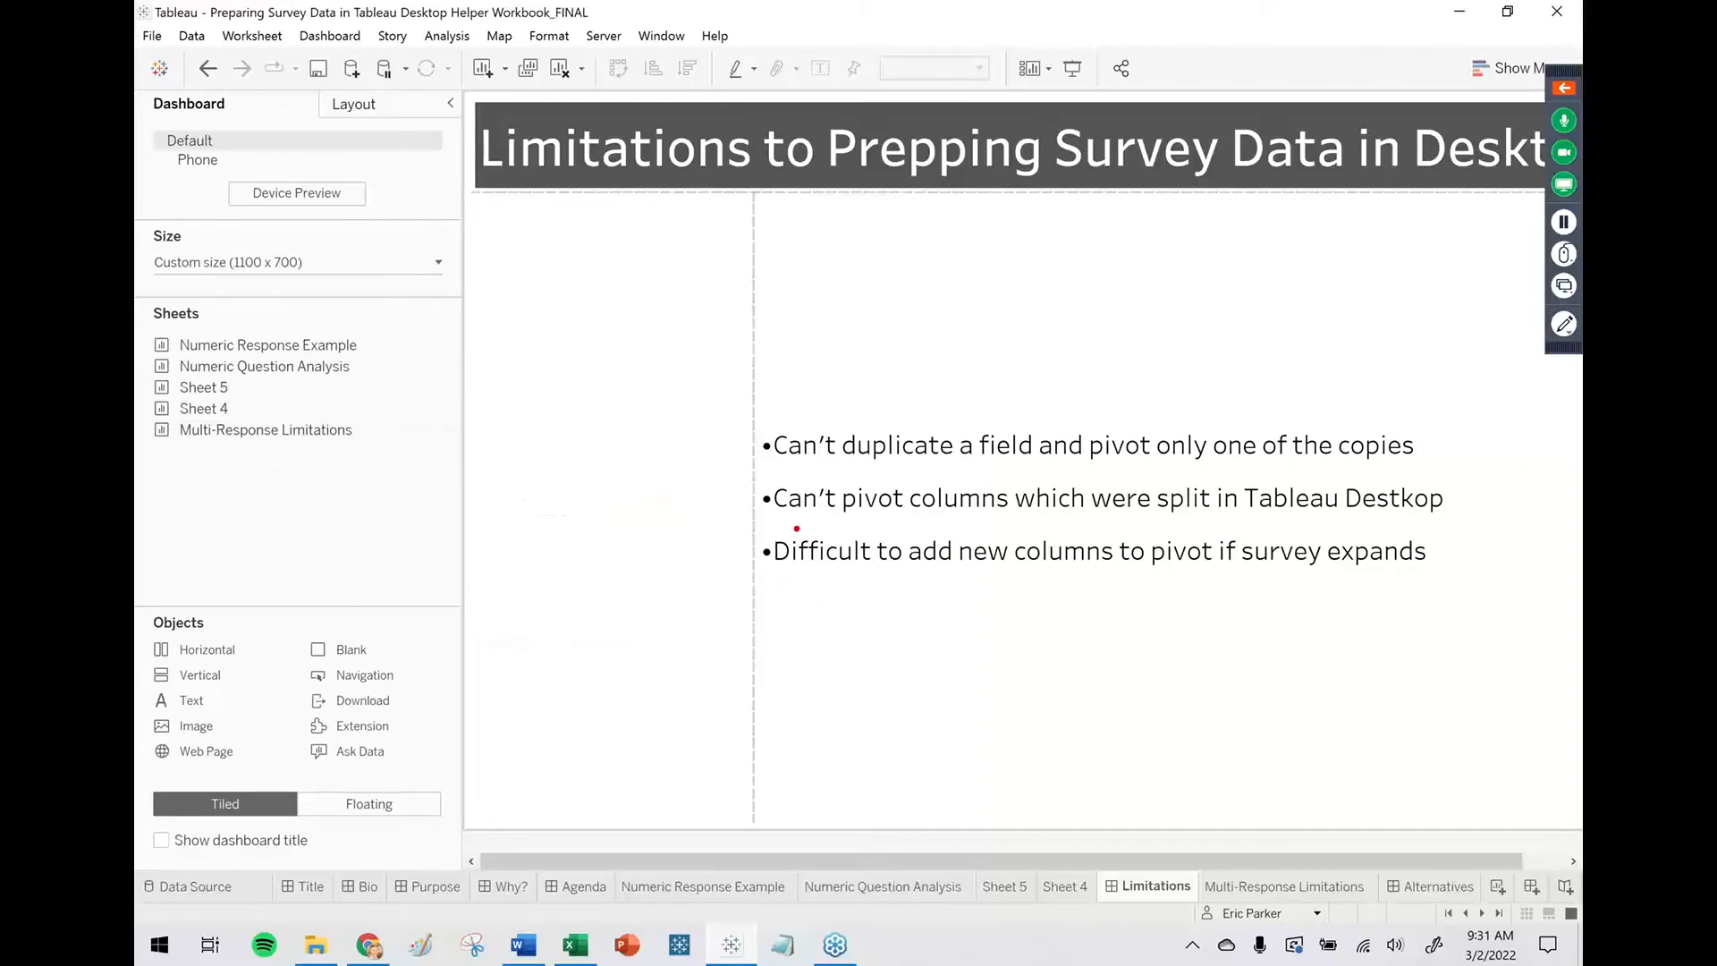
left_click_drag(768, 527, 1522, 608)
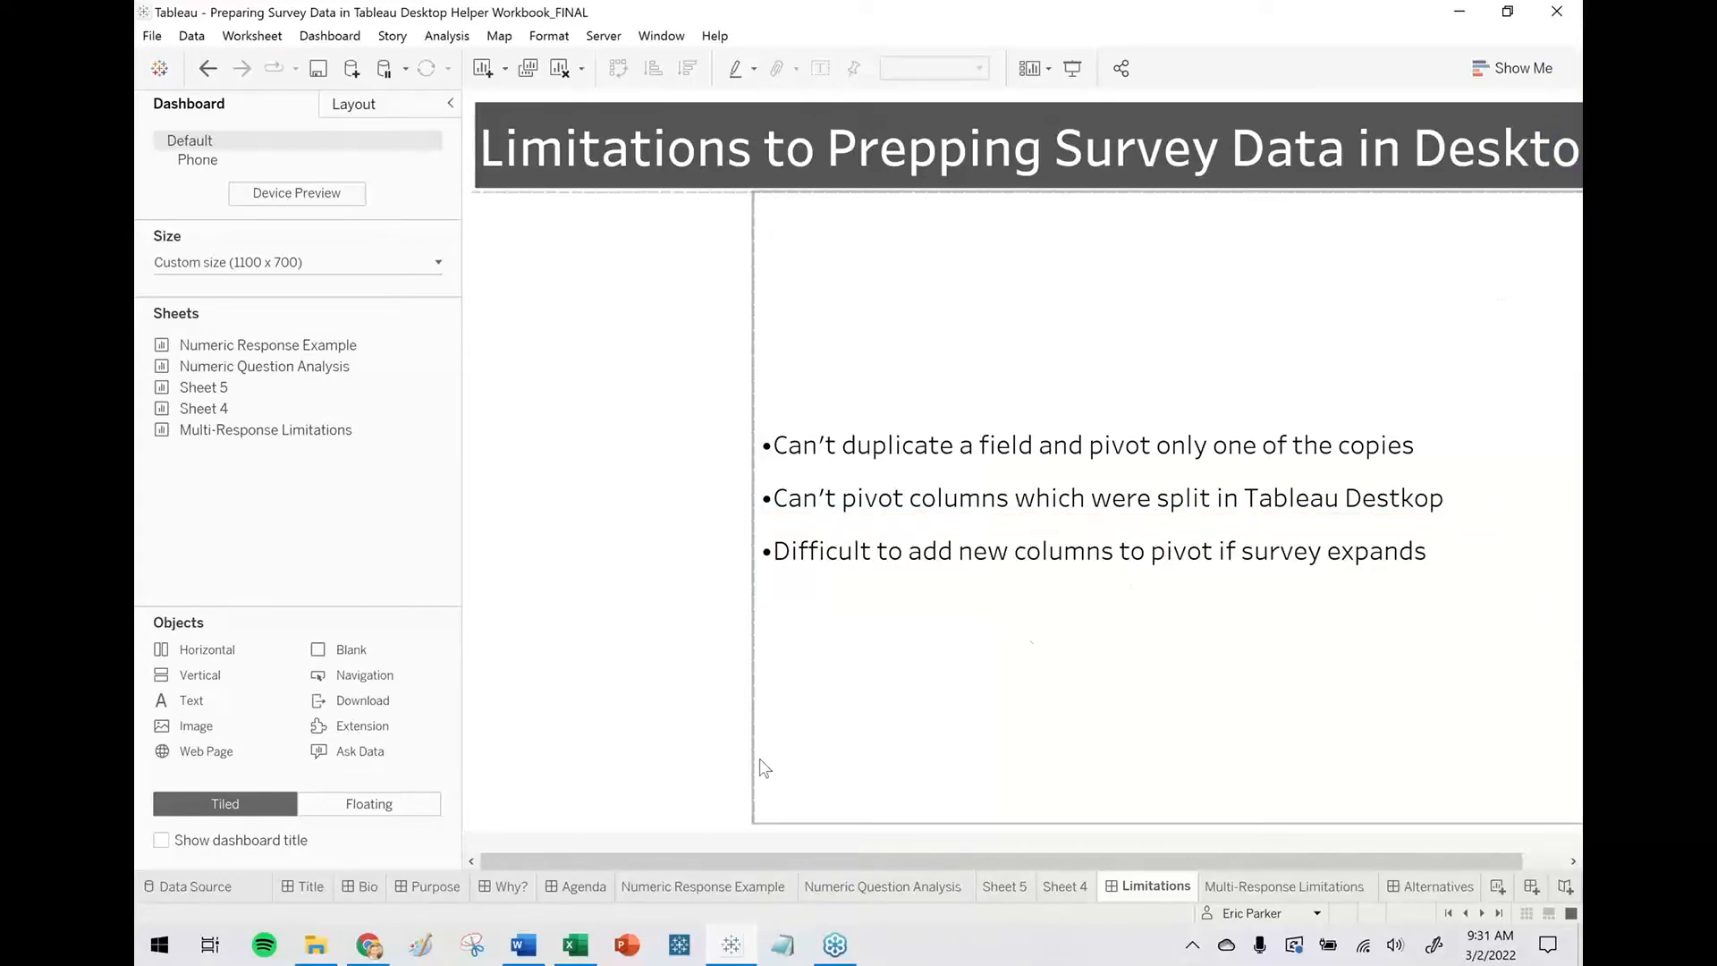
left_click(577, 948)
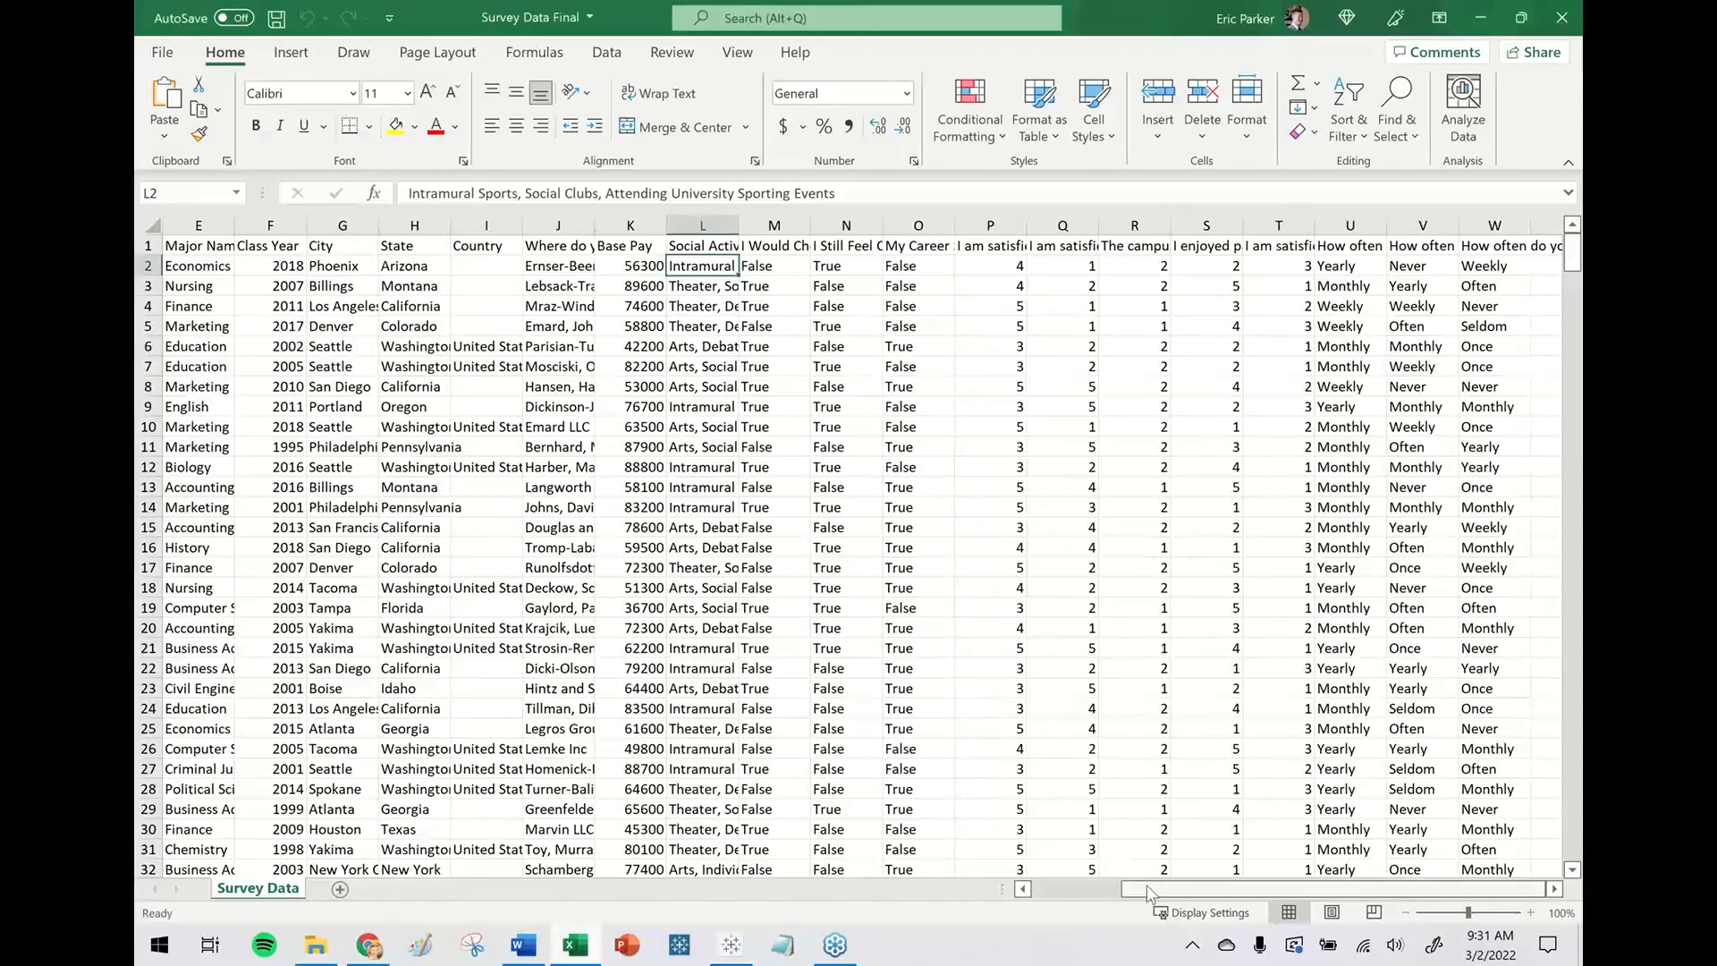
left_click(1349, 226)
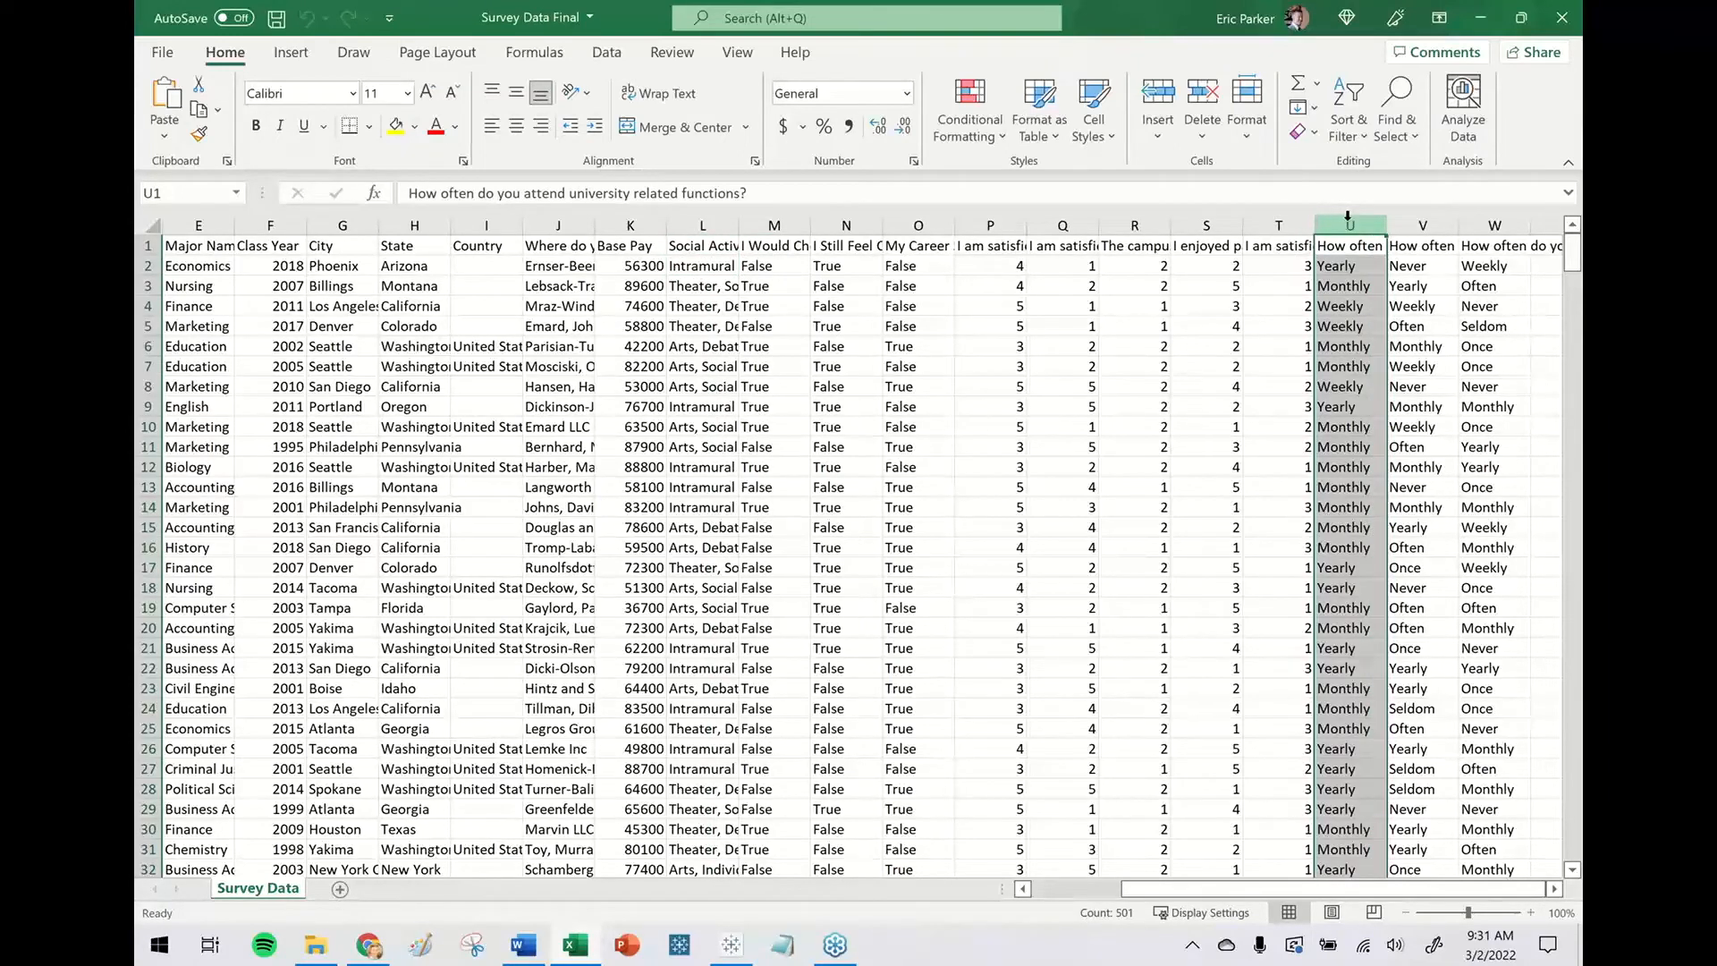
left_click(1405, 224)
left_click(1495, 219)
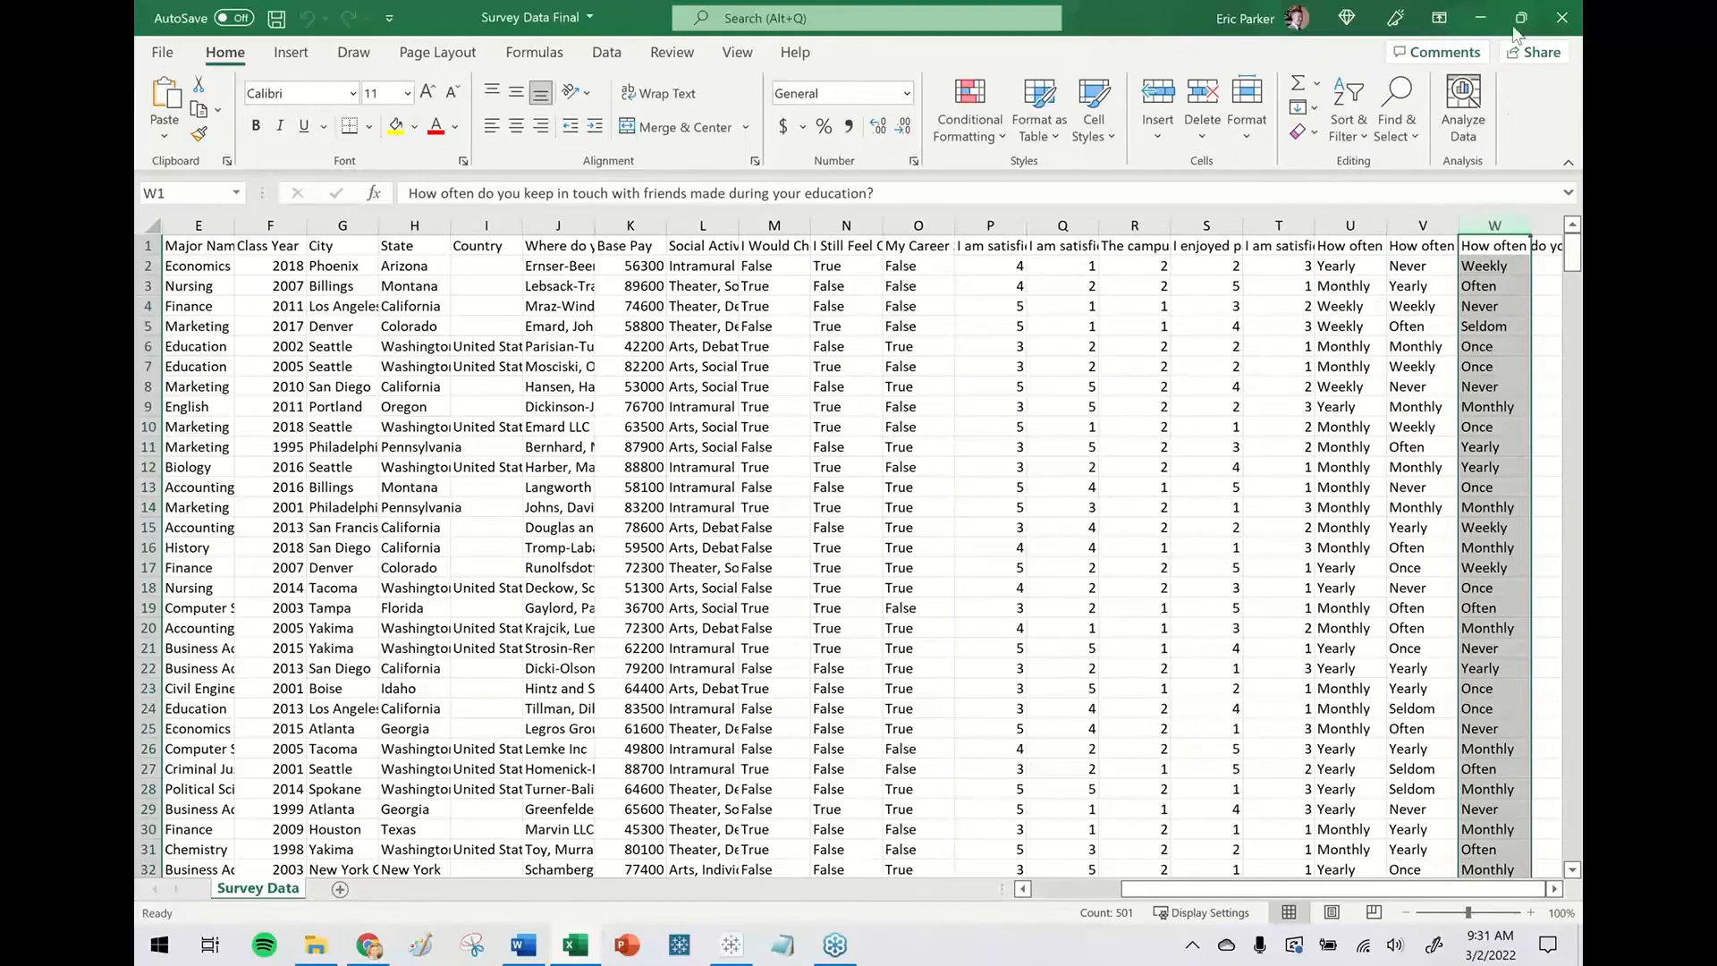
left_click(1482, 18)
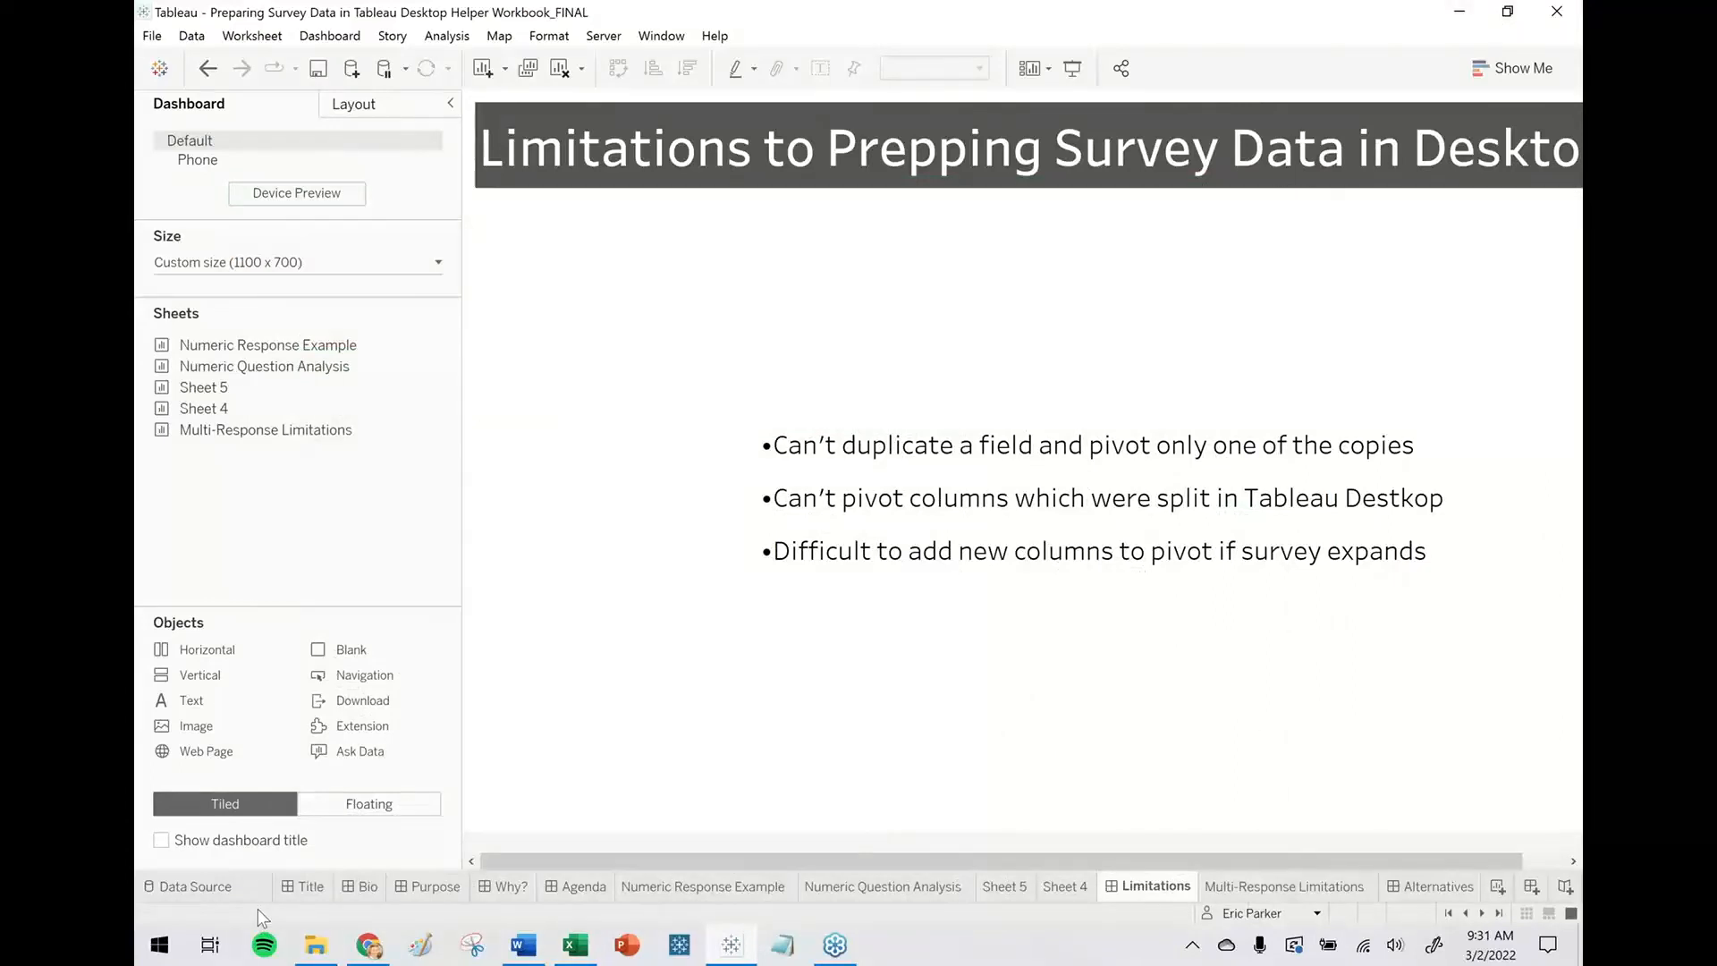
From the Numeric Response Example sheet, switch the Pre-Built data source from its extract to a live connection.
left_click(712, 886)
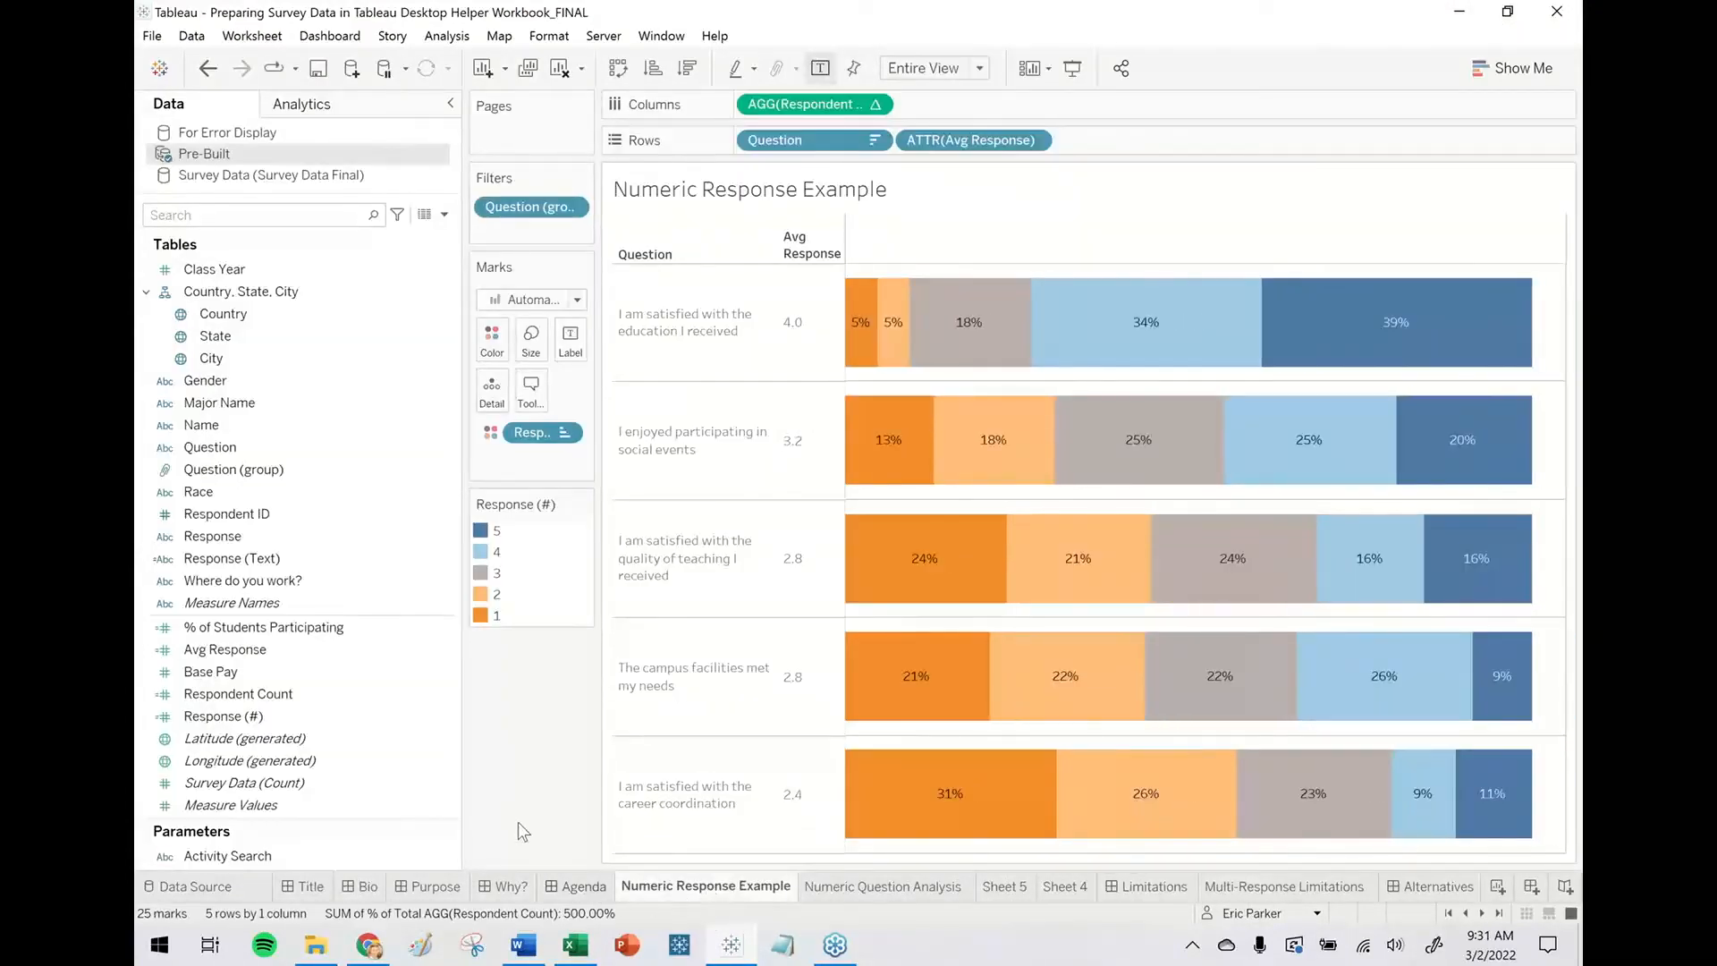
left_click(223, 892)
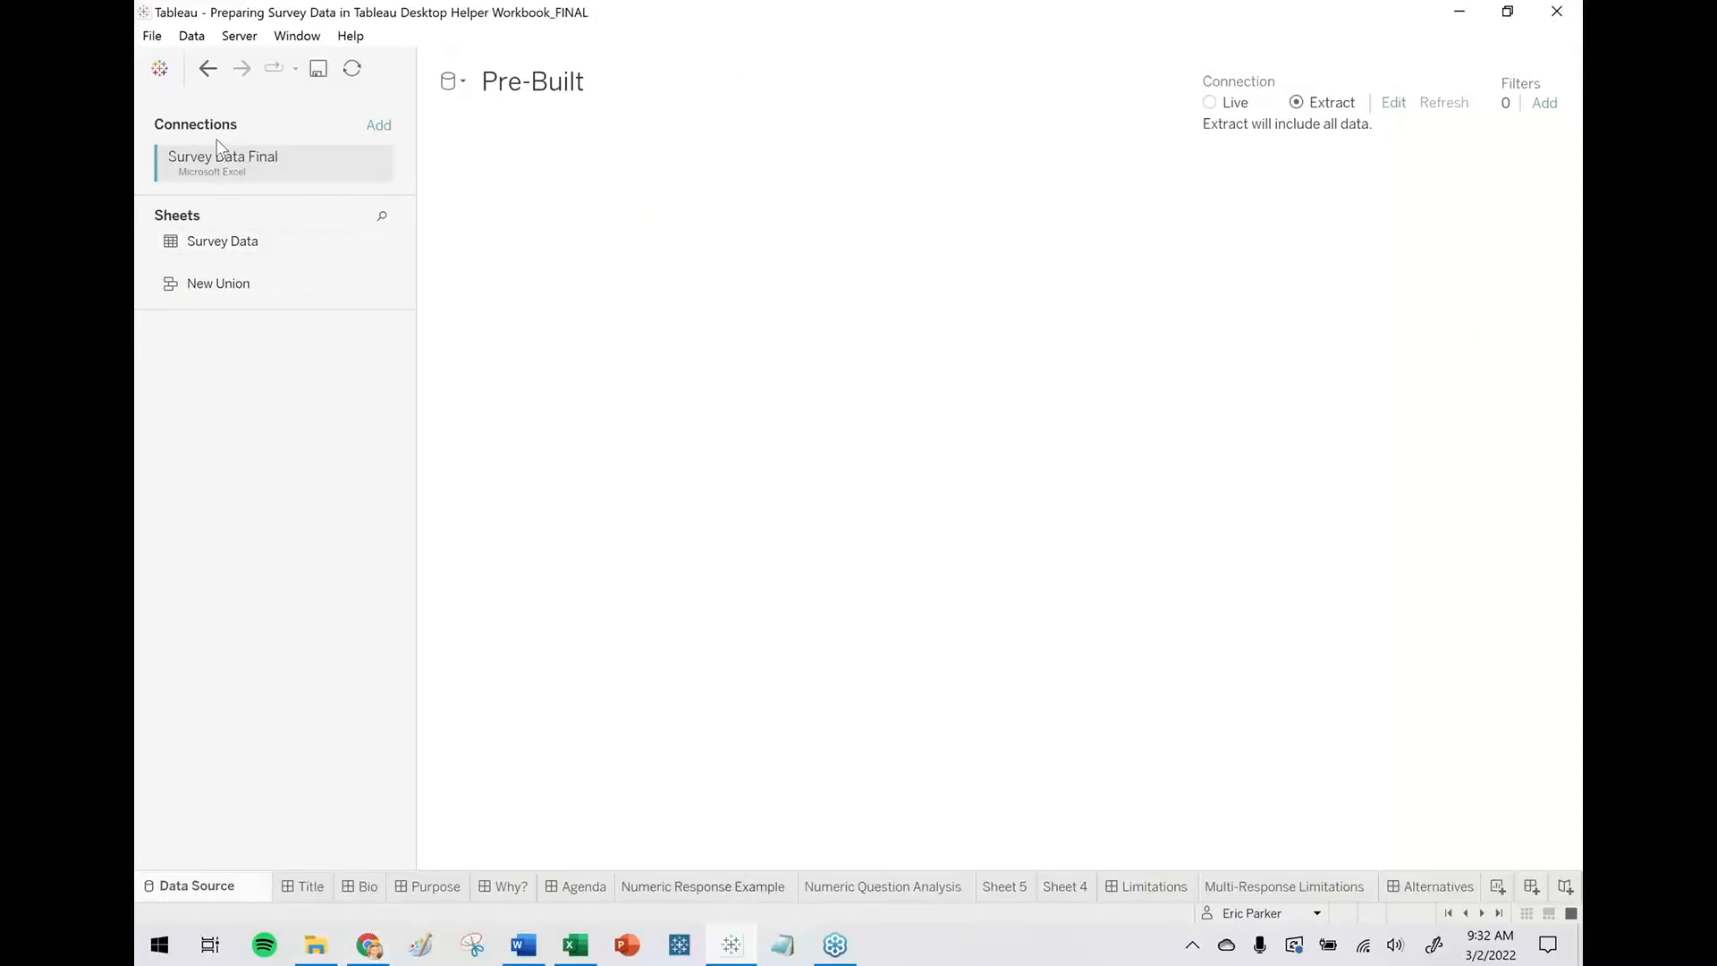
left_click(715, 889)
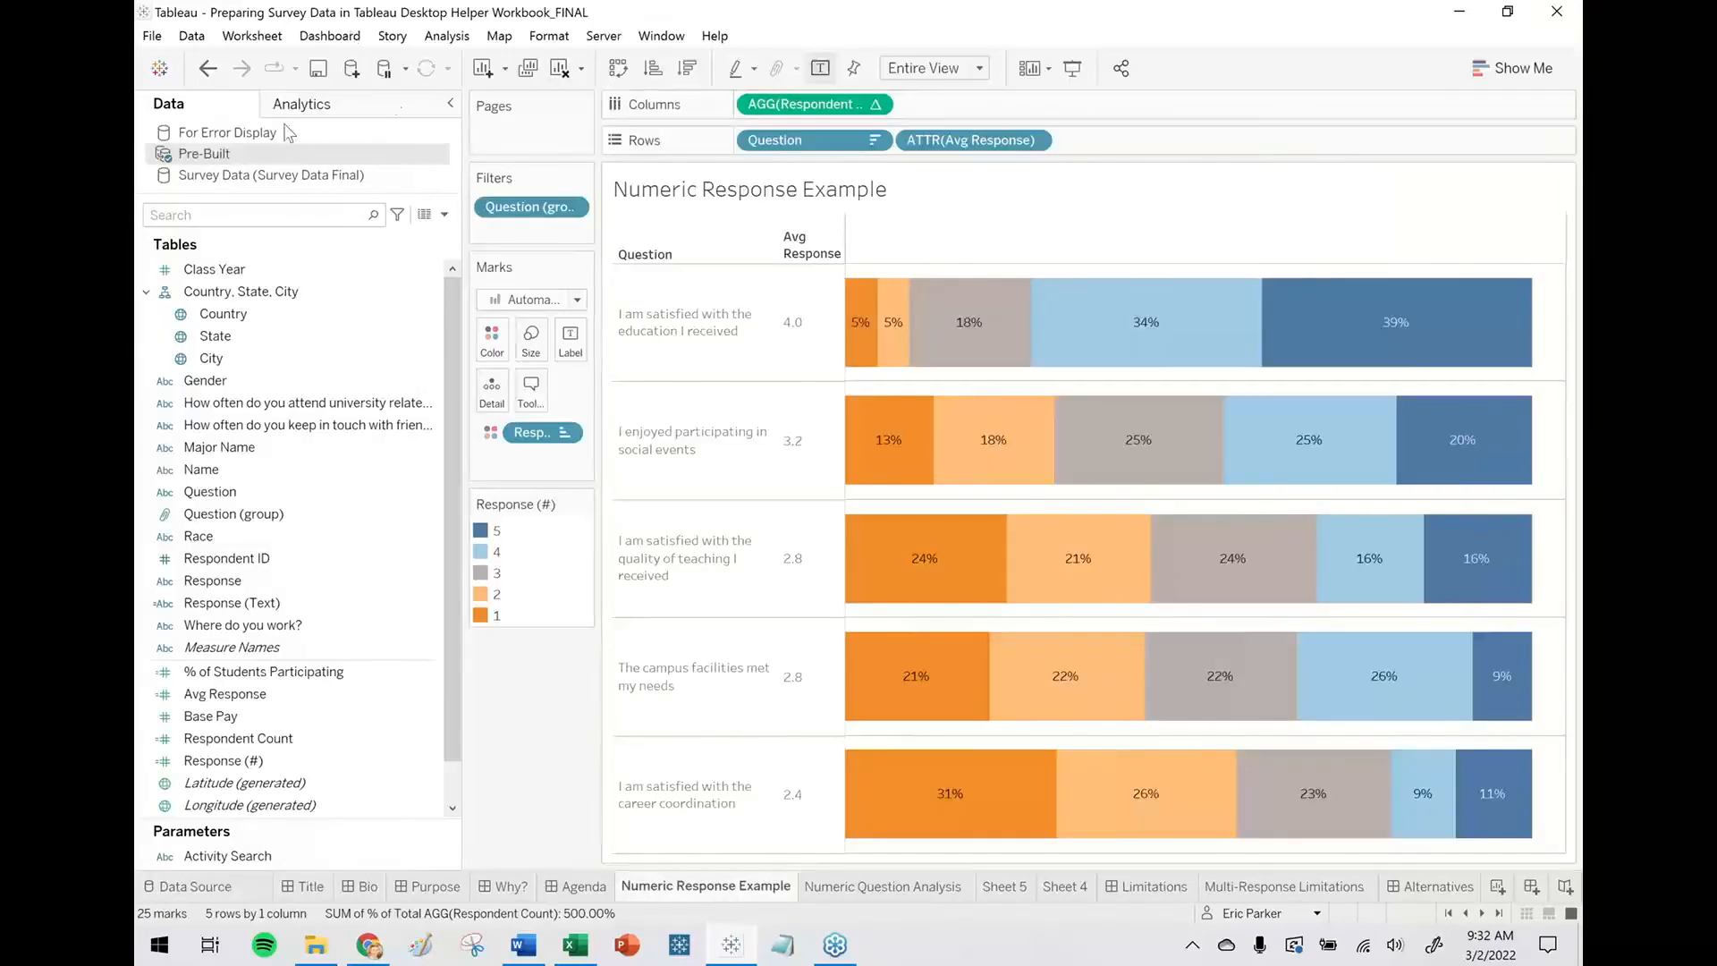
right_click(234, 155)
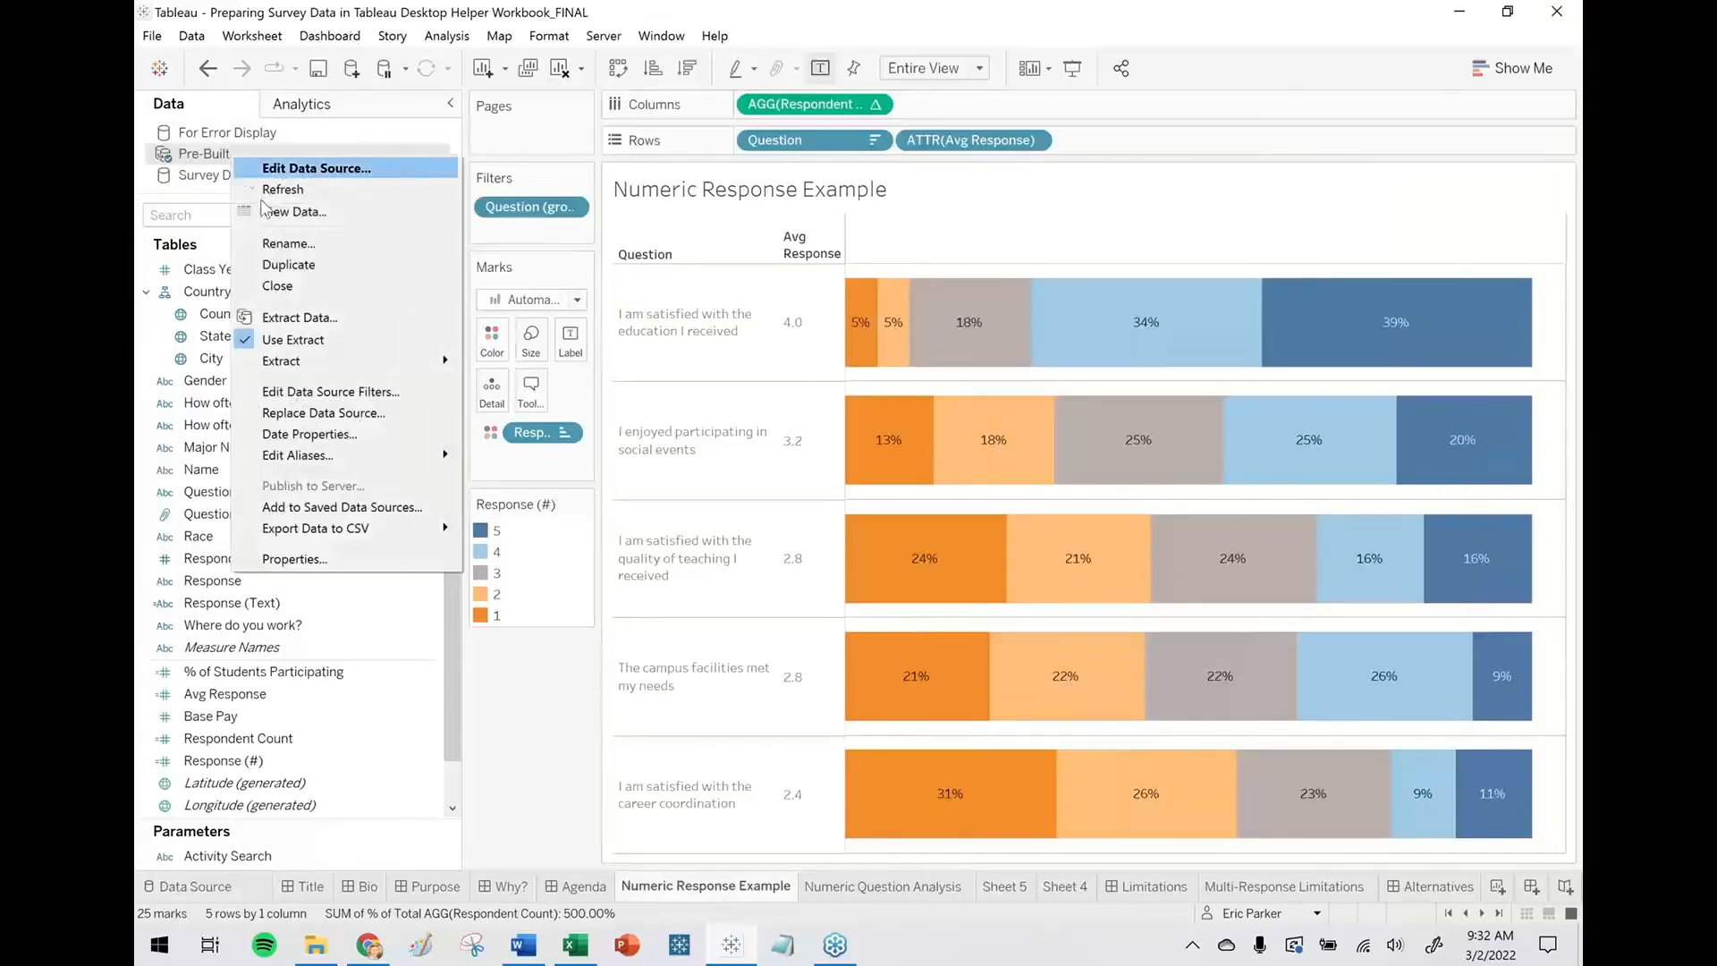
left_click(320, 345)
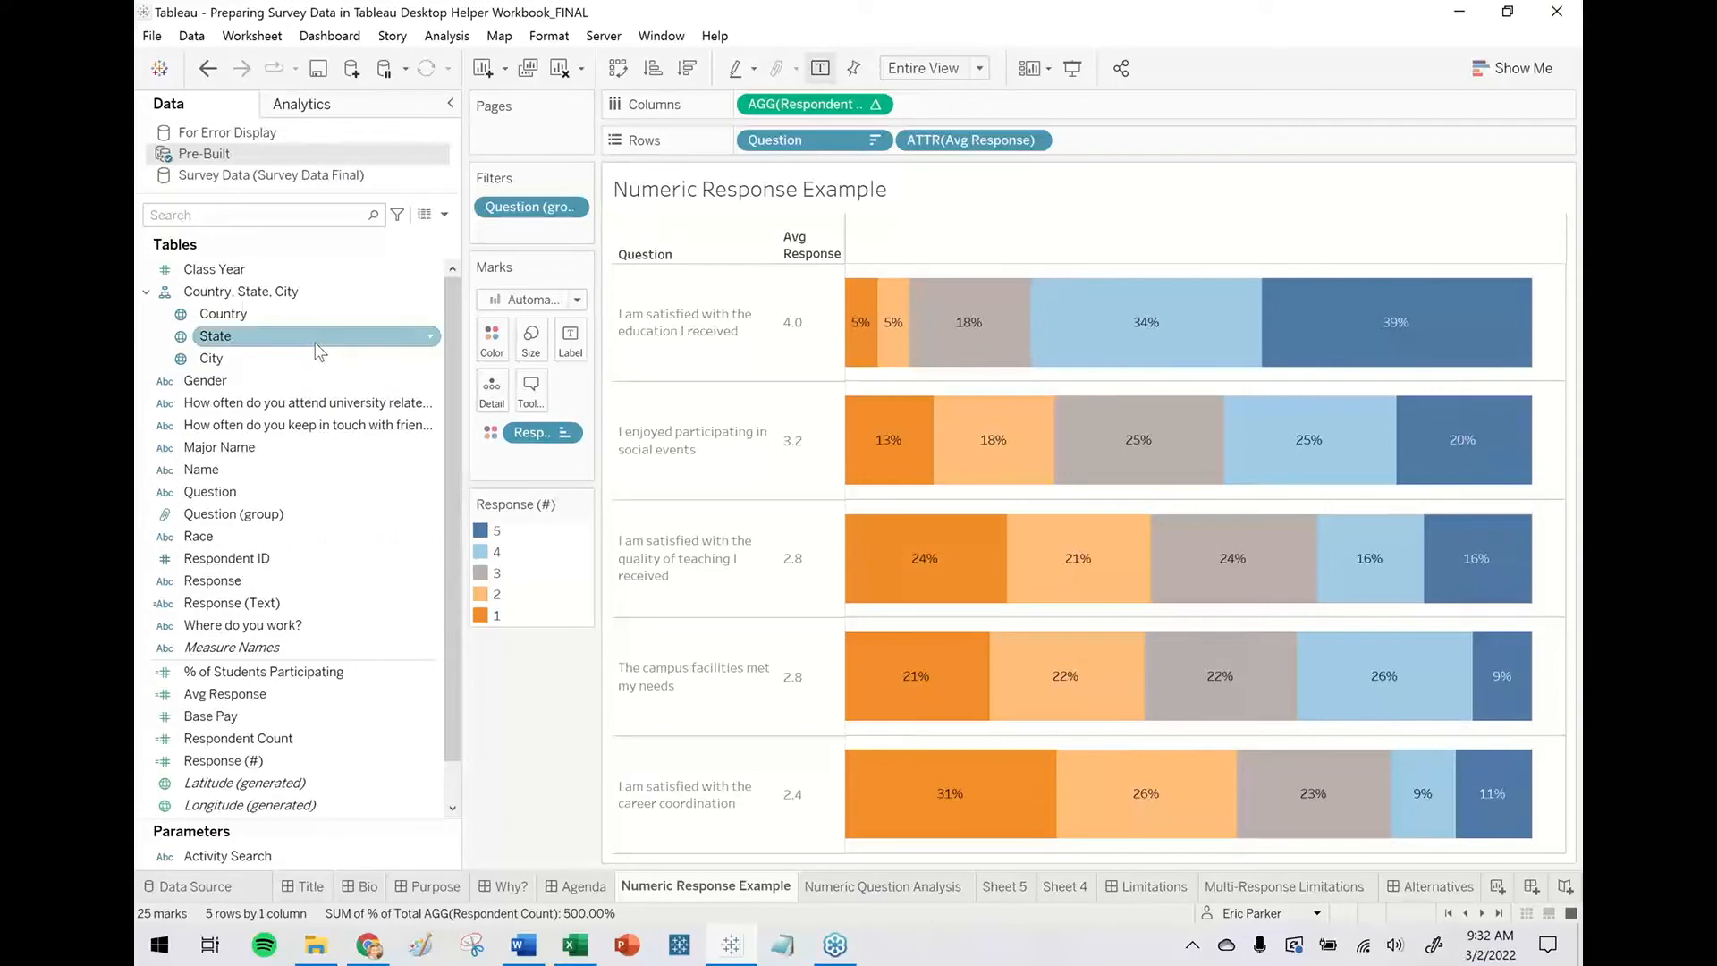
Edit the Pre-Built data source's Excel connection and reconnect it to the Survey Data Final workbook.
left_click(219, 887)
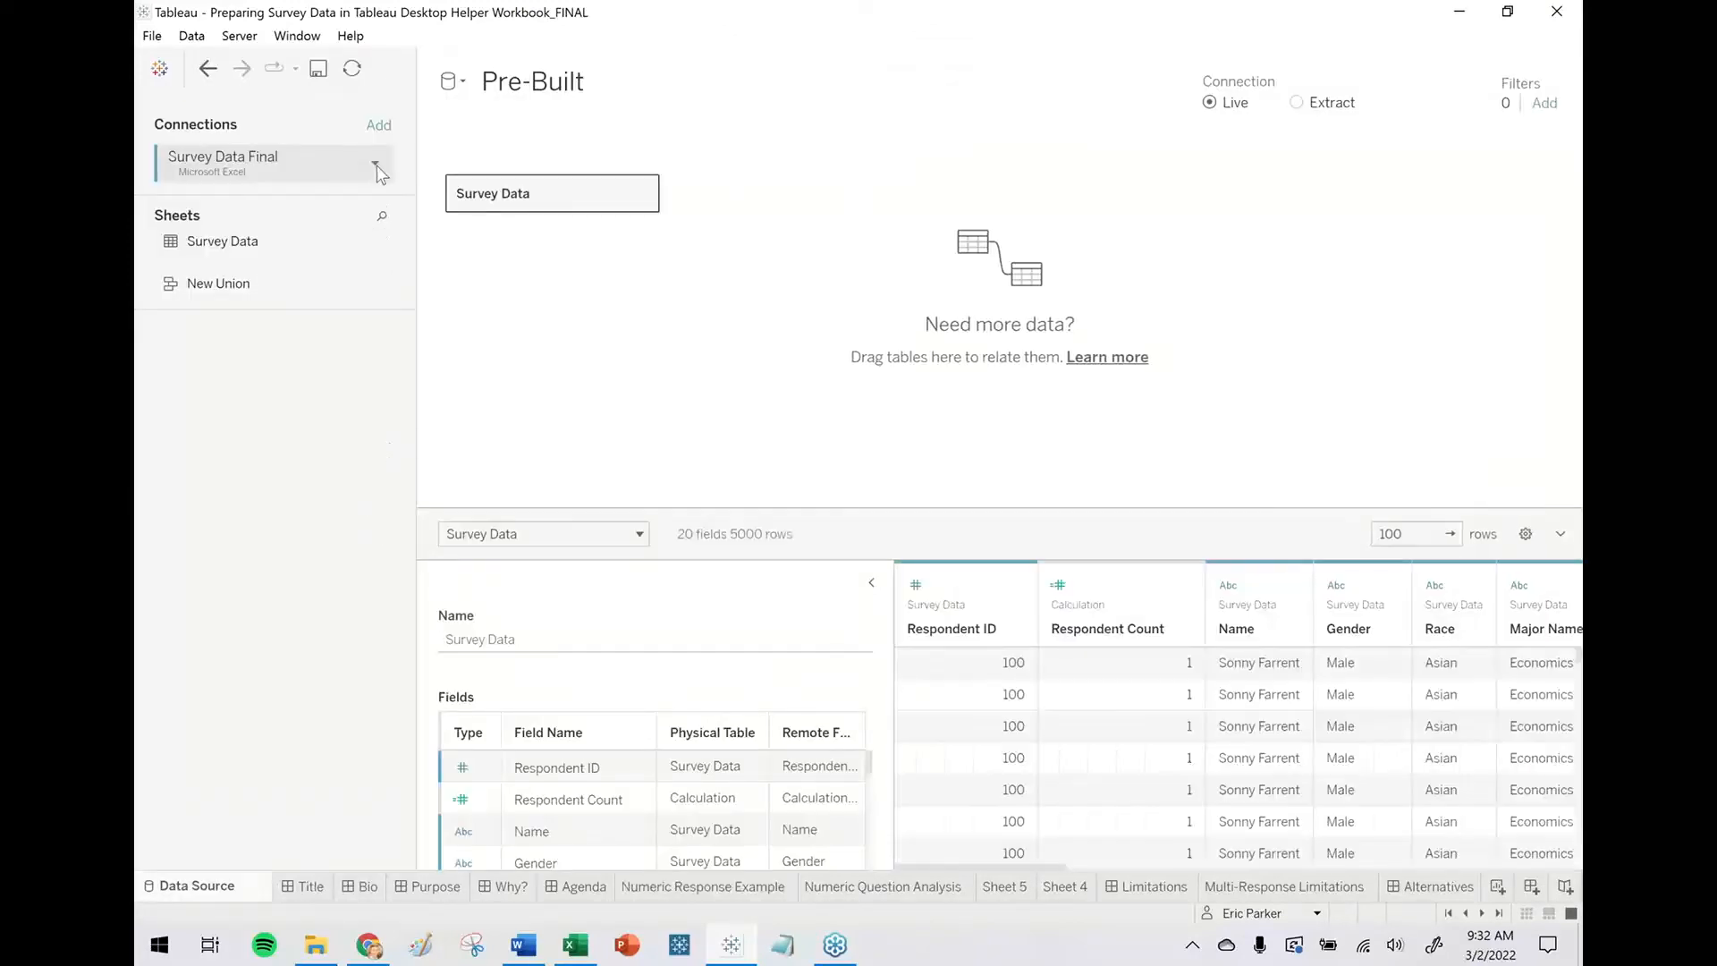
left_click(375, 163)
left_click(390, 187)
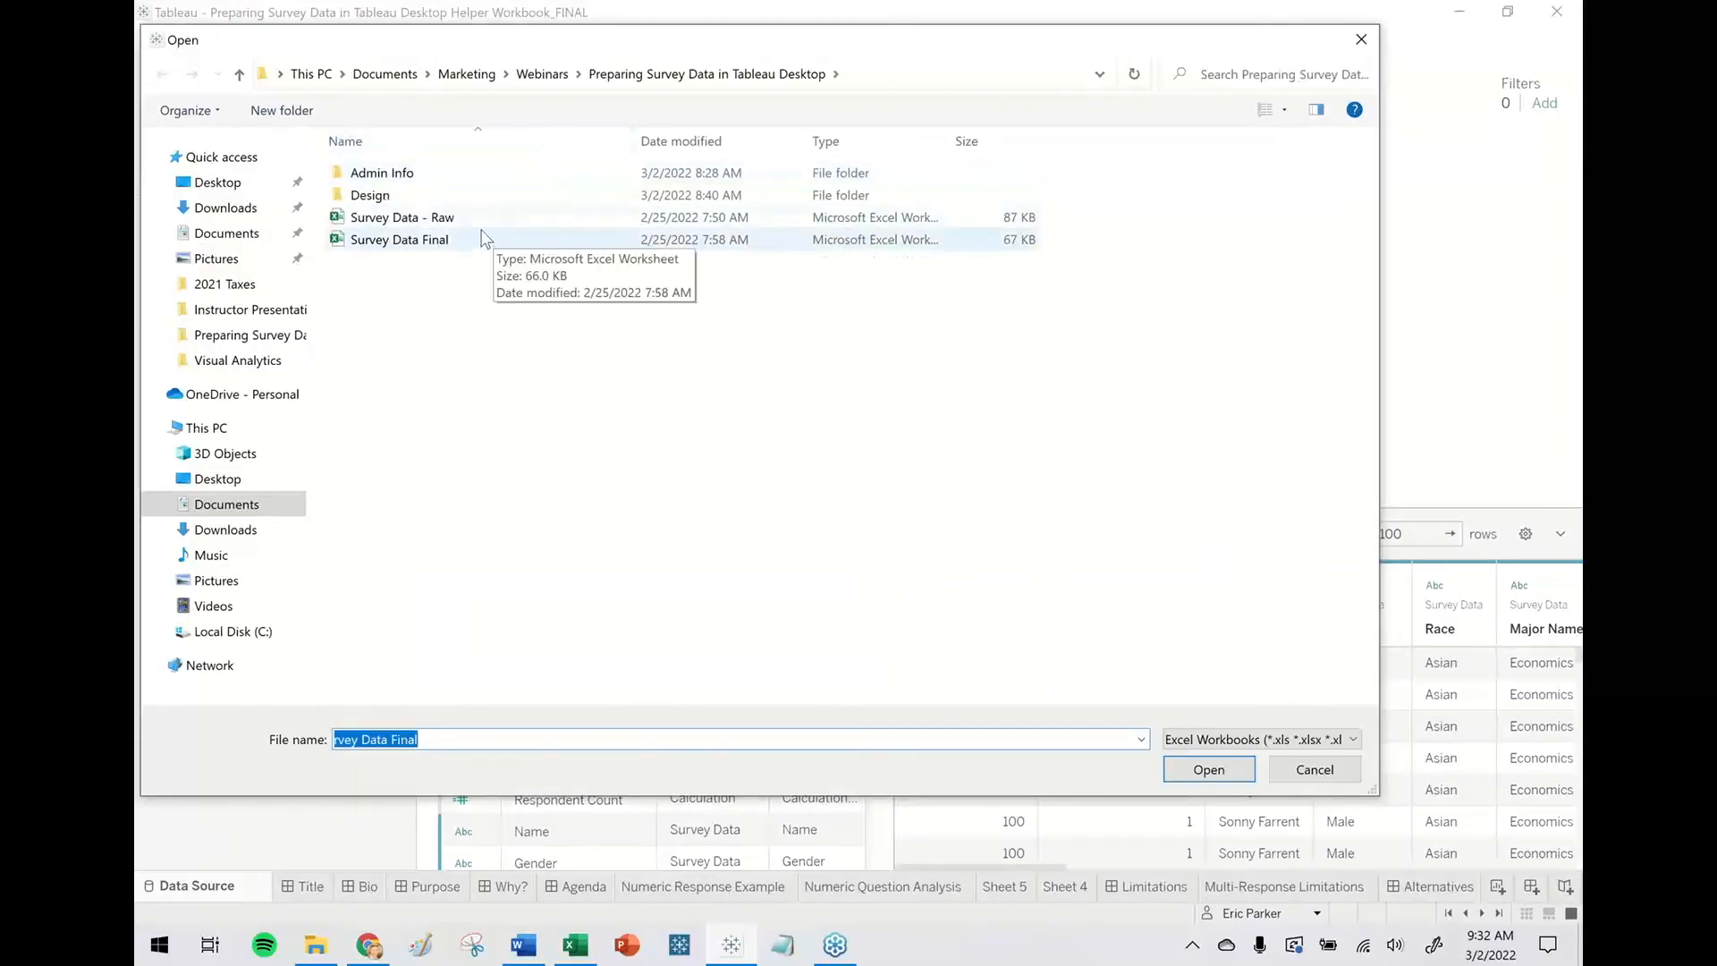
left_click(452, 240)
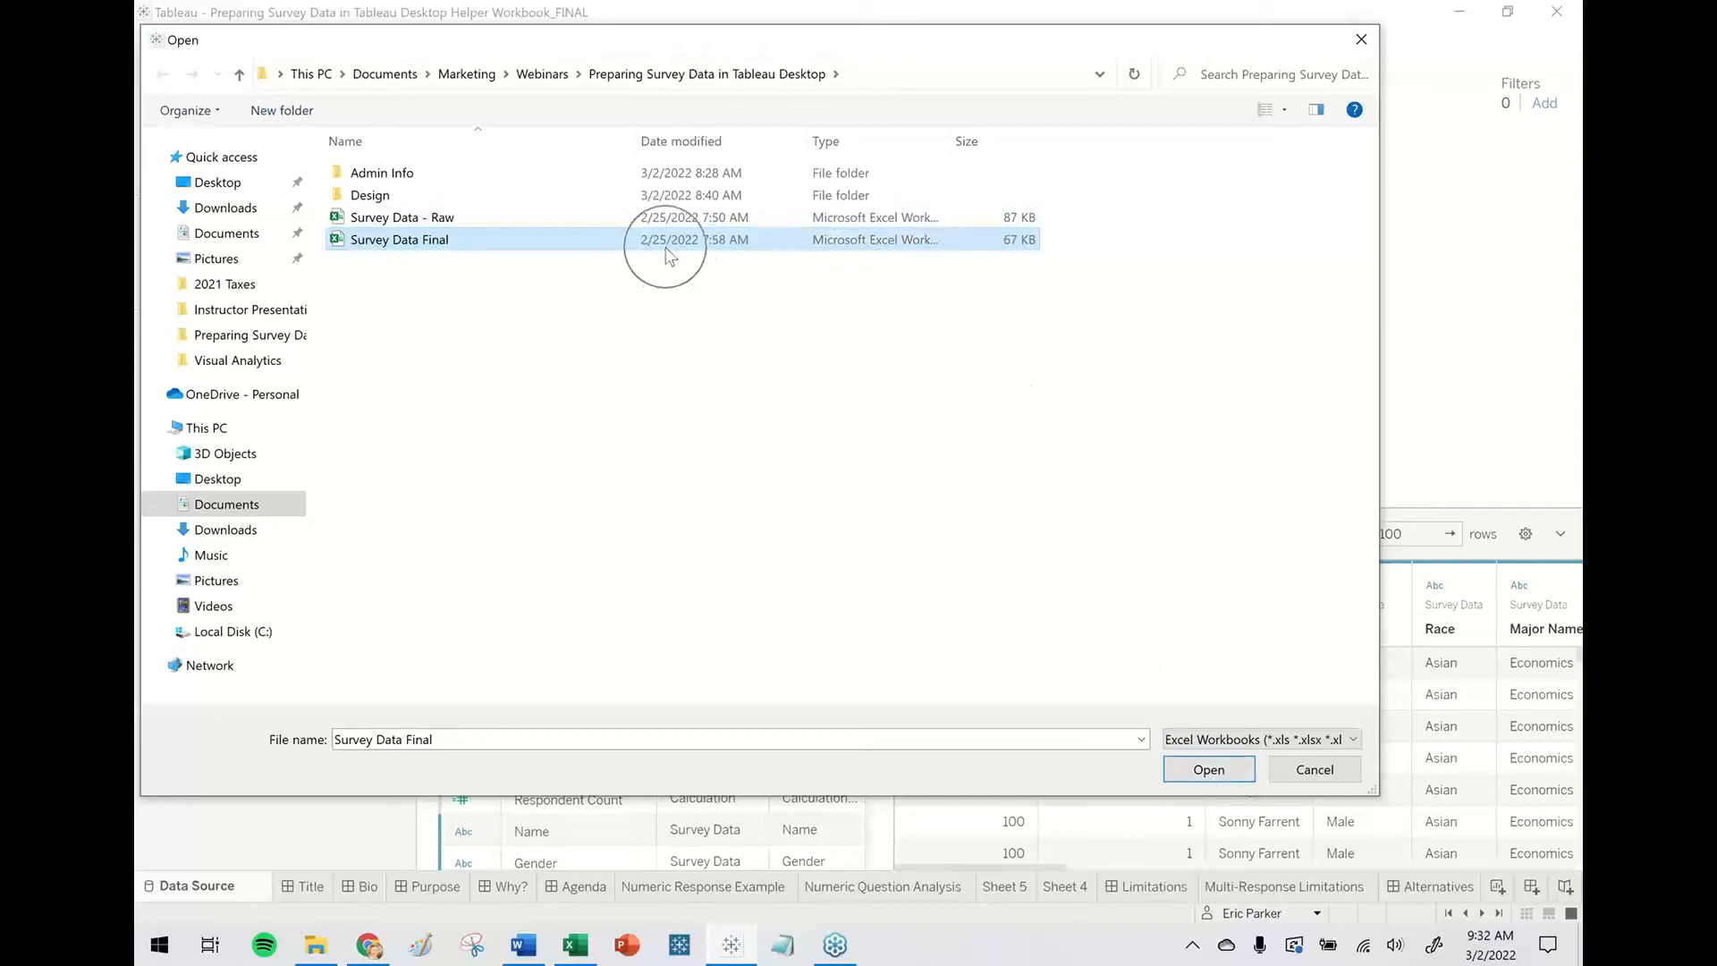
left_click(1207, 771)
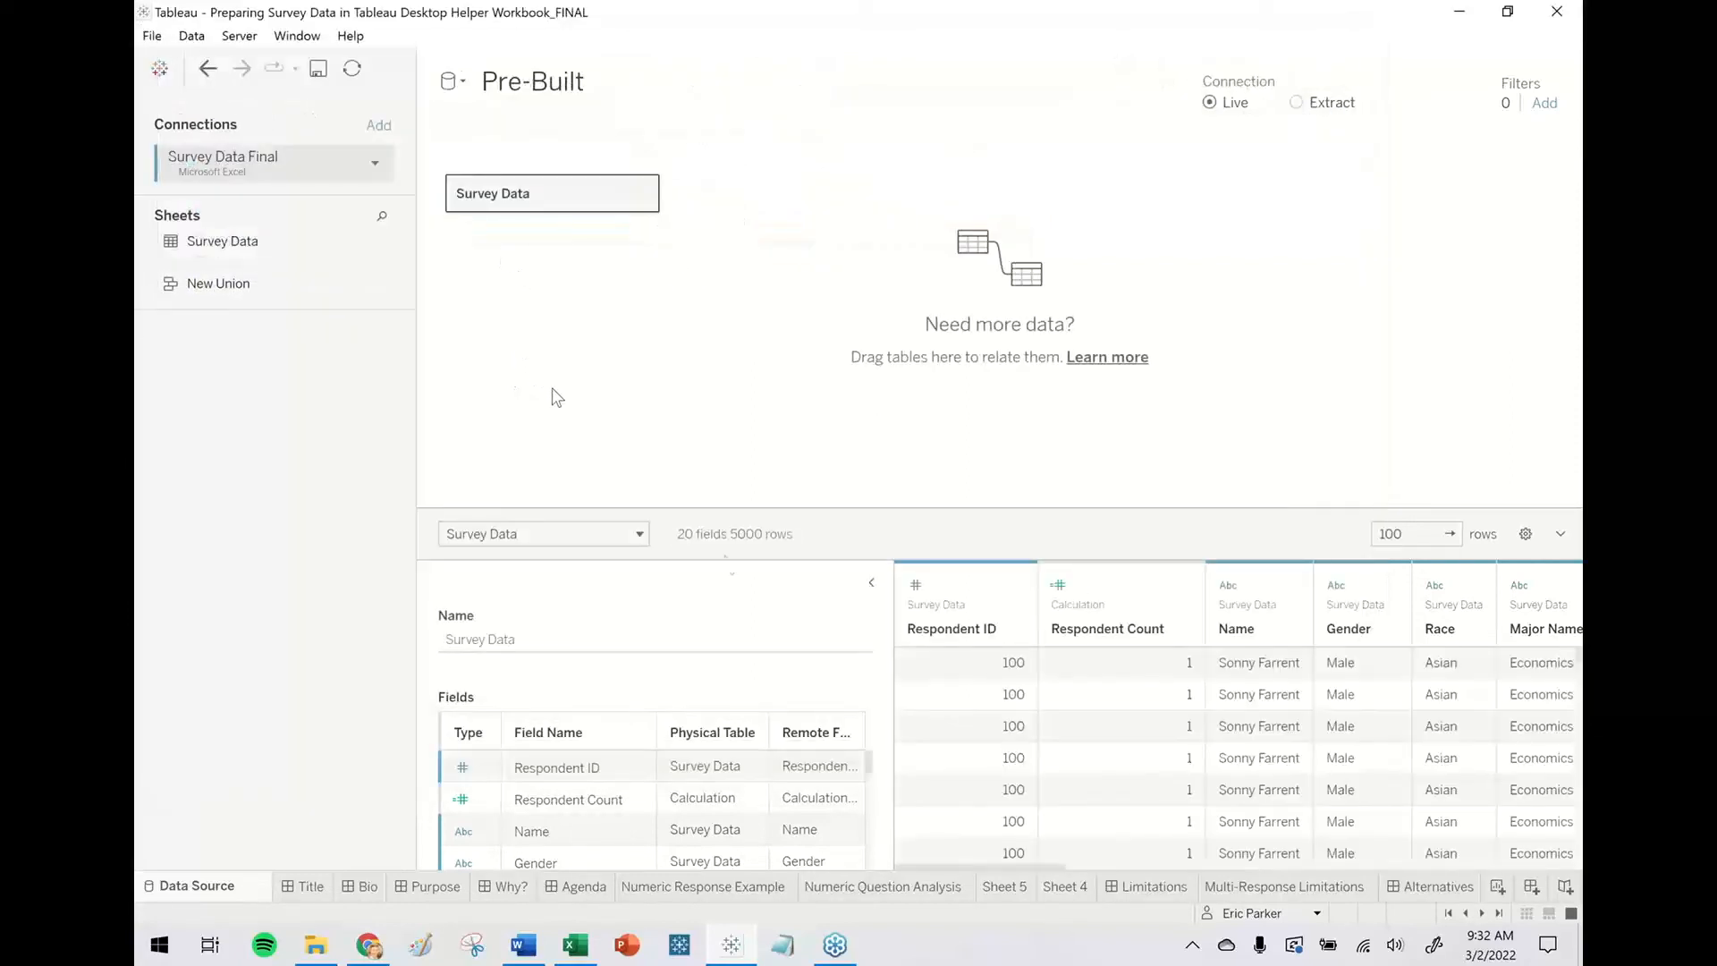
Collapse the table details and examine the pivoted Question and Response columns in the Pre-Built data preview.
left_click_drag(991, 862, 1446, 857)
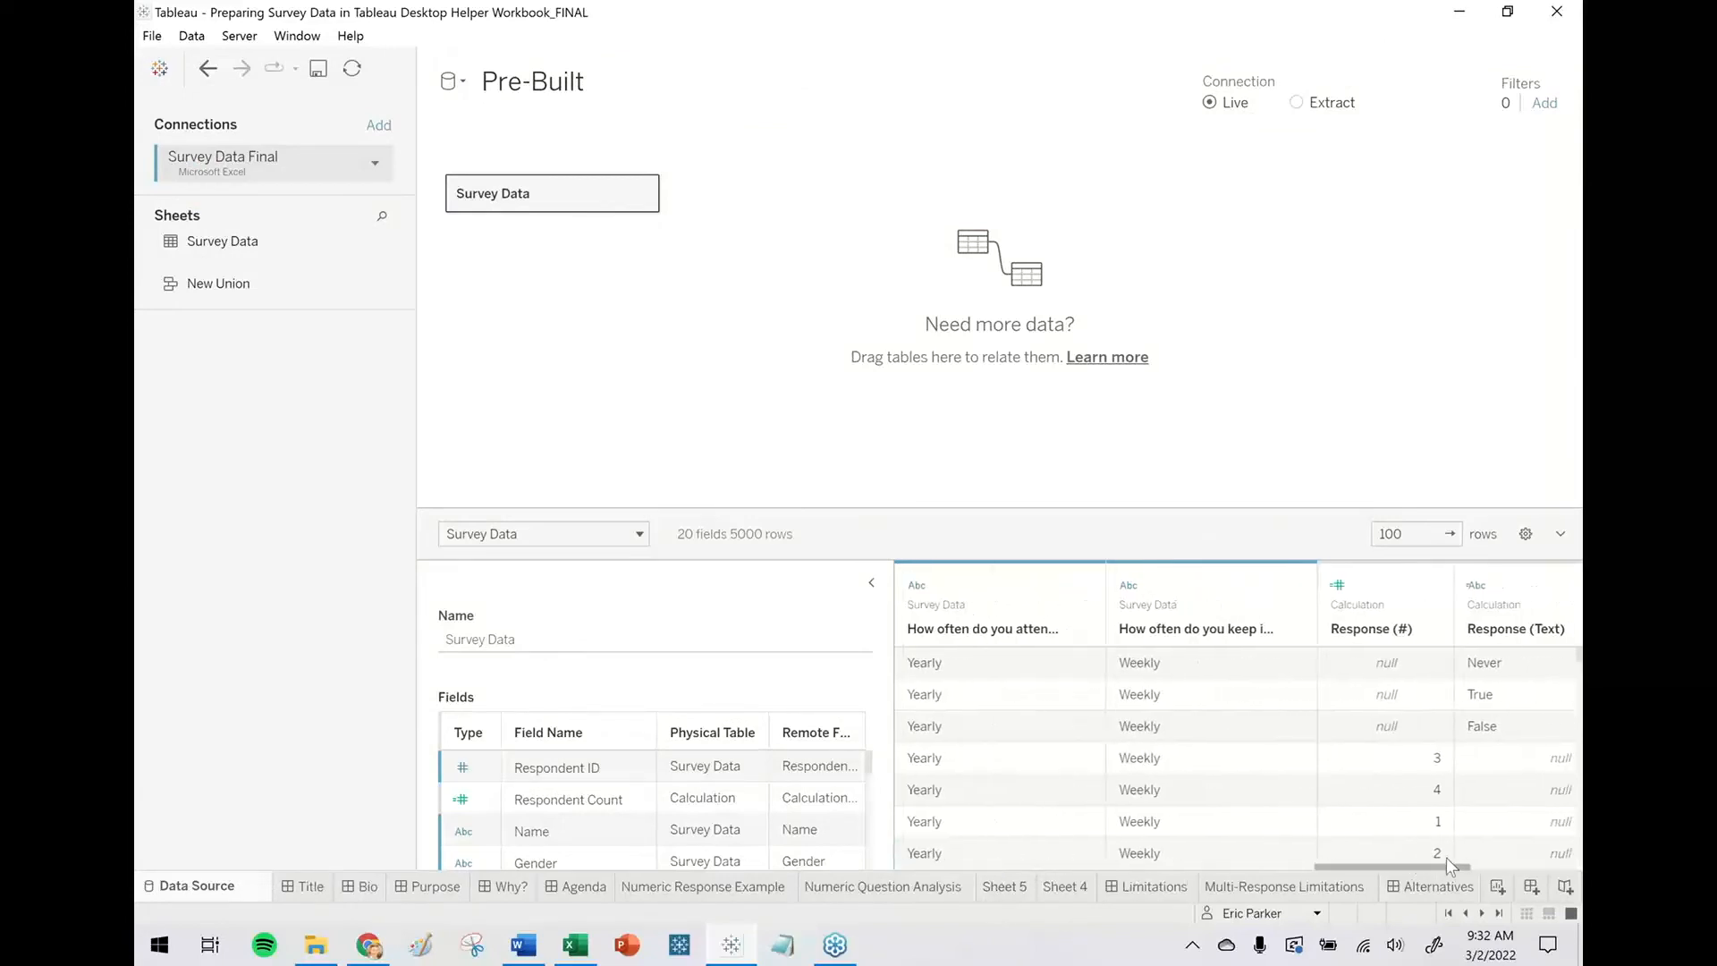
left_click(871, 582)
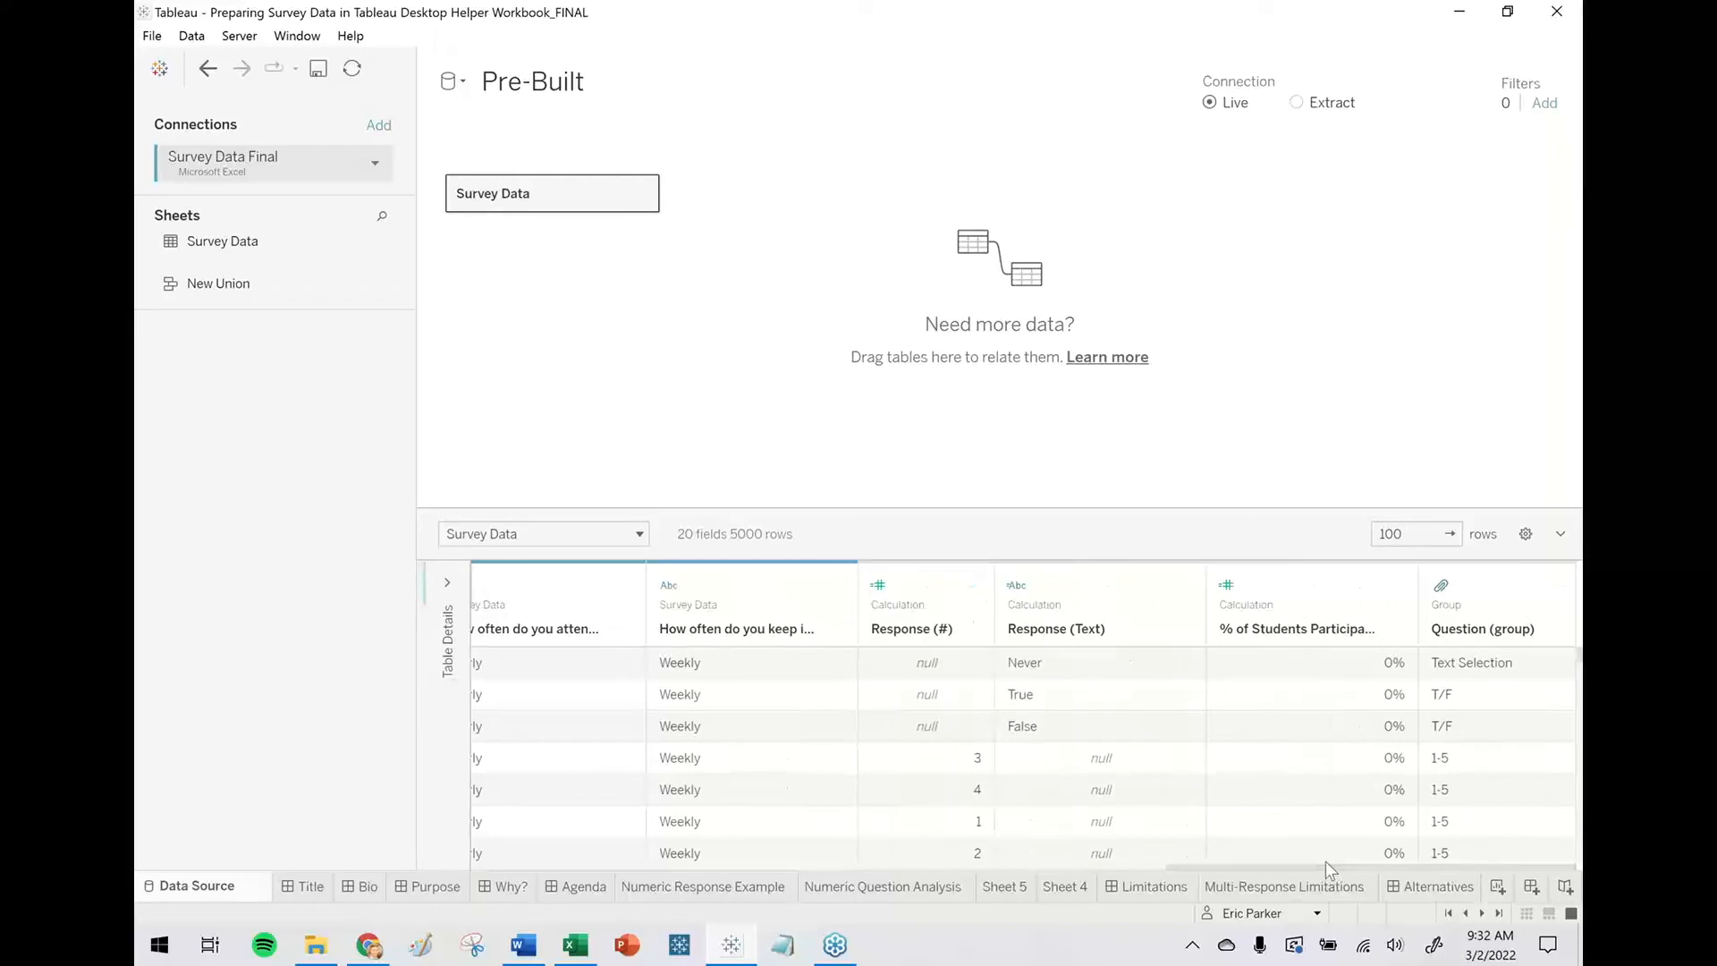
left_click(1510, 633)
left_click_drag(1324, 862, 1055, 888)
left_click(765, 572)
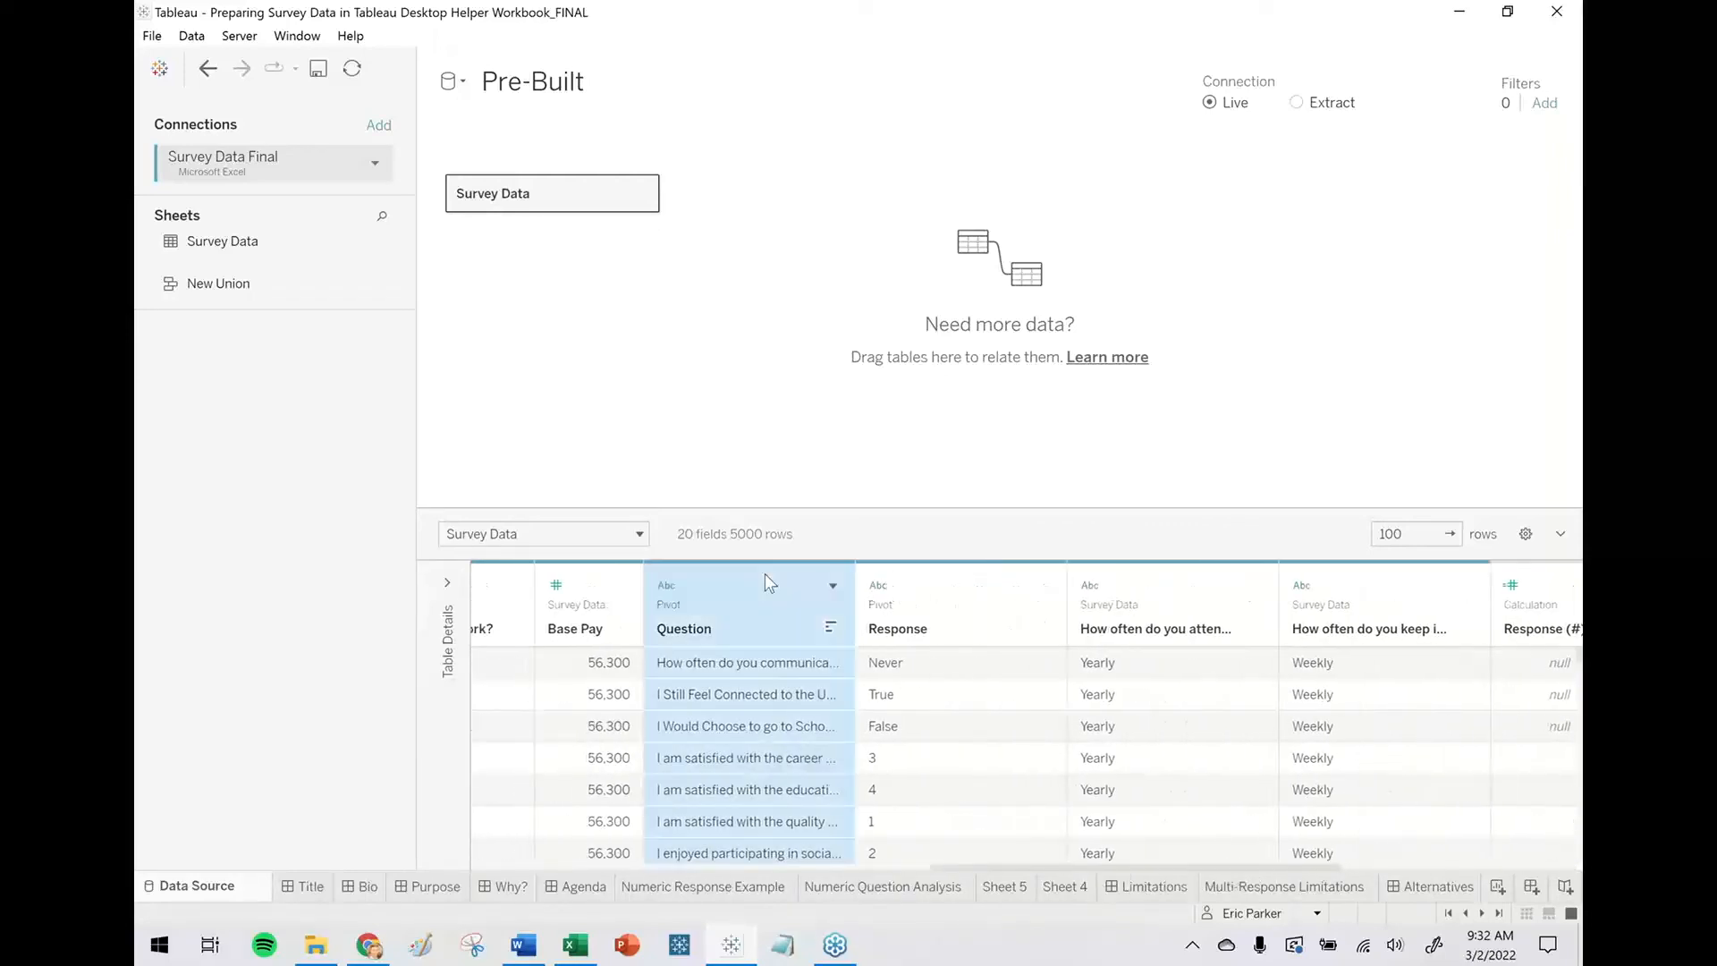
left_click(993, 598)
Select the two unpivoted How often columns together and check their options for adding data to the pivot.
left_click(1197, 600)
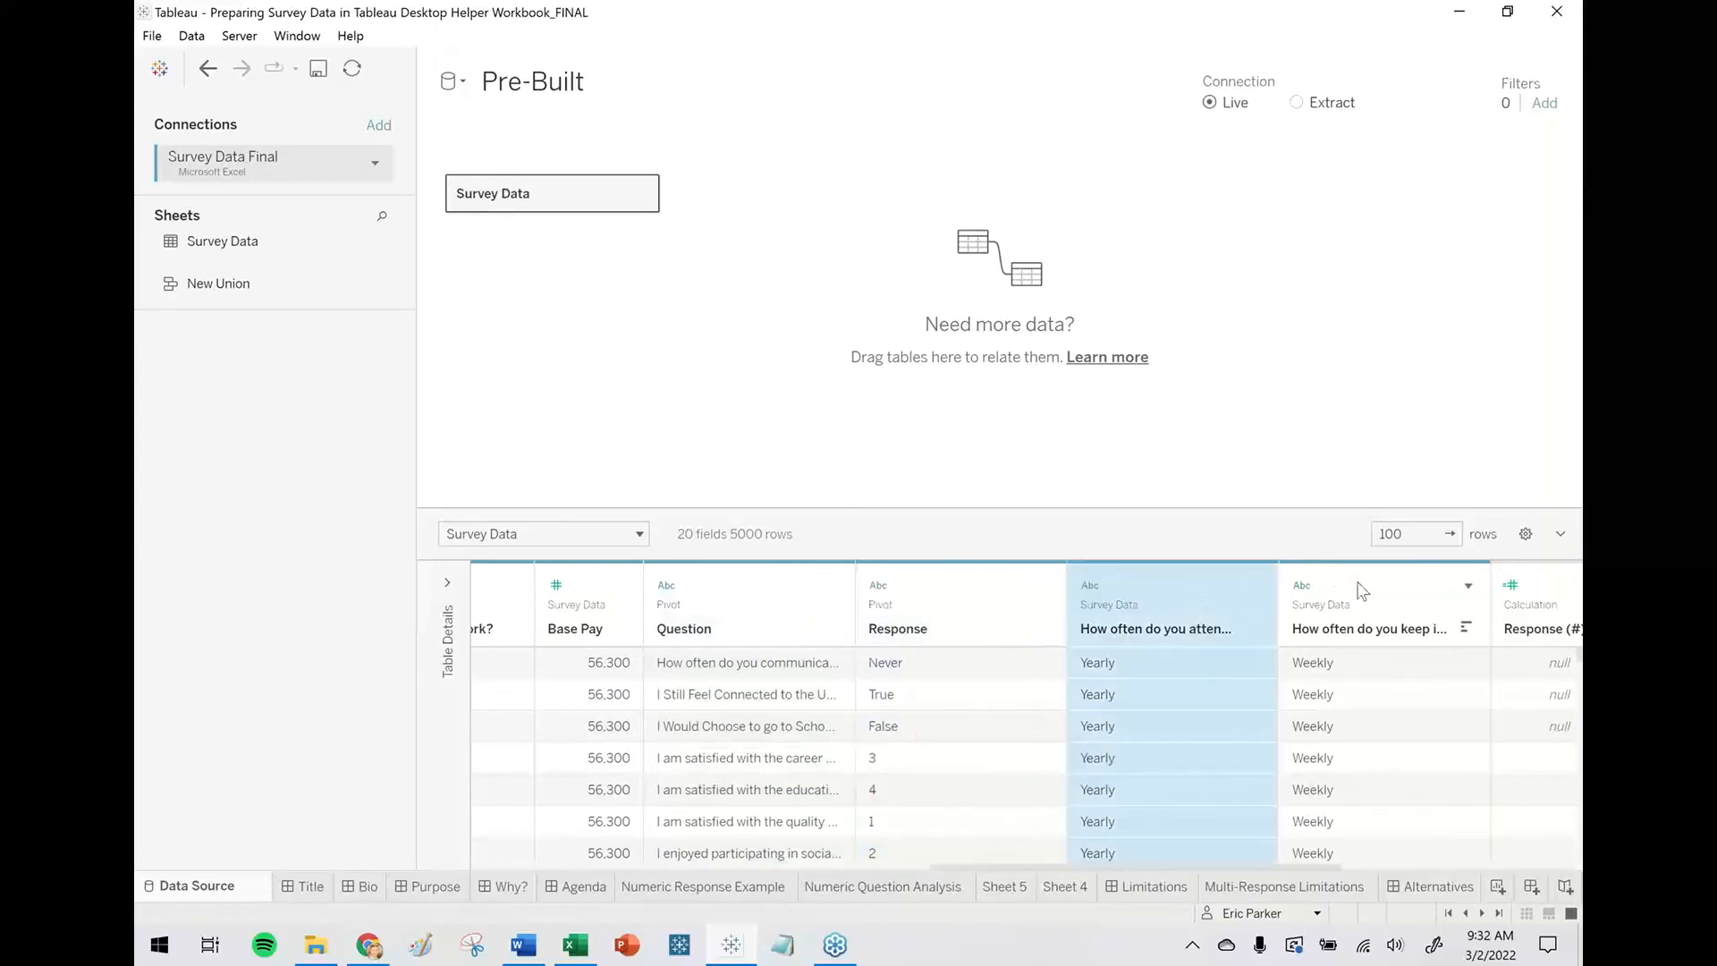
left_click(1361, 617, "shift")
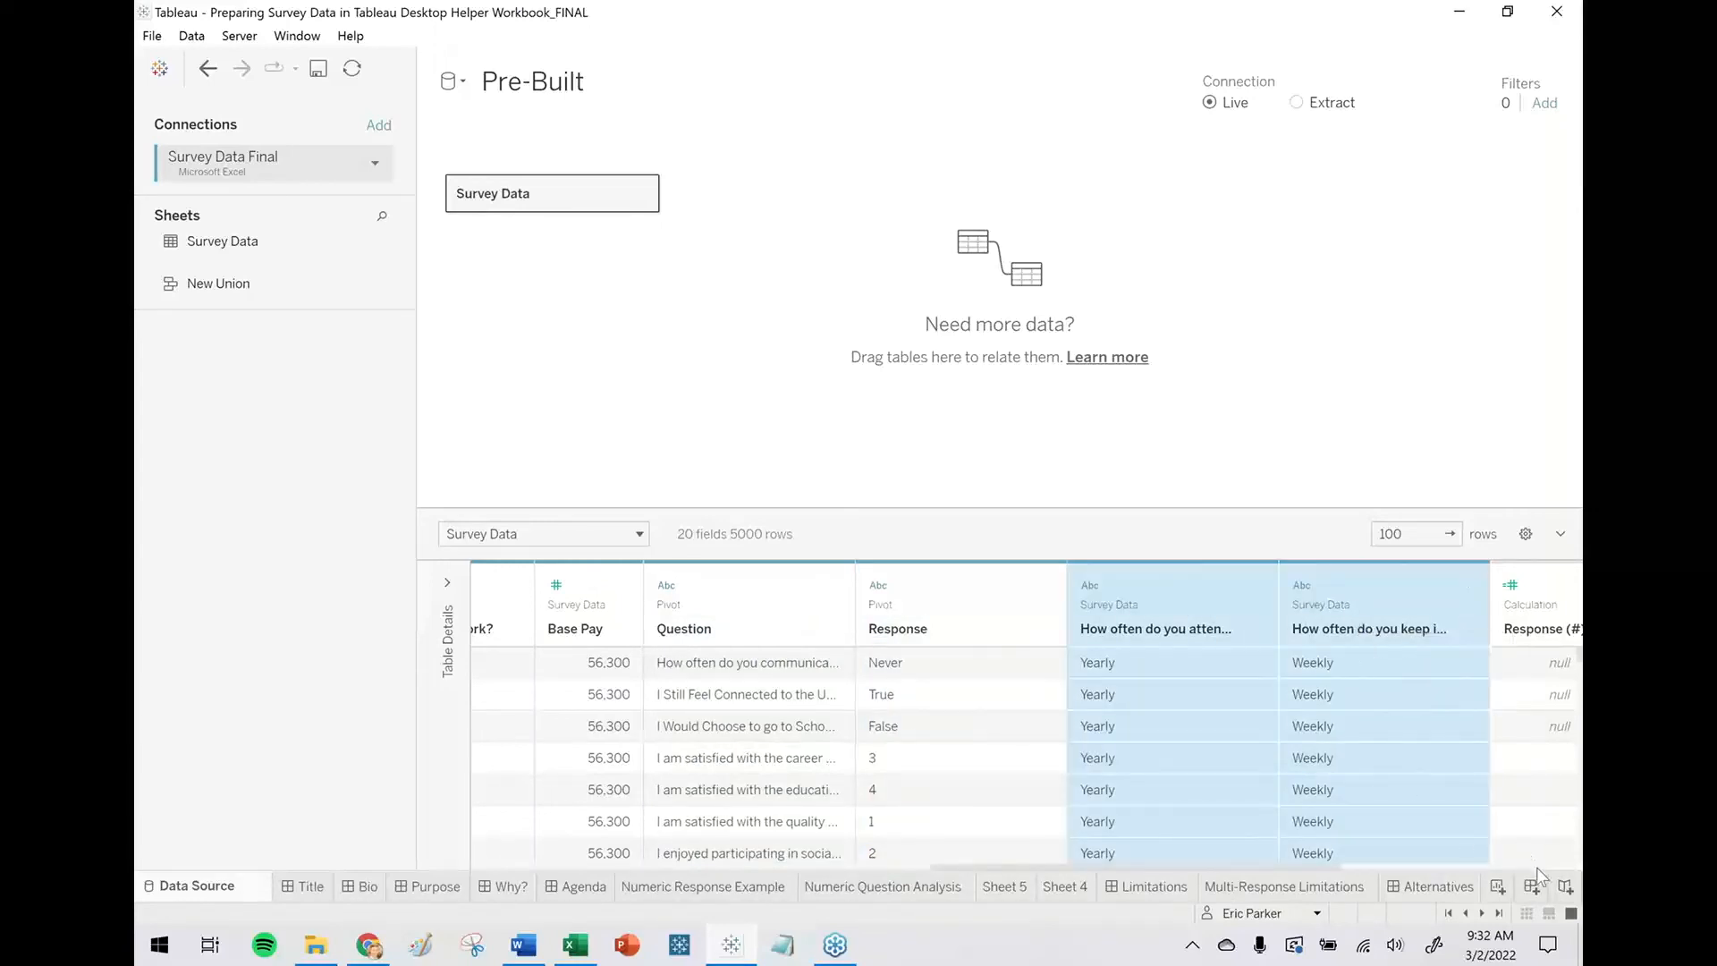
left_click_drag(1322, 864, 1366, 864)
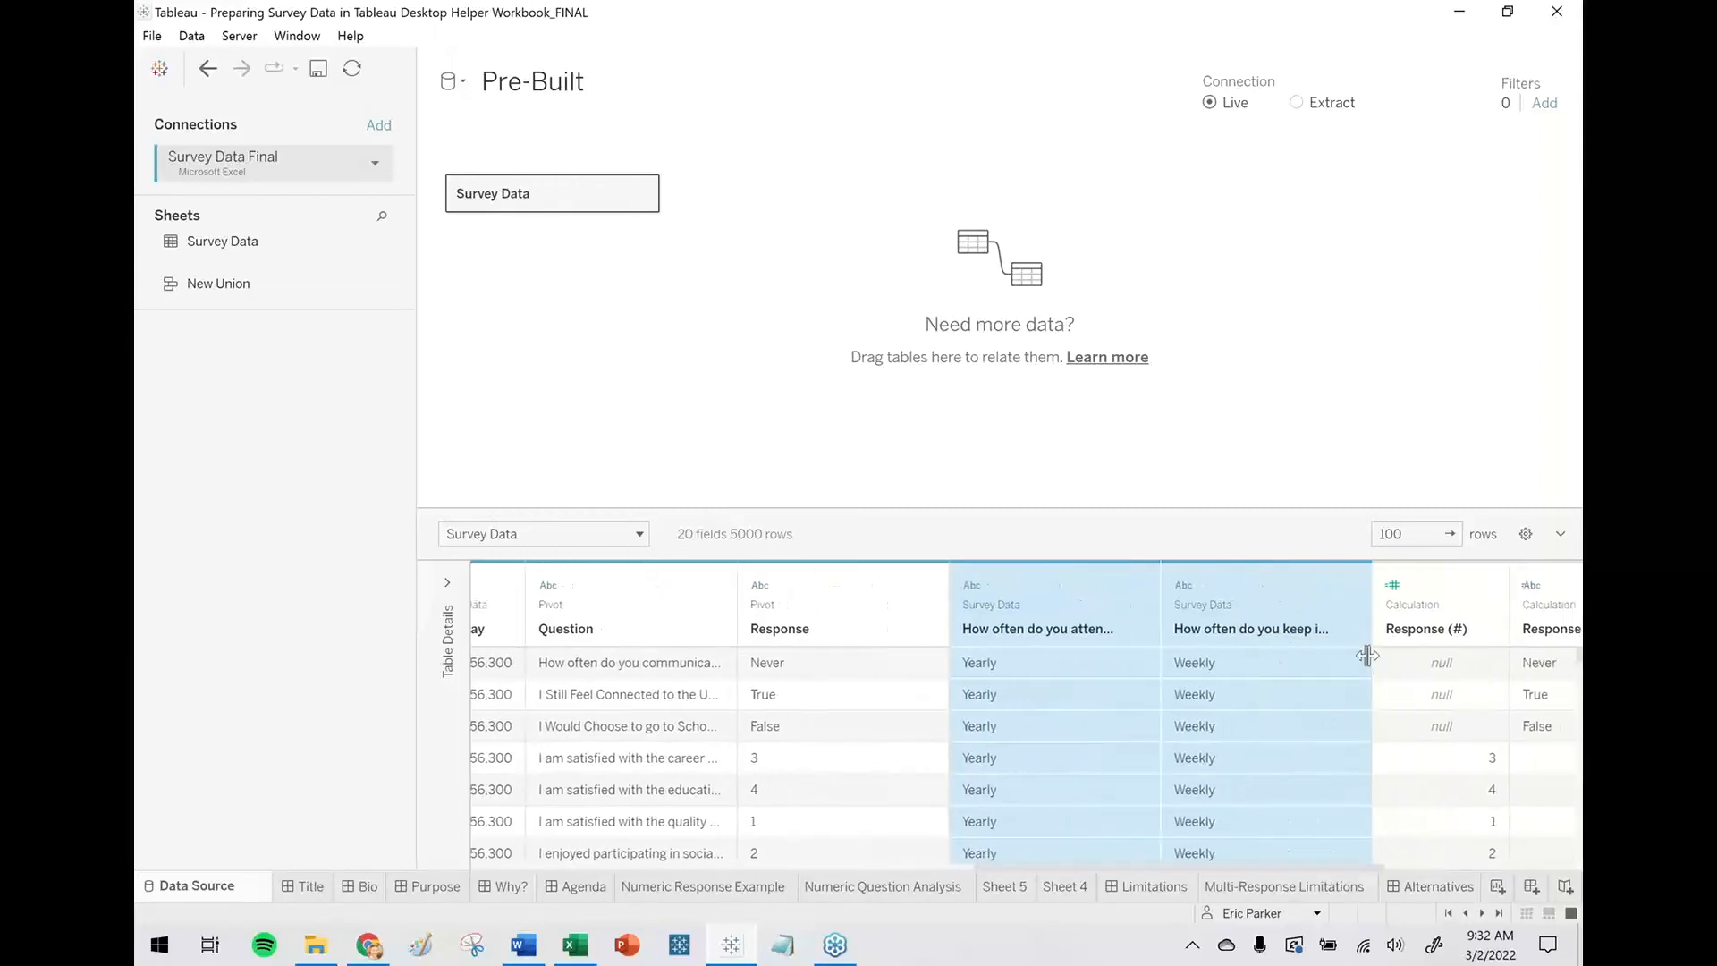
left_click(1350, 586)
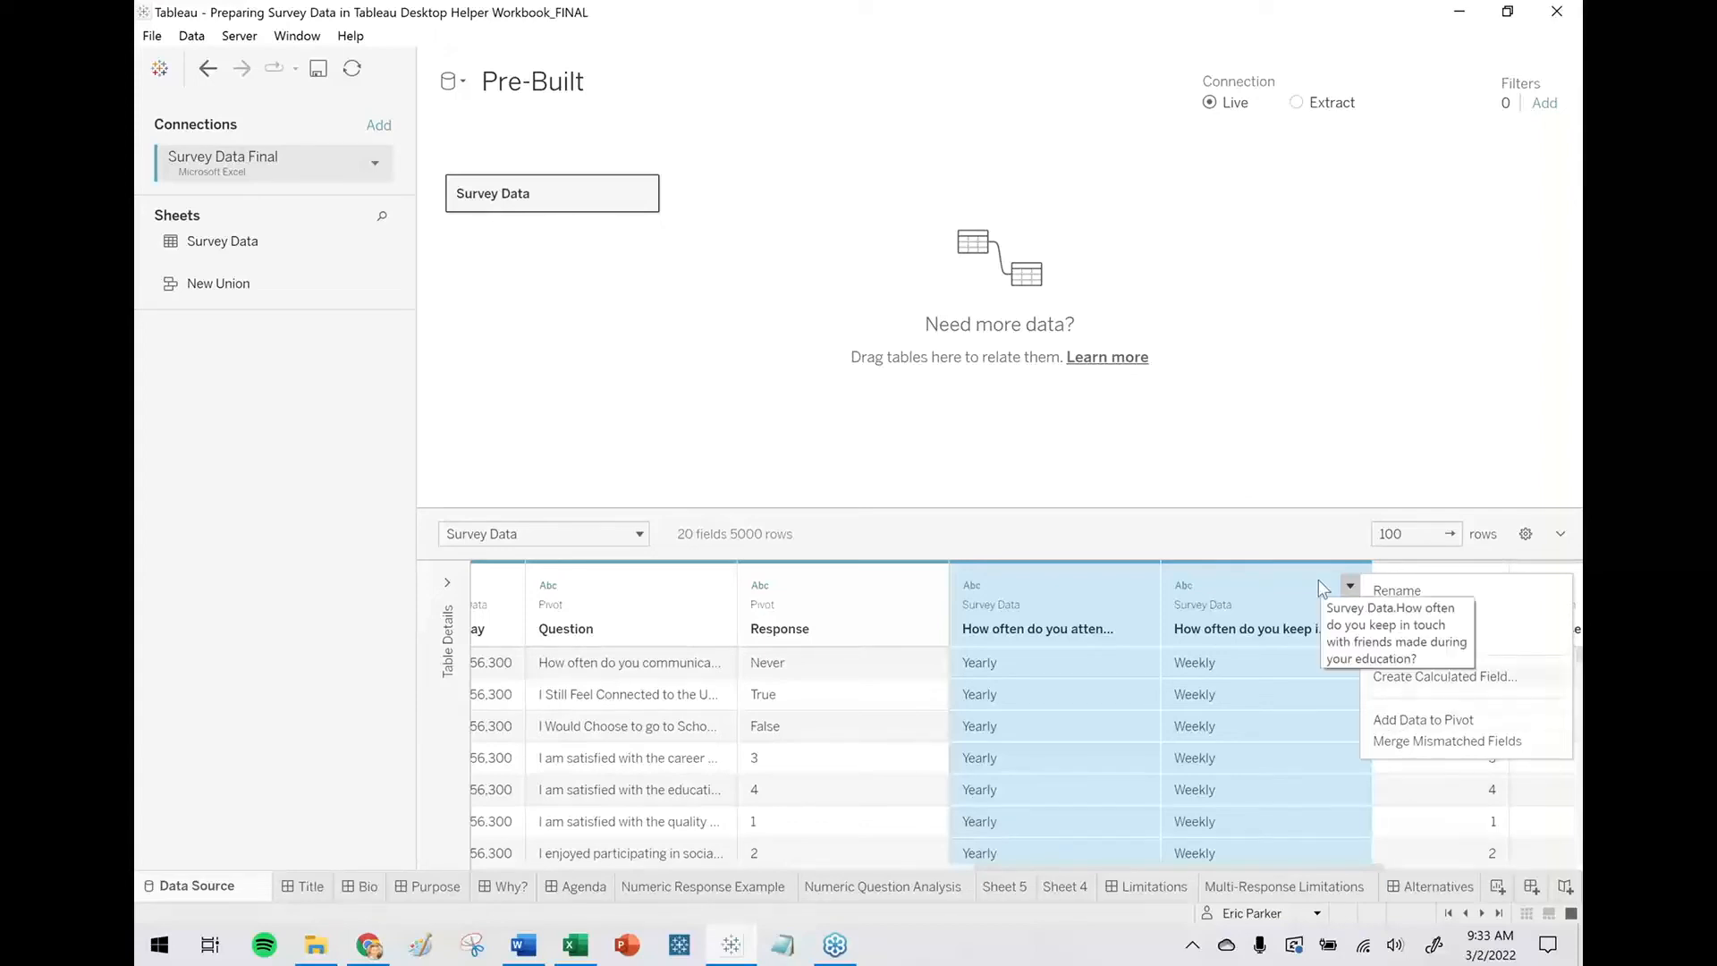
left_click(1216, 479)
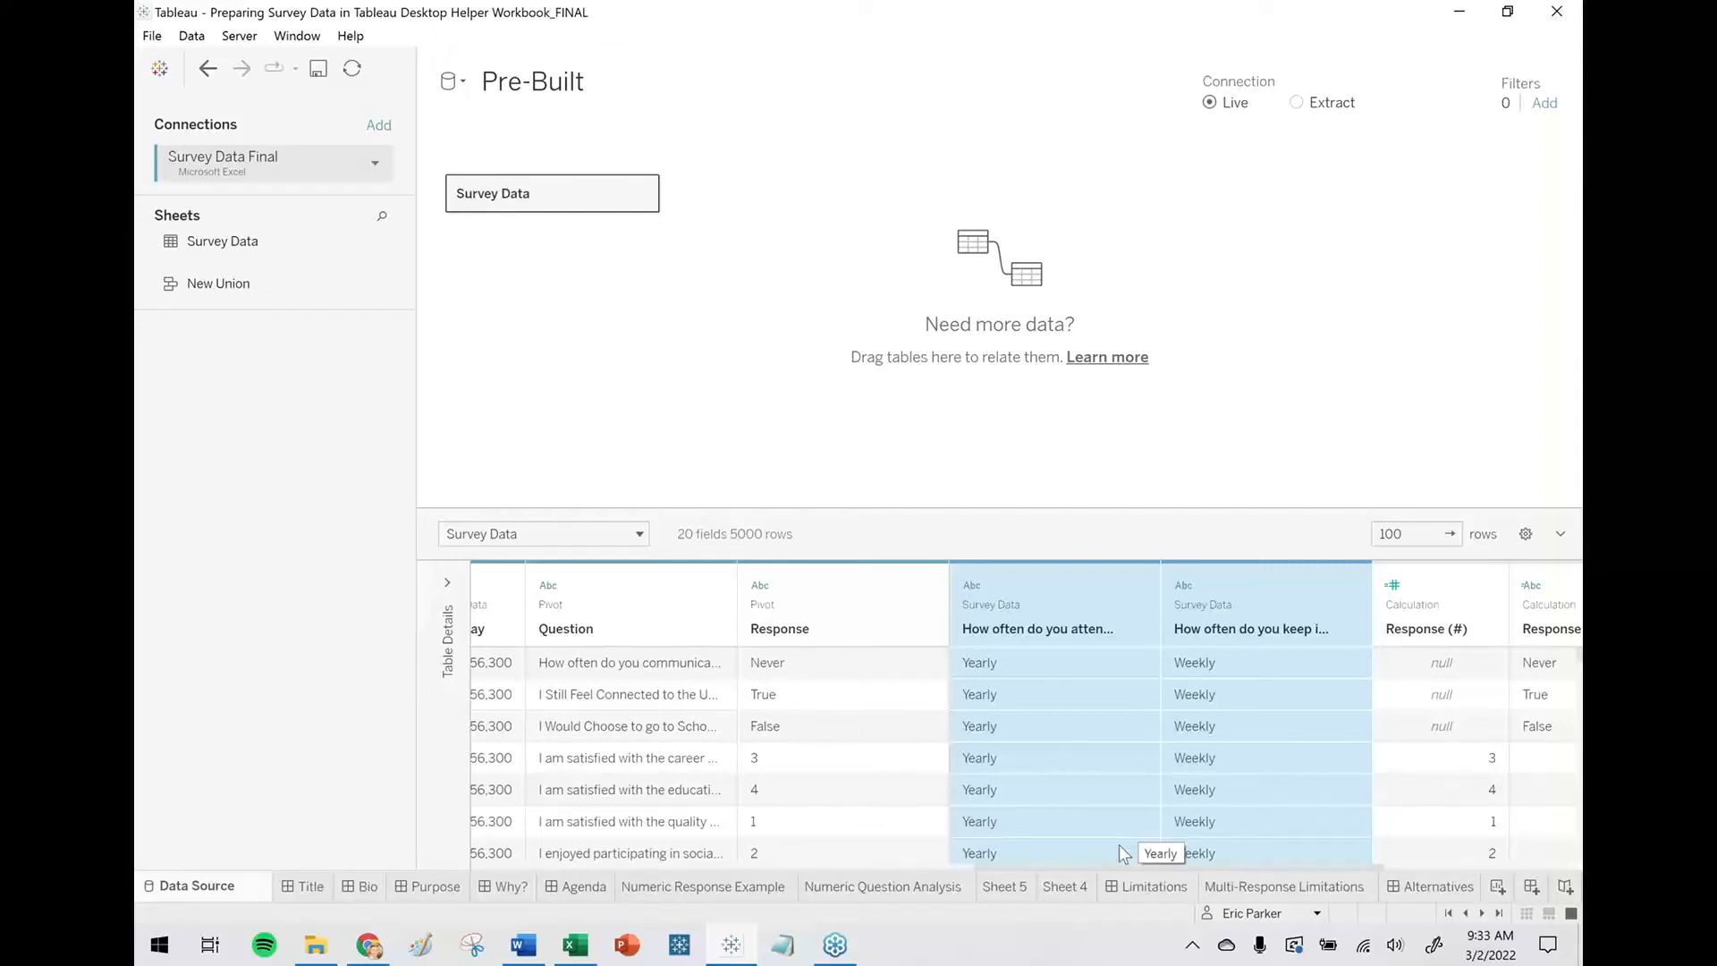
On Sheet 4, check the commands for adding a new data source and the options available for the Pre-Built source.
left_click(1066, 887)
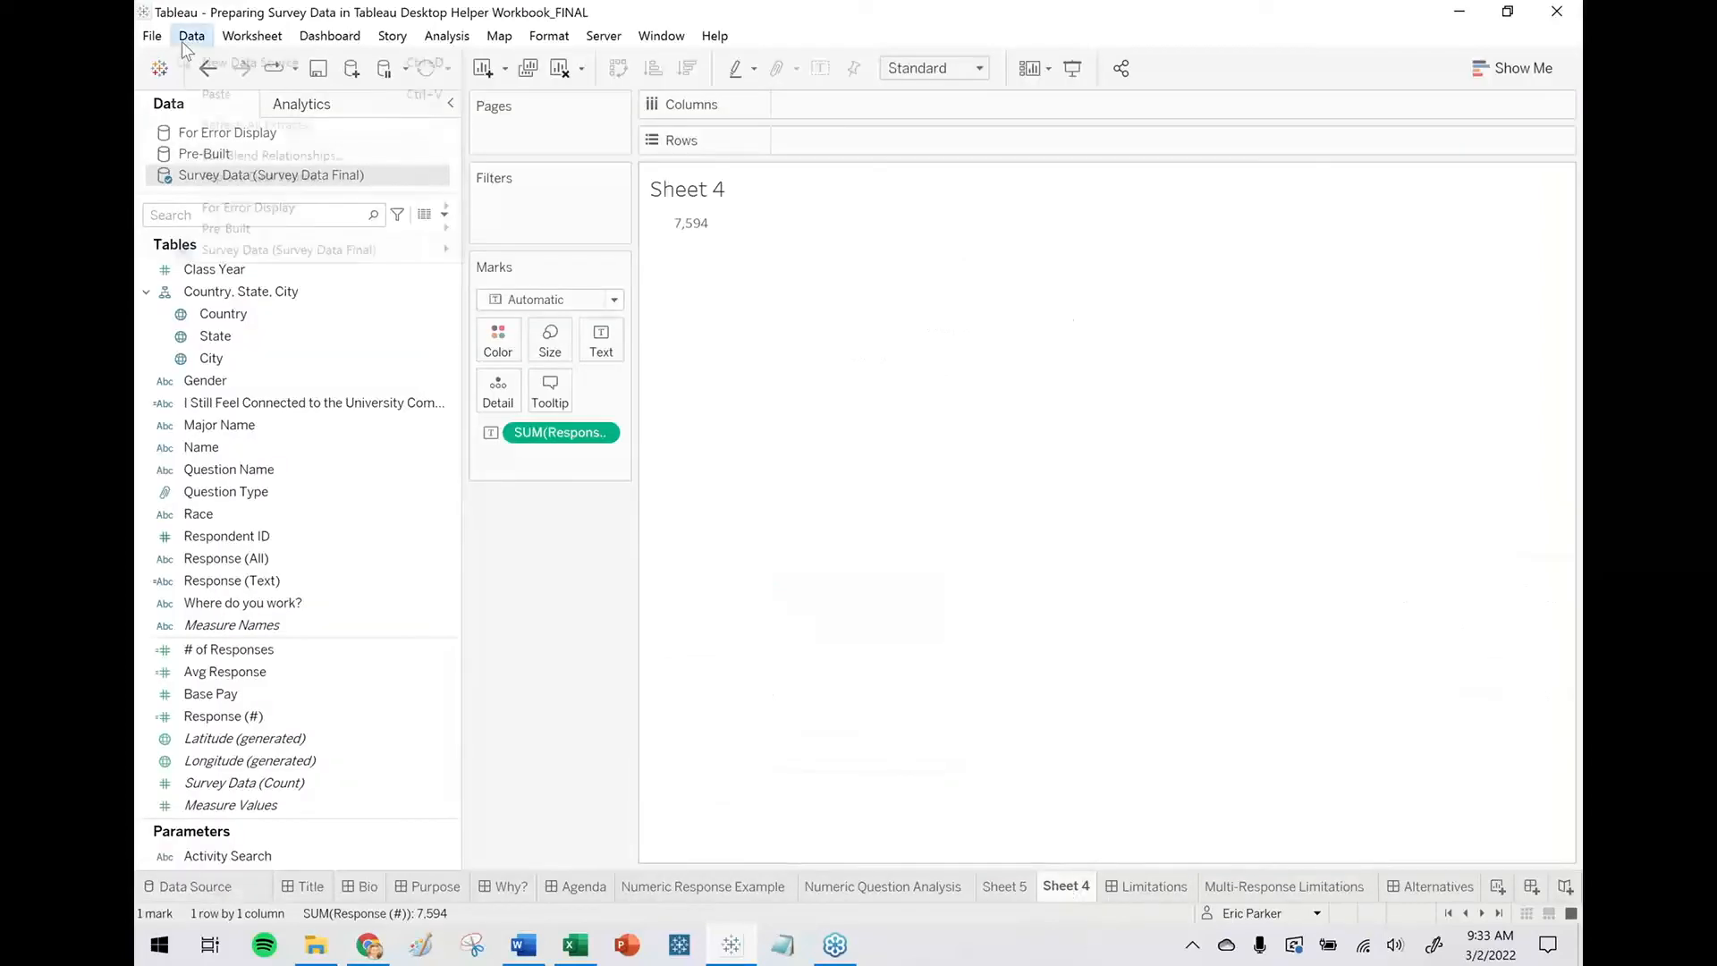
left_click(191, 36)
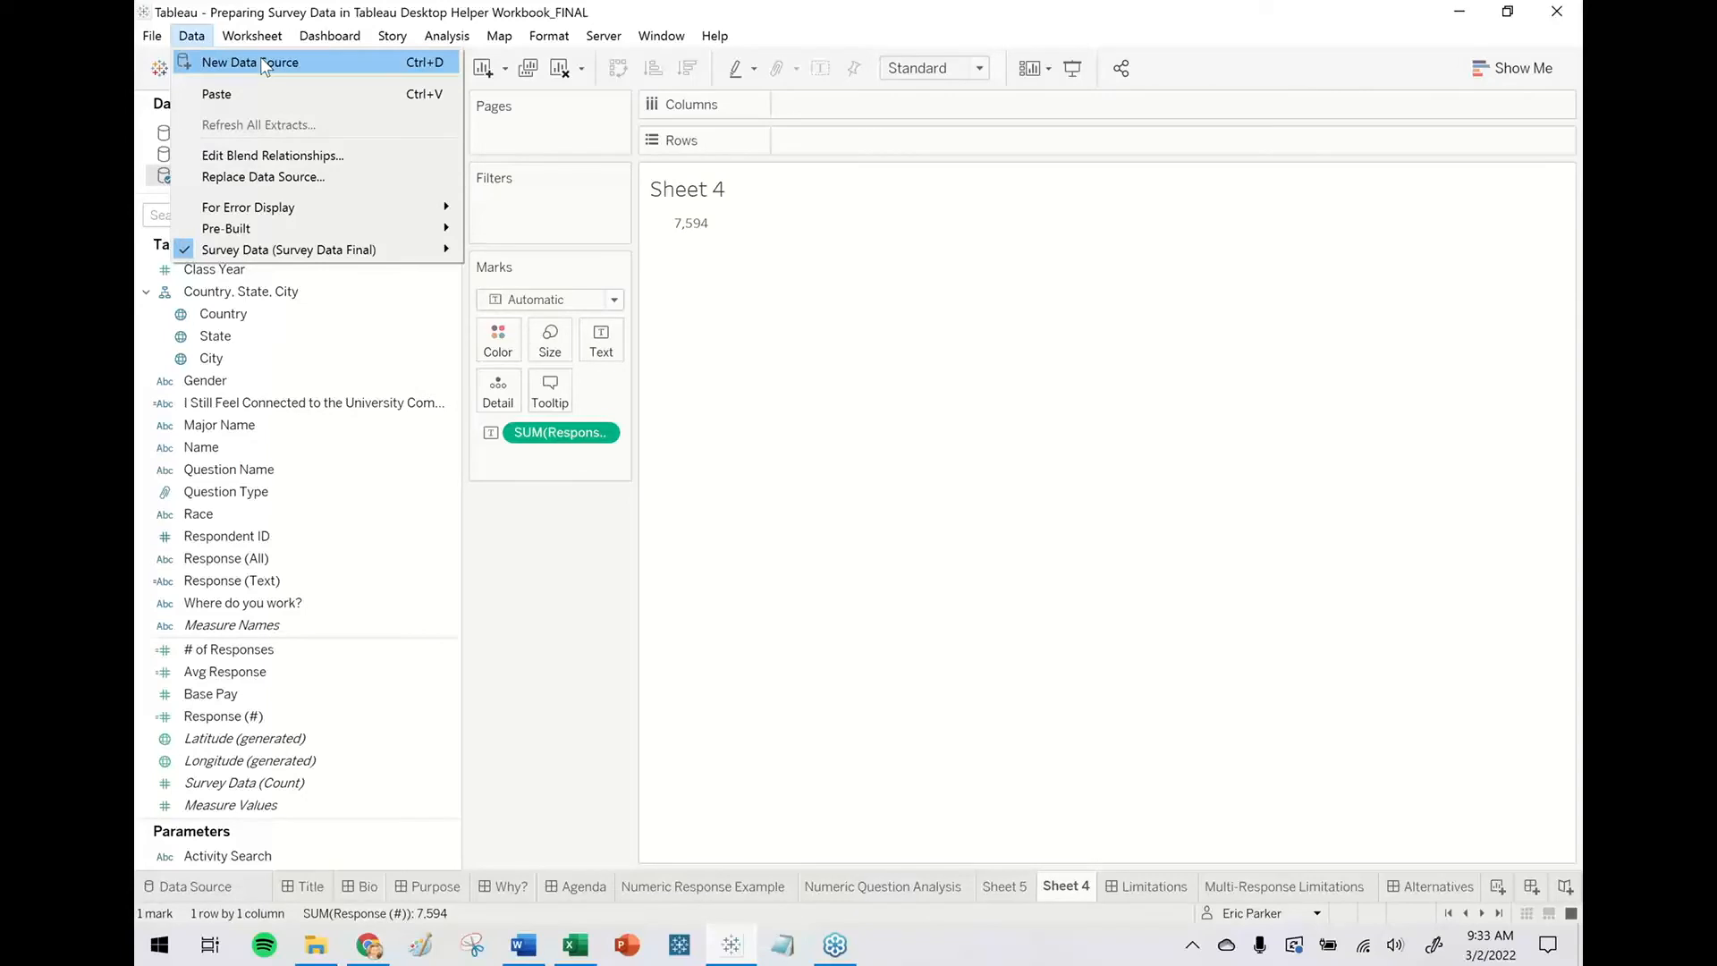
left_click(552, 707)
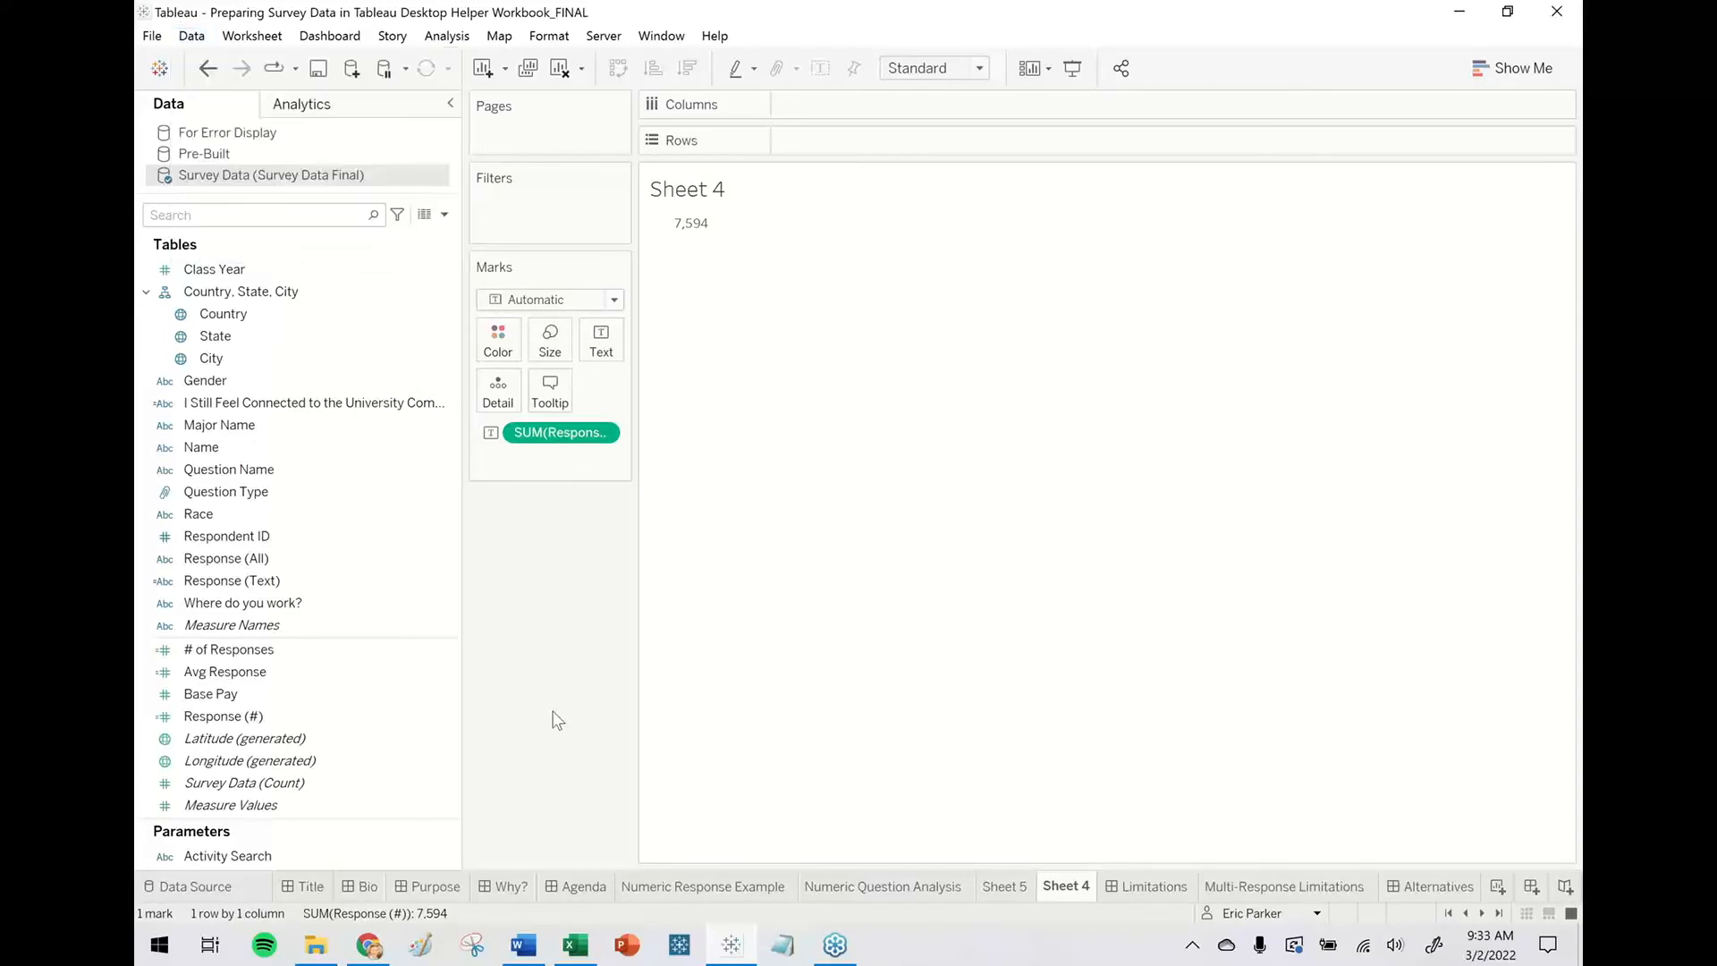
right_click(224, 161)
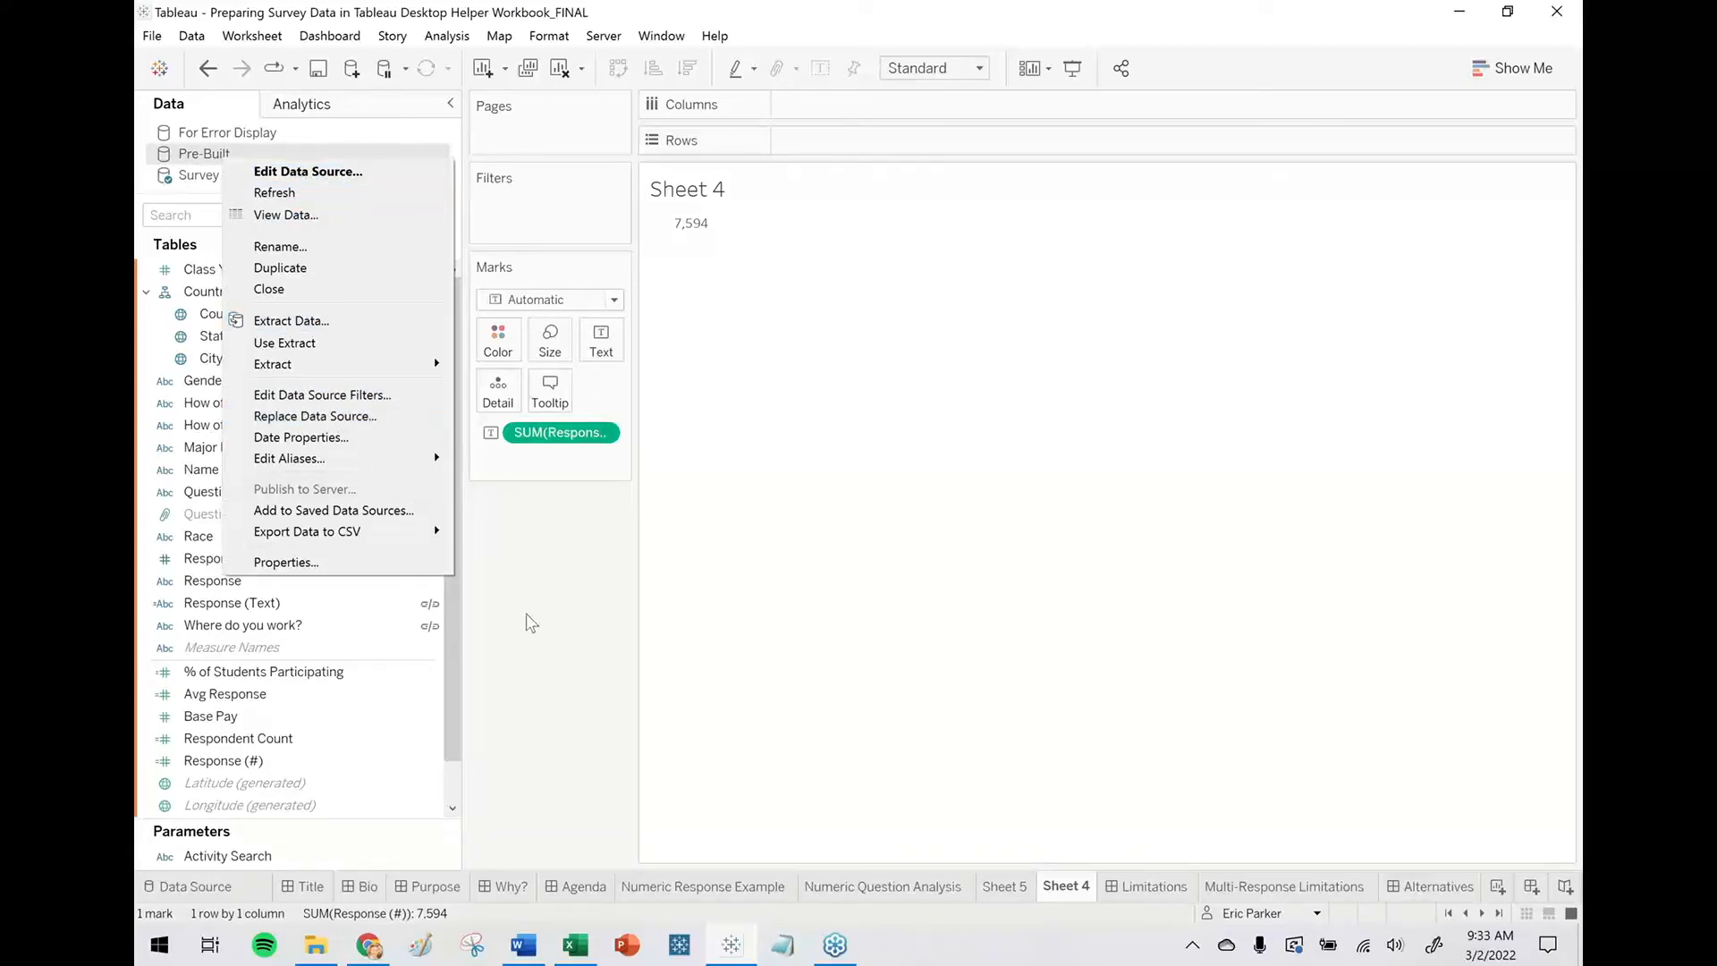
key("Escape")
Select the Question and Response fields of the Pre-Built source and check its Replace Data Source option without applying it.
left_click(246, 493)
left_click(240, 580, "ctrl")
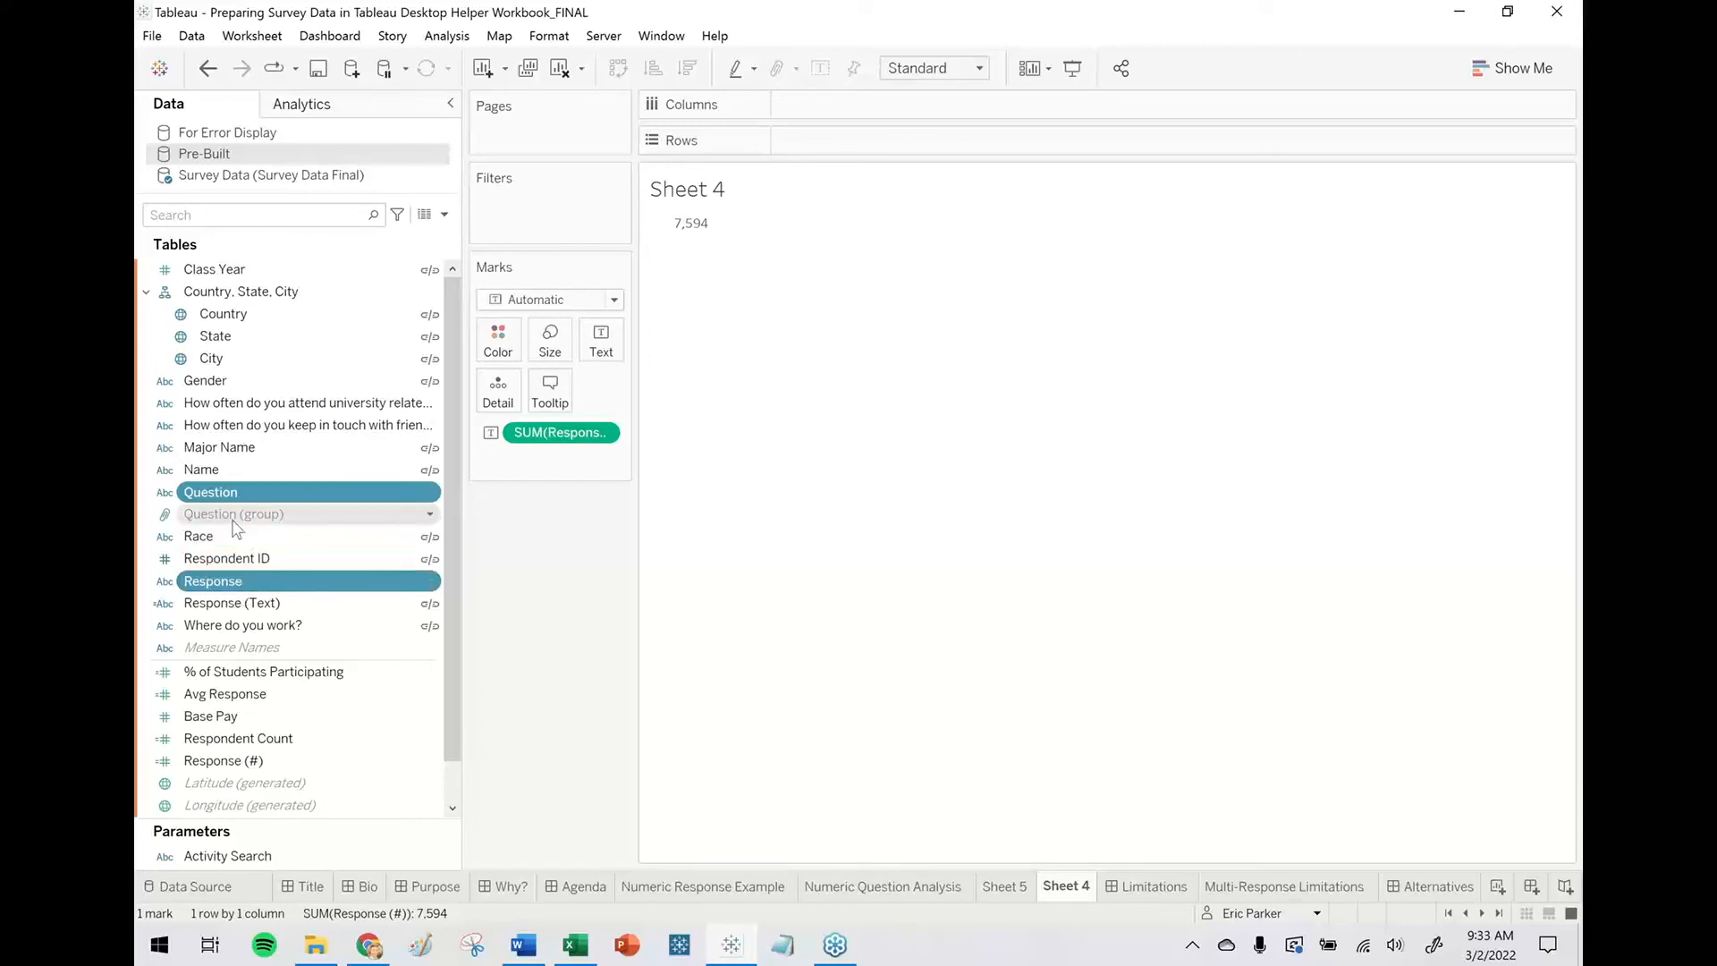
right_click(200, 153)
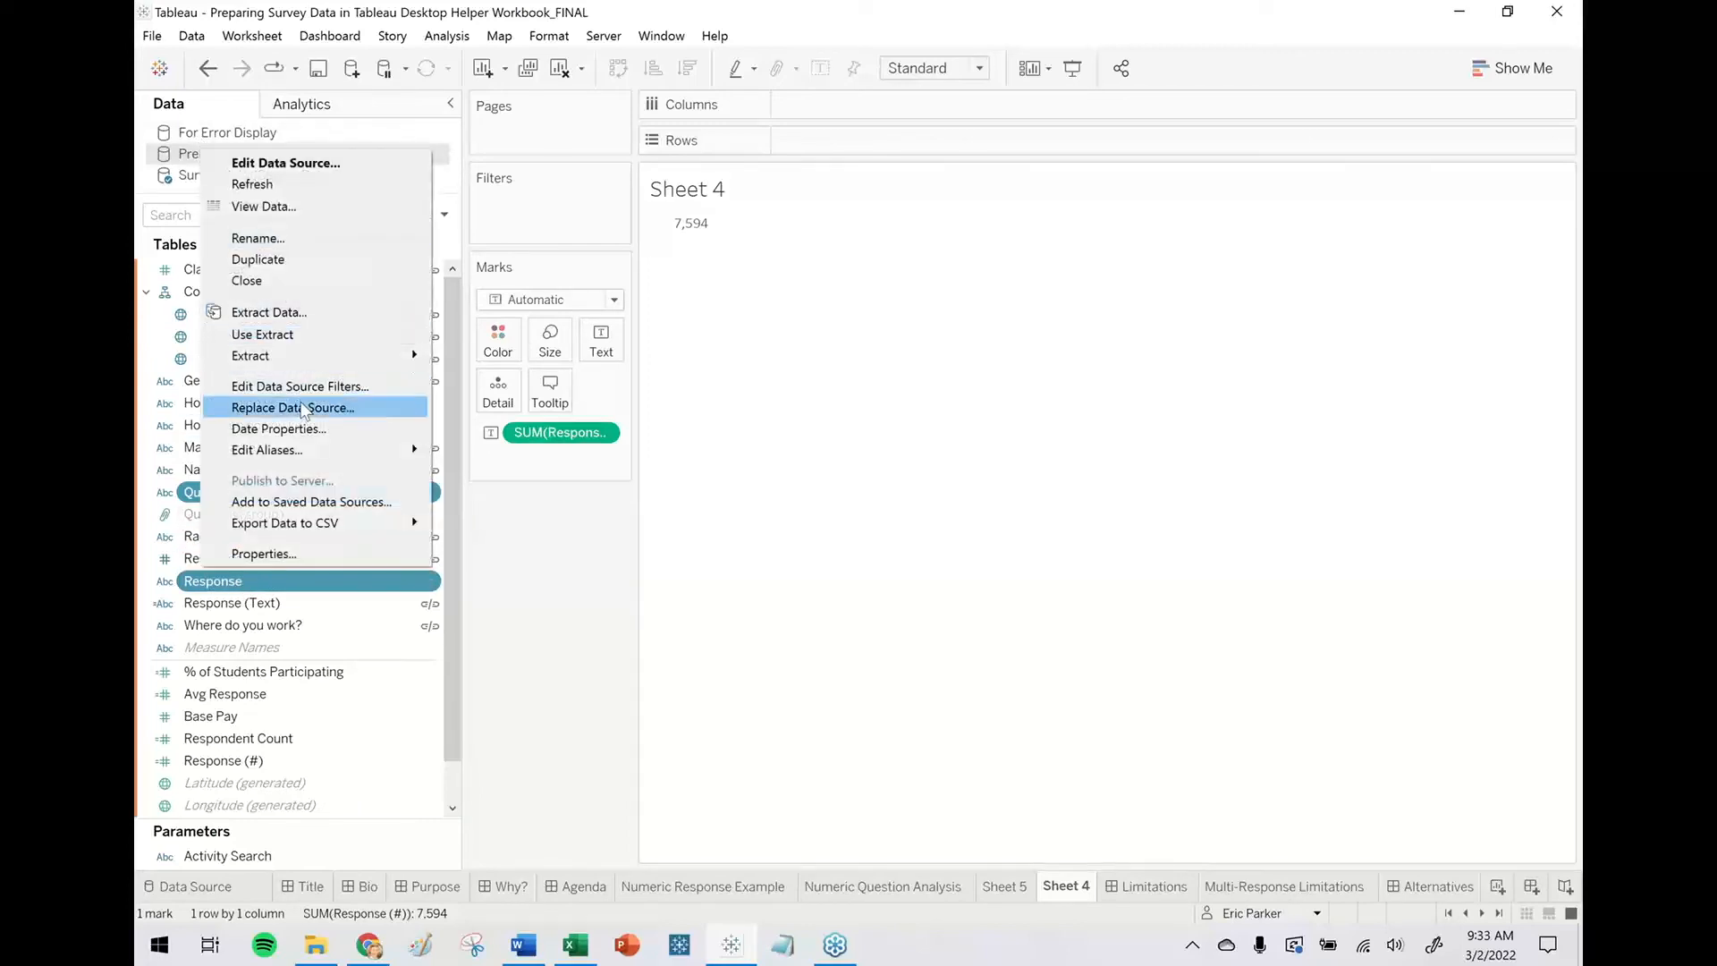
key("Escape")
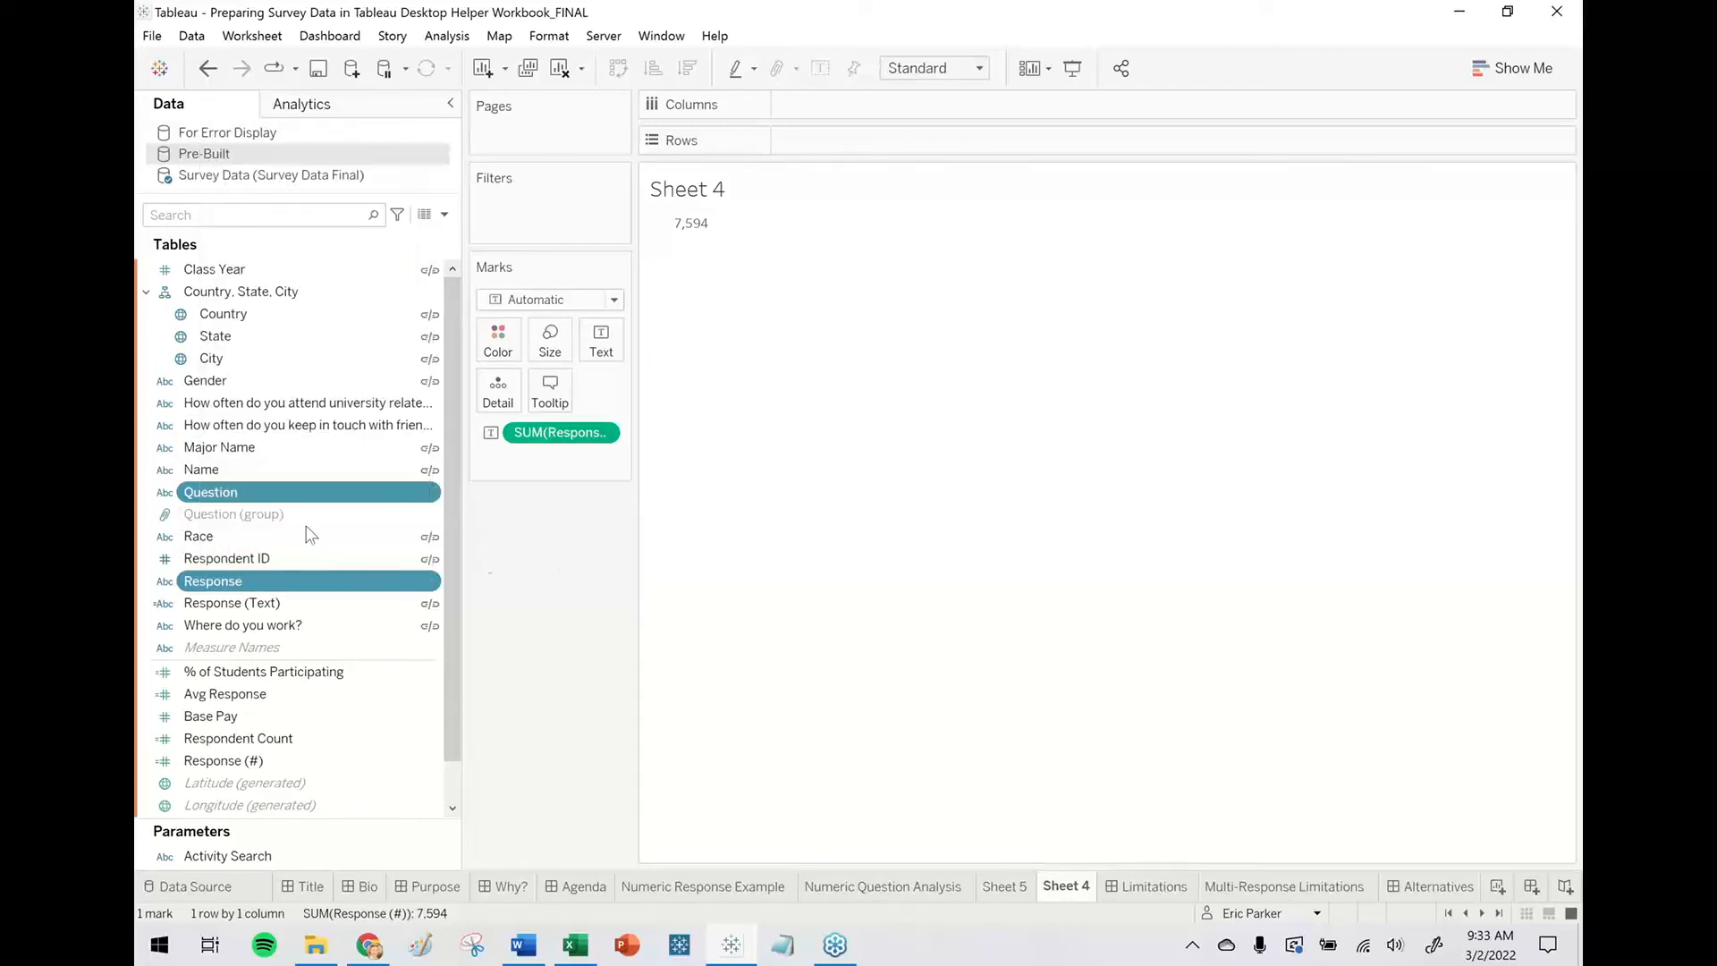
Point out the Question (group) and Avg Response fields in the Pre-Built source, and return to the Limitations dashboard.
left_click(237, 514)
left_click(254, 697)
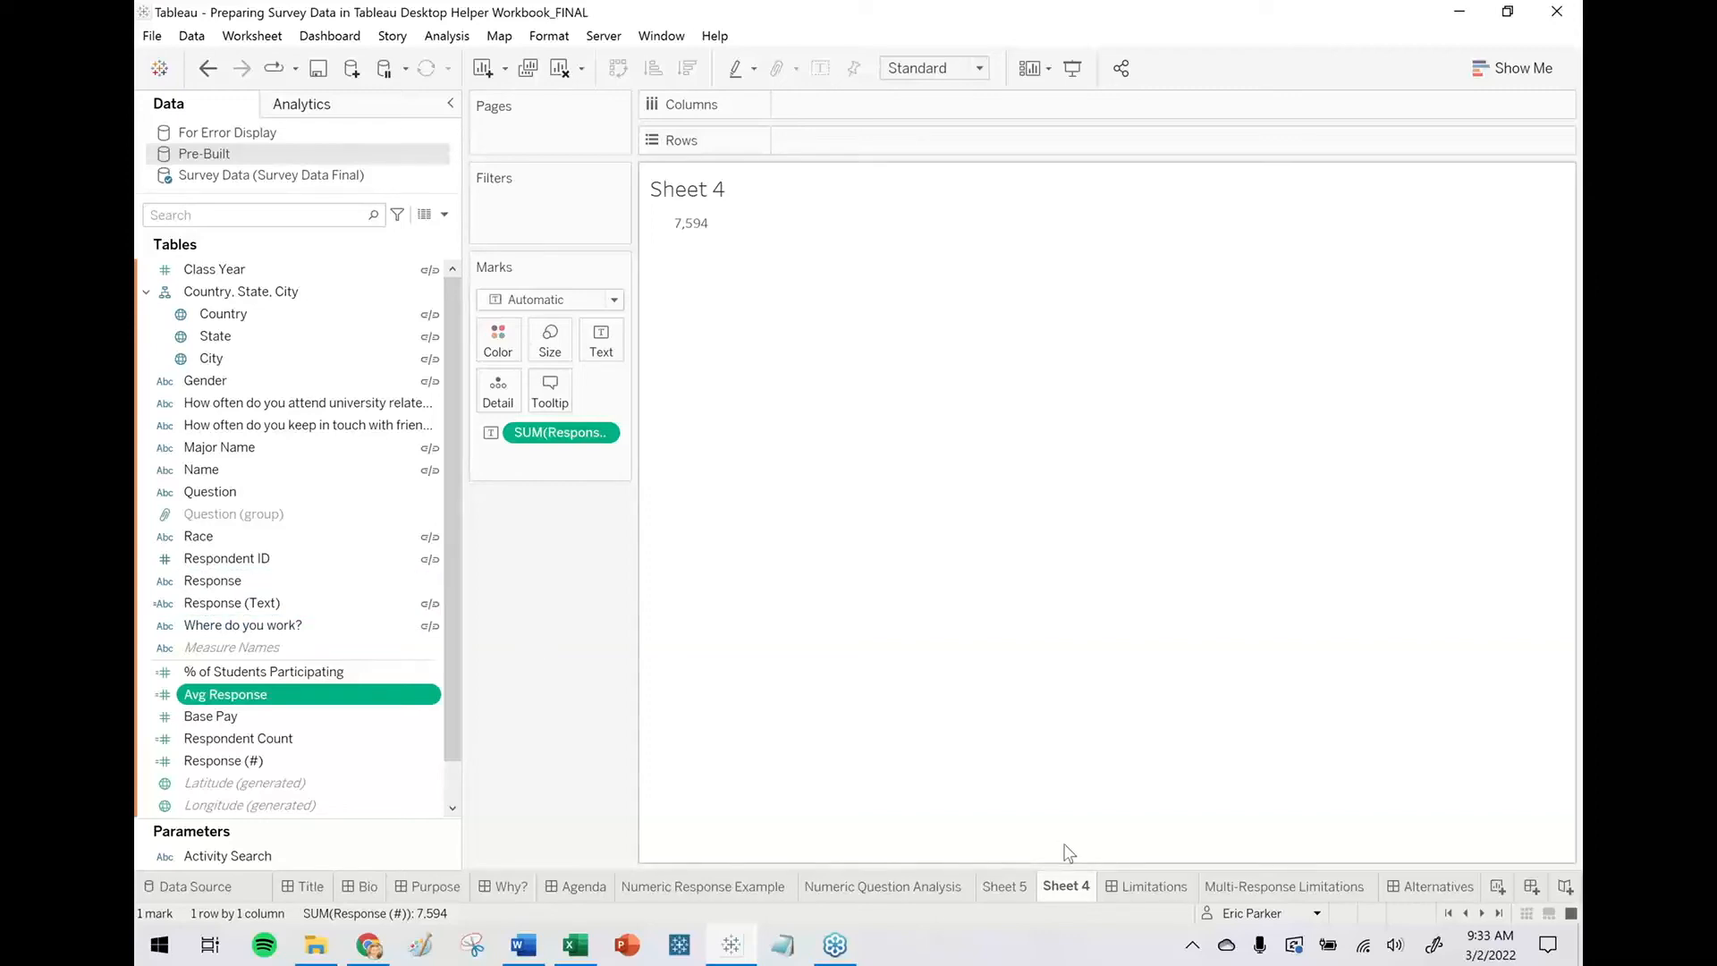
left_click(1152, 887)
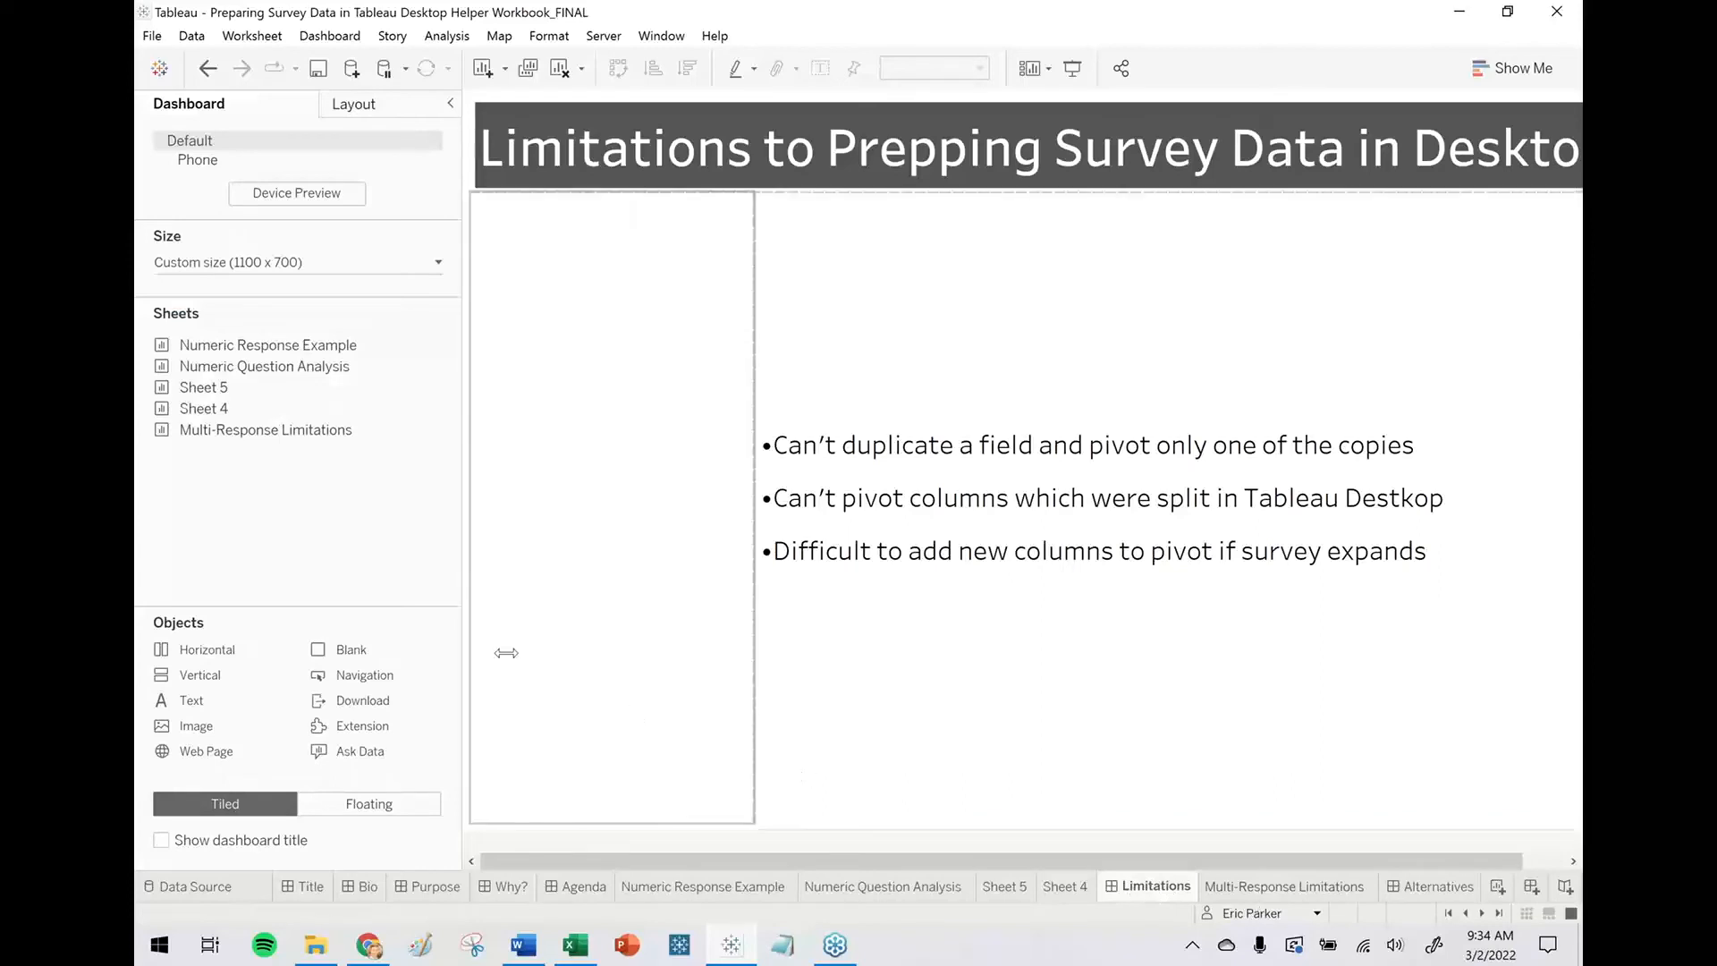